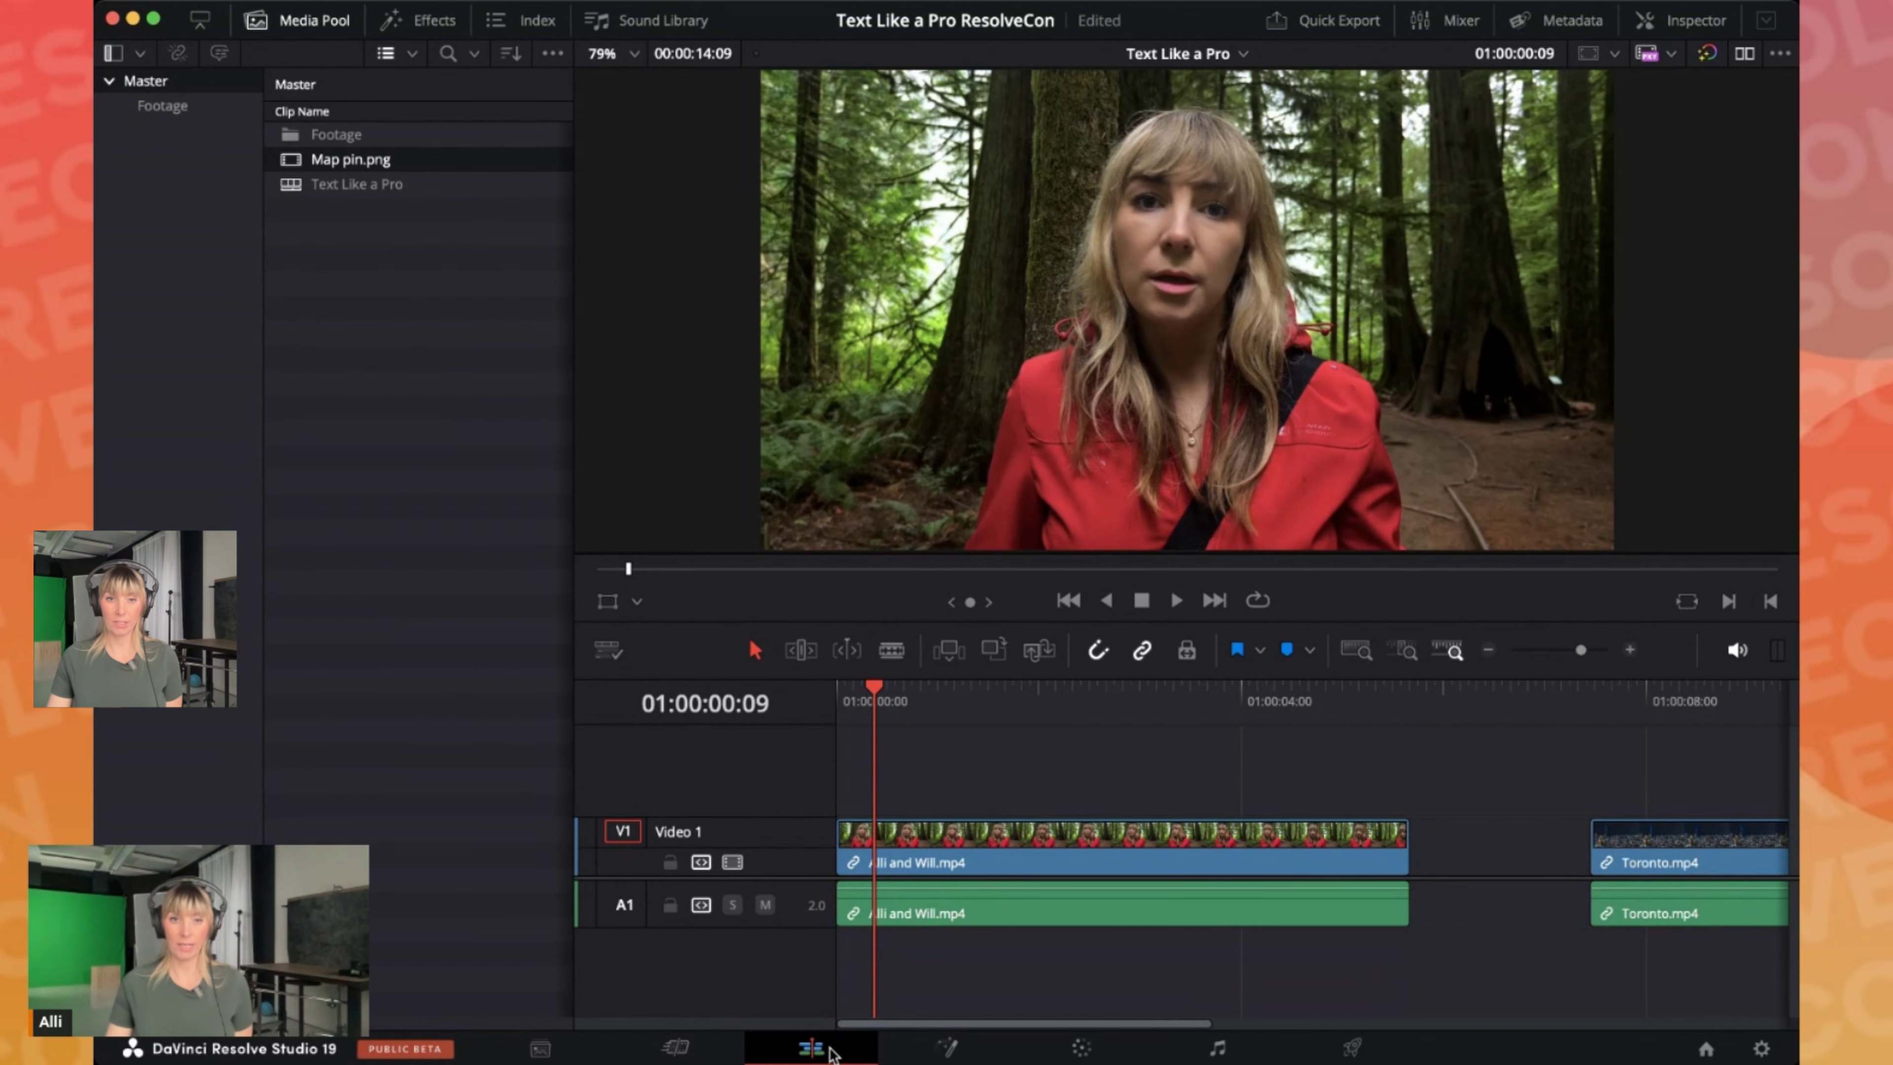
Find the basic Text title in the effects library and place it above the first clip, starting at the timeline's beginning
{"action": "left_click_drag", "start_coordinate": [865, 697], "coordinate": [958, 753]}
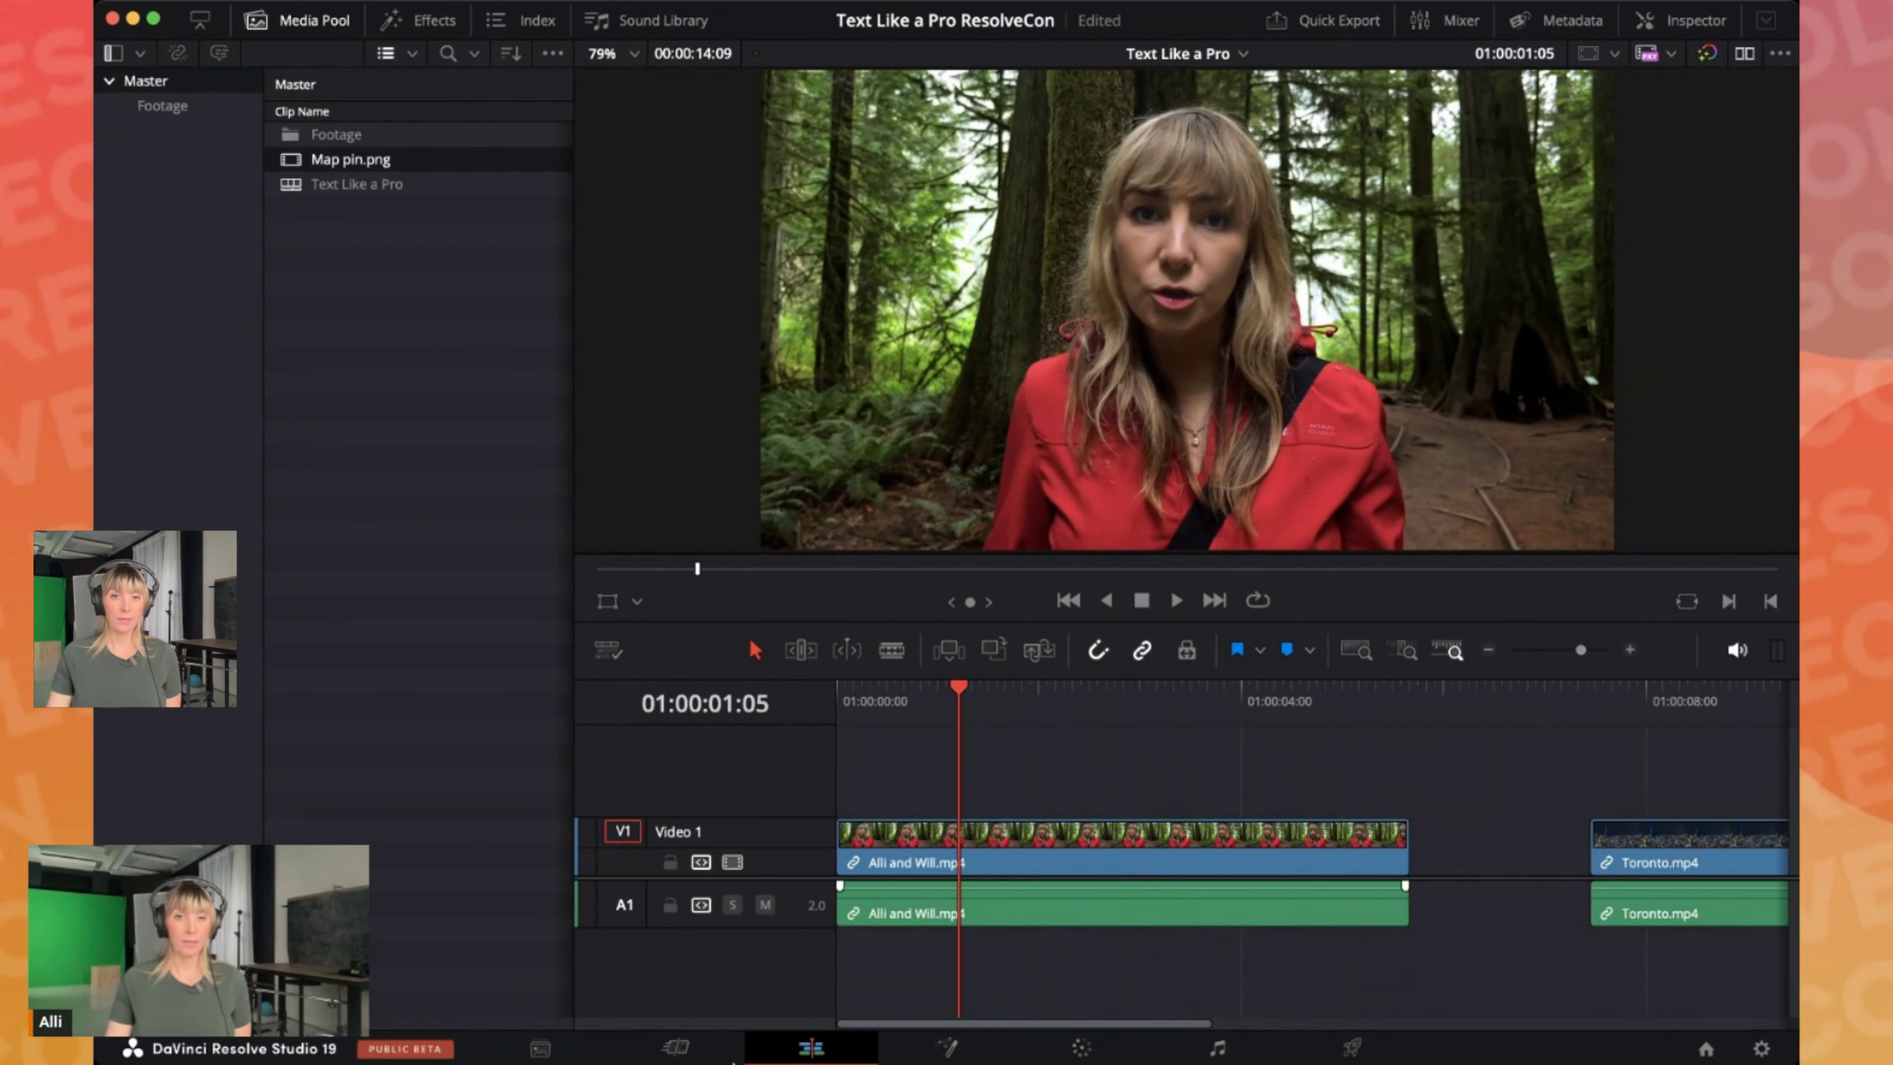
{"action": "left_click_drag", "start_coordinate": [1073, 690], "coordinate": [1208, 746]}
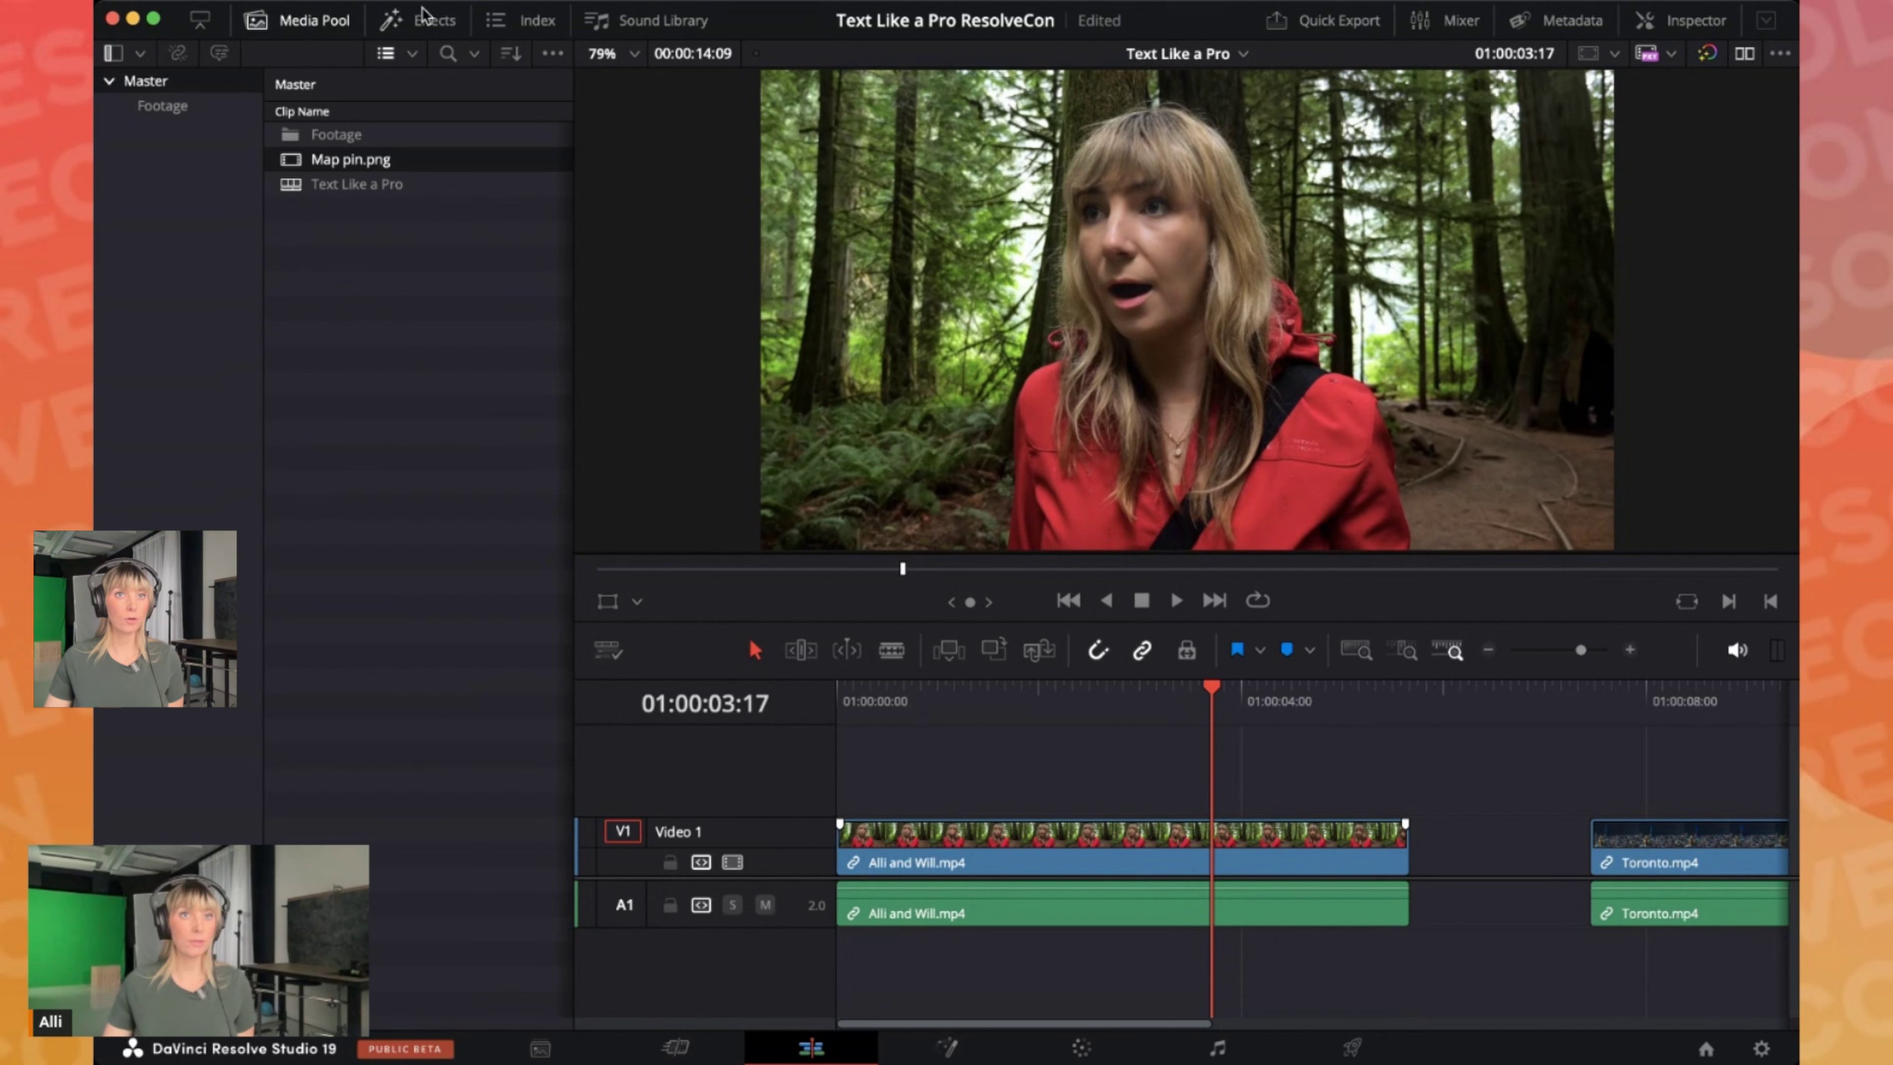
{"action": "left_click", "coordinate": [444, 22]}
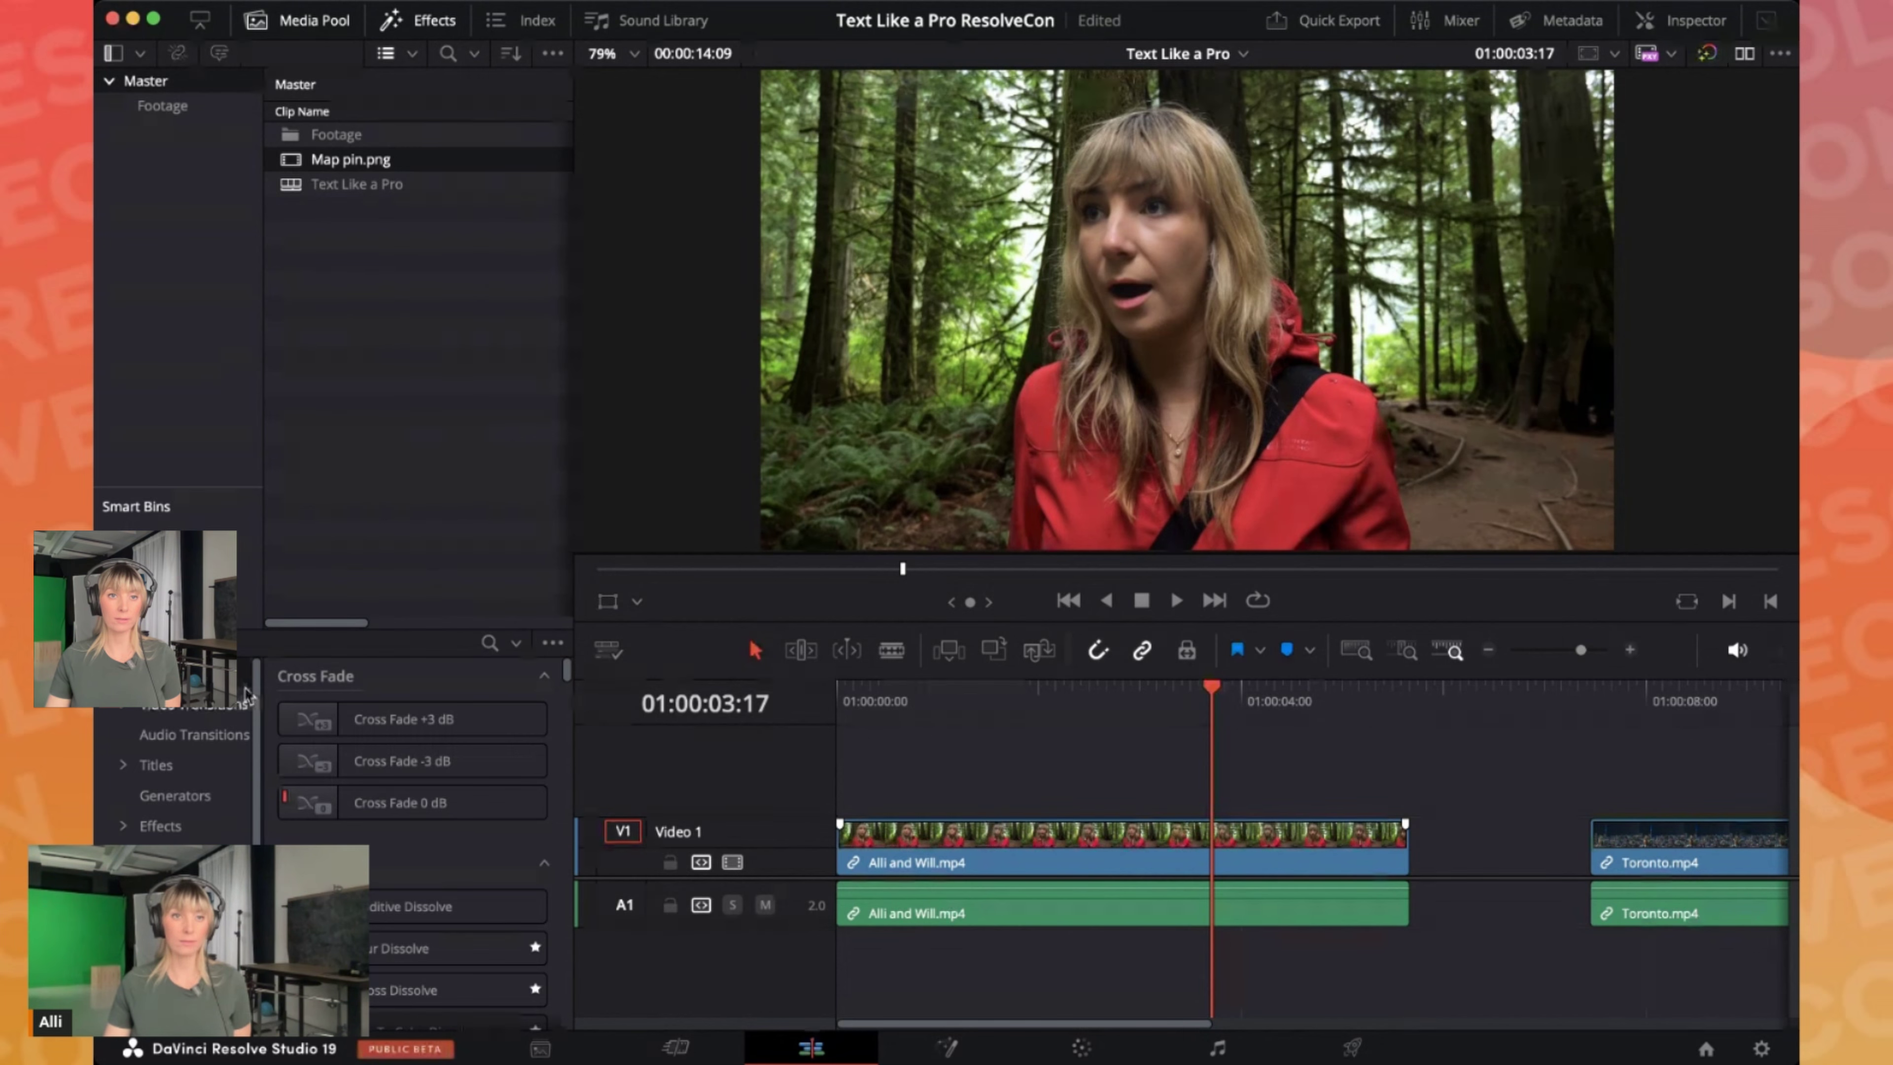
{"action": "left_click", "coordinate": [490, 643]}
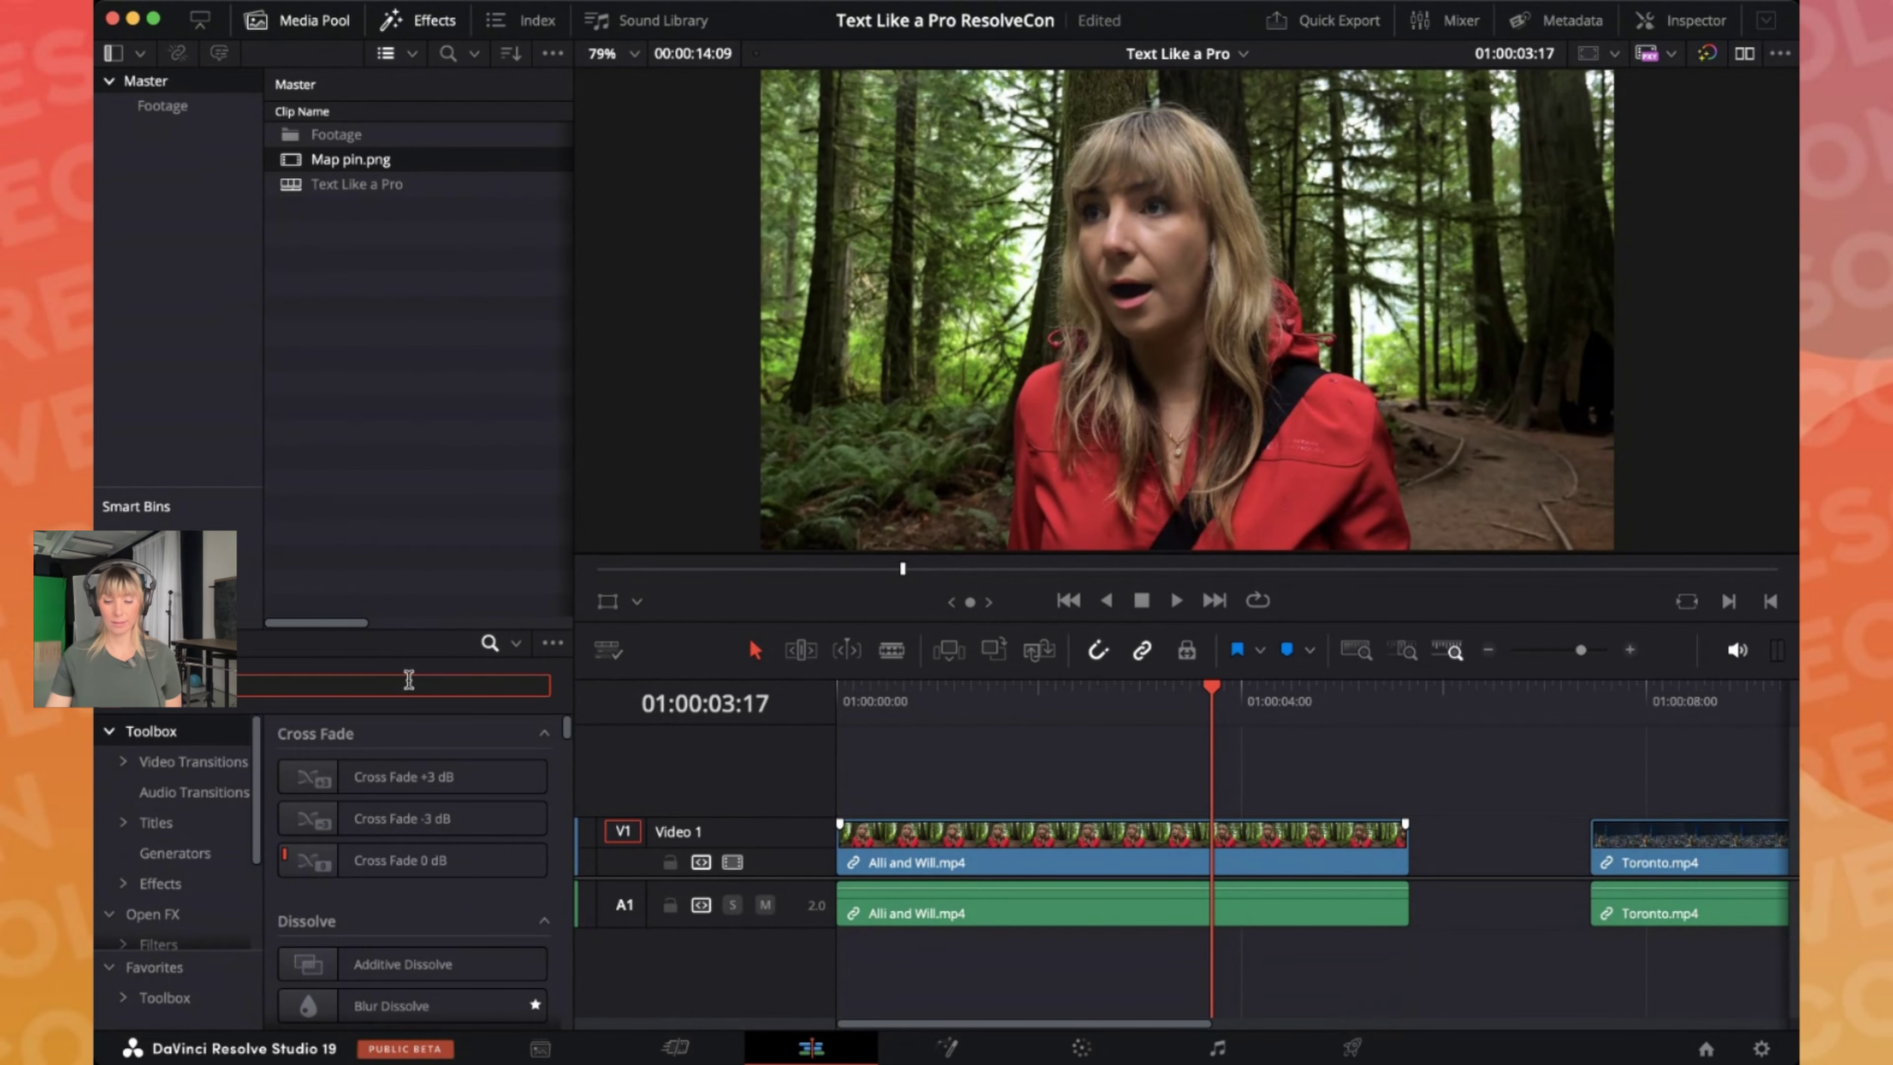
{"action": "type", "text": "text"}
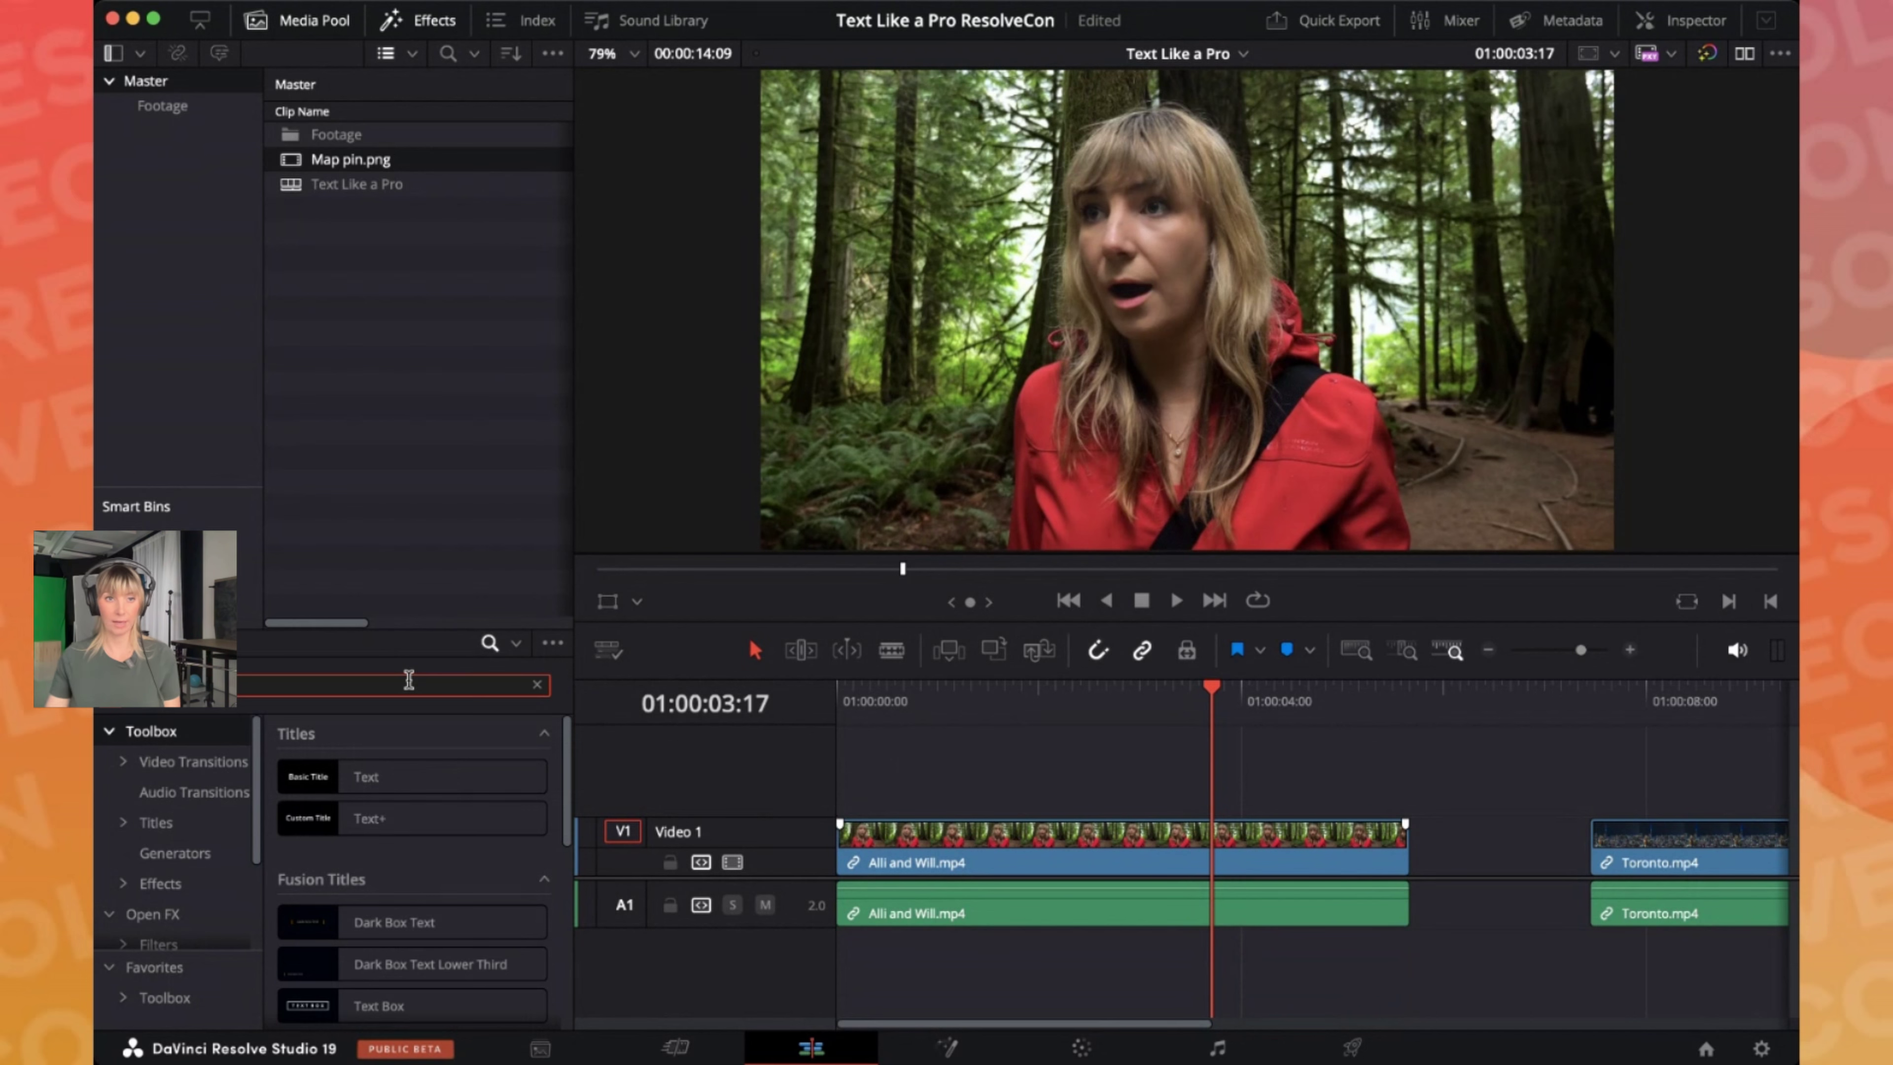
{"action": "mouse_move", "coordinate": [299, 790]}
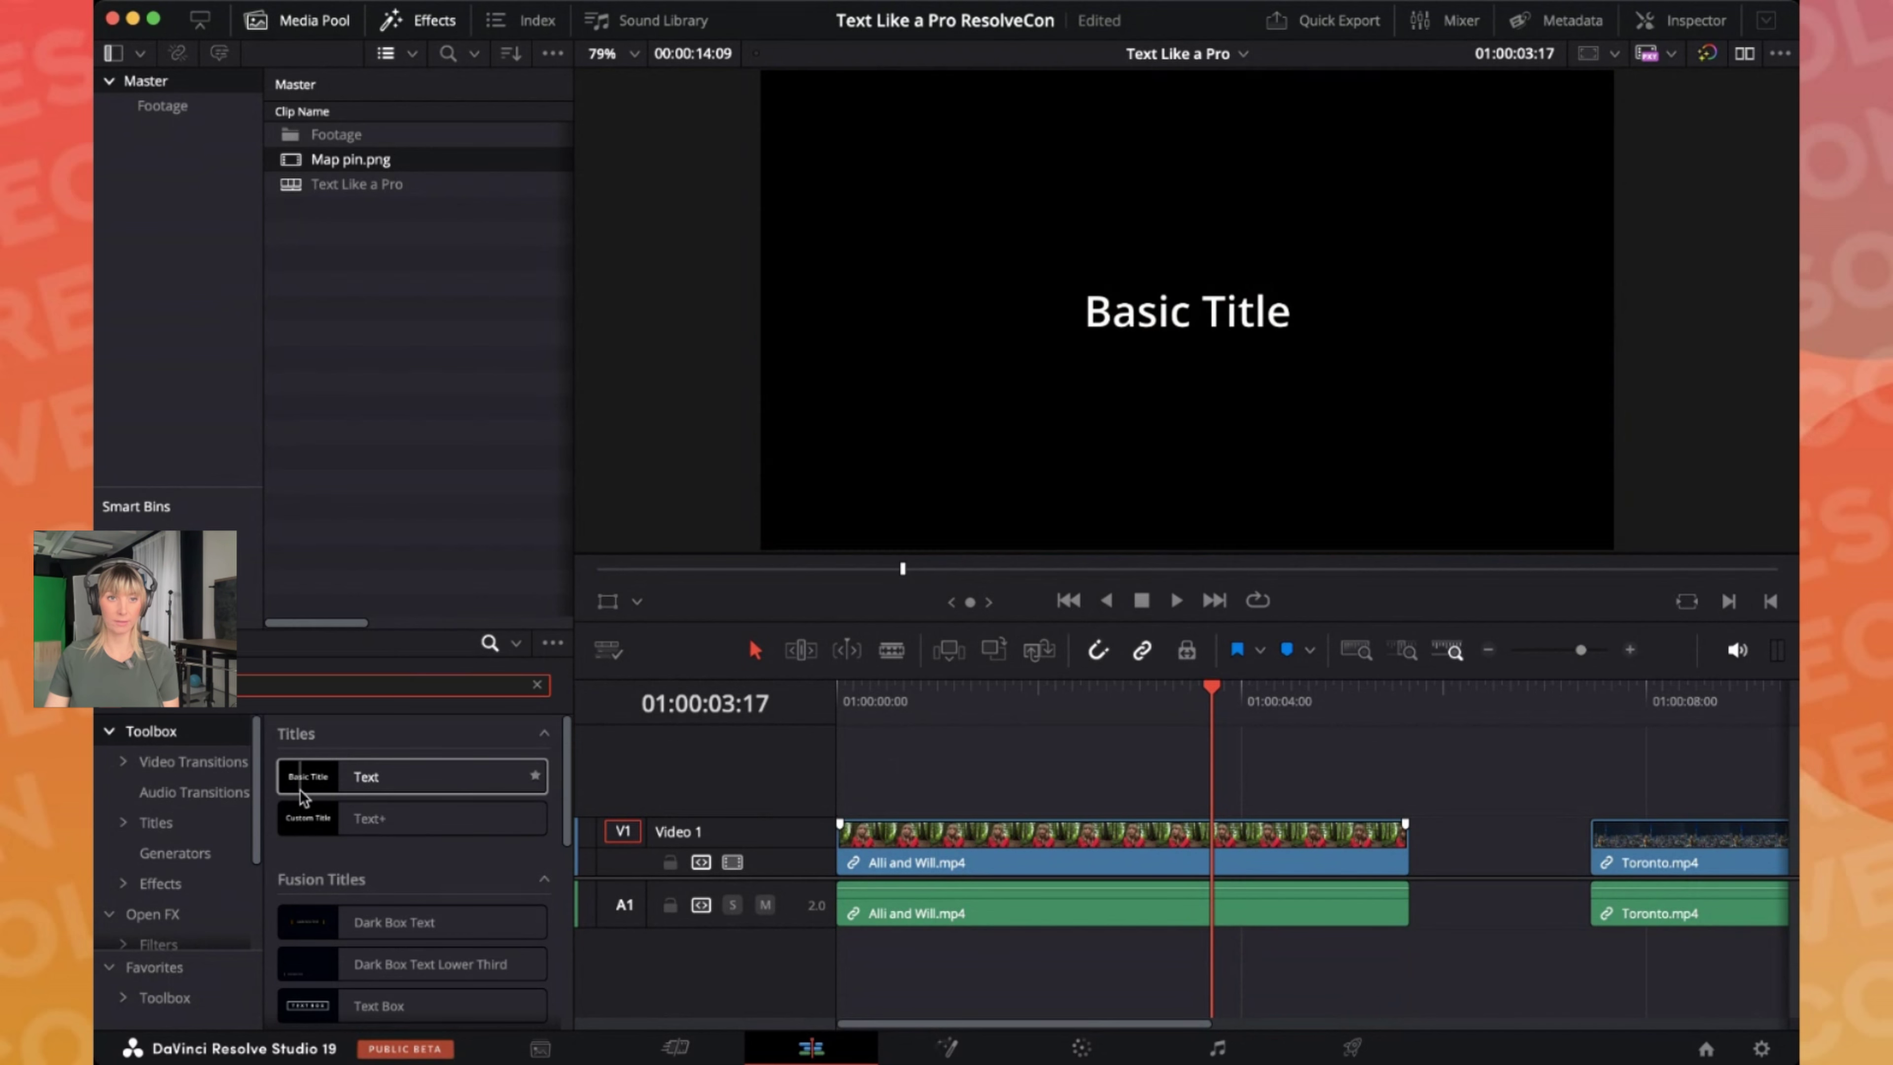
{"action": "left_click", "coordinate": [333, 780]}
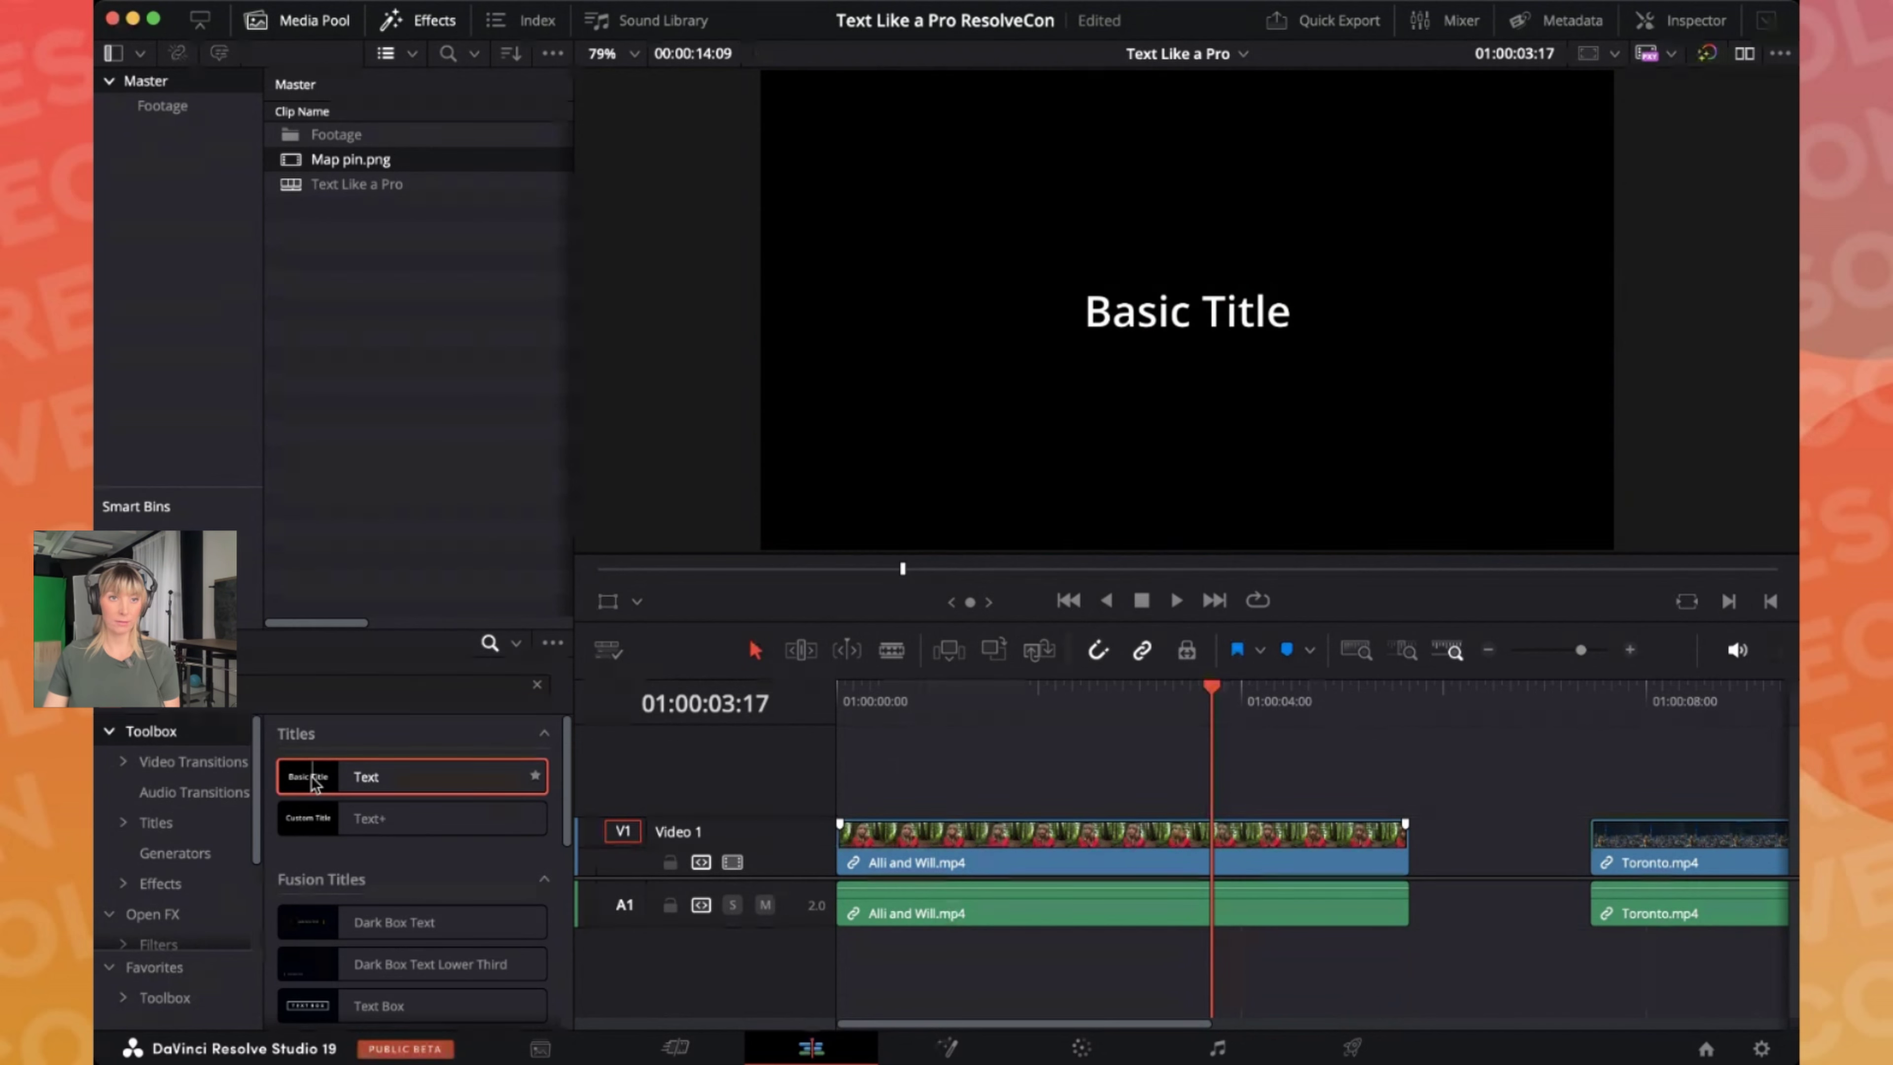
{"action": "left_click_drag", "start_coordinate": [333, 780], "coordinate": [839, 800]}
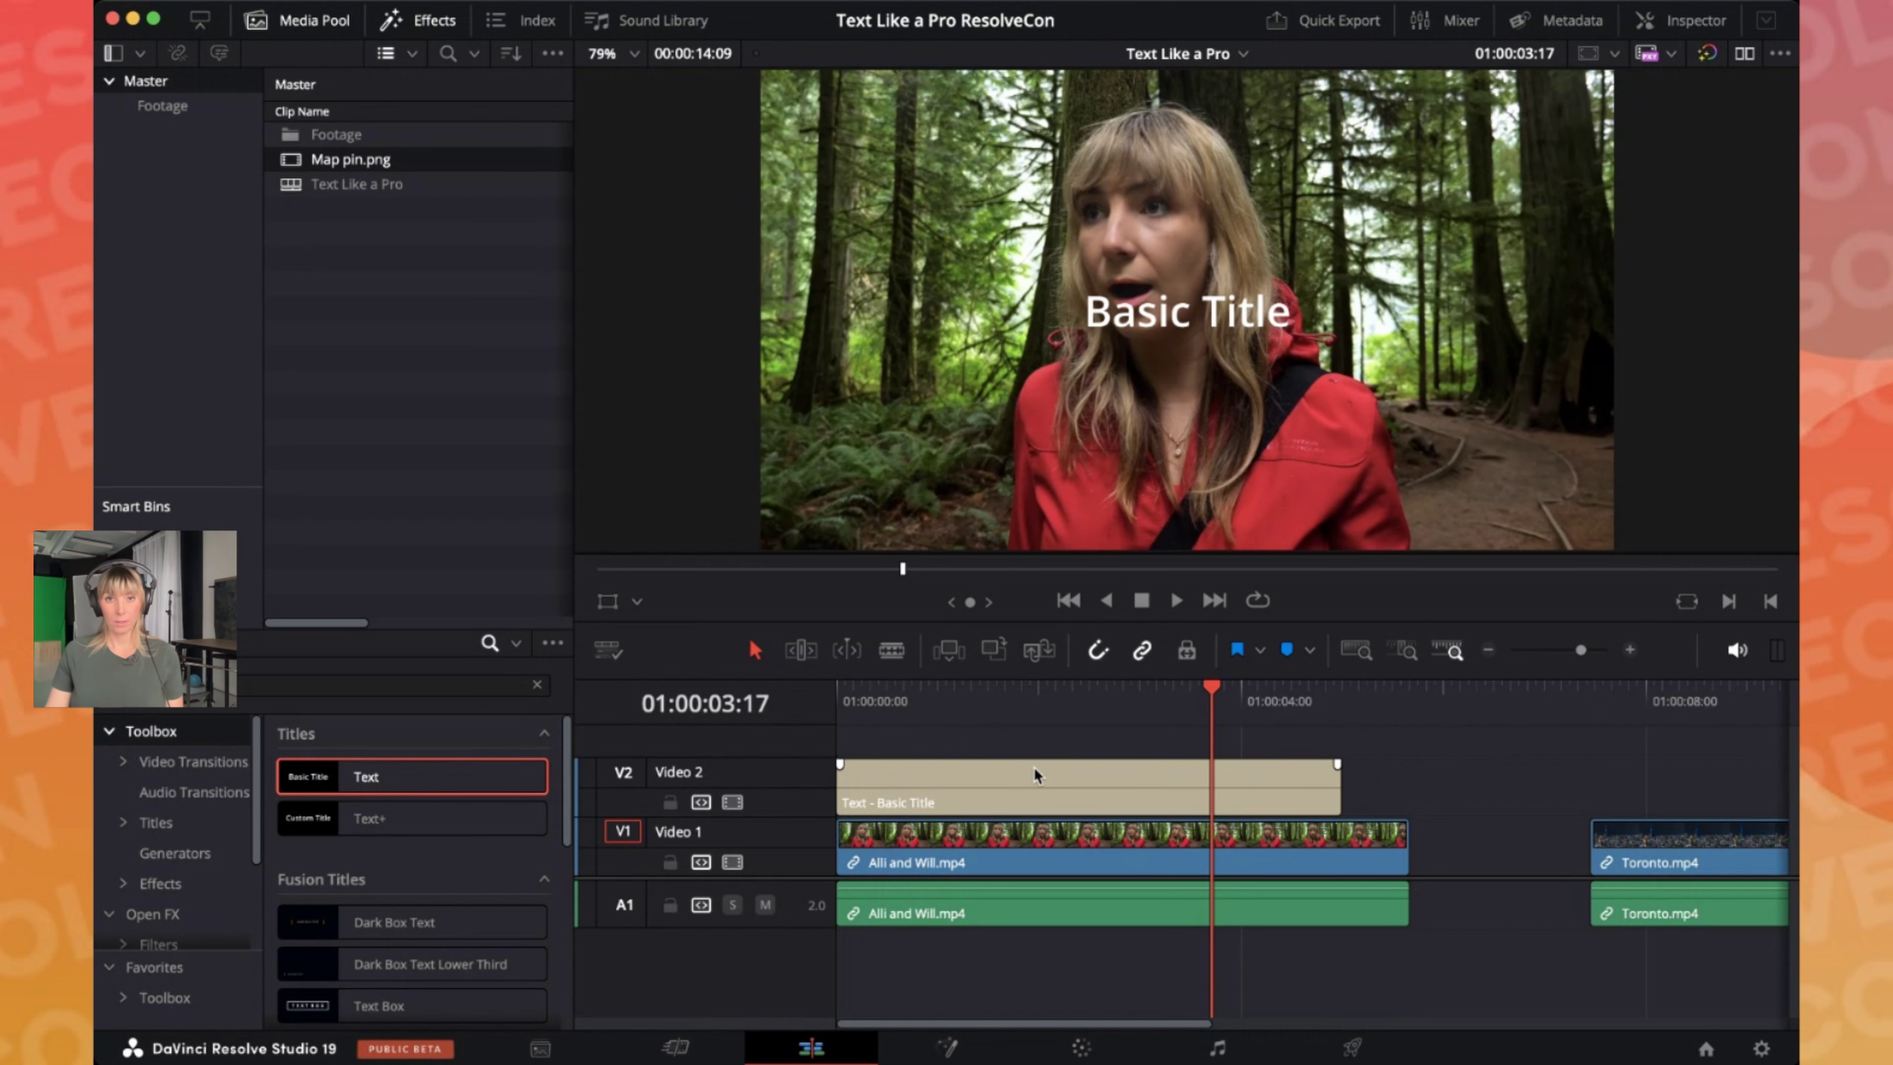
Select the title clip, move the playhead to 01:00:01:07, and show the title's properties
{"action": "left_click", "coordinate": [1107, 785]}
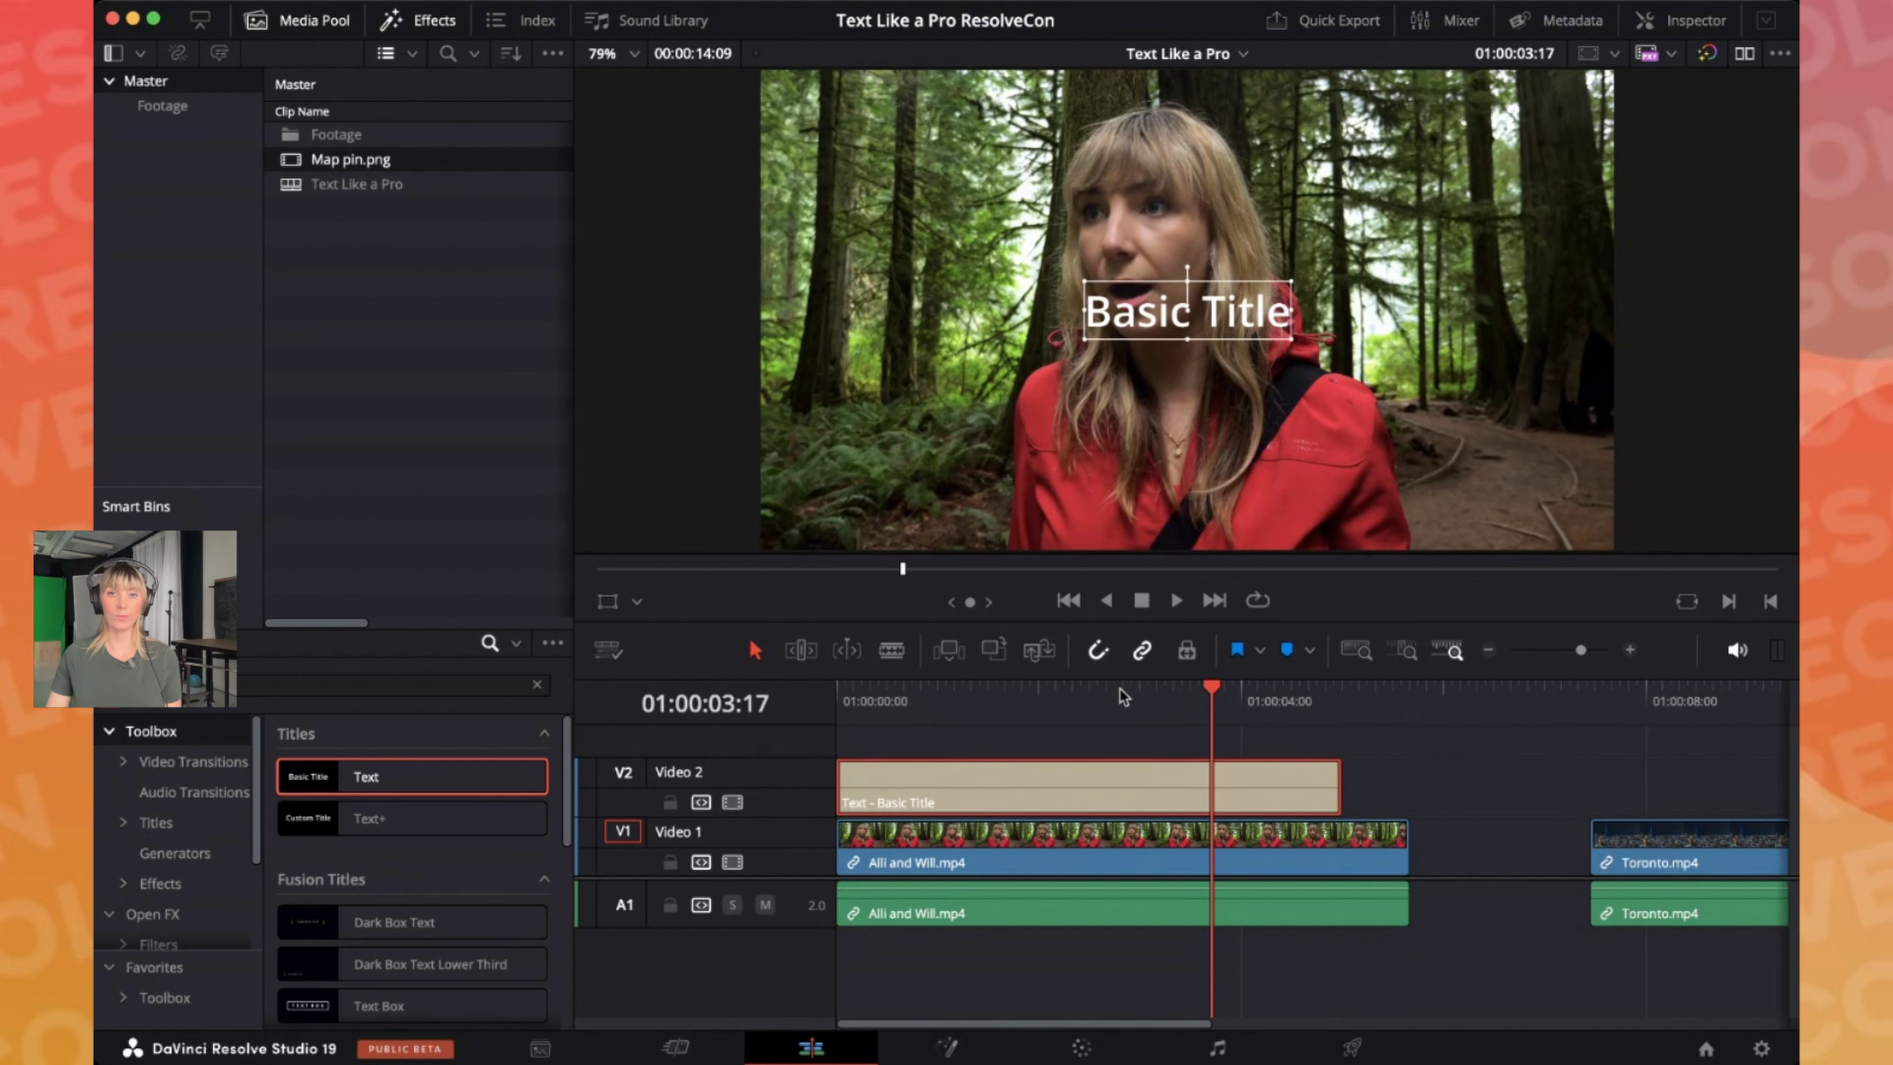
{"action": "left_click", "coordinate": [1095, 719]}
{"action": "left_click_drag", "start_coordinate": [1095, 719], "coordinate": [967, 714]}
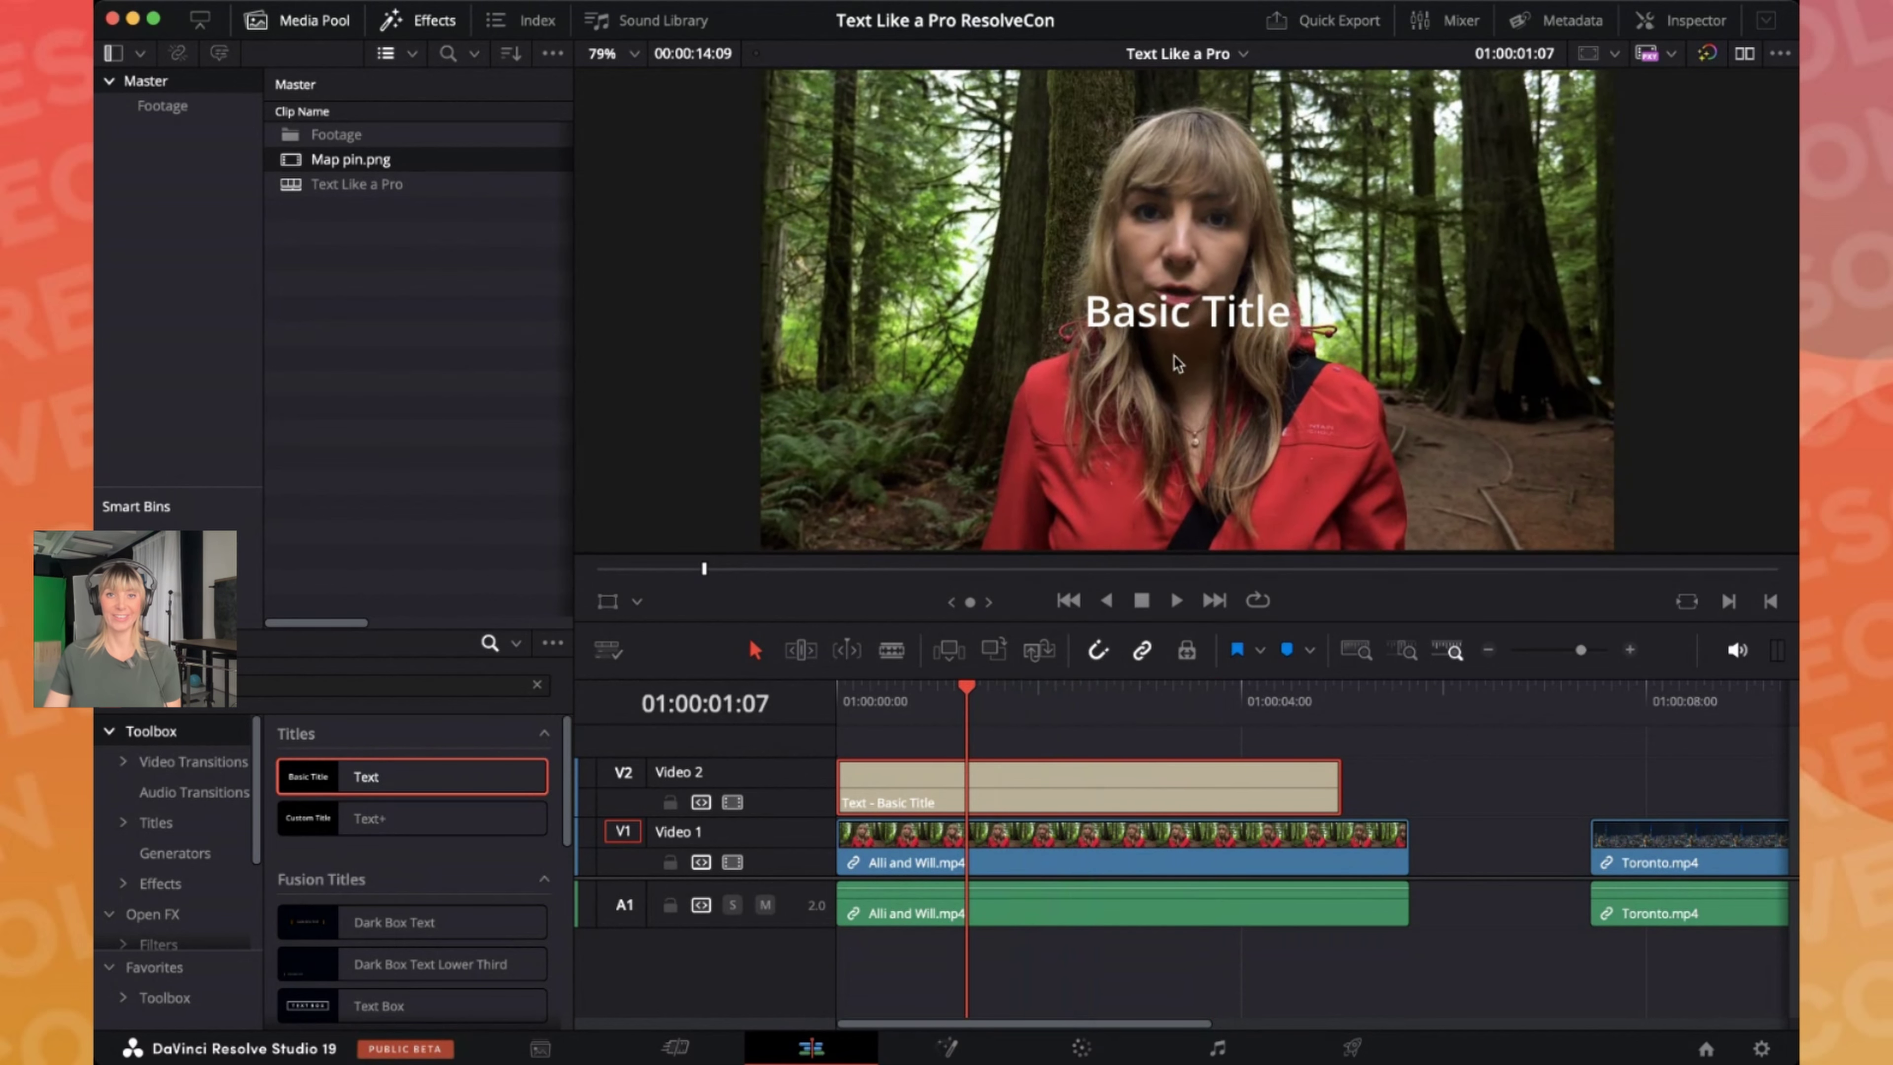
{"action": "mouse_move", "coordinate": [1207, 311]}
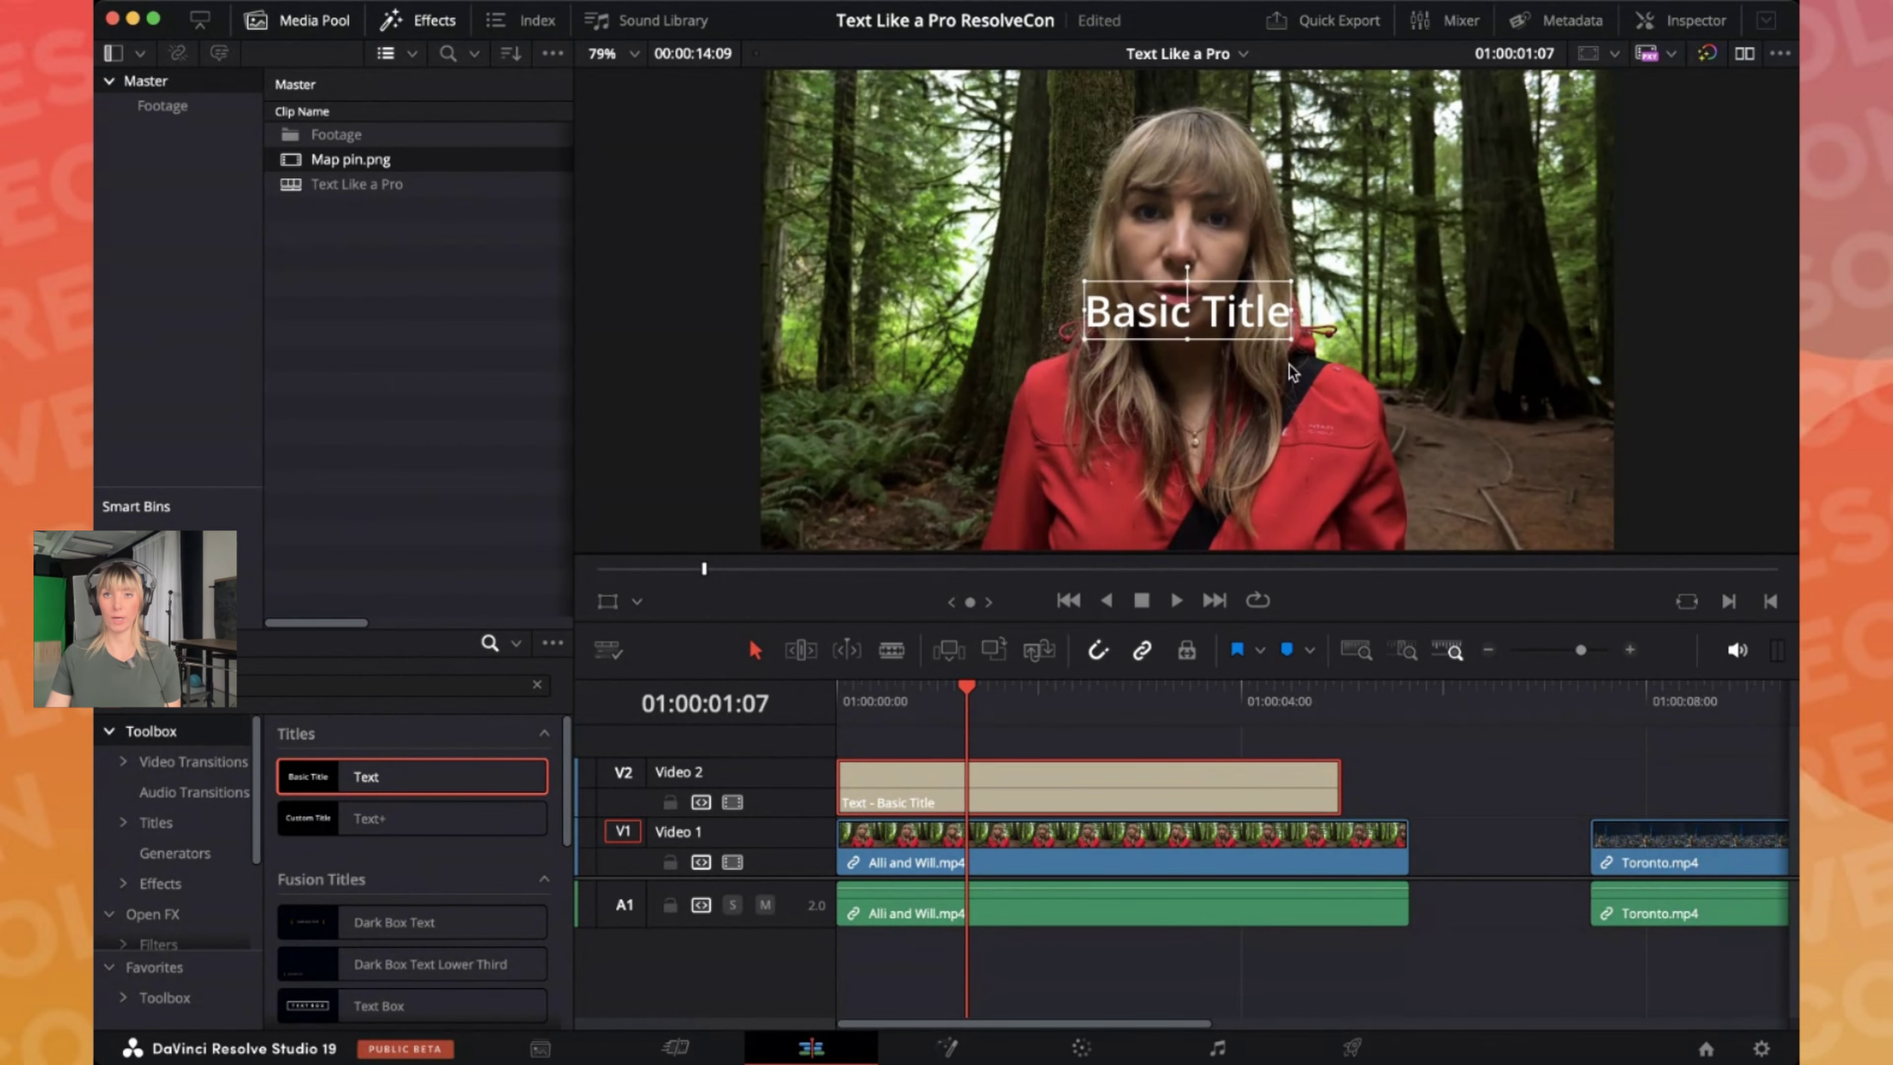
{"action": "left_click", "coordinate": [1692, 27]}
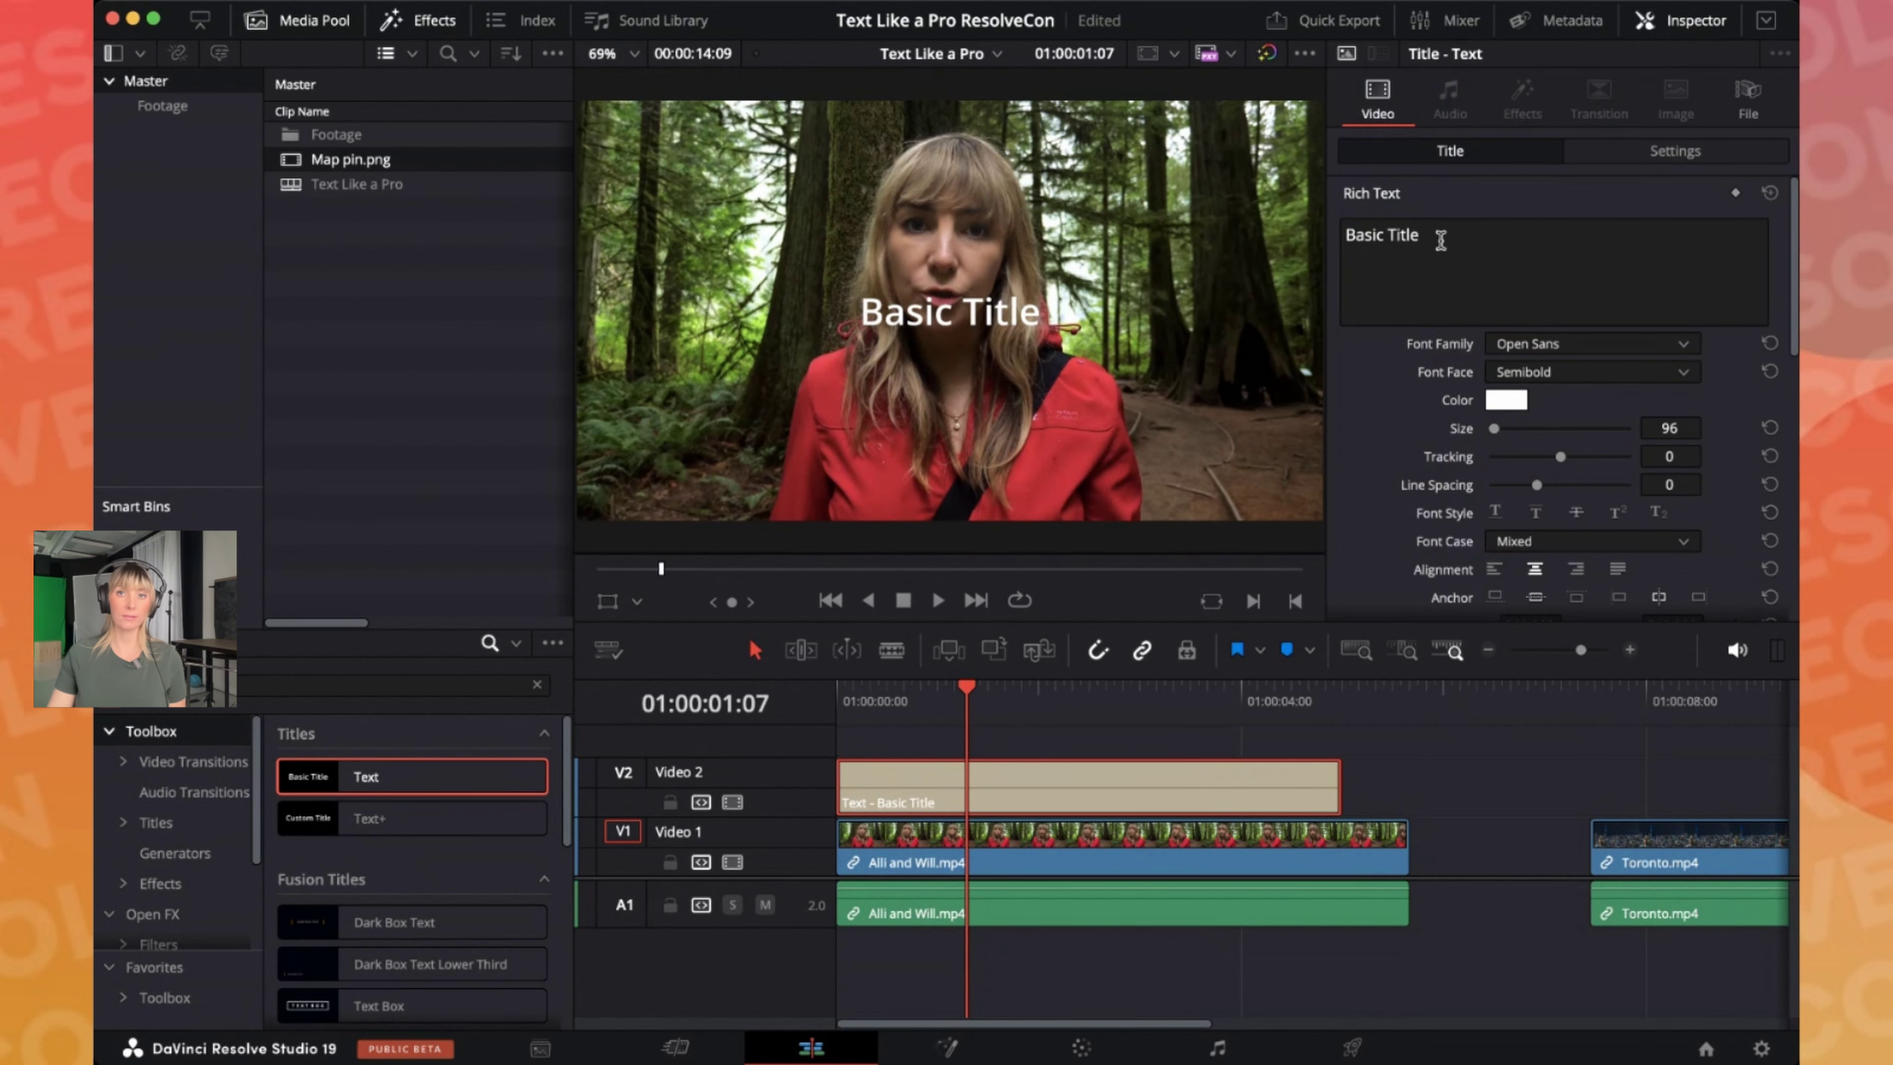
Replace the title's placeholder text with "British Columbia"
{"action": "triple_click", "coordinate": [1358, 237]}
{"action": "left_click_drag", "start_coordinate": [1431, 245], "coordinate": [1383, 241]}
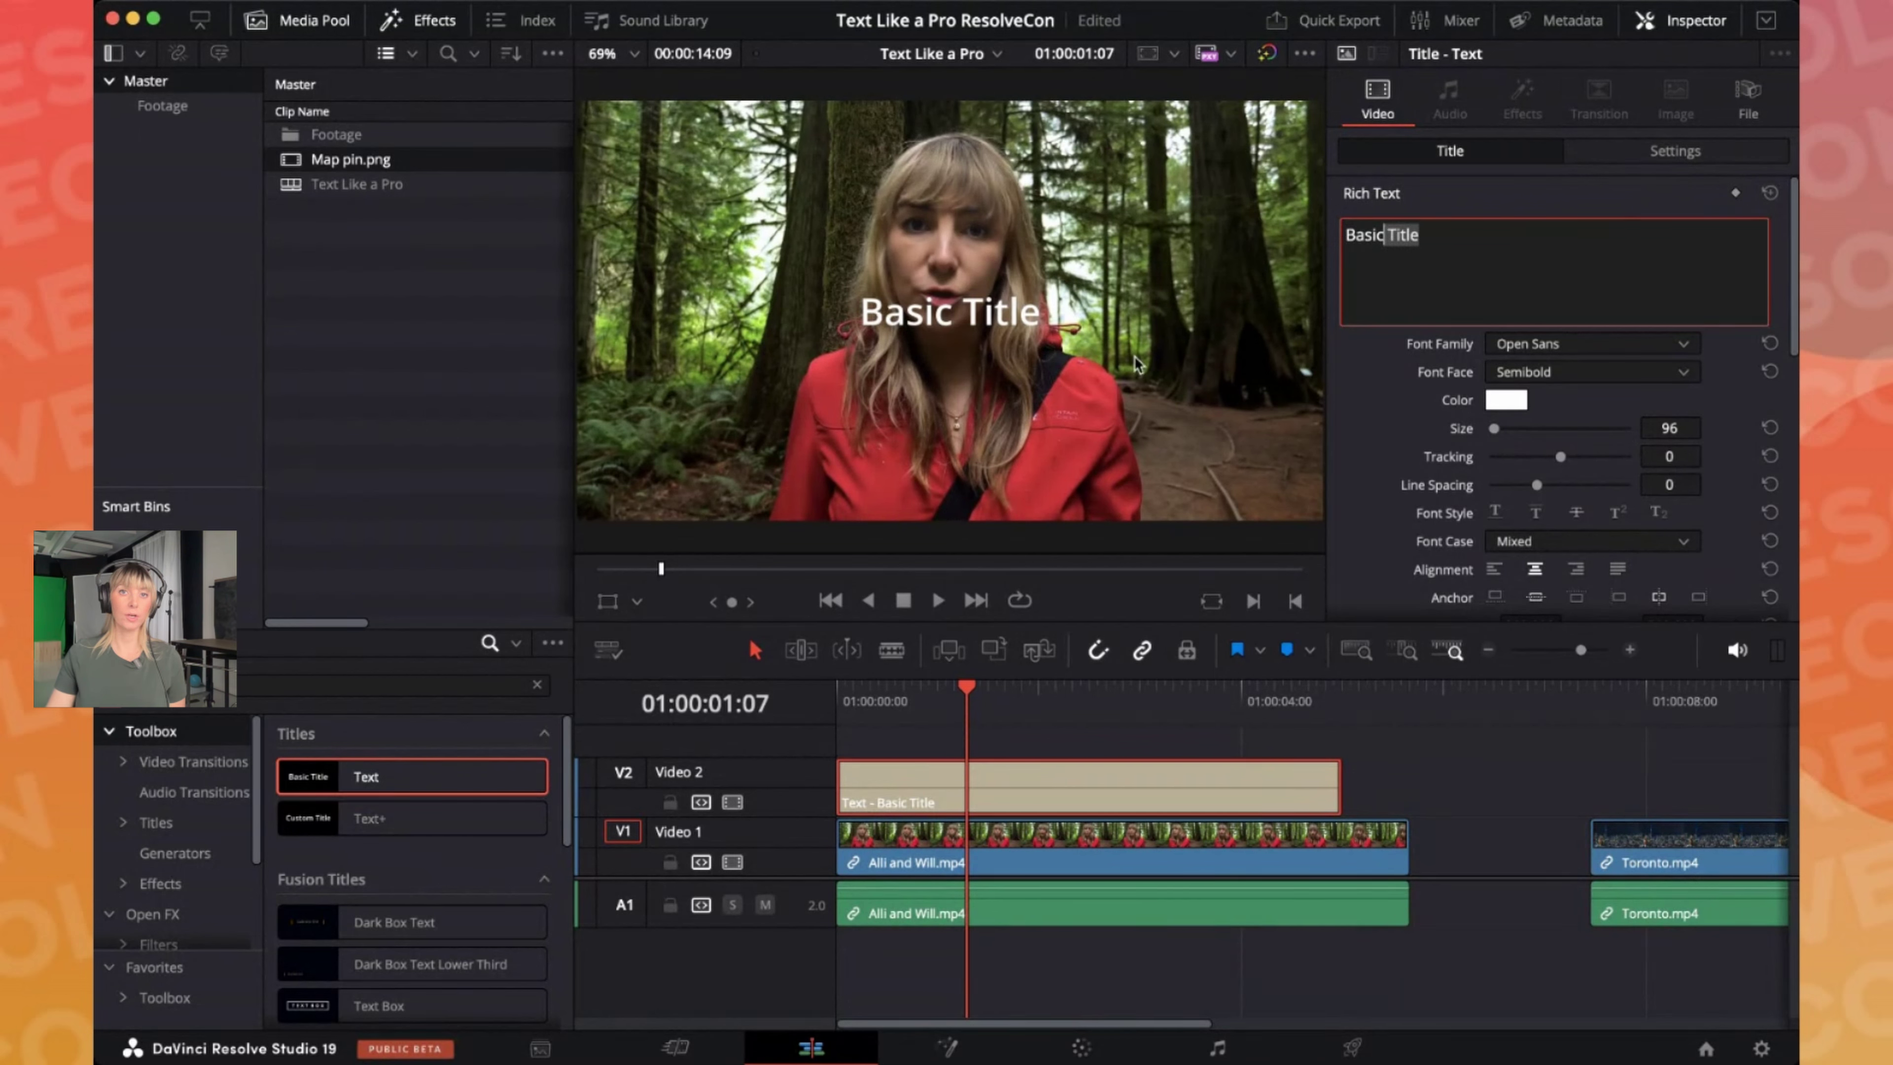
{"action": "left_click", "coordinate": [987, 313]}
{"action": "left_click", "coordinate": [988, 313]}
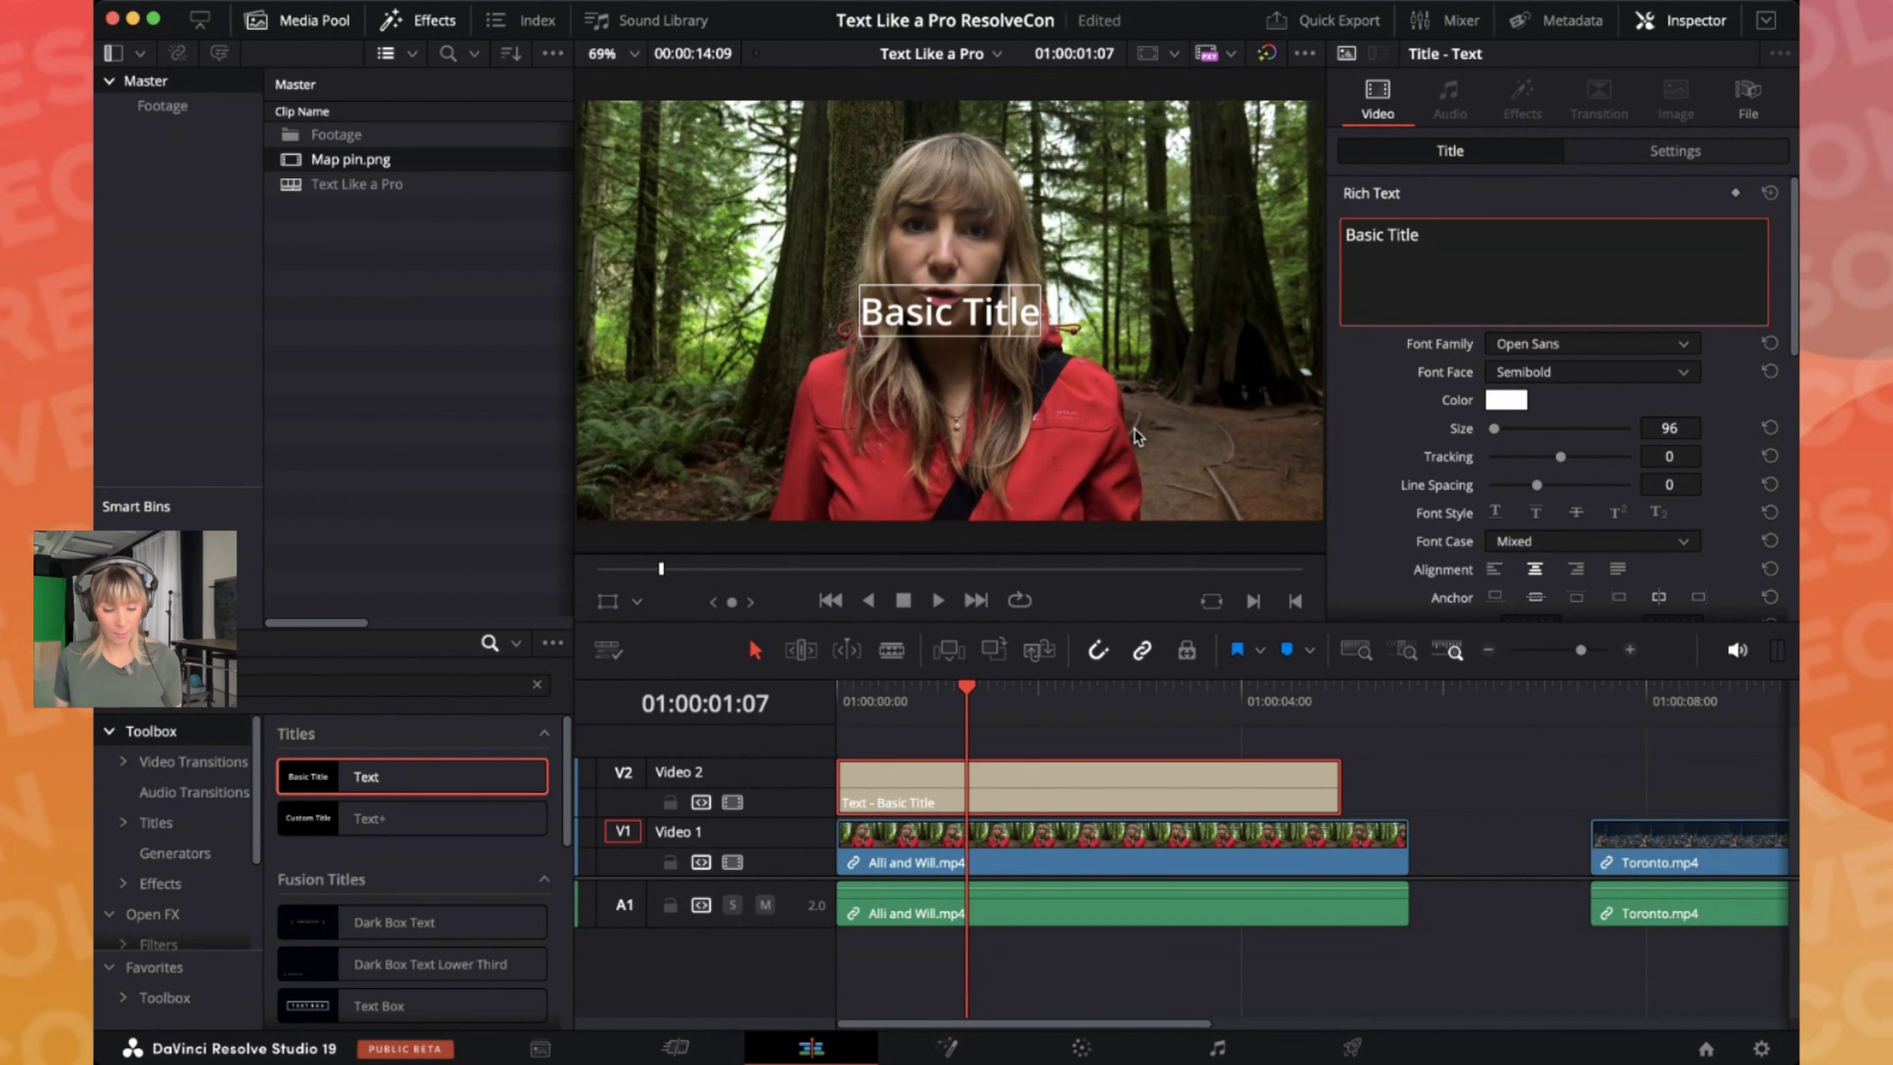
{"action": "key", "text": "super+a"}
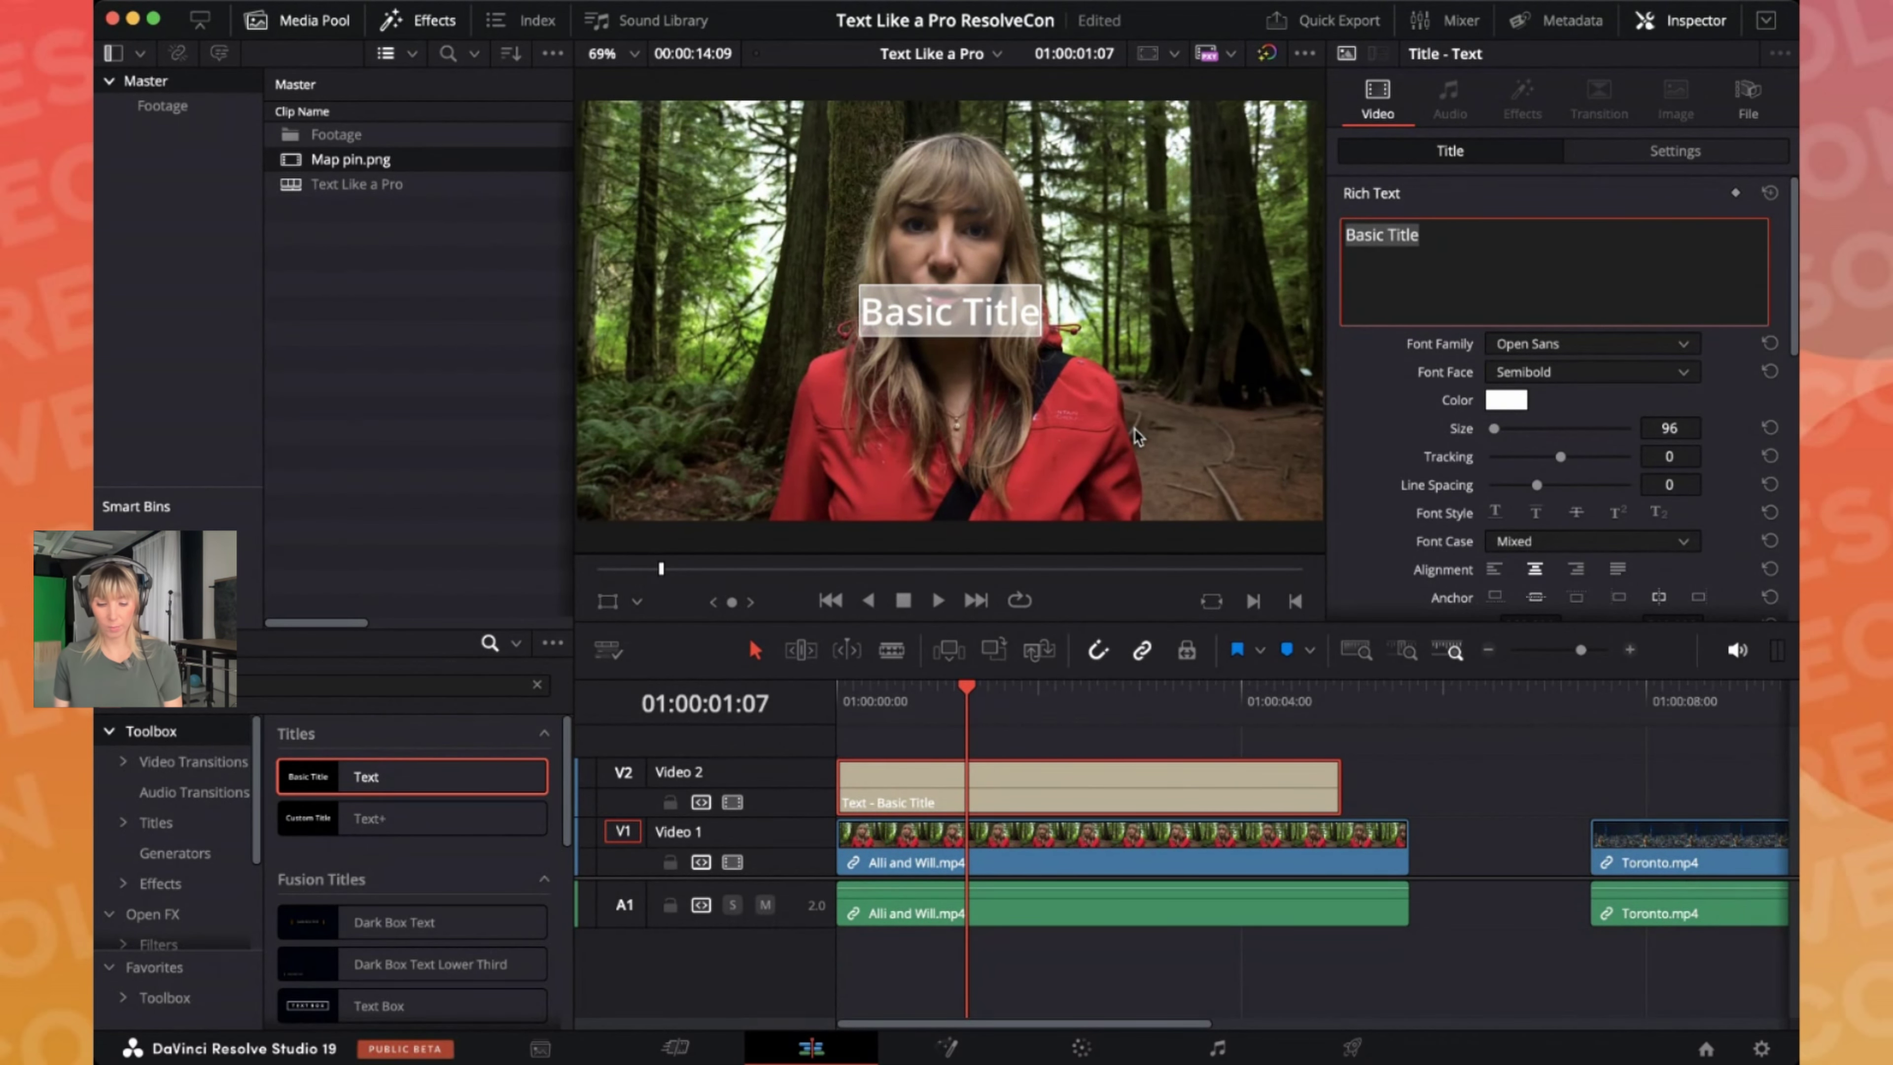
{"action": "type", "text": "Brith"}
{"action": "key", "text": "BackSpace"}
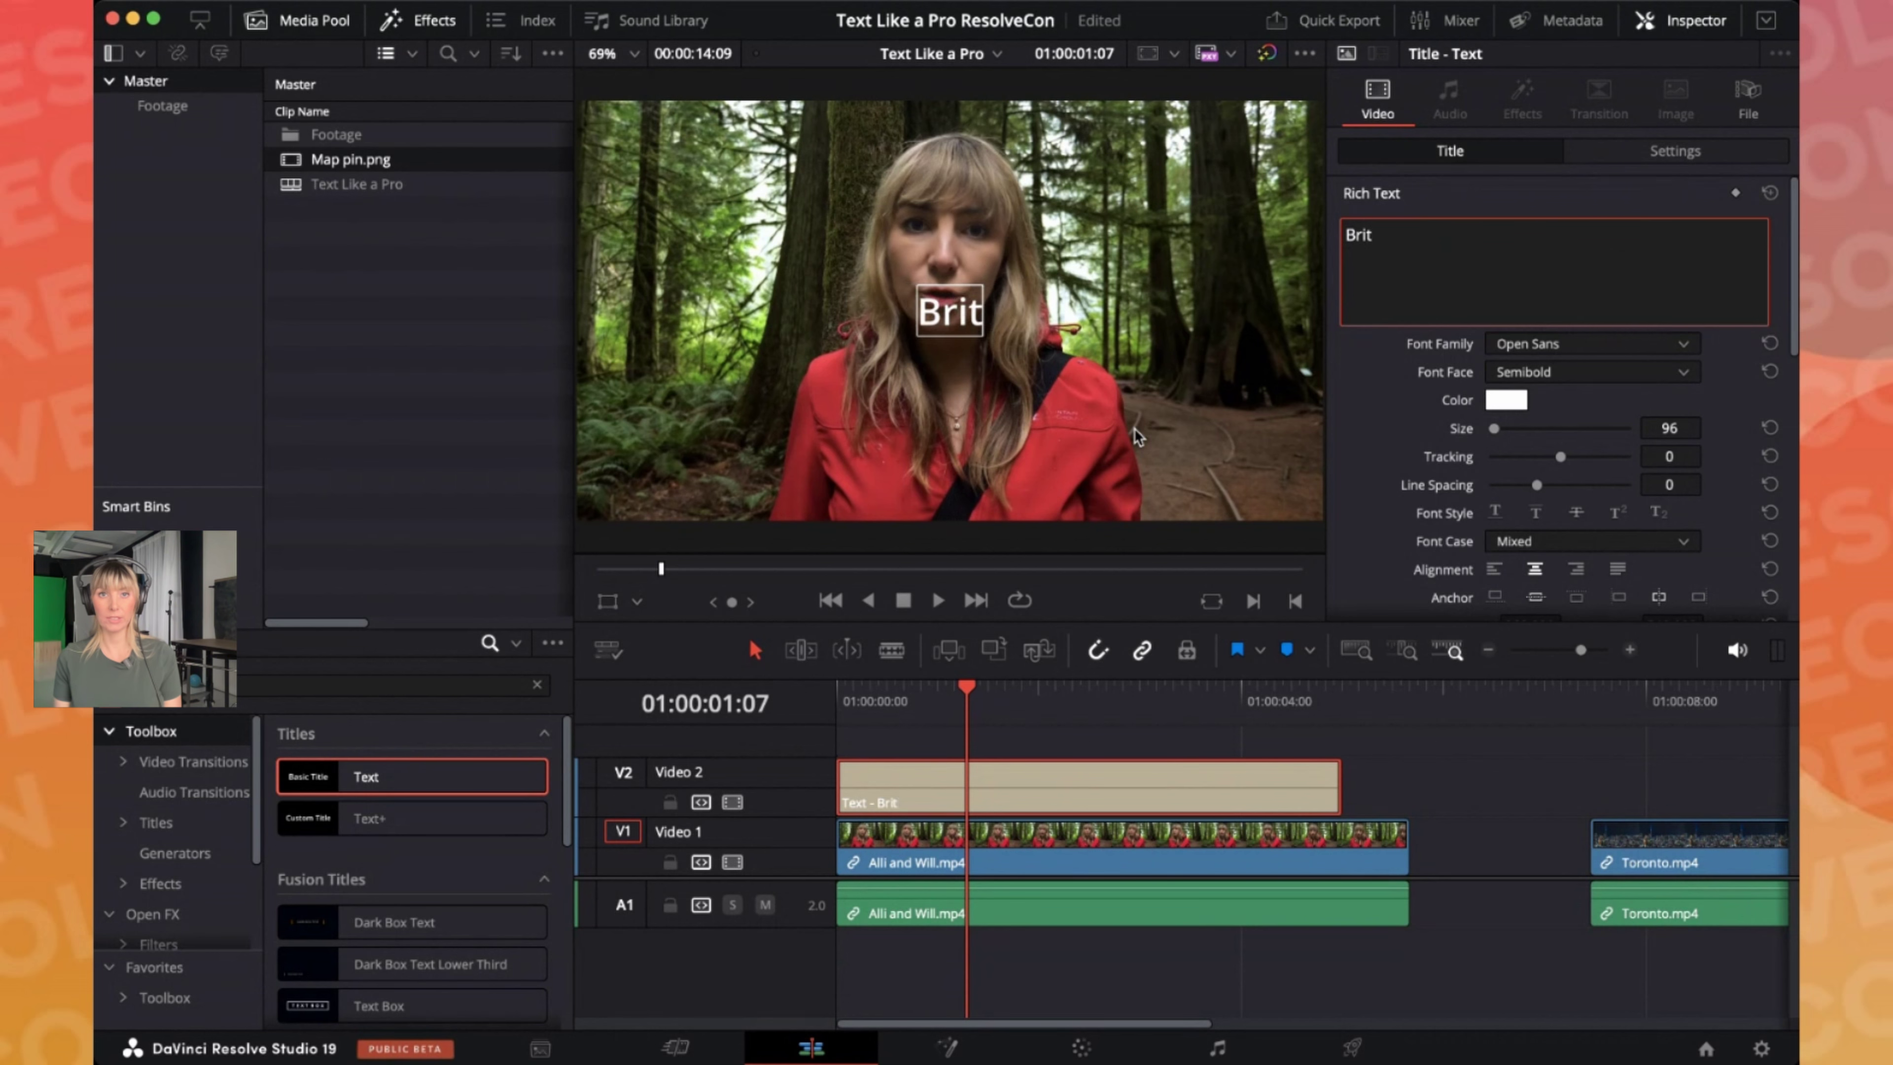
{"action": "type", "text": "ish"}
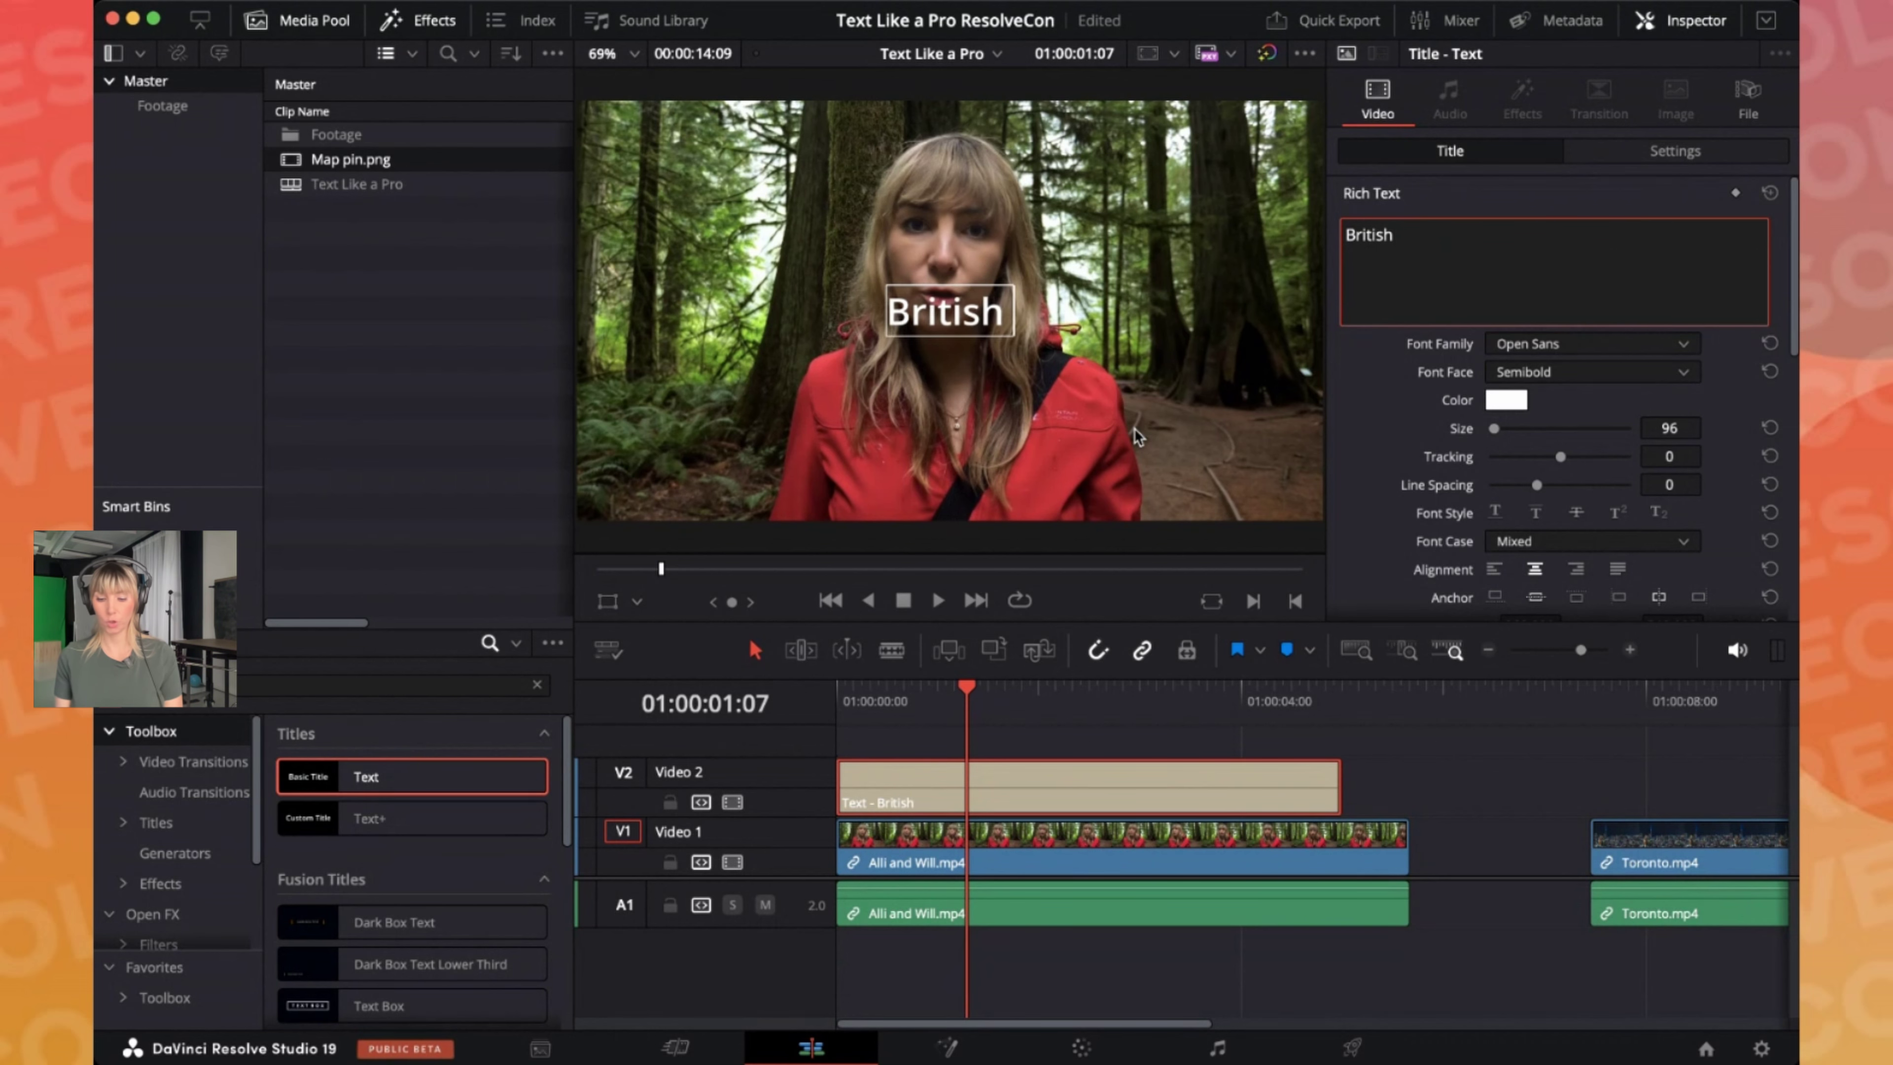
{"action": "type", "text": " Columb"}
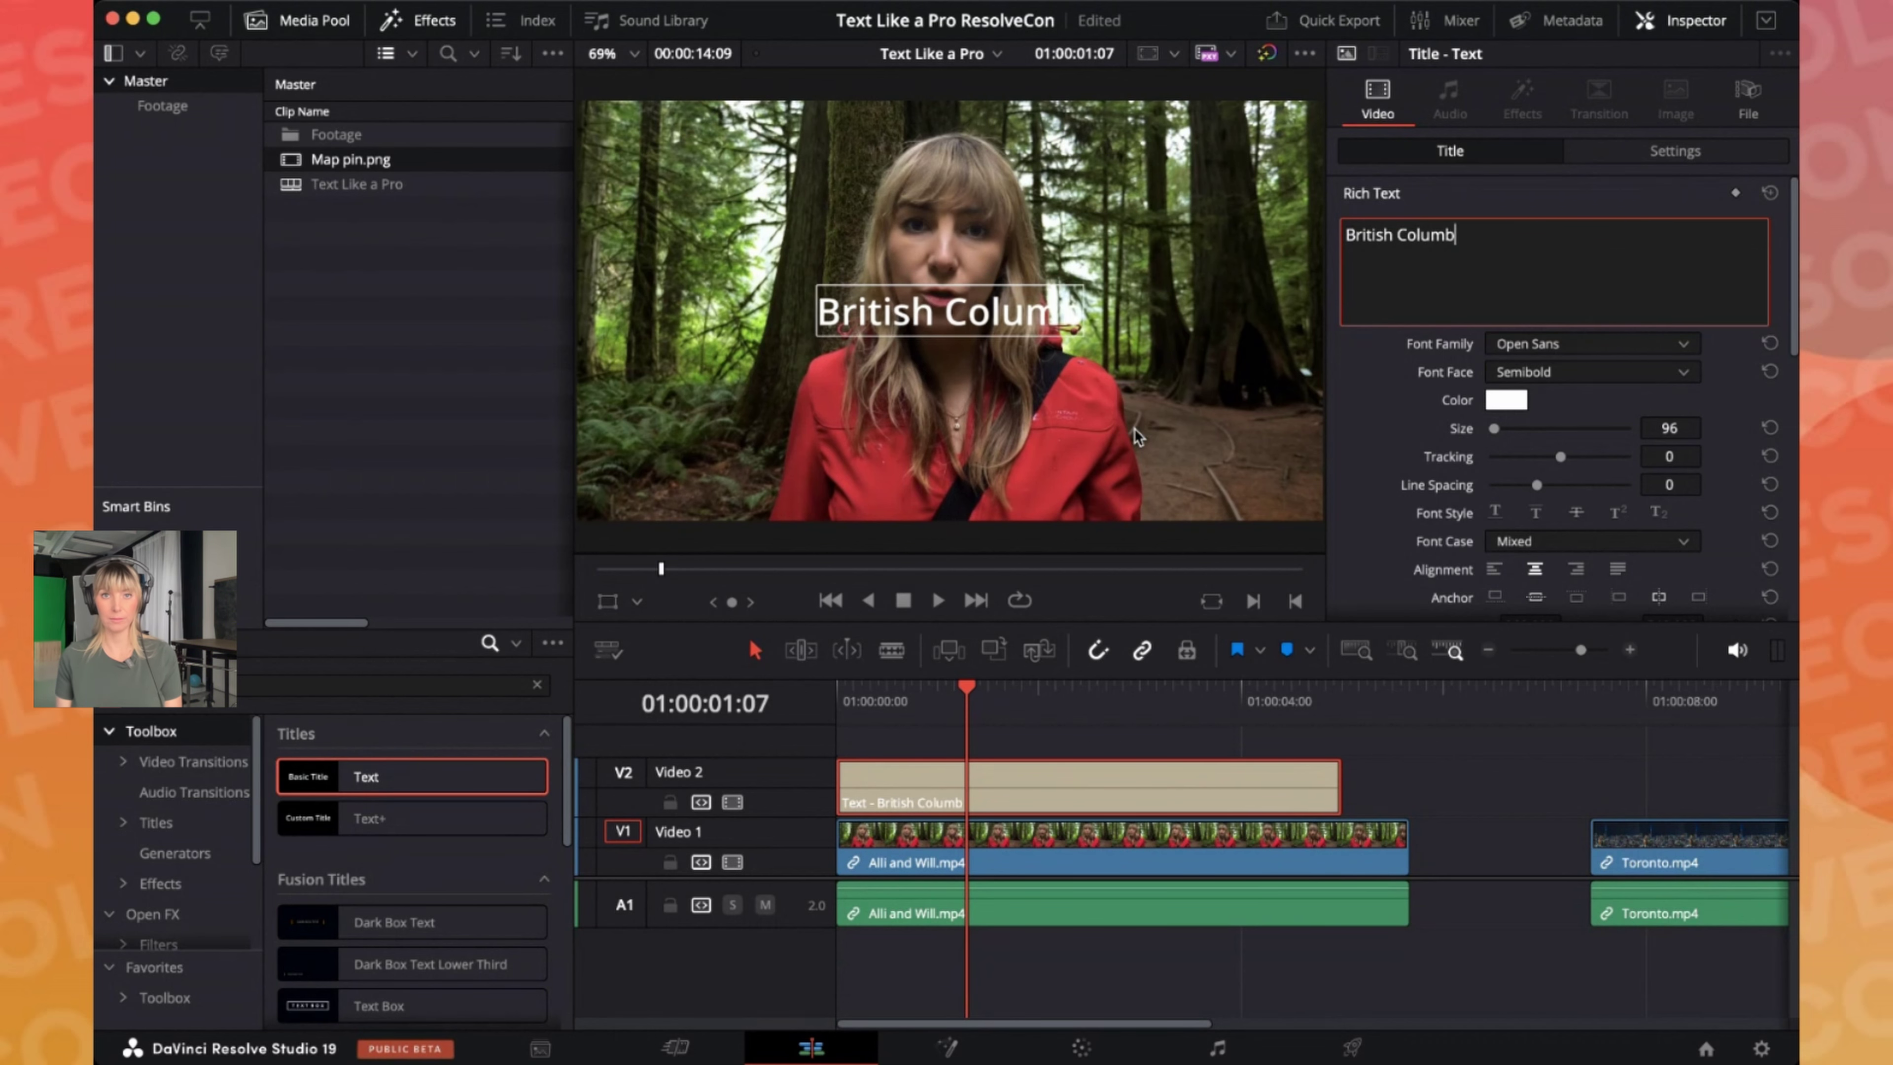
{"action": "type", "text": "ia"}
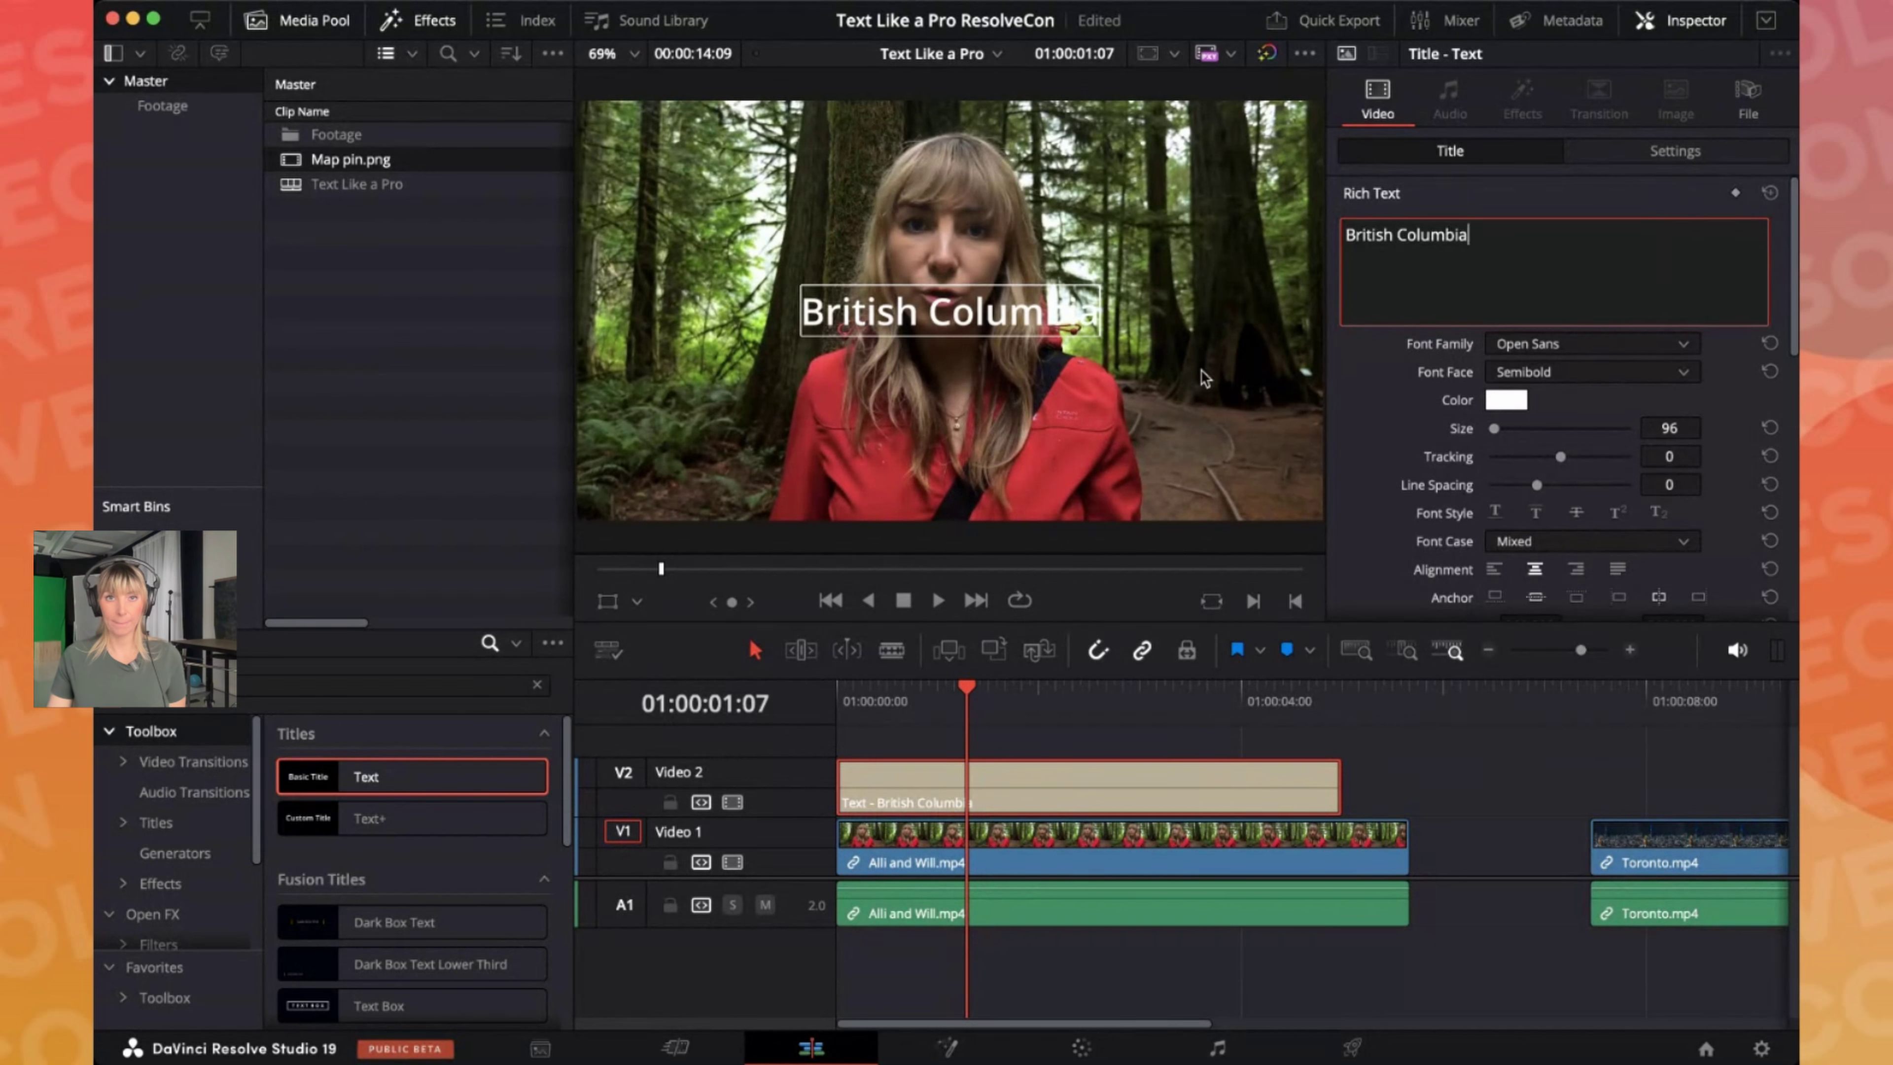
Move the British Columbia title to the lower-right area of the frame, and hide the effects library and media pool
{"action": "left_click", "coordinate": [1108, 419]}
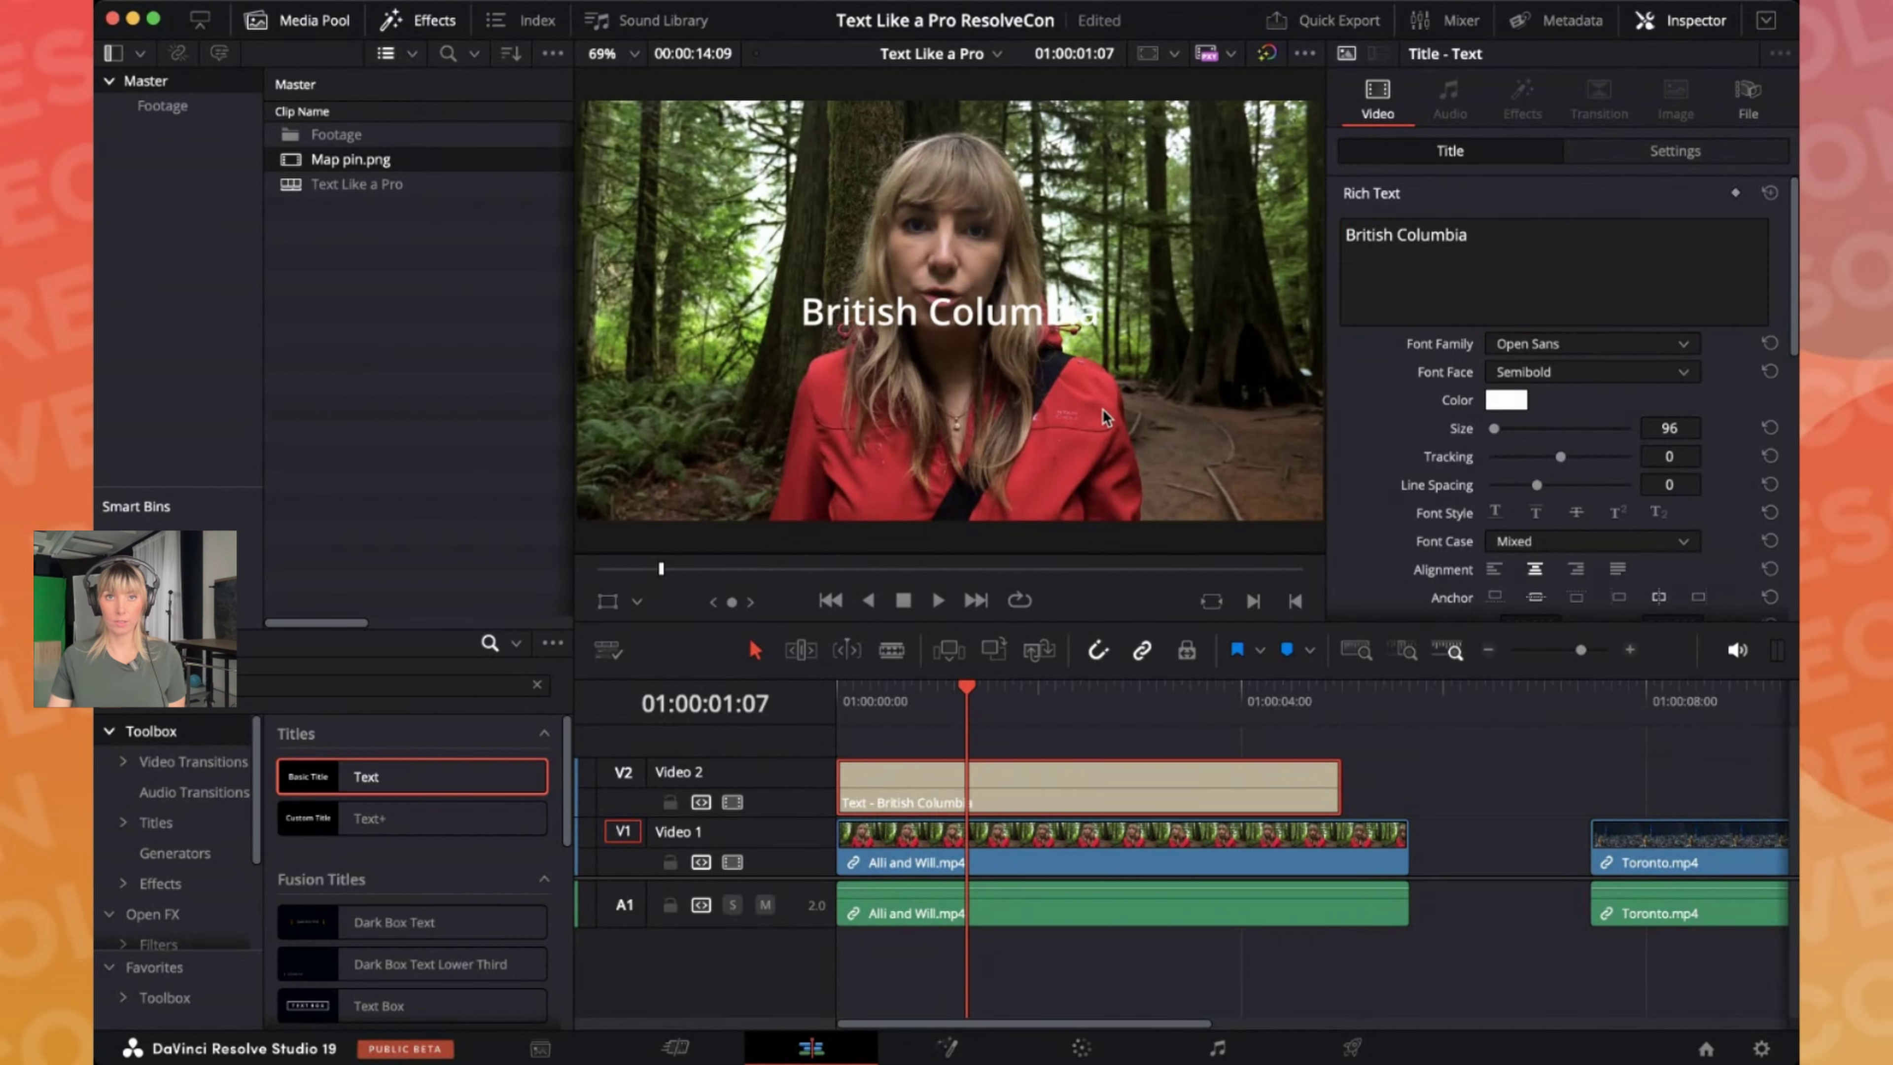
{"action": "left_click", "coordinate": [806, 309]}
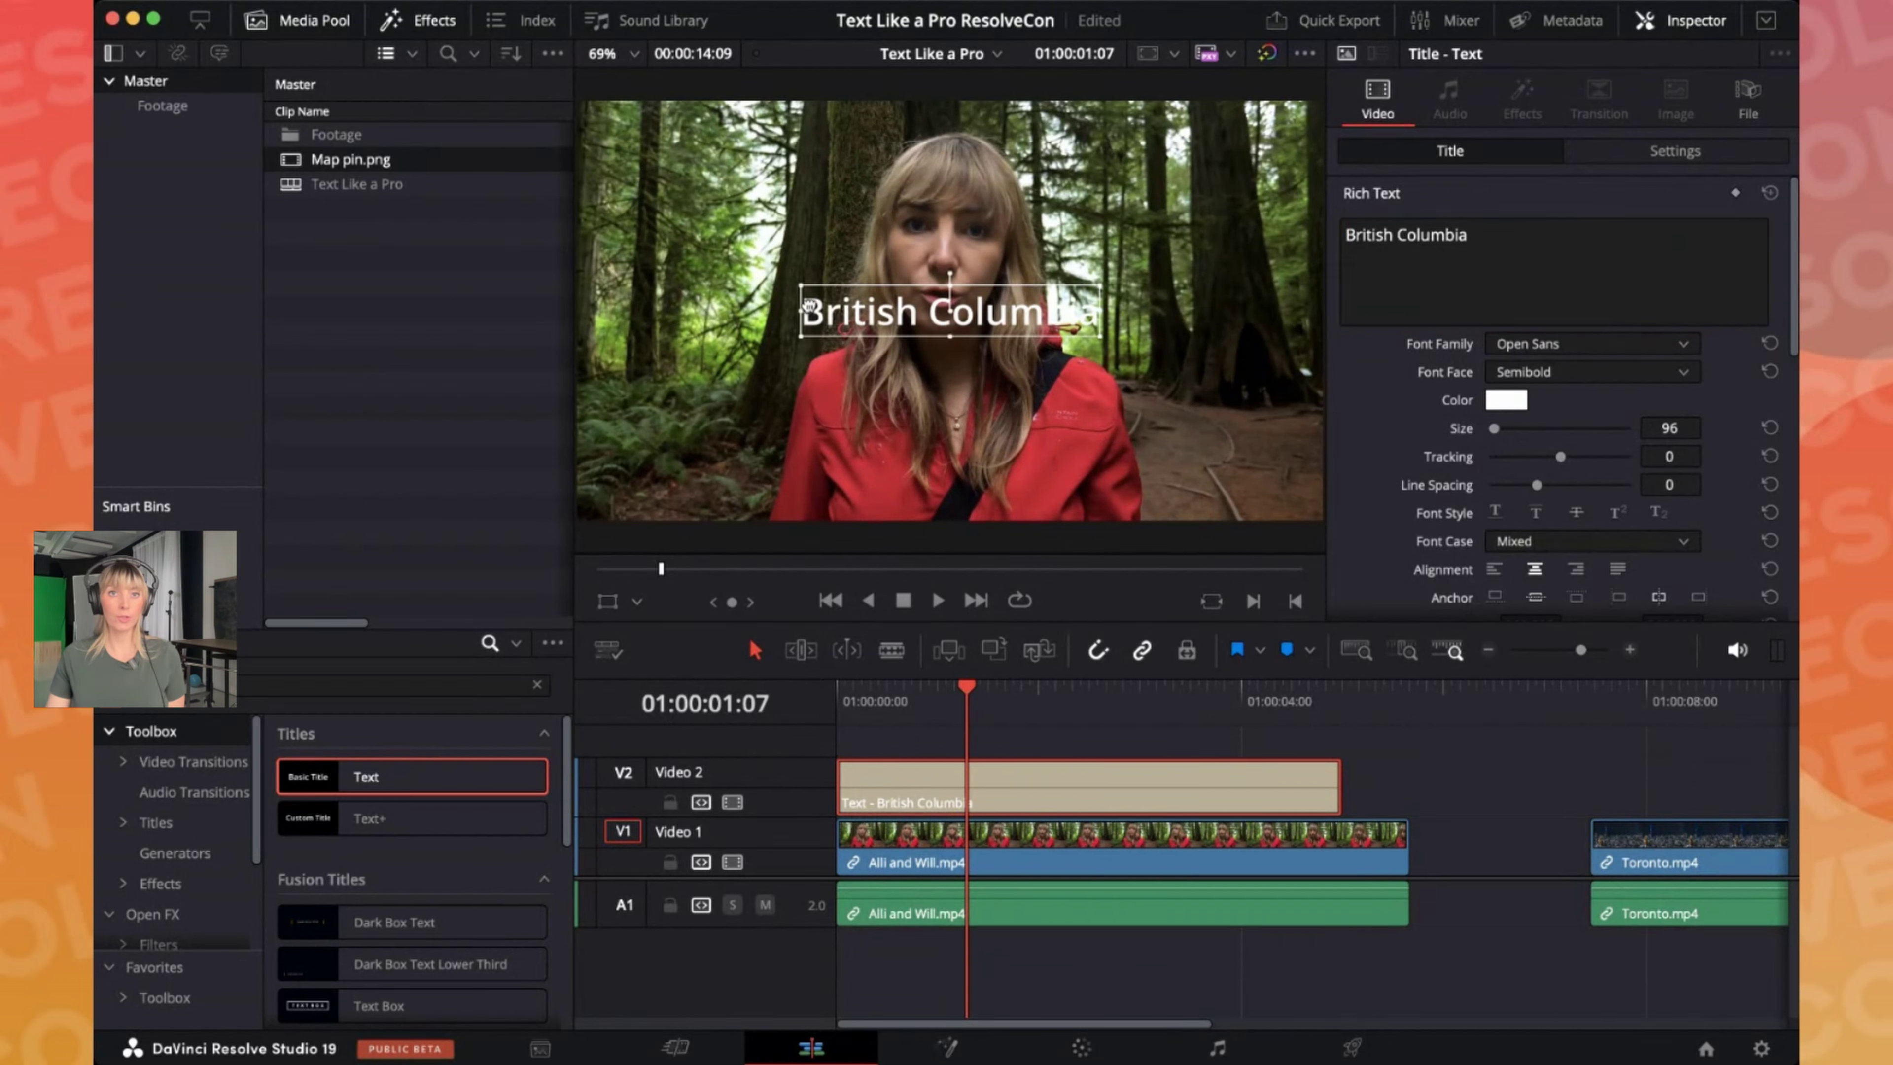
{"action": "left_click_drag", "start_coordinate": [870, 308], "coordinate": [1020, 419]}
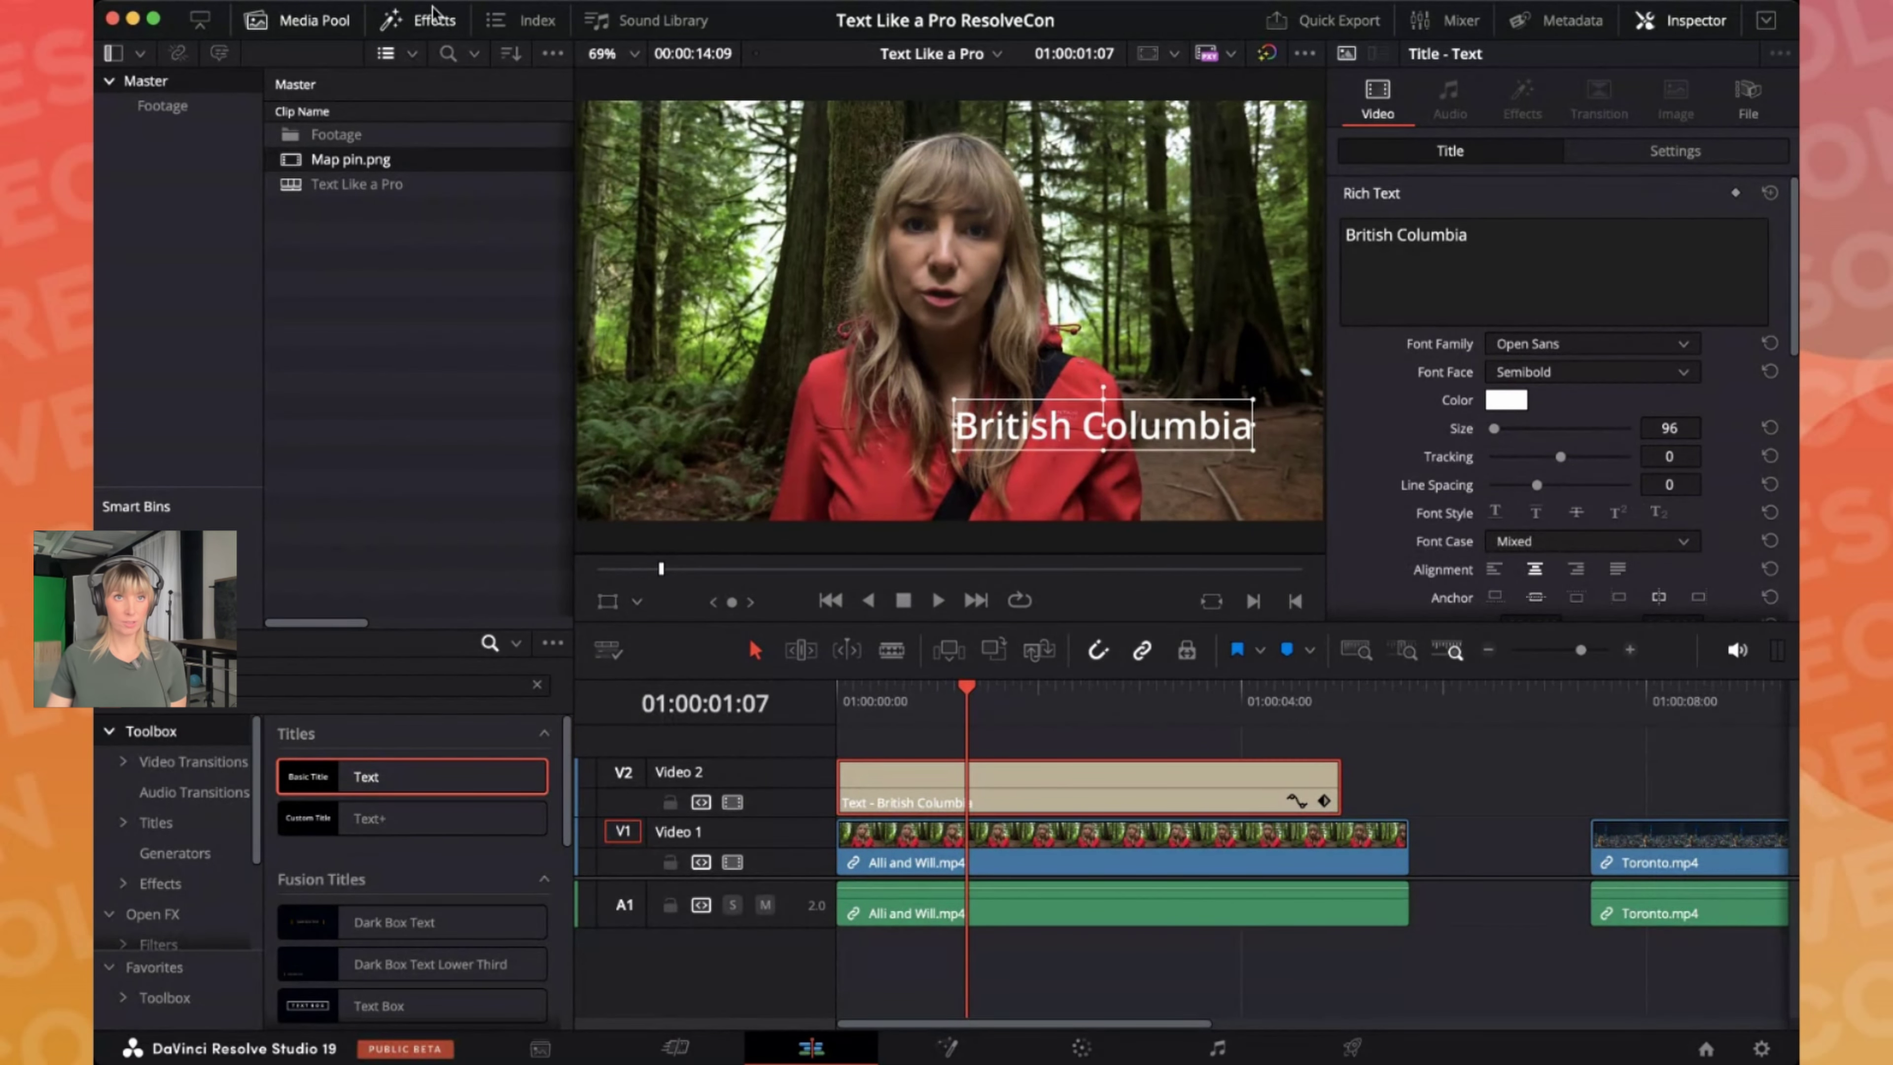
{"action": "left_click", "coordinate": [432, 22]}
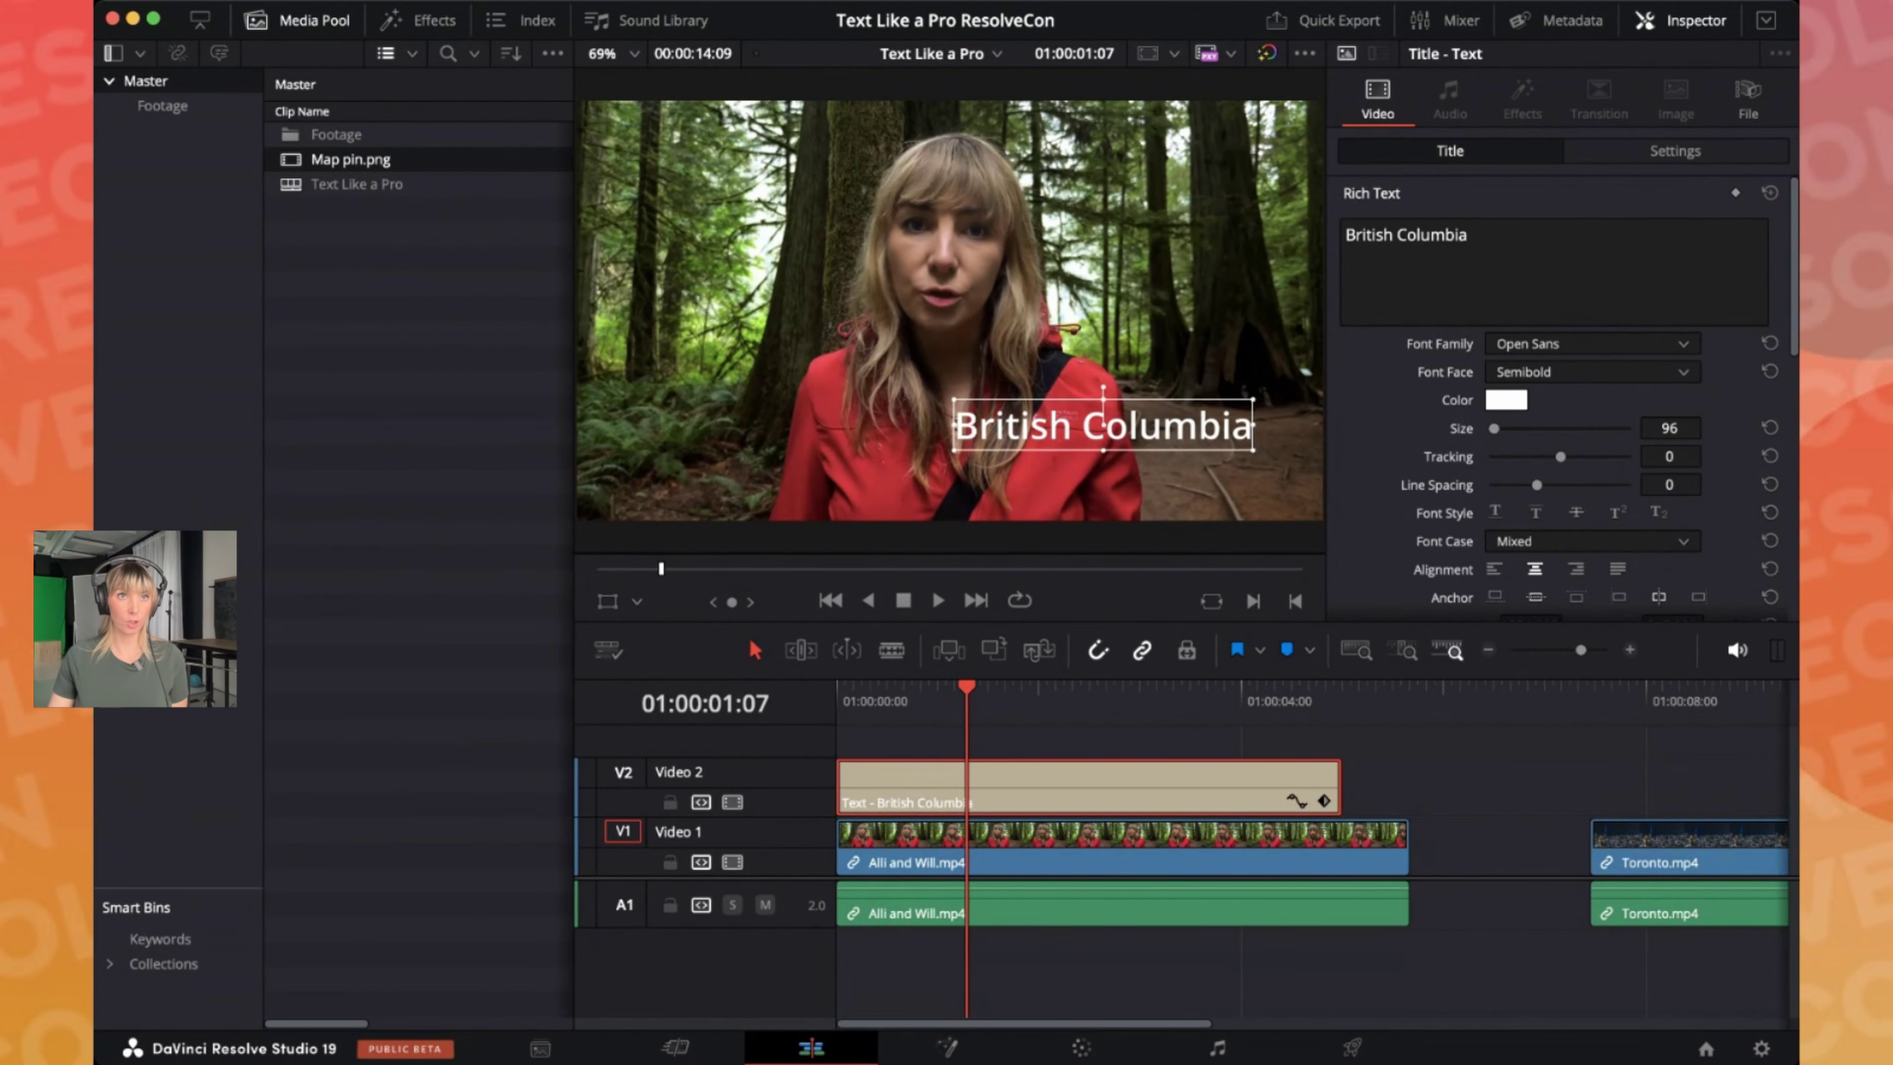
{"action": "left_click", "coordinate": [327, 27]}
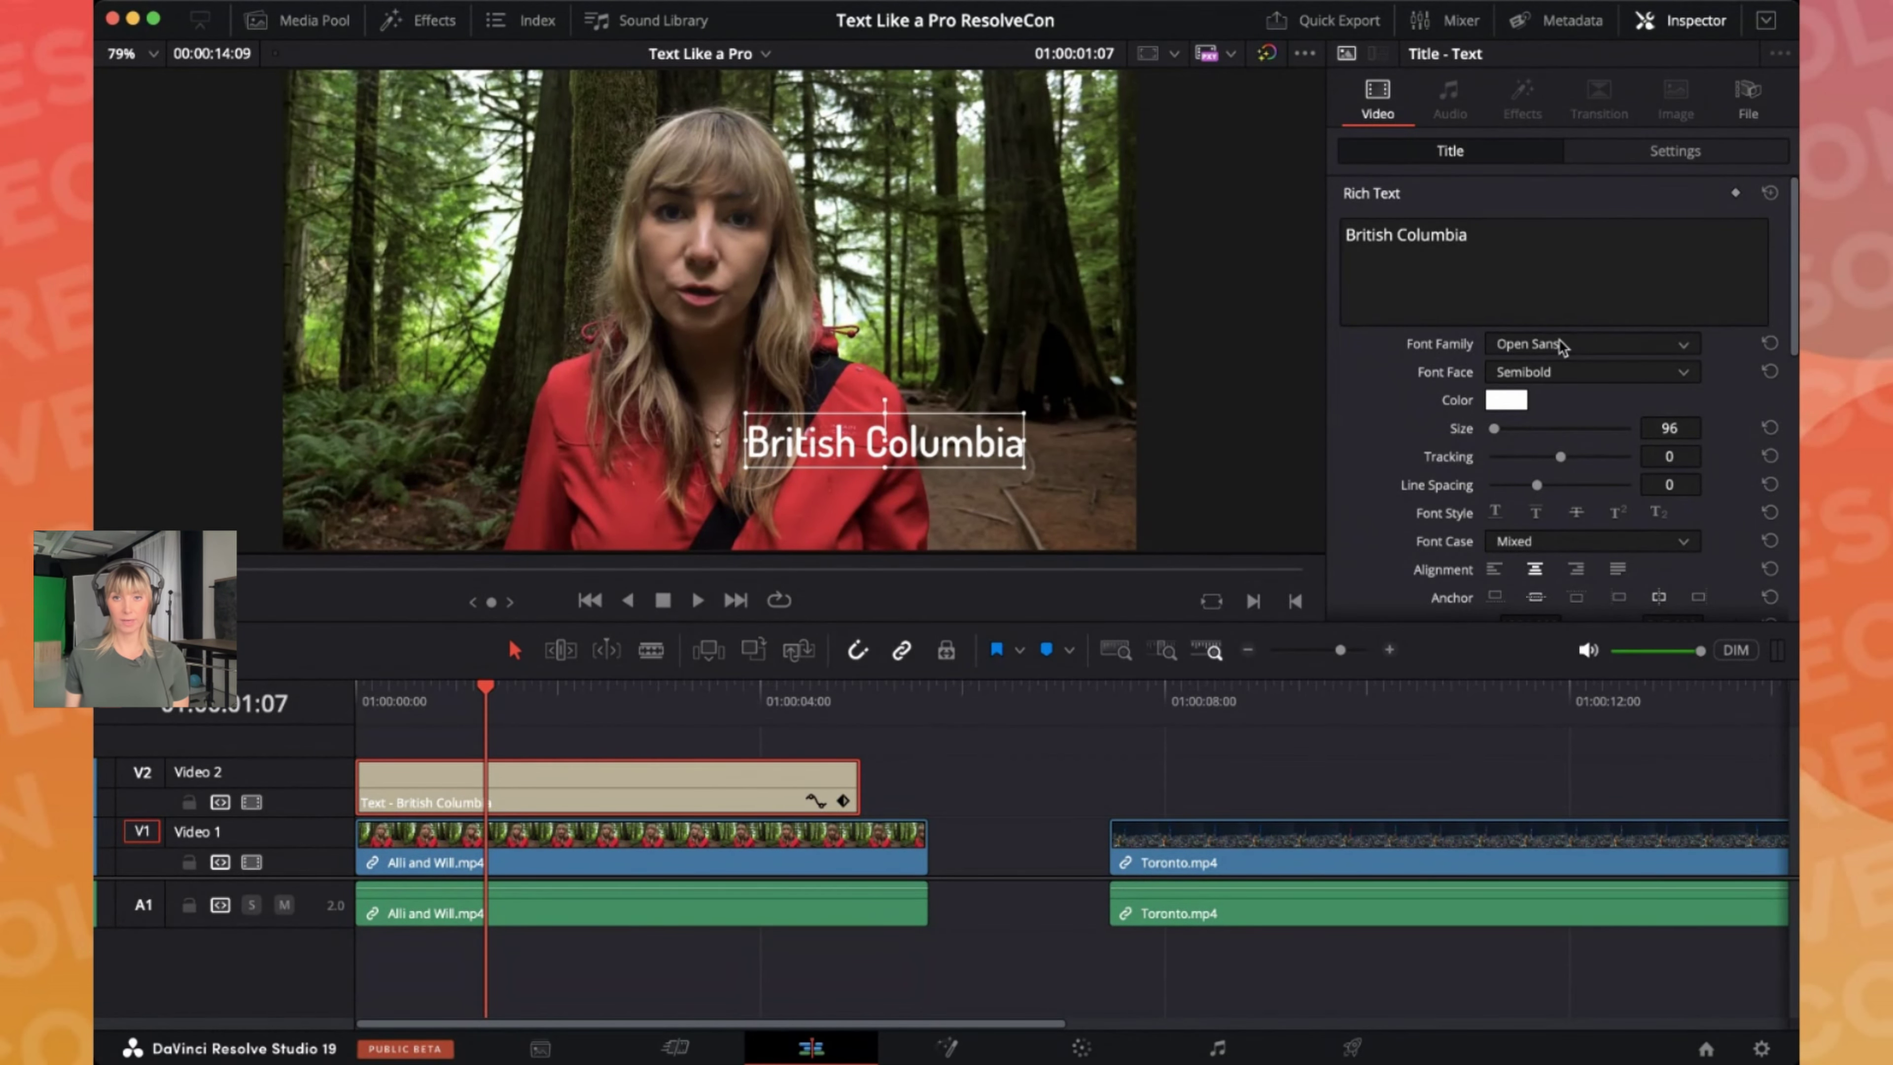
Set the British Columbia title's font to Dosis Bold and its tracking to 12
{"action": "left_click", "coordinate": [1562, 348]}
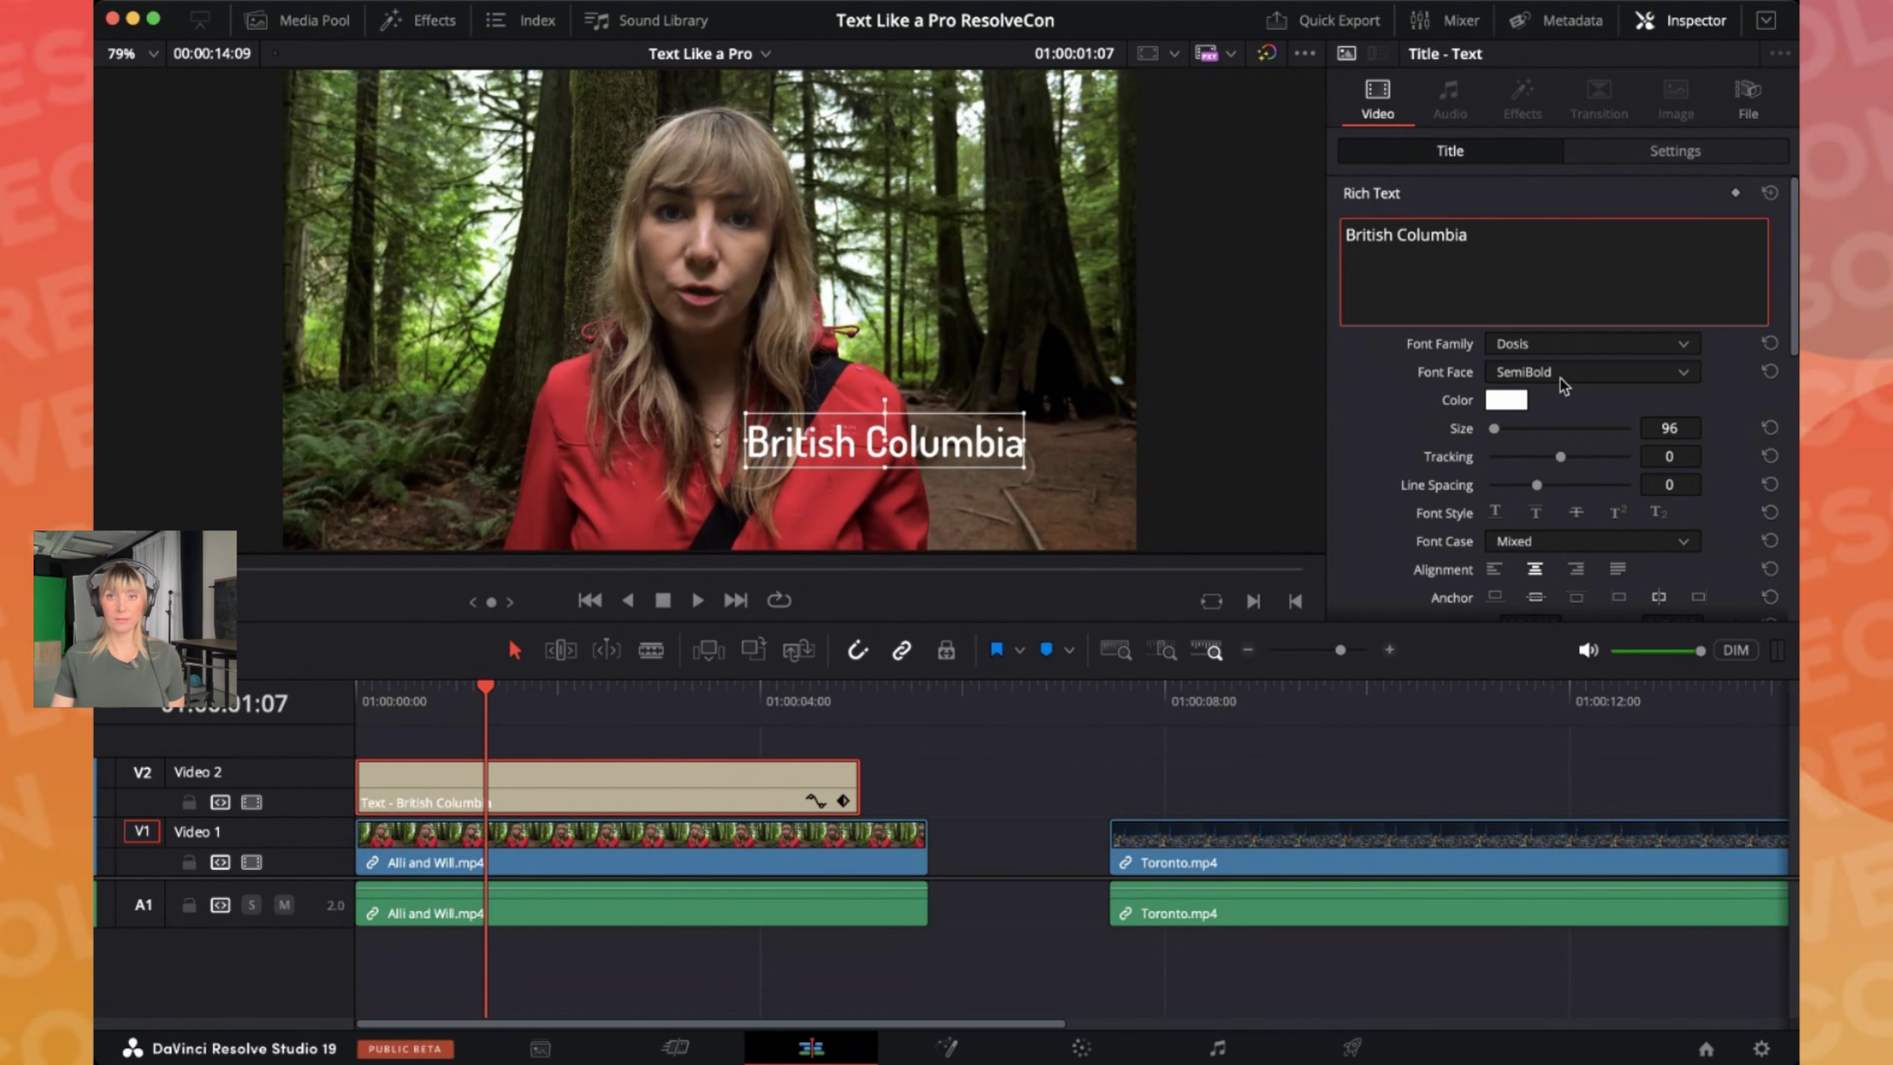
{"action": "scroll", "coordinate": [1560, 377], "scroll_direction": "down", "scroll_amount": 1}
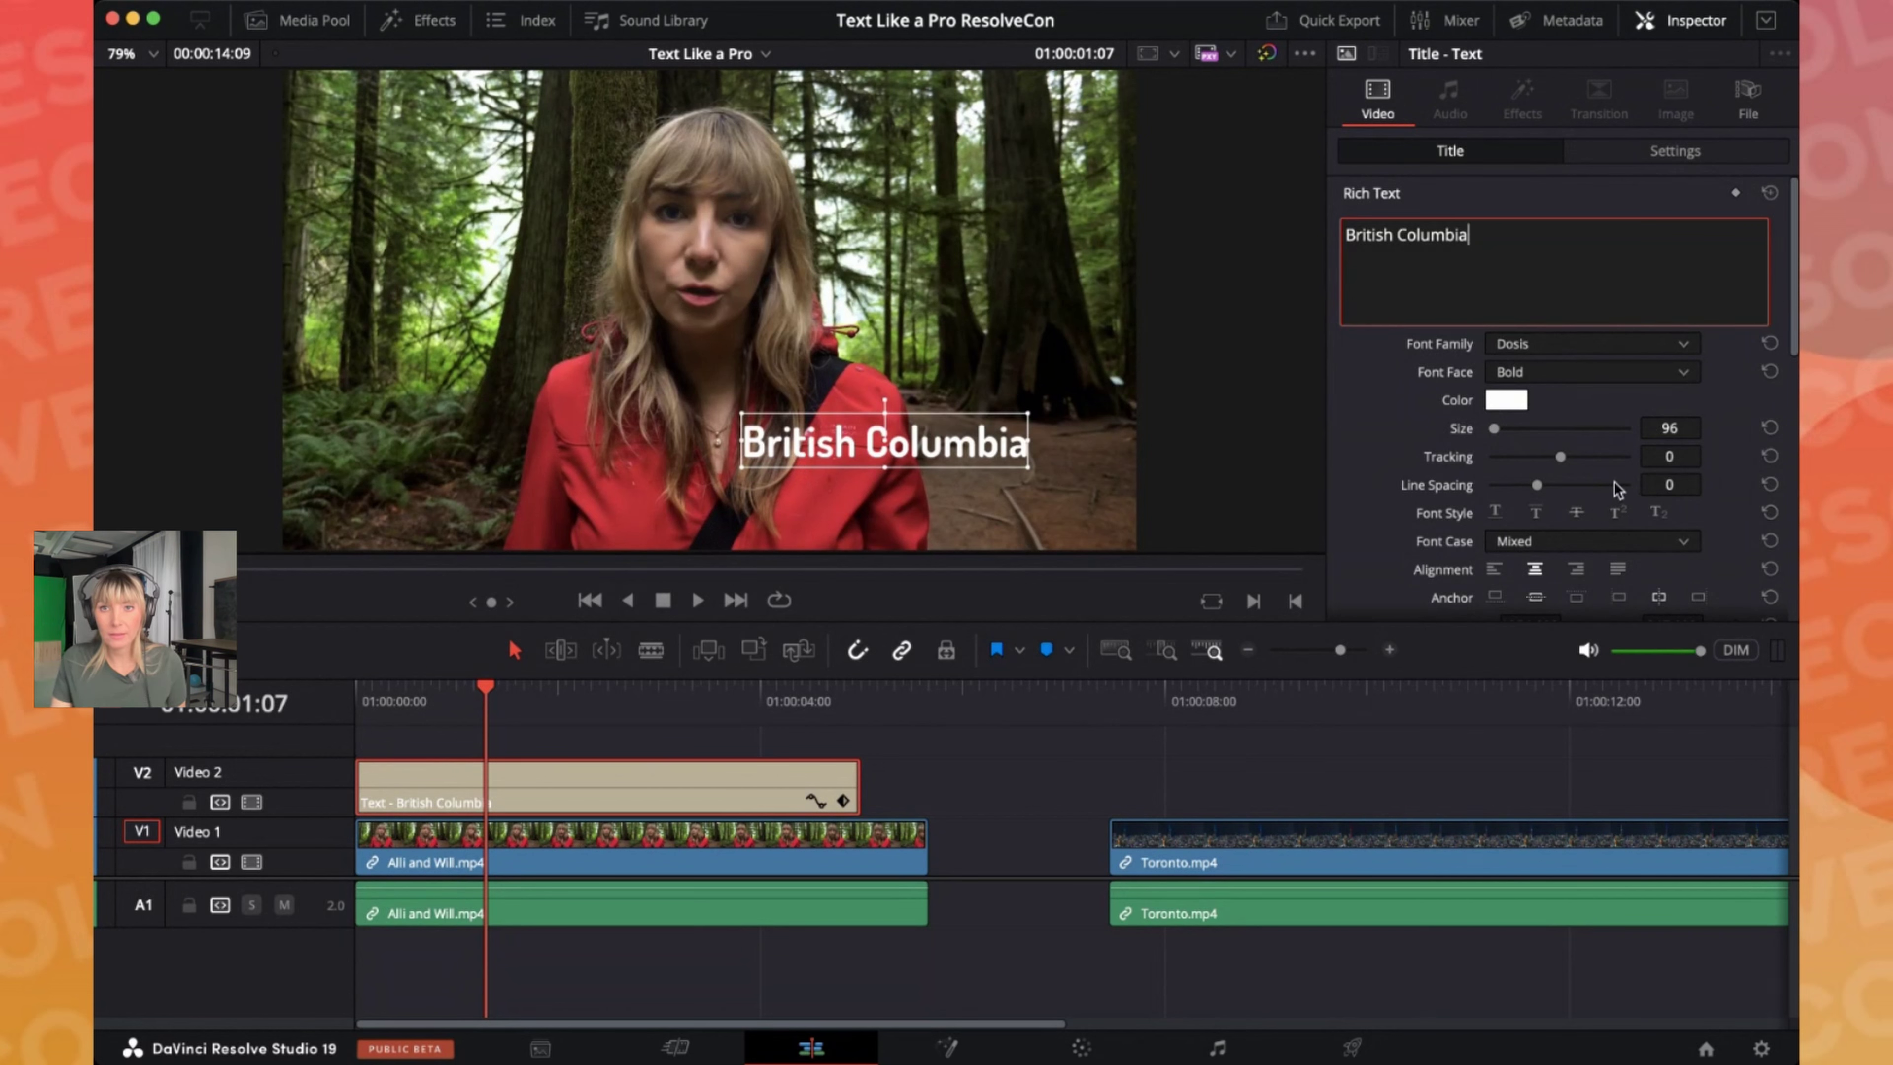
{"action": "left_click_drag", "start_coordinate": [1557, 458], "coordinate": [1568, 460]}
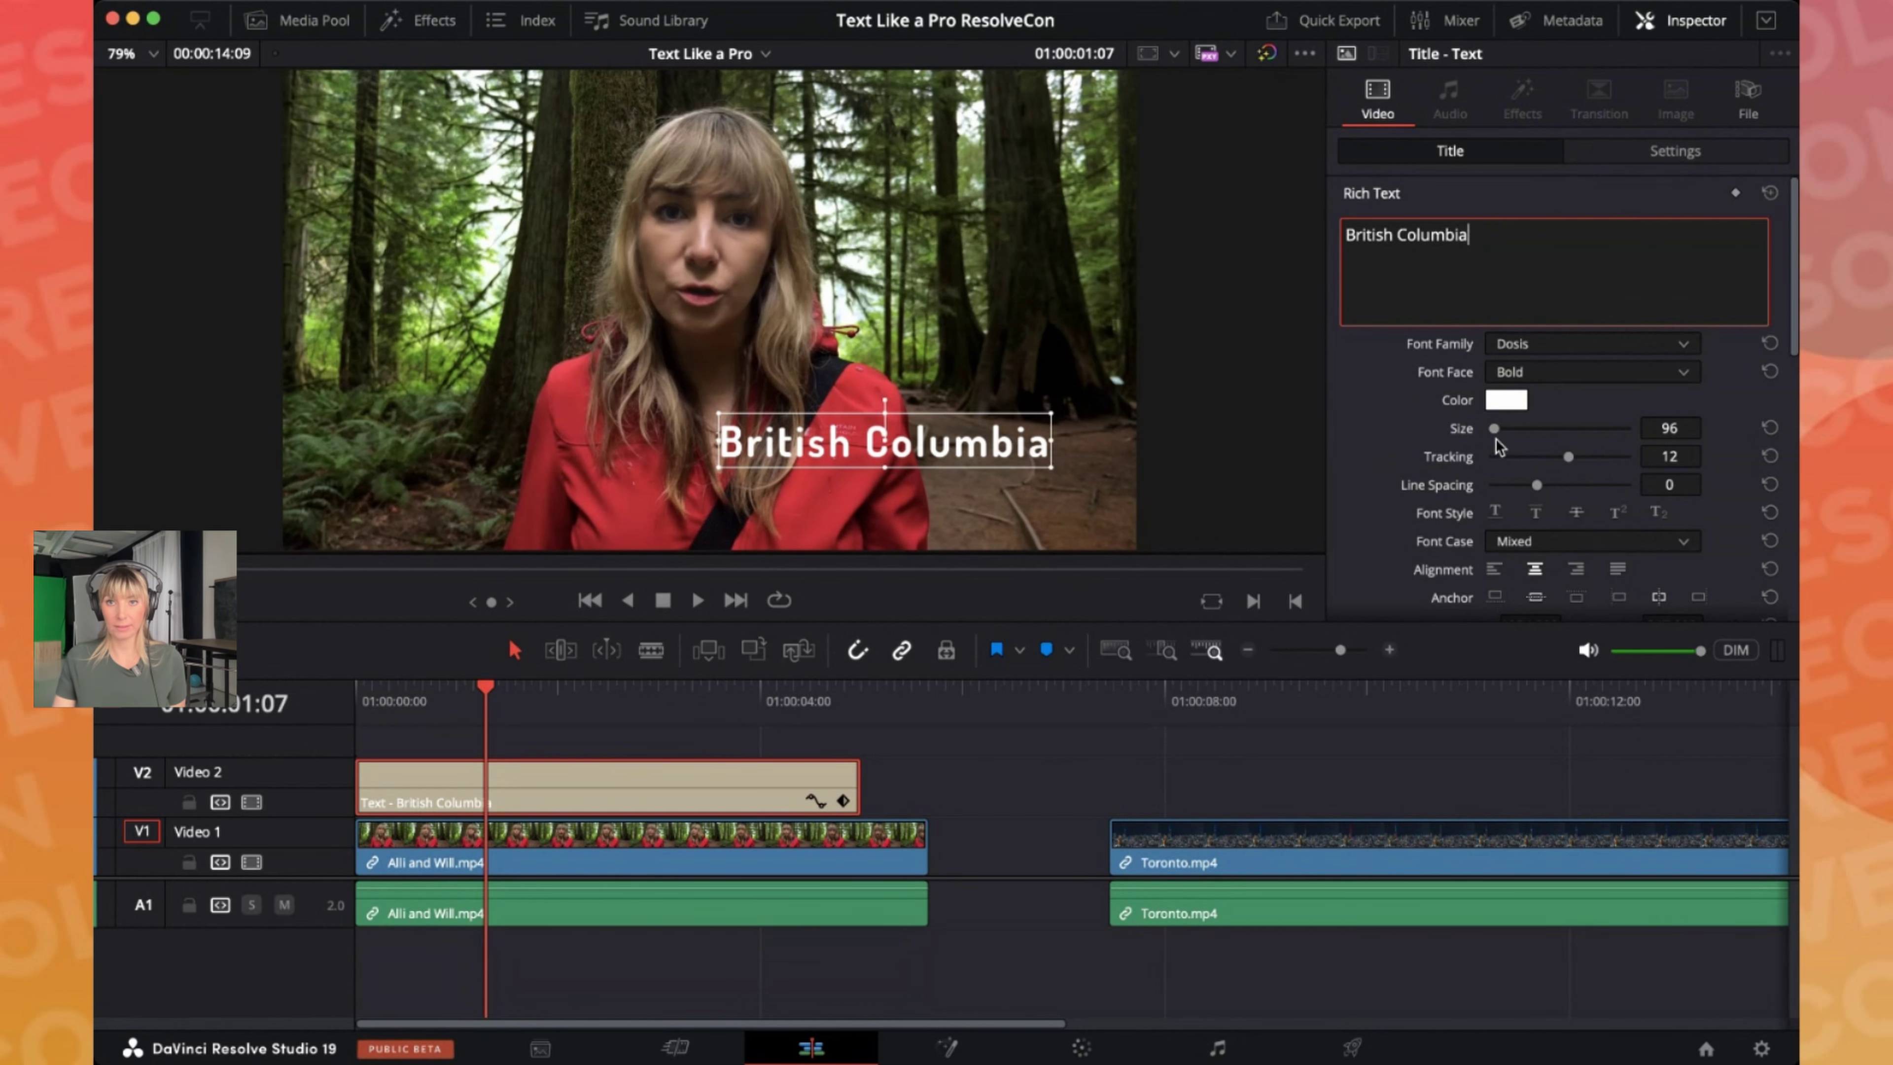
Increase the British Columbia title's font size to 110
{"action": "left_click_drag", "start_coordinate": [1496, 437], "coordinate": [1494, 440]}
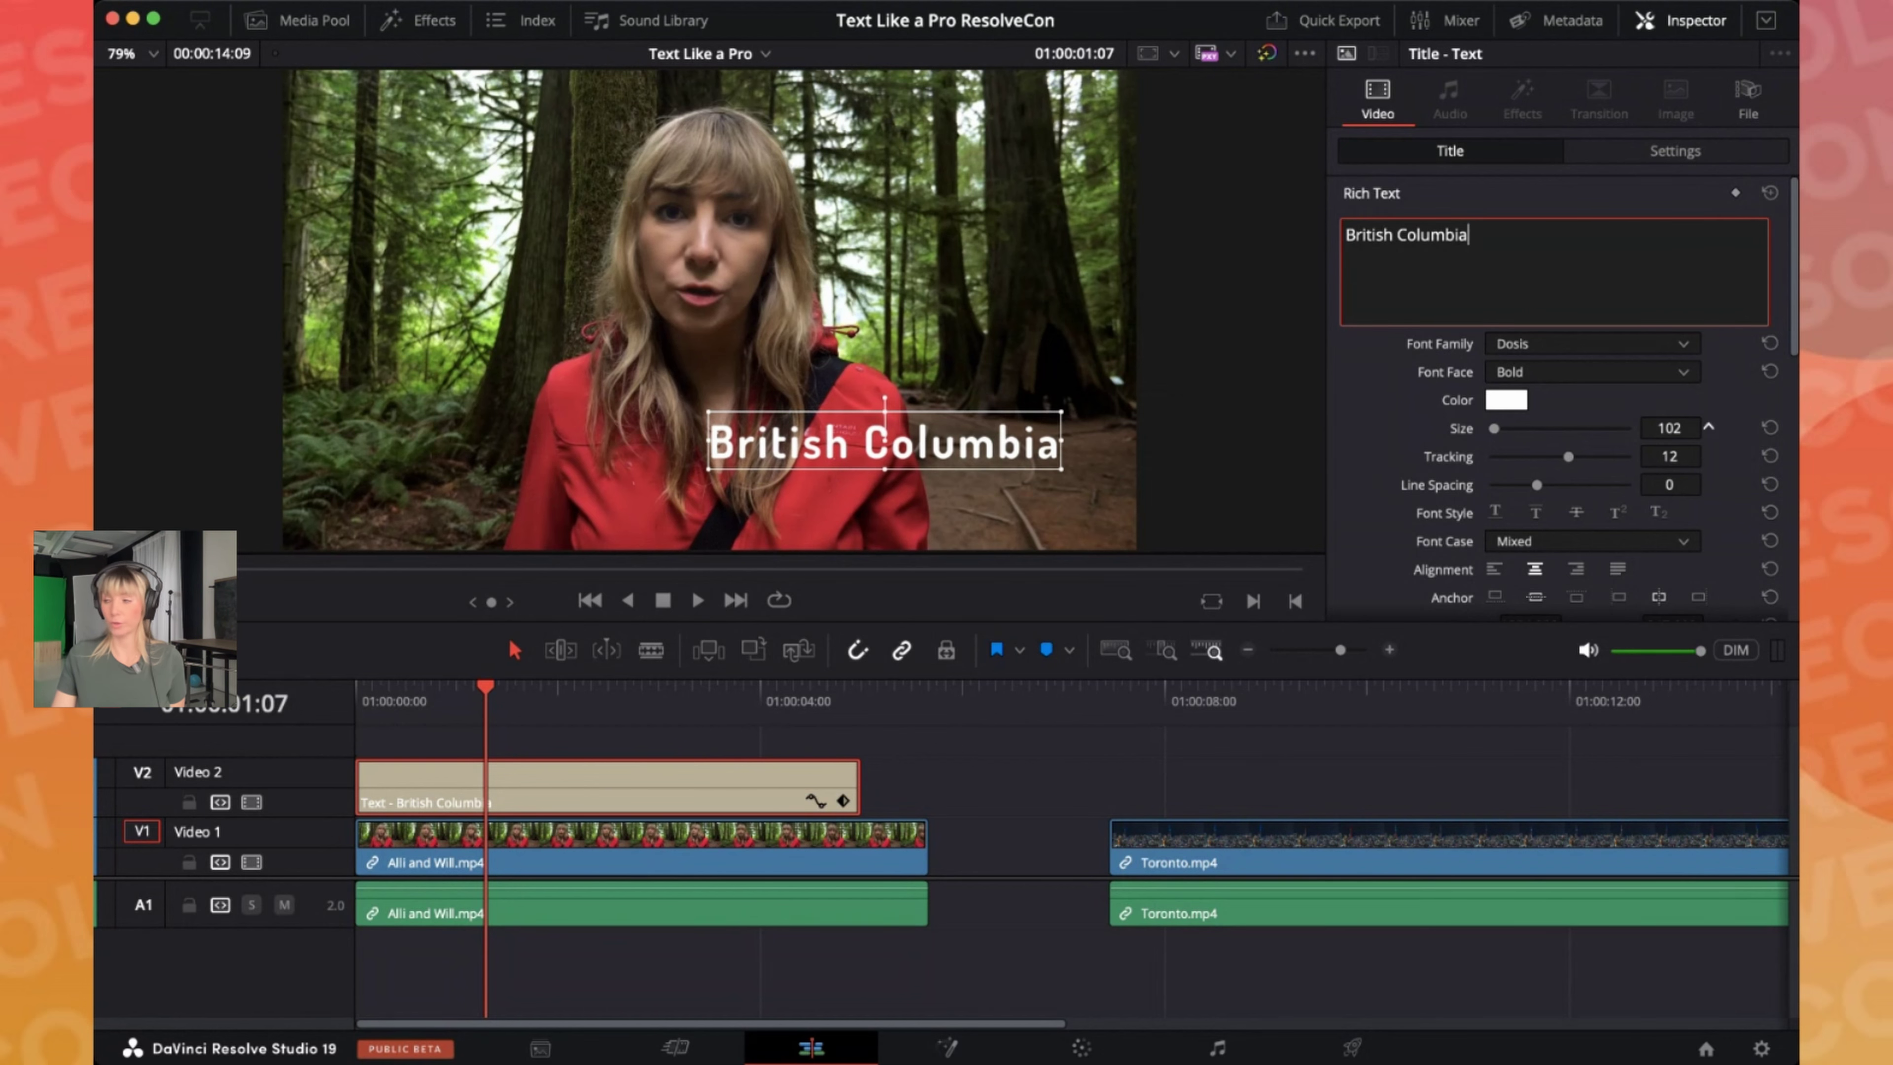
{"action": "left_click", "coordinate": [1707, 427]}
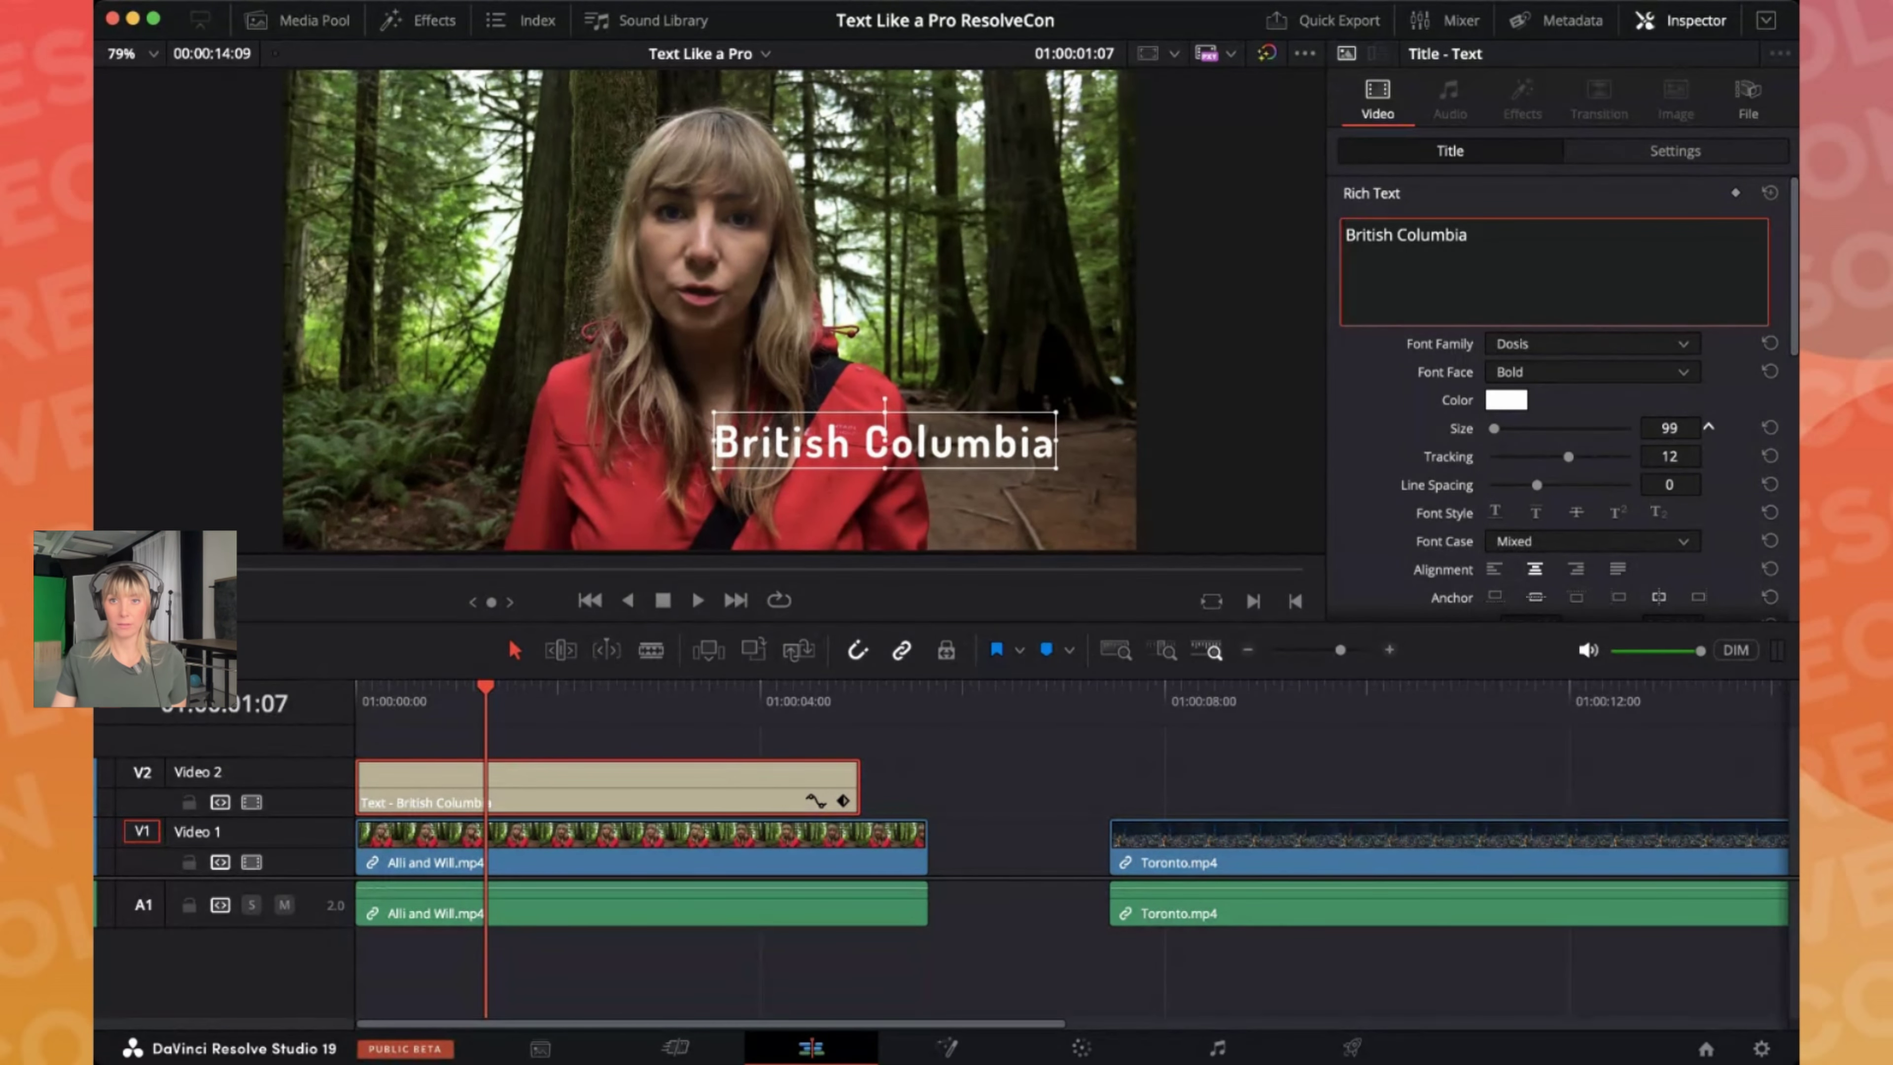
{"action": "left_click", "coordinate": [1708, 427]}
{"action": "left_click", "coordinate": [1707, 426]}
{"action": "left_click", "coordinate": [1707, 426]}
{"action": "left_click", "coordinate": [1708, 427]}
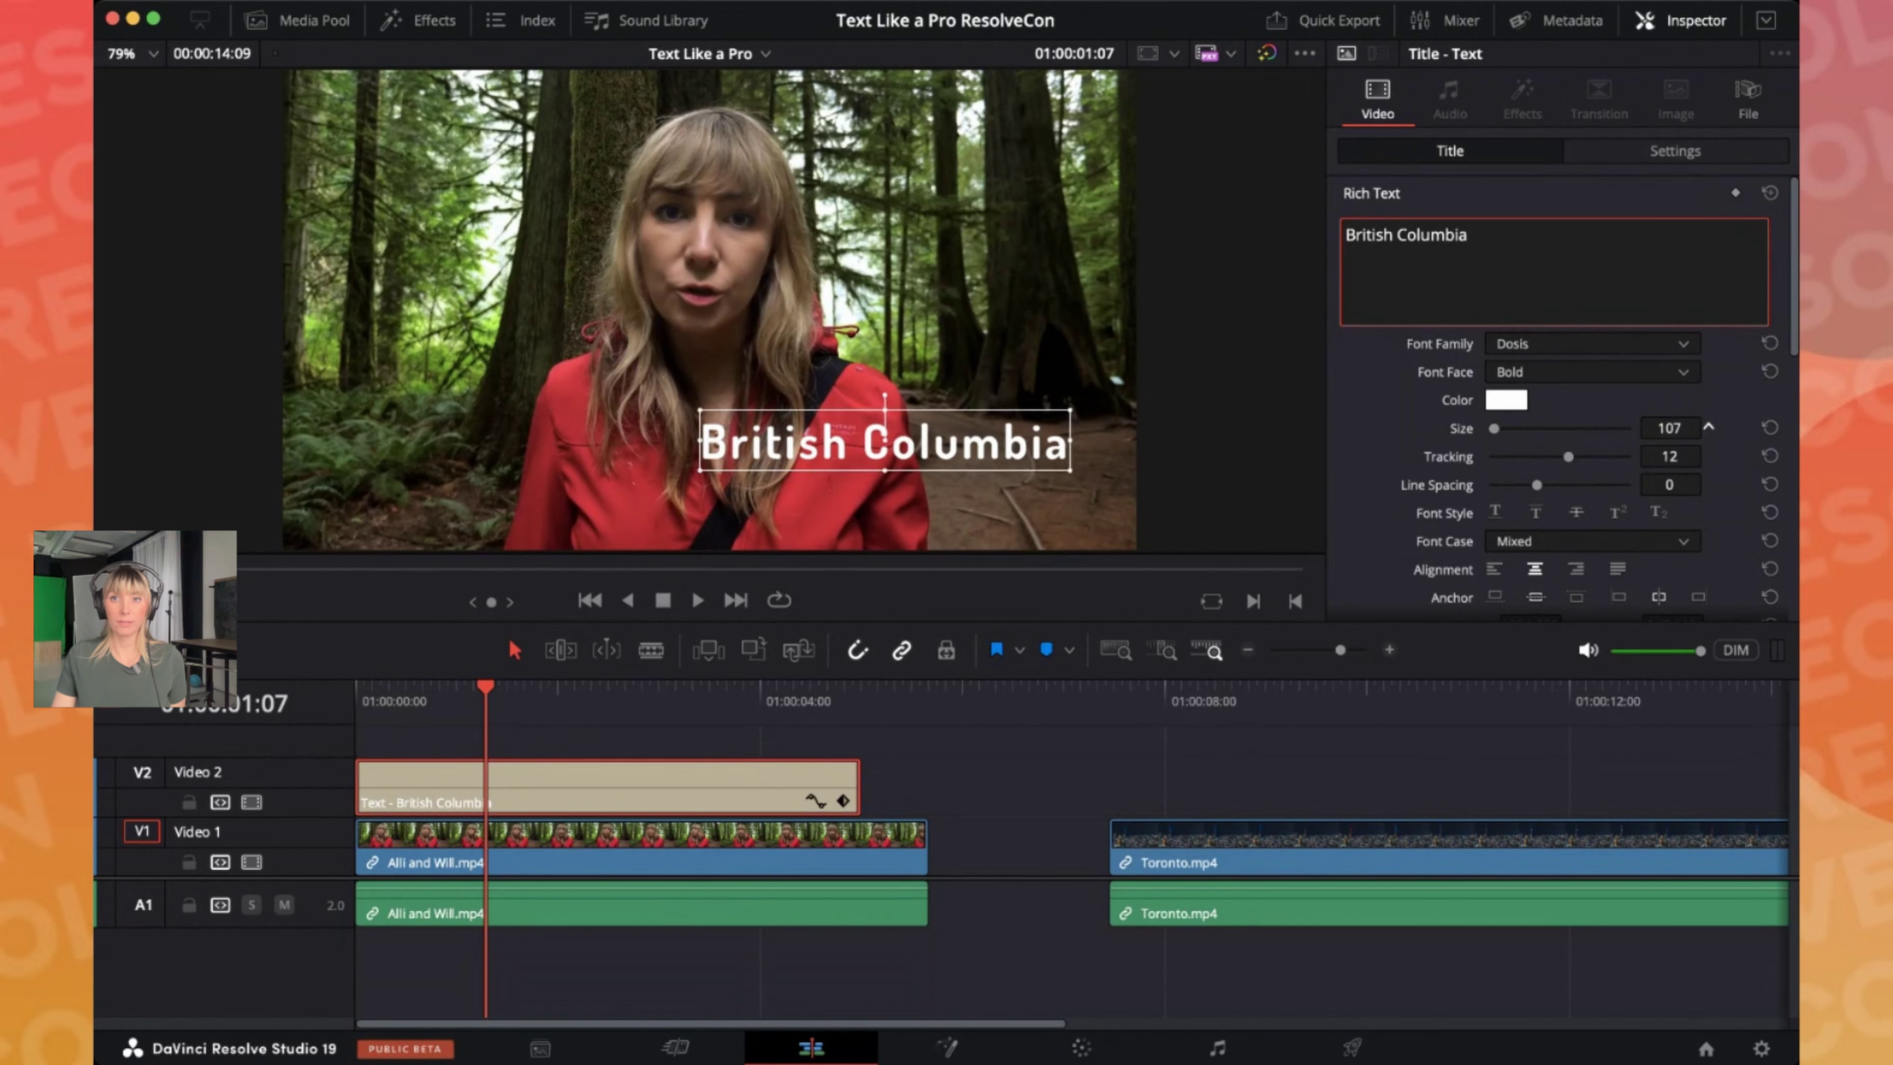
{"action": "left_click", "coordinate": [1707, 427]}
{"action": "left_click", "coordinate": [1707, 426]}
{"action": "left_click", "coordinate": [1708, 426]}
{"action": "left_click", "coordinate": [1707, 426]}
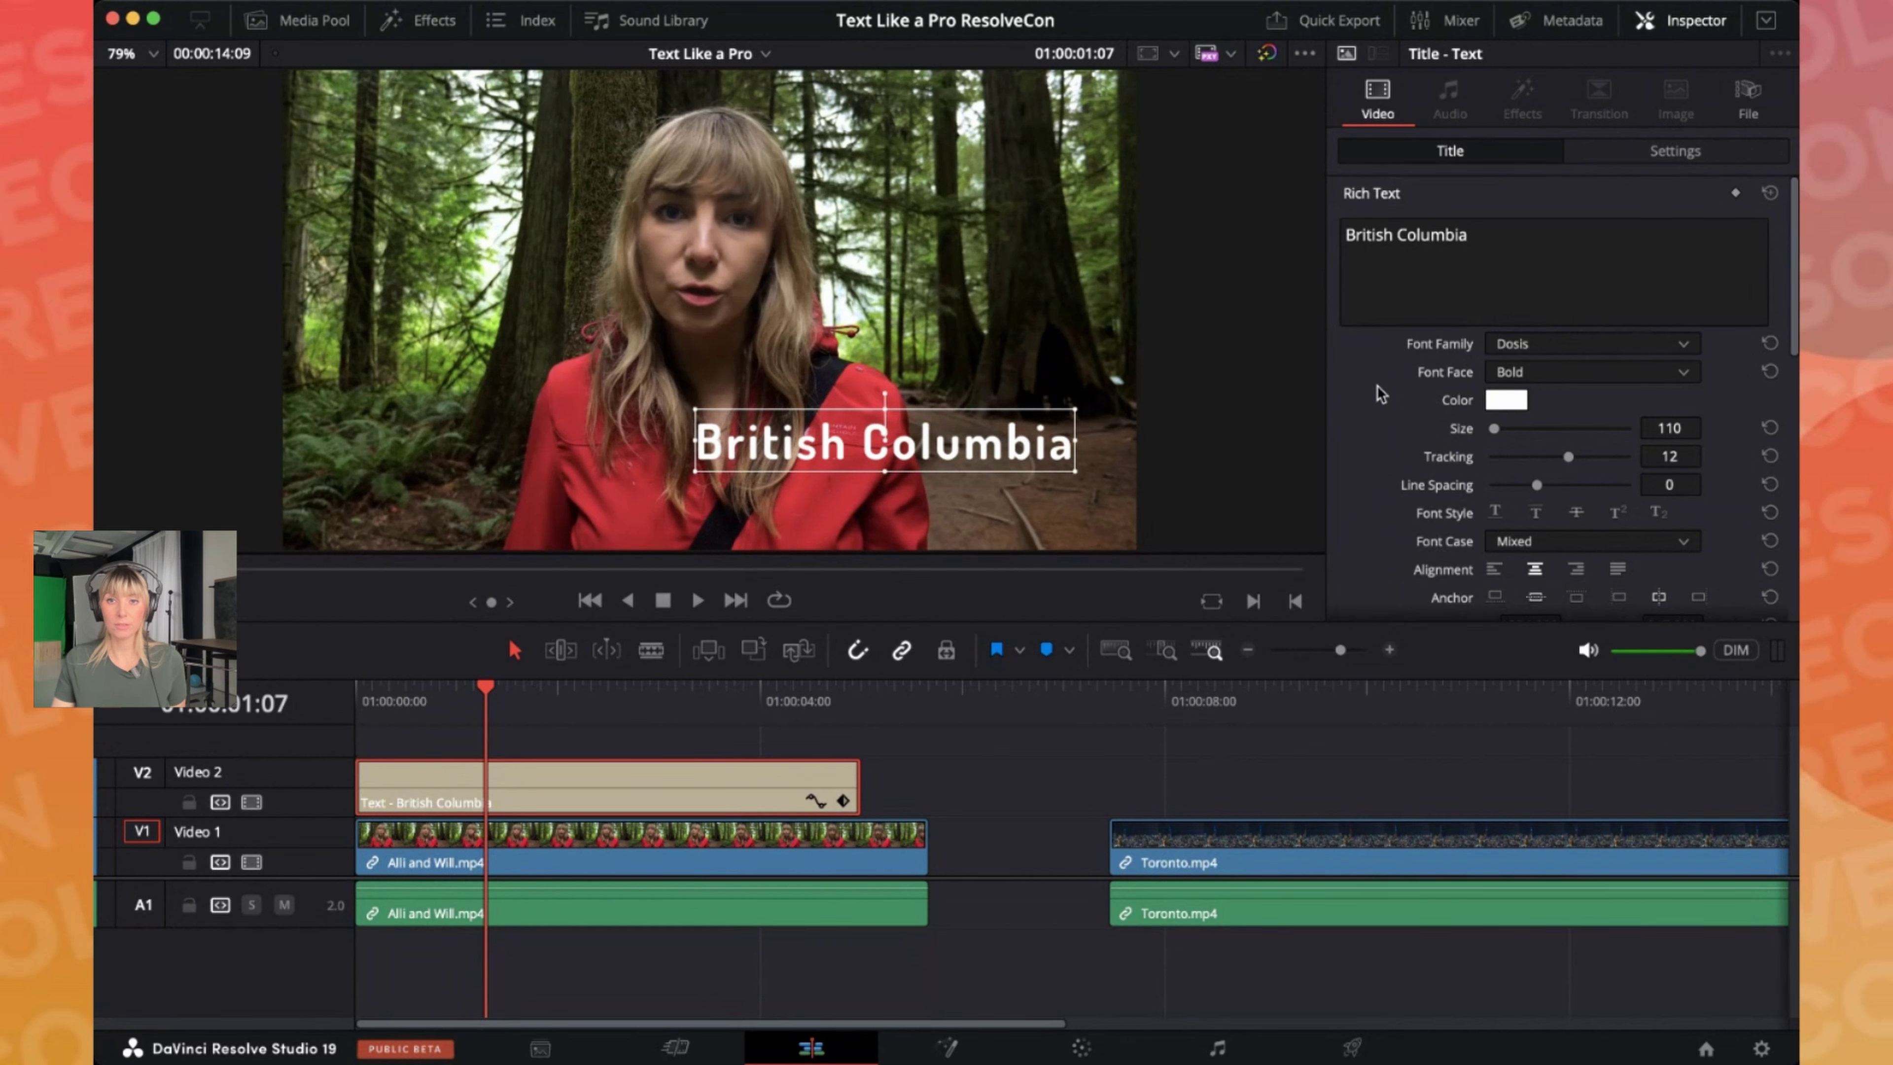
Fine-tune the British Columbia title's position to X 1375.999 and Y 235
{"action": "scroll", "coordinate": [1379, 394], "scroll_direction": "down", "scroll_amount": 2}
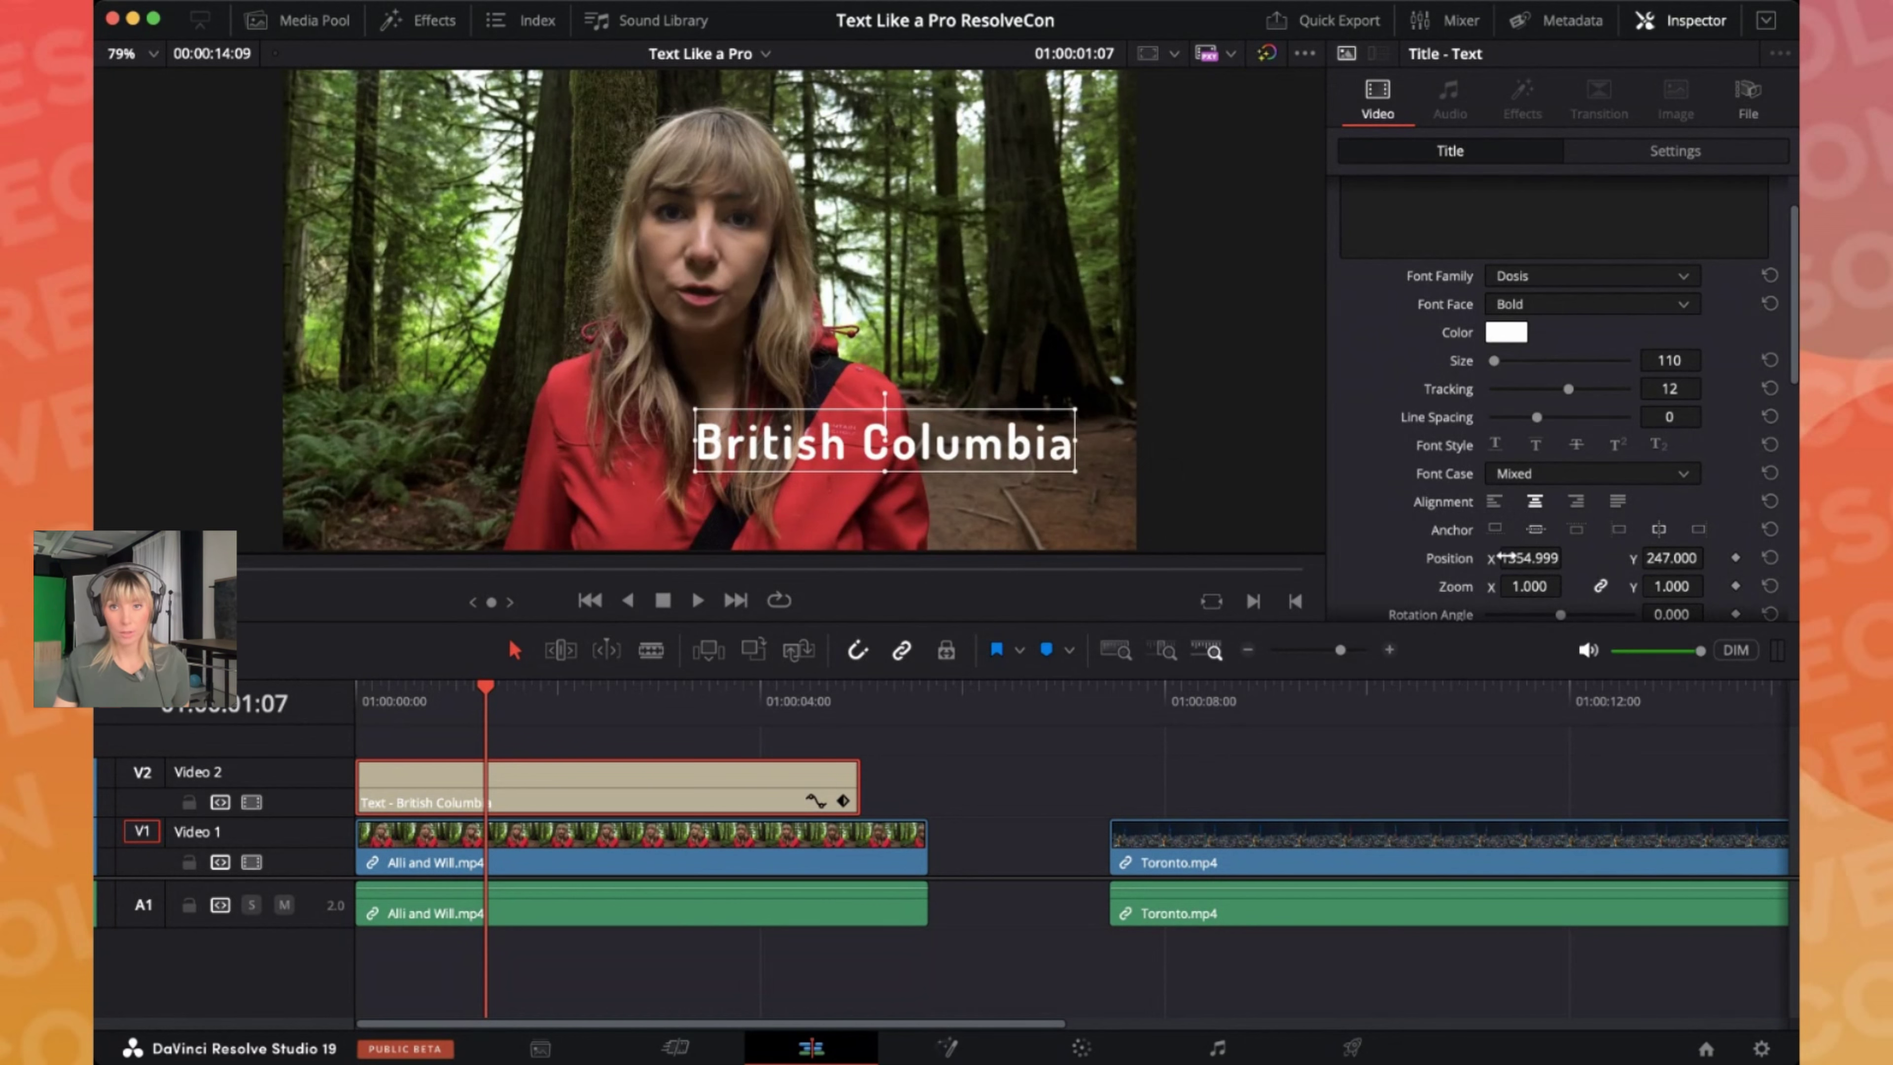
{"action": "mouse_move", "coordinate": [1513, 550]}
{"action": "left_mouse_down"}
{"action": "mouse_move", "coordinate": [1570, 556]}
{"action": "mouse_move", "coordinate": [1527, 557]}
{"action": "left_mouse_up"}
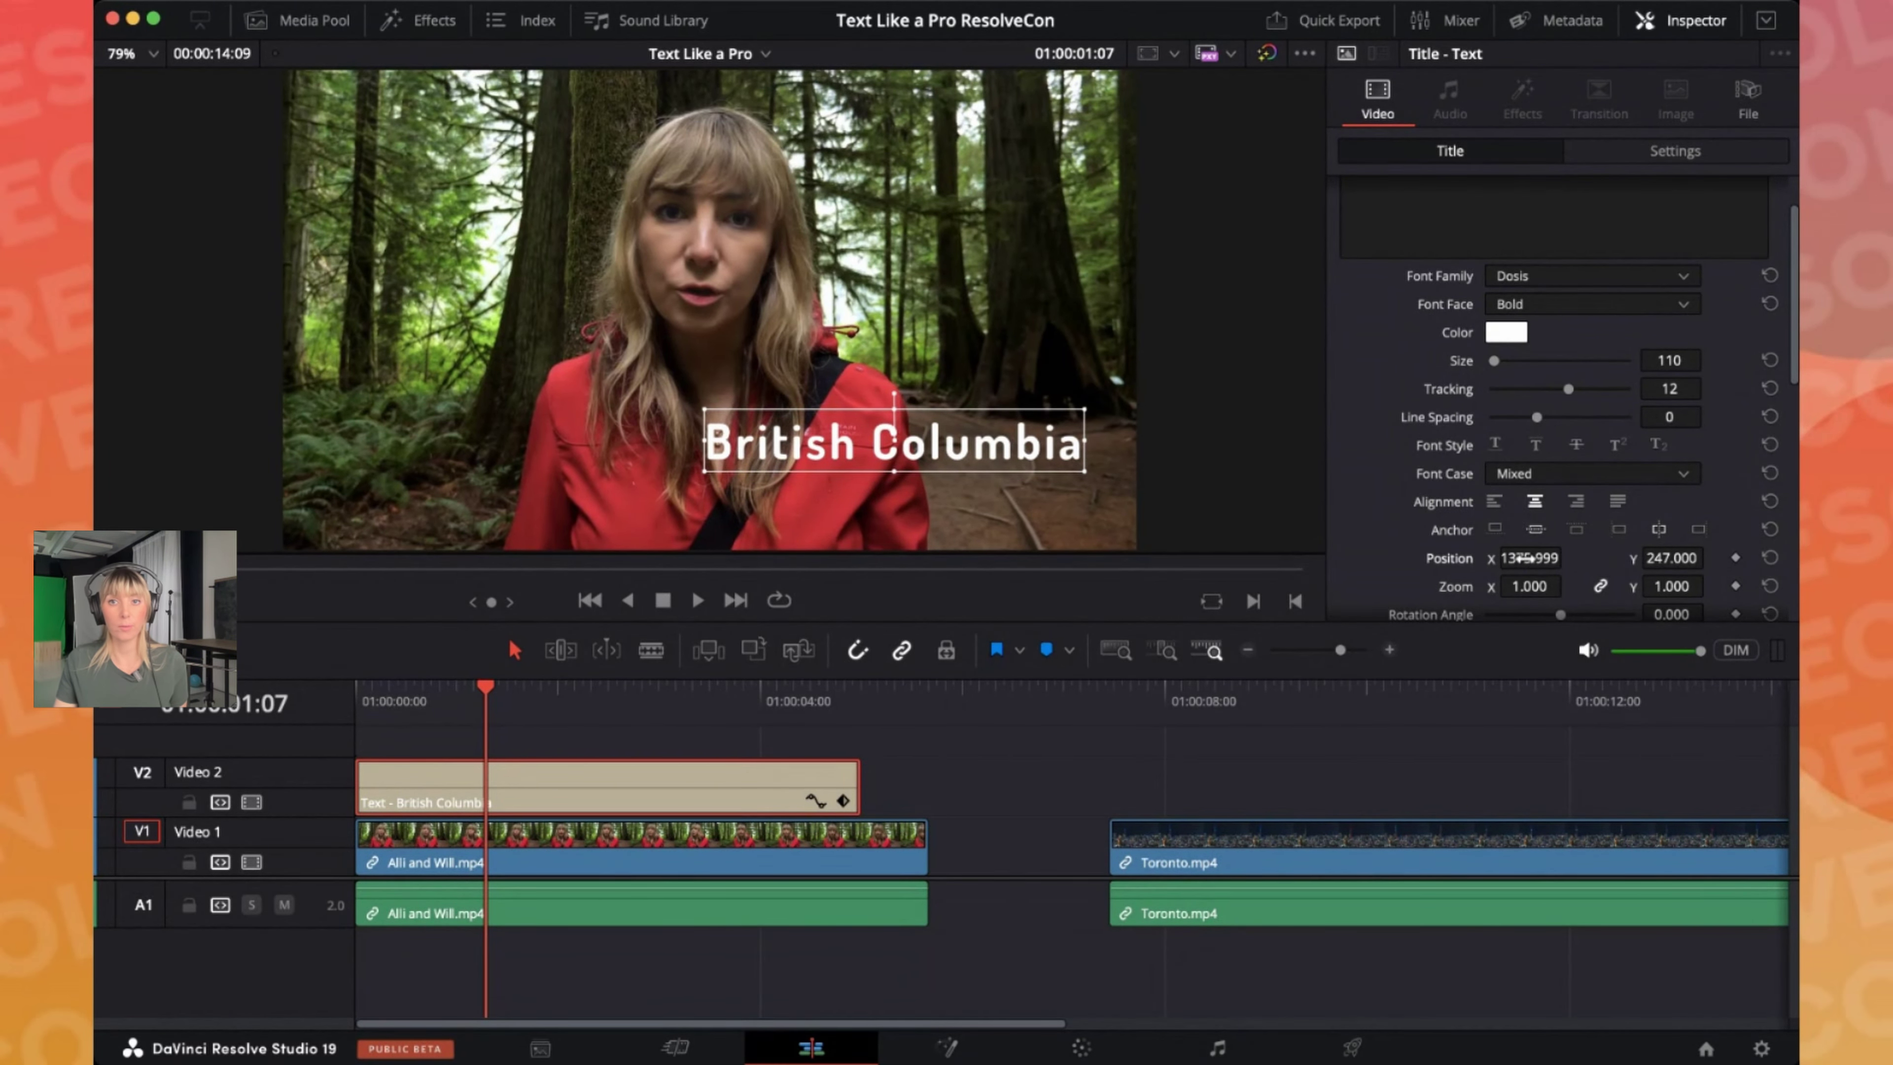
{"action": "left_click_drag", "start_coordinate": [1529, 558], "coordinate": [1526, 558]}
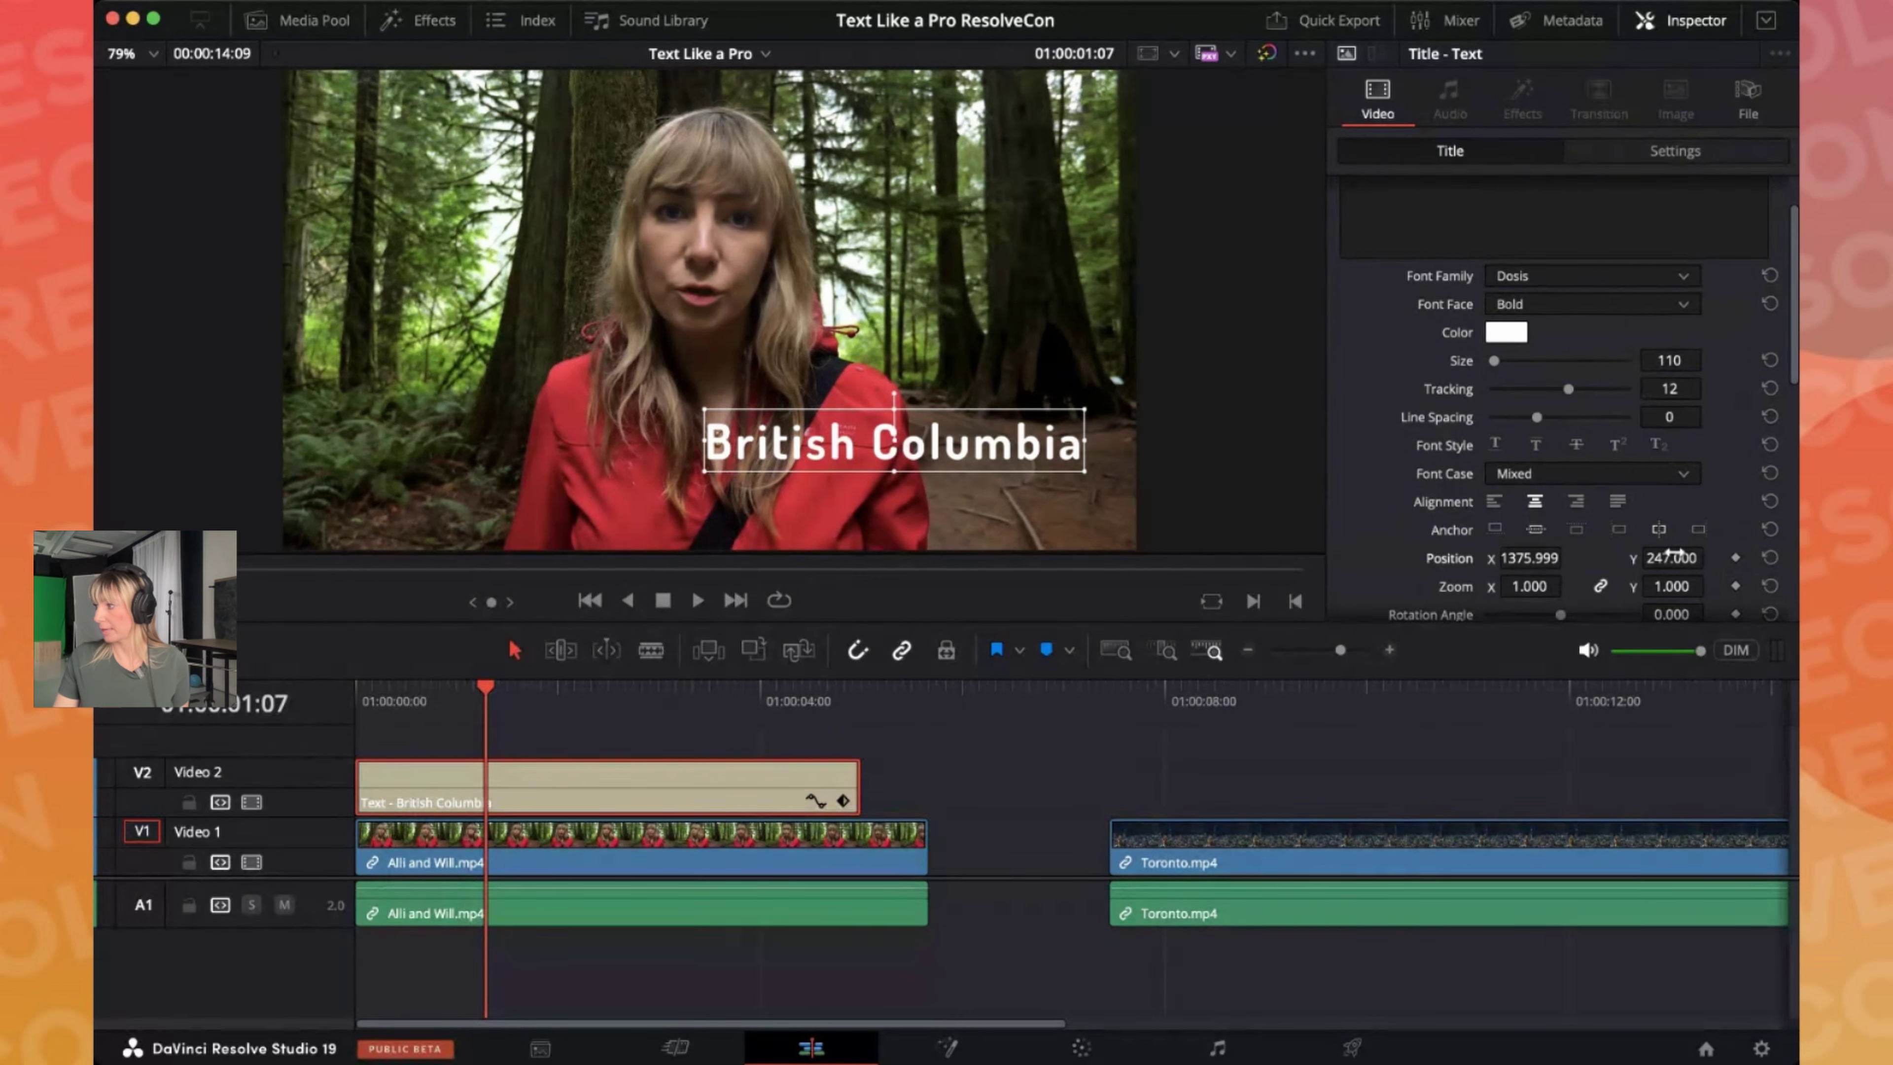
{"action": "left_click_drag", "start_coordinate": [1675, 557], "coordinate": [1667, 558]}
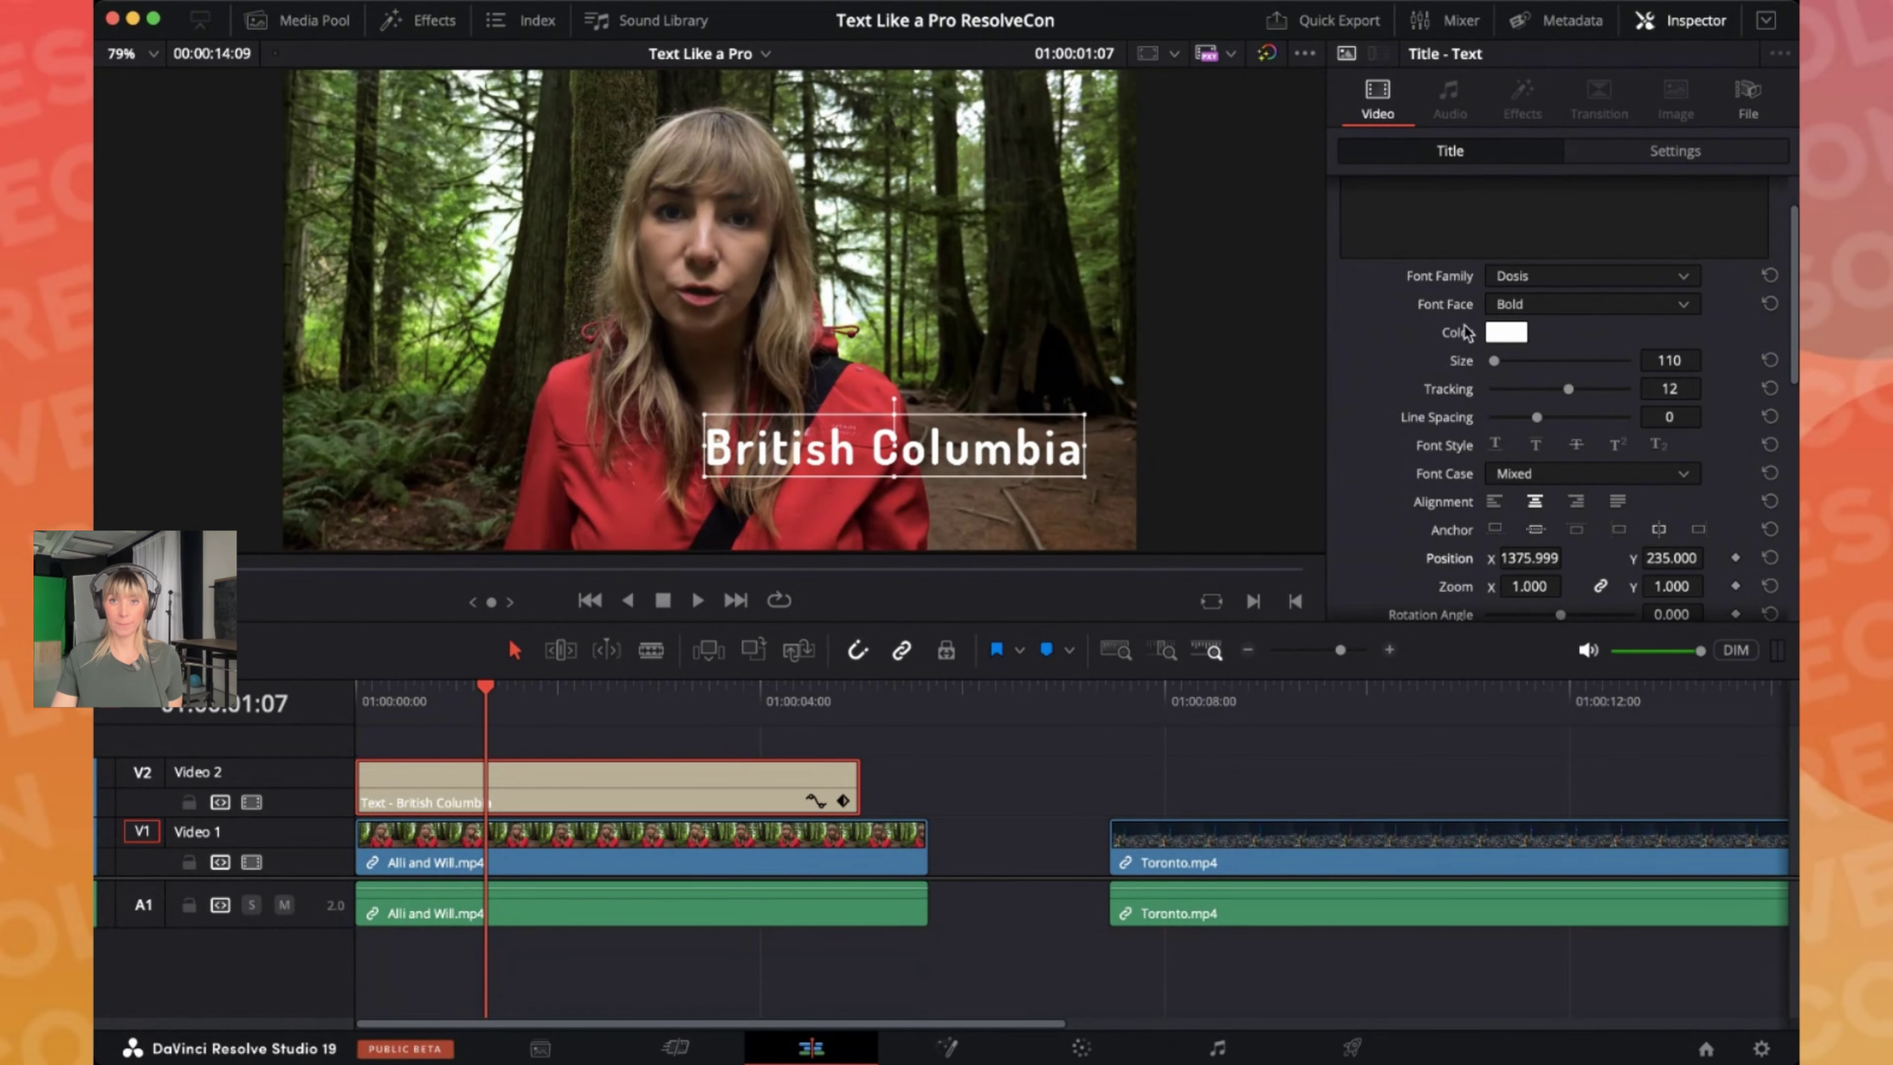
Change the British Columbia title's text color to black
{"action": "left_click", "coordinate": [1504, 334]}
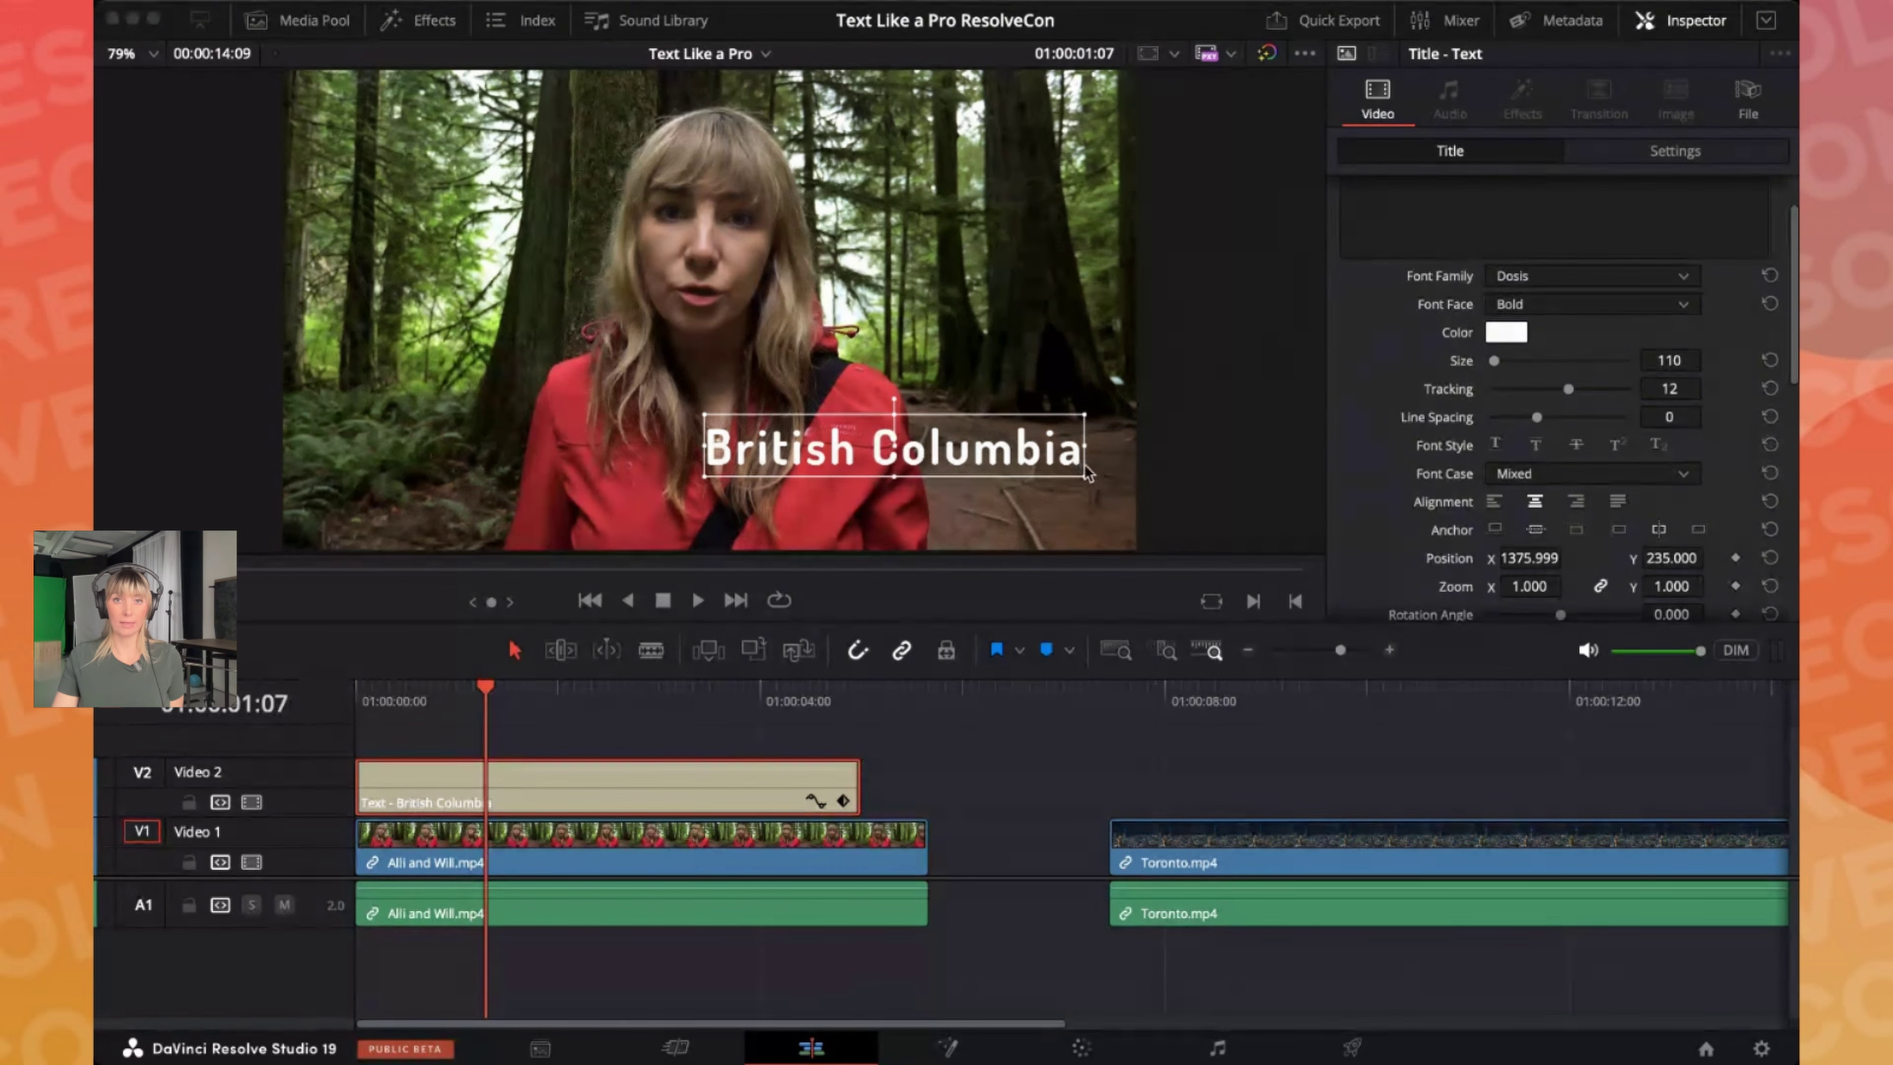
{"action": "left_click", "coordinate": [1313, 496]}
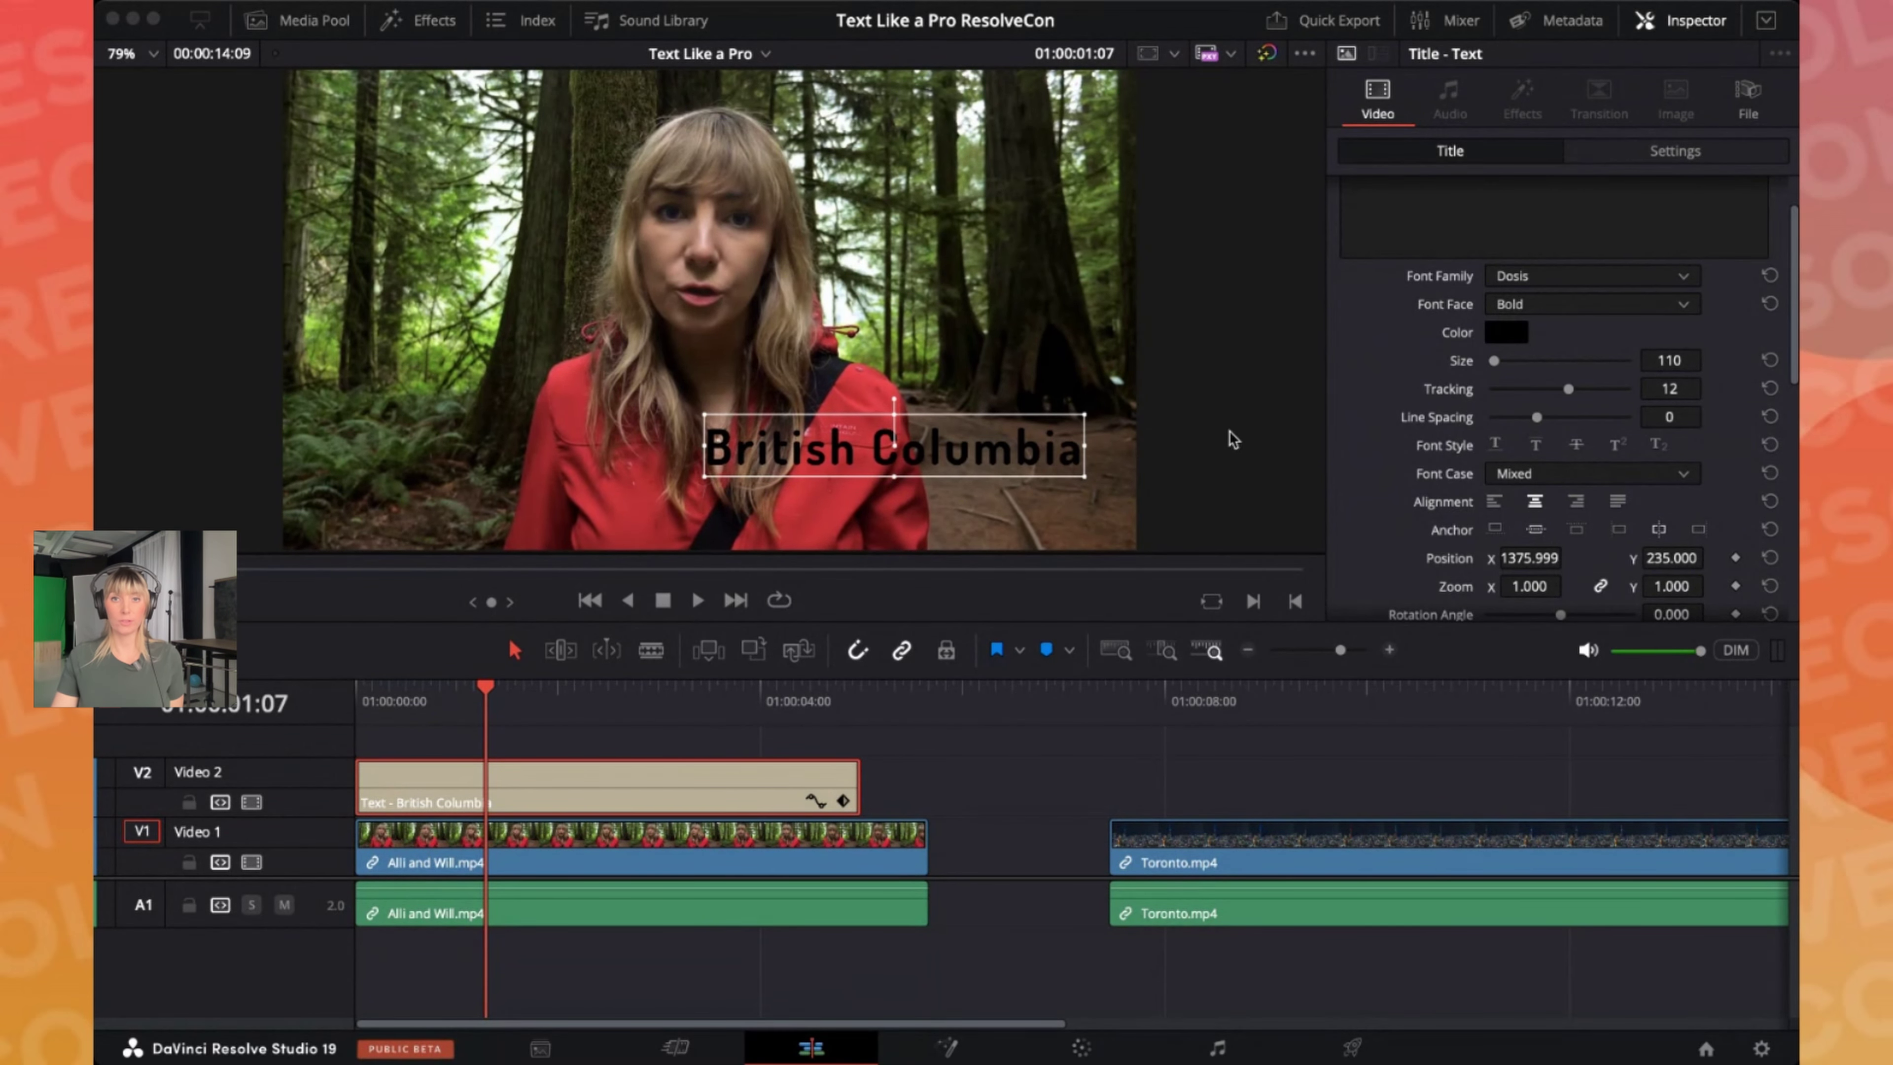
{"action": "left_click", "coordinate": [1254, 550]}
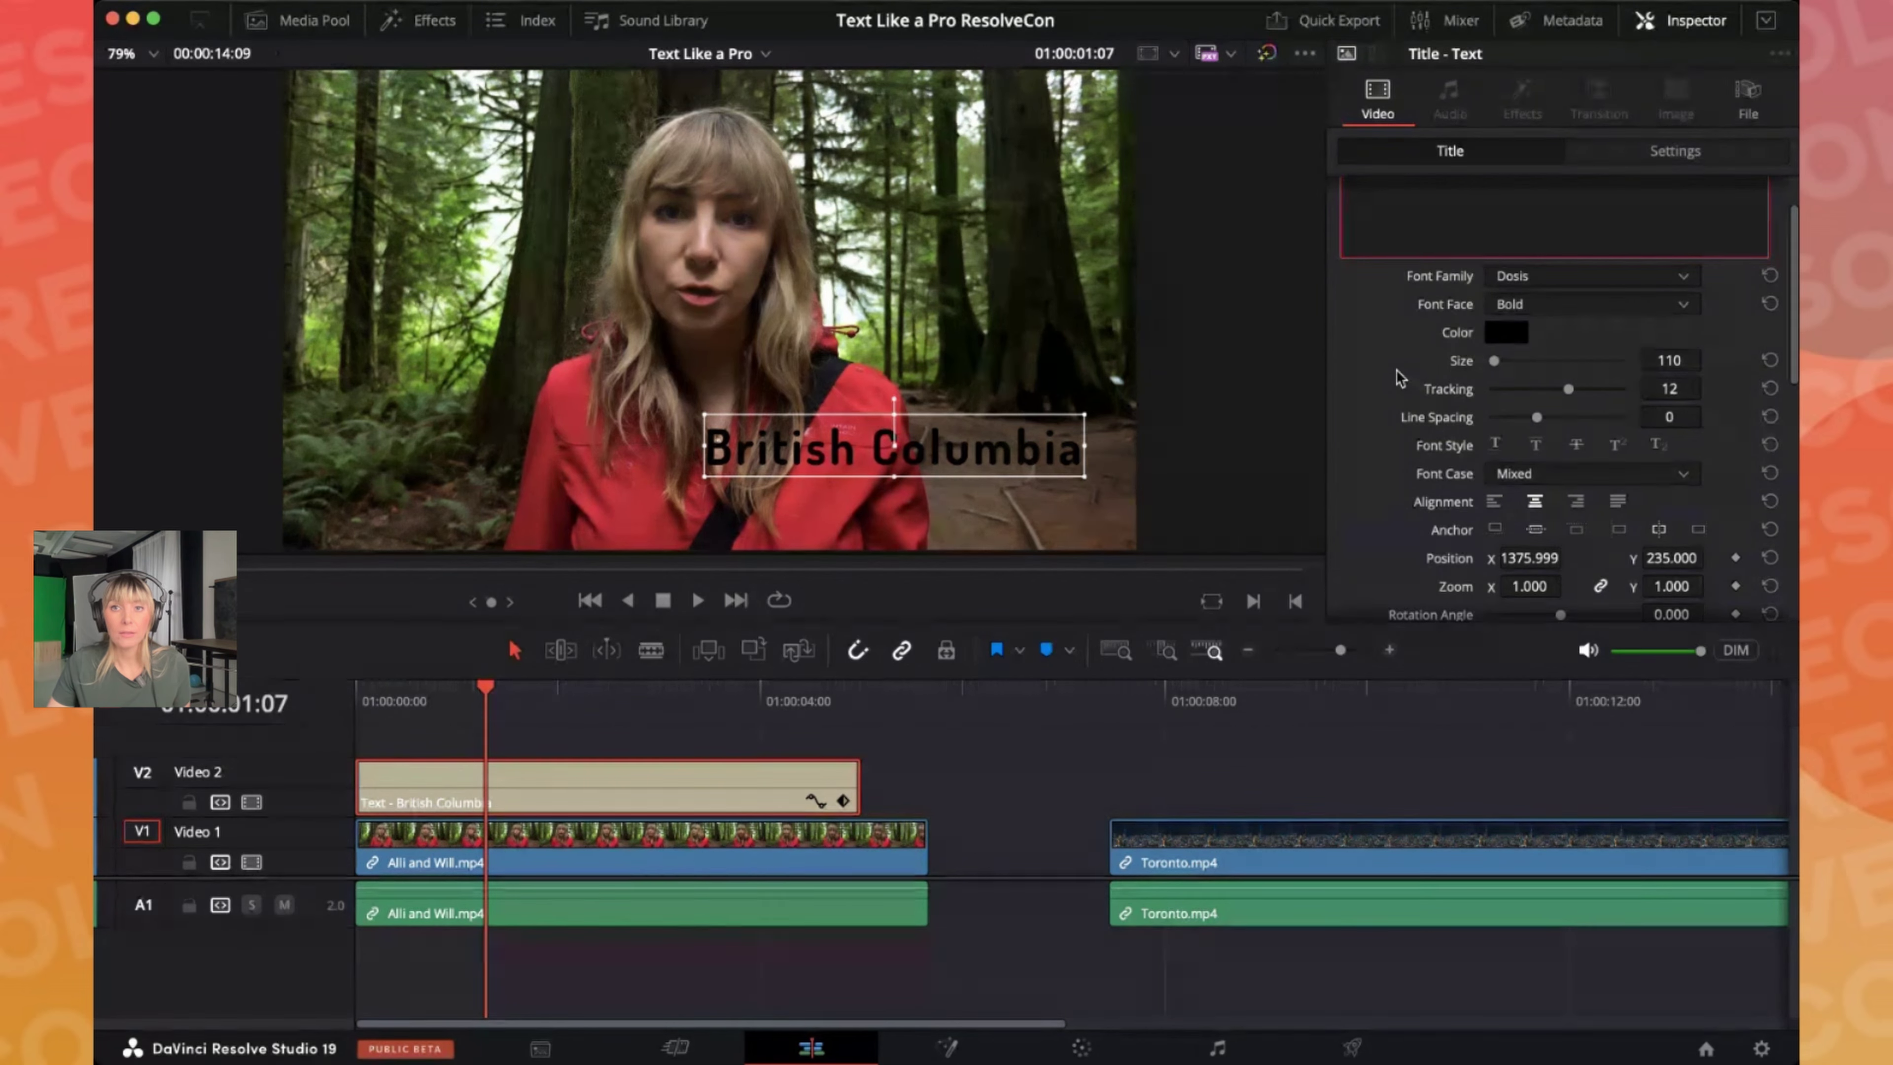
Size the title's background box around the text with a height of 0.122 and a width of 0.534
{"action": "scroll", "coordinate": [1398, 378], "scroll_direction": "down", "scroll_amount": 3}
{"action": "scroll", "coordinate": [1398, 378], "scroll_direction": "up", "scroll_amount": 3}
{"action": "scroll", "coordinate": [1398, 378], "scroll_direction": "up", "scroll_amount": 2}
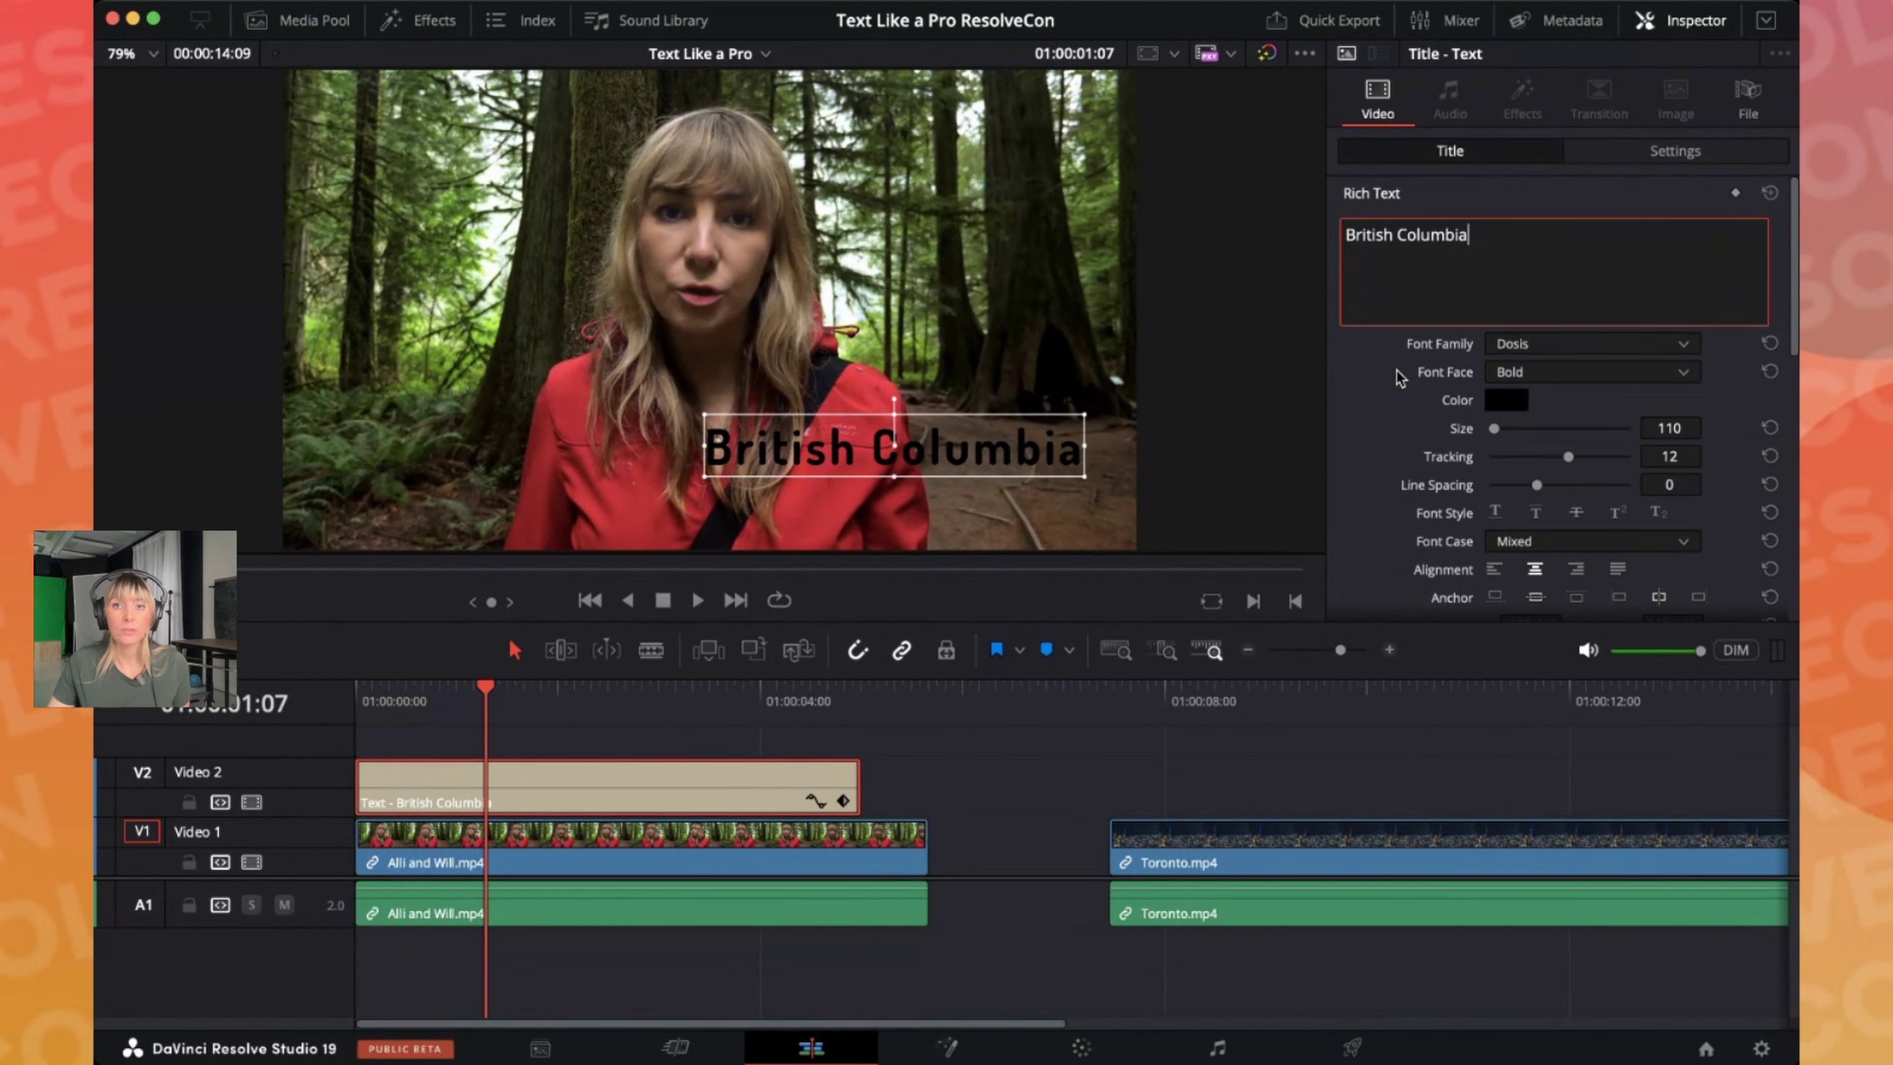
{"action": "scroll", "coordinate": [1398, 378], "scroll_direction": "down", "scroll_amount": 7}
{"action": "scroll", "coordinate": [1398, 377], "scroll_direction": "down", "scroll_amount": 6}
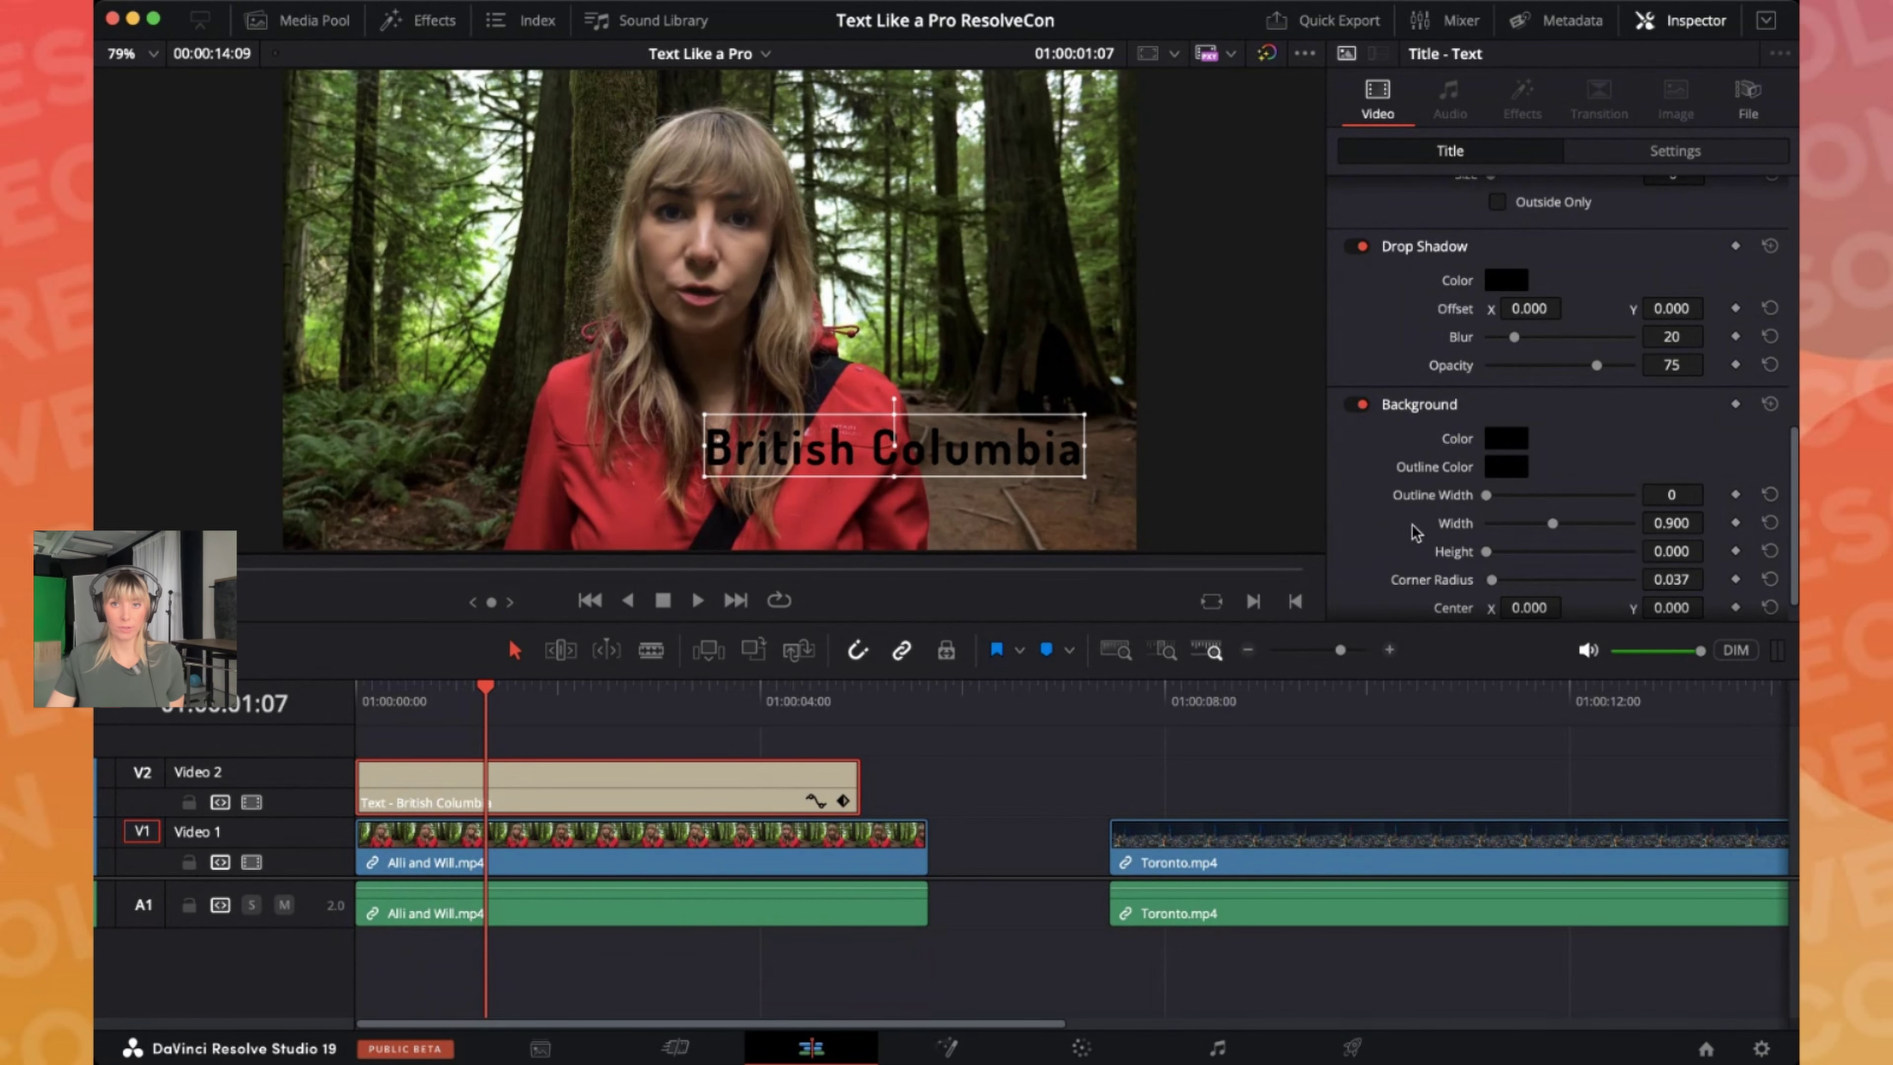
{"action": "left_click_drag", "start_coordinate": [1486, 553], "coordinate": [1491, 563]}
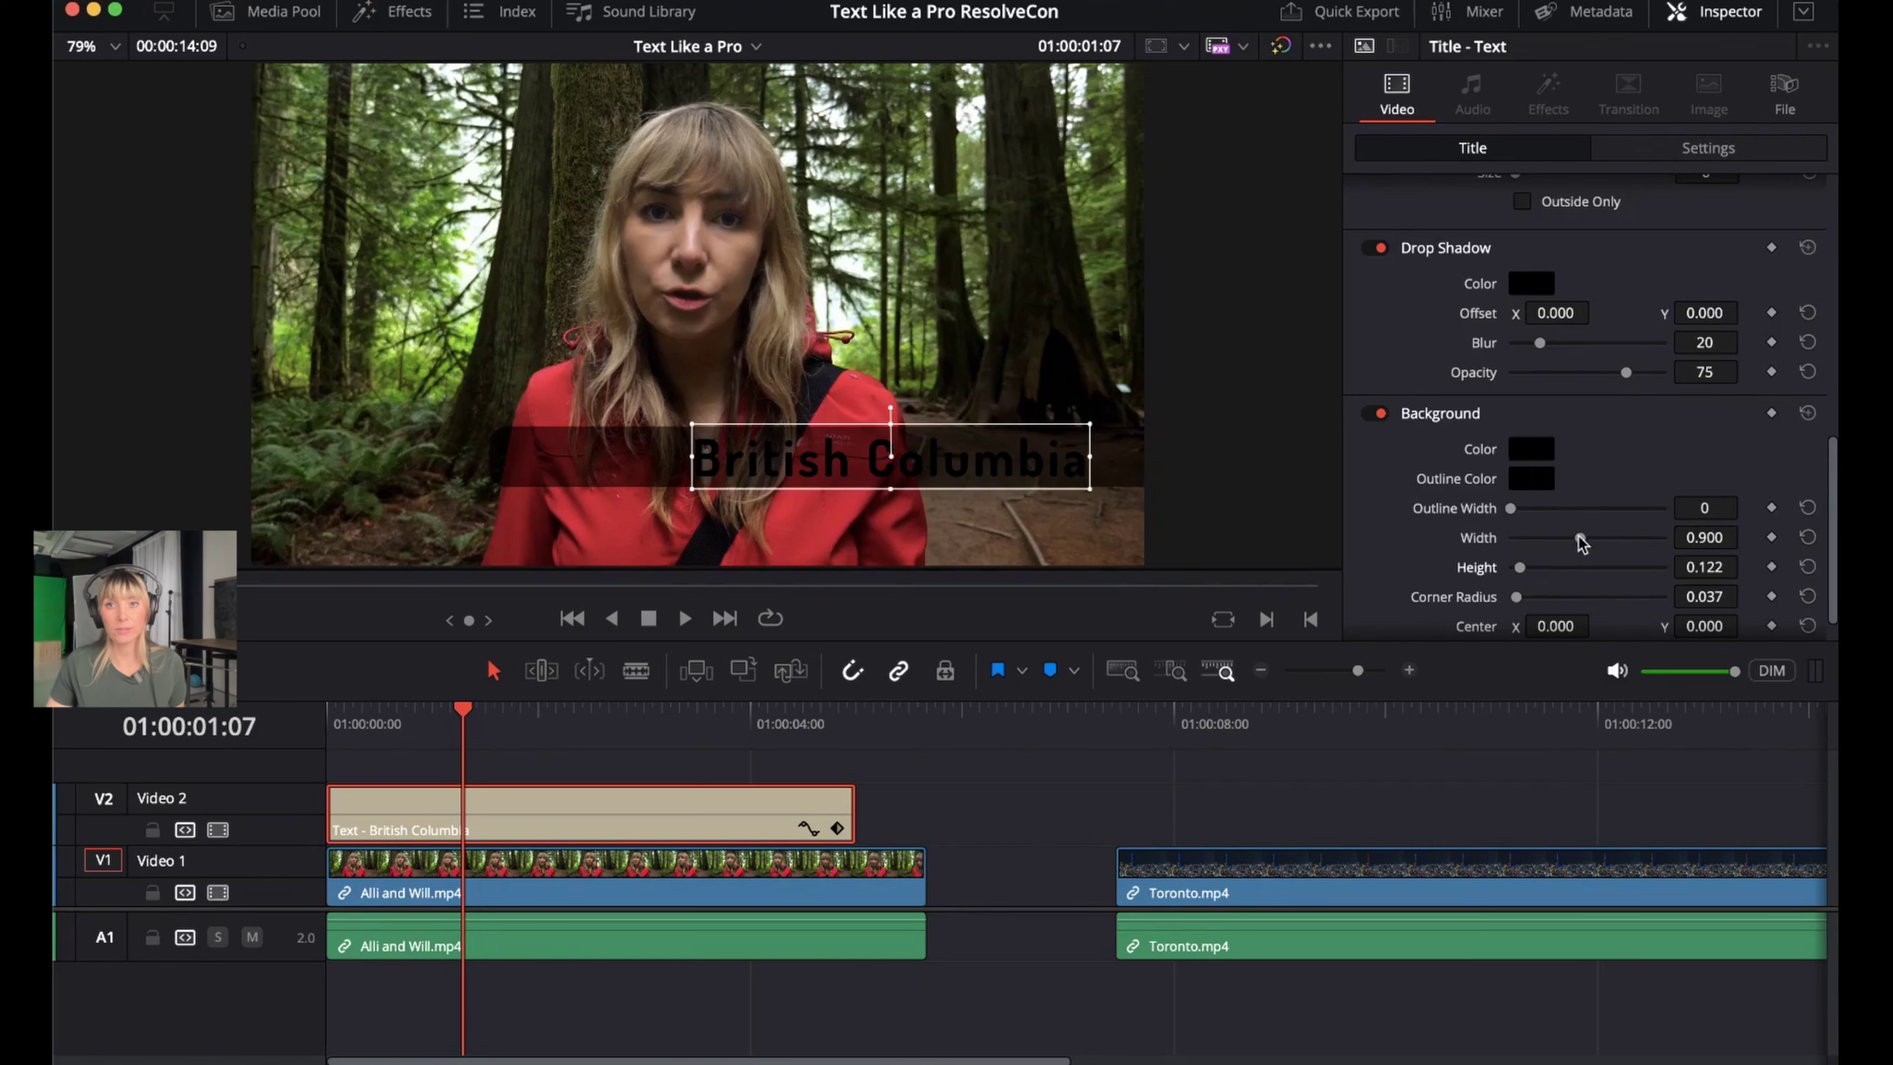
{"action": "left_click_drag", "start_coordinate": [1582, 542], "coordinate": [1551, 545]}
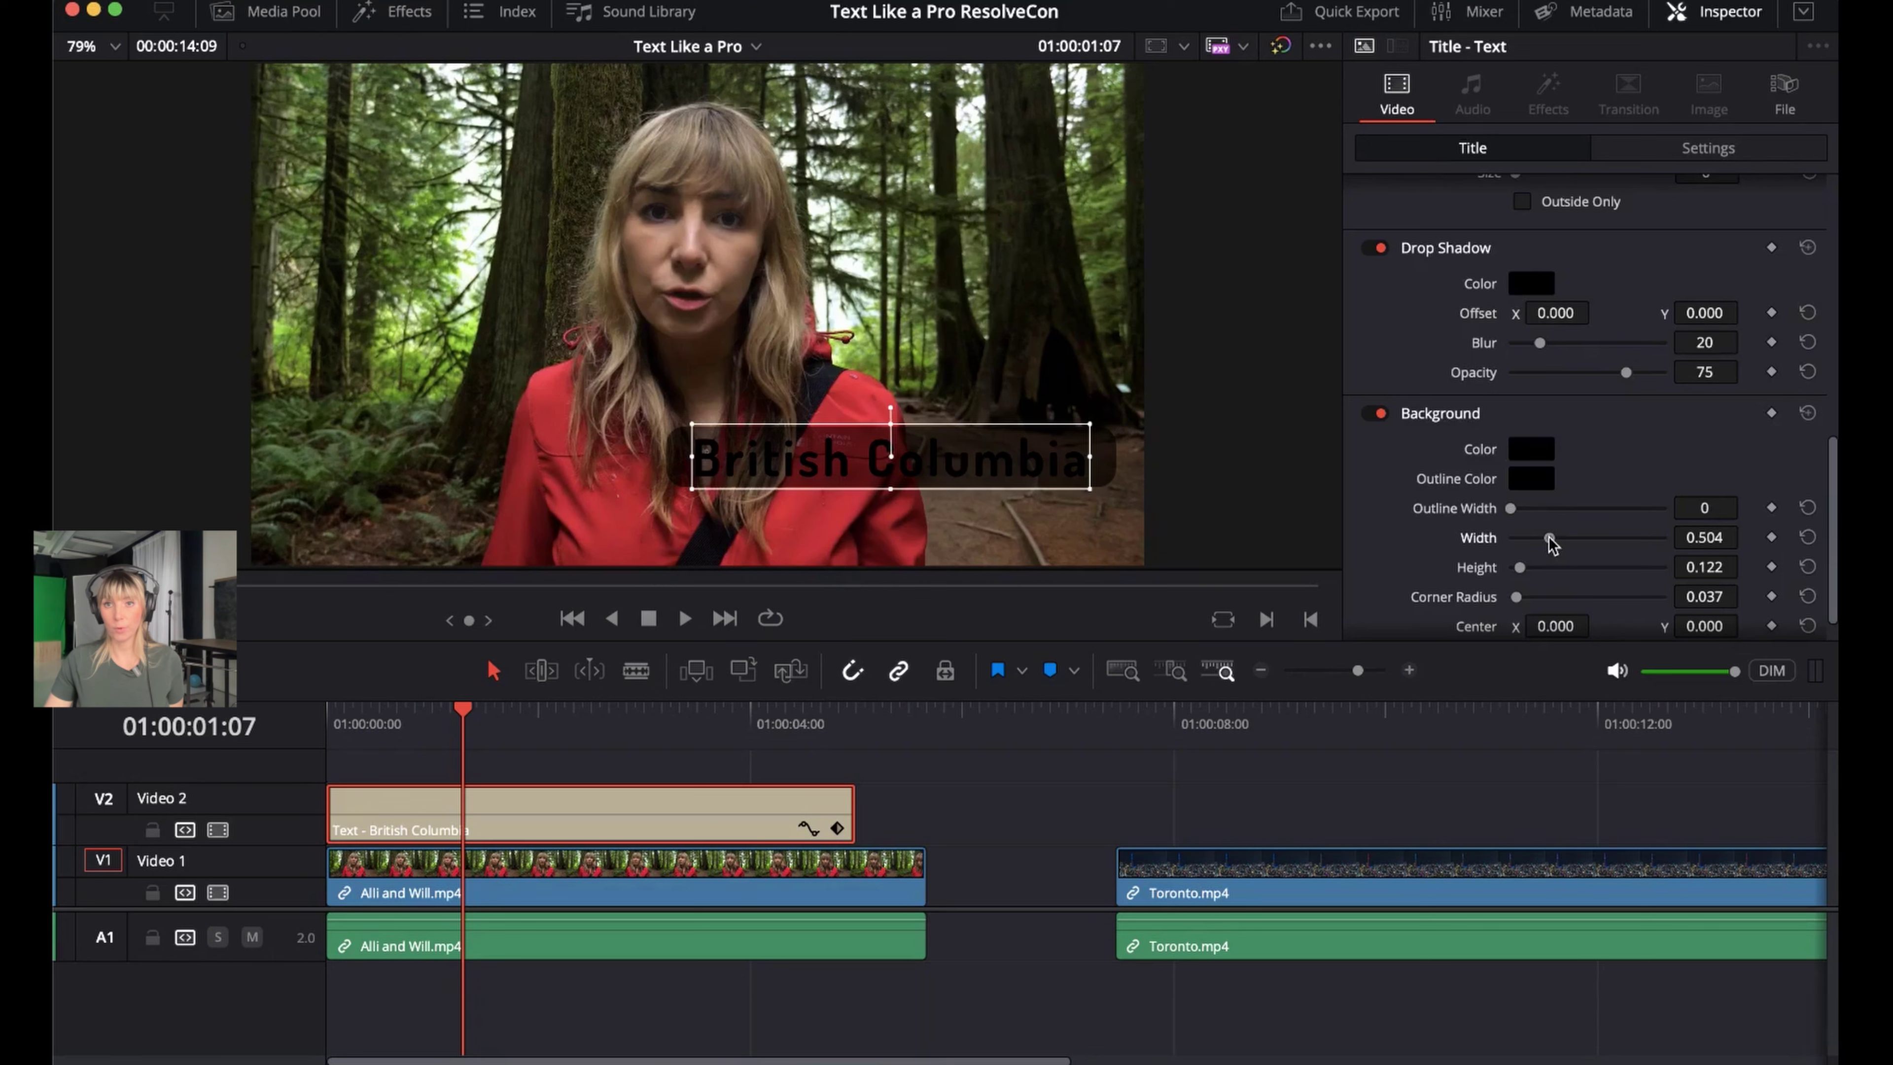
{"action": "left_click_drag", "start_coordinate": [1550, 543], "coordinate": [1553, 543]}
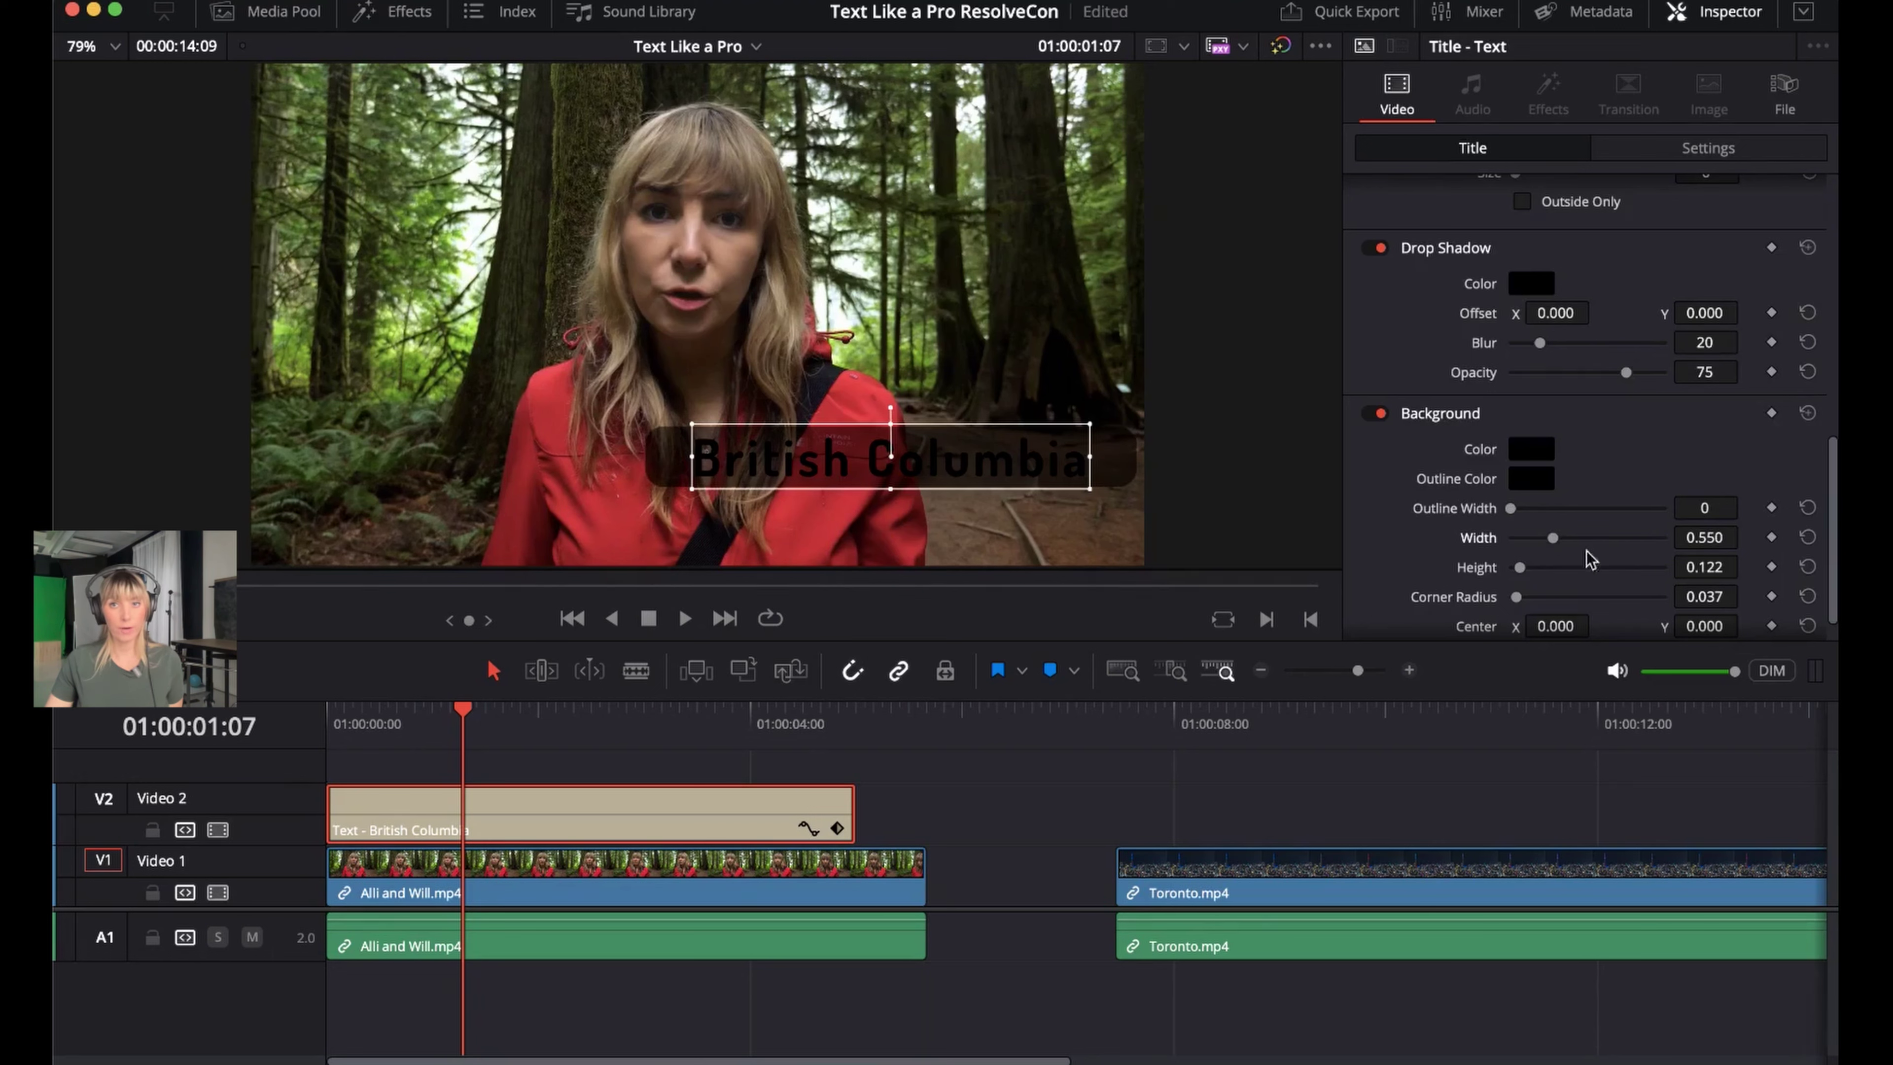
{"action": "left_click_drag", "start_coordinate": [1552, 543], "coordinate": [1555, 542]}
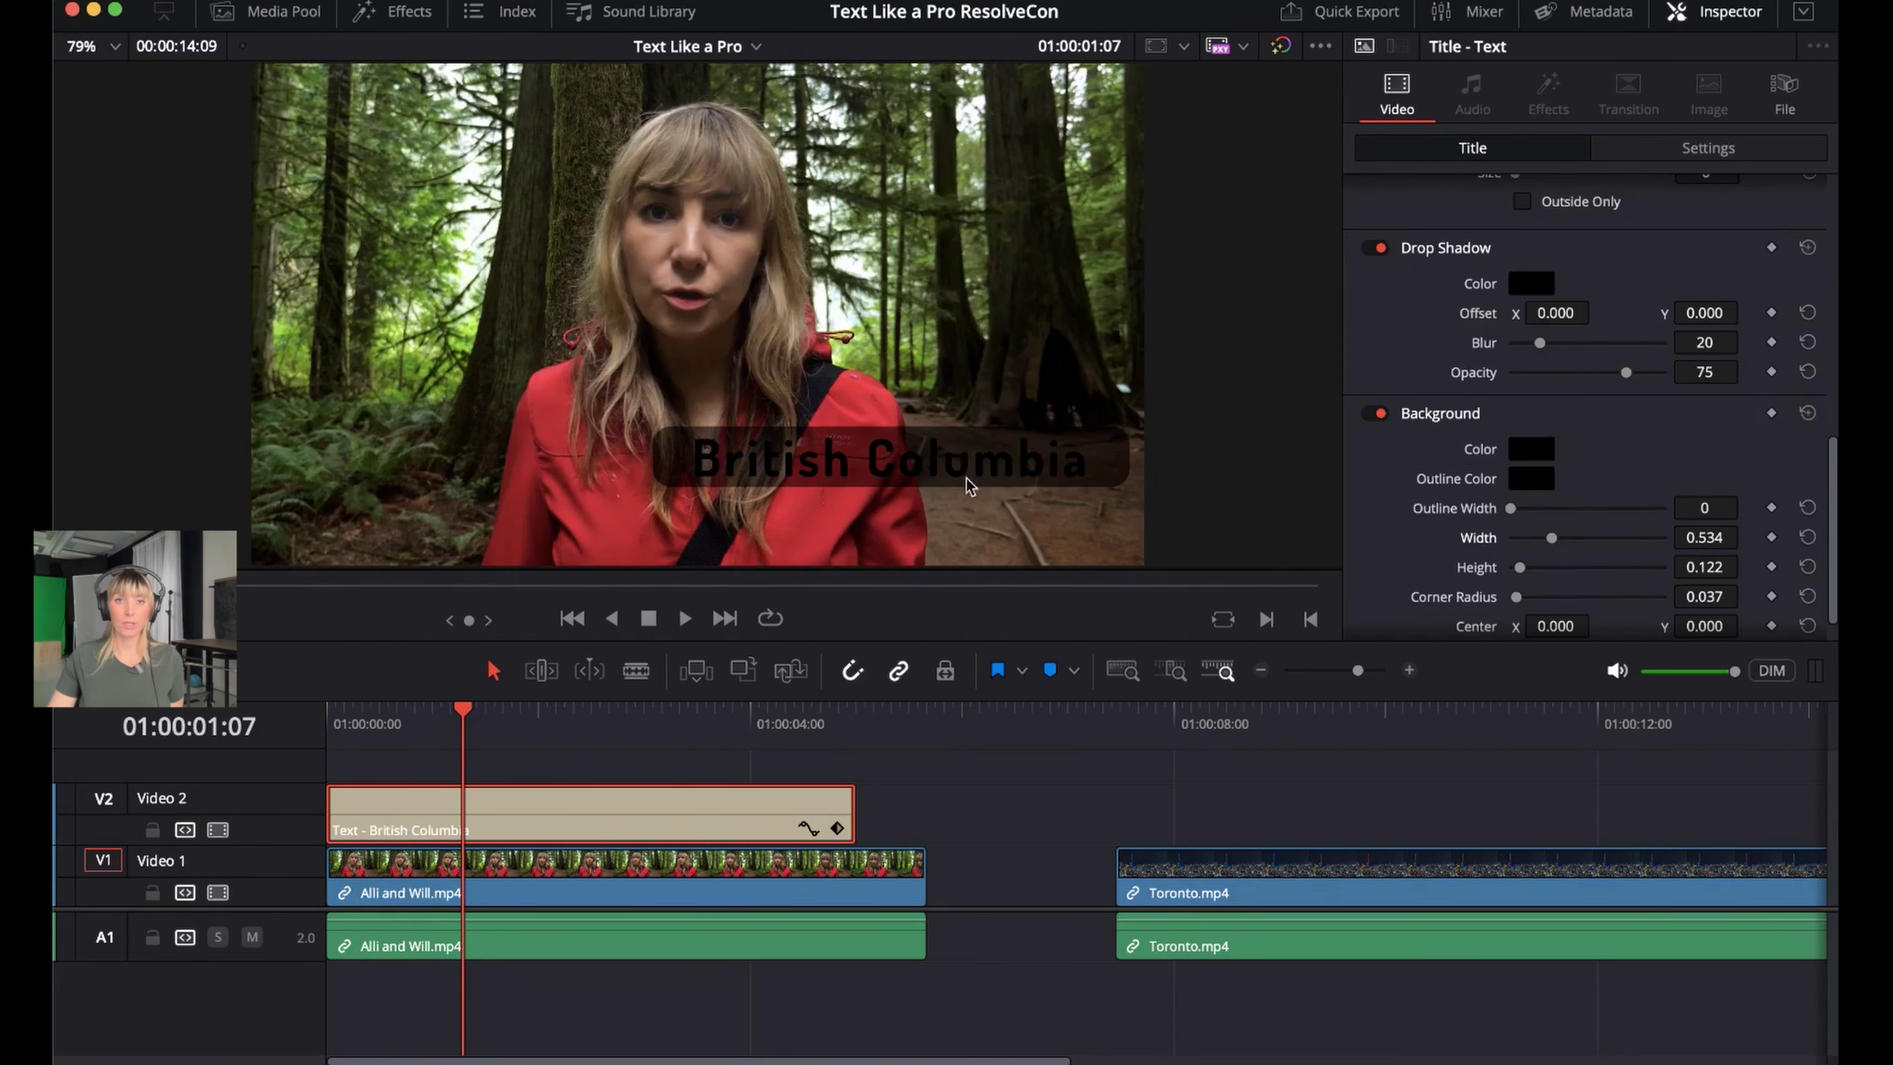
Change the title's background color to white
{"action": "left_click", "coordinate": [1531, 451]}
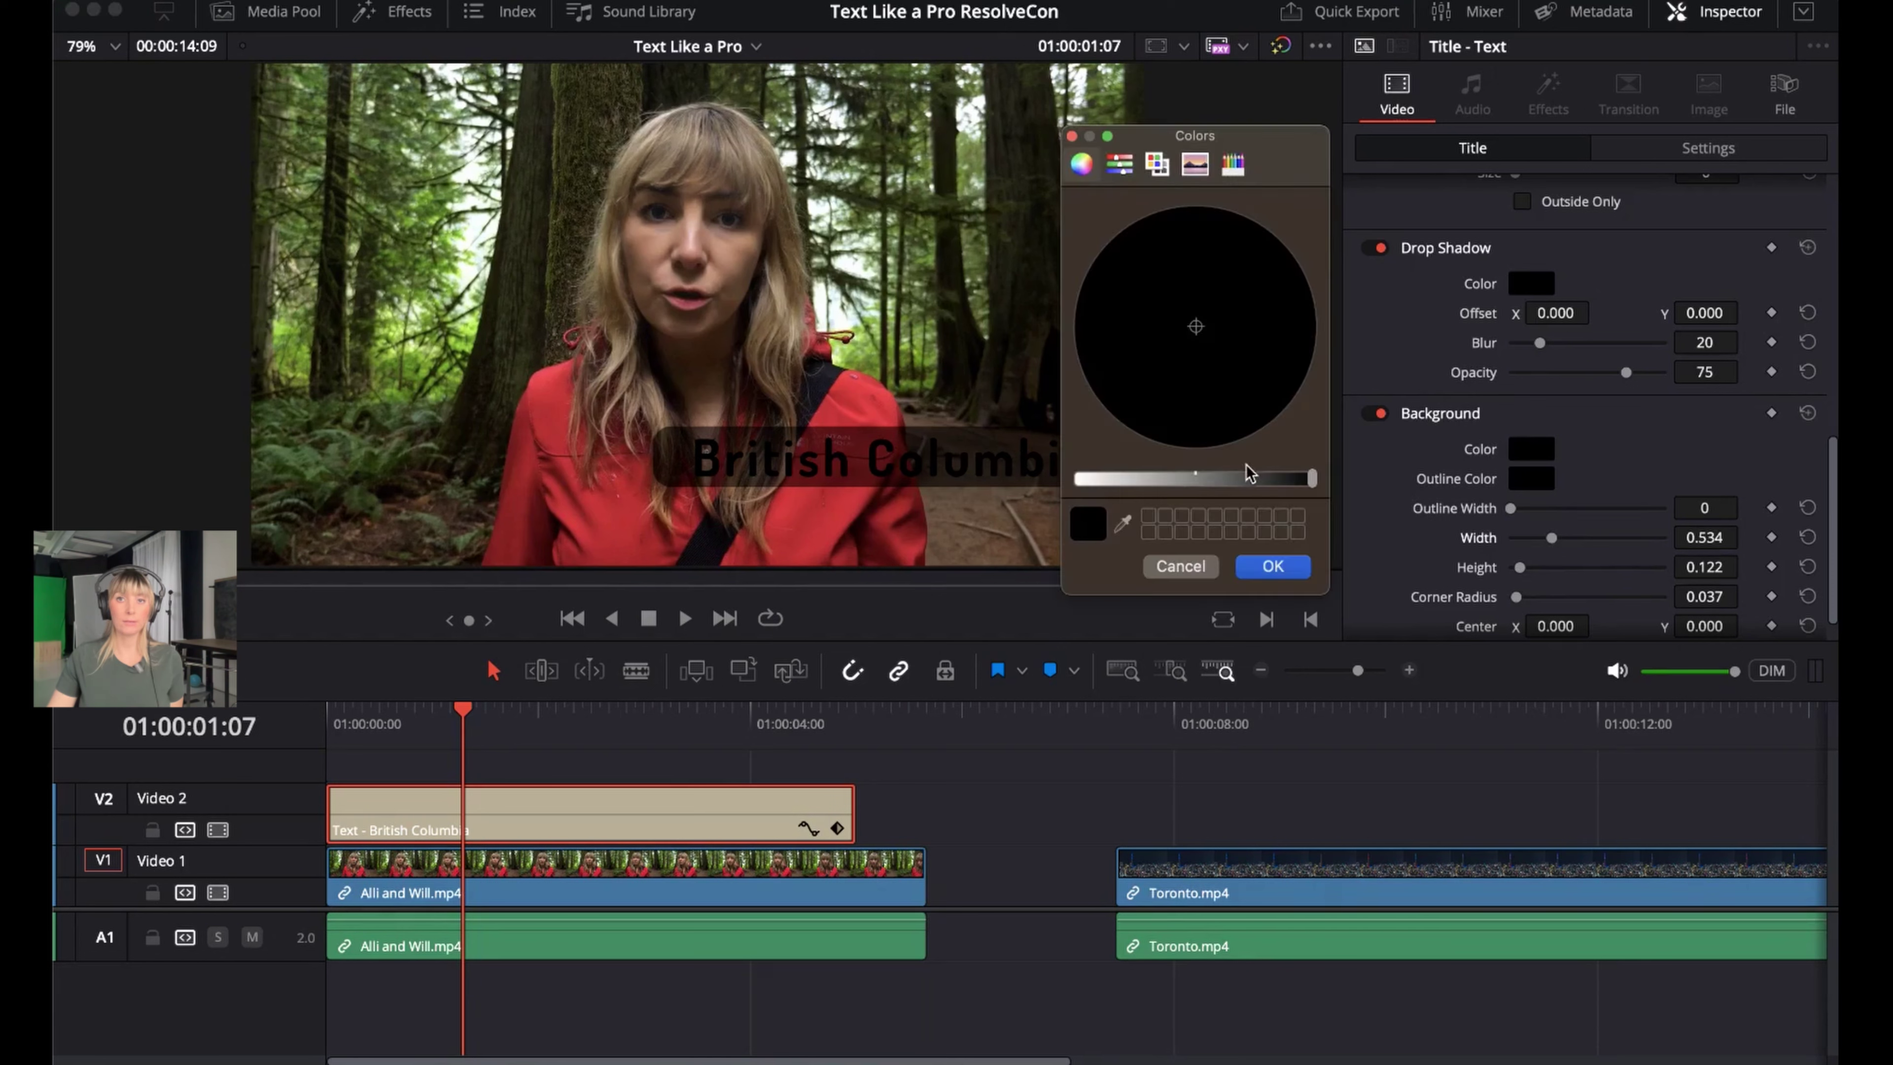
{"action": "left_click_drag", "start_coordinate": [1313, 486], "coordinate": [1077, 488]}
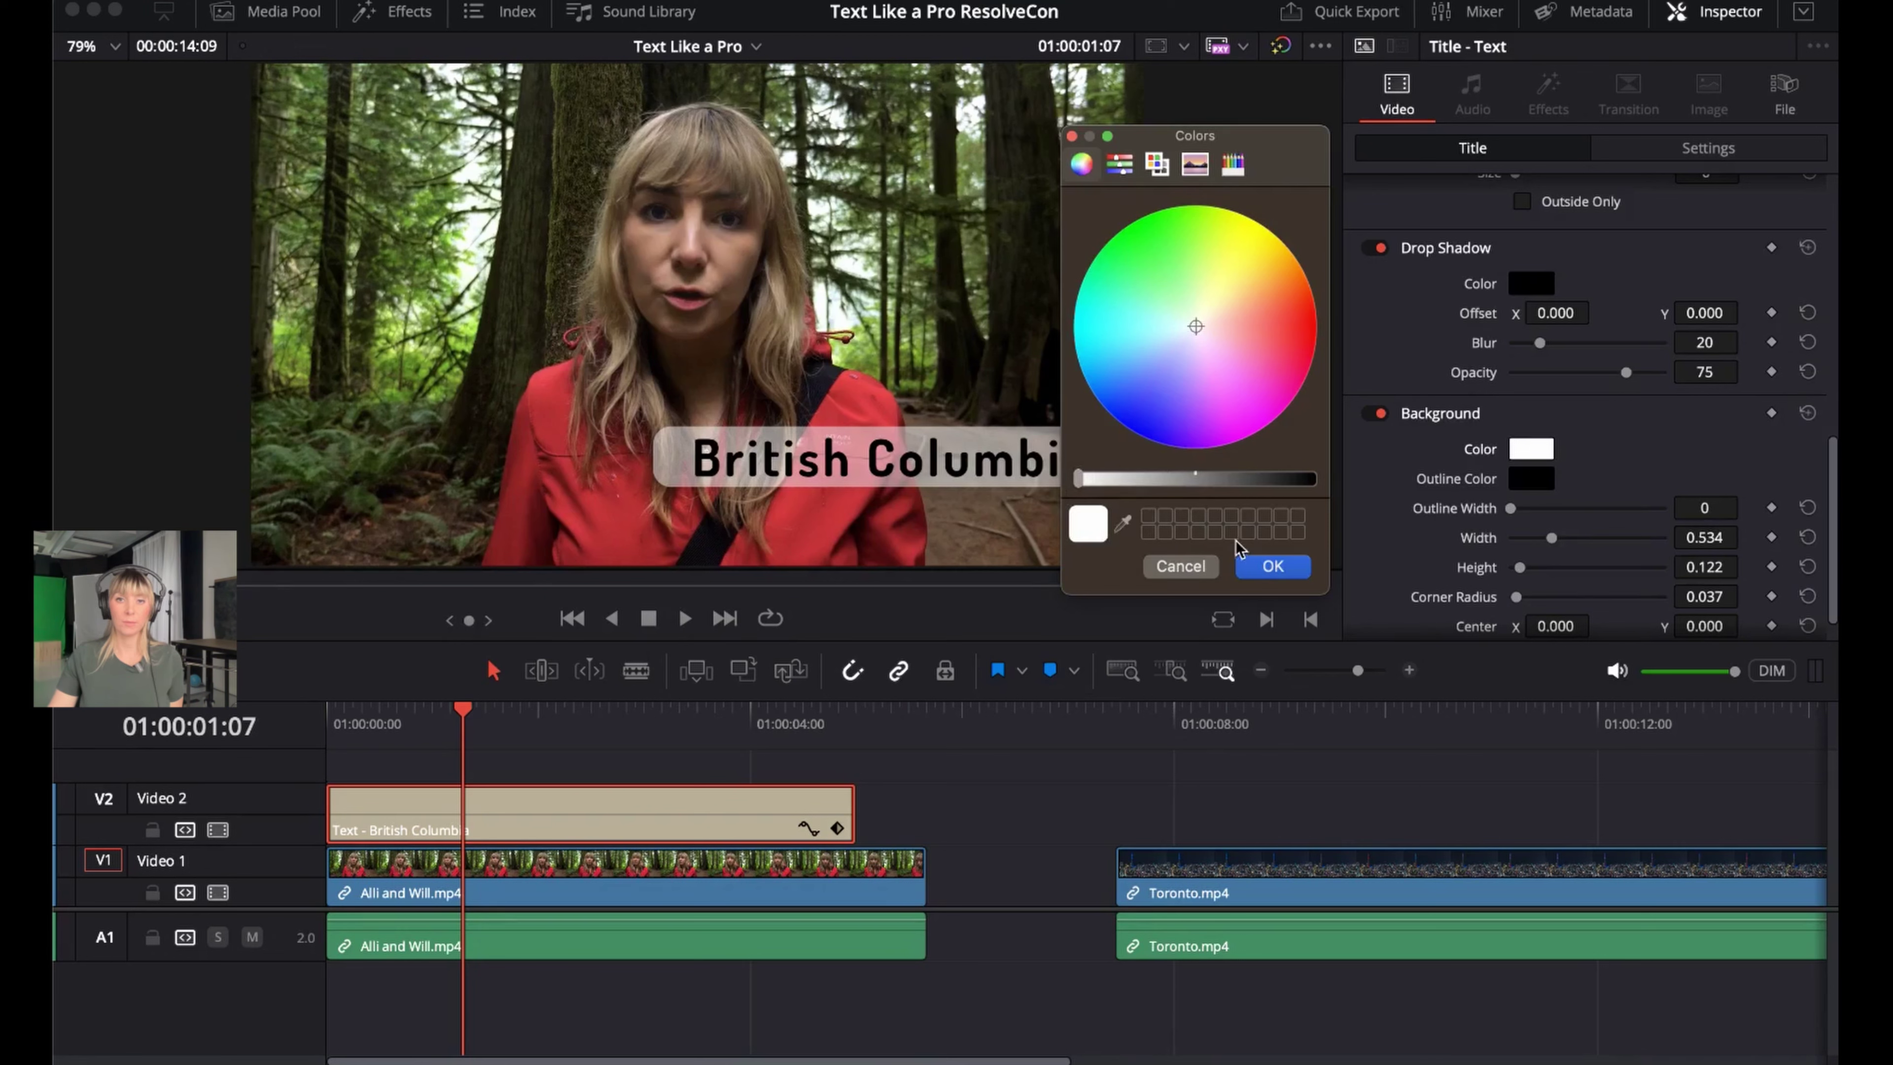
{"action": "left_click", "coordinate": [1257, 568]}
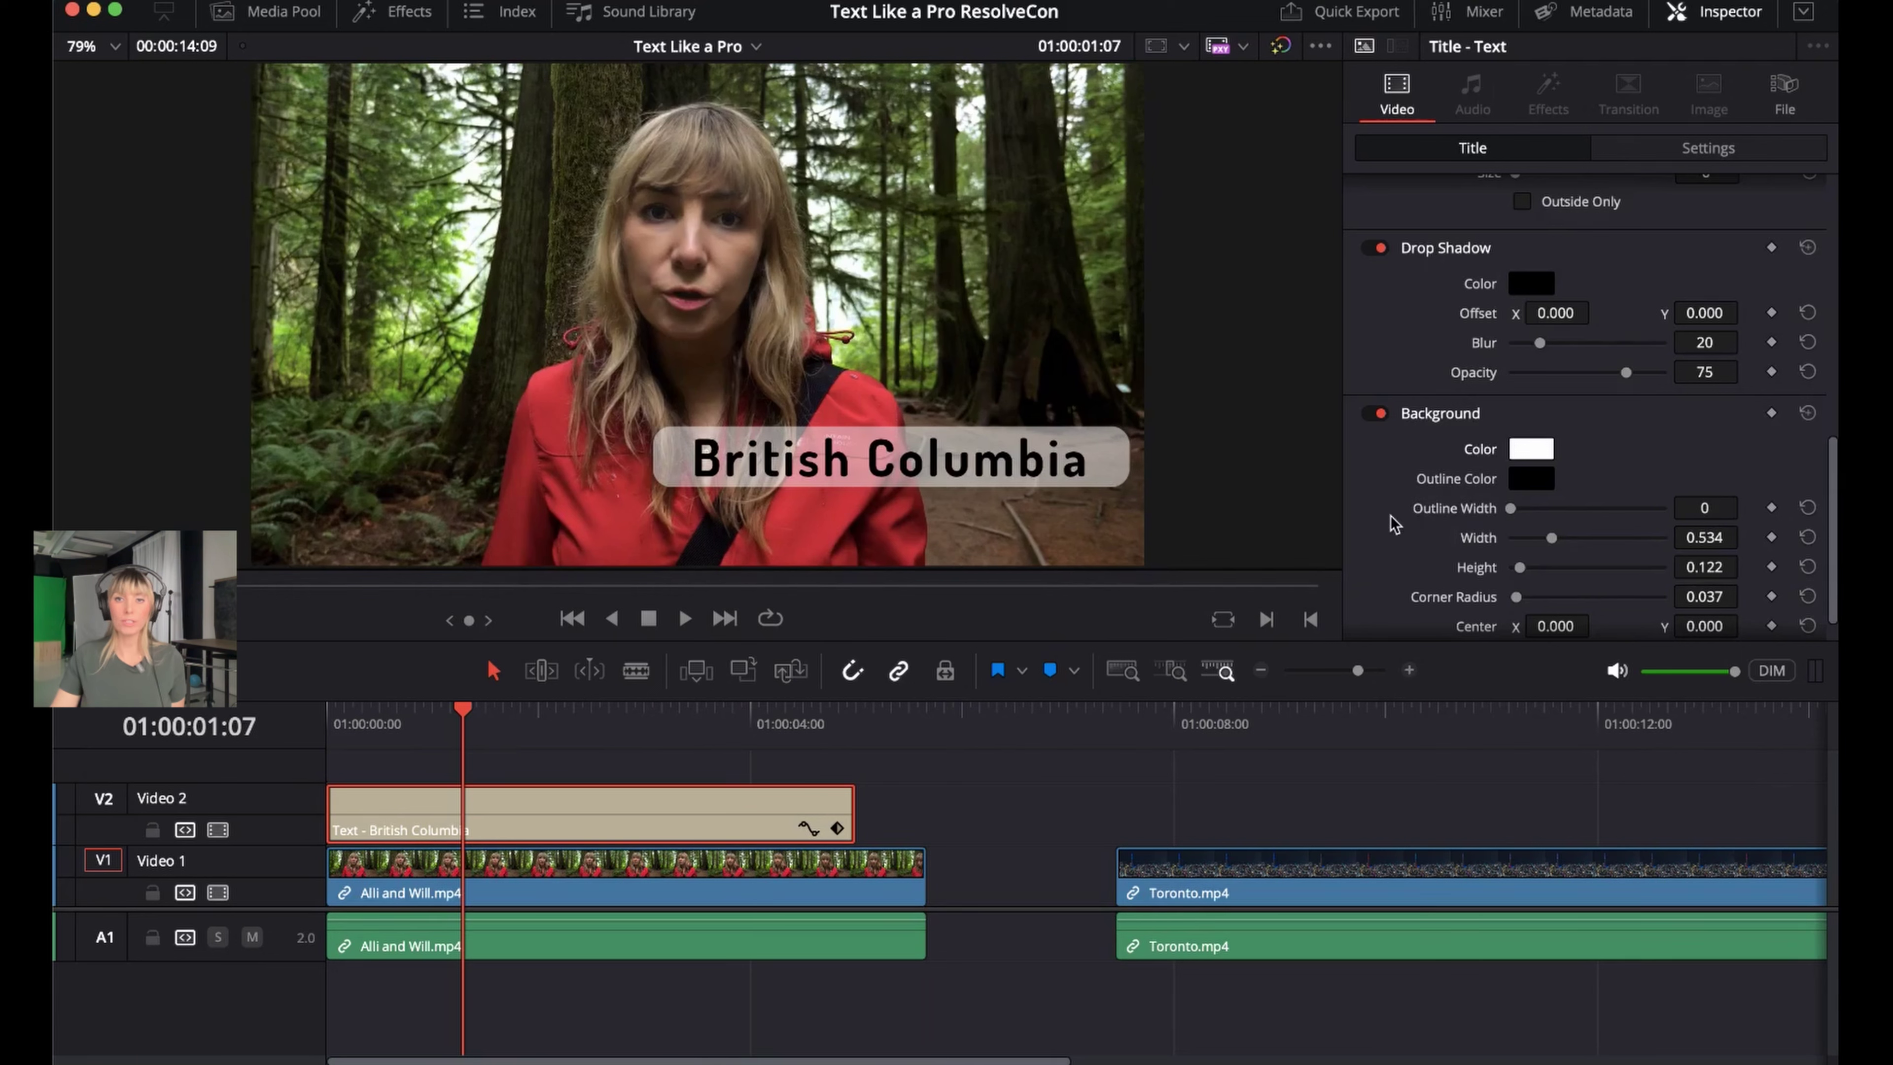
Set the title background's opacity to 75 and its corner radius to 0.023
{"action": "scroll", "coordinate": [1394, 524], "scroll_direction": "up", "scroll_amount": 2}
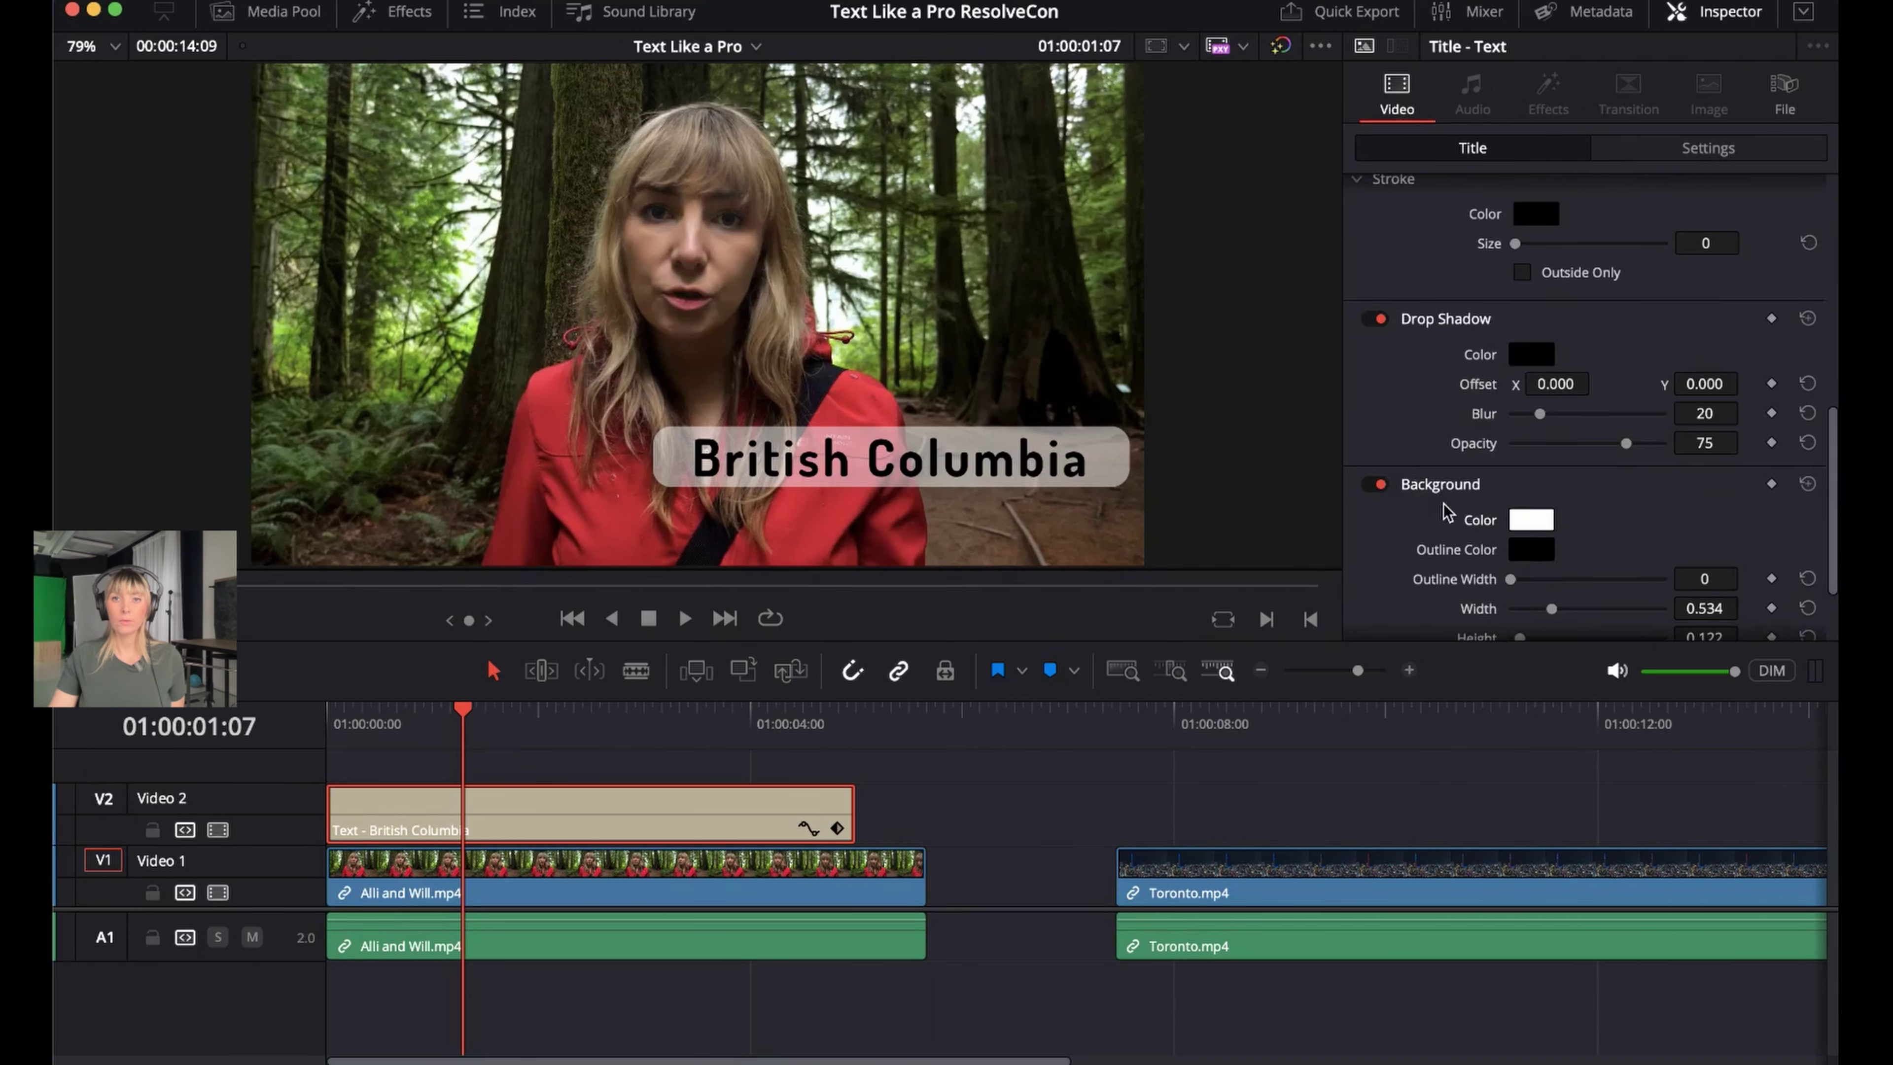
{"action": "scroll", "coordinate": [1442, 505], "scroll_direction": "down", "scroll_amount": 3}
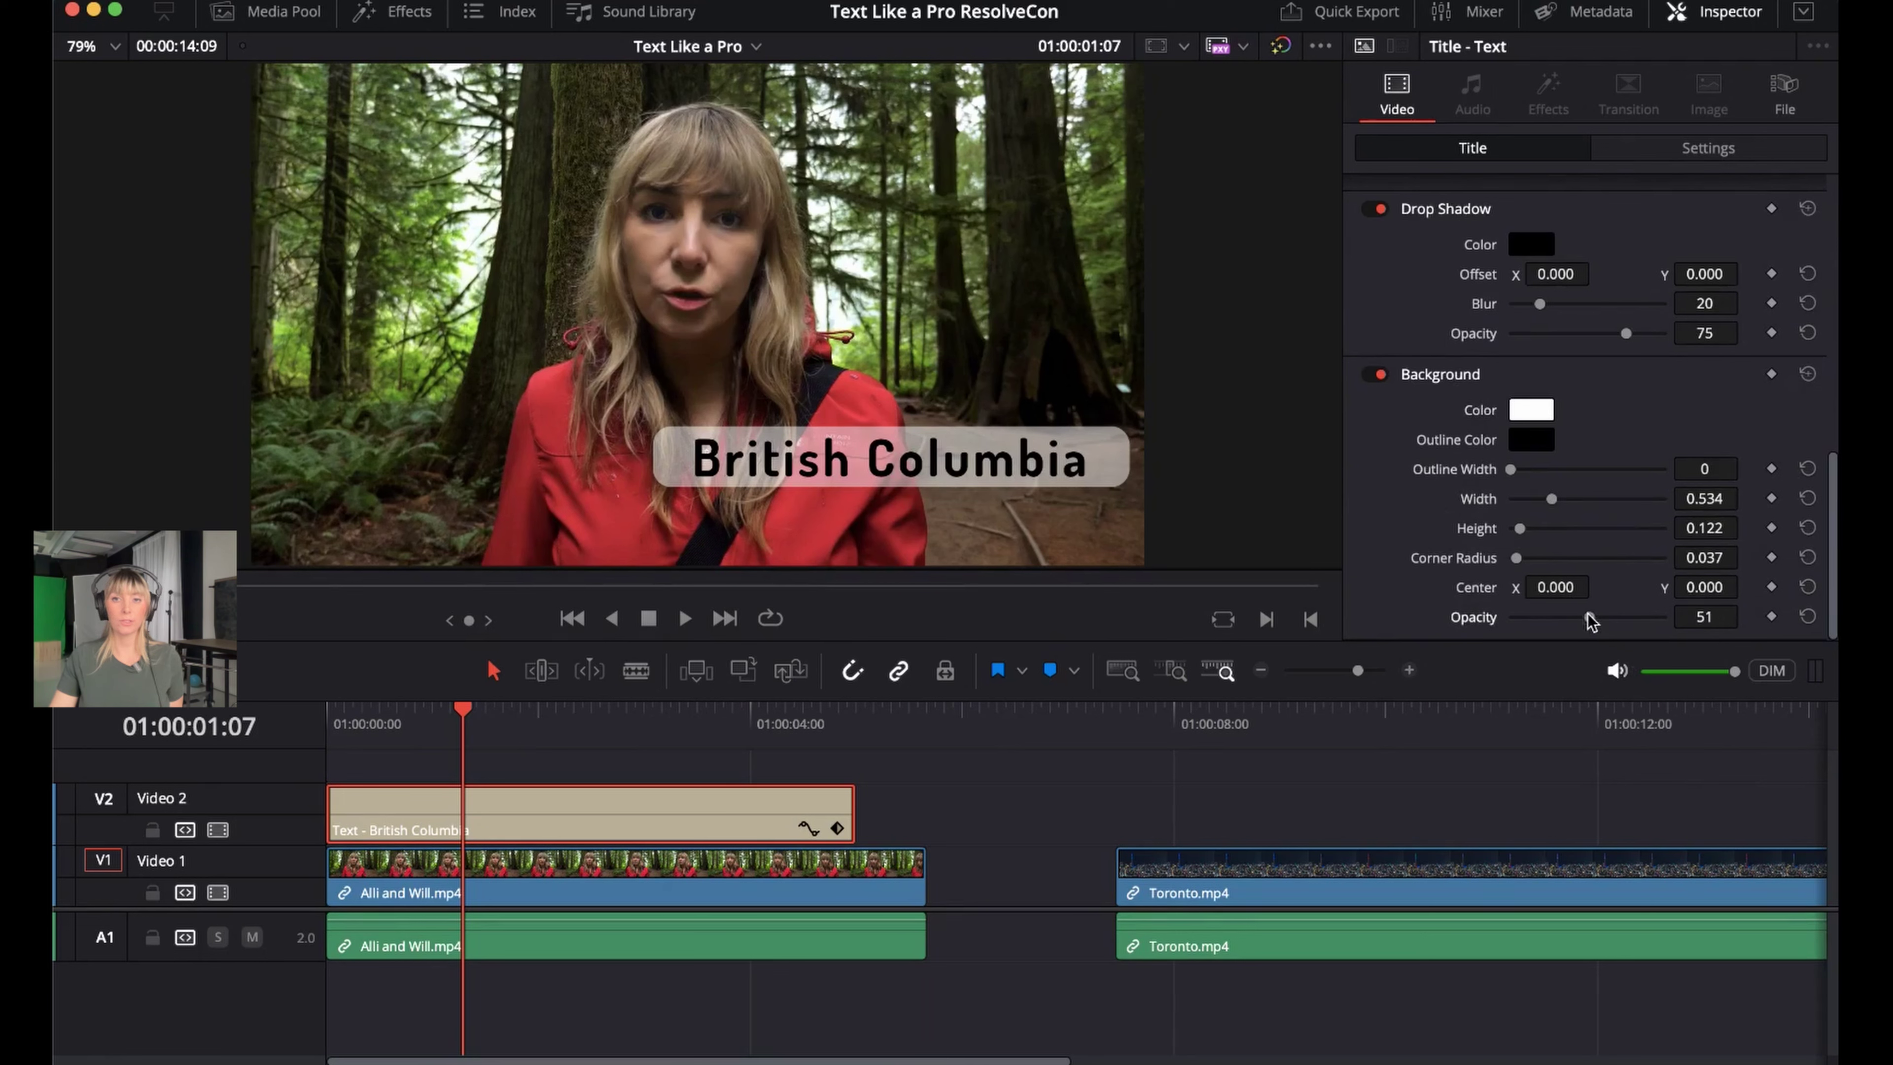
{"action": "left_click_drag", "start_coordinate": [1588, 617], "coordinate": [1610, 616]}
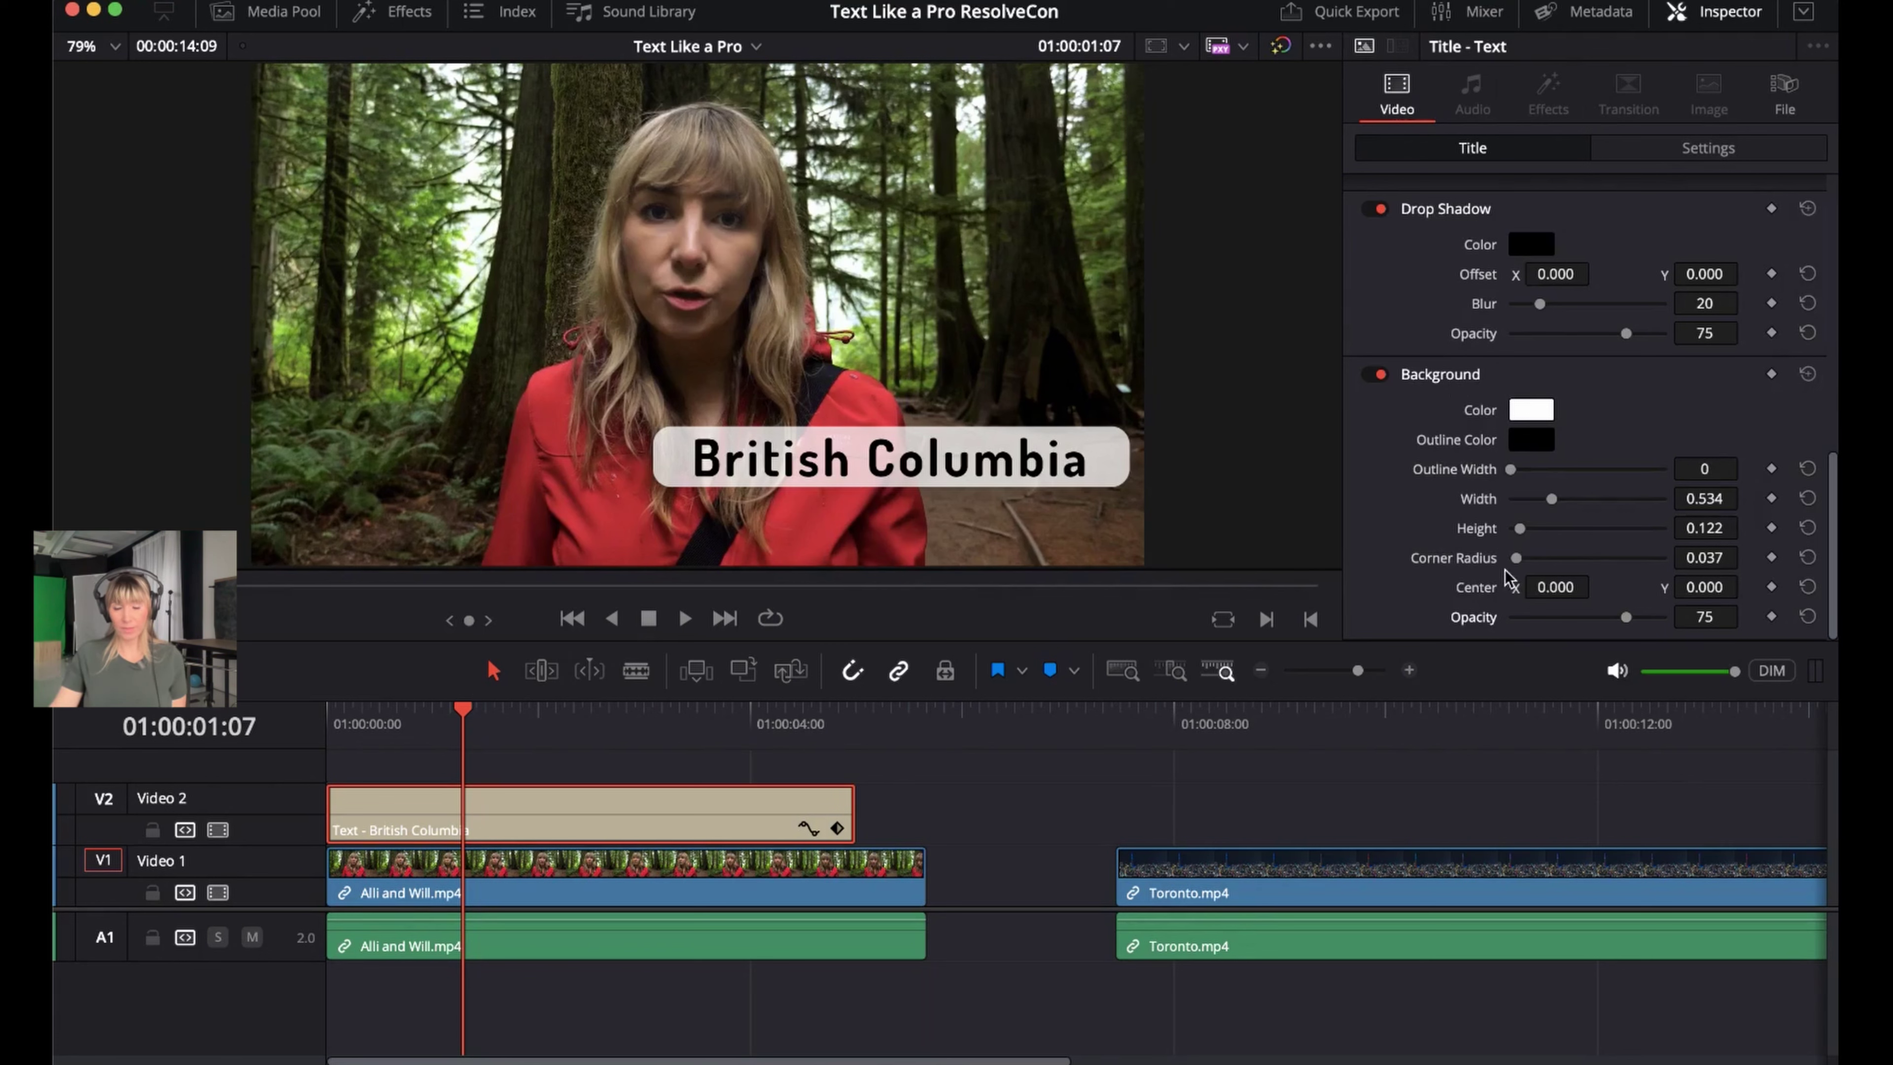
{"action": "mouse_move", "coordinate": [1515, 558]}
{"action": "left_mouse_down"}
{"action": "mouse_move", "coordinate": [1545, 556]}
{"action": "mouse_move", "coordinate": [1514, 561]}
{"action": "left_mouse_up"}
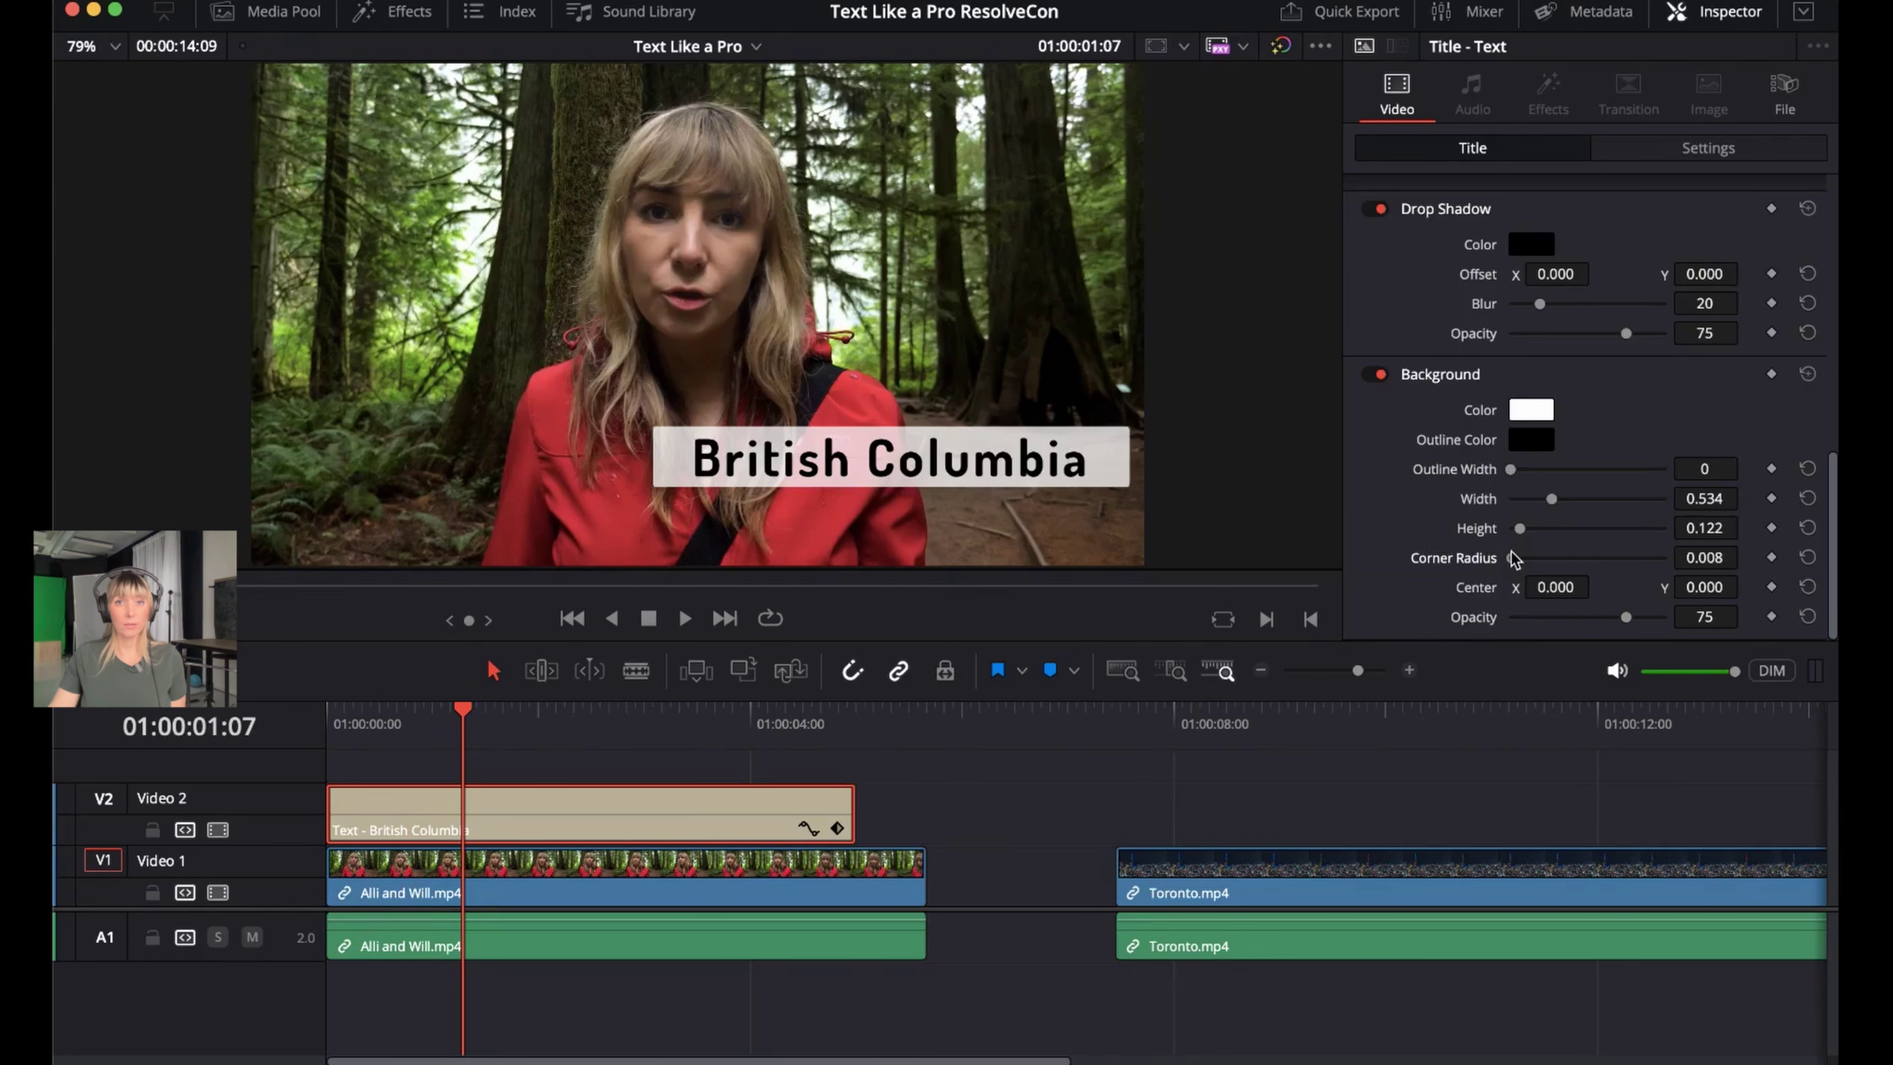
{"action": "left_click_drag", "start_coordinate": [1511, 552], "coordinate": [1513, 553]}
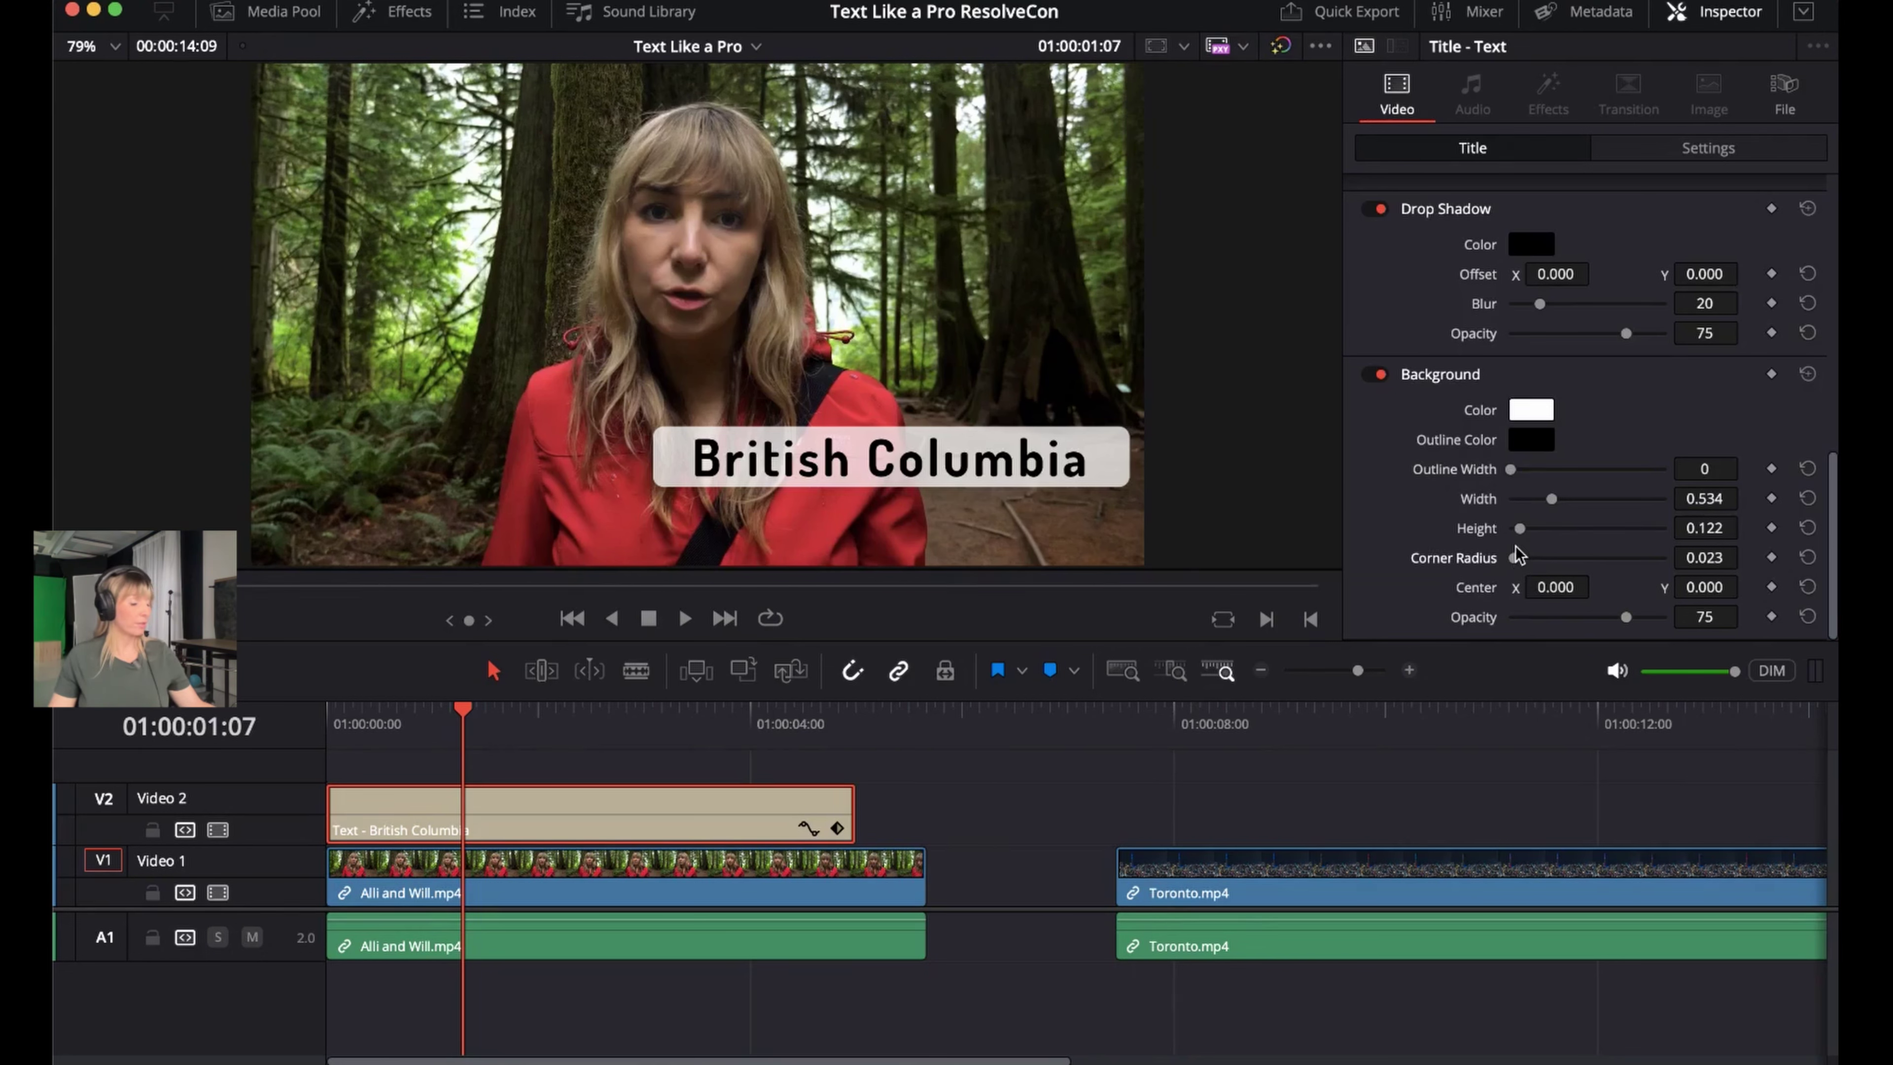
Make room above the video tracks and add Map pin.png on a new track over the British Columbia title, aligned with its start
{"action": "mouse_move", "coordinate": [1696, 679]}
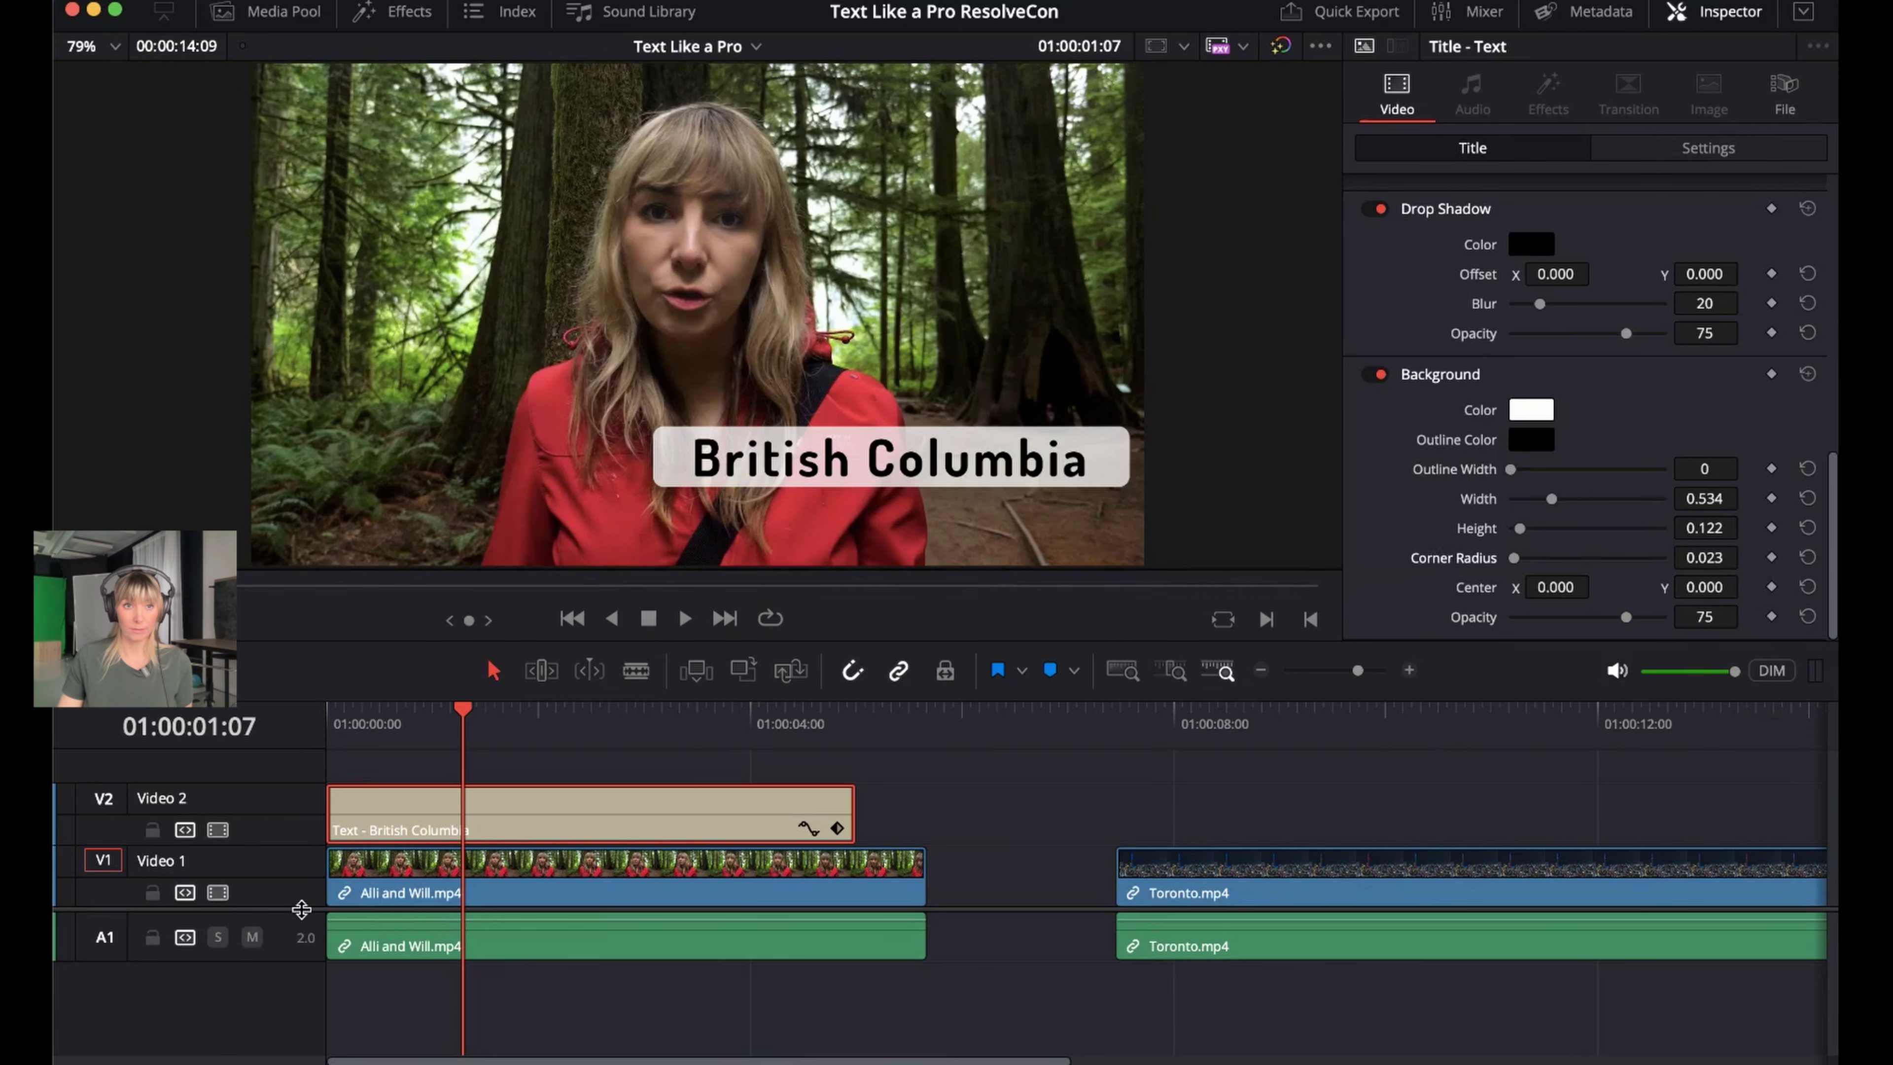
{"action": "left_click_drag", "start_coordinate": [301, 909], "coordinate": [304, 972]}
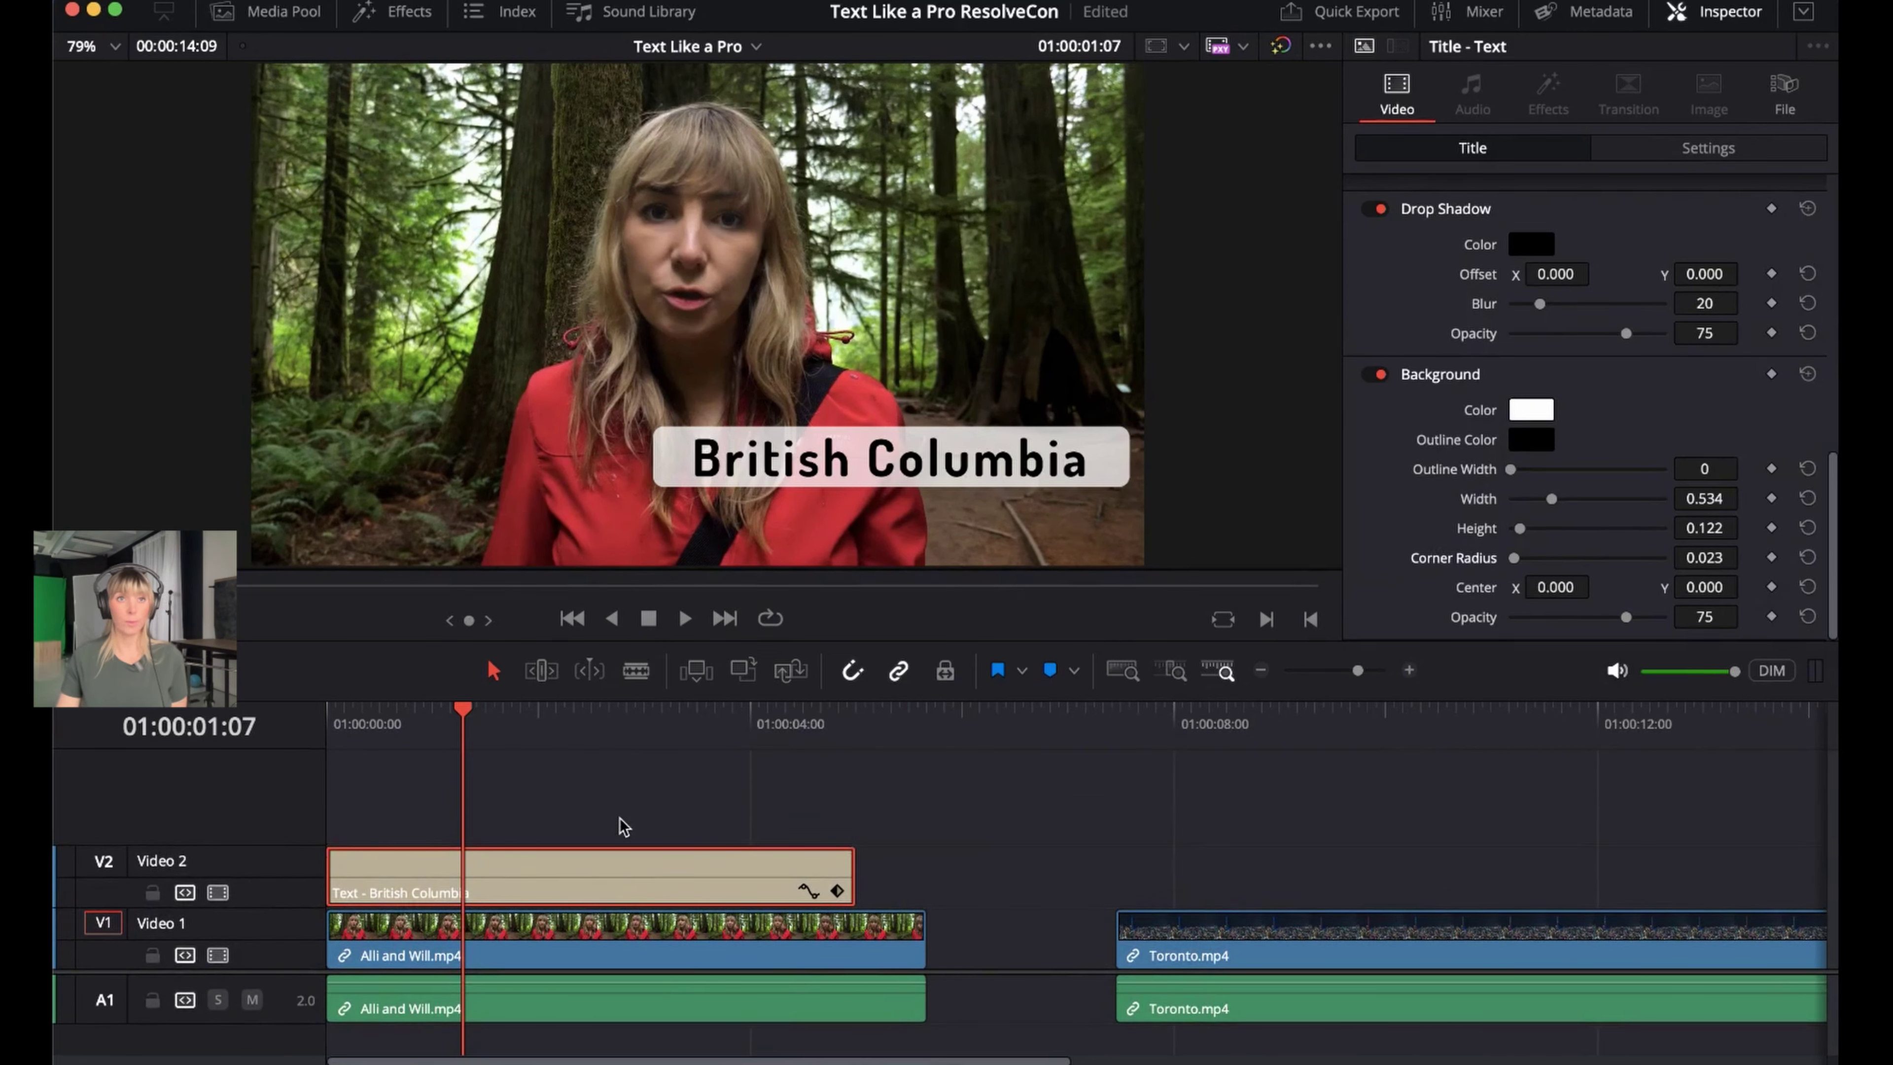
{"action": "left_click", "coordinate": [261, 13]}
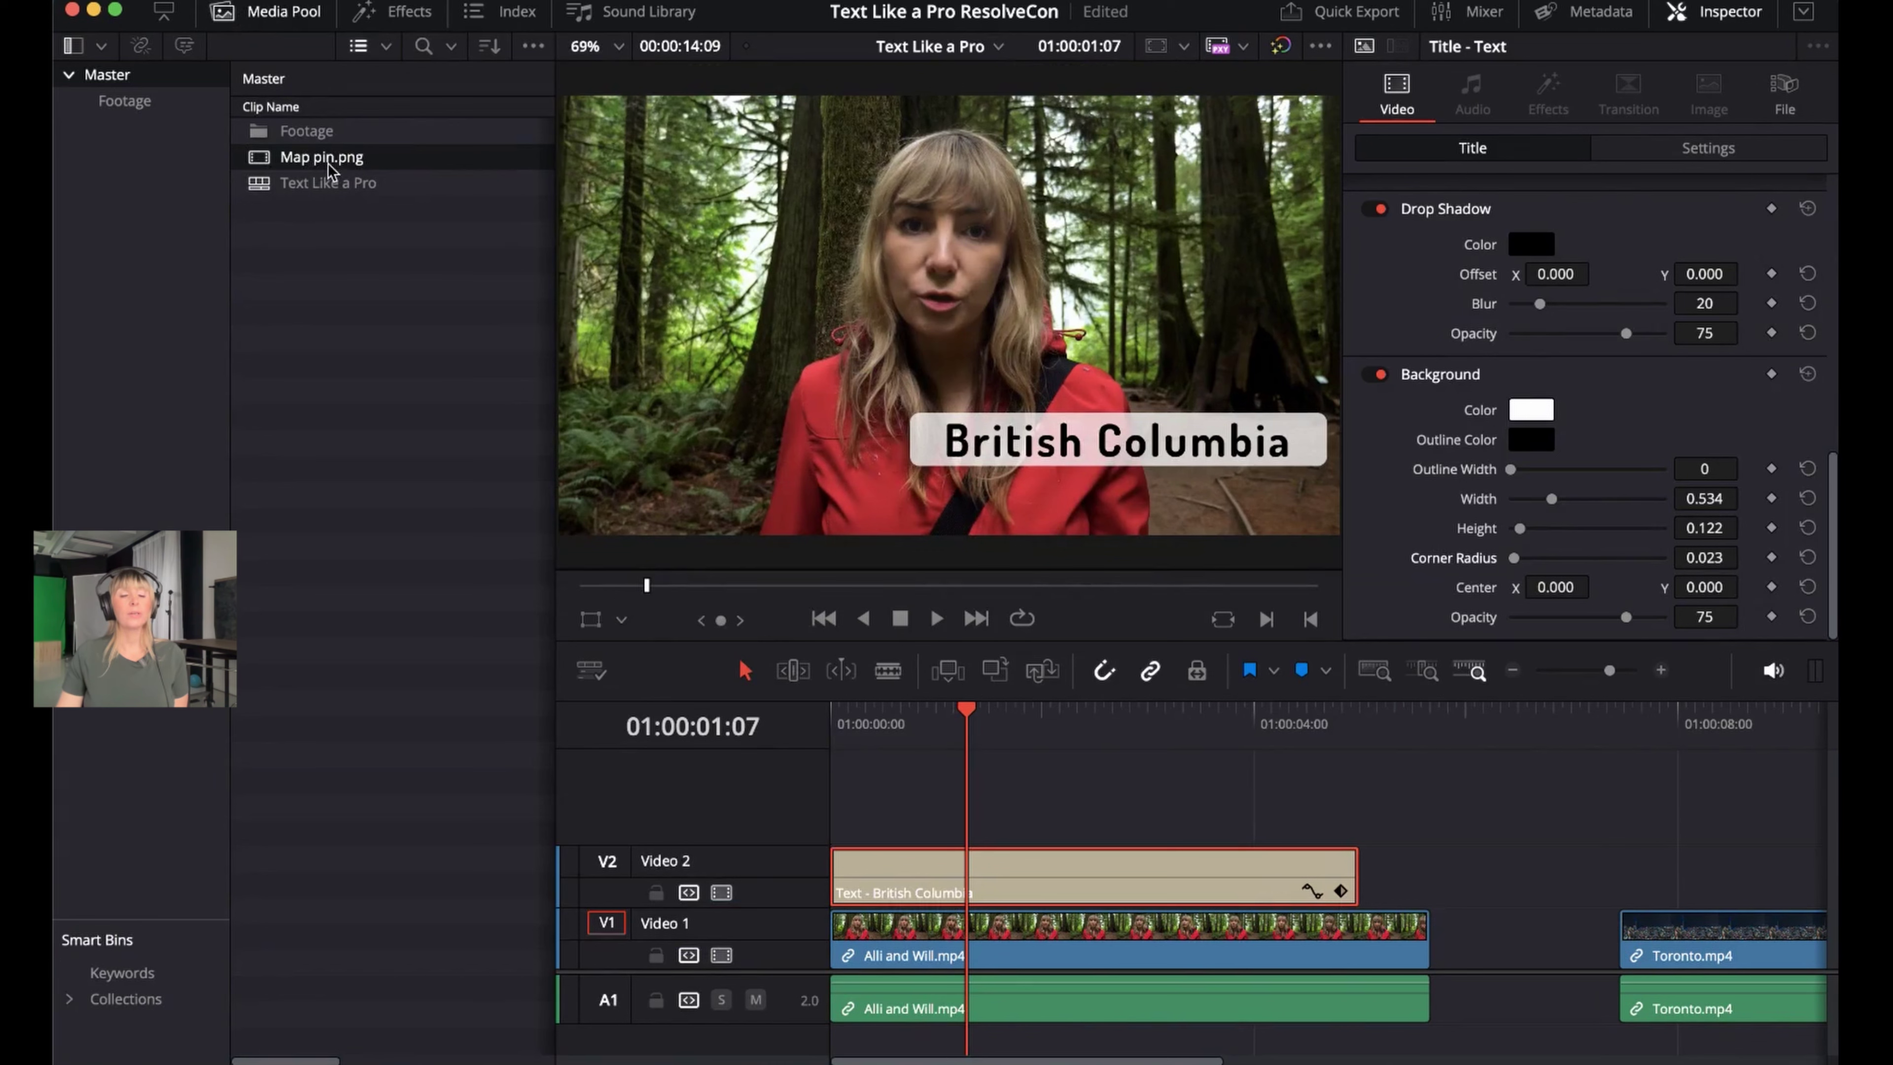
{"action": "left_click_drag", "start_coordinate": [328, 167], "coordinate": [831, 807]}
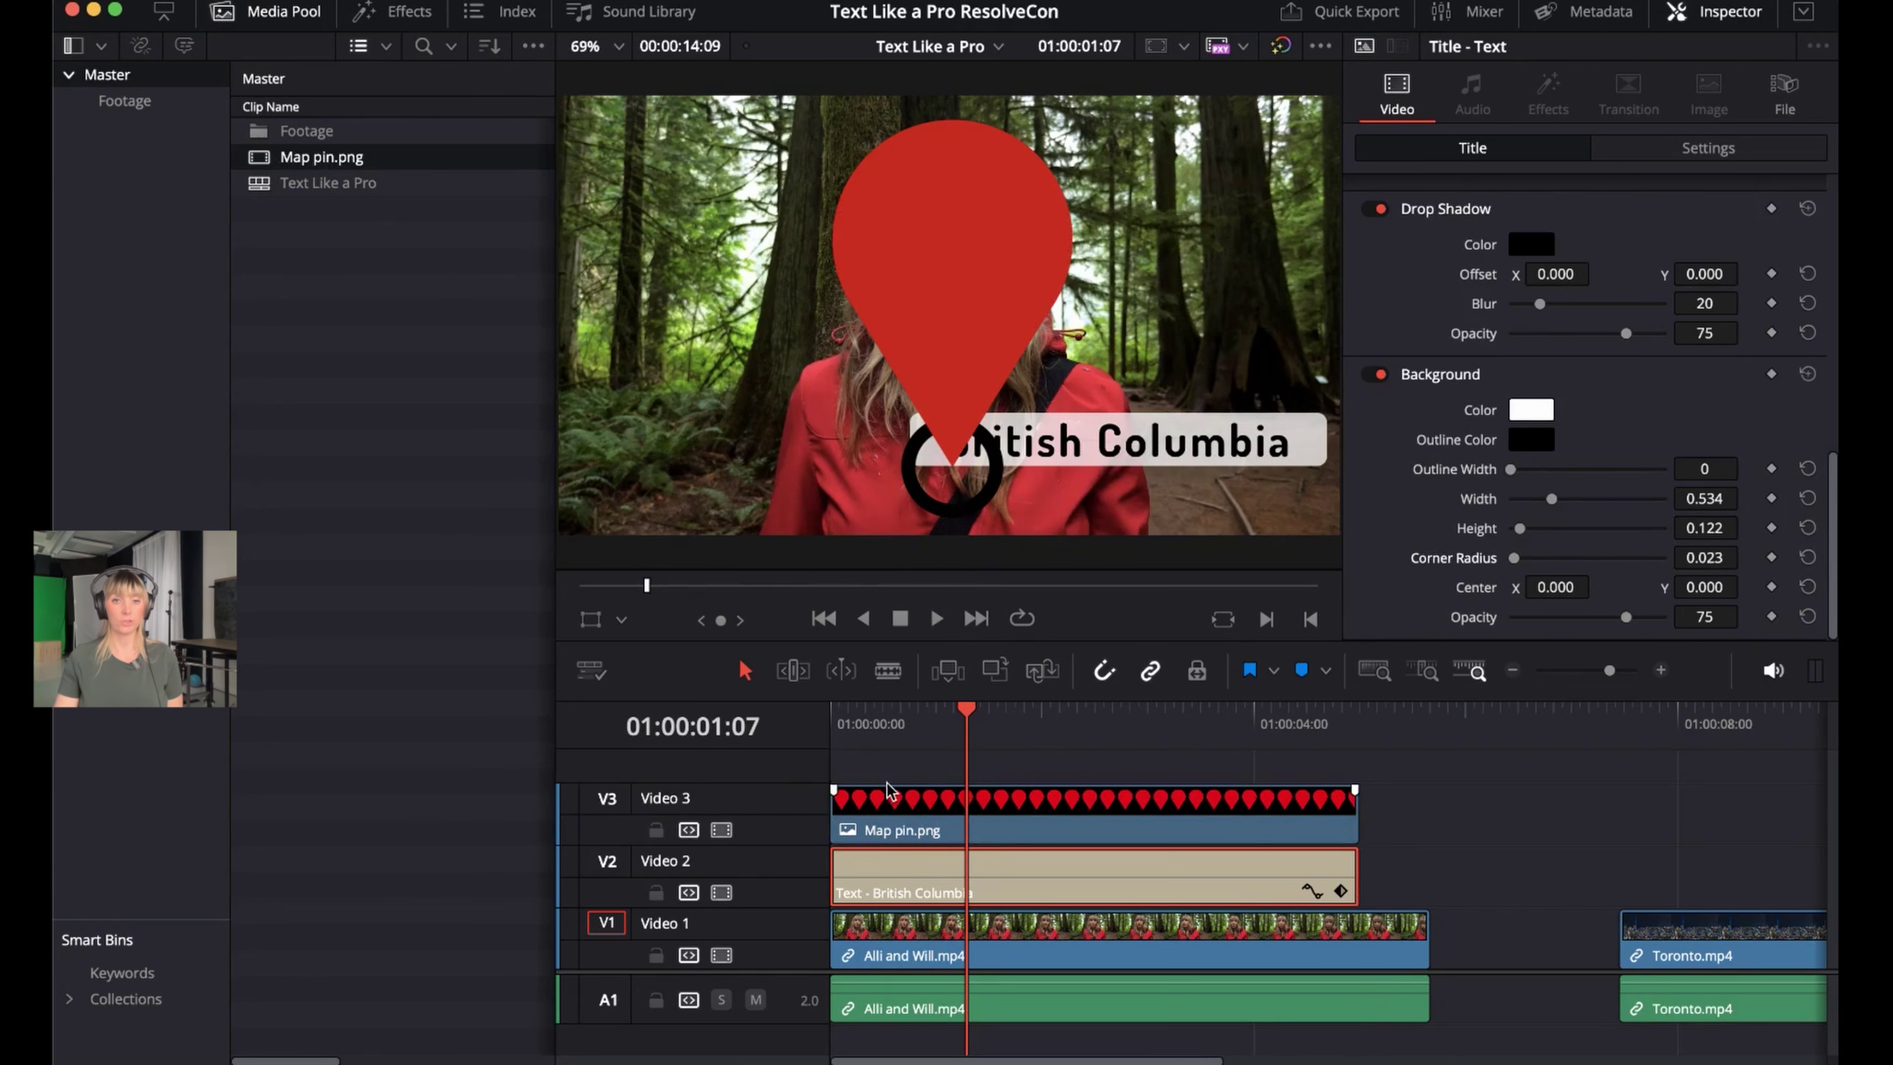
Scale the map pin image down to a zoom of 0.080 and set its Y position to -308
{"action": "left_click", "coordinate": [972, 821]}
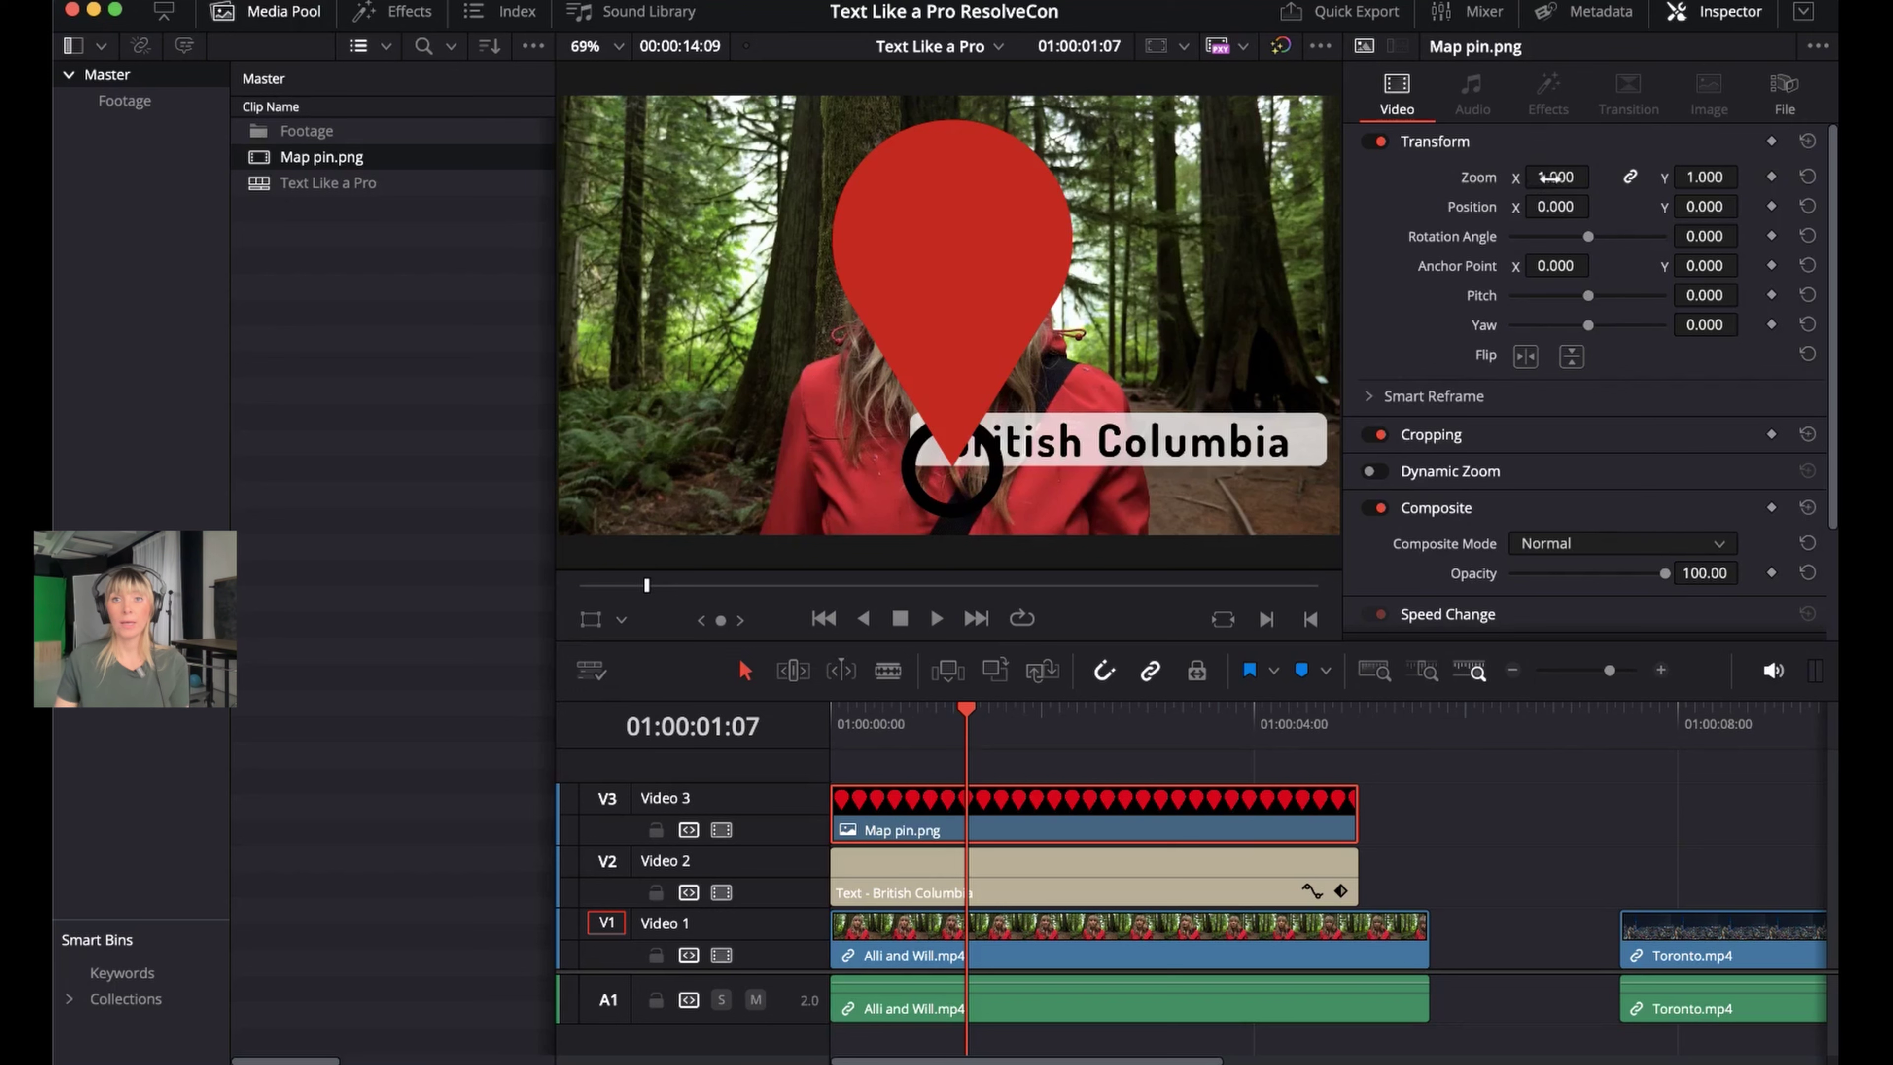
{"action": "mouse_move", "coordinate": [1554, 177]}
{"action": "left_mouse_down"}
{"action": "mouse_move", "coordinate": [1367, 176]}
{"action": "mouse_move", "coordinate": [1554, 179]}
{"action": "left_mouse_up"}
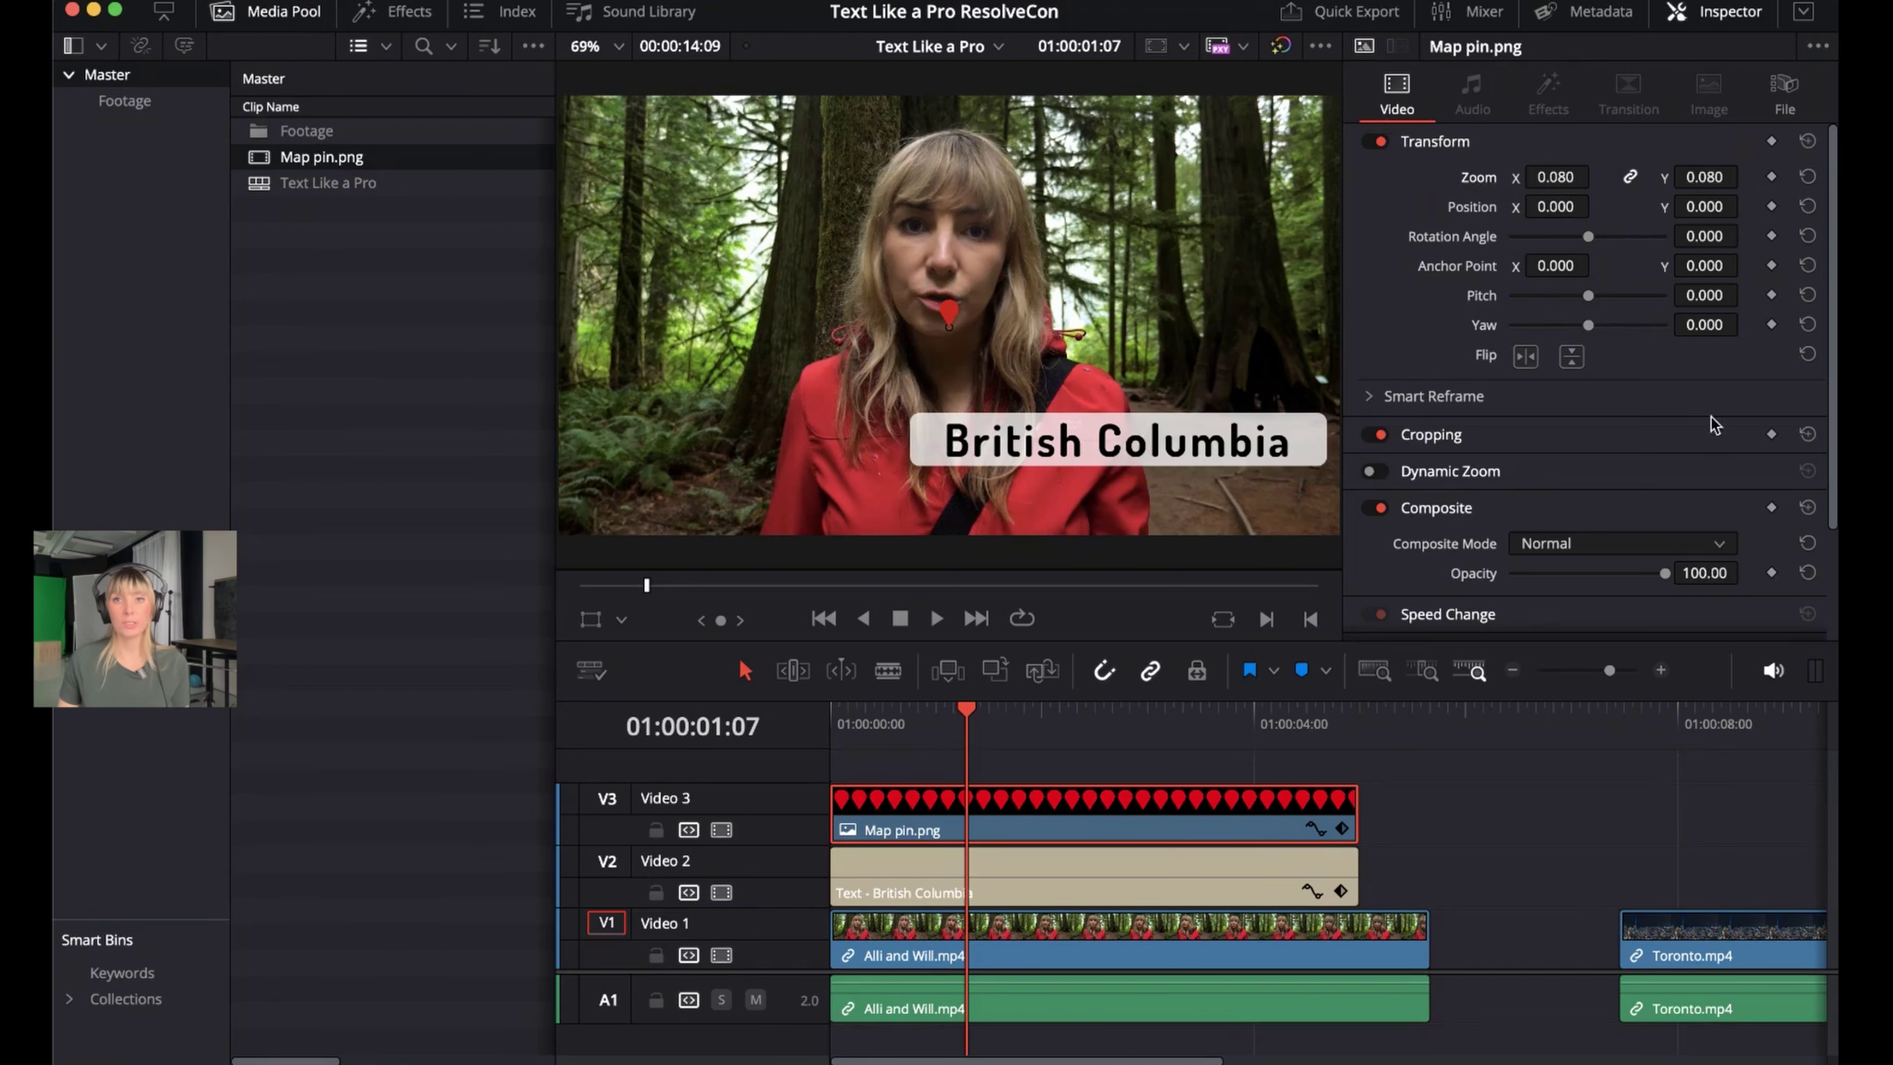
{"action": "left_click_drag", "start_coordinate": [1705, 206], "coordinate": [1629, 210]}
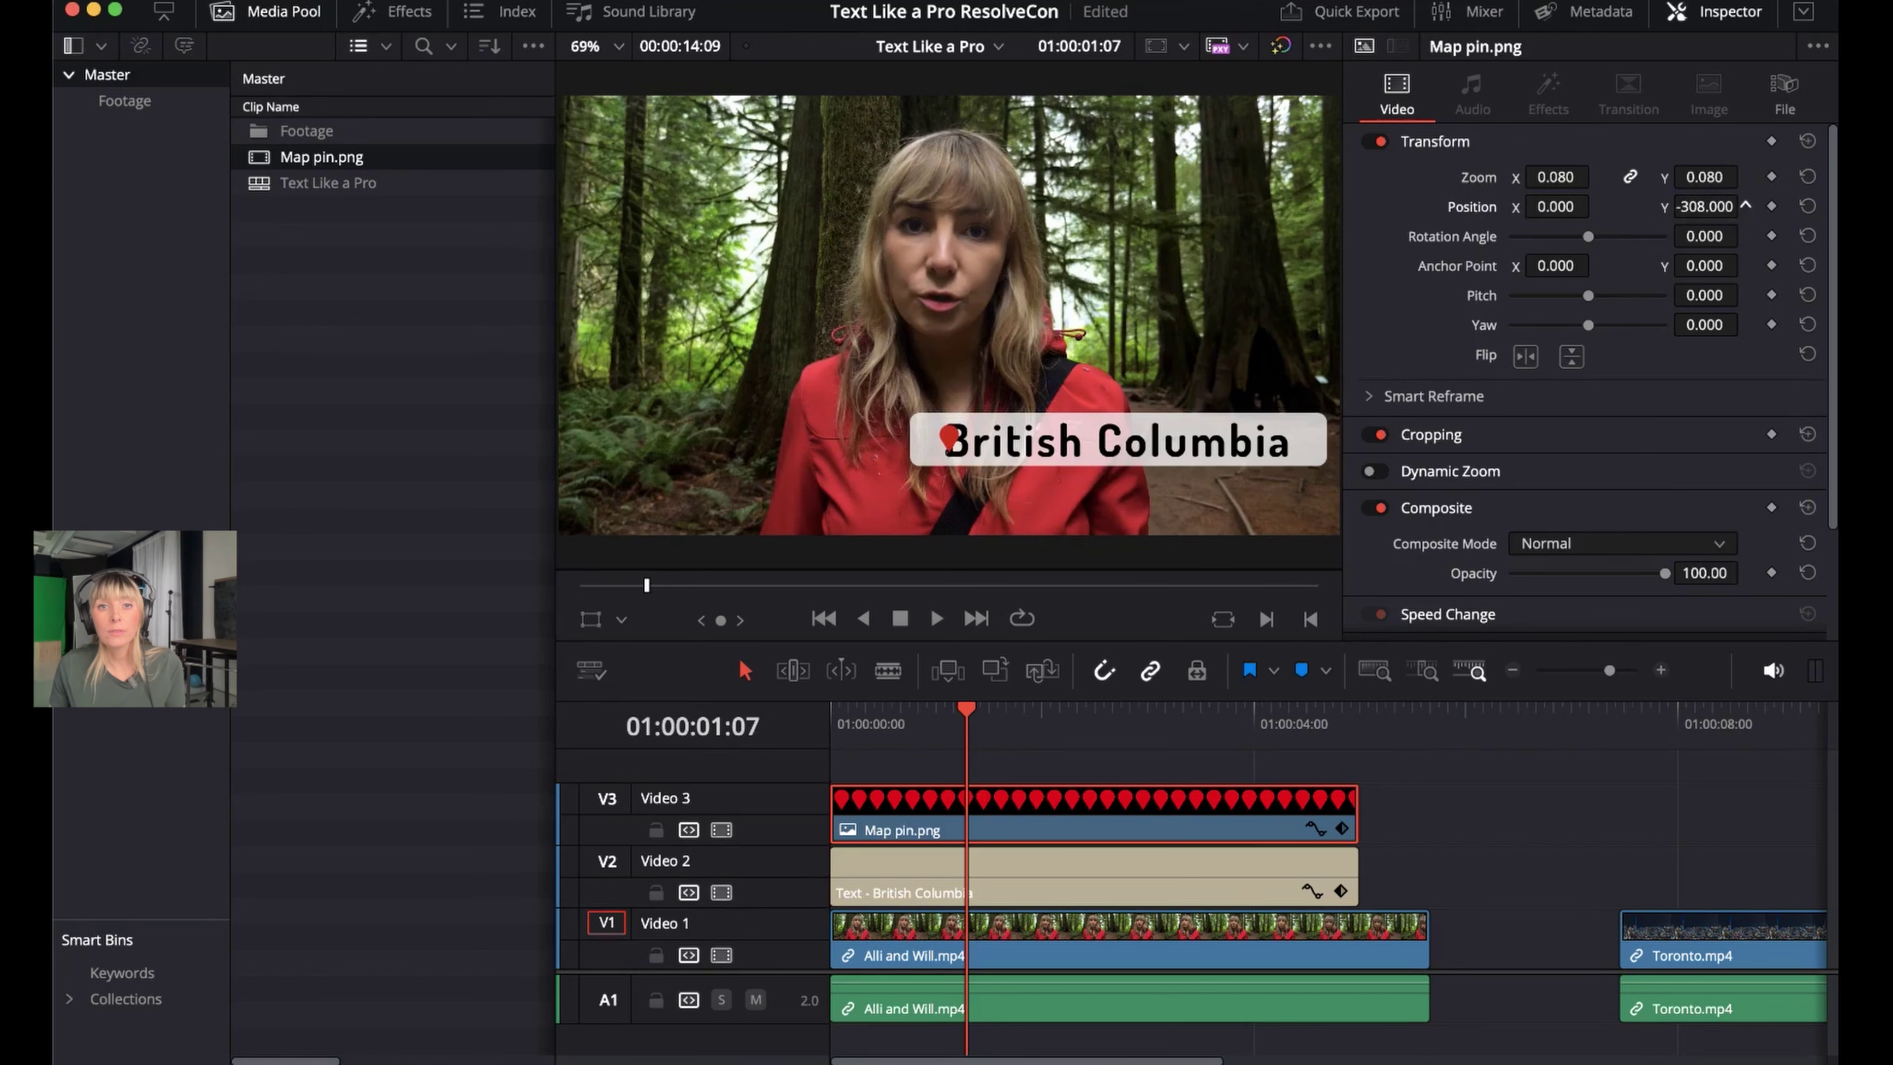
Hide the media pool and set the map pin's X position to -120
{"action": "left_click", "coordinate": [265, 14]}
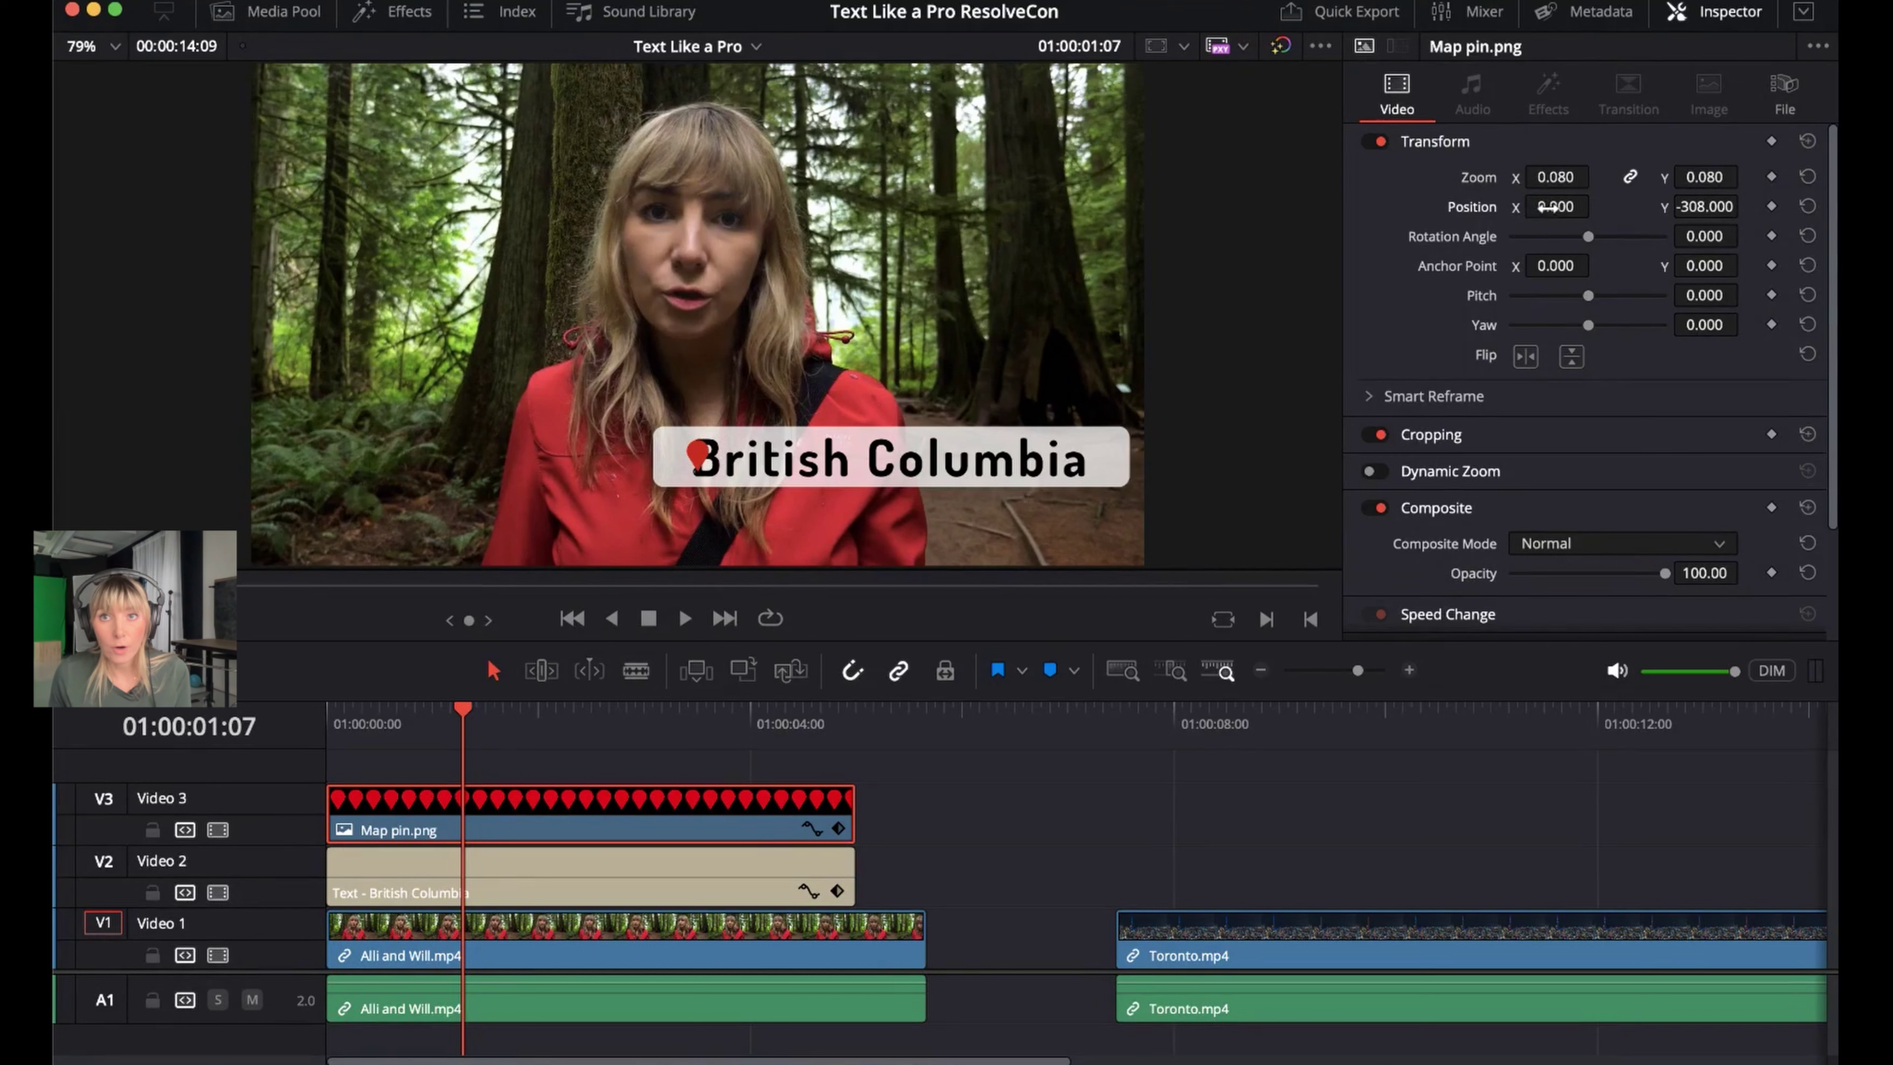
{"action": "left_click_drag", "start_coordinate": [1546, 207], "coordinate": [1598, 207]}
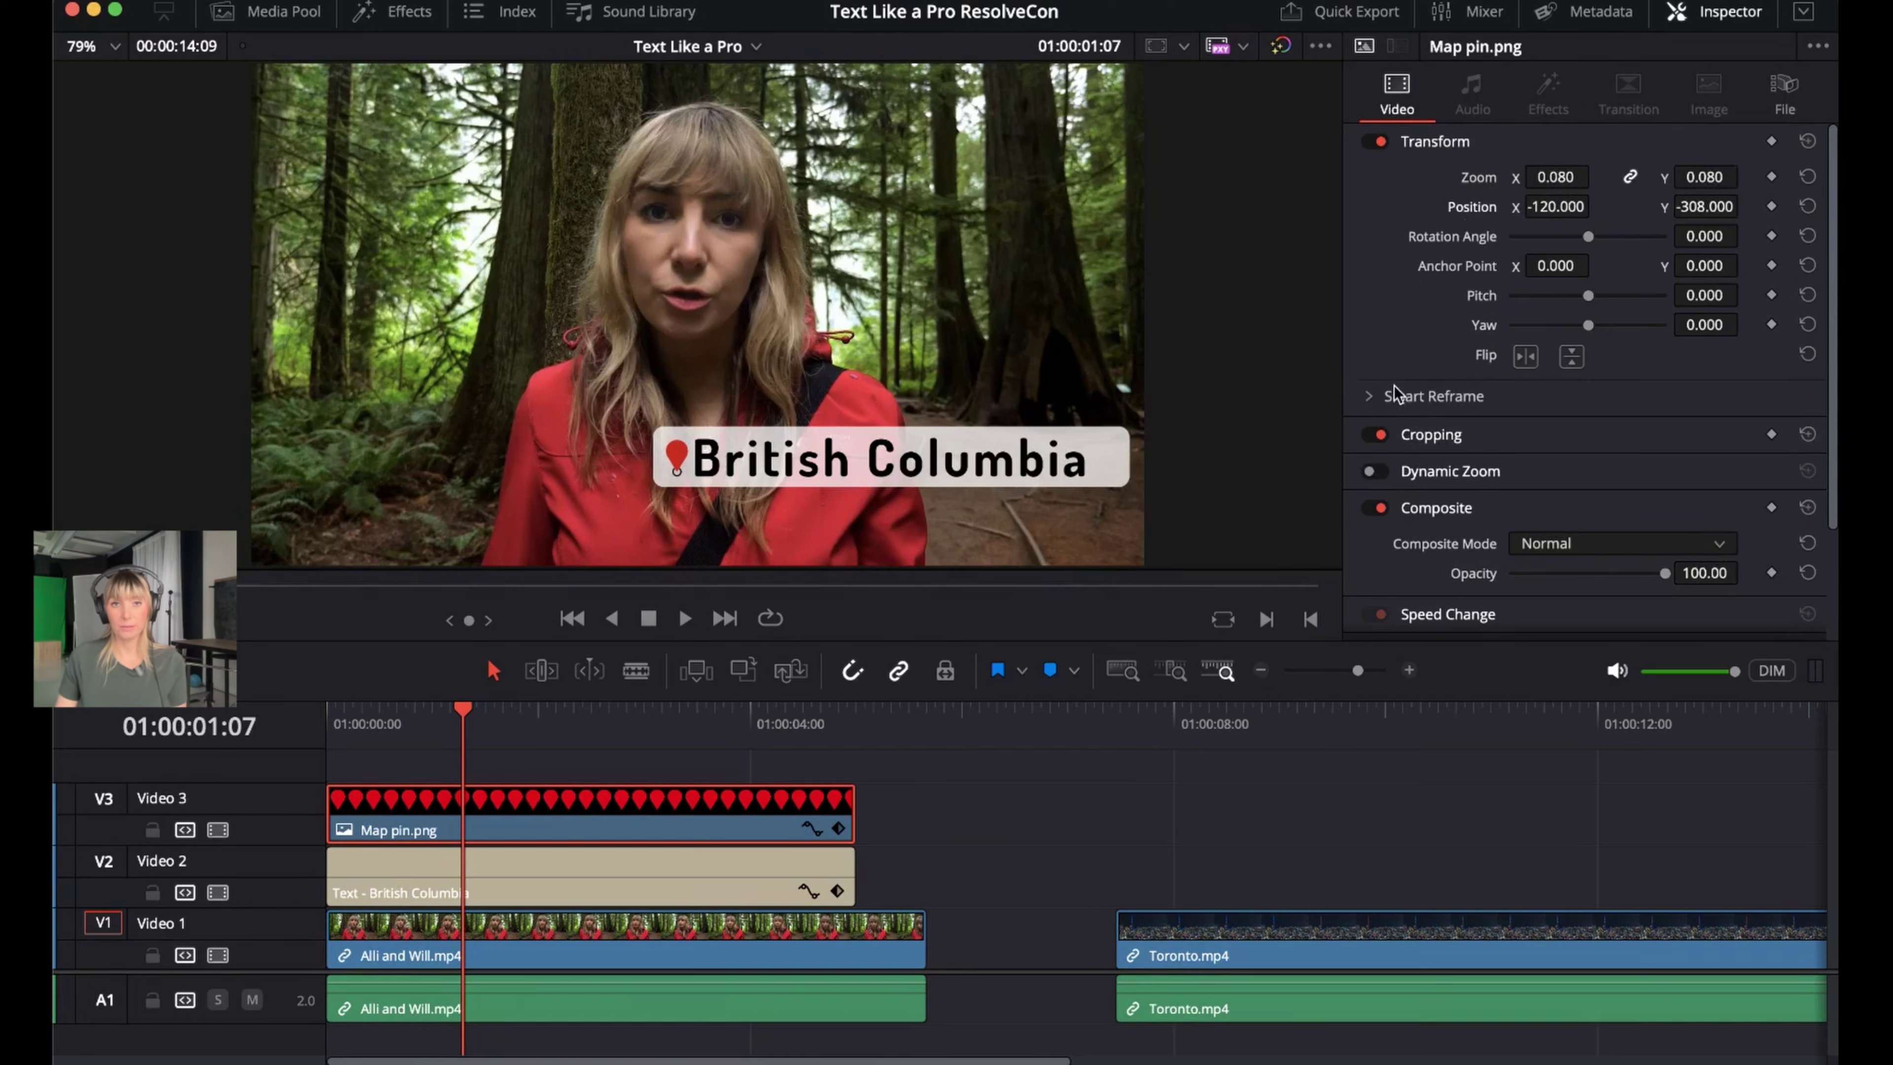
{"action": "scroll", "coordinate": [1415, 328], "scroll_direction": "down", "scroll_amount": 3}
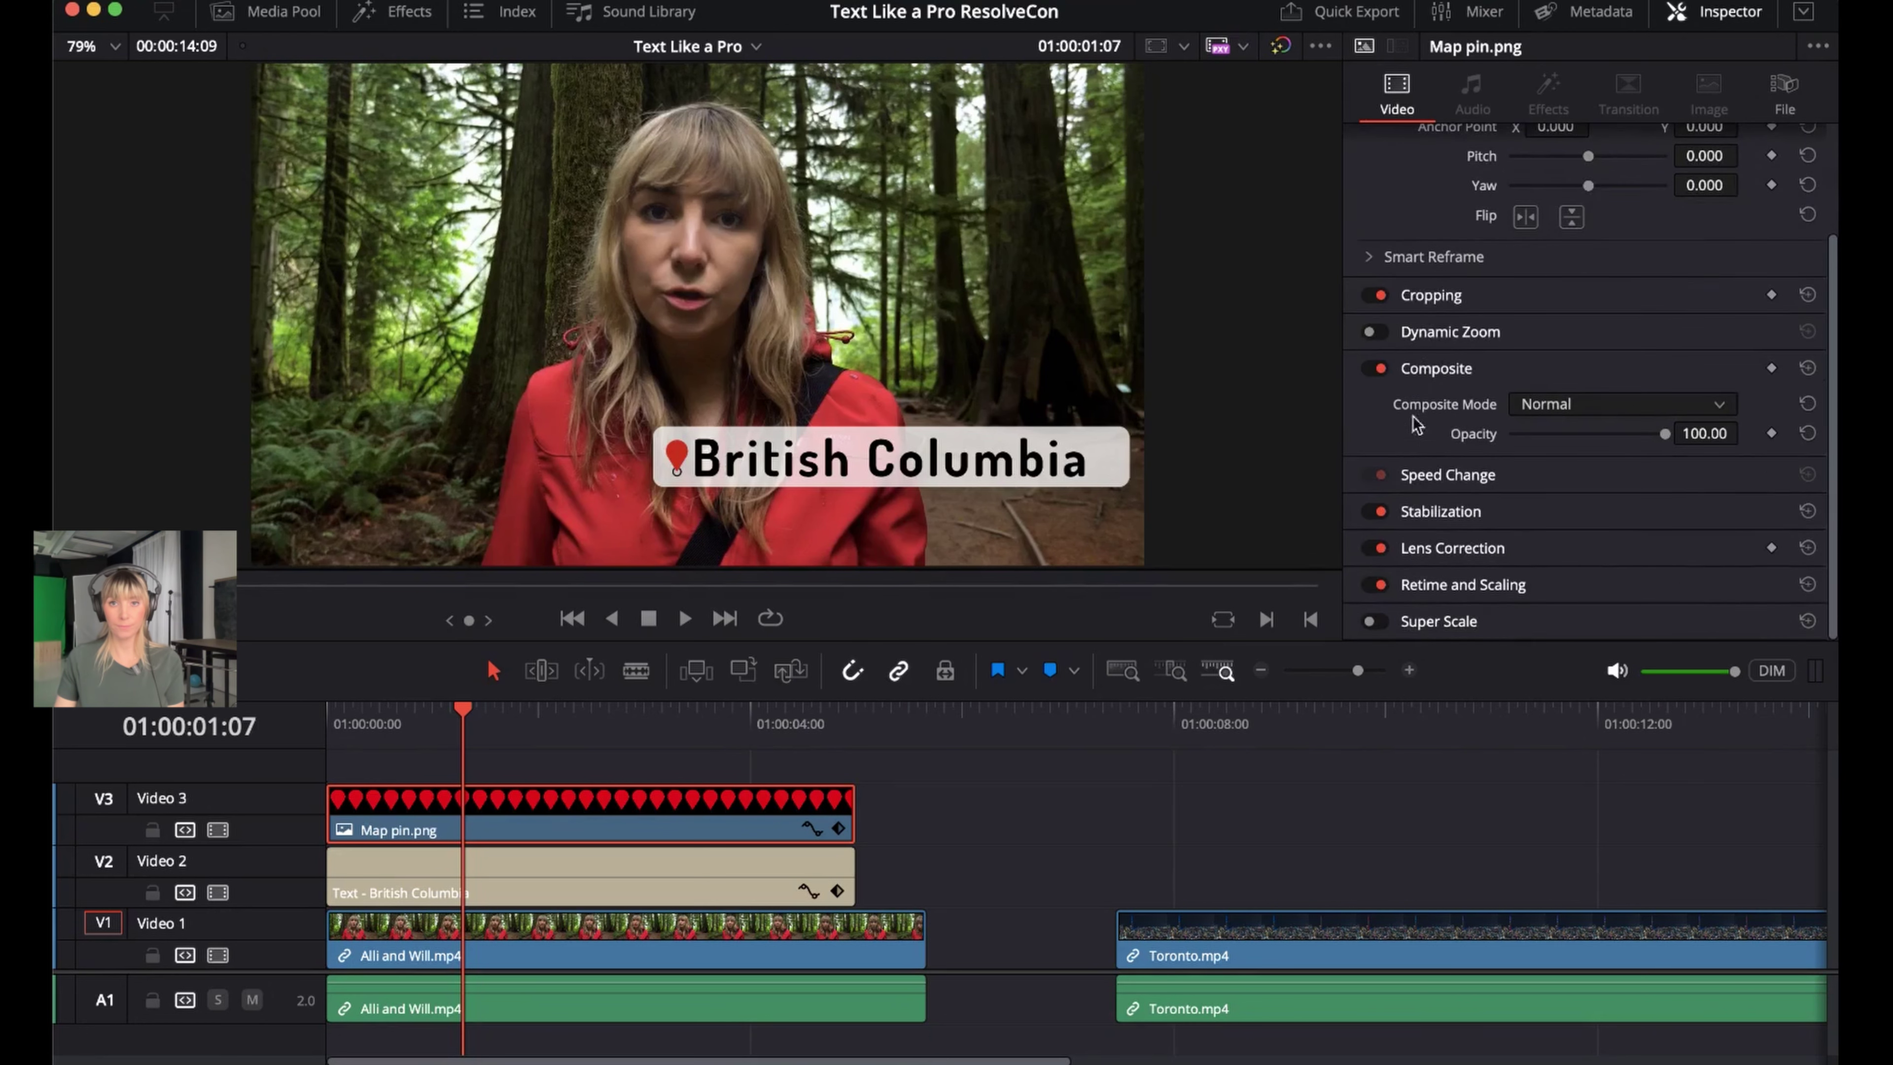
{"action": "scroll", "coordinate": [1412, 438], "scroll_direction": "up", "scroll_amount": 3}
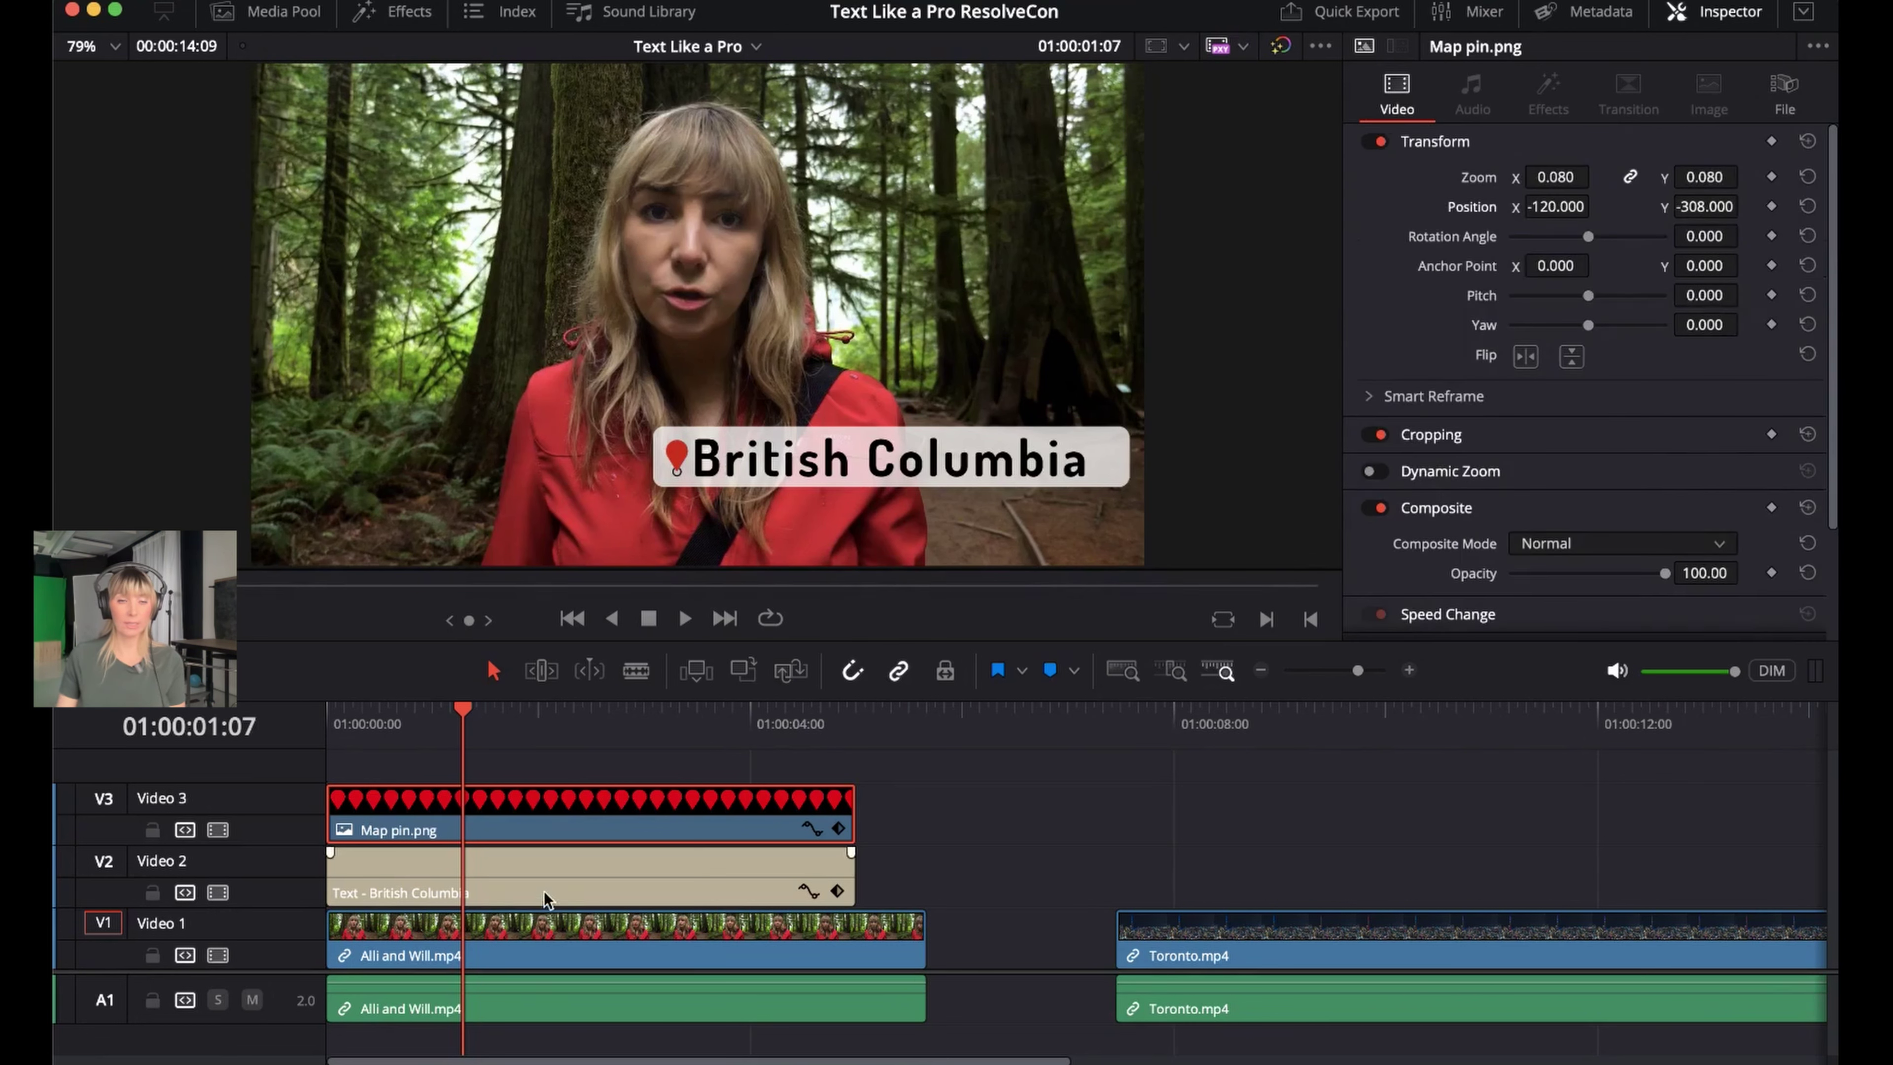
Shift the British Columbia title's background box to center X -48 and Y -3
{"action": "left_click", "coordinate": [406, 891]}
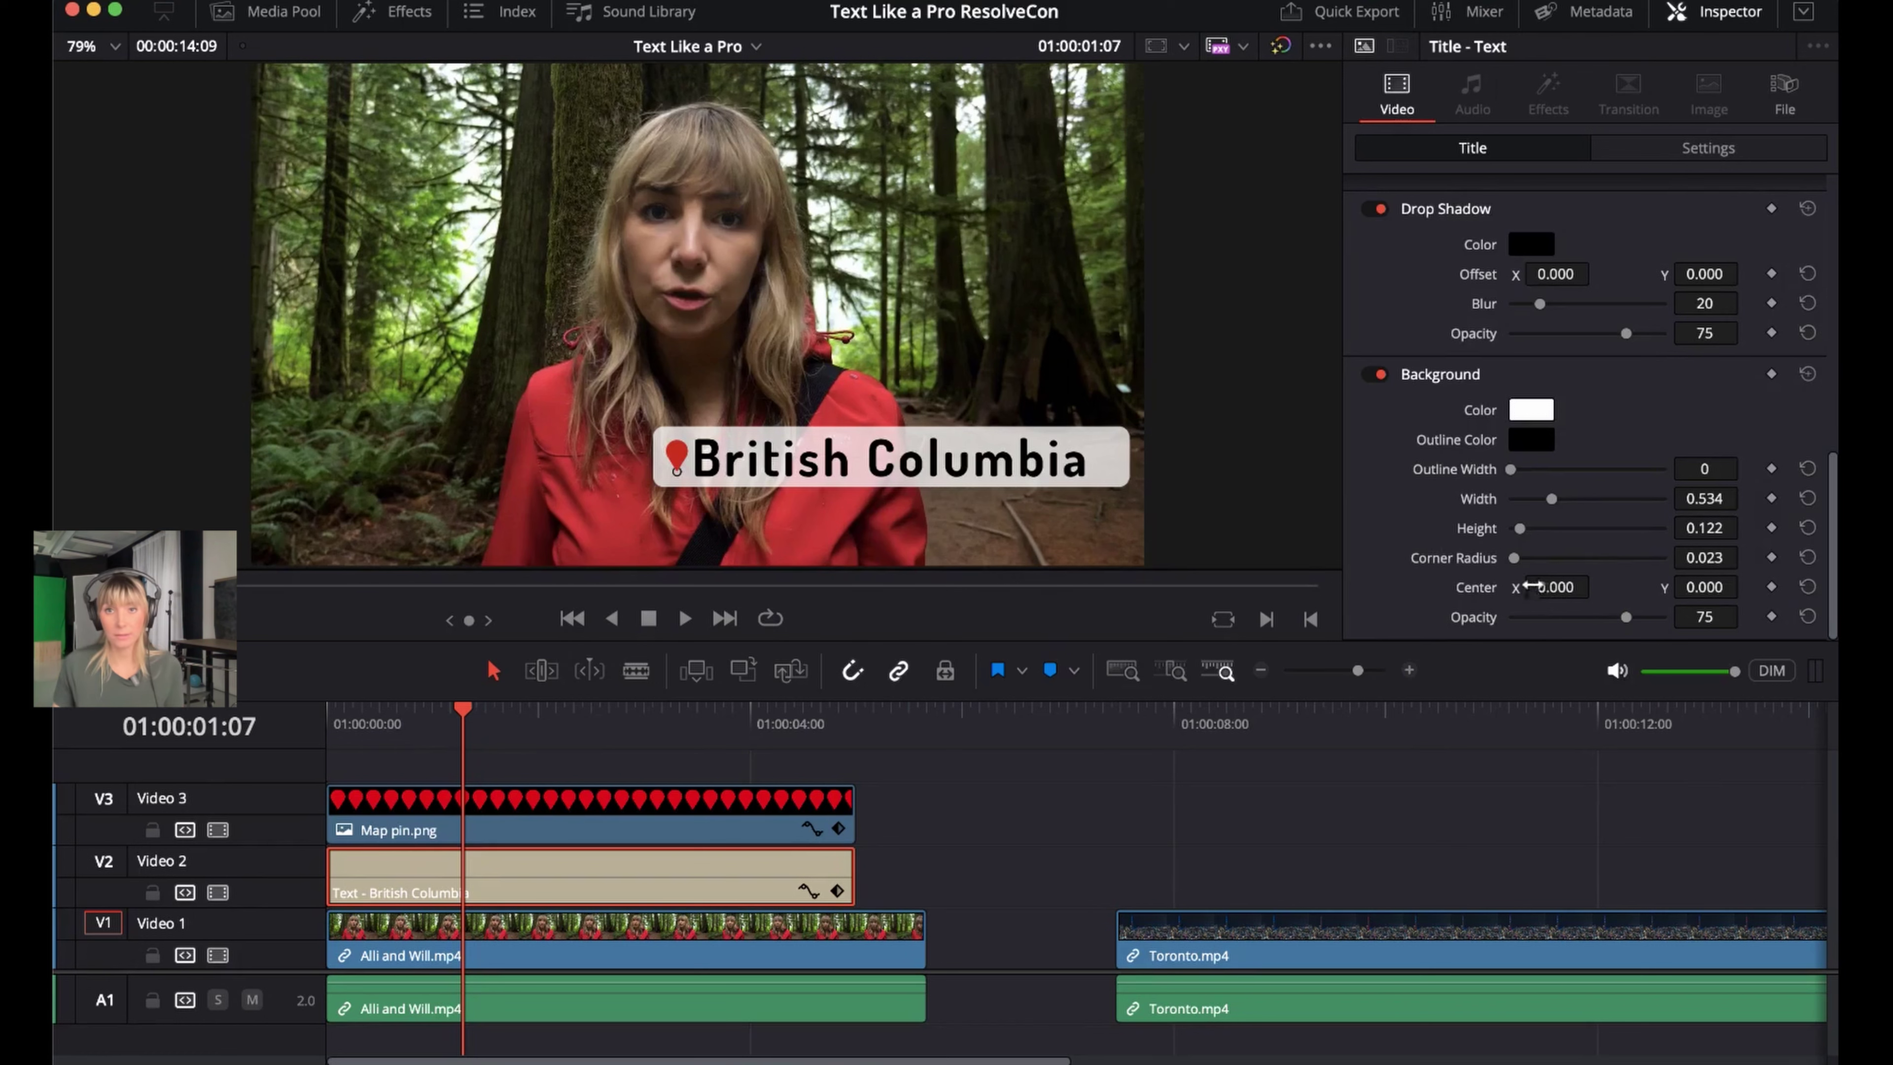
{"action": "left_click_drag", "start_coordinate": [1536, 586], "coordinate": [1507, 586]}
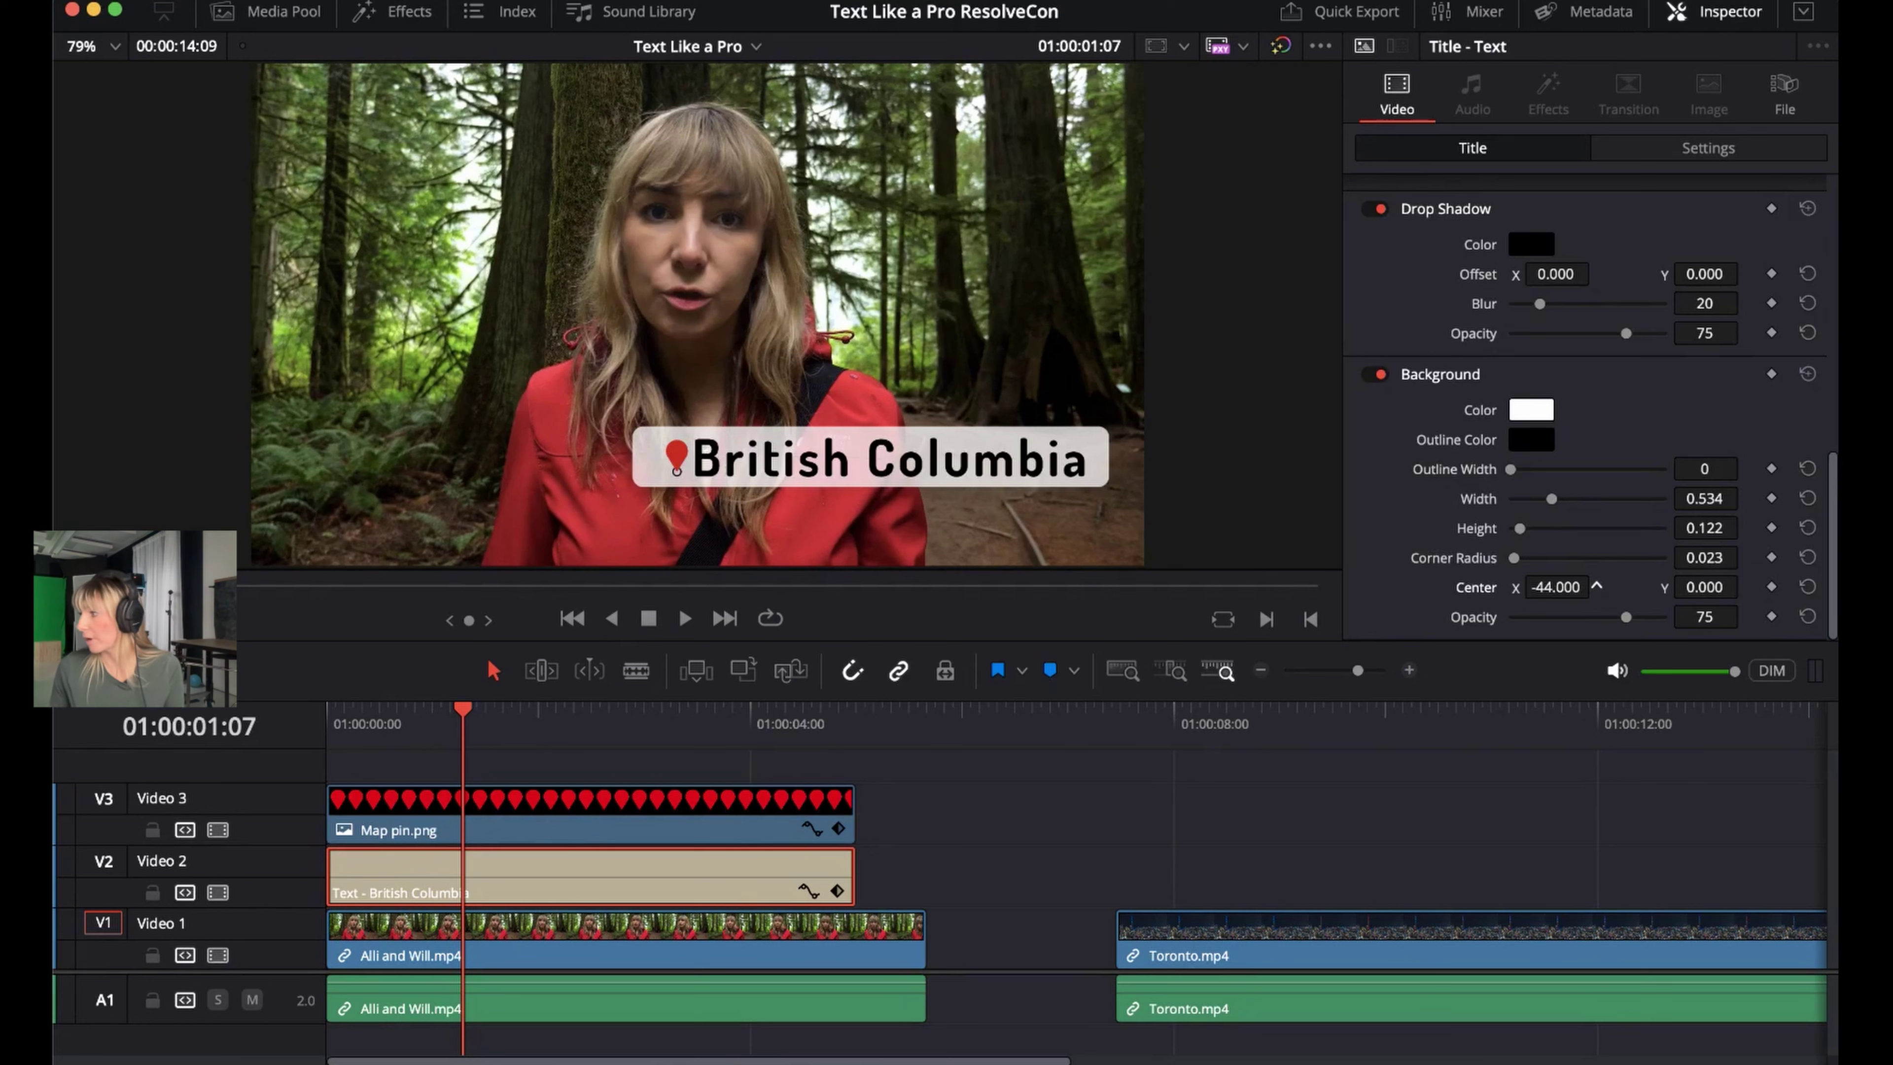
{"action": "left_click_drag", "start_coordinate": [1506, 587], "coordinate": [1503, 587]}
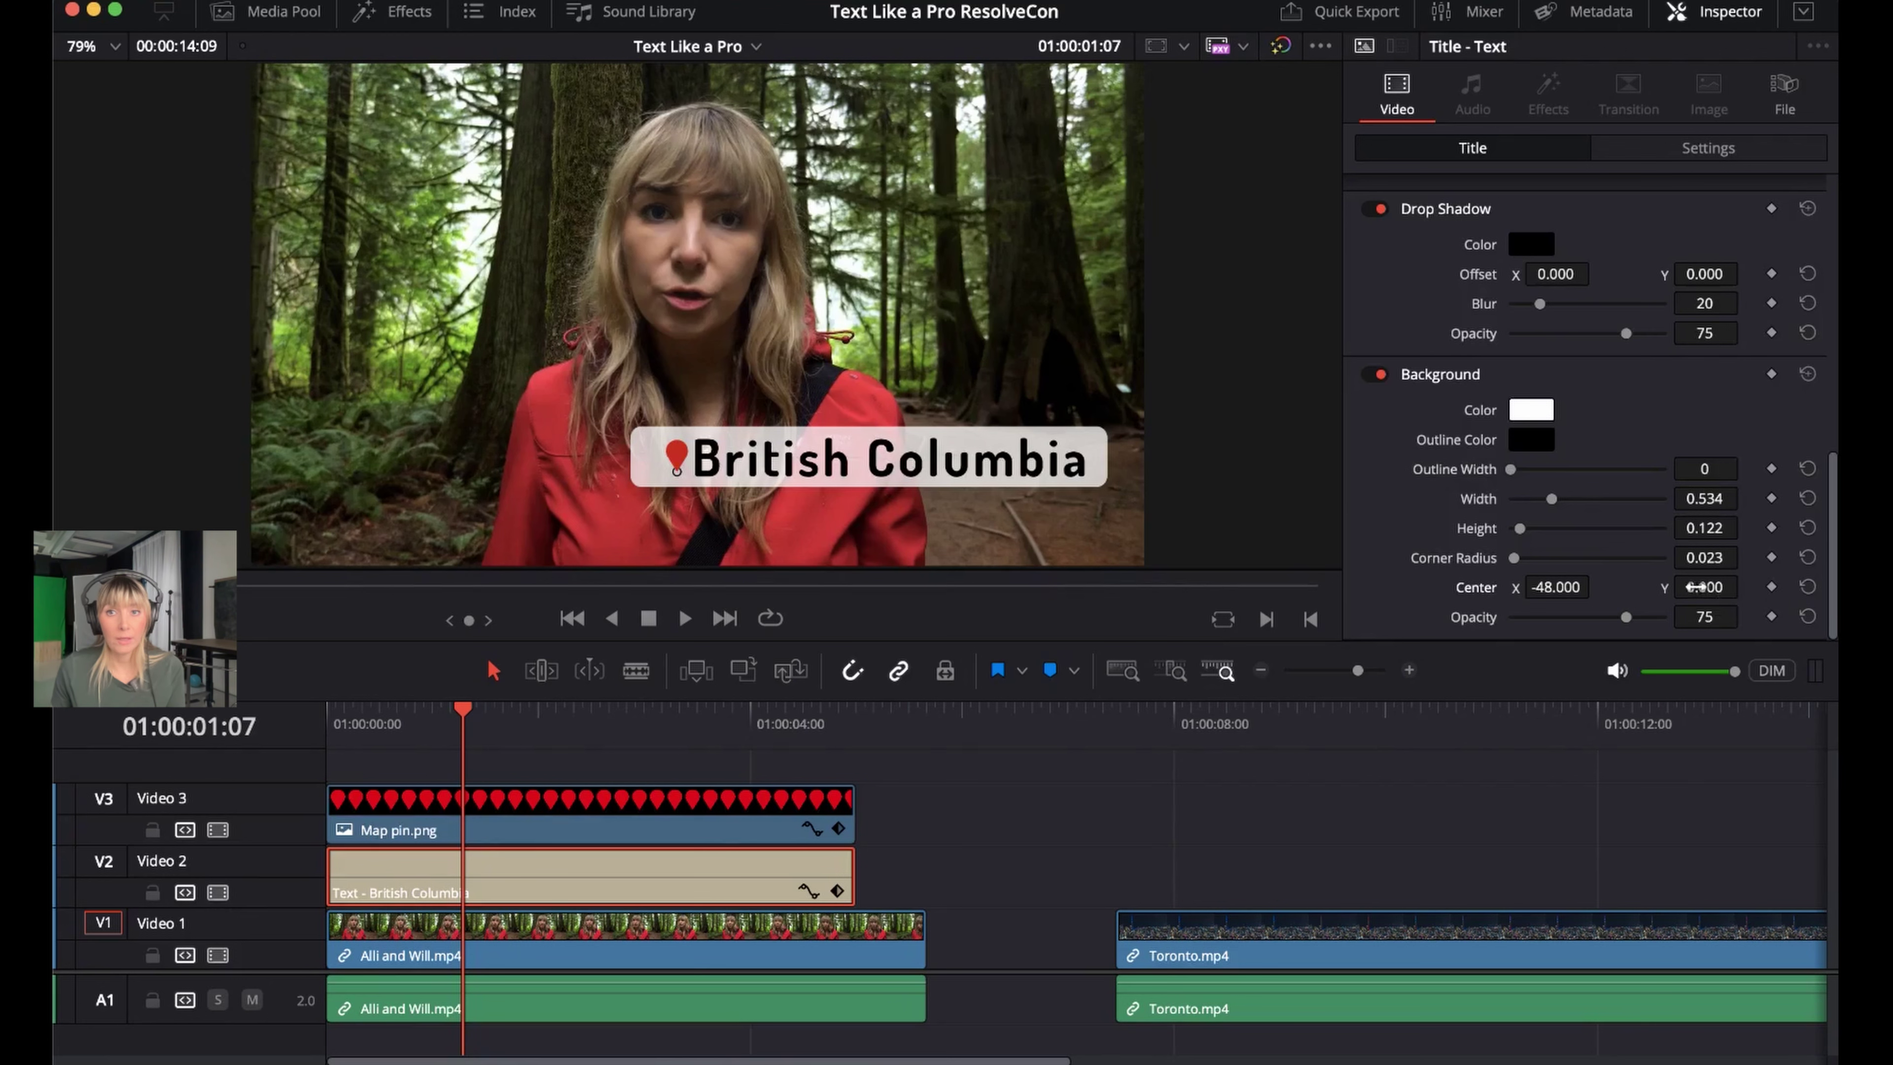
{"action": "left_click_drag", "start_coordinate": [1705, 586], "coordinate": [1745, 586]}
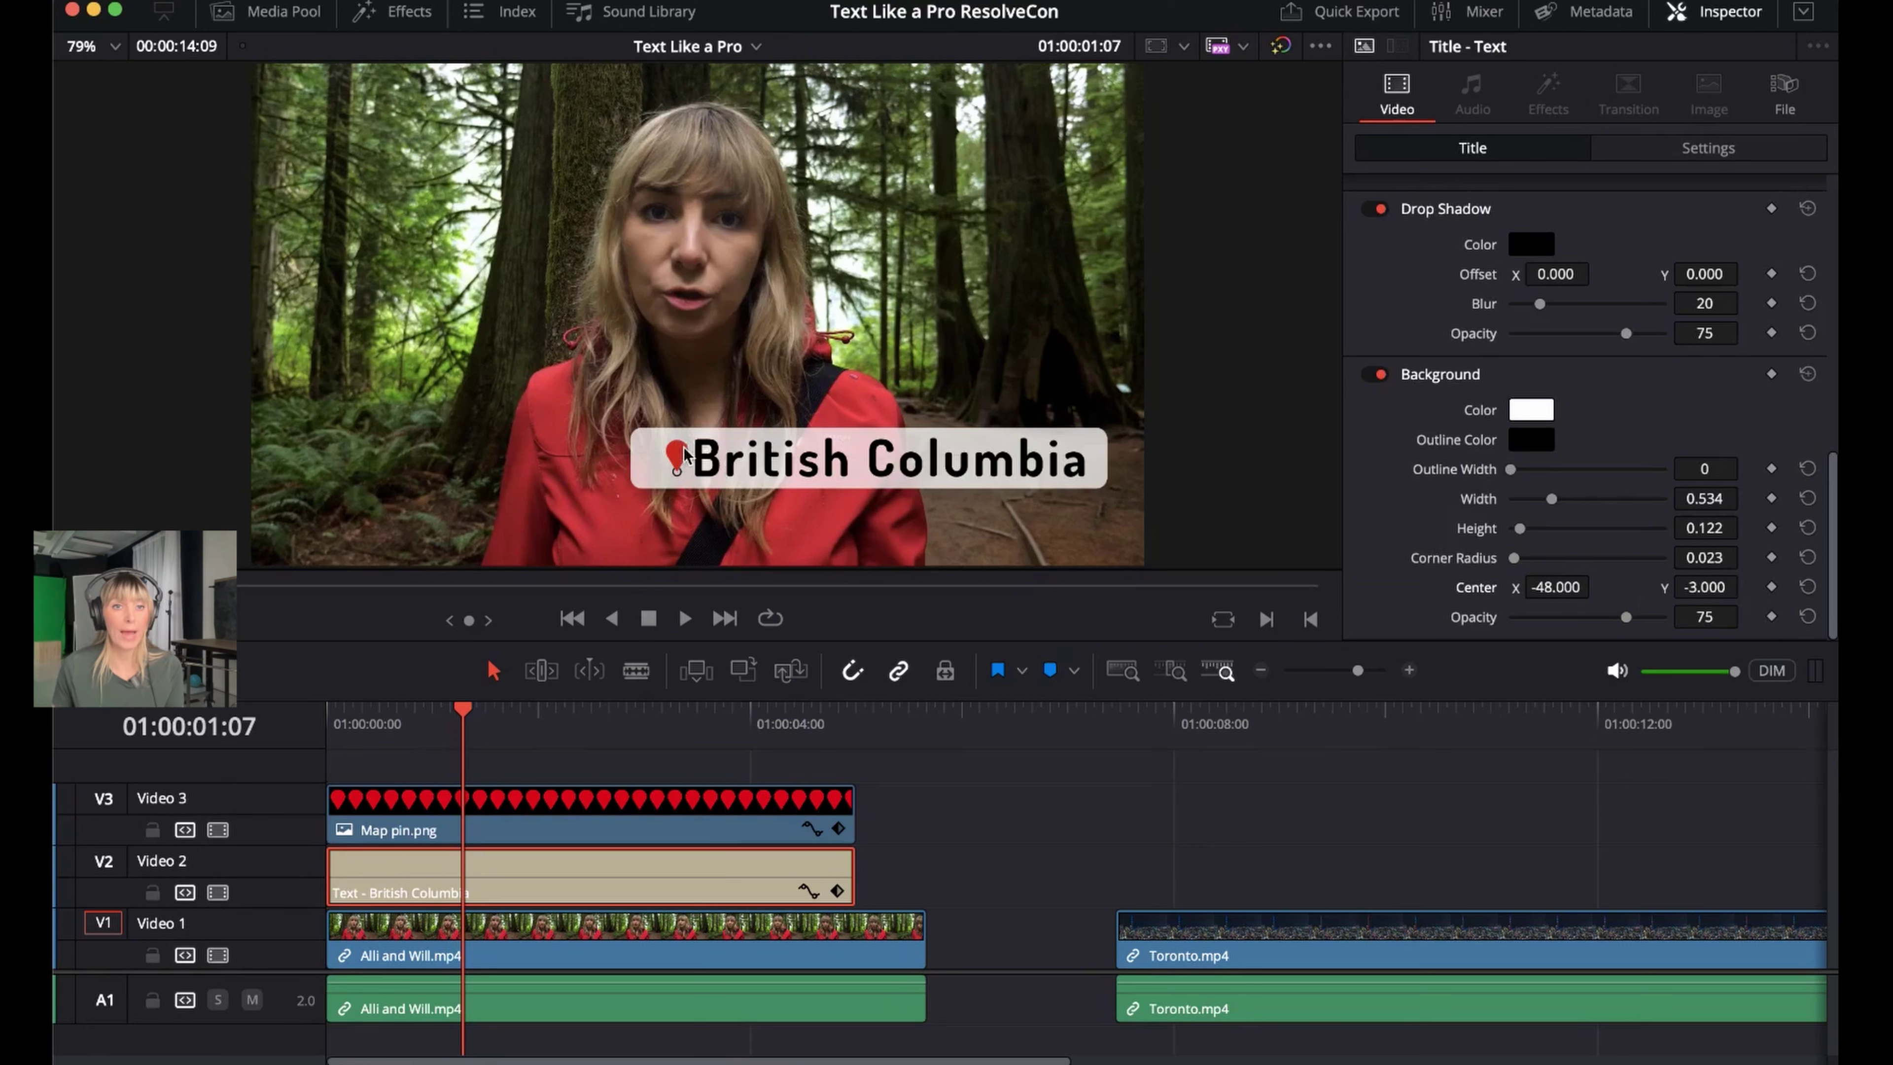
Set the map pin's X position to -176 to leave space before the title text
{"action": "left_click", "coordinate": [664, 827]}
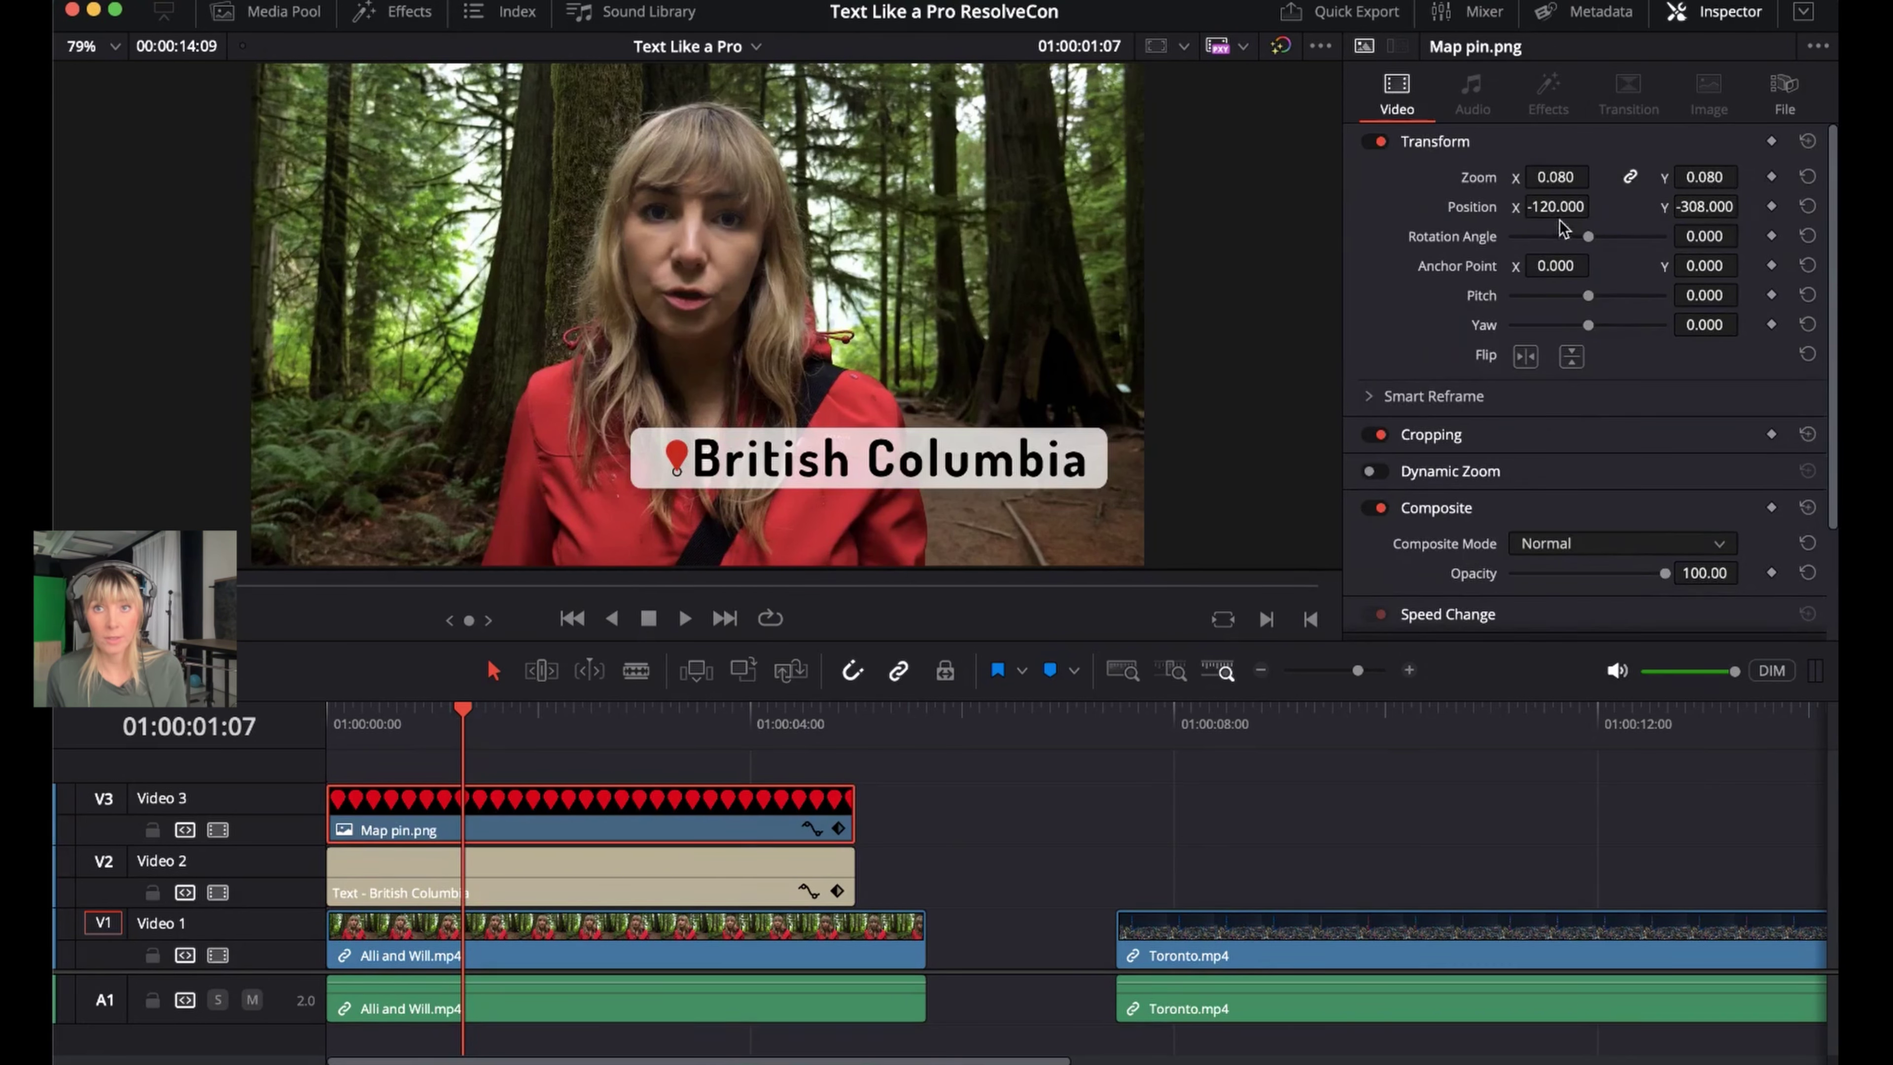
{"action": "left_click_drag", "start_coordinate": [1556, 206], "coordinate": [1526, 207]}
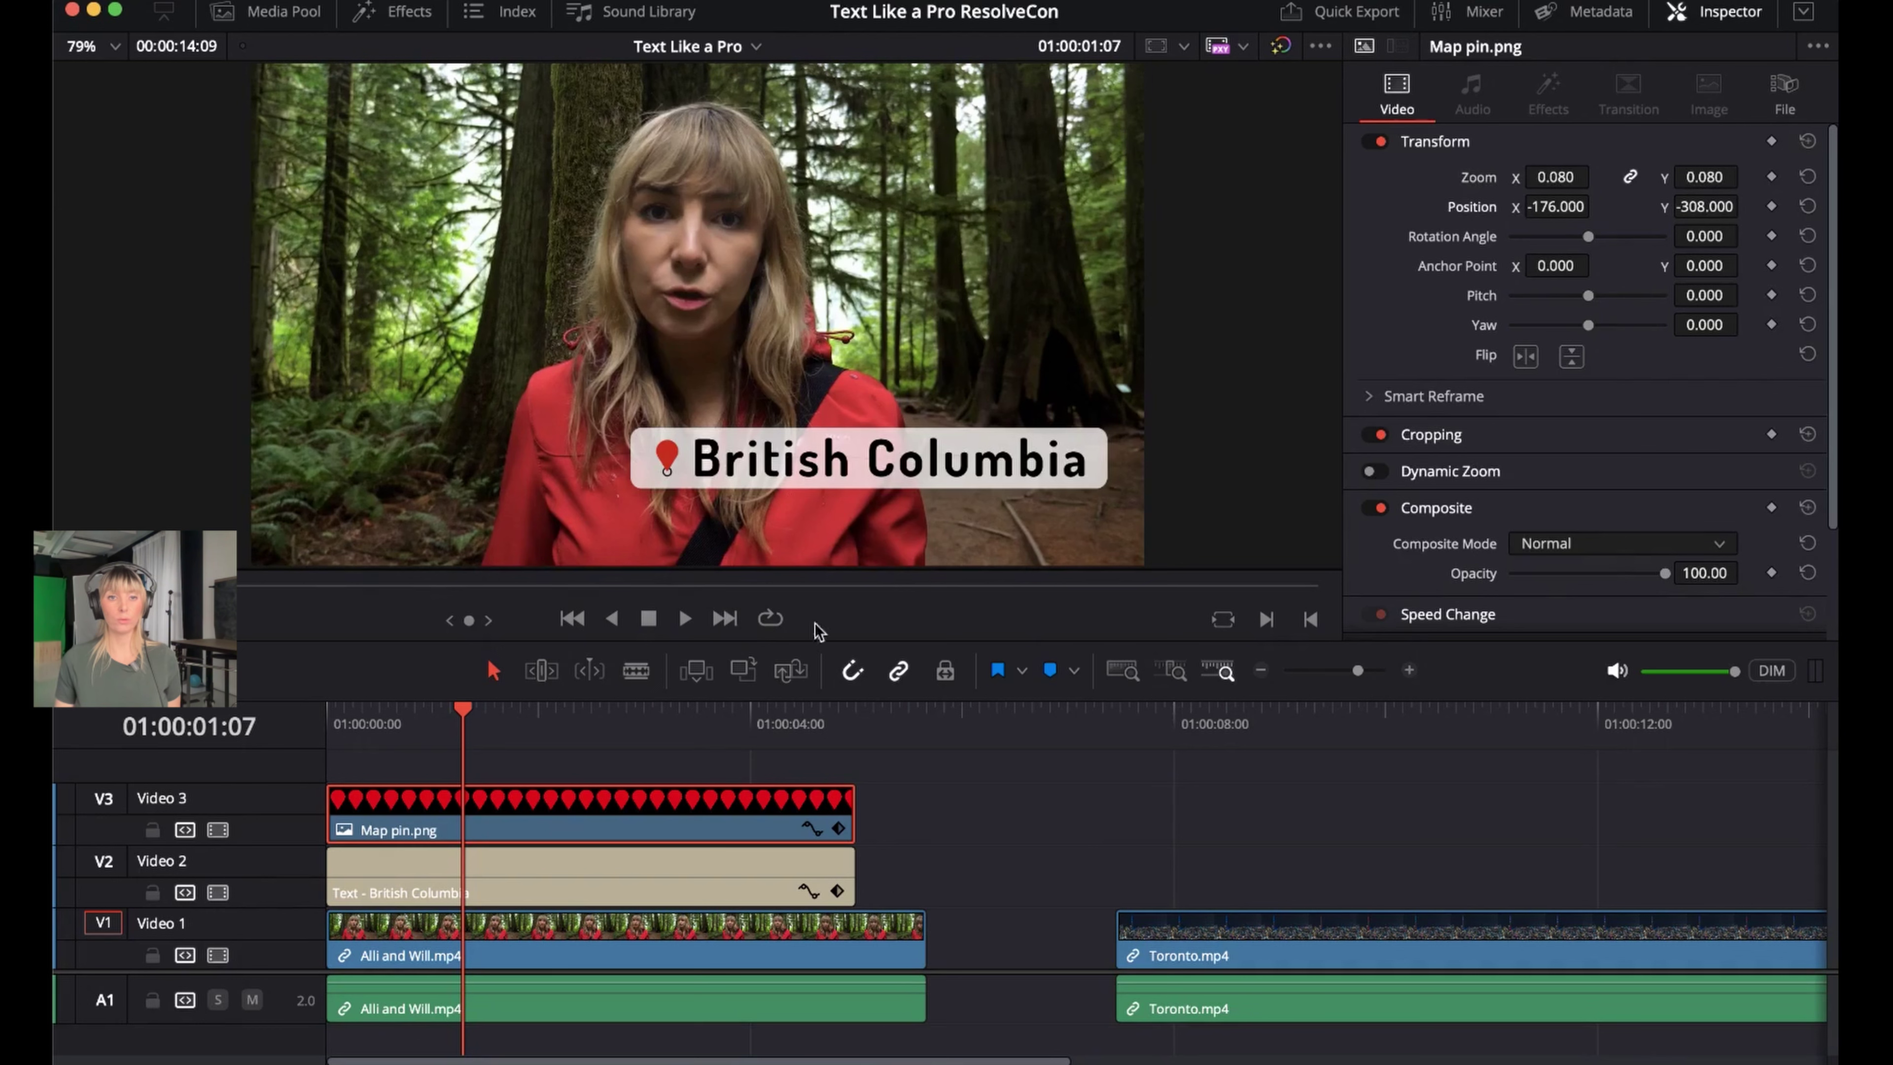
Combine the map pin and British Columbia title clips into a compound clip named Location Tag and scale it to a zoom of 0.750
{"action": "left_click", "coordinate": [932, 800]}
{"action": "left_click_drag", "start_coordinate": [931, 794], "coordinate": [703, 878]}
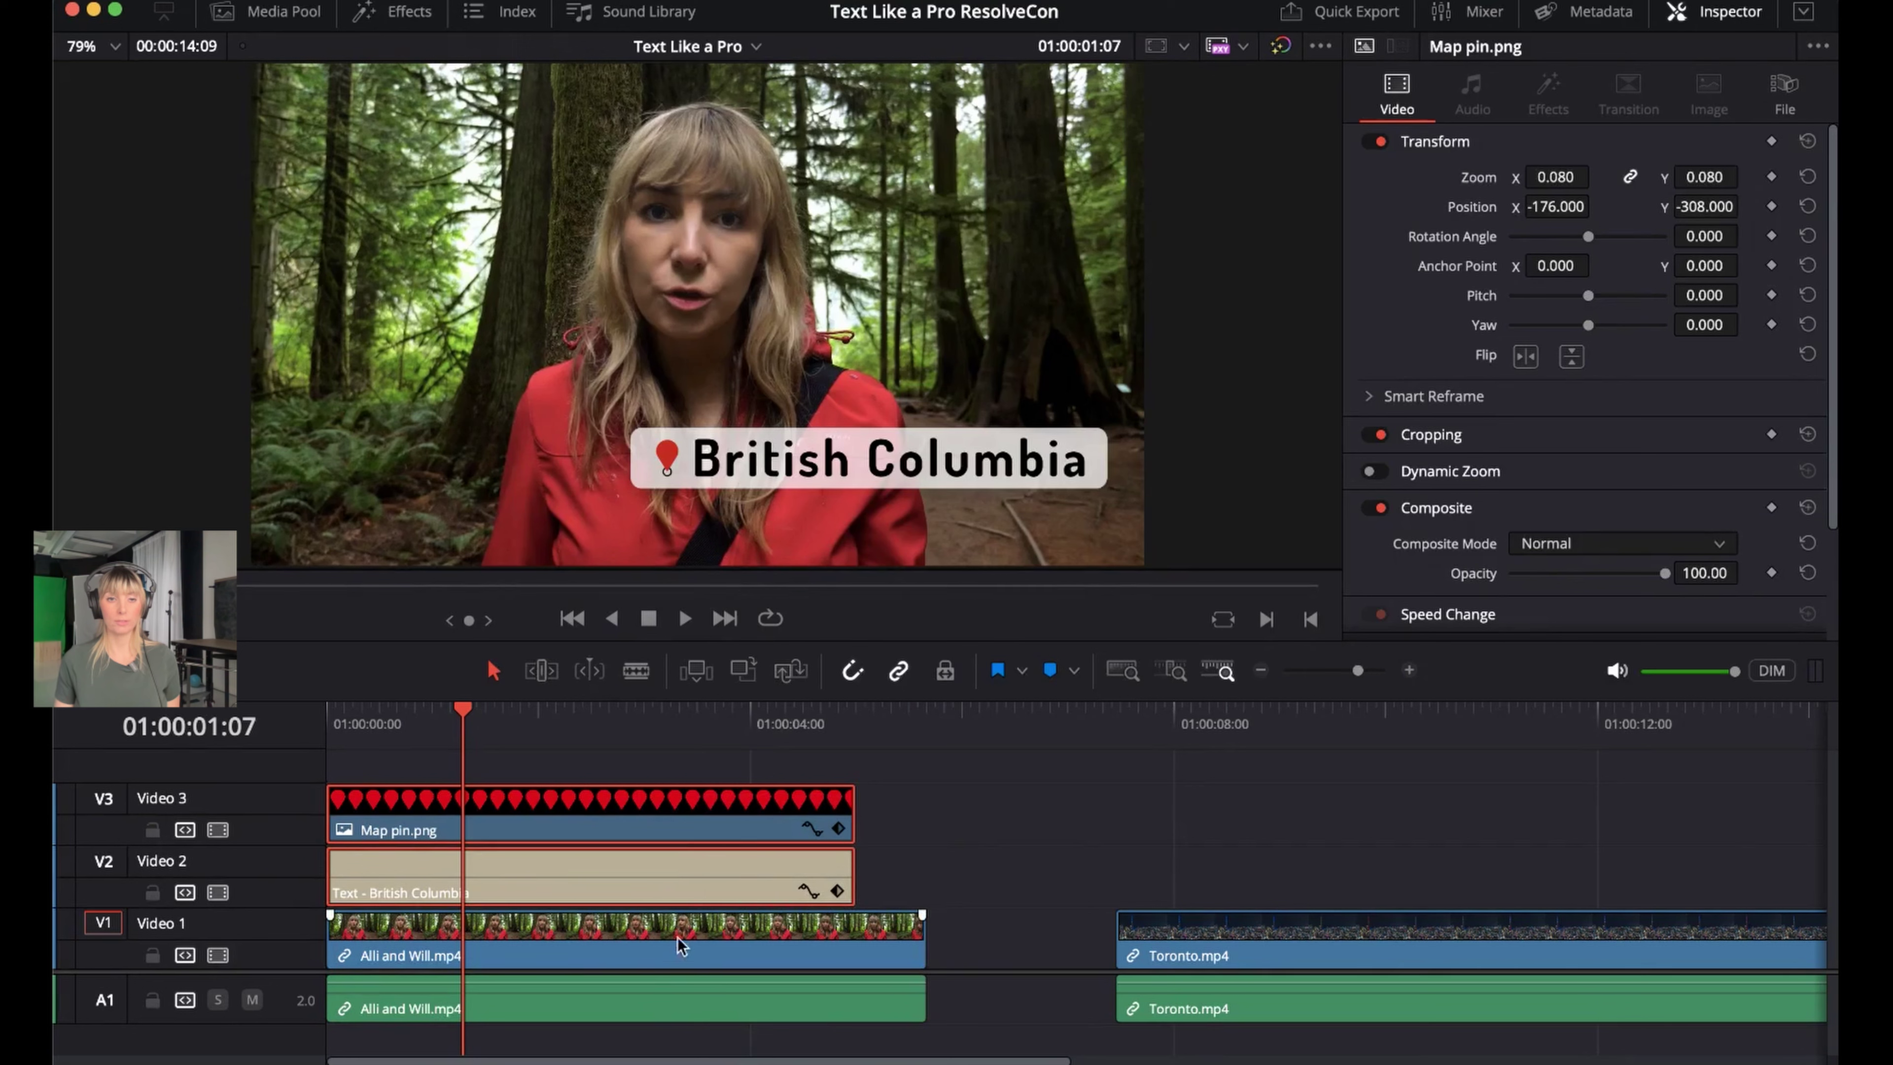
{"action": "right_click", "coordinate": [707, 817]}
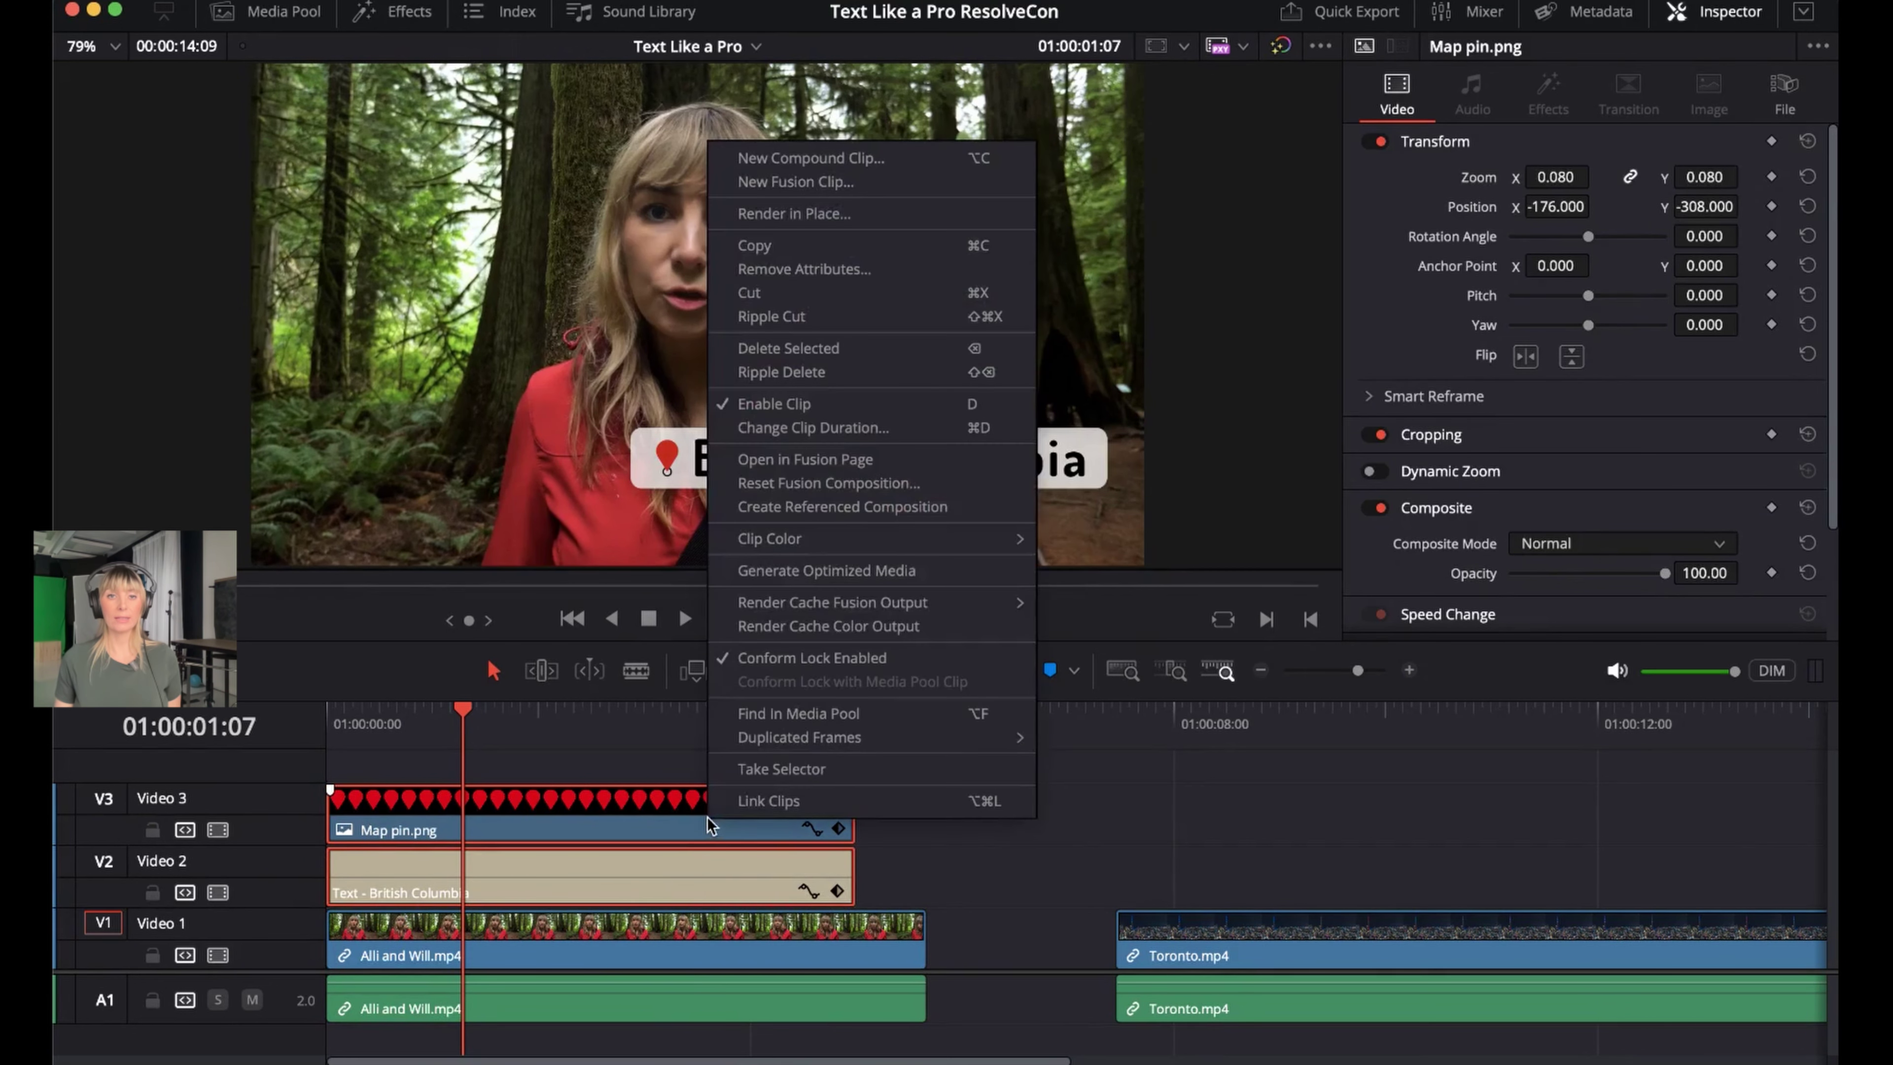
{"action": "left_click", "coordinate": [904, 164]}
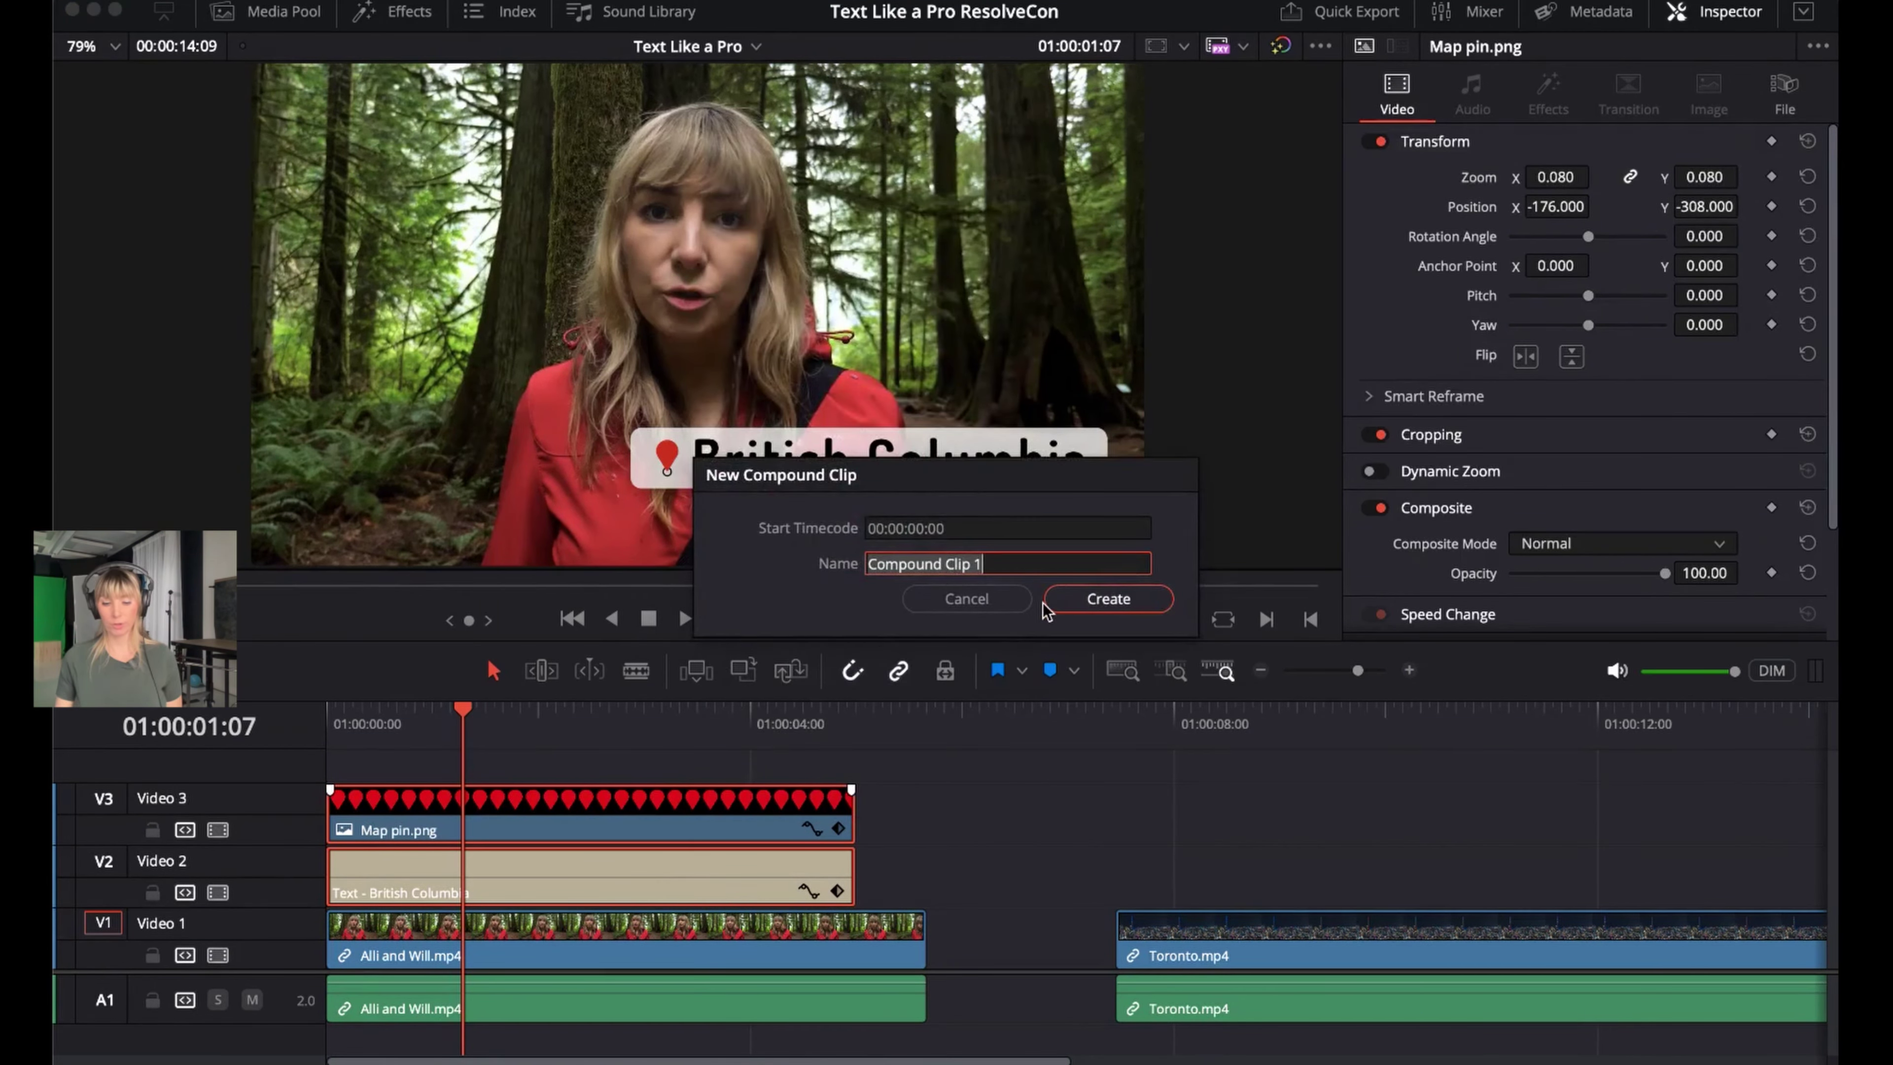
{"action": "type", "text": "Location Tag"}
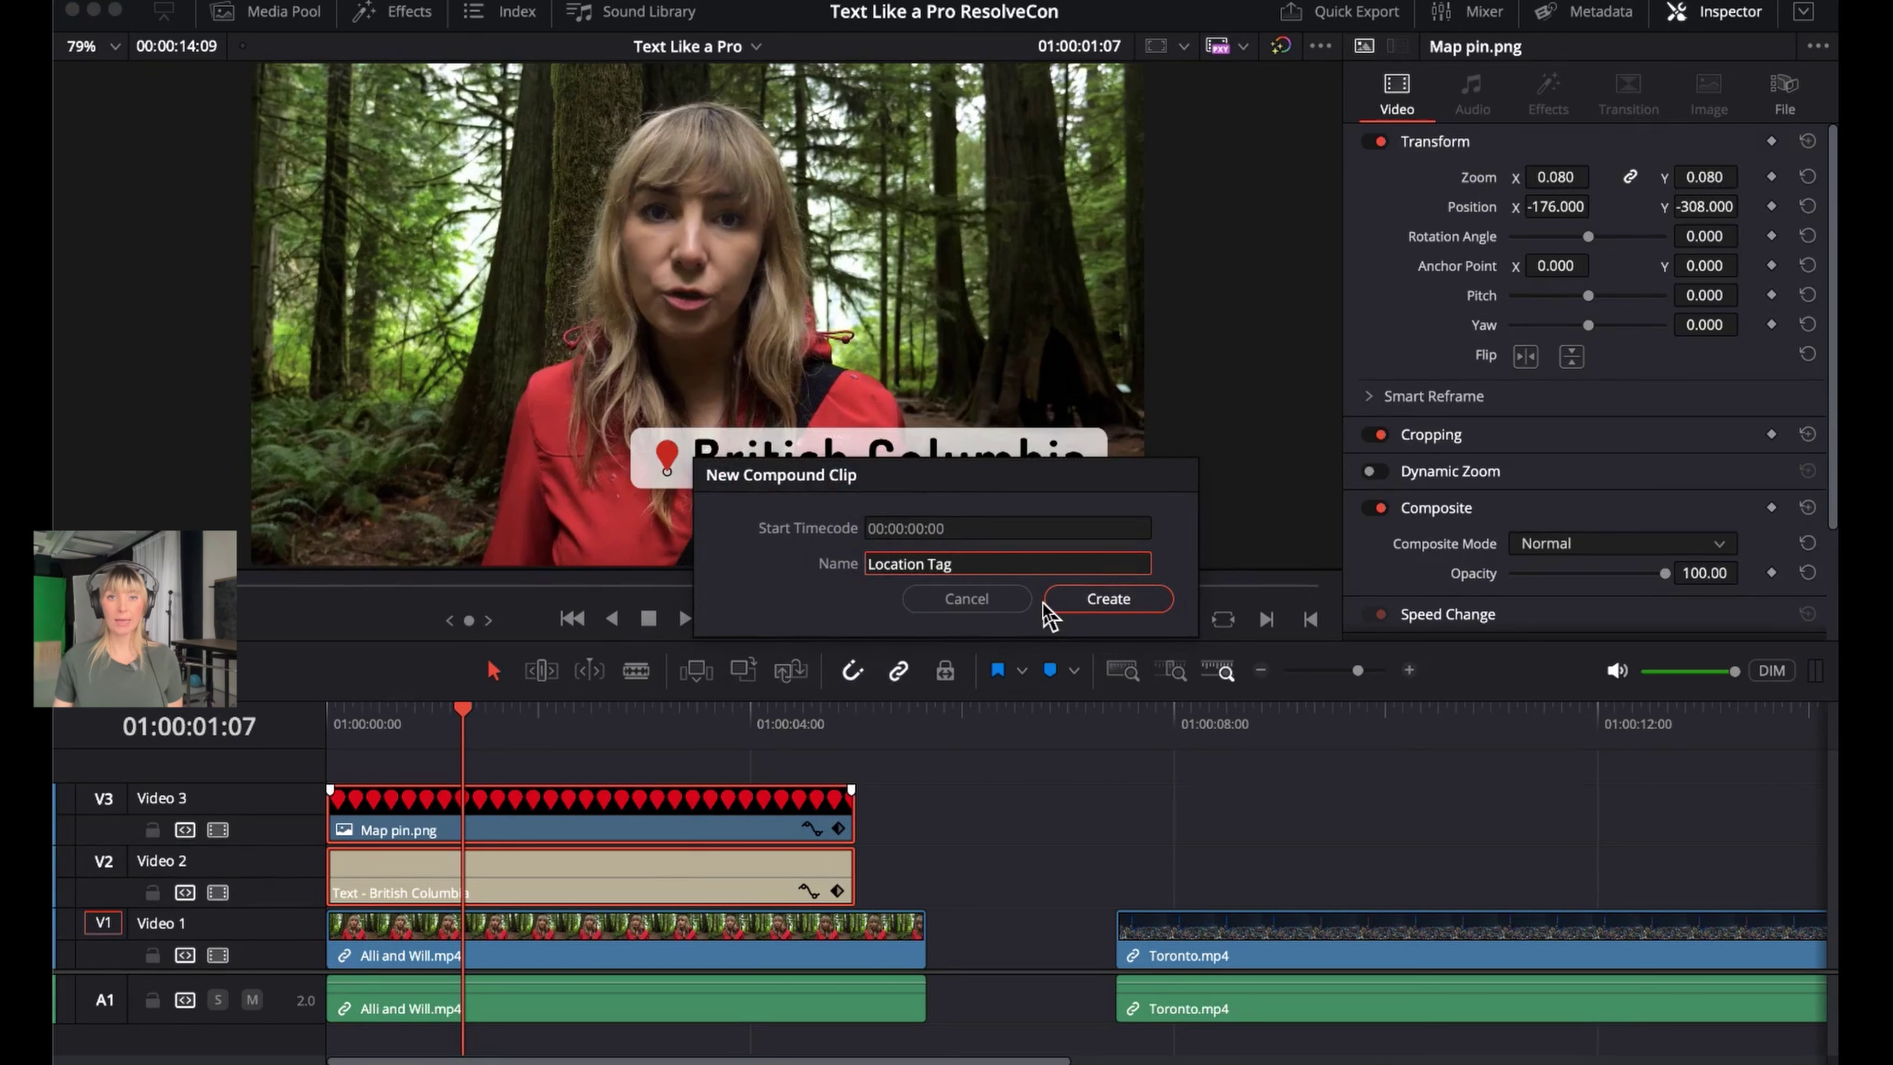
{"action": "left_click", "coordinate": [1088, 597]}
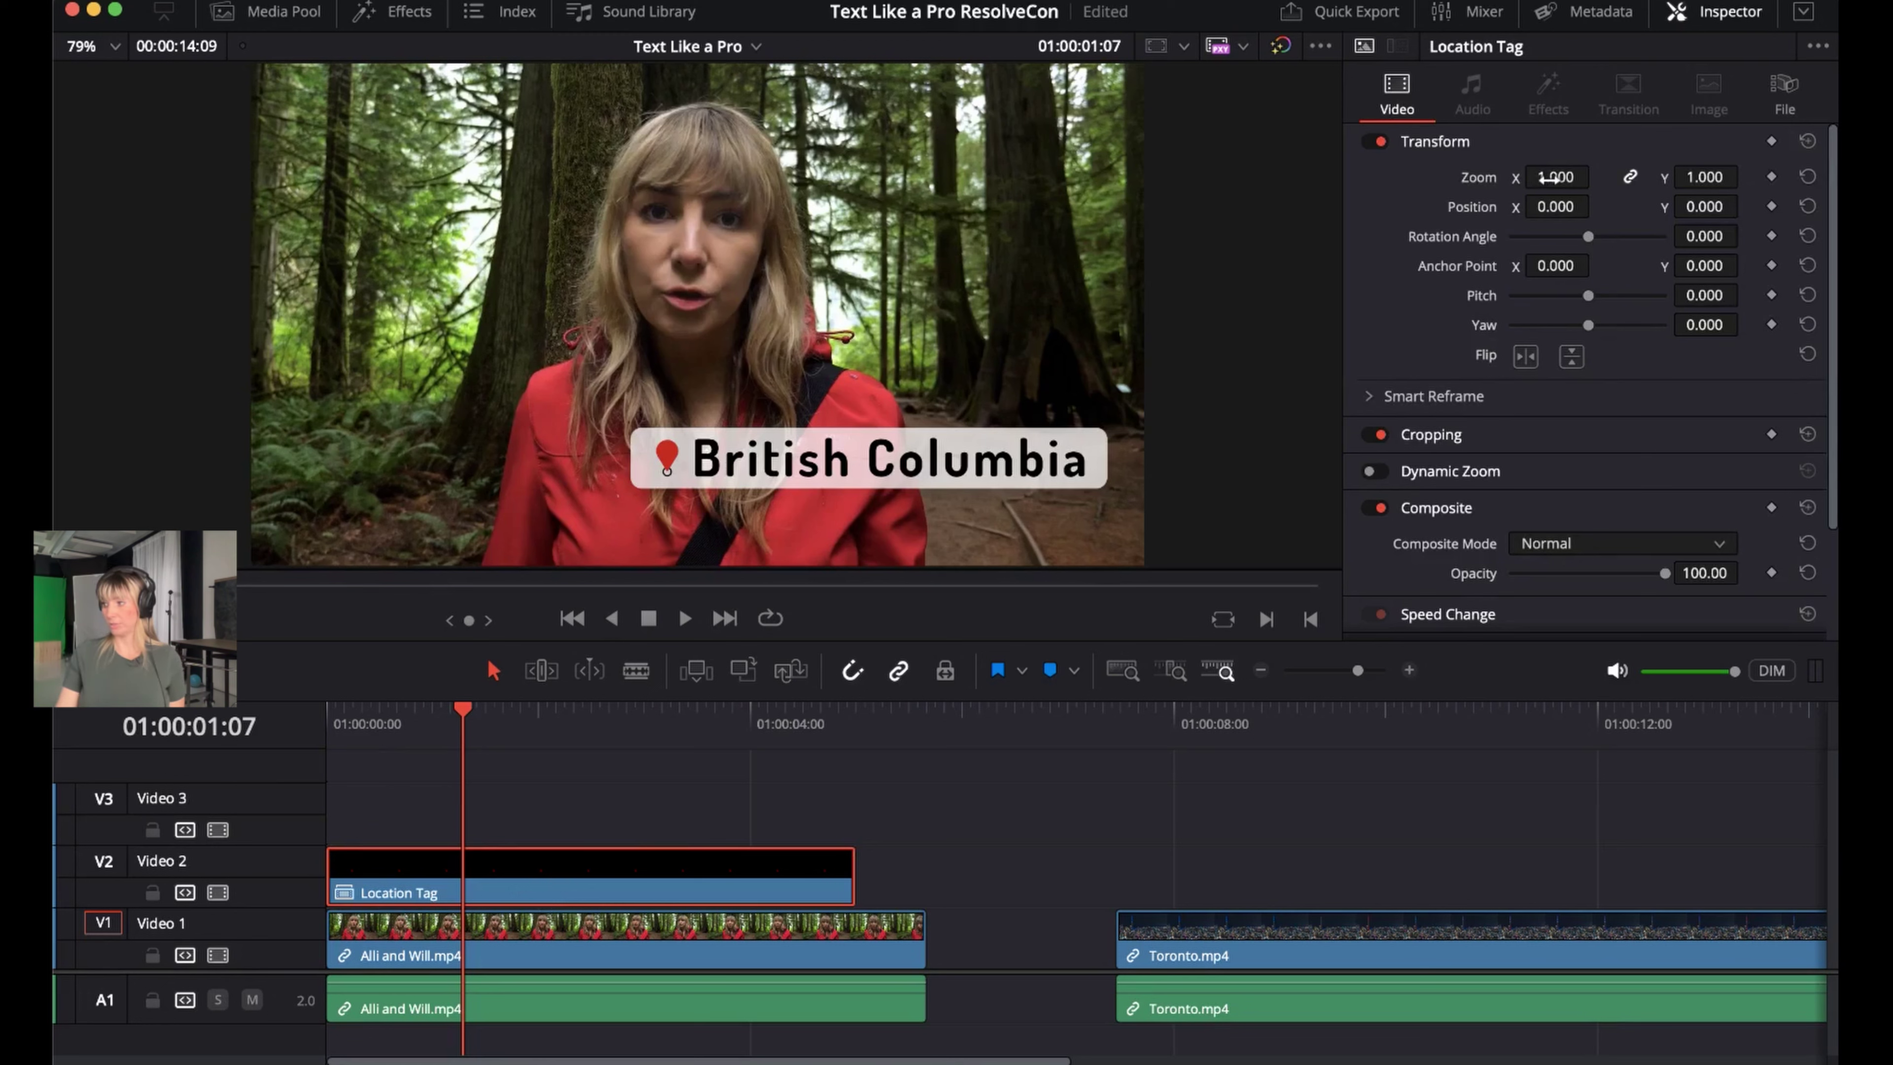
{"action": "left_click_drag", "start_coordinate": [1561, 176], "coordinate": [1499, 176]}
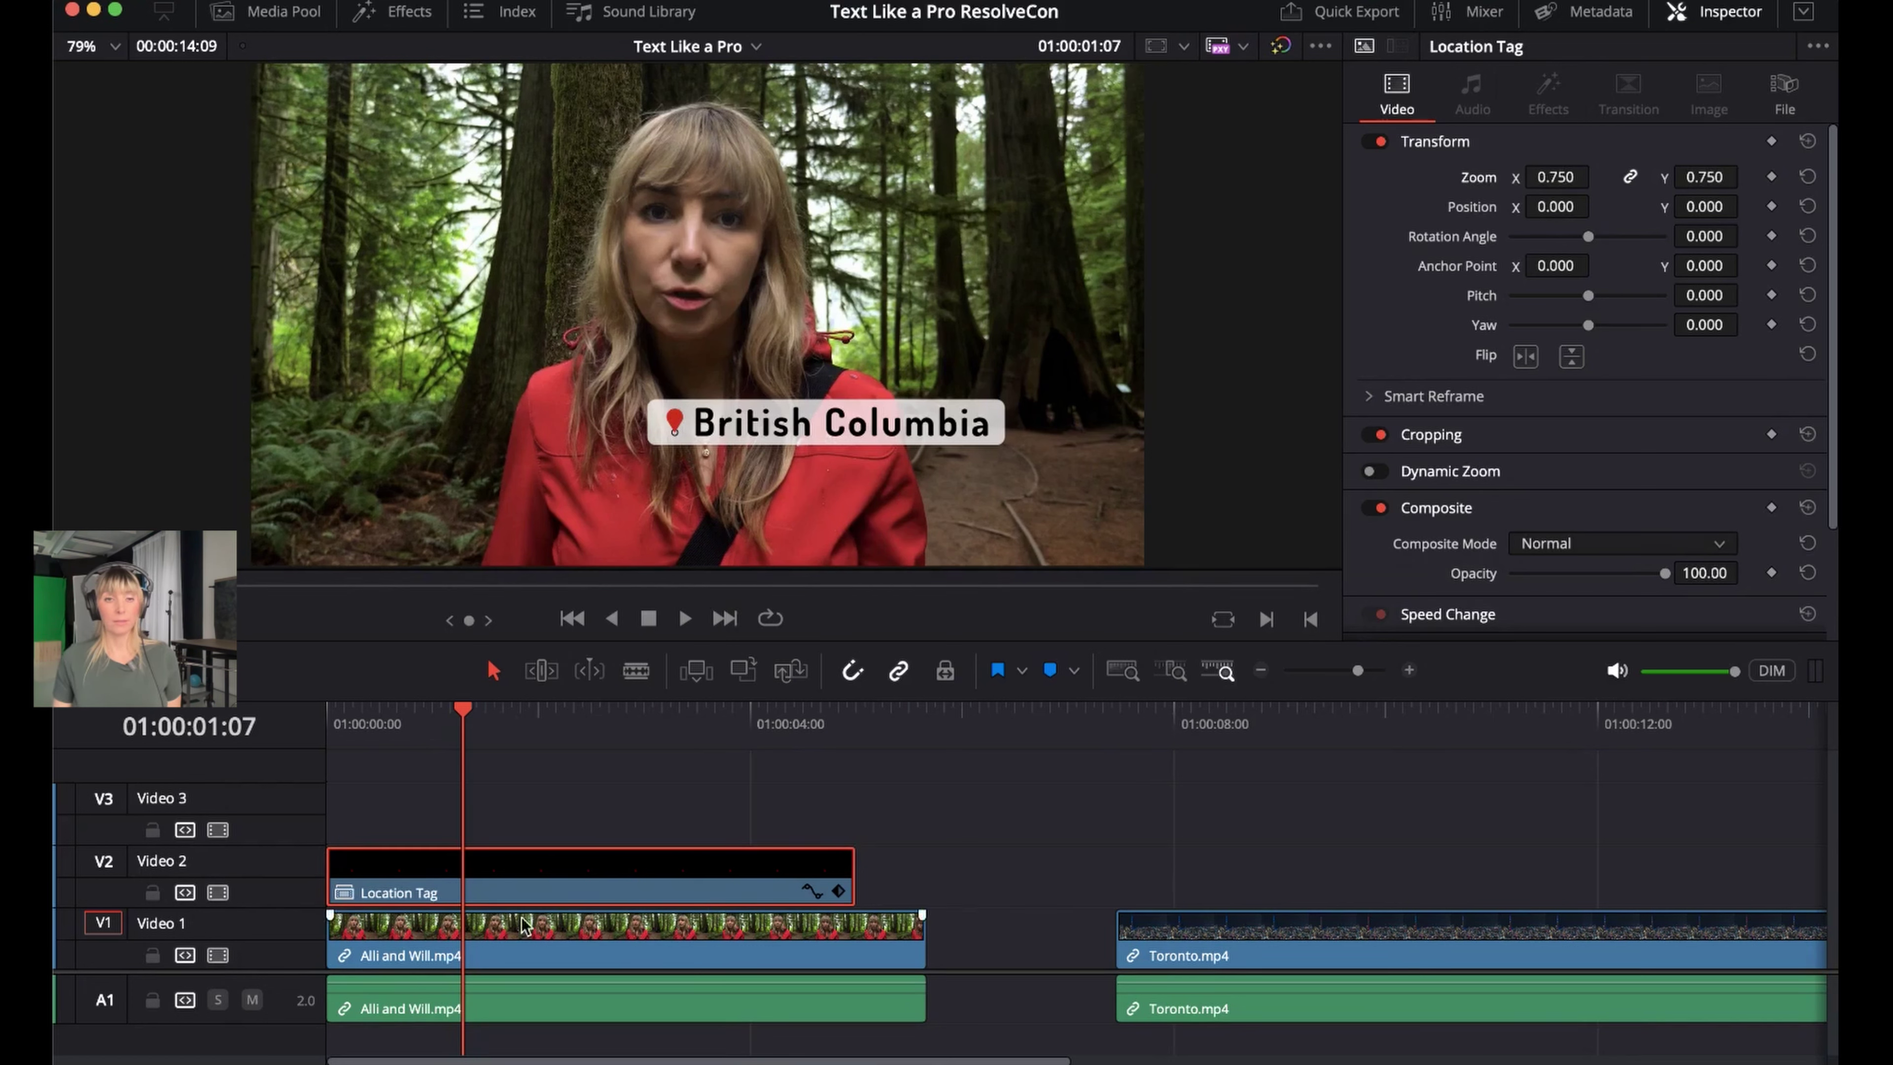
Open the Location Tag compound clip in its own timeline and scrub through its map pin and title layers
{"action": "right_click", "coordinate": [510, 874]}
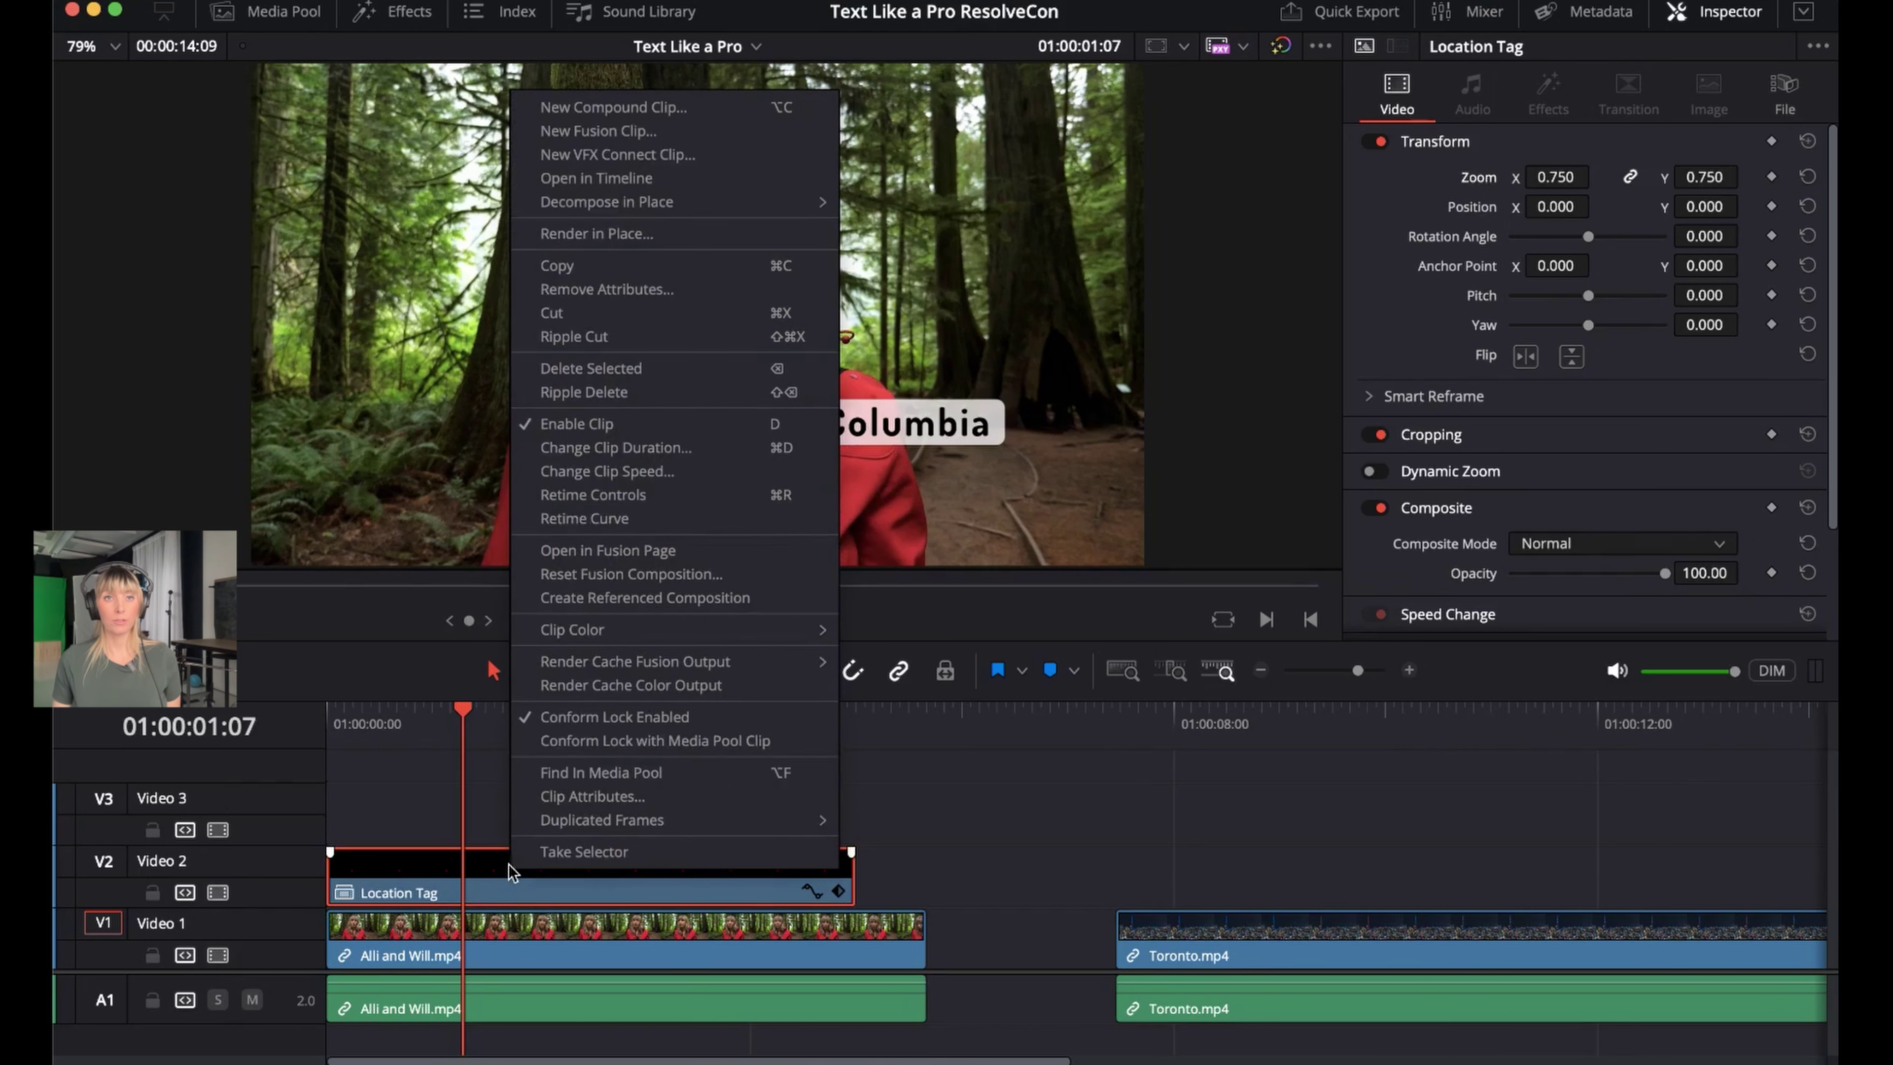
{"action": "left_click", "coordinate": [605, 183]}
{"action": "left_click_drag", "start_coordinate": [486, 719], "coordinate": [543, 740]}
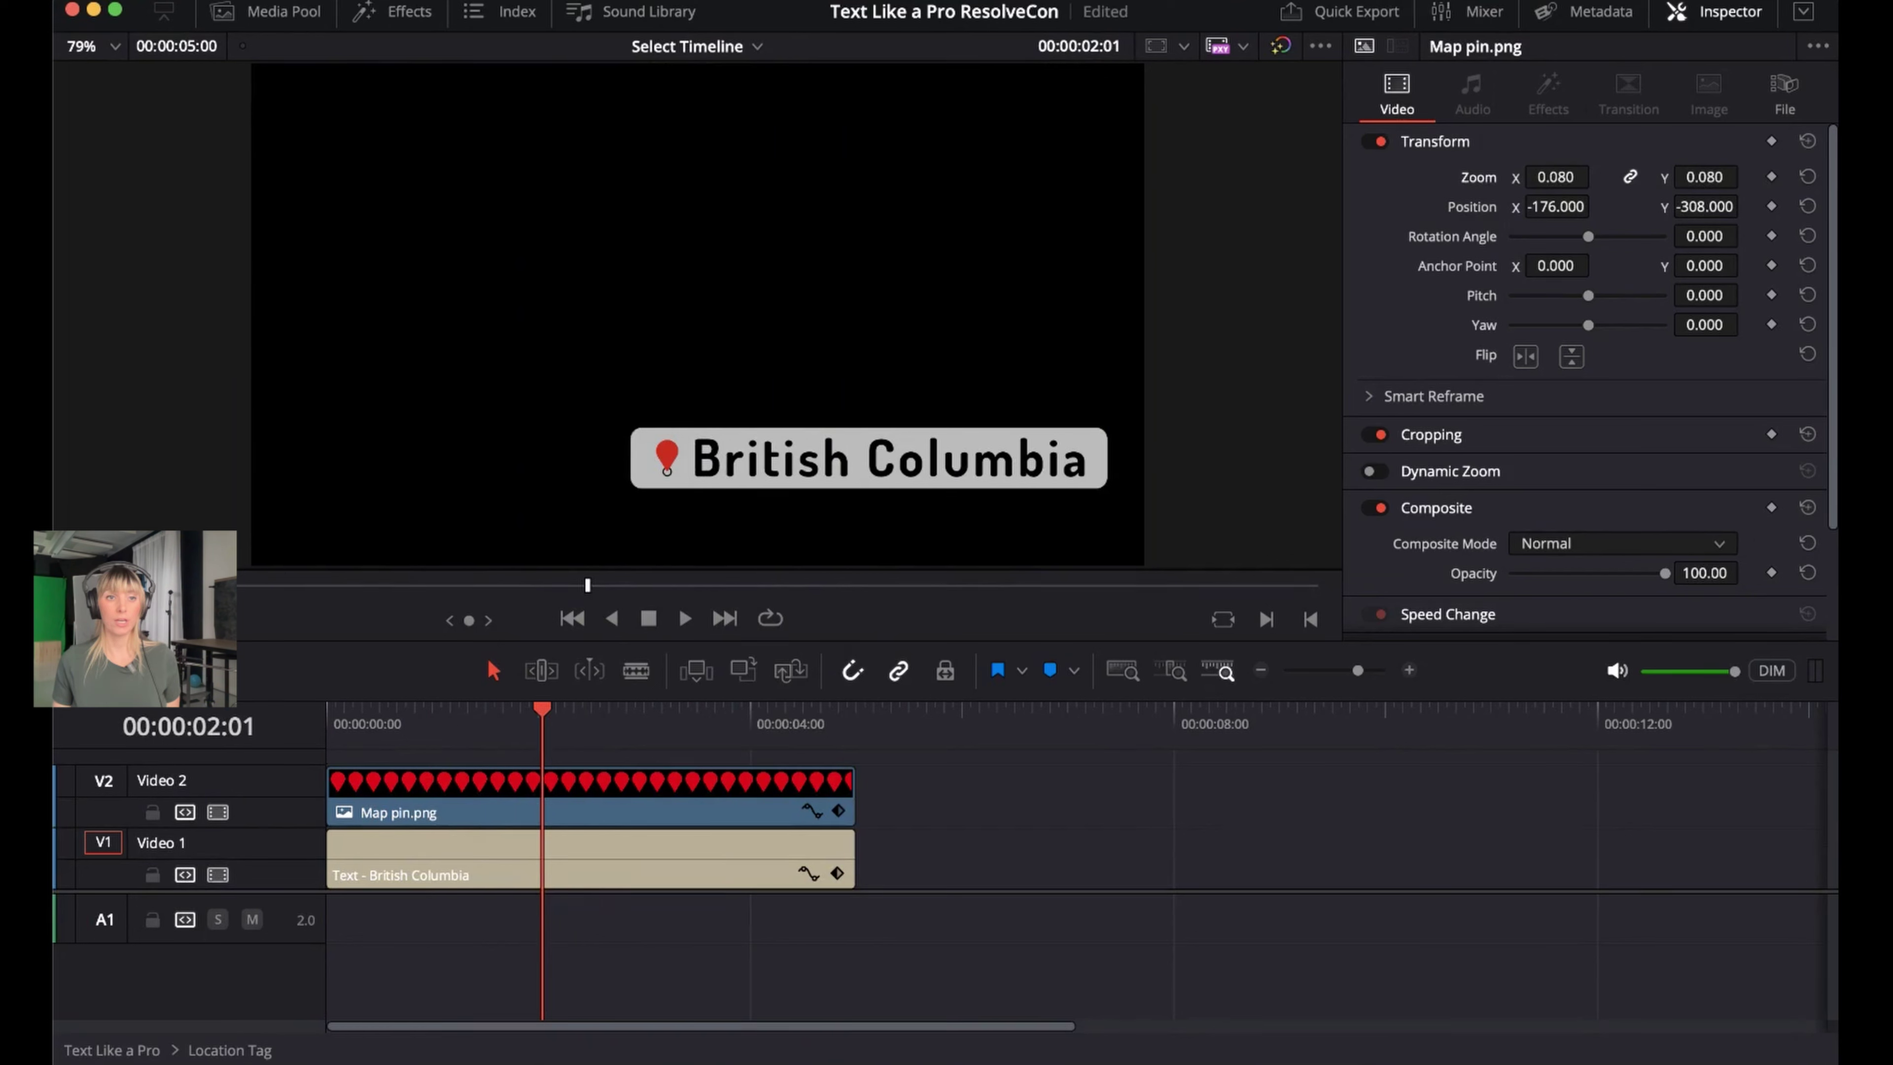
Enable stacked timelines and open the Text Like a Pro timeline from the media pool beside the Location Tag timeline
{"action": "left_click", "coordinate": [82, 669]}
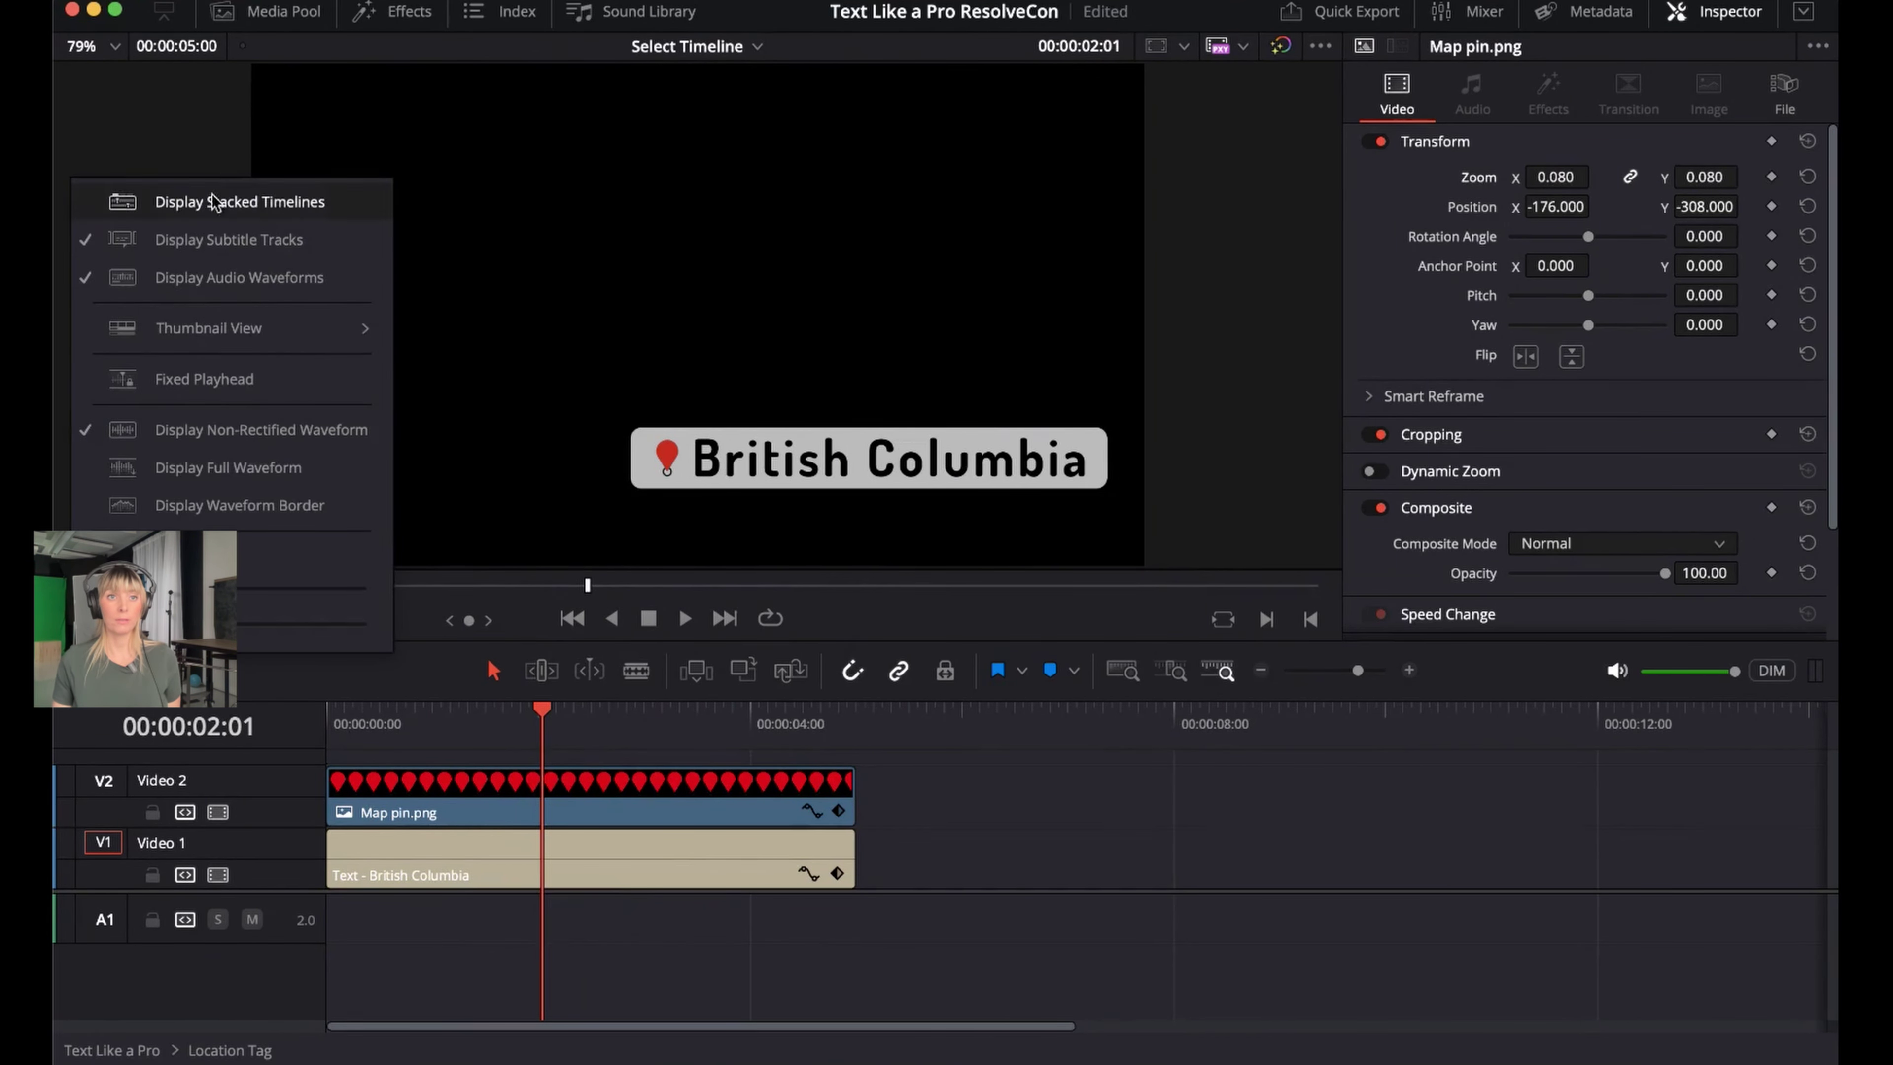
{"action": "left_click", "coordinate": [214, 210]}
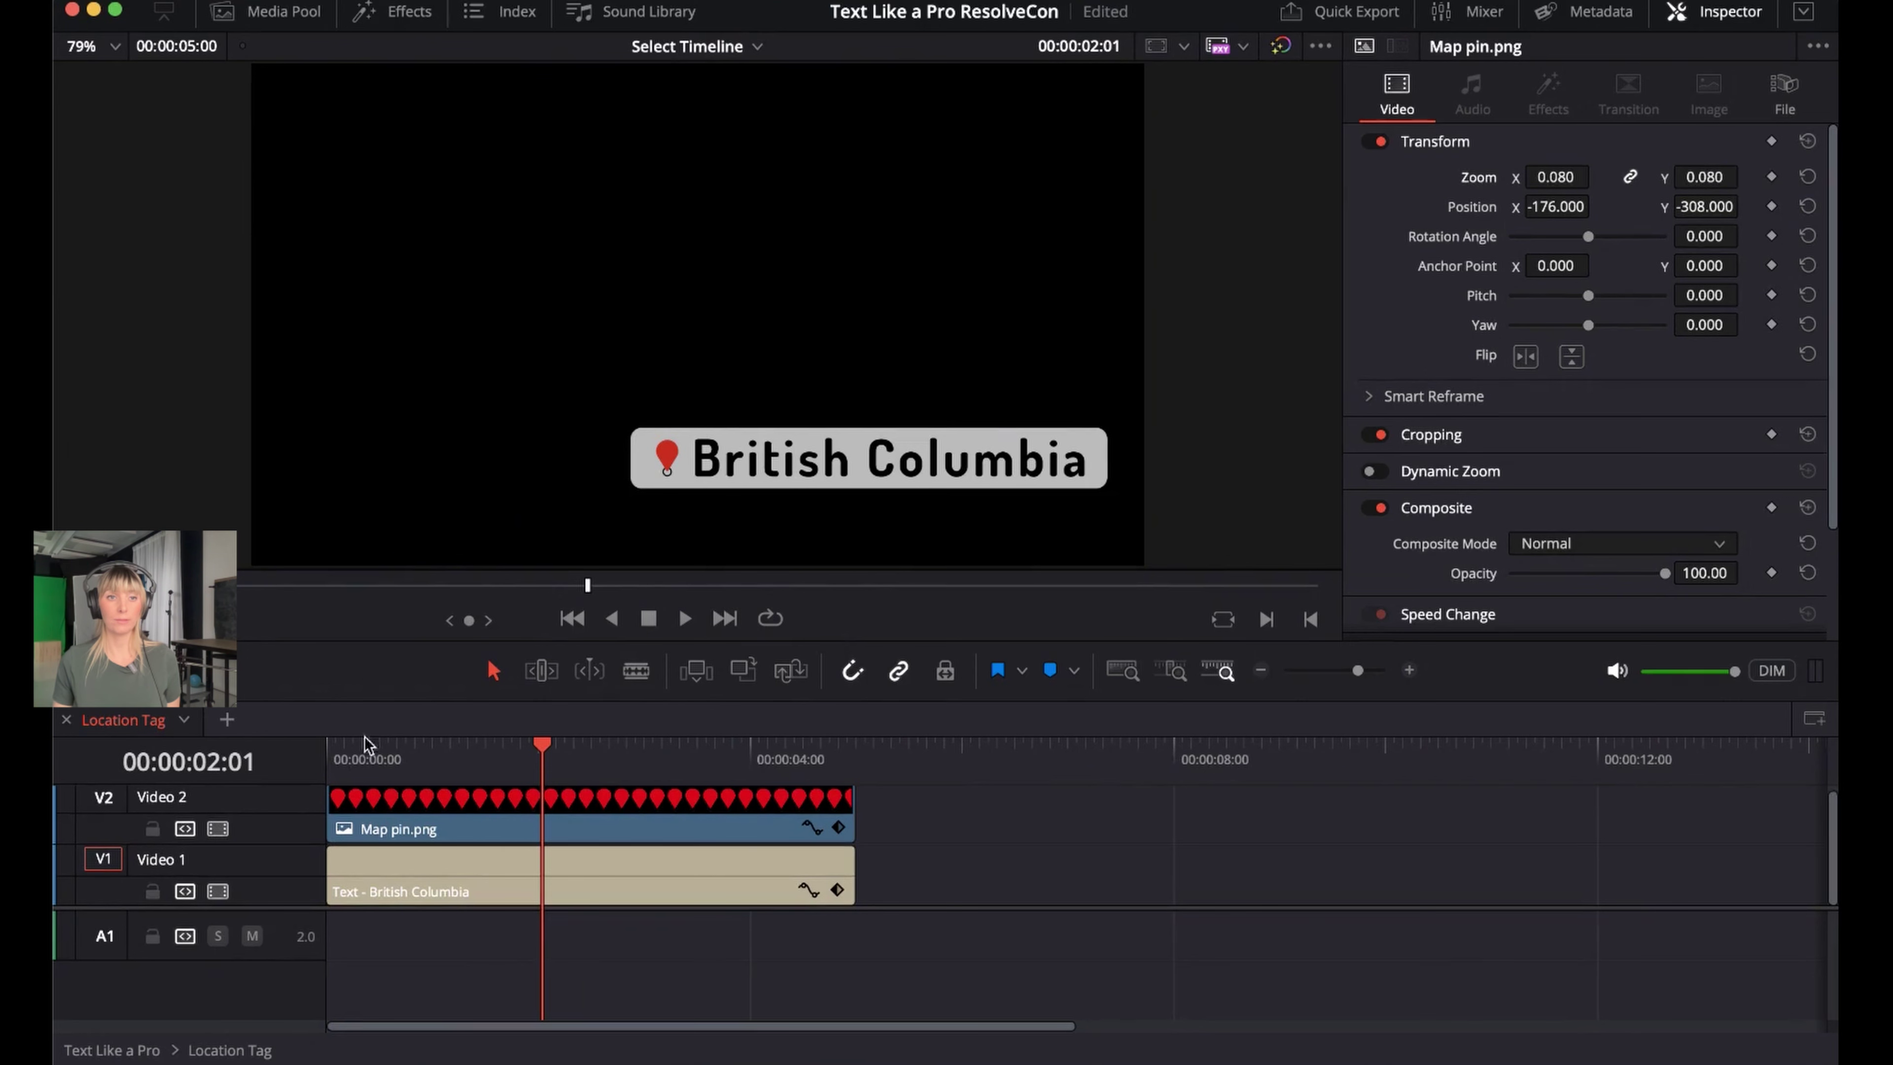
{"action": "left_click", "coordinate": [258, 12]}
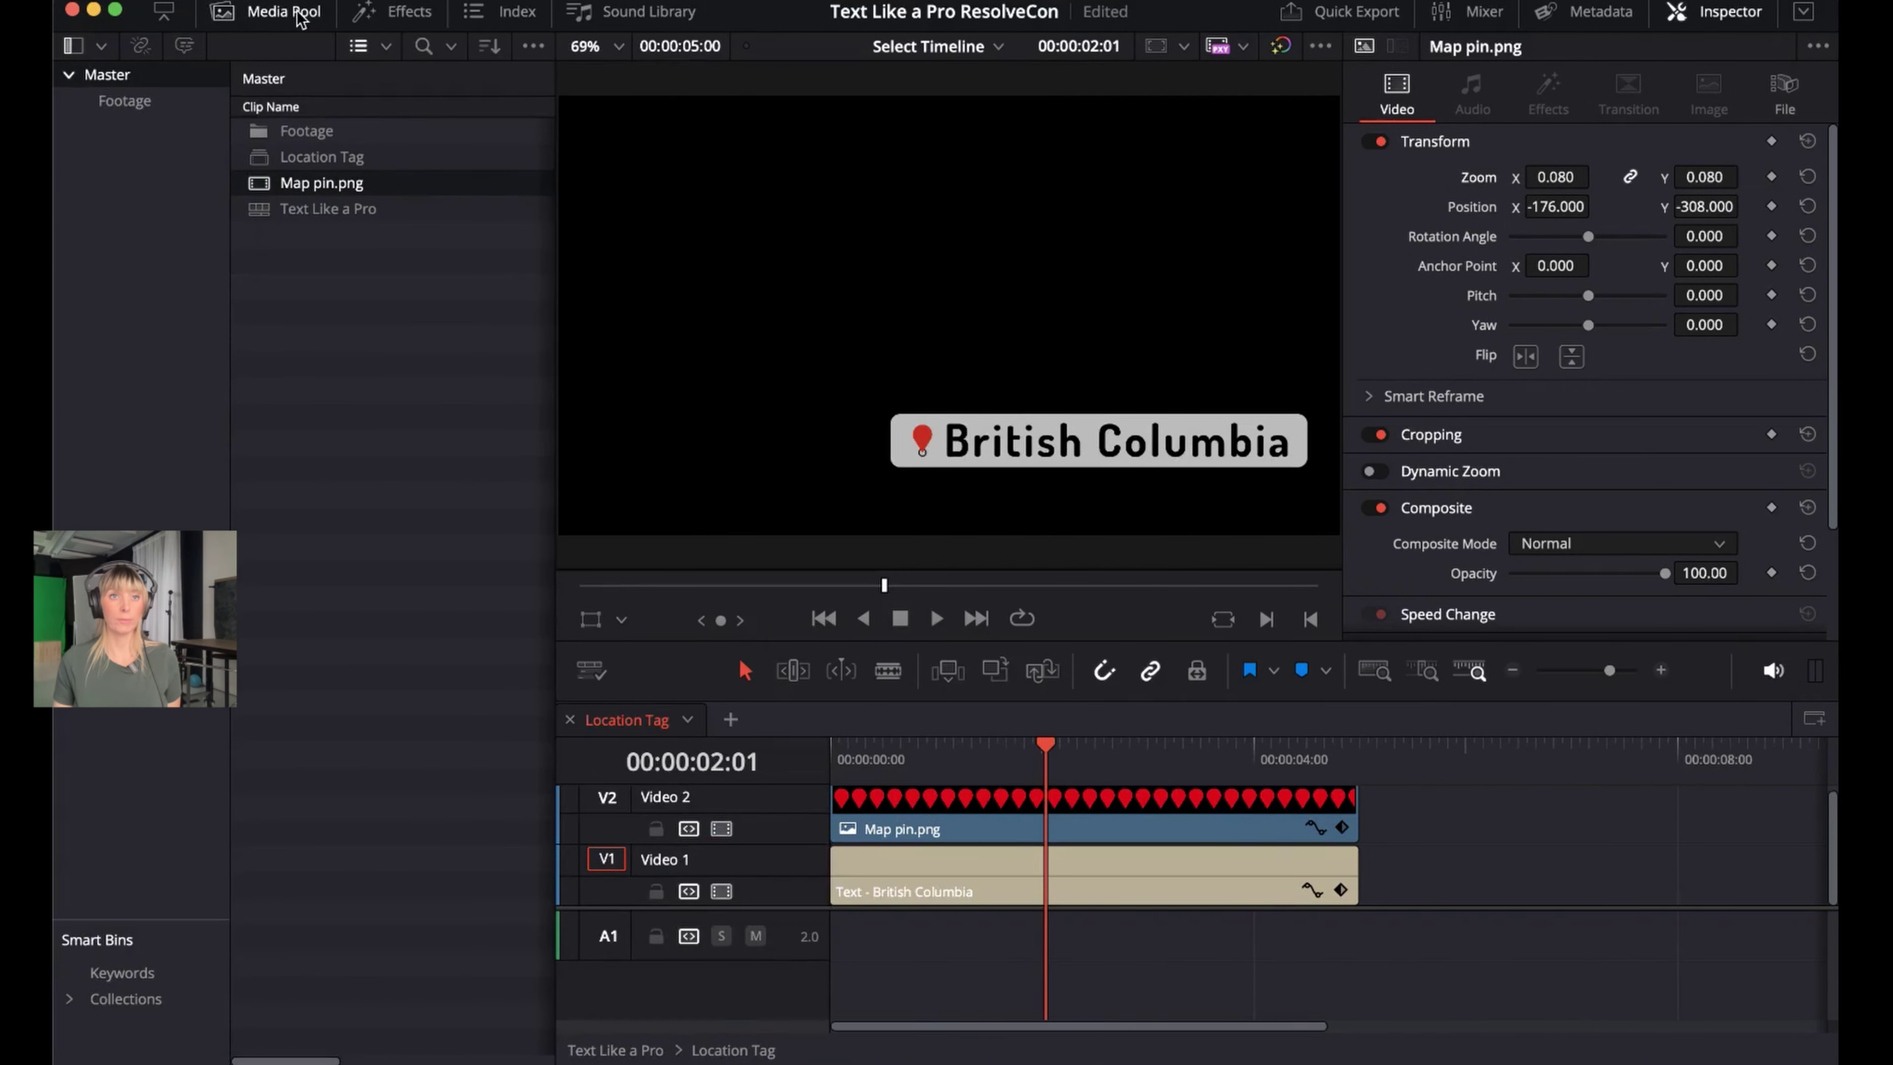
{"action": "double_click", "coordinate": [298, 210]}
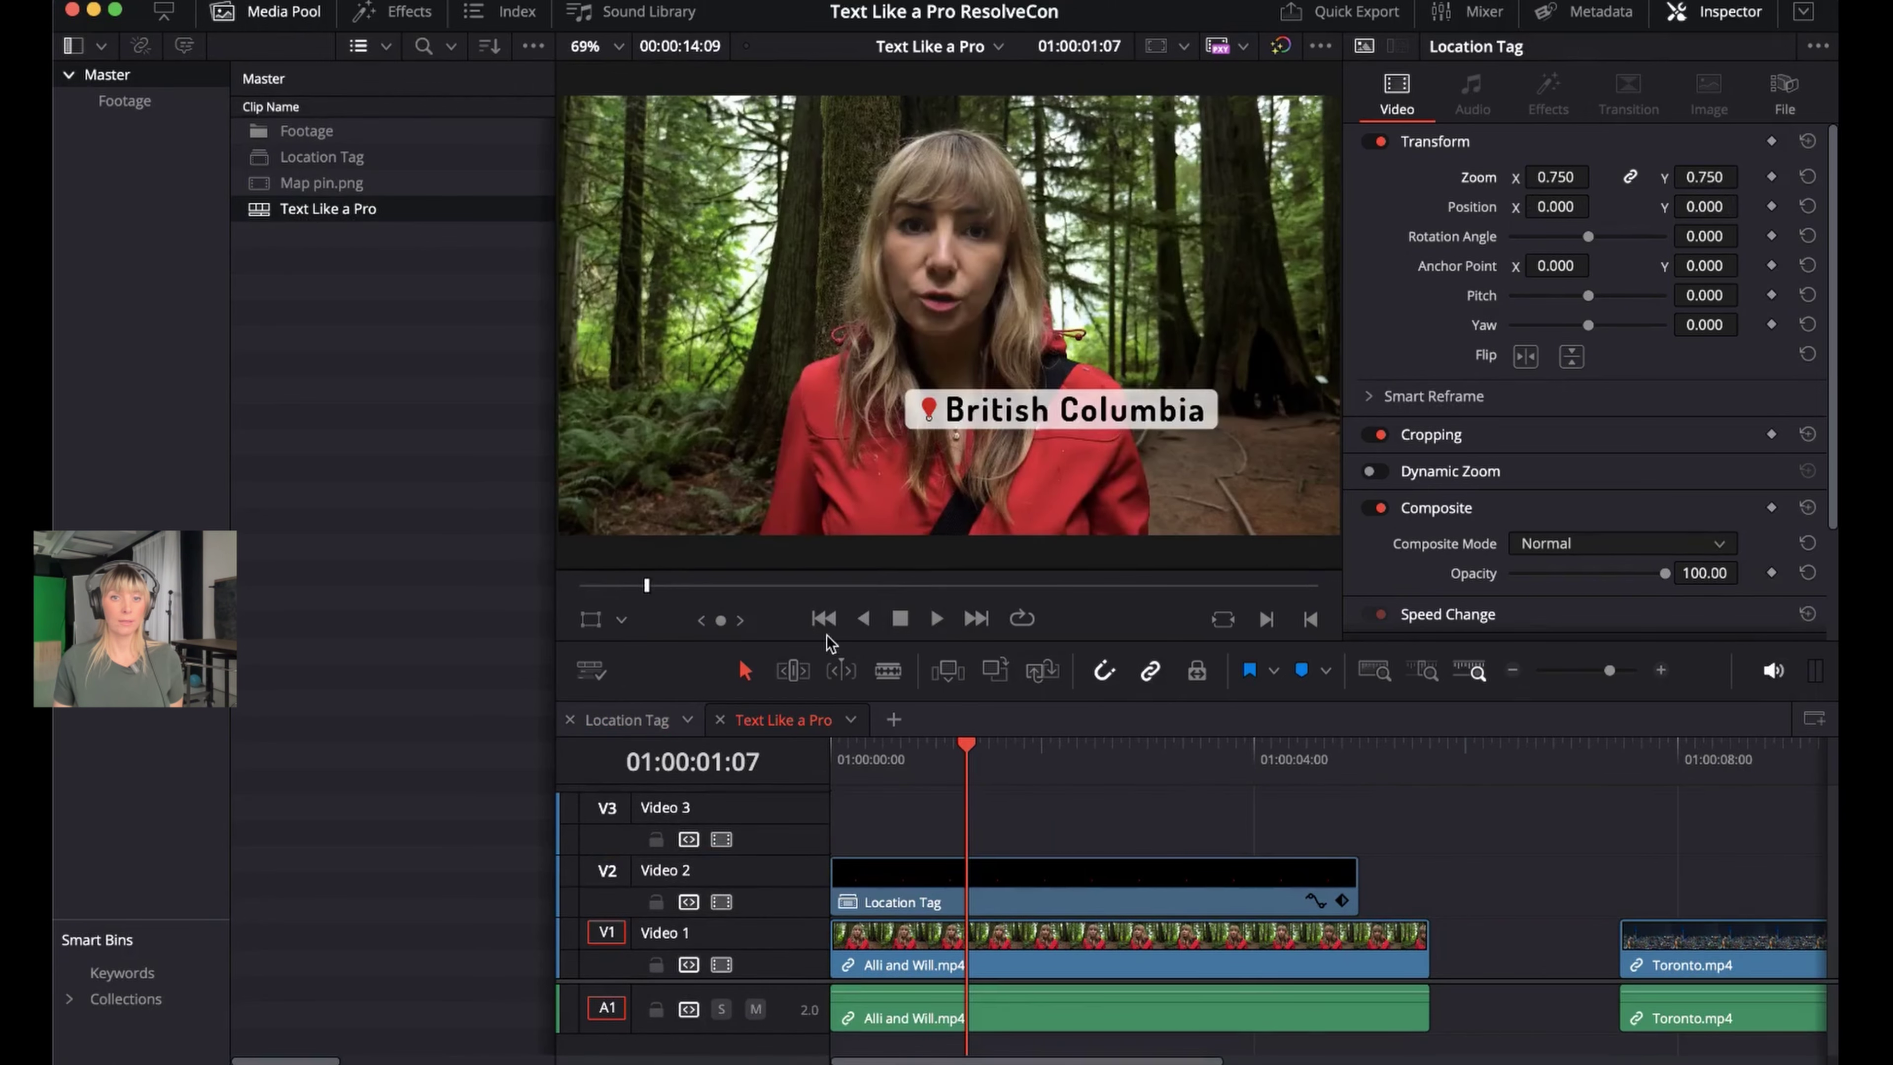
{"action": "mouse_move", "coordinate": [967, 757]}
{"action": "left_mouse_down"}
{"action": "mouse_move", "coordinate": [1026, 756]}
{"action": "mouse_move", "coordinate": [961, 757]}
{"action": "left_mouse_up"}
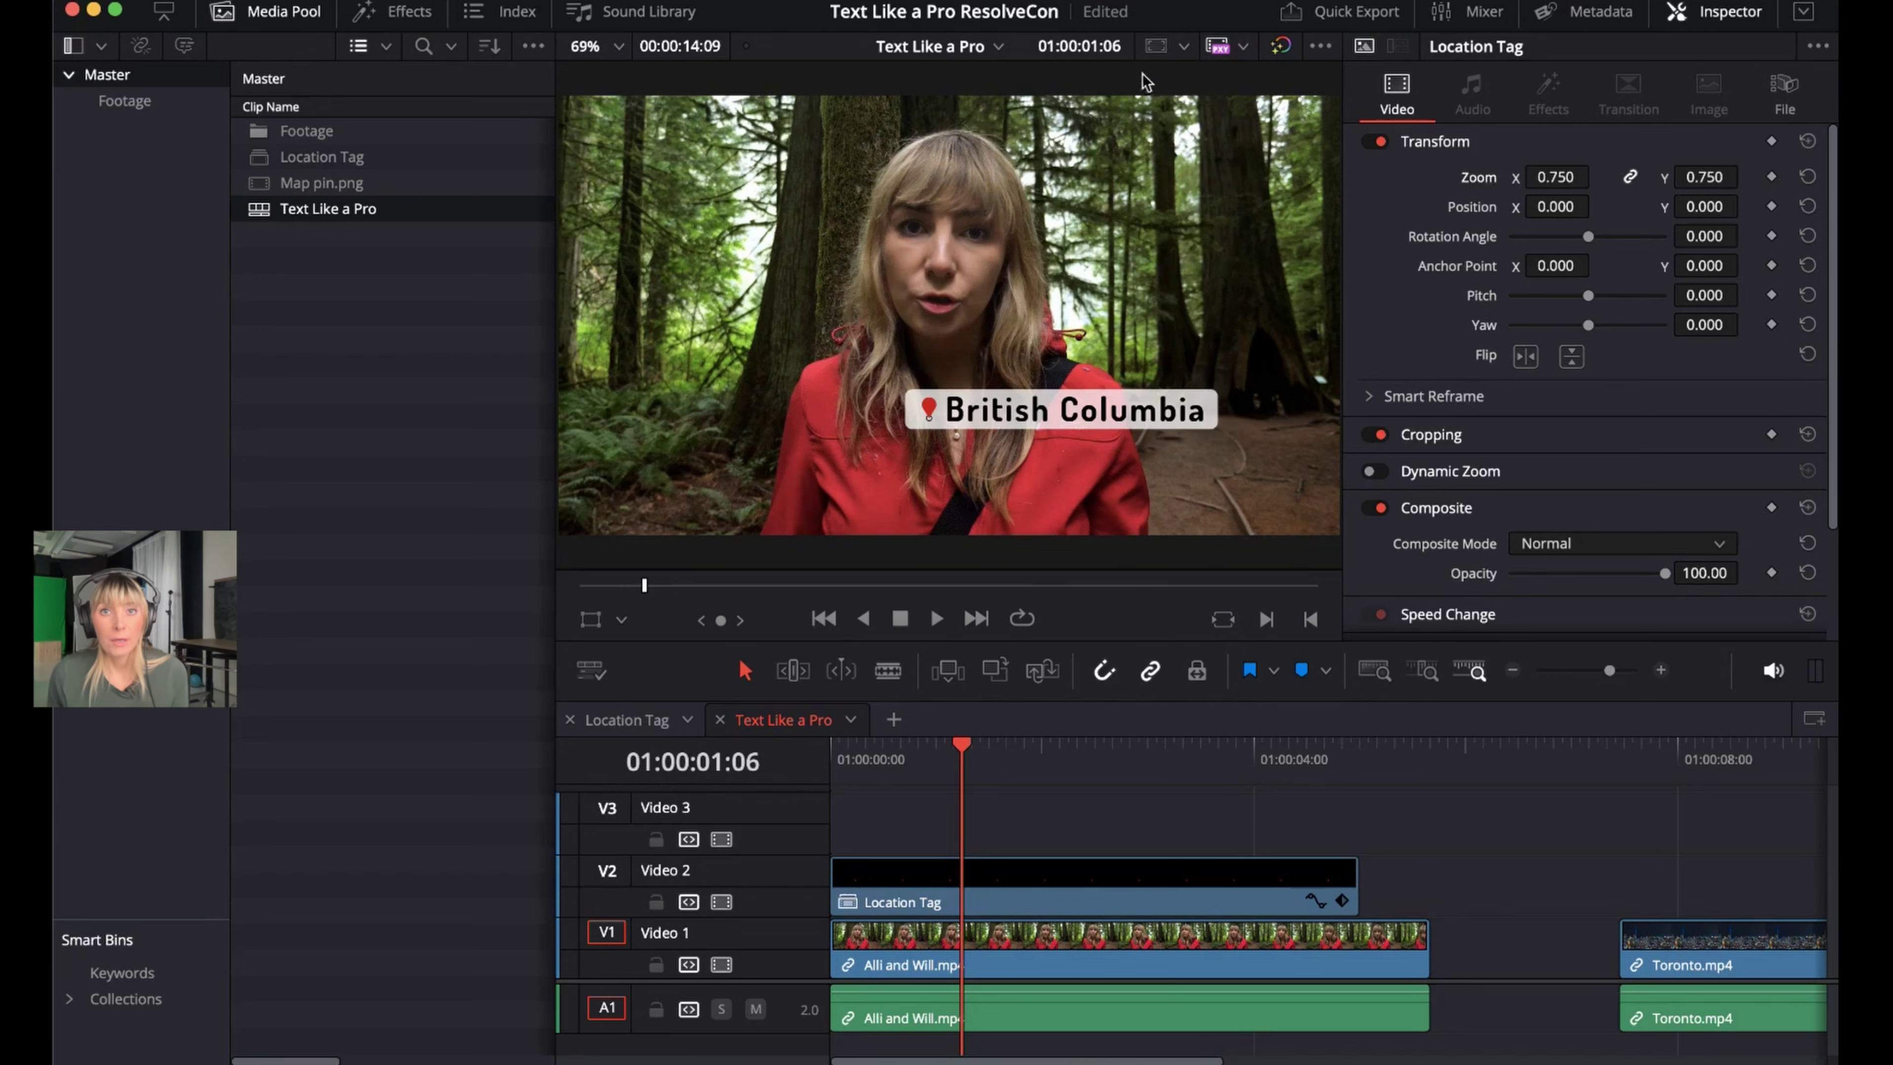
Show the Title safe area guide over the viewer and turn off the 1.33 aspect ratio guide
{"action": "left_click", "coordinate": [1185, 48]}
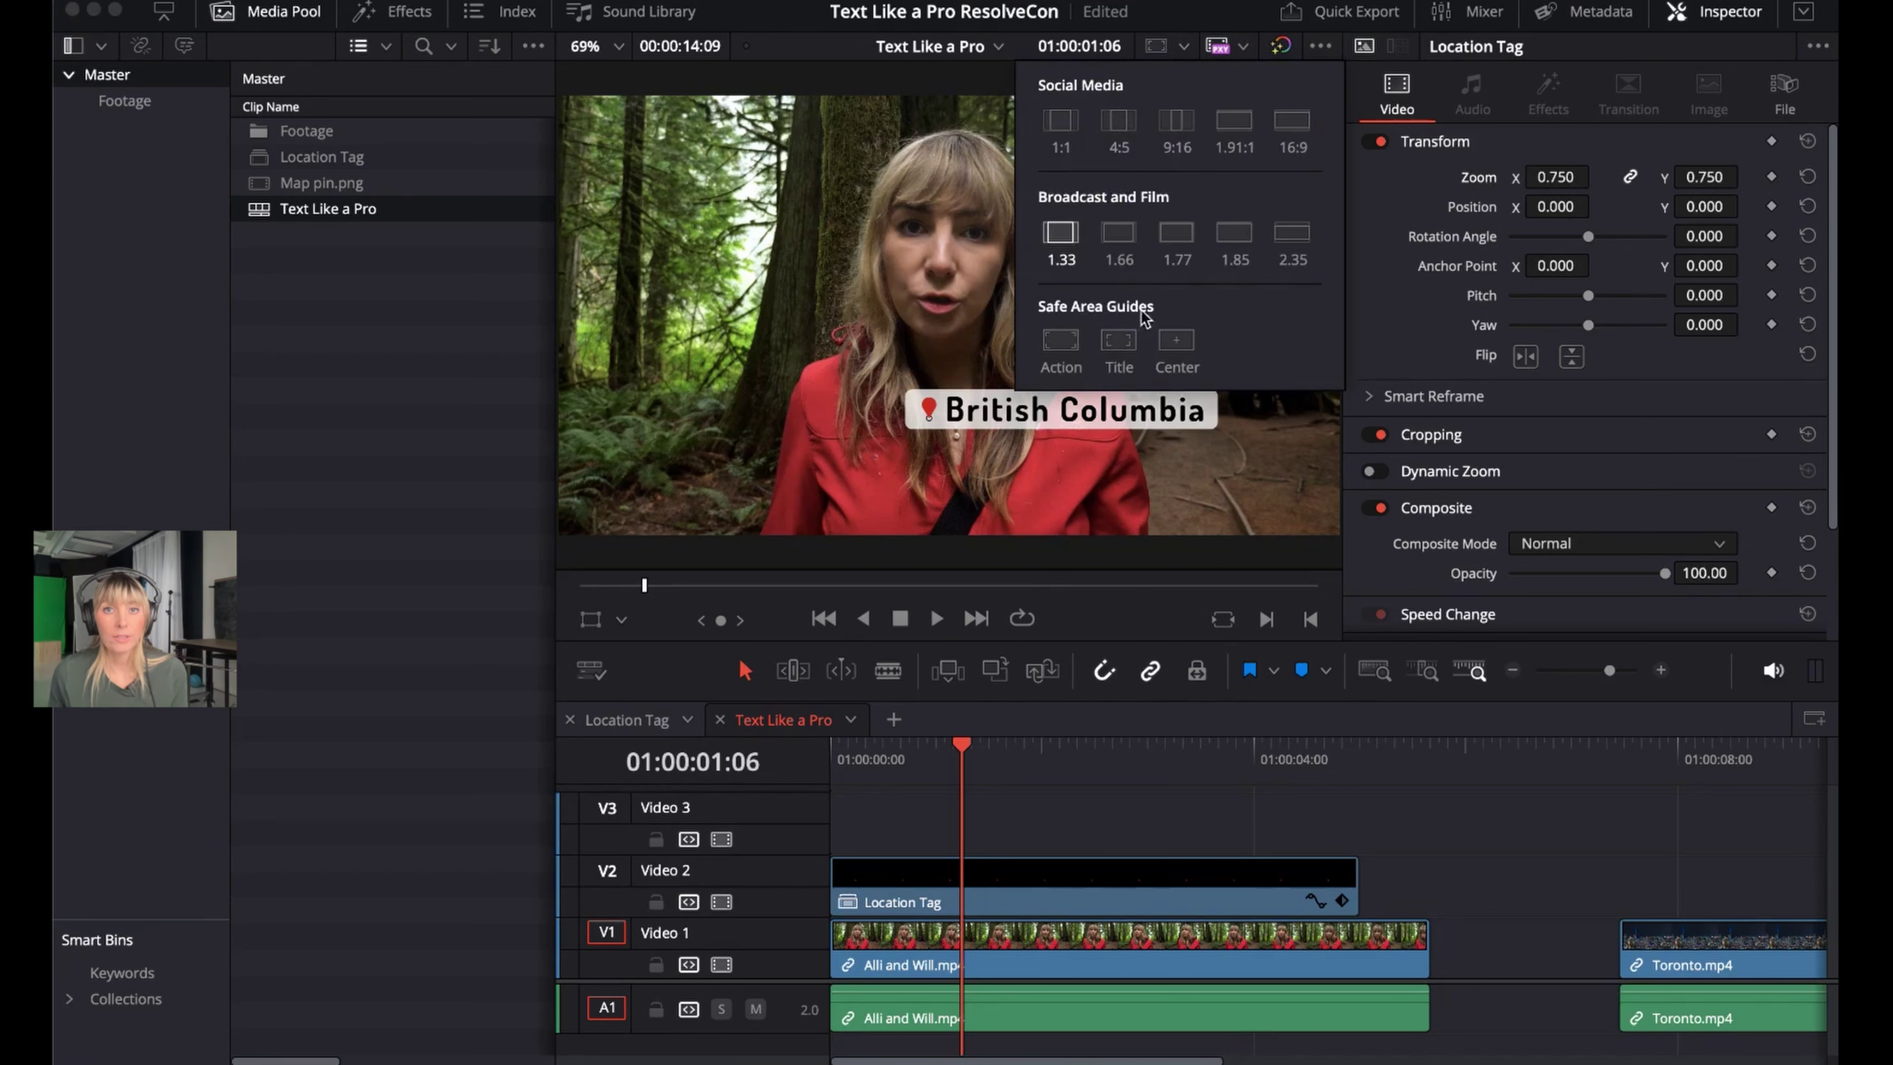
{"action": "left_click", "coordinate": [1120, 343]}
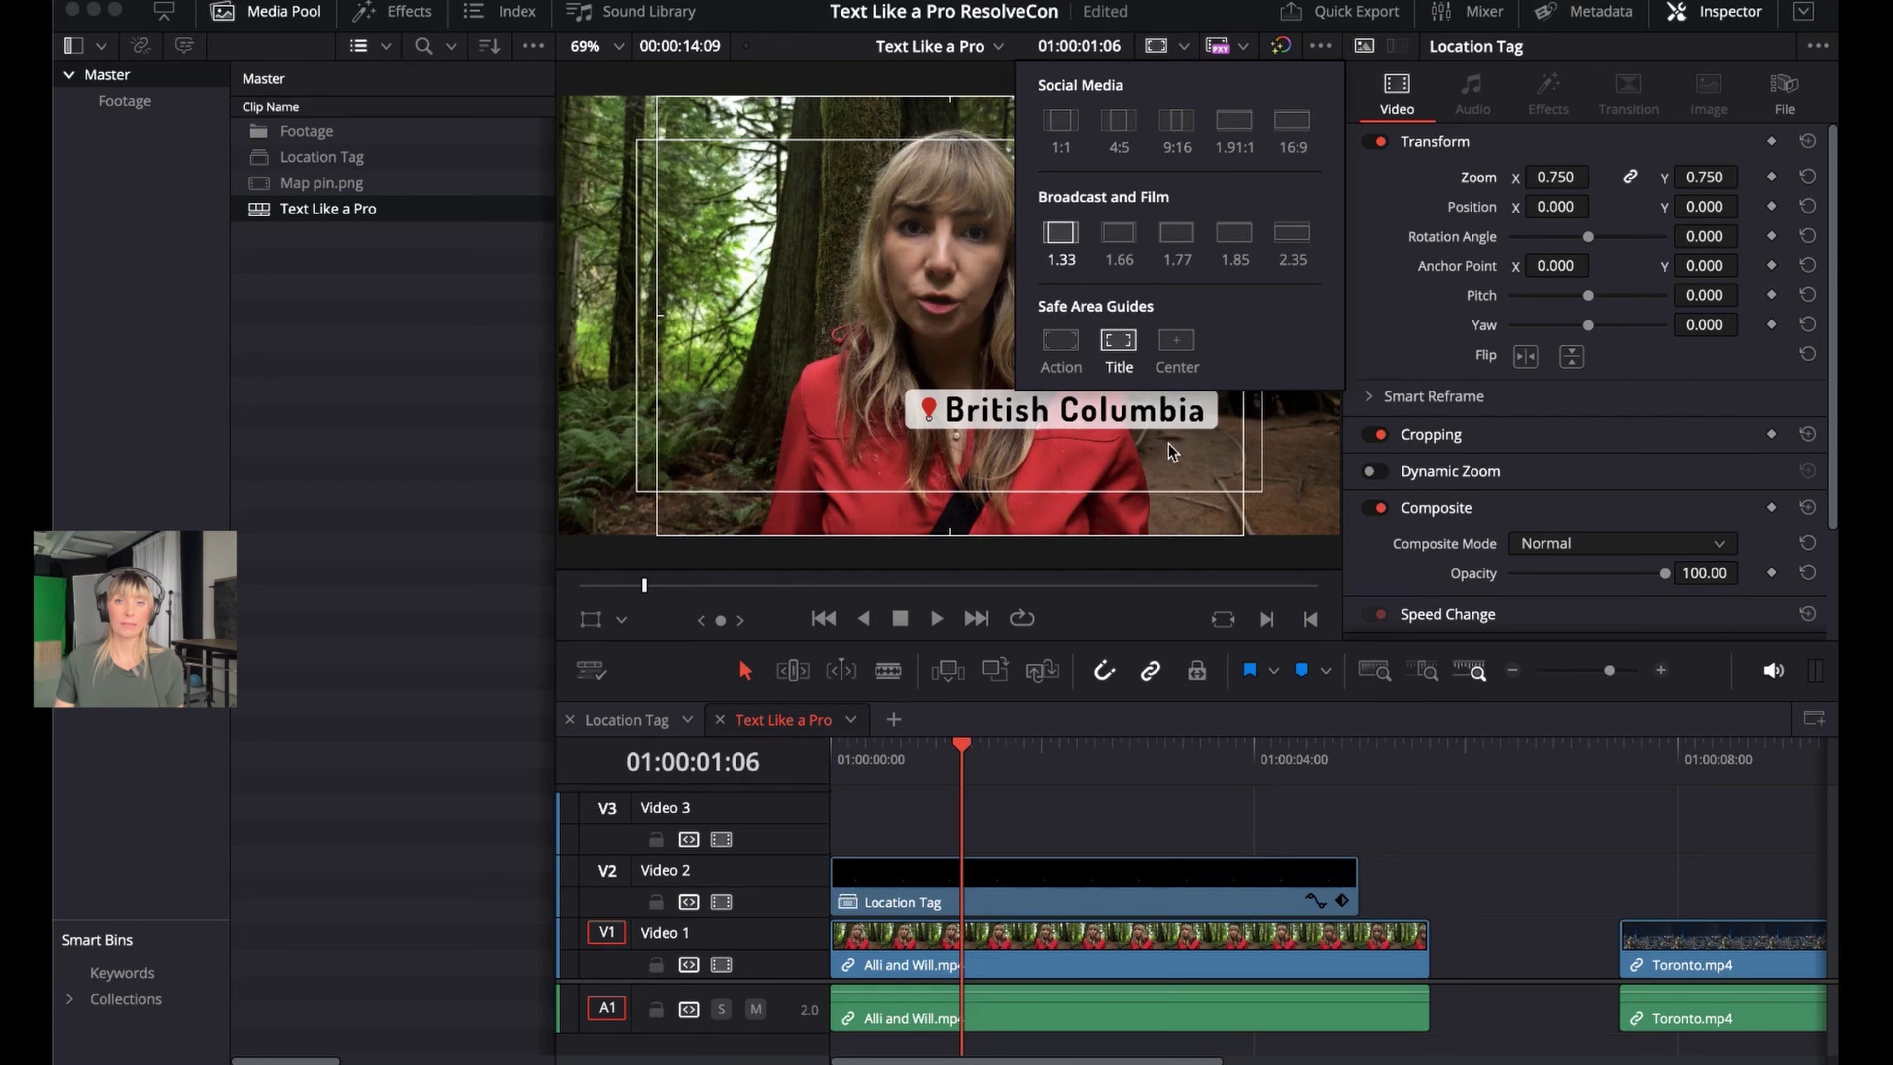
{"action": "left_click", "coordinate": [1063, 241]}
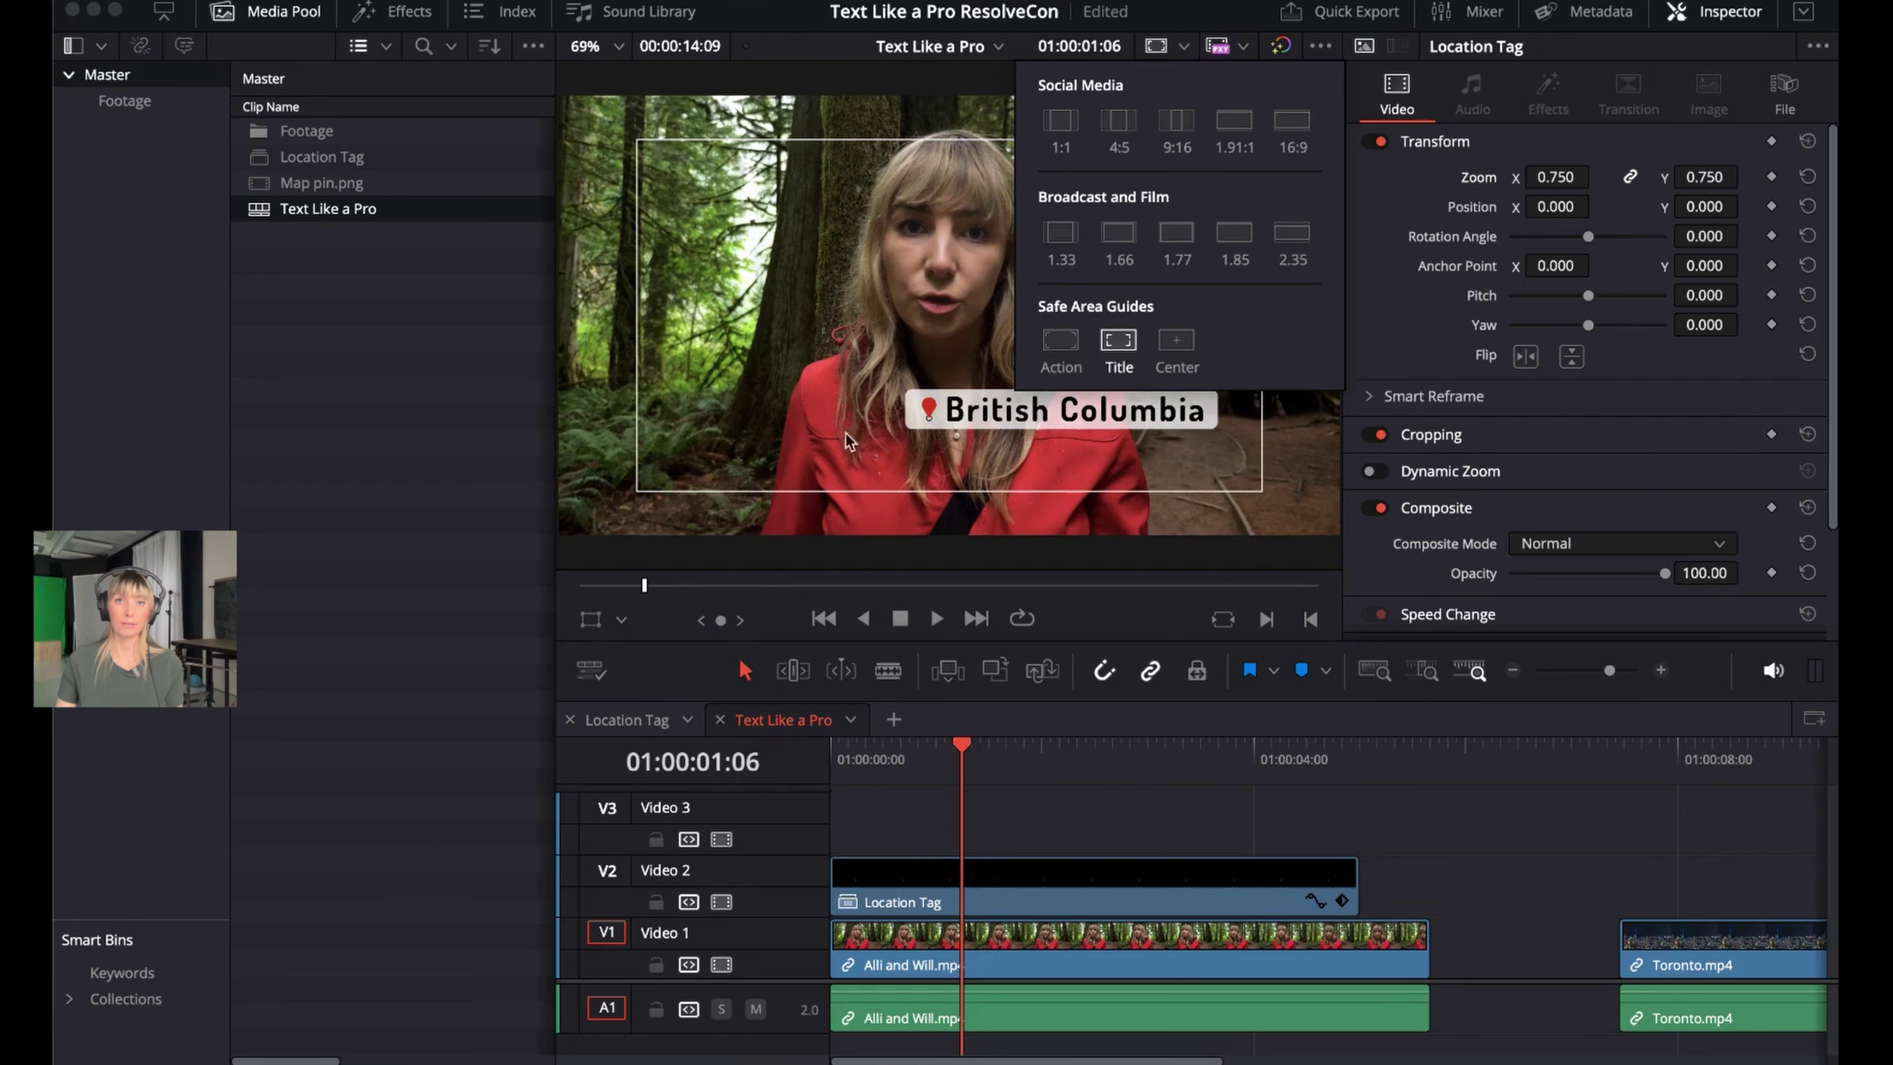
{"action": "left_click", "coordinate": [903, 179]}
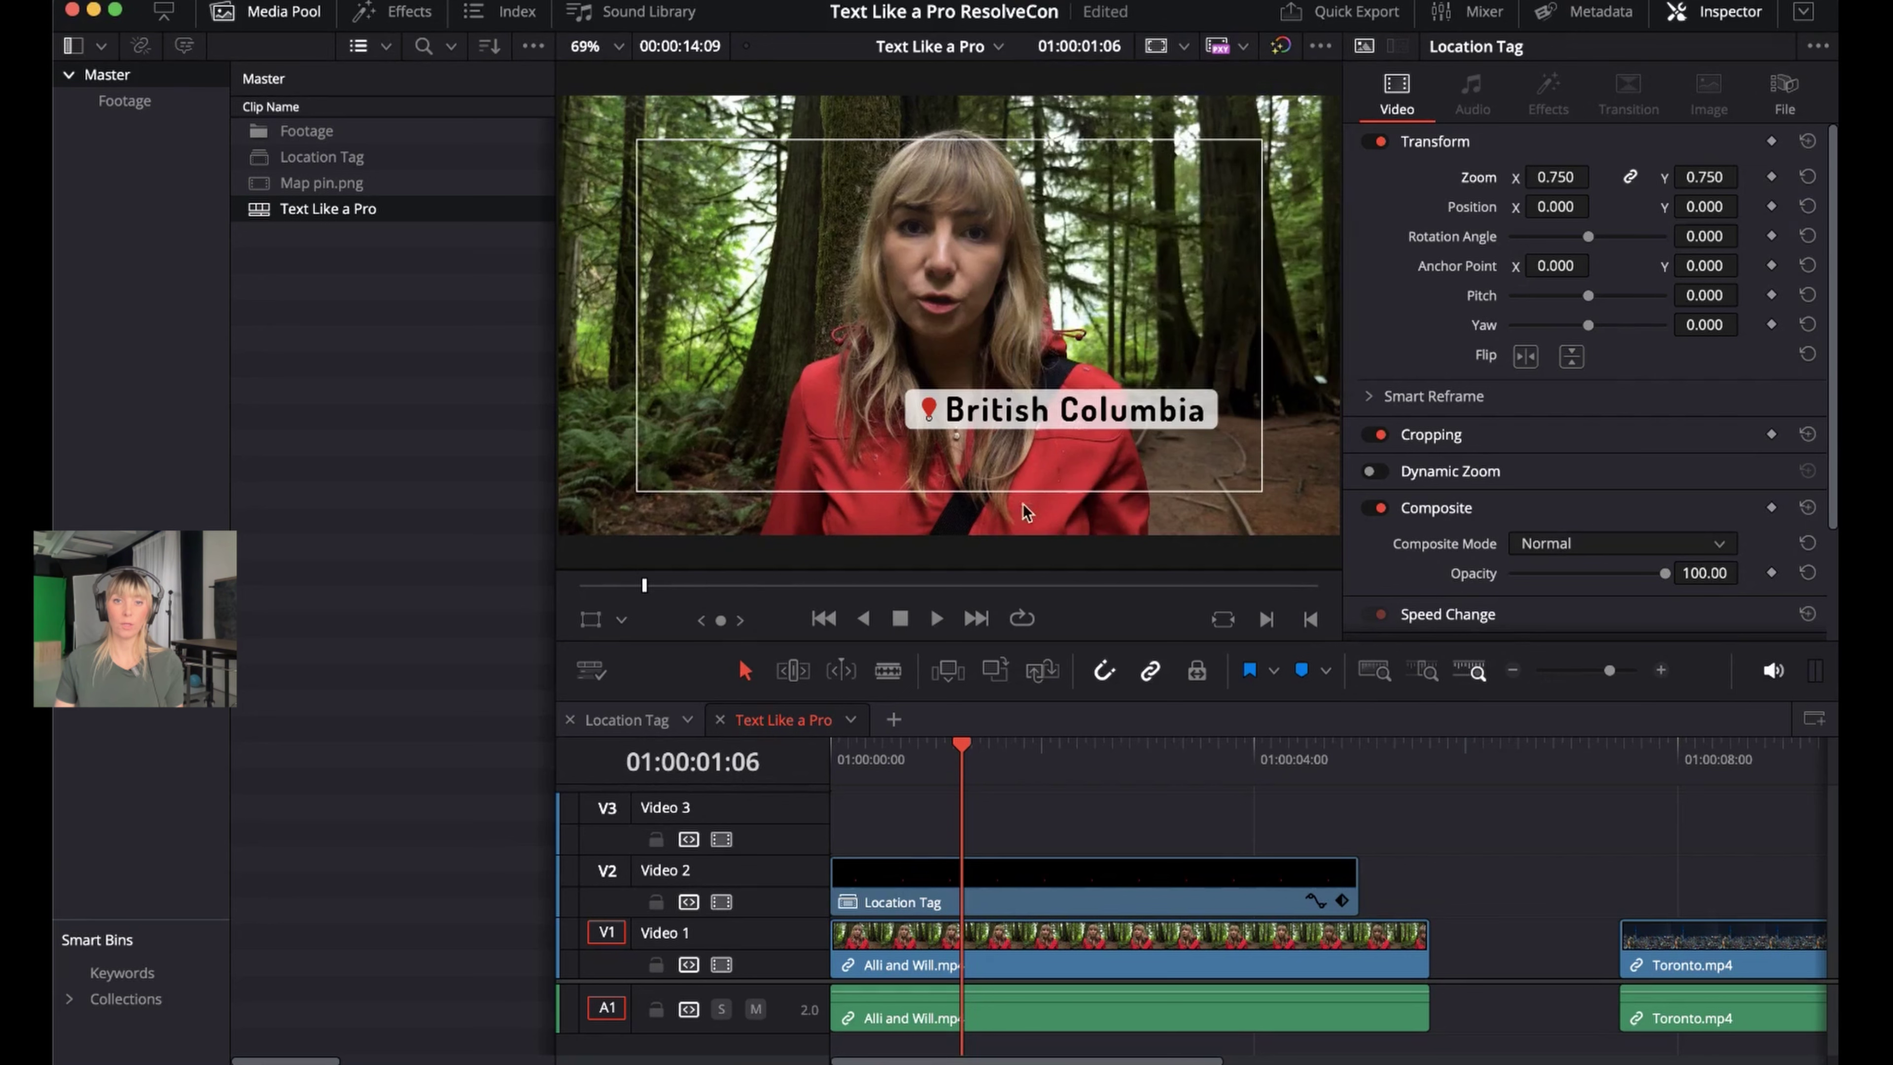
Position the Location Tag clip at X 110 and Y -152 within the title safe area, and hide the guides
{"action": "left_click", "coordinate": [948, 903]}
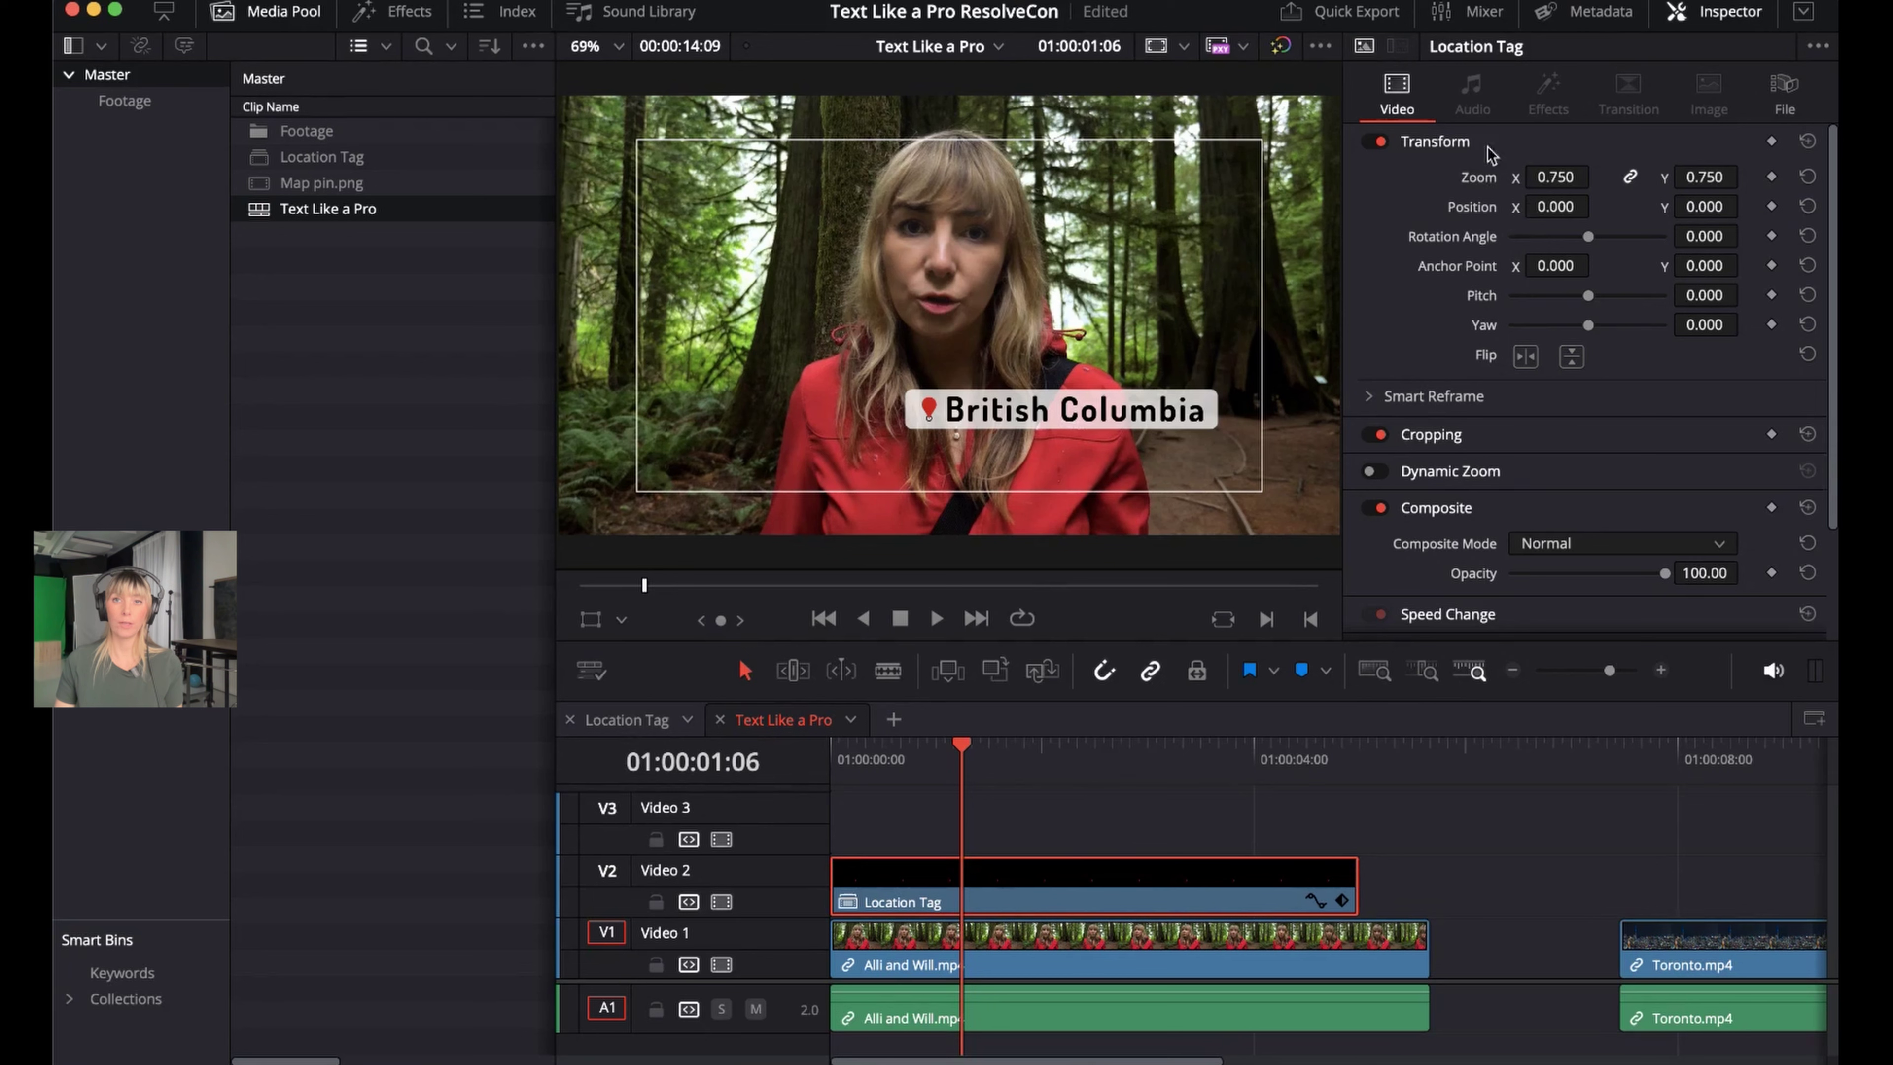
{"action": "left_click_drag", "start_coordinate": [1533, 212], "coordinate": [1596, 207]}
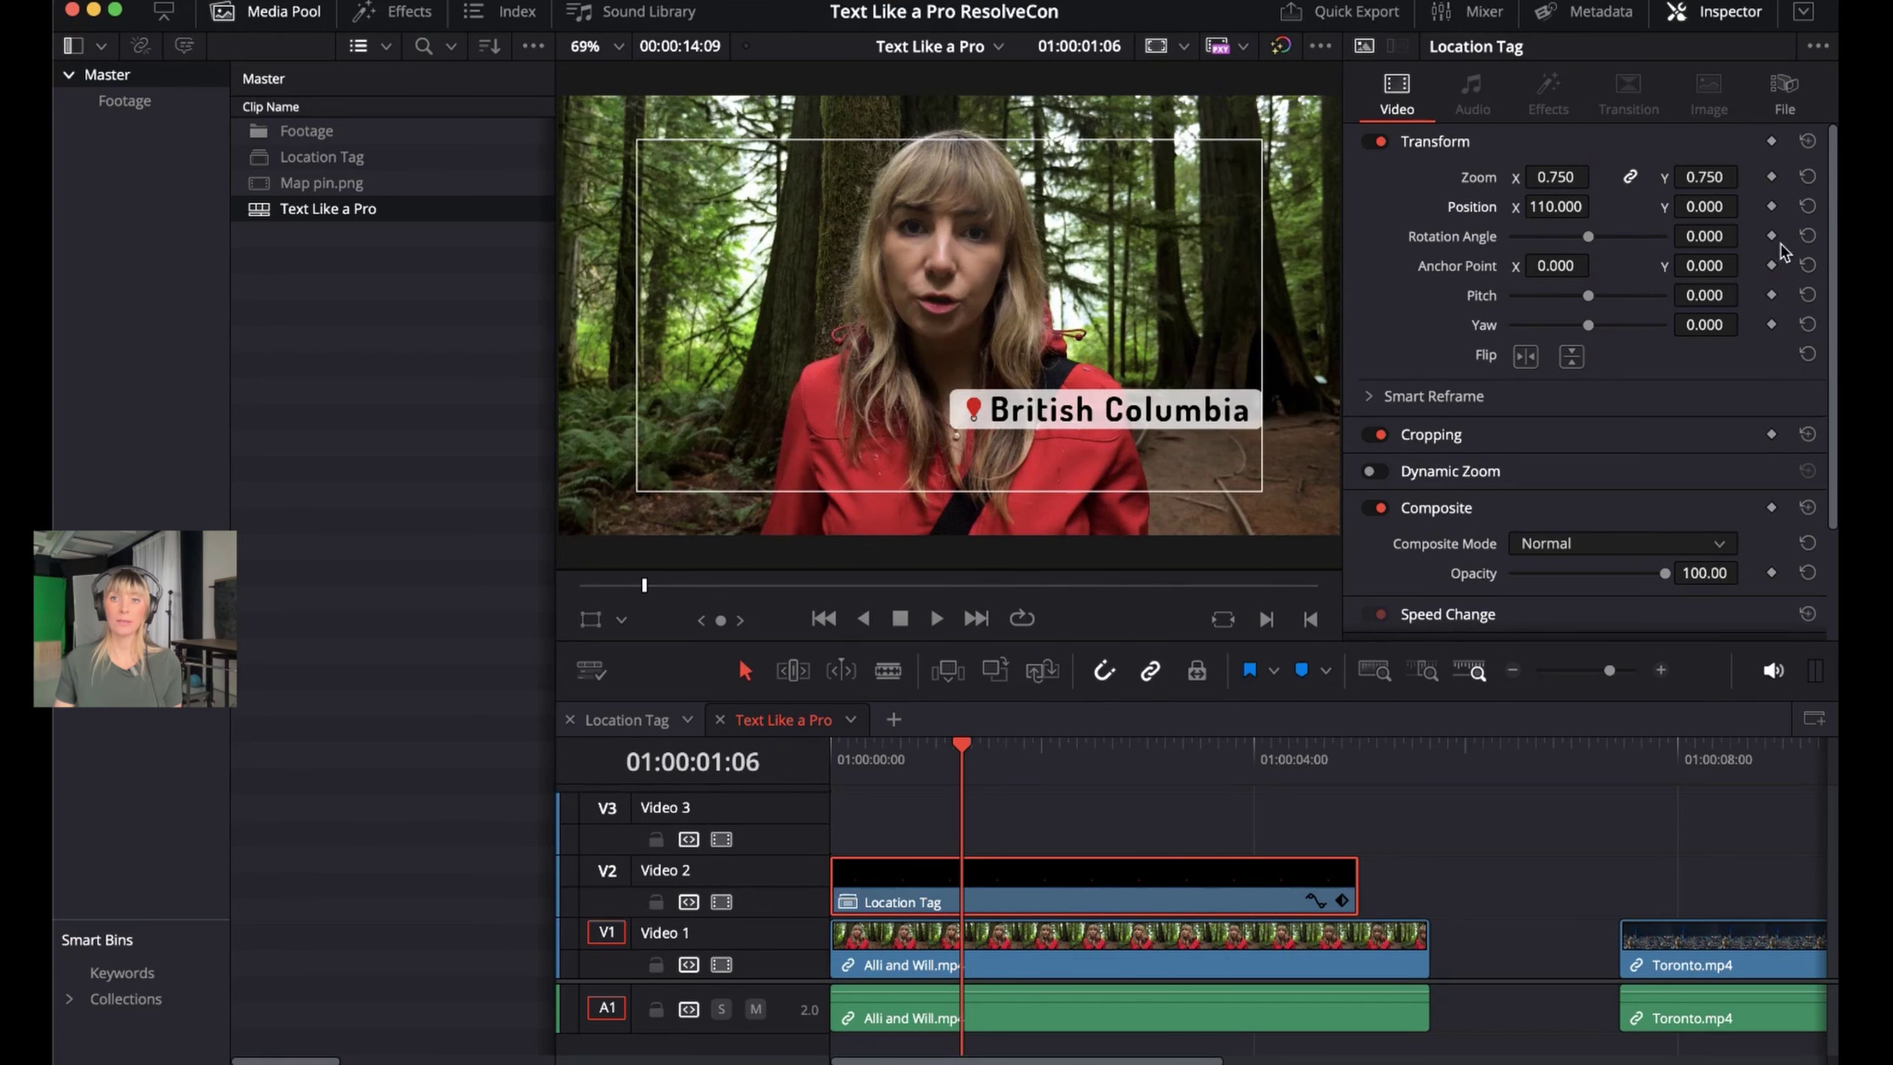
{"action": "left_click_drag", "start_coordinate": [1711, 222], "coordinate": [1745, 210]}
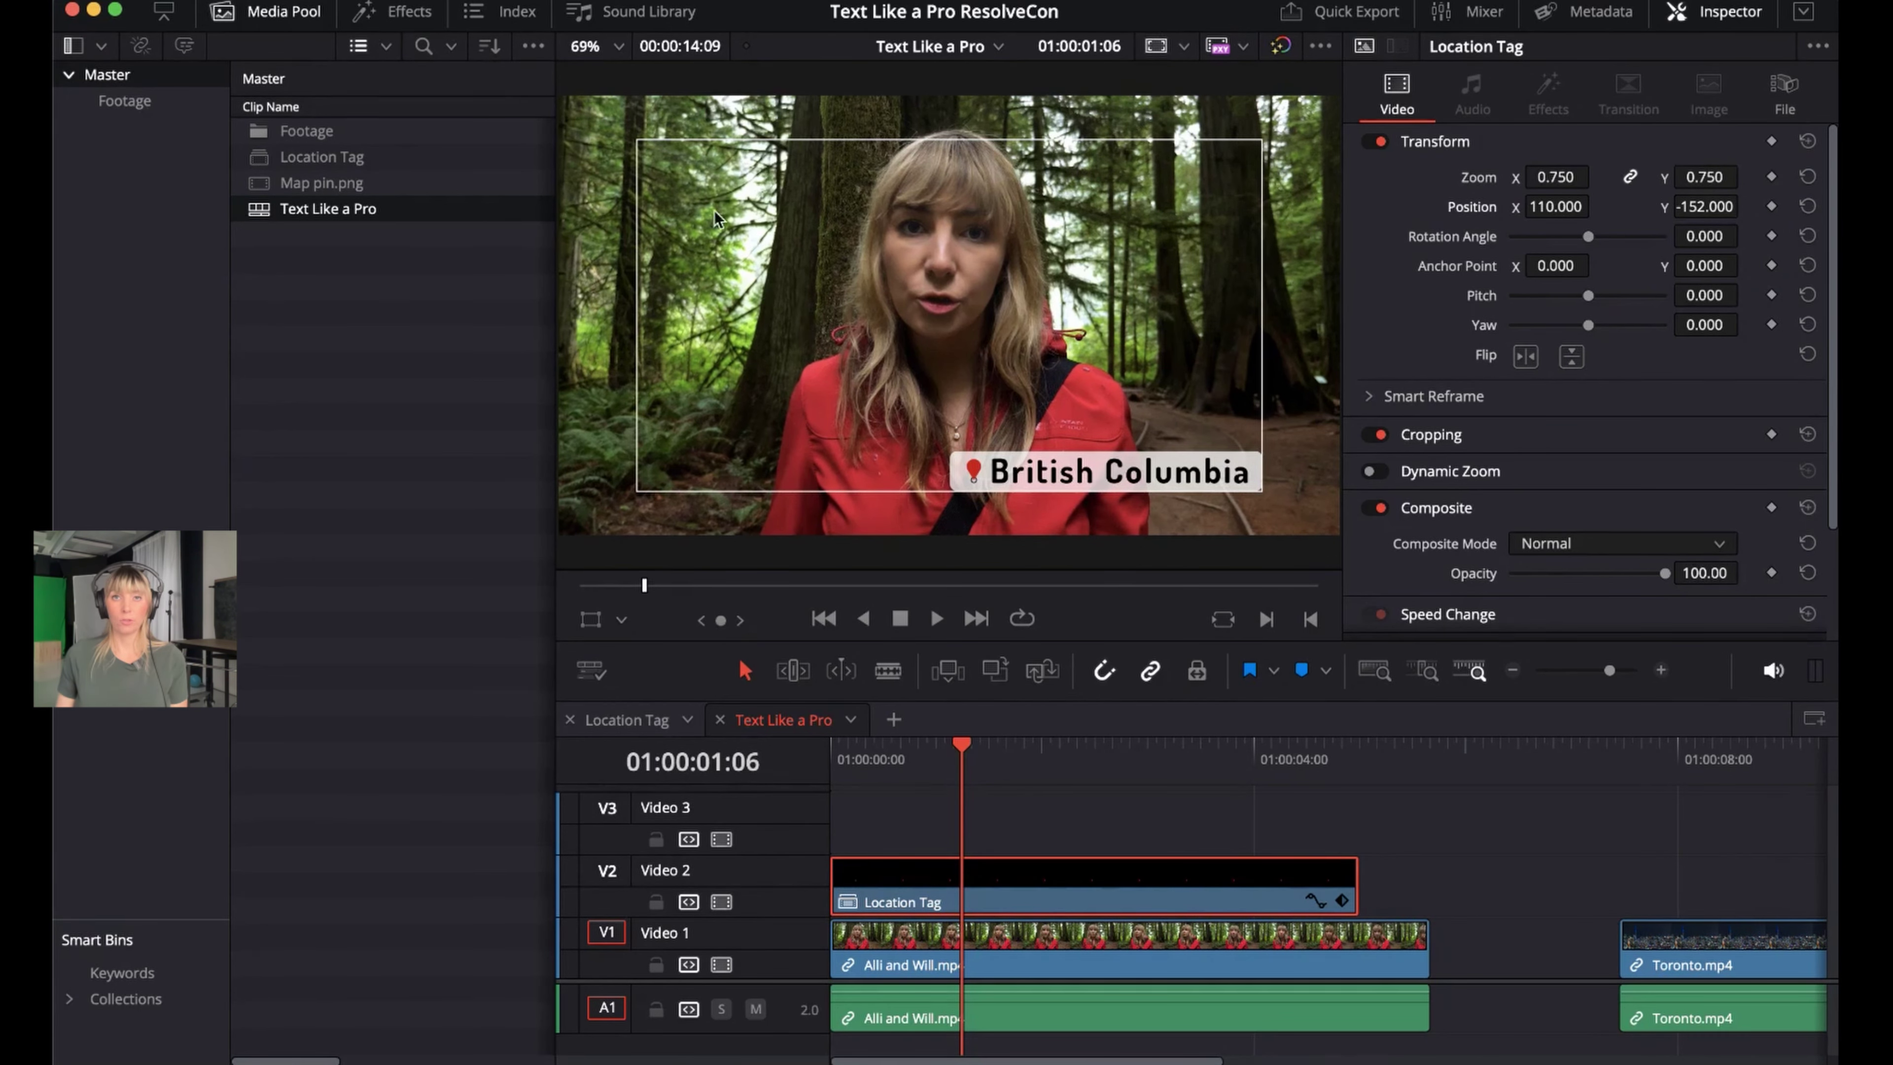
{"action": "left_click", "coordinate": [1156, 51]}
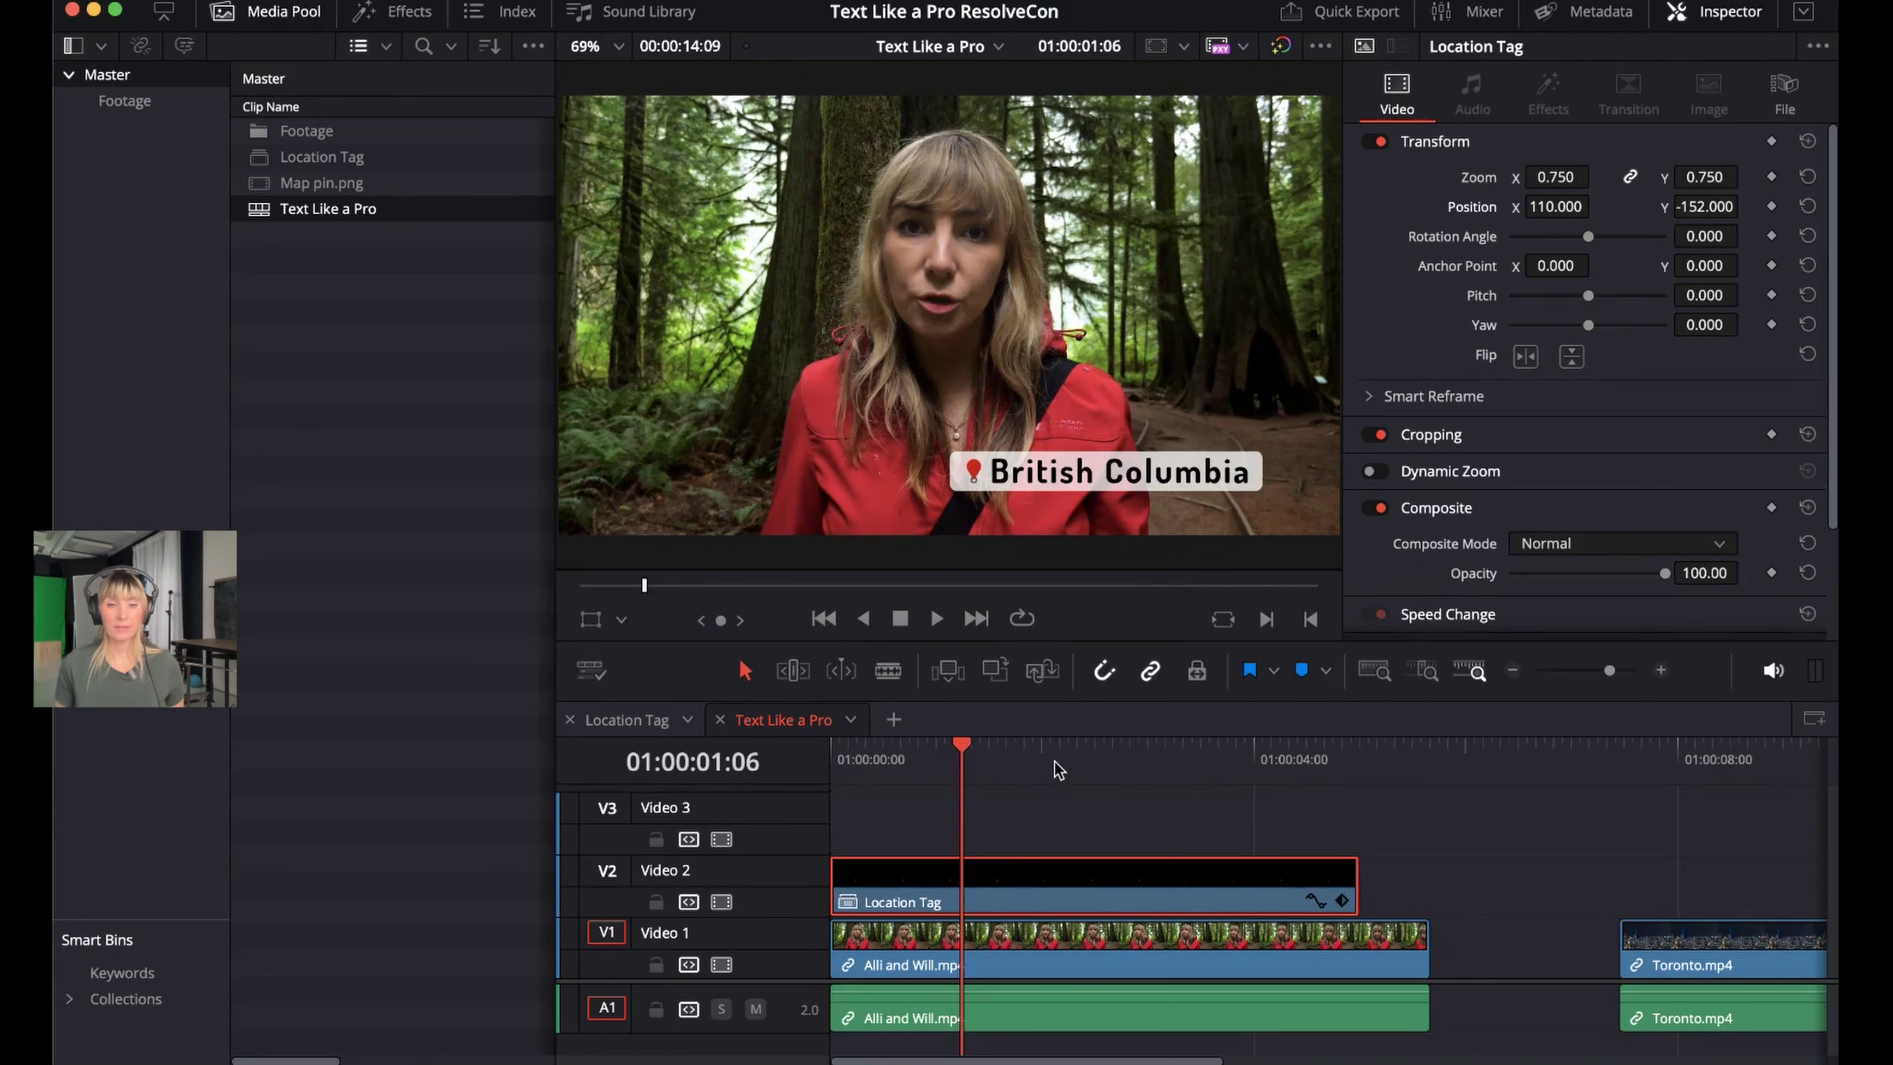
Review the Location Tag over the forest clip from its beginning and return the playhead to the timeline start
{"action": "left_click", "coordinate": [843, 778]}
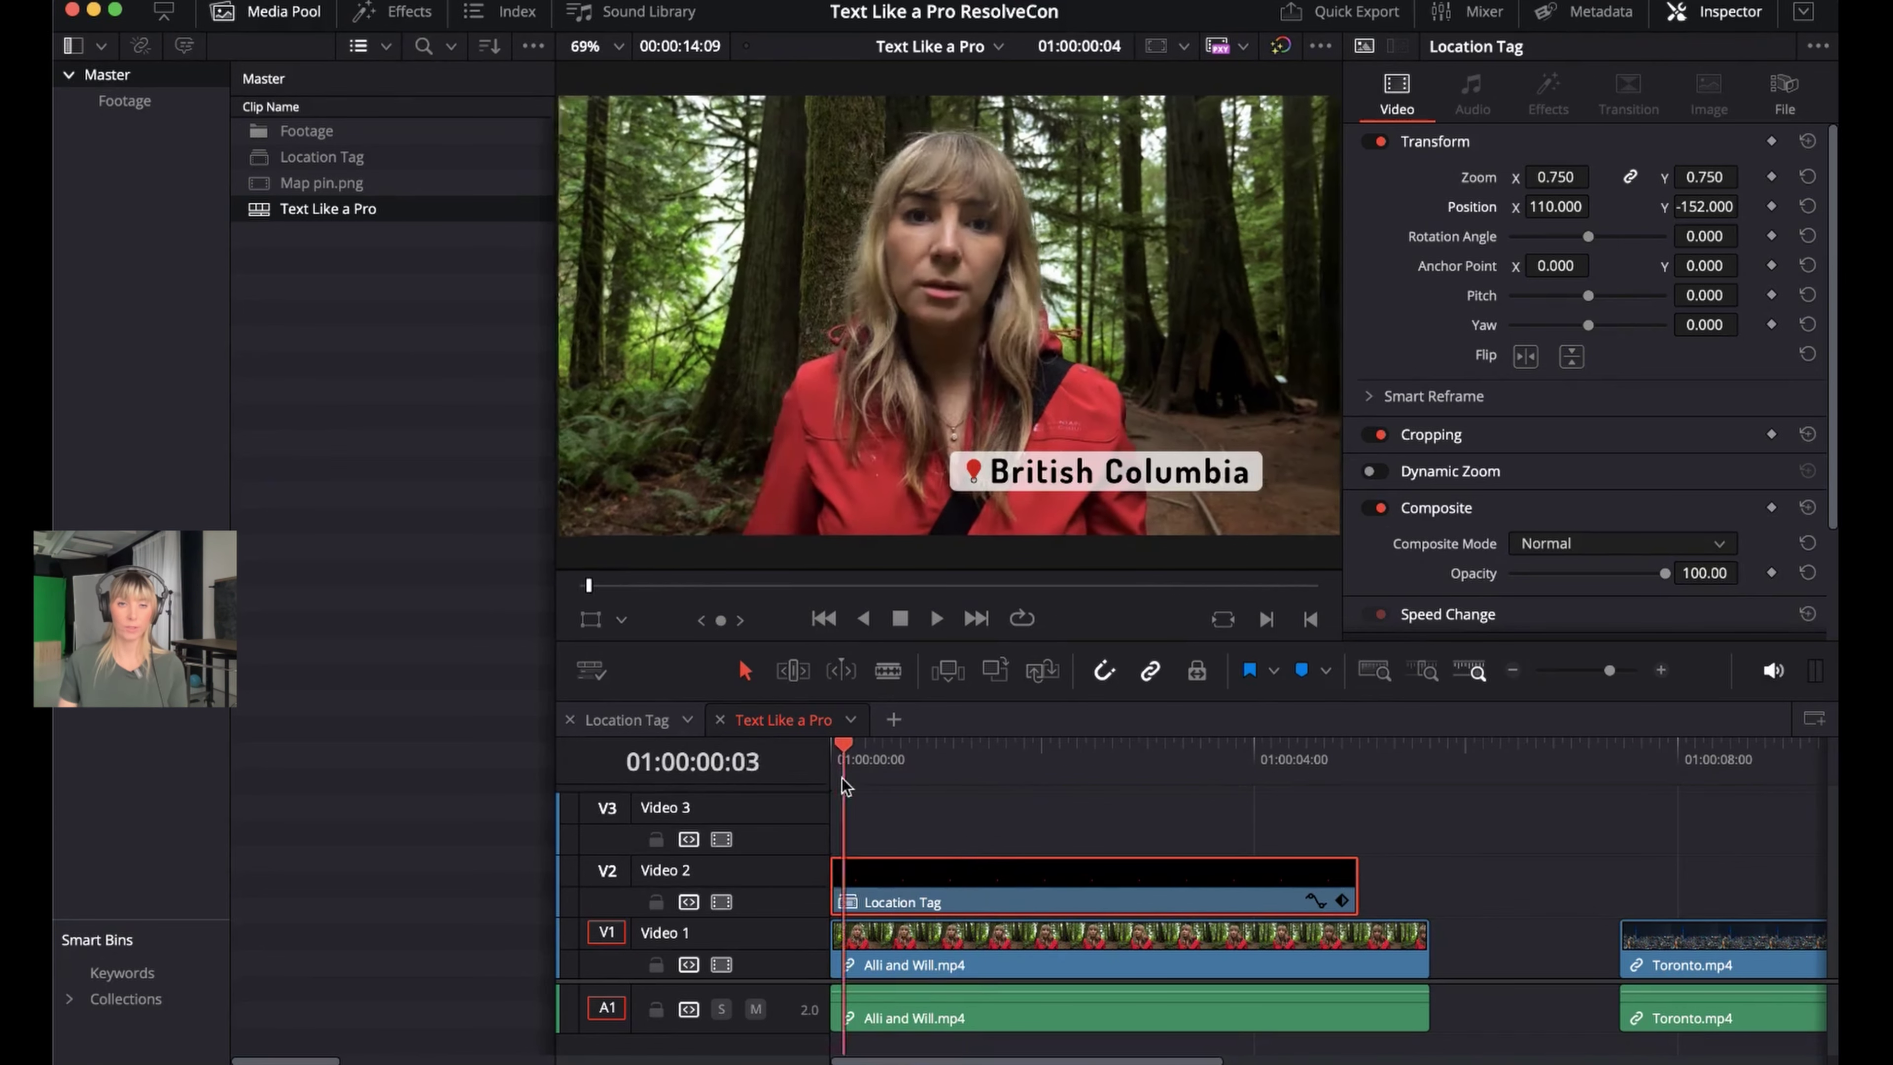
{"action": "left_click_drag", "start_coordinate": [843, 784], "coordinate": [1250, 830]}
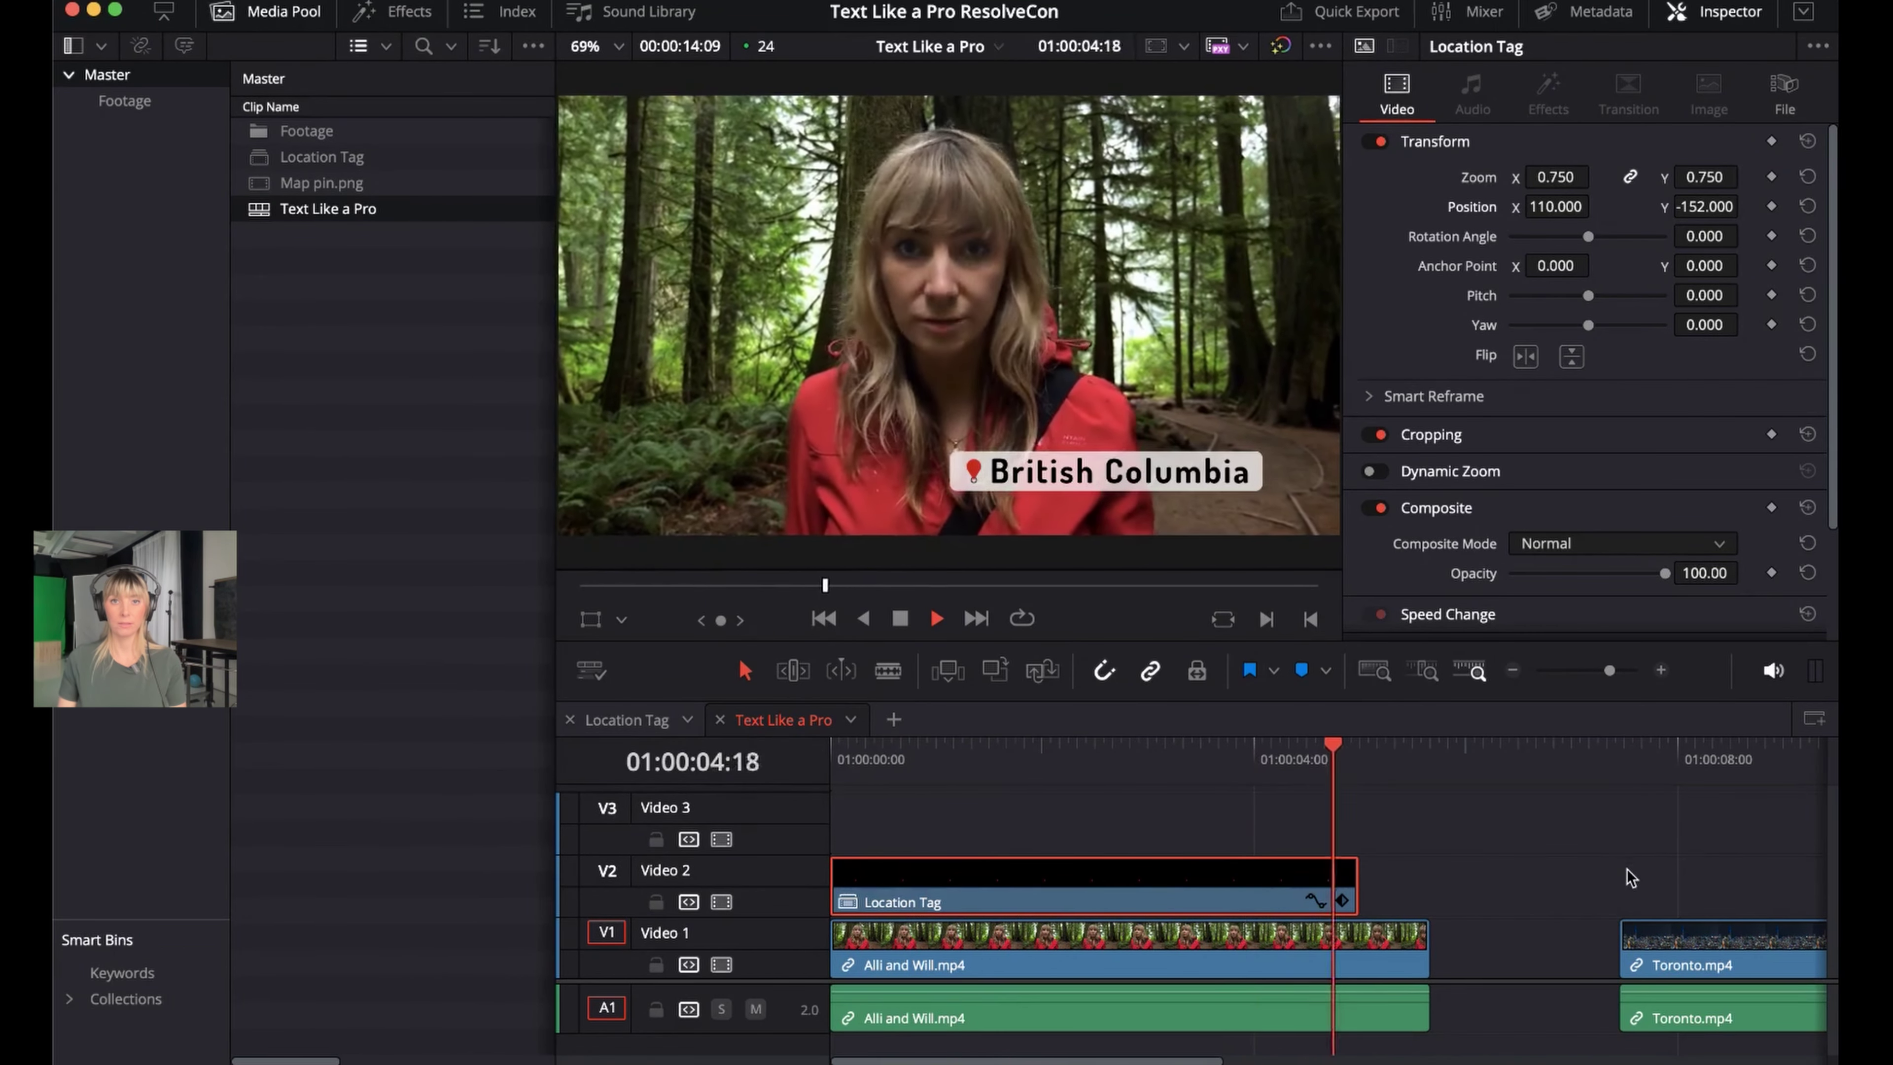
{"action": "key", "text": "space"}
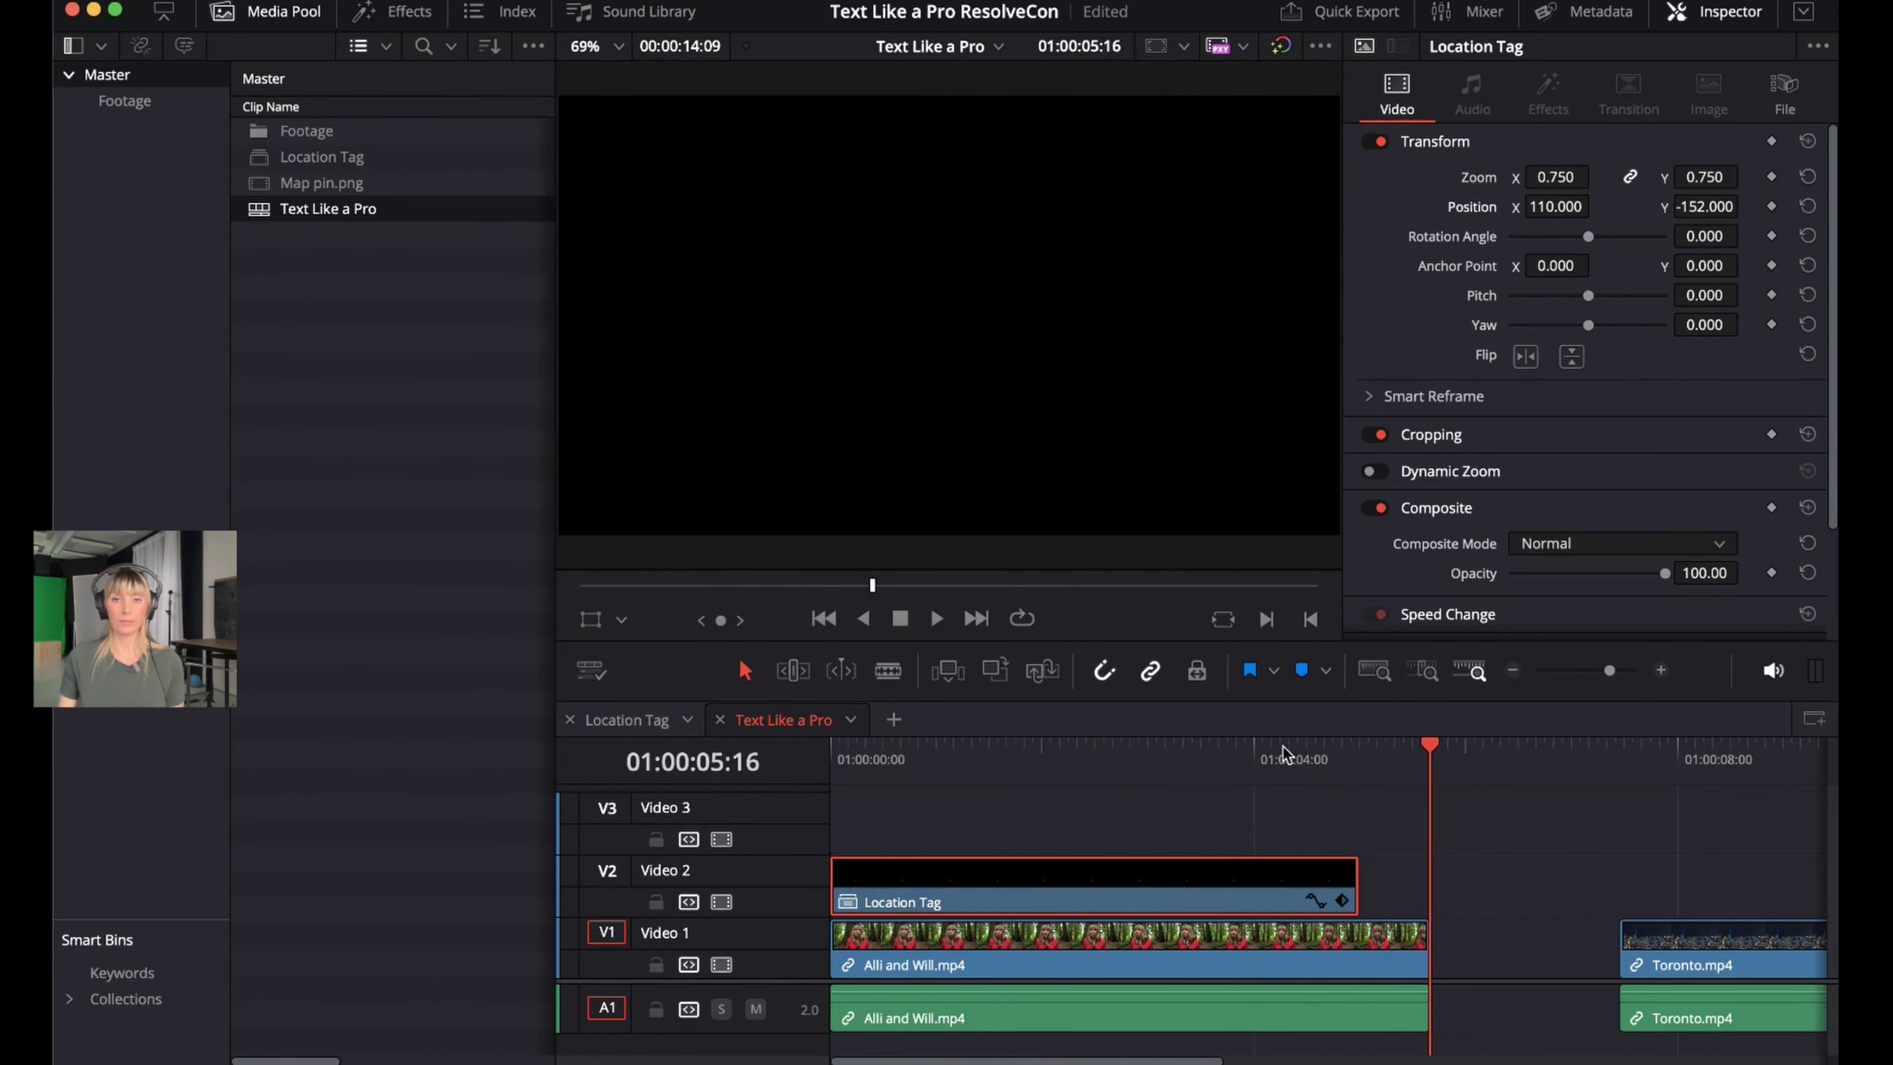
{"action": "left_click_drag", "start_coordinate": [1271, 775], "coordinate": [831, 779]}
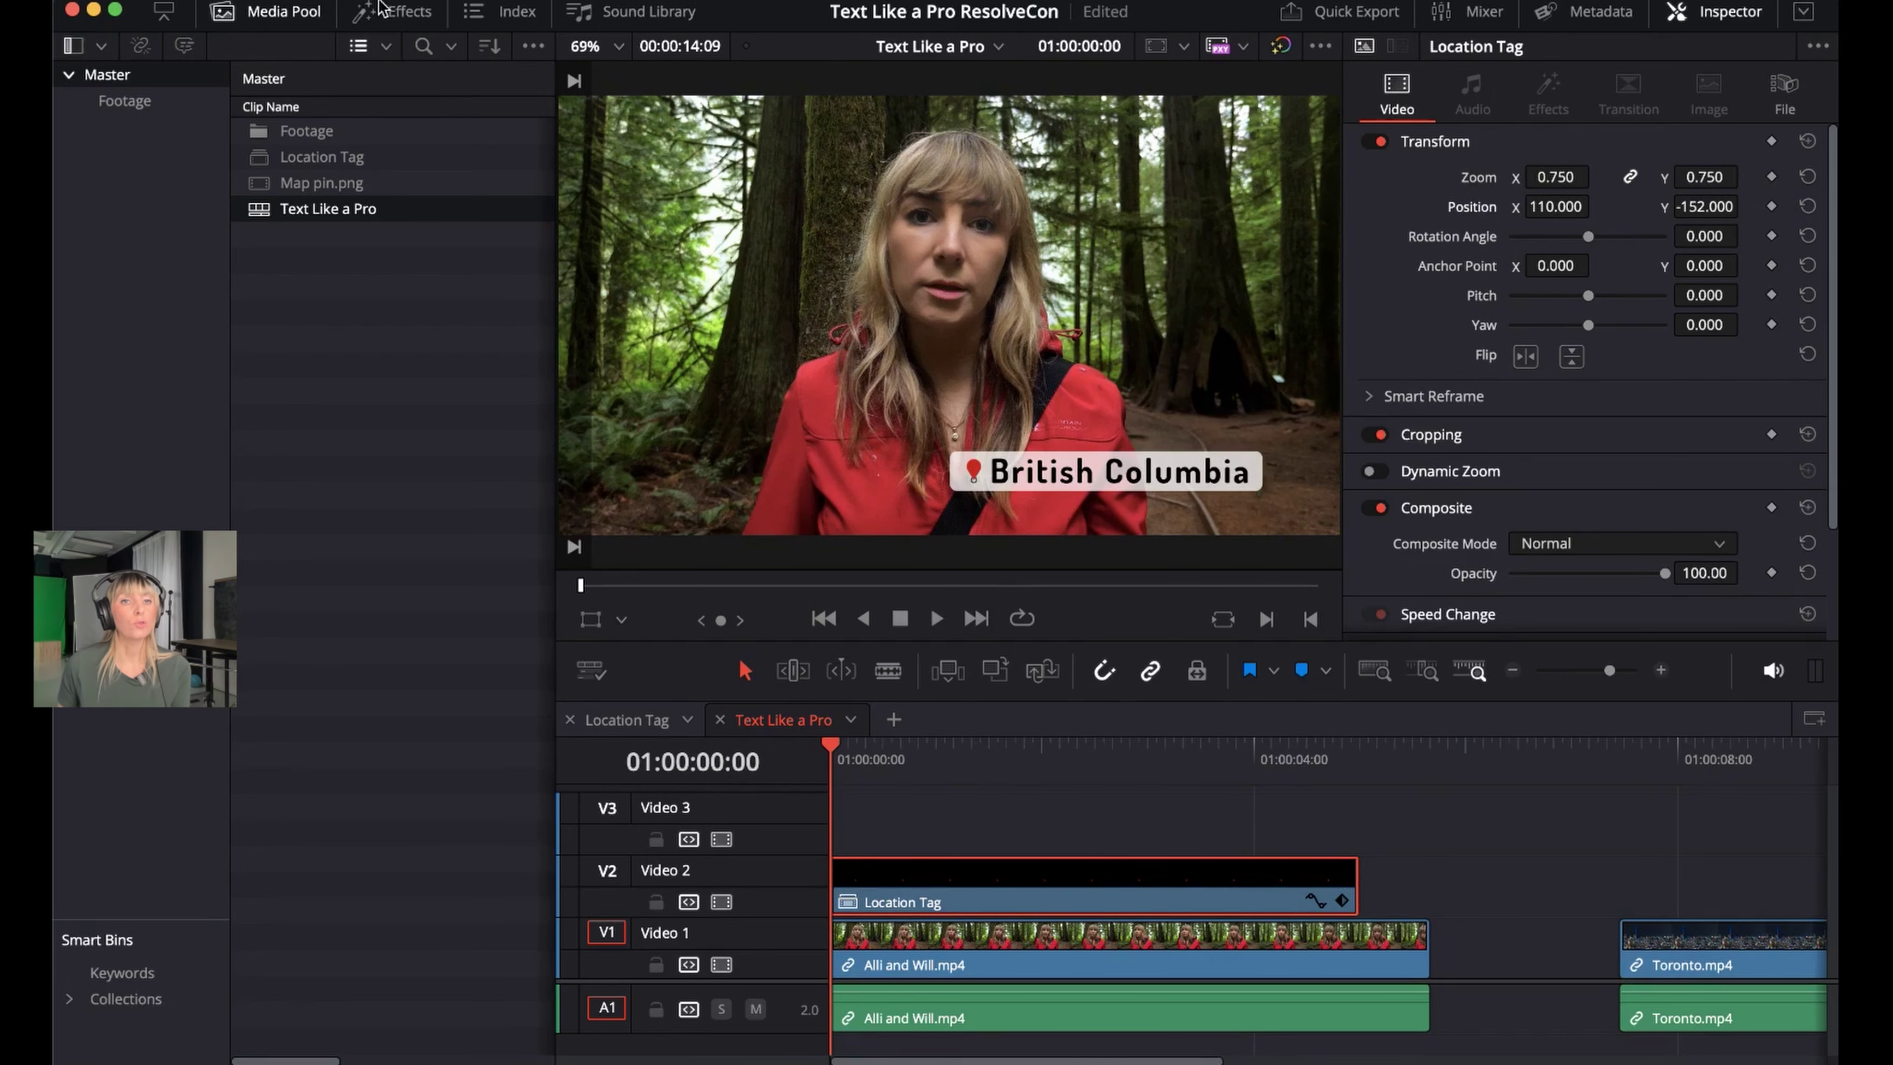
Search the effects for "push", add the Push transition to the start of the Location Tag clip and preview it
{"action": "left_click", "coordinate": [393, 11]}
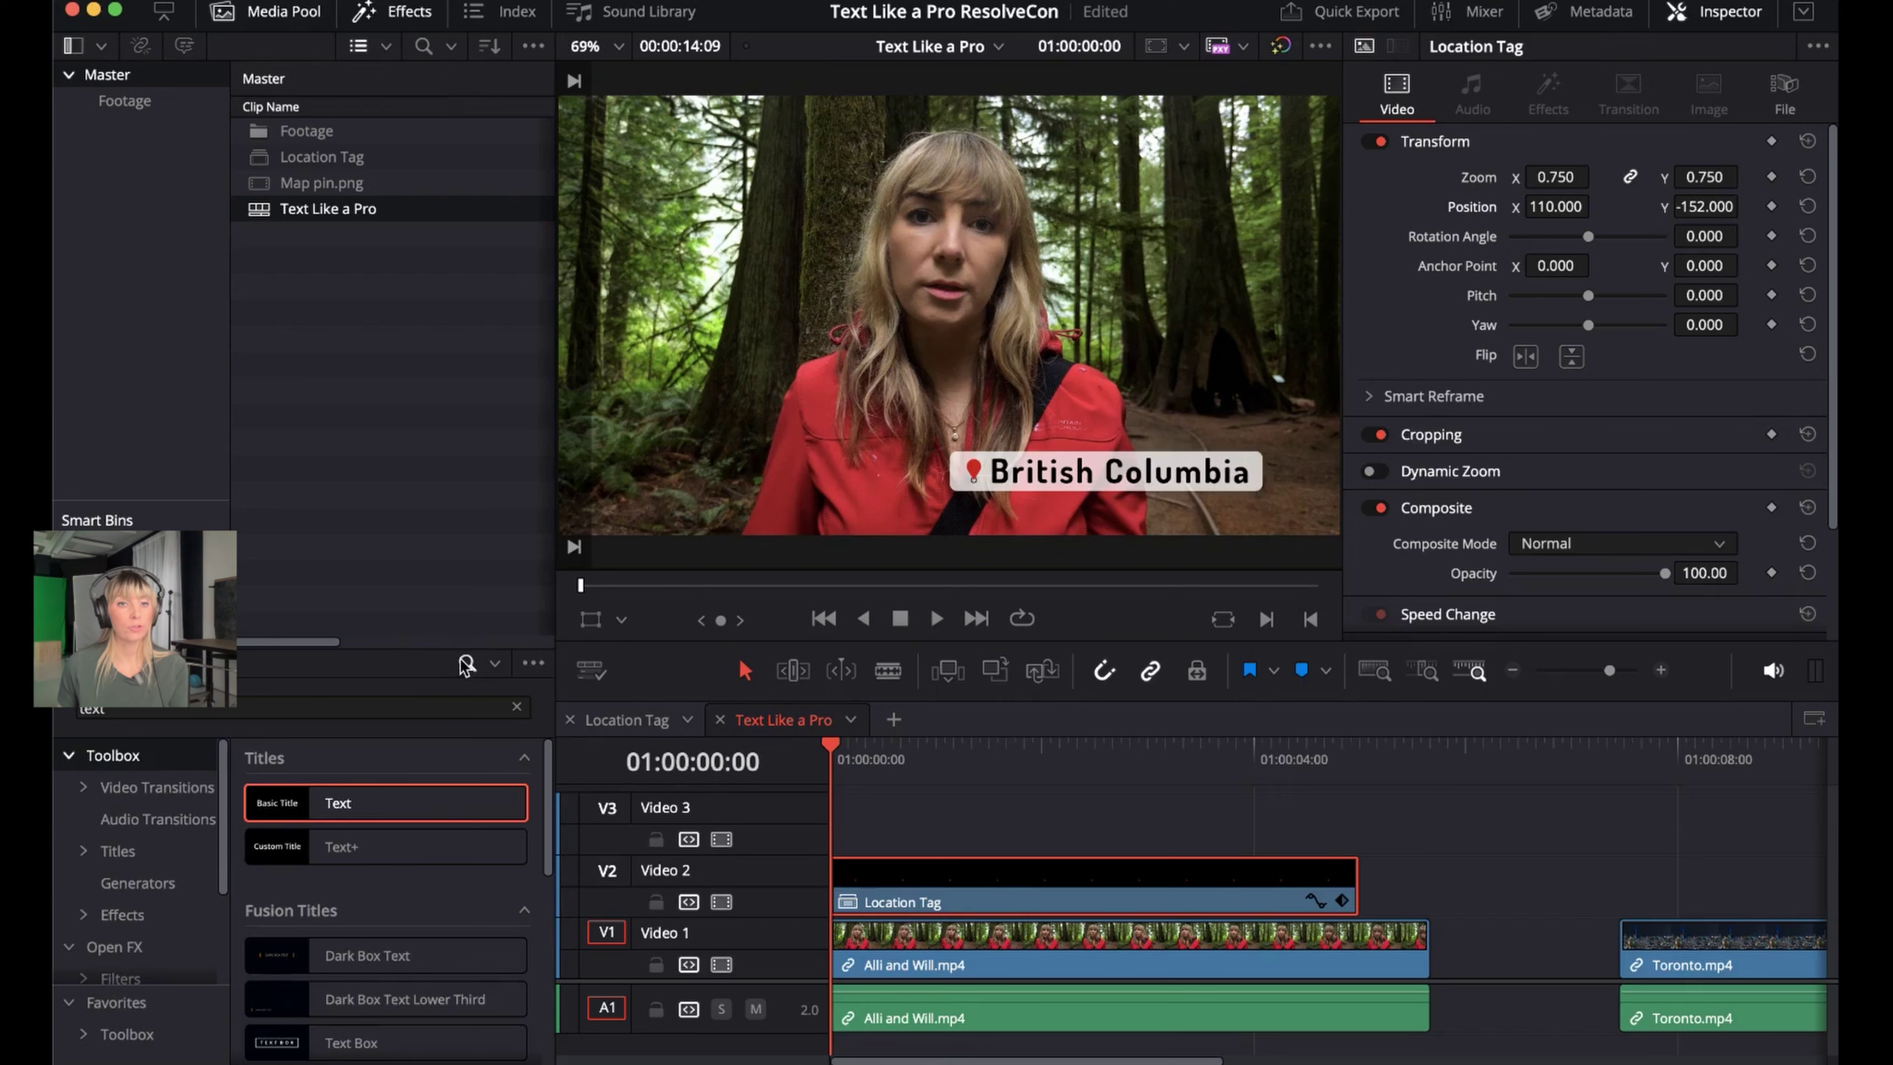
{"action": "left_click", "coordinate": [516, 706]}
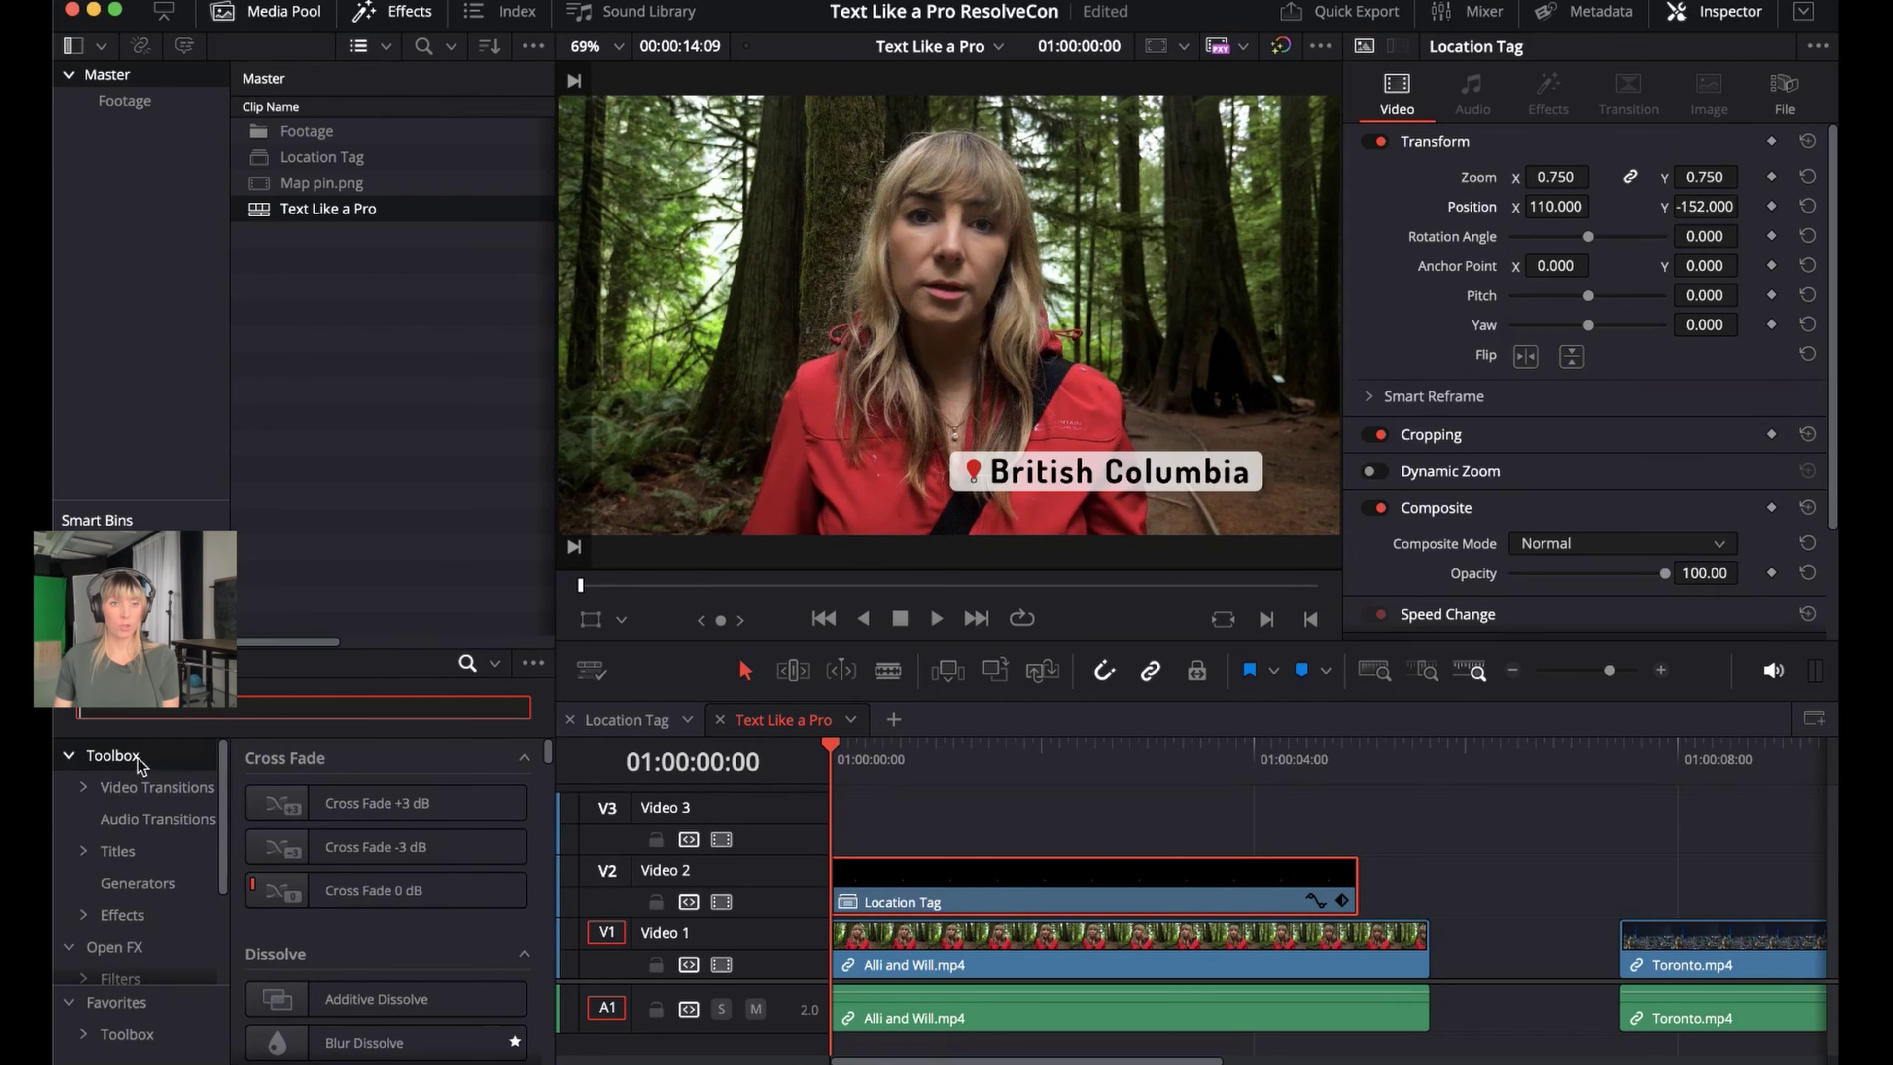
{"action": "type", "text": "push"}
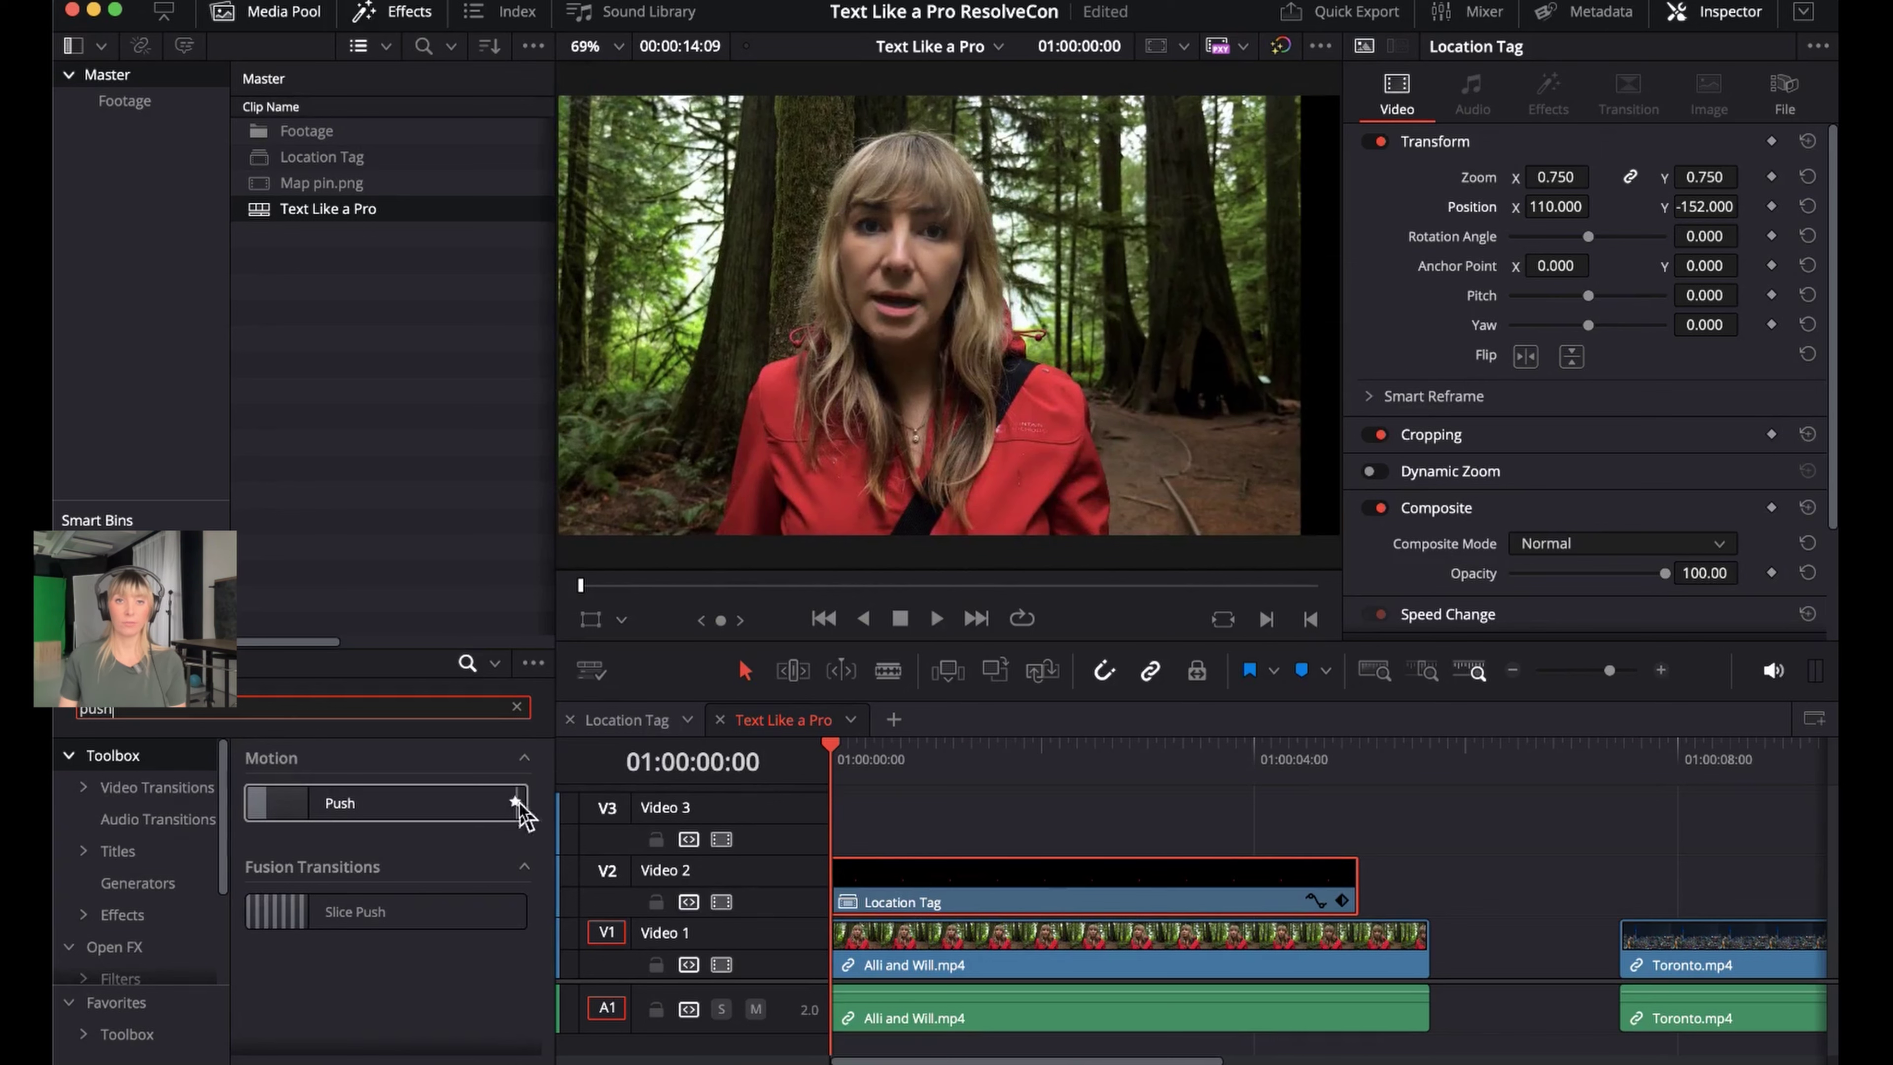
{"action": "left_click", "coordinate": [365, 816]}
{"action": "left_click_drag", "start_coordinate": [364, 819], "coordinate": [865, 866]}
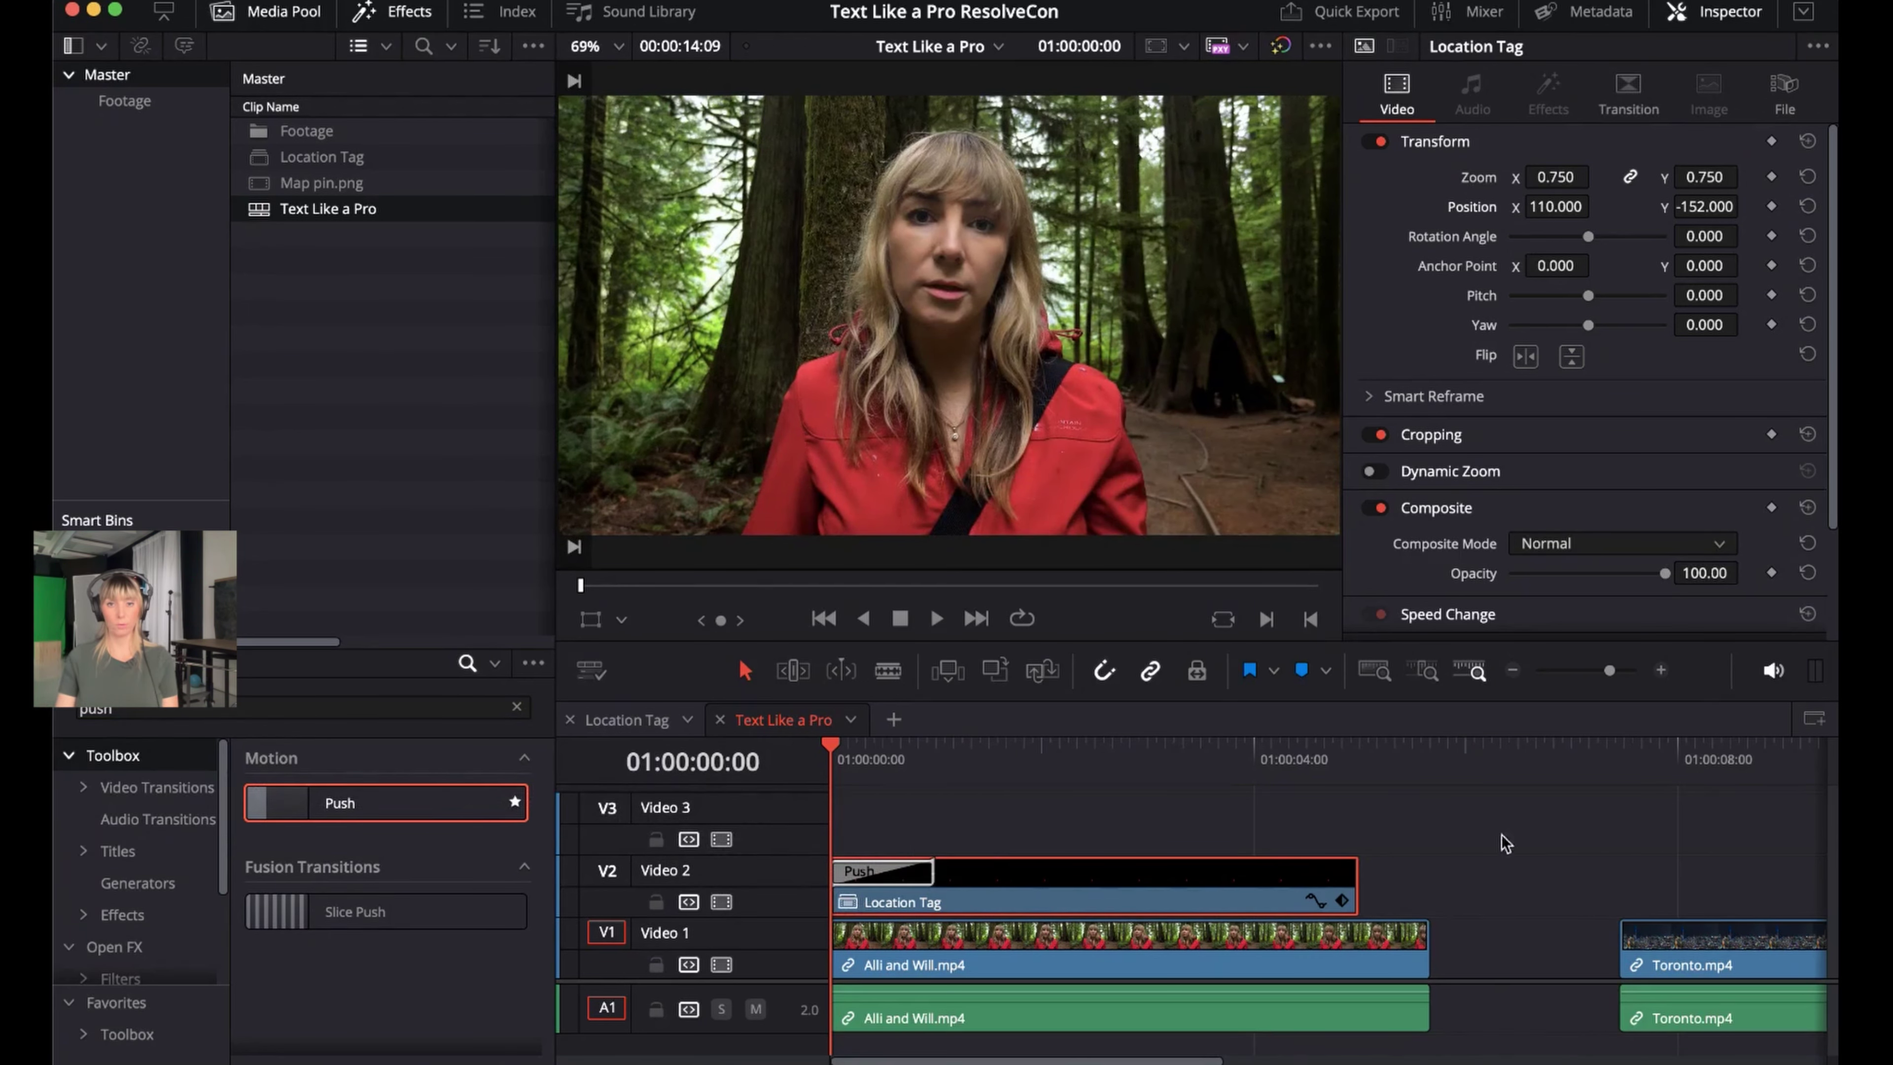
{"action": "key", "text": "space"}
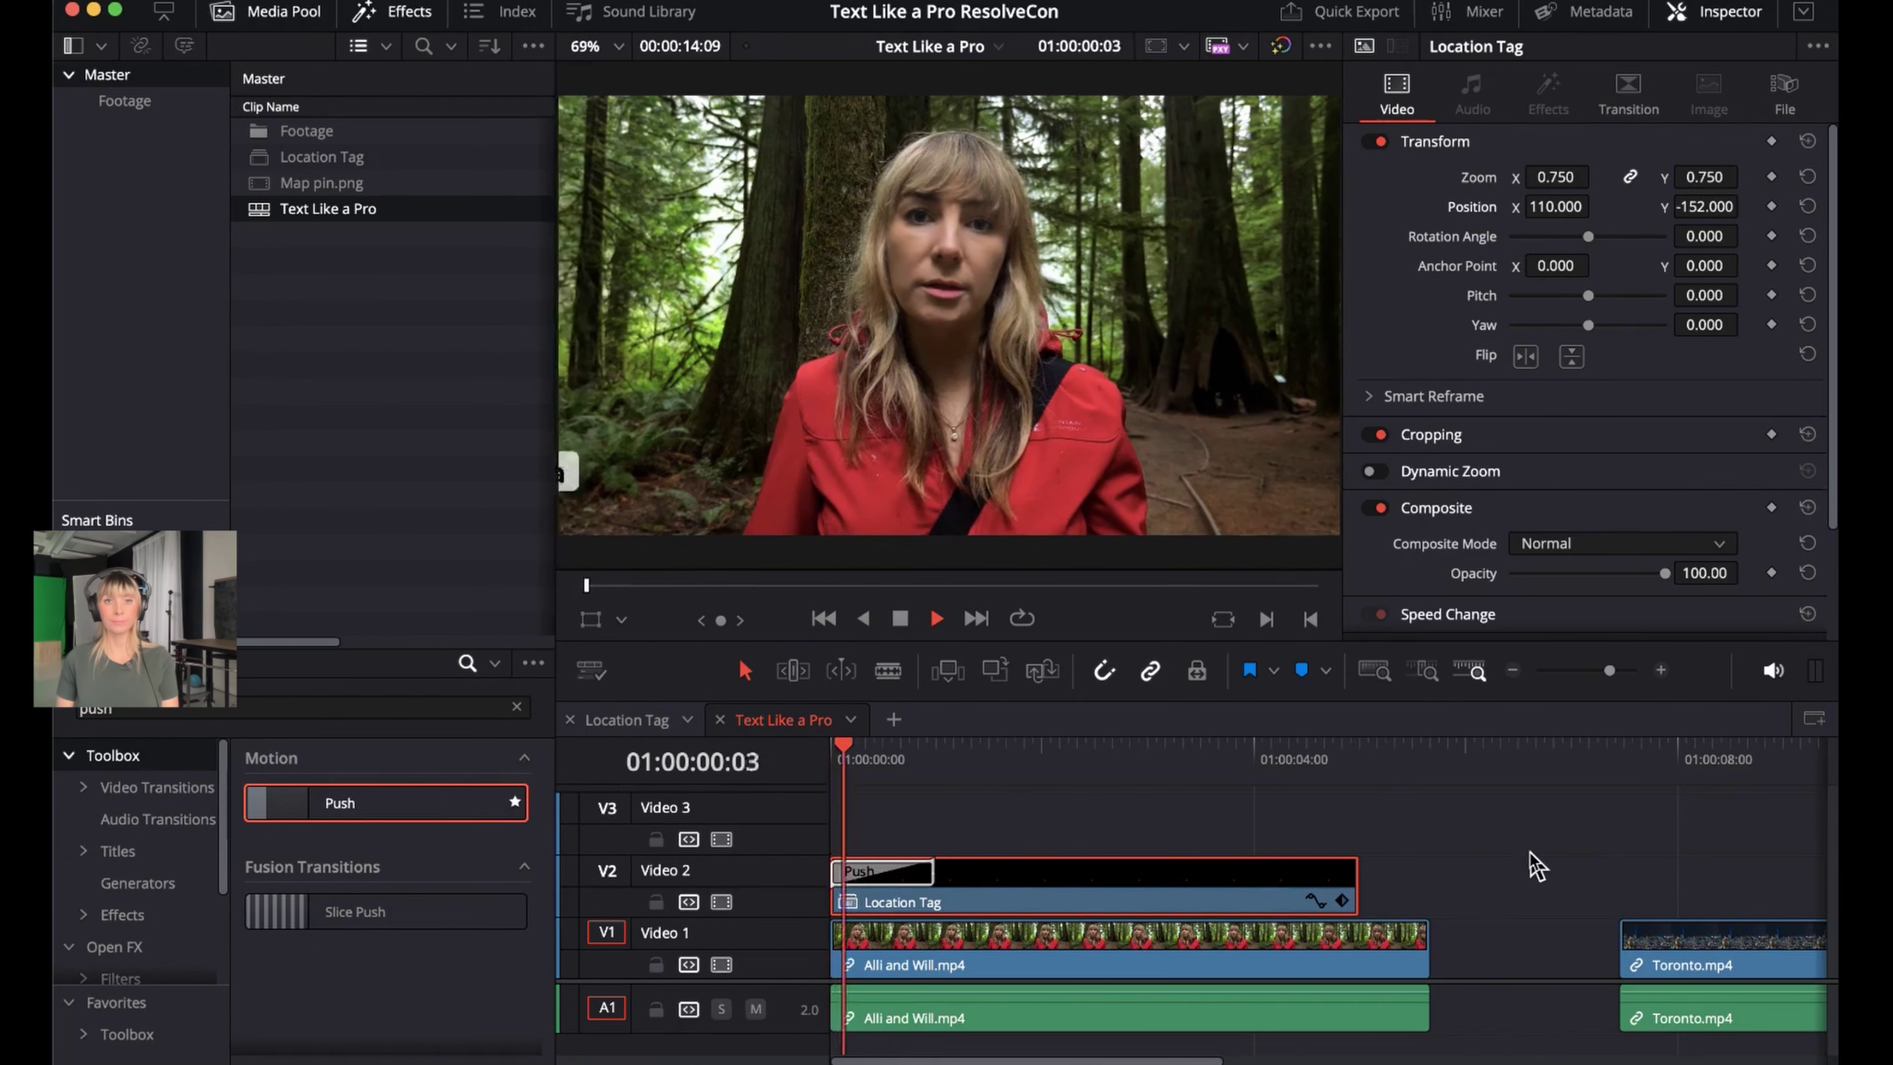
{"action": "key", "text": "space"}
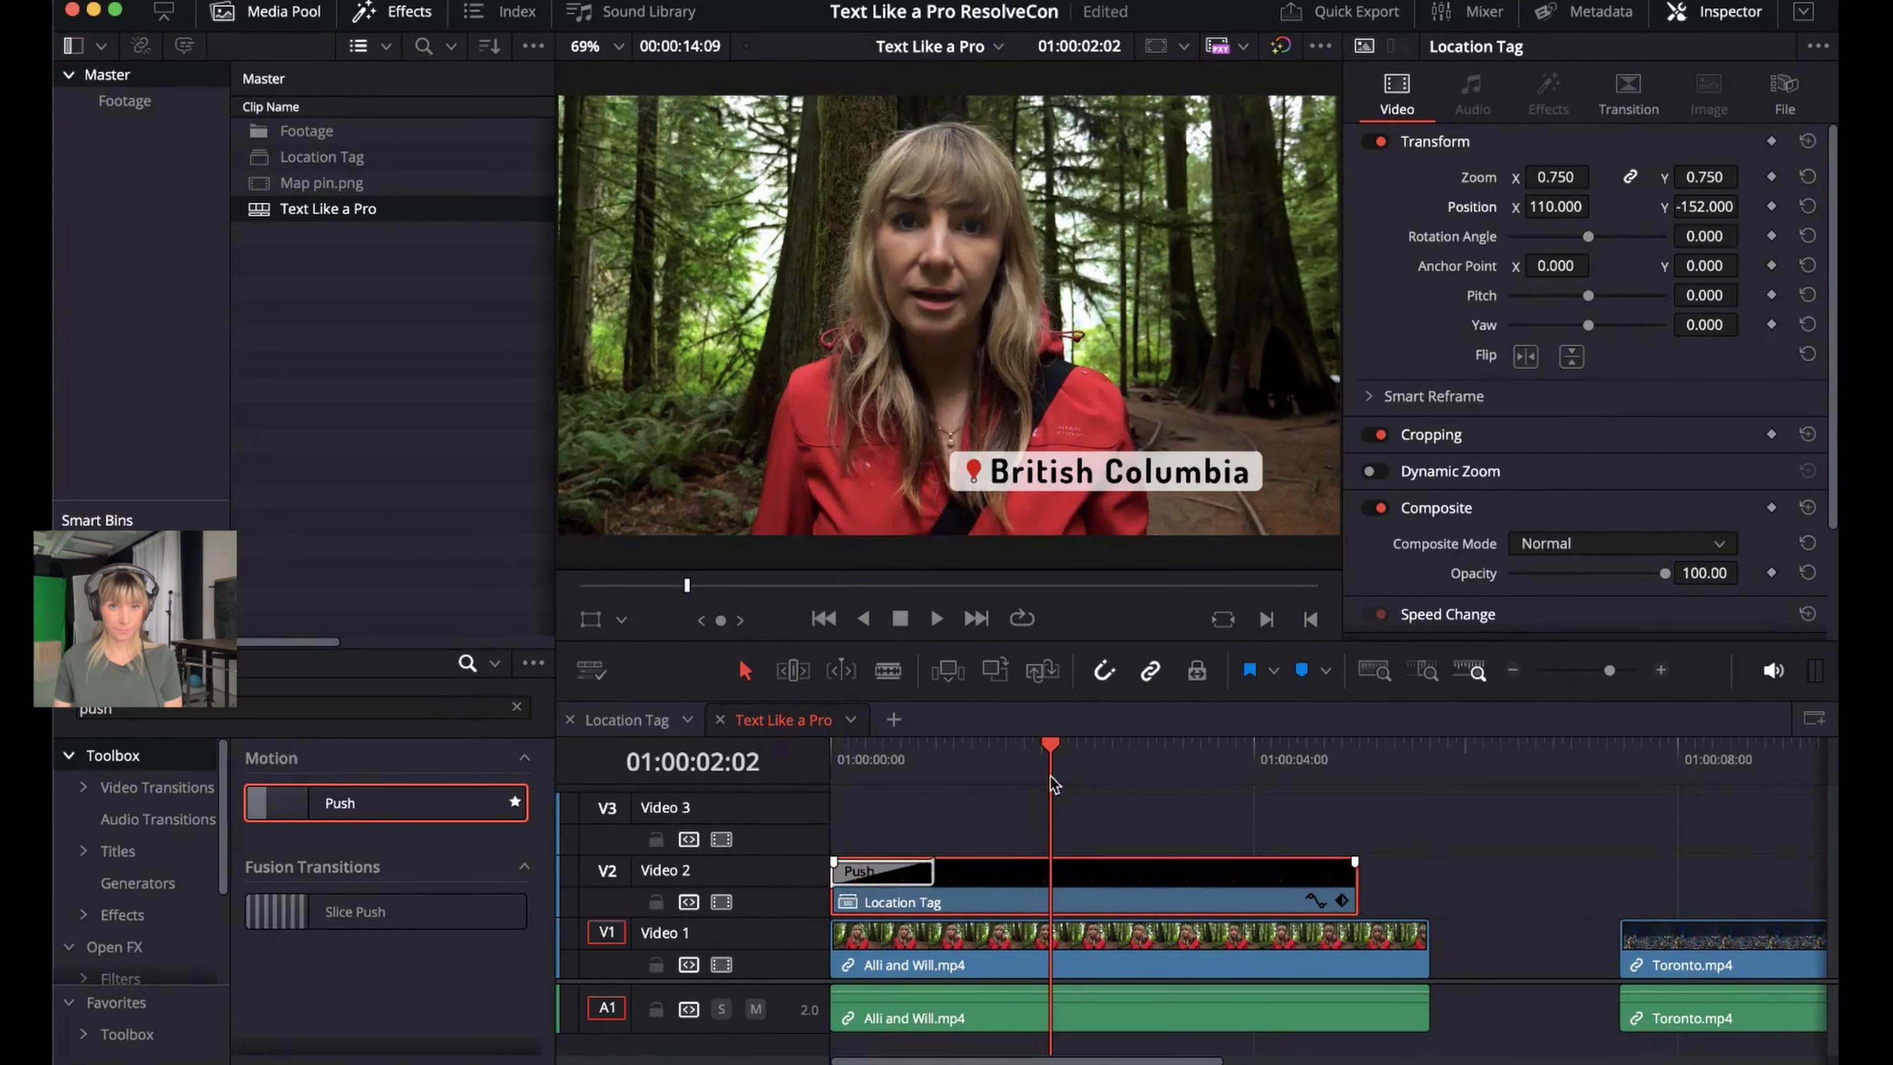
Change the Push transition's preset to Push Right on the Location Tag clip and play the animation
{"action": "left_click", "coordinate": [862, 761]}
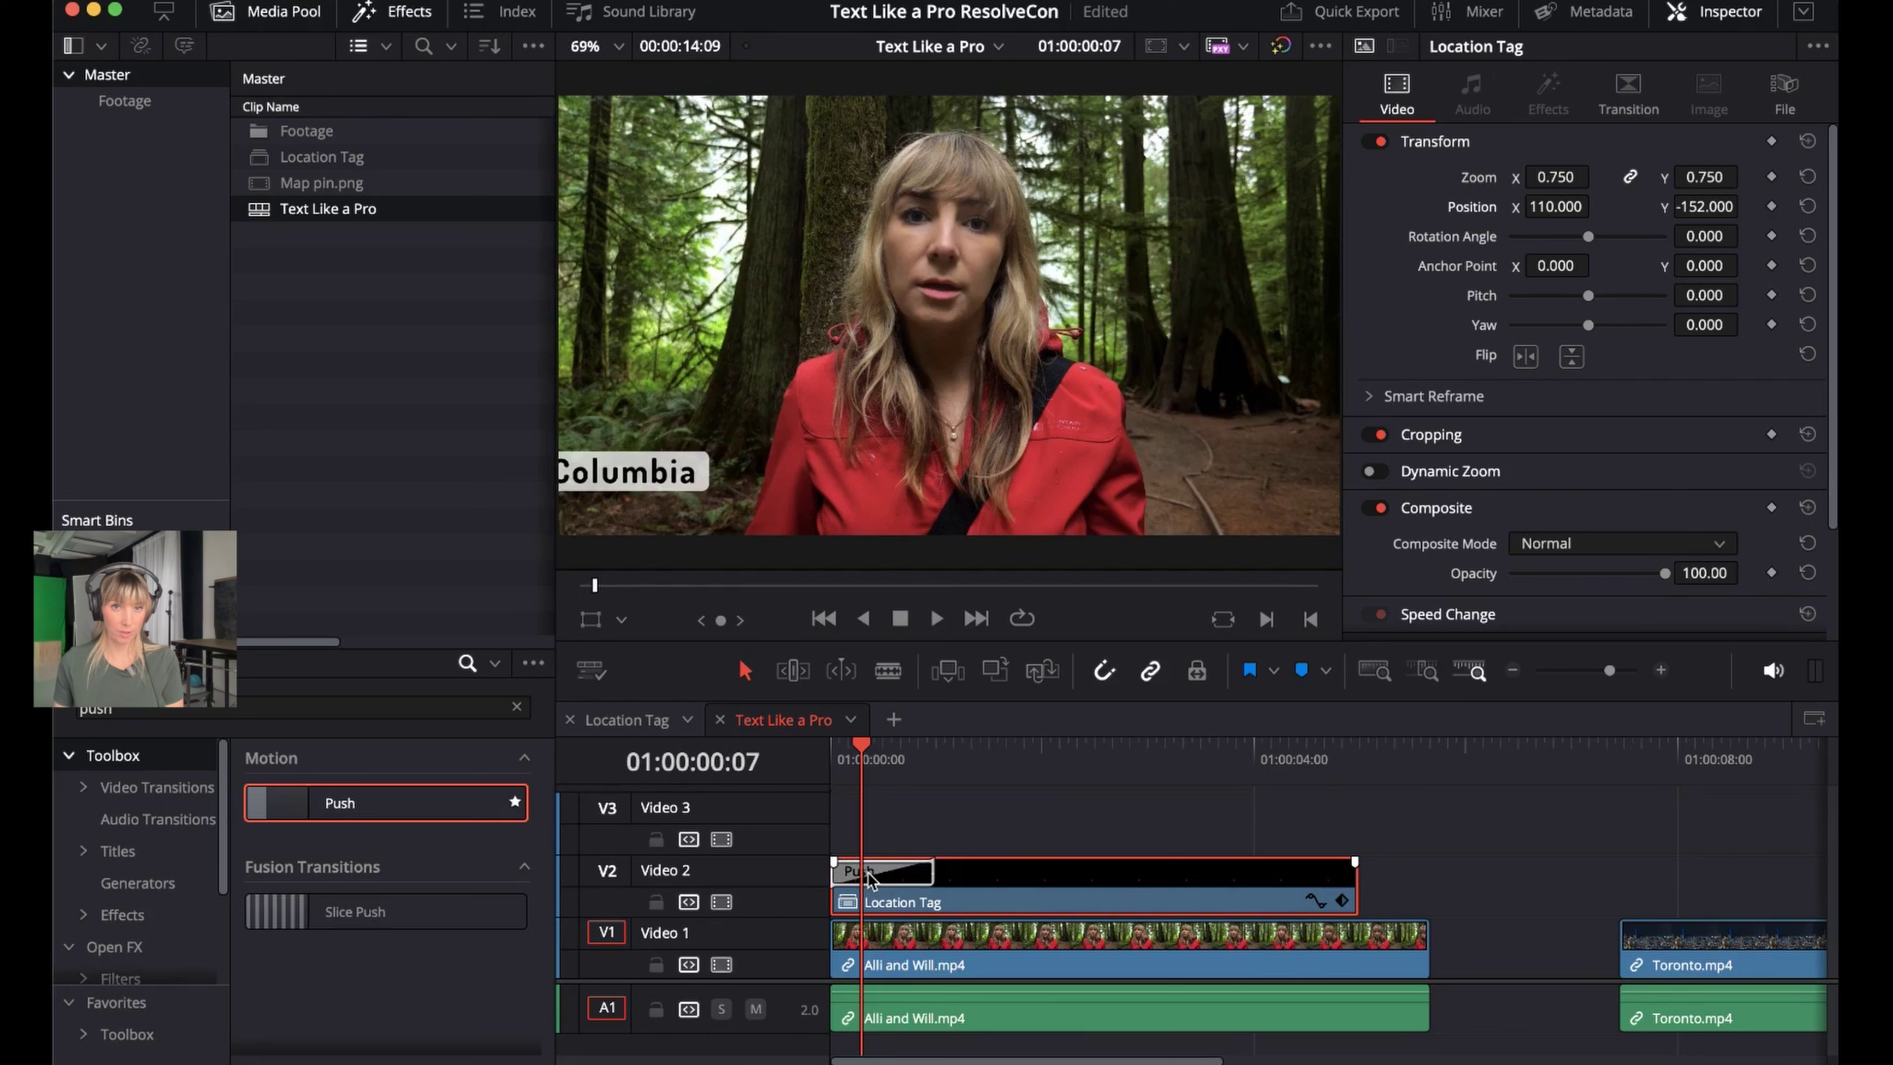
{"action": "left_click", "coordinate": [872, 887]}
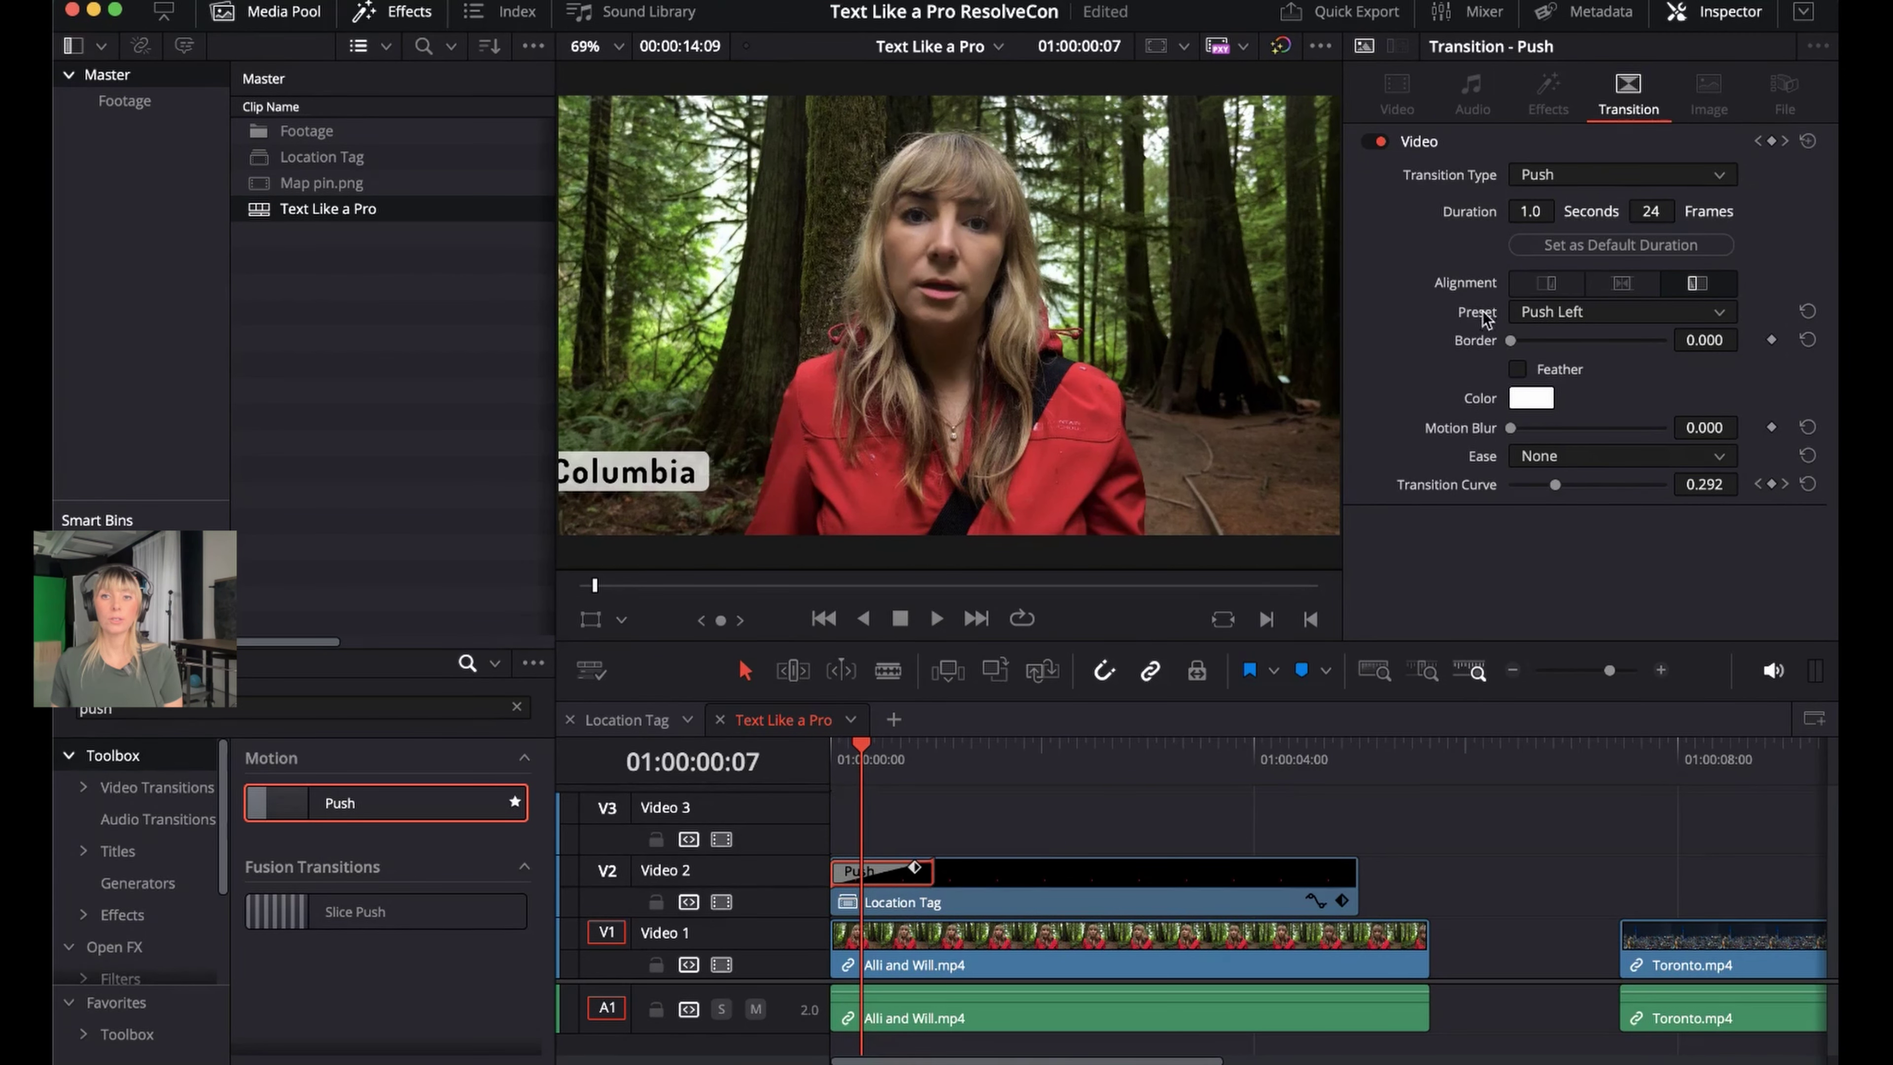
{"action": "left_click", "coordinate": [1595, 312]}
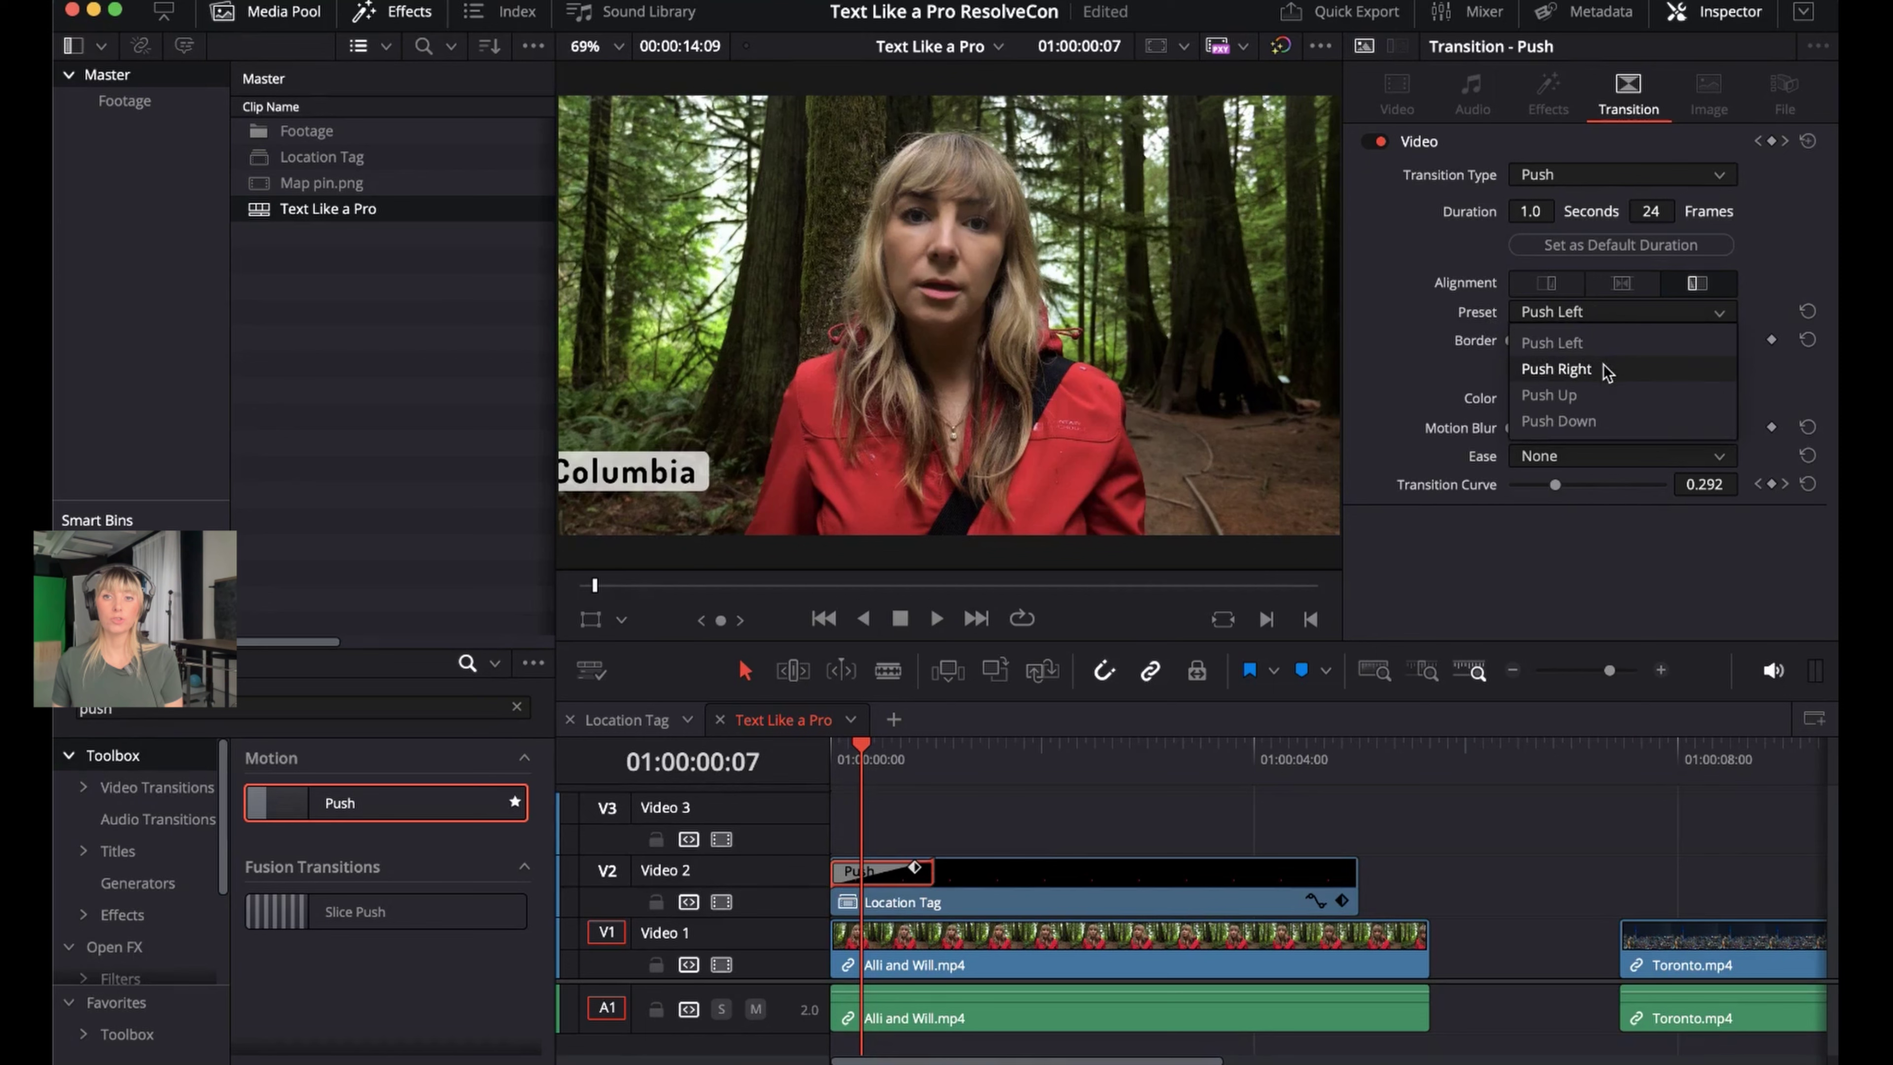
{"action": "left_click", "coordinate": [1557, 369]}
{"action": "key", "text": "space"}
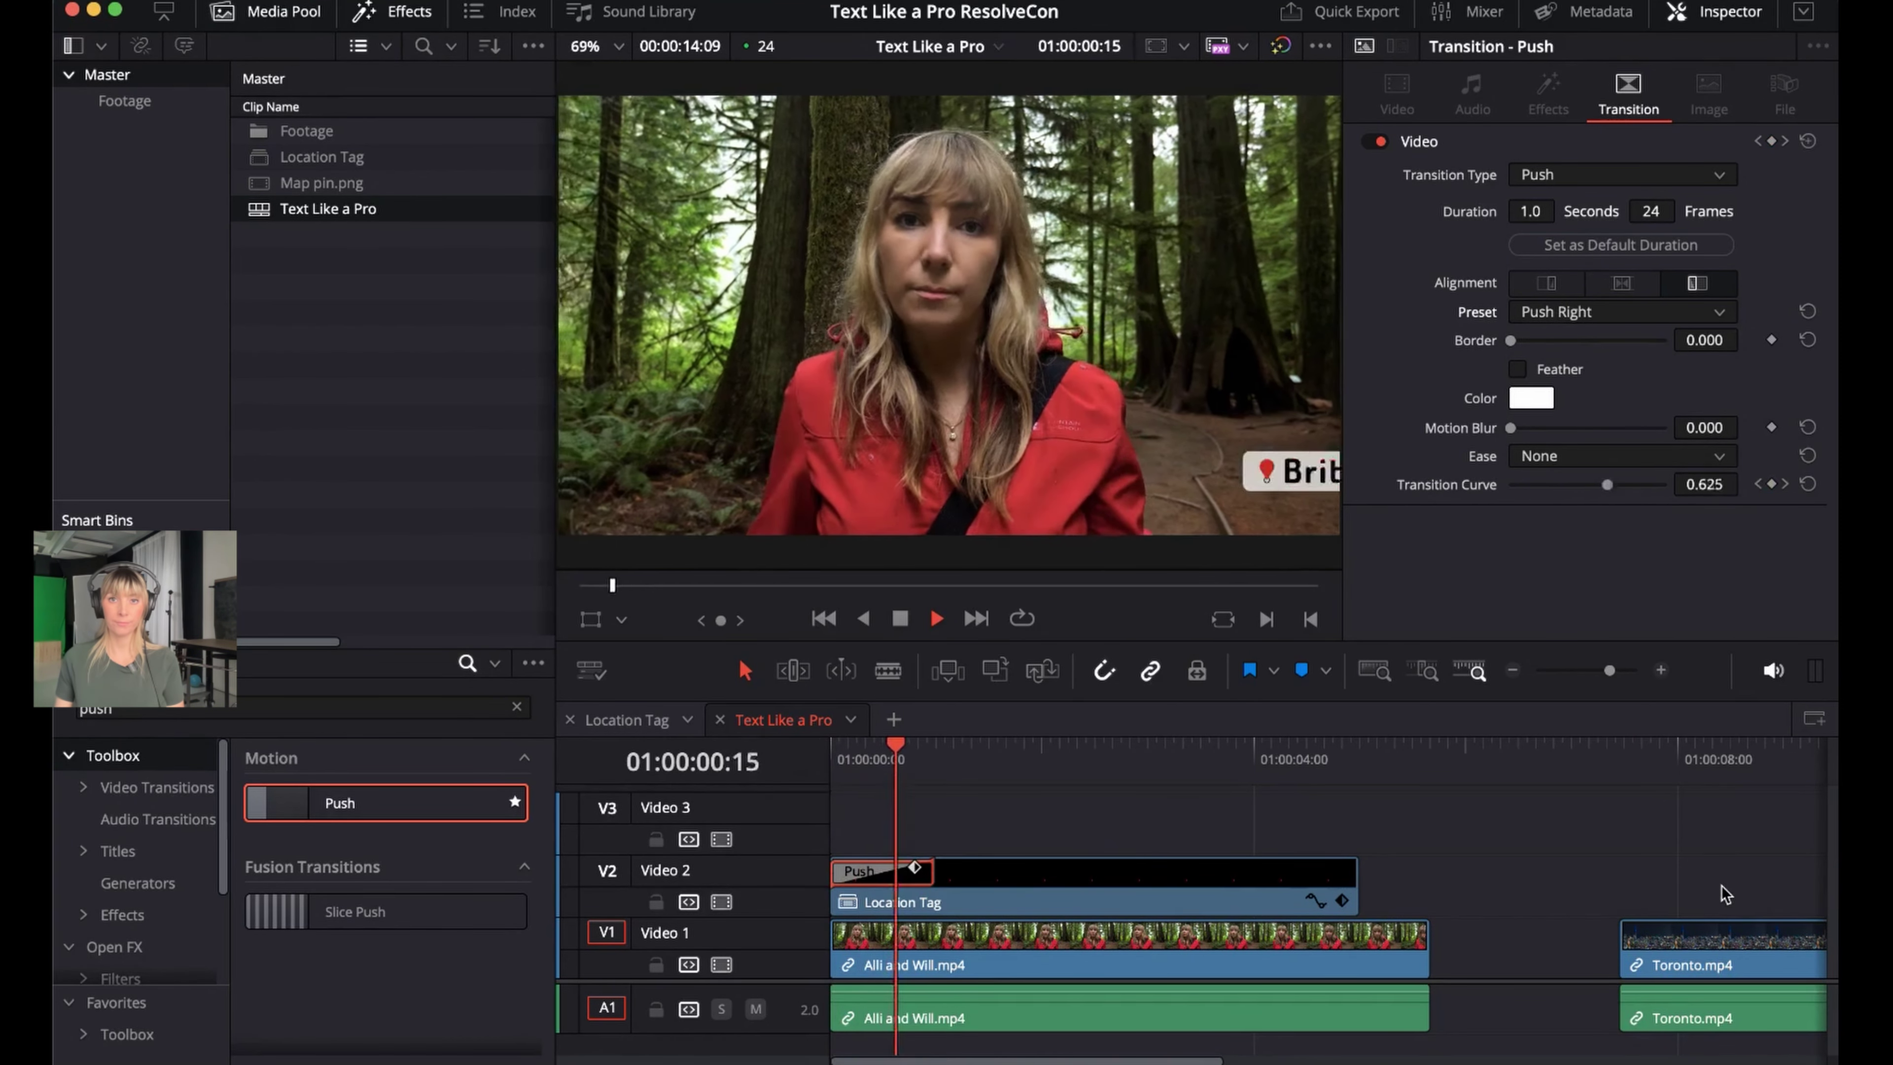
Shorten the Push transition at the start of the Location Tag clip to 20 frames and play it from the timeline start
{"action": "key", "text": "space"}
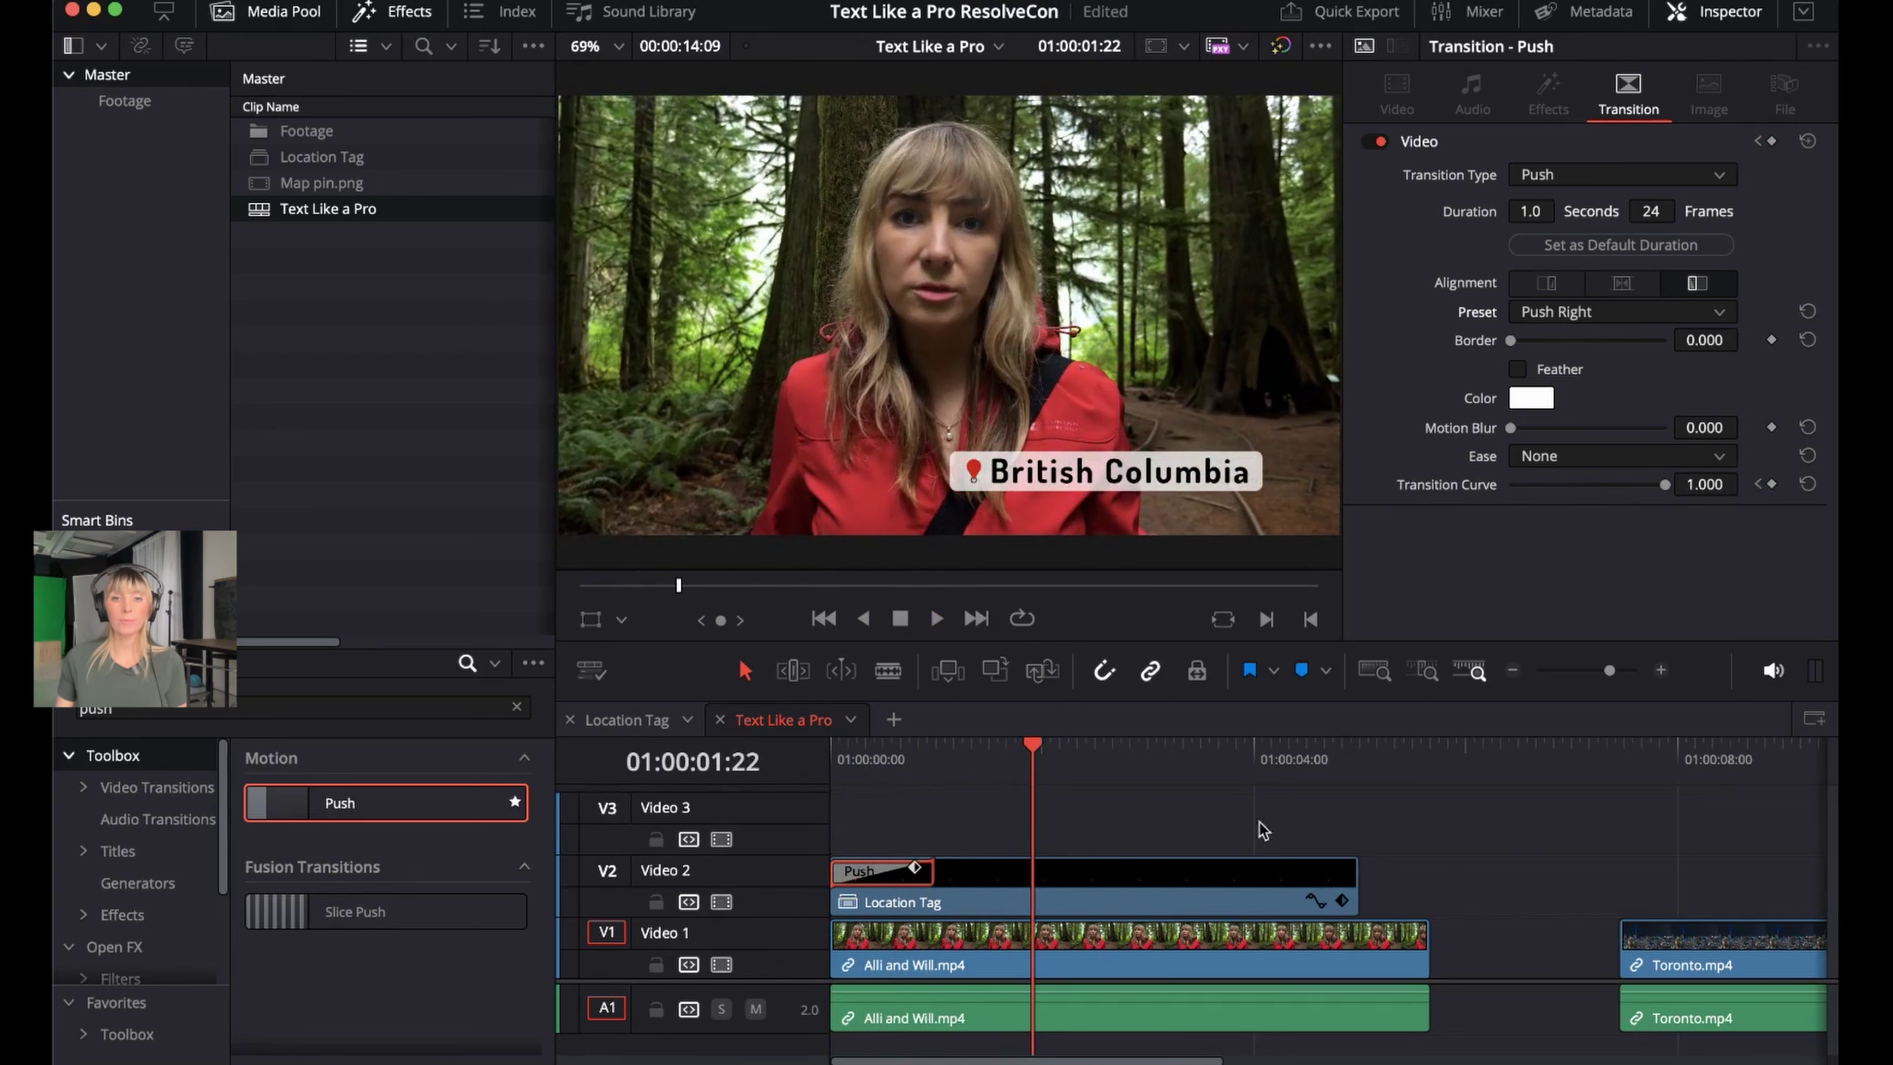
{"action": "left_click", "coordinate": [900, 768]}
{"action": "mouse_move", "coordinate": [900, 768]}
{"action": "left_mouse_down"}
{"action": "mouse_move", "coordinate": [916, 771]}
{"action": "mouse_move", "coordinate": [837, 772]}
{"action": "mouse_move", "coordinate": [959, 775]}
{"action": "mouse_move", "coordinate": [895, 780]}
{"action": "left_mouse_up"}
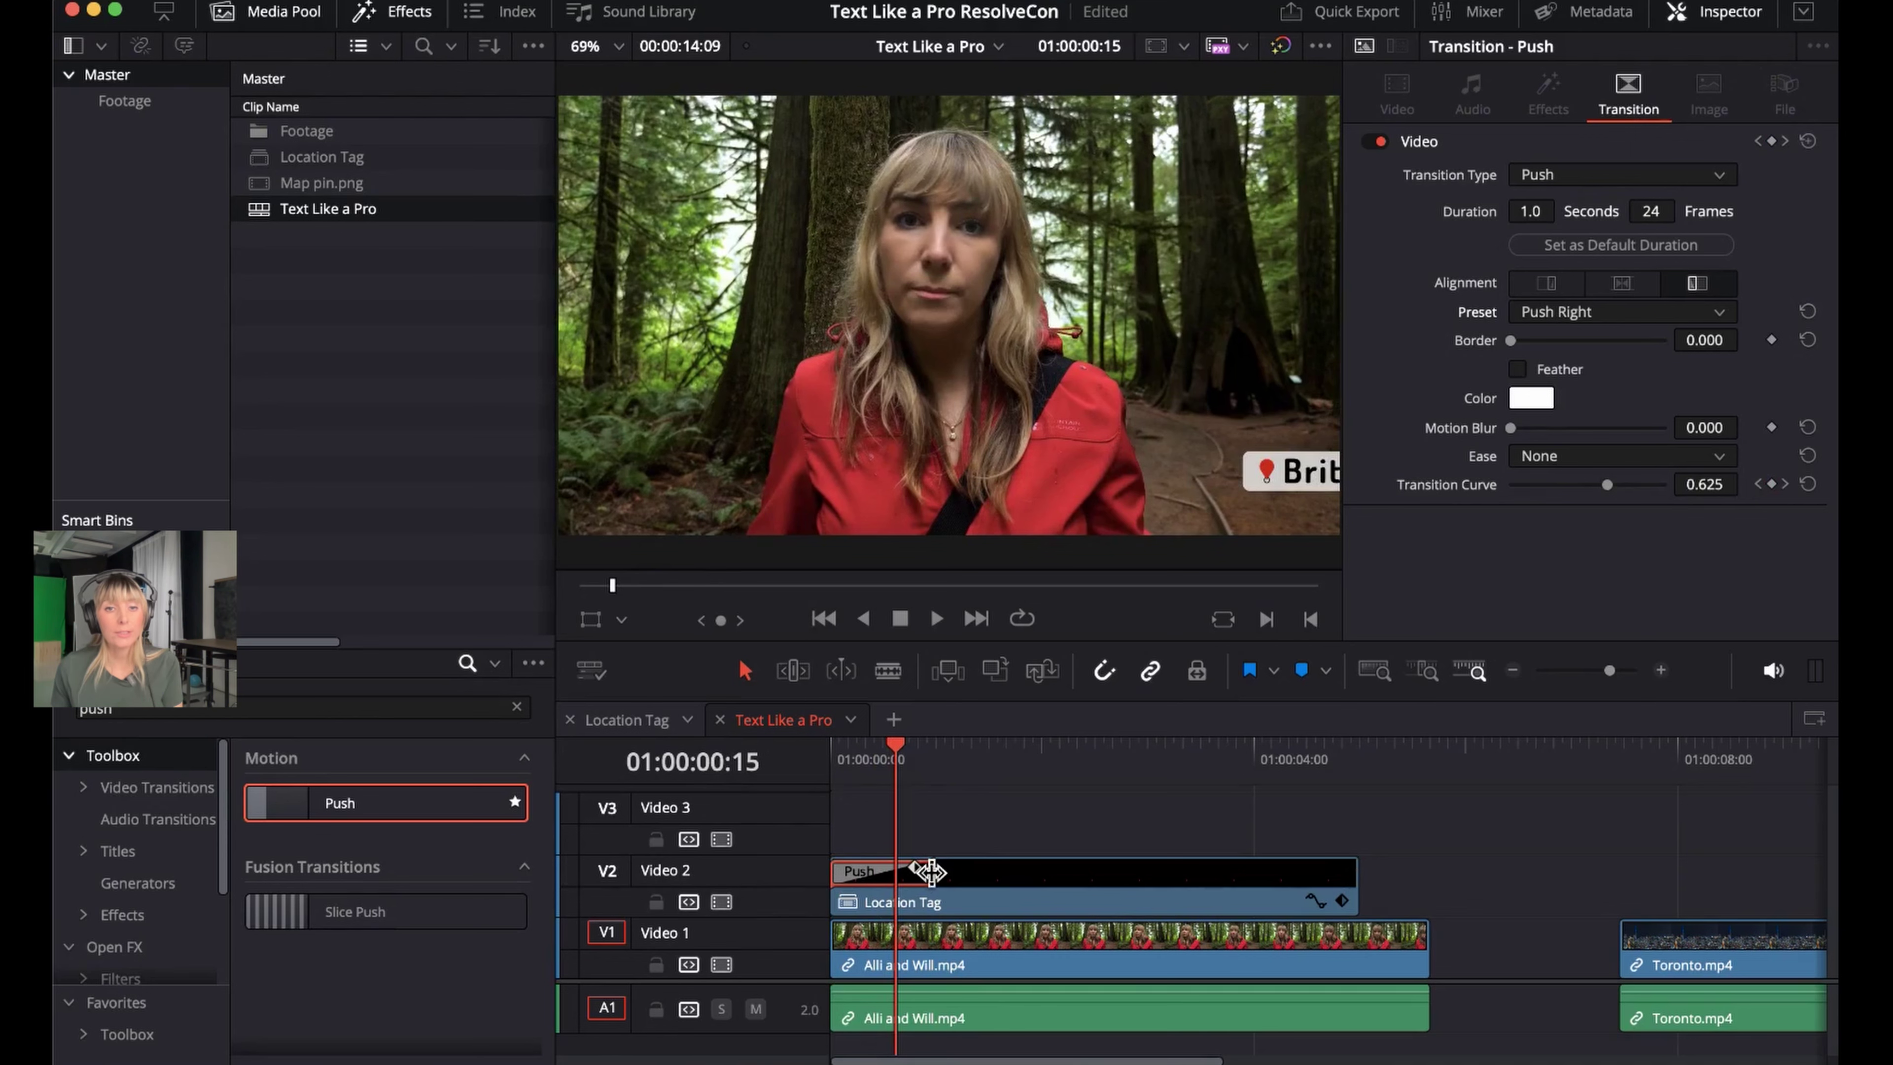
{"action": "mouse_move", "coordinate": [930, 871]}
{"action": "left_mouse_down"}
{"action": "mouse_move", "coordinate": [900, 867]}
{"action": "mouse_move", "coordinate": [1042, 879]}
{"action": "mouse_move", "coordinate": [914, 878]}
{"action": "left_mouse_up"}
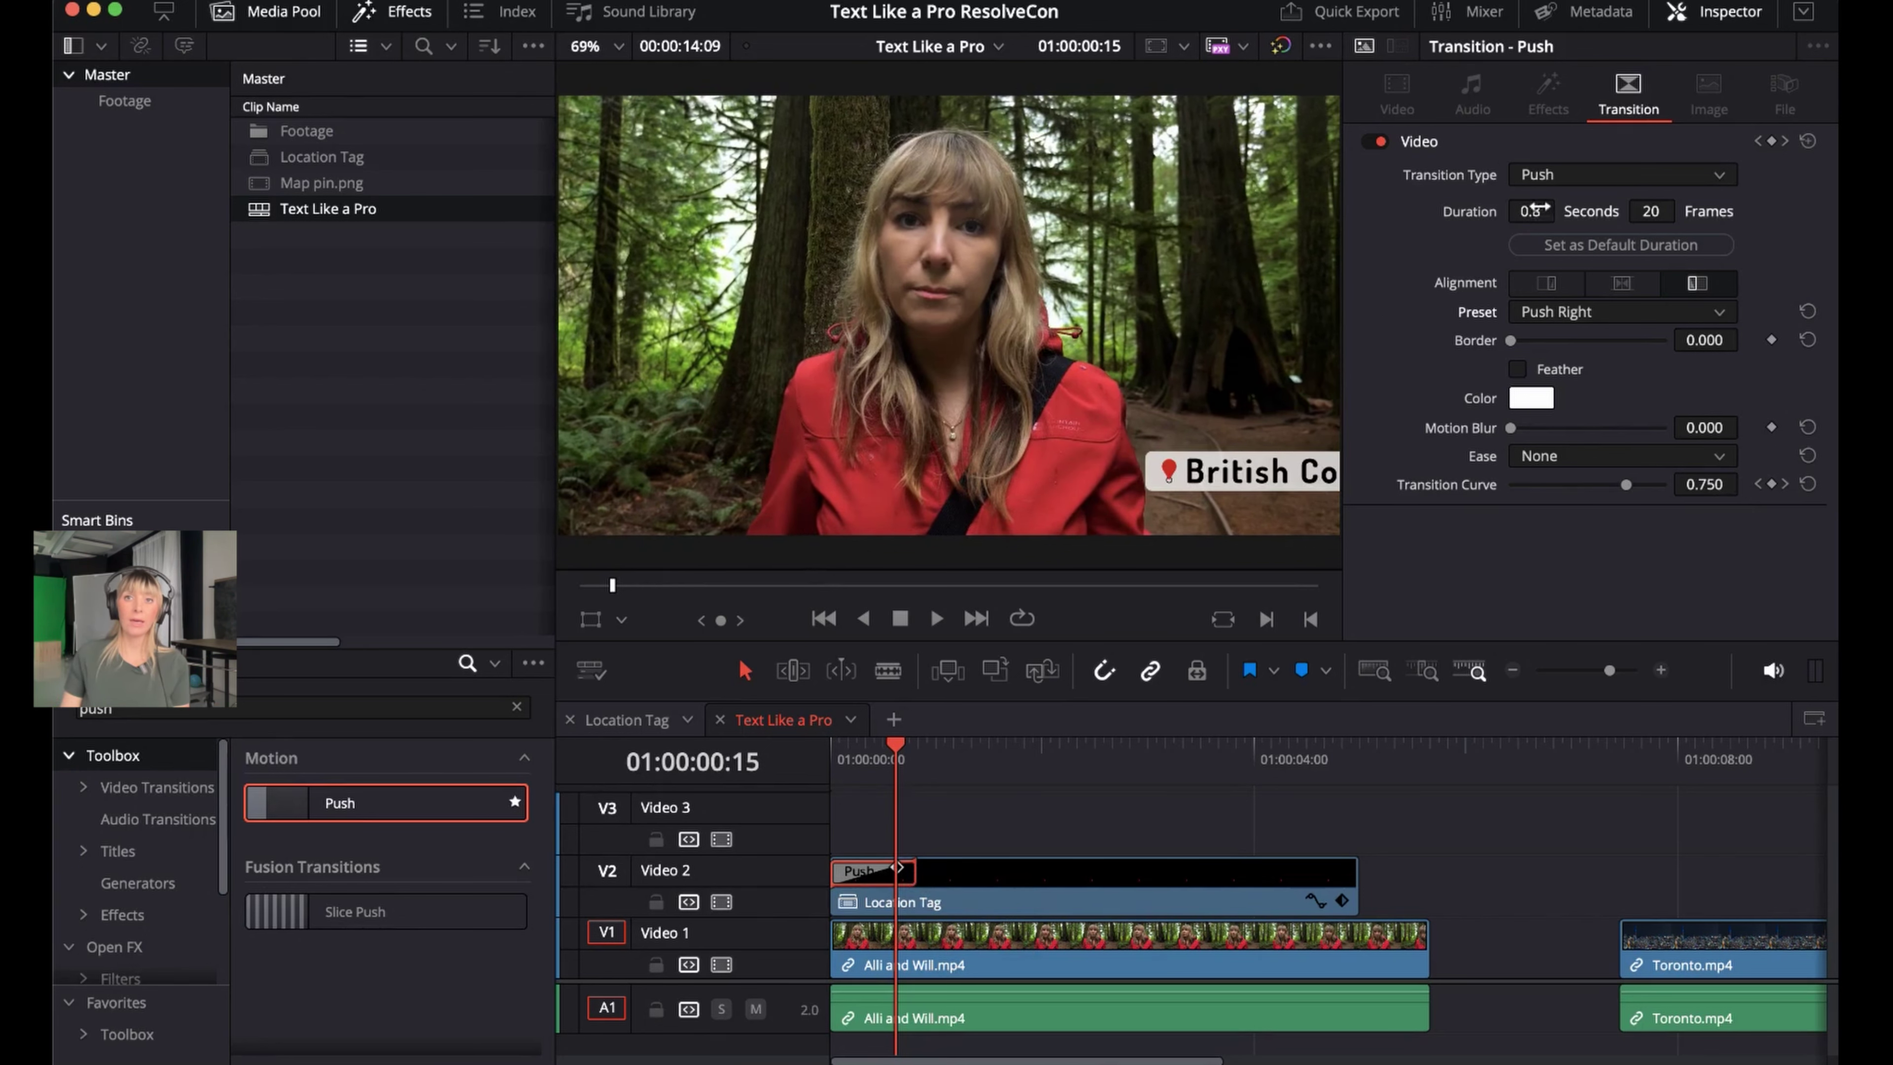
{"action": "mouse_move", "coordinate": [1535, 209]}
{"action": "left_mouse_down"}
{"action": "mouse_move", "coordinate": [1572, 209]}
{"action": "mouse_move", "coordinate": [1533, 209]}
{"action": "left_mouse_up"}
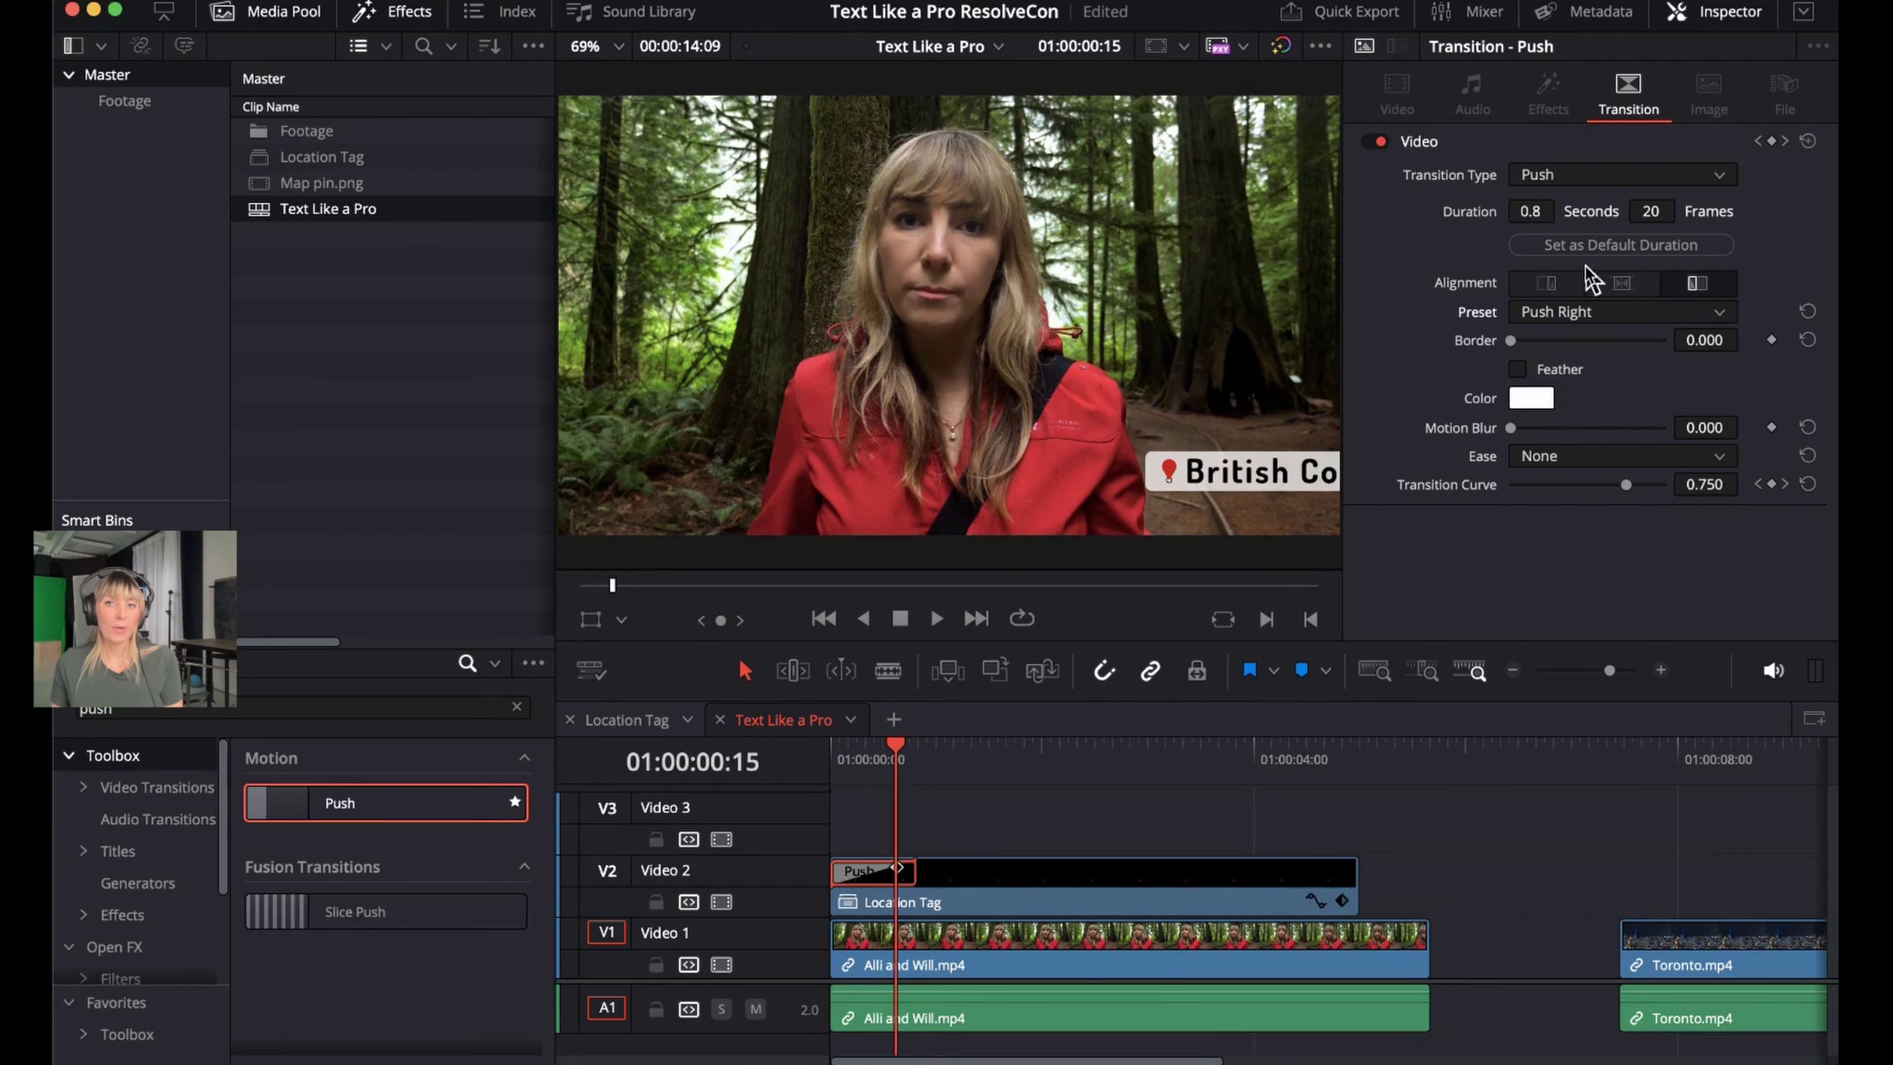
{"action": "left_click", "coordinate": [835, 749]}
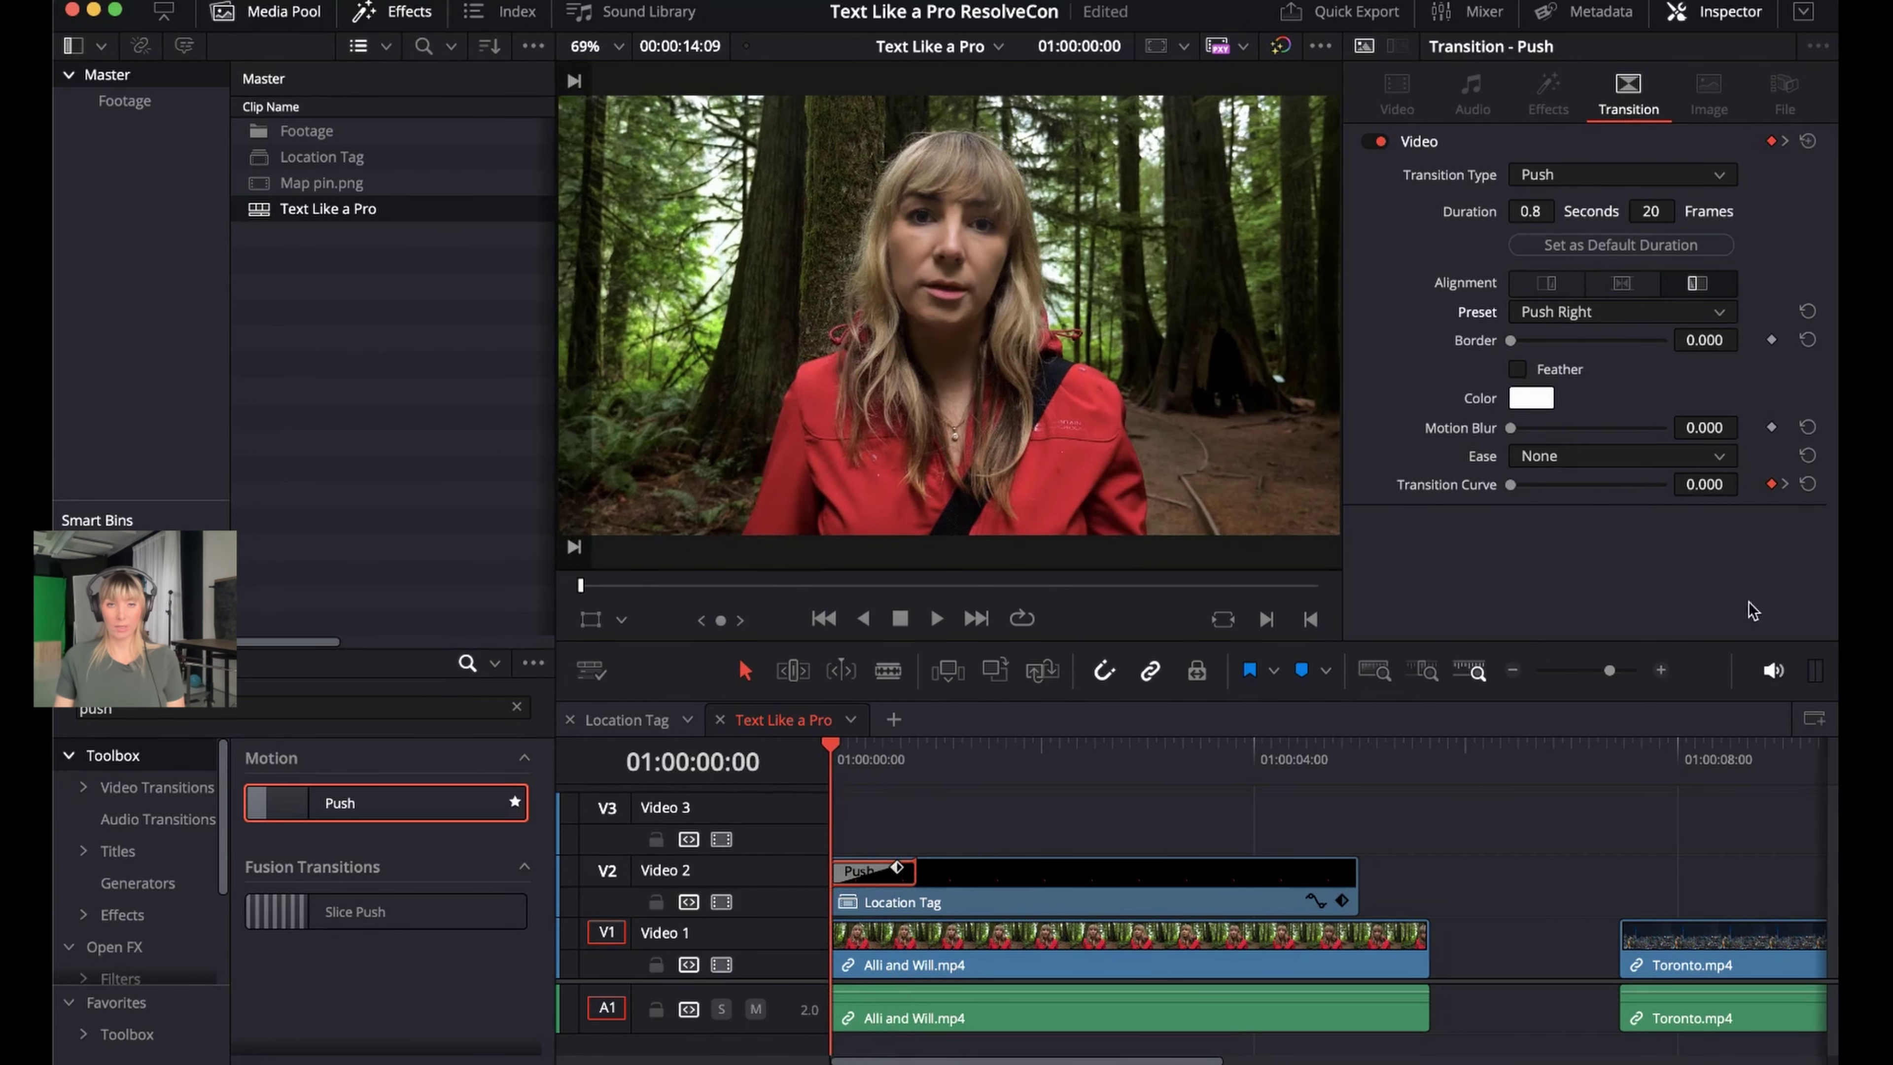
{"action": "key", "text": "space"}
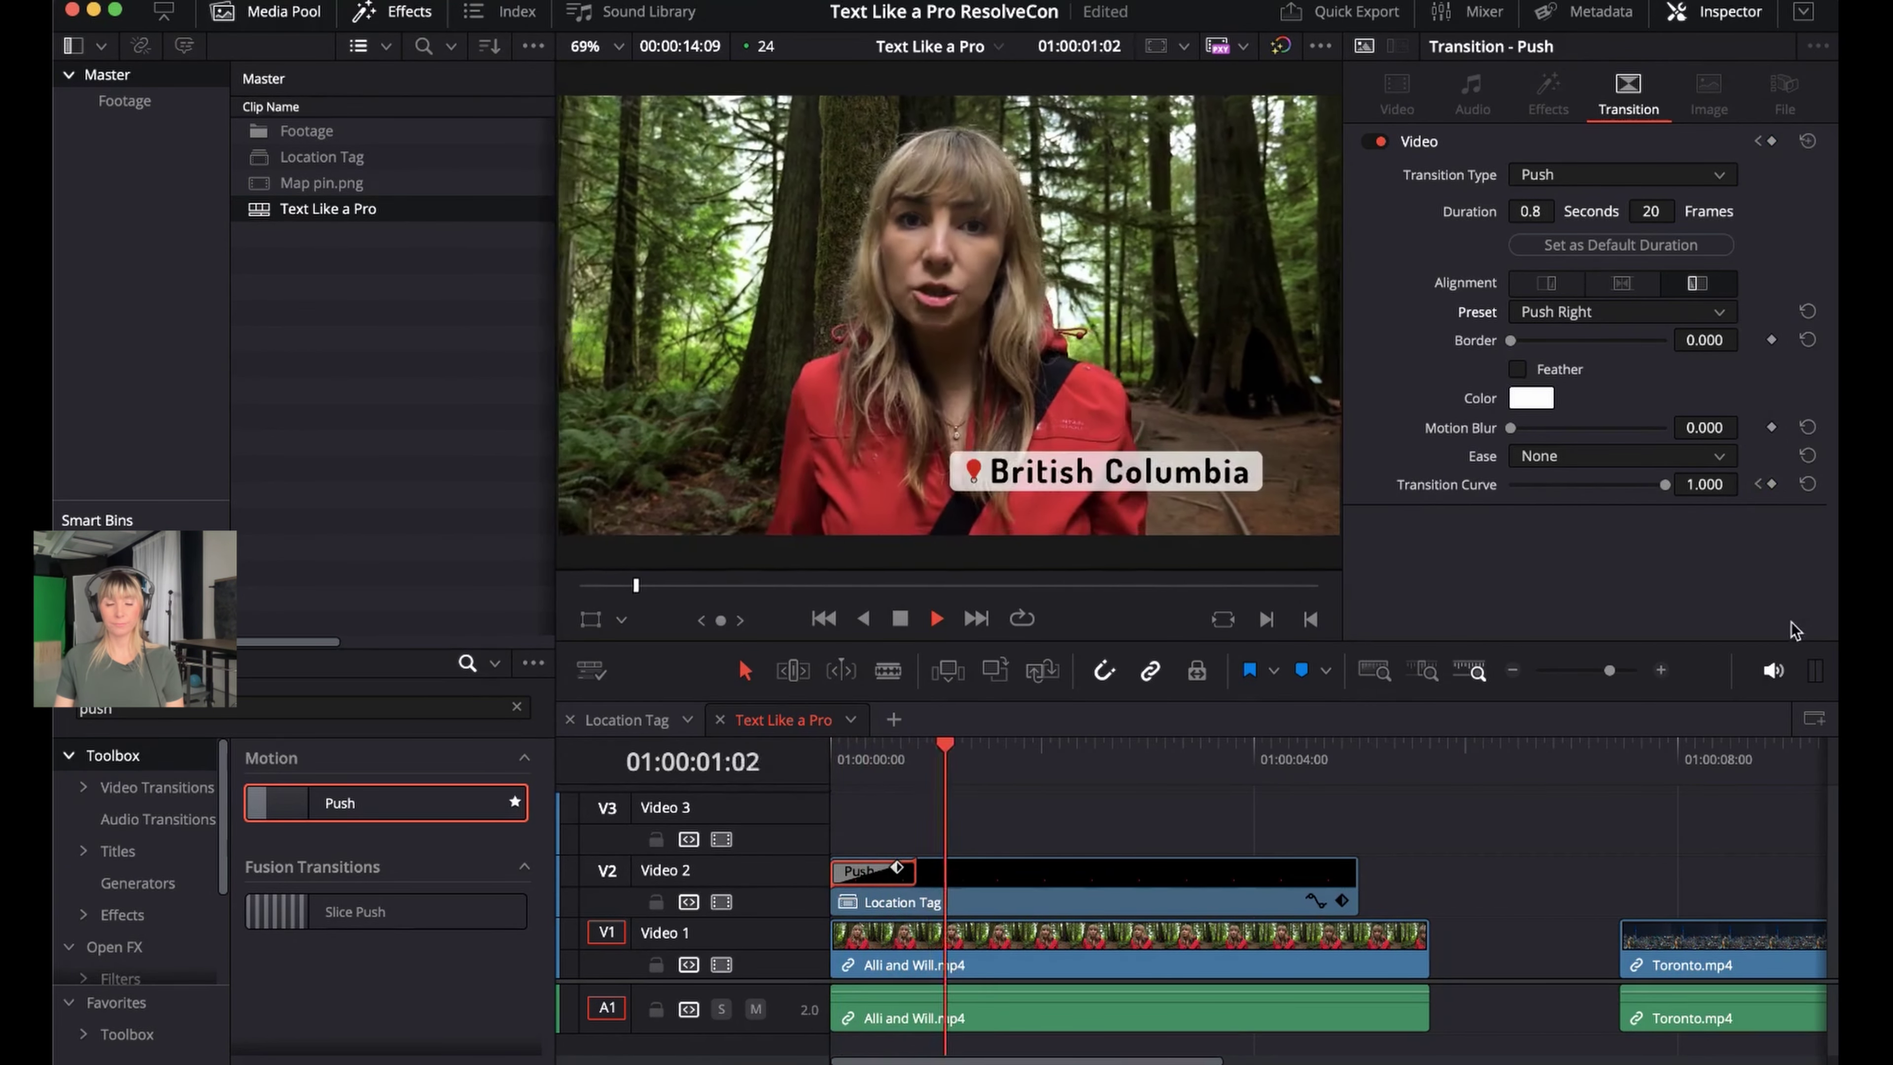
{"action": "key", "text": "space"}
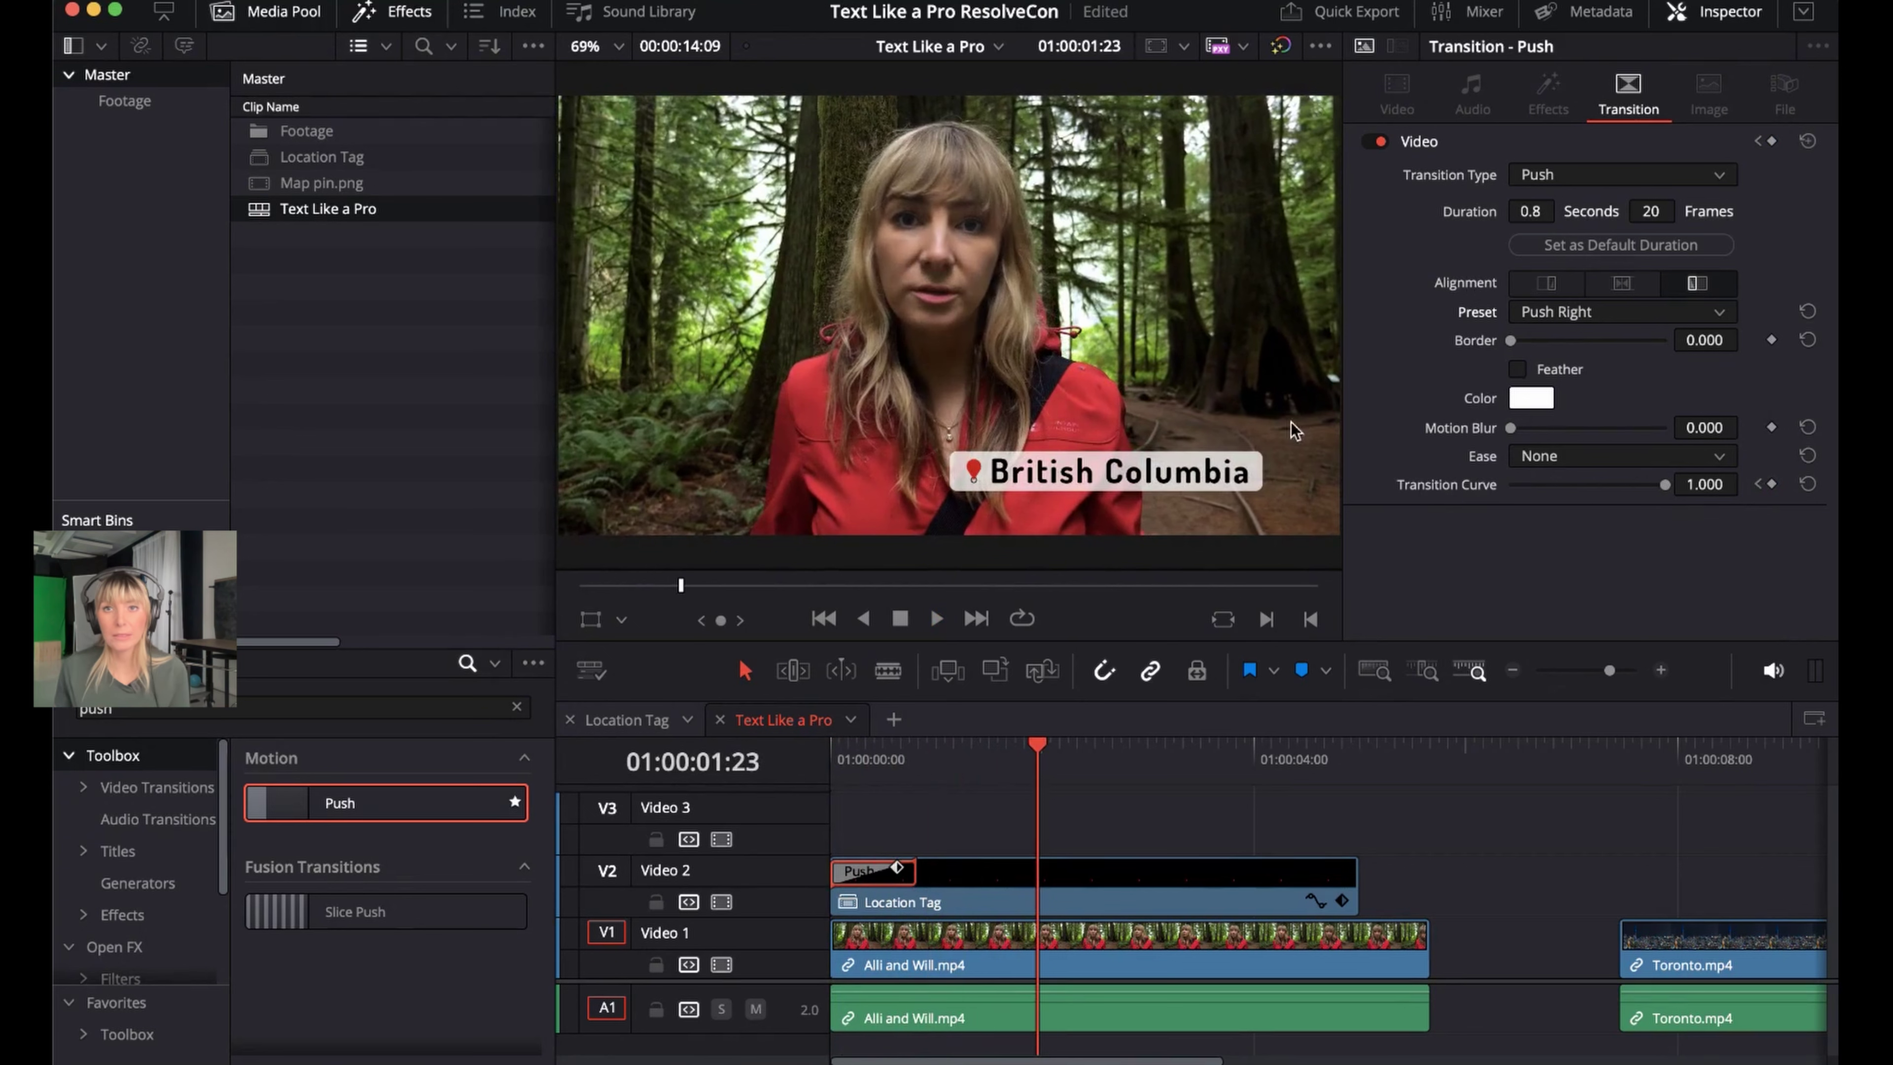
Shorten the opening Push transition on the Location Tag clip to 15 frames and replay the animation
{"action": "left_click_drag", "start_coordinate": [896, 867], "coordinate": [874, 867]}
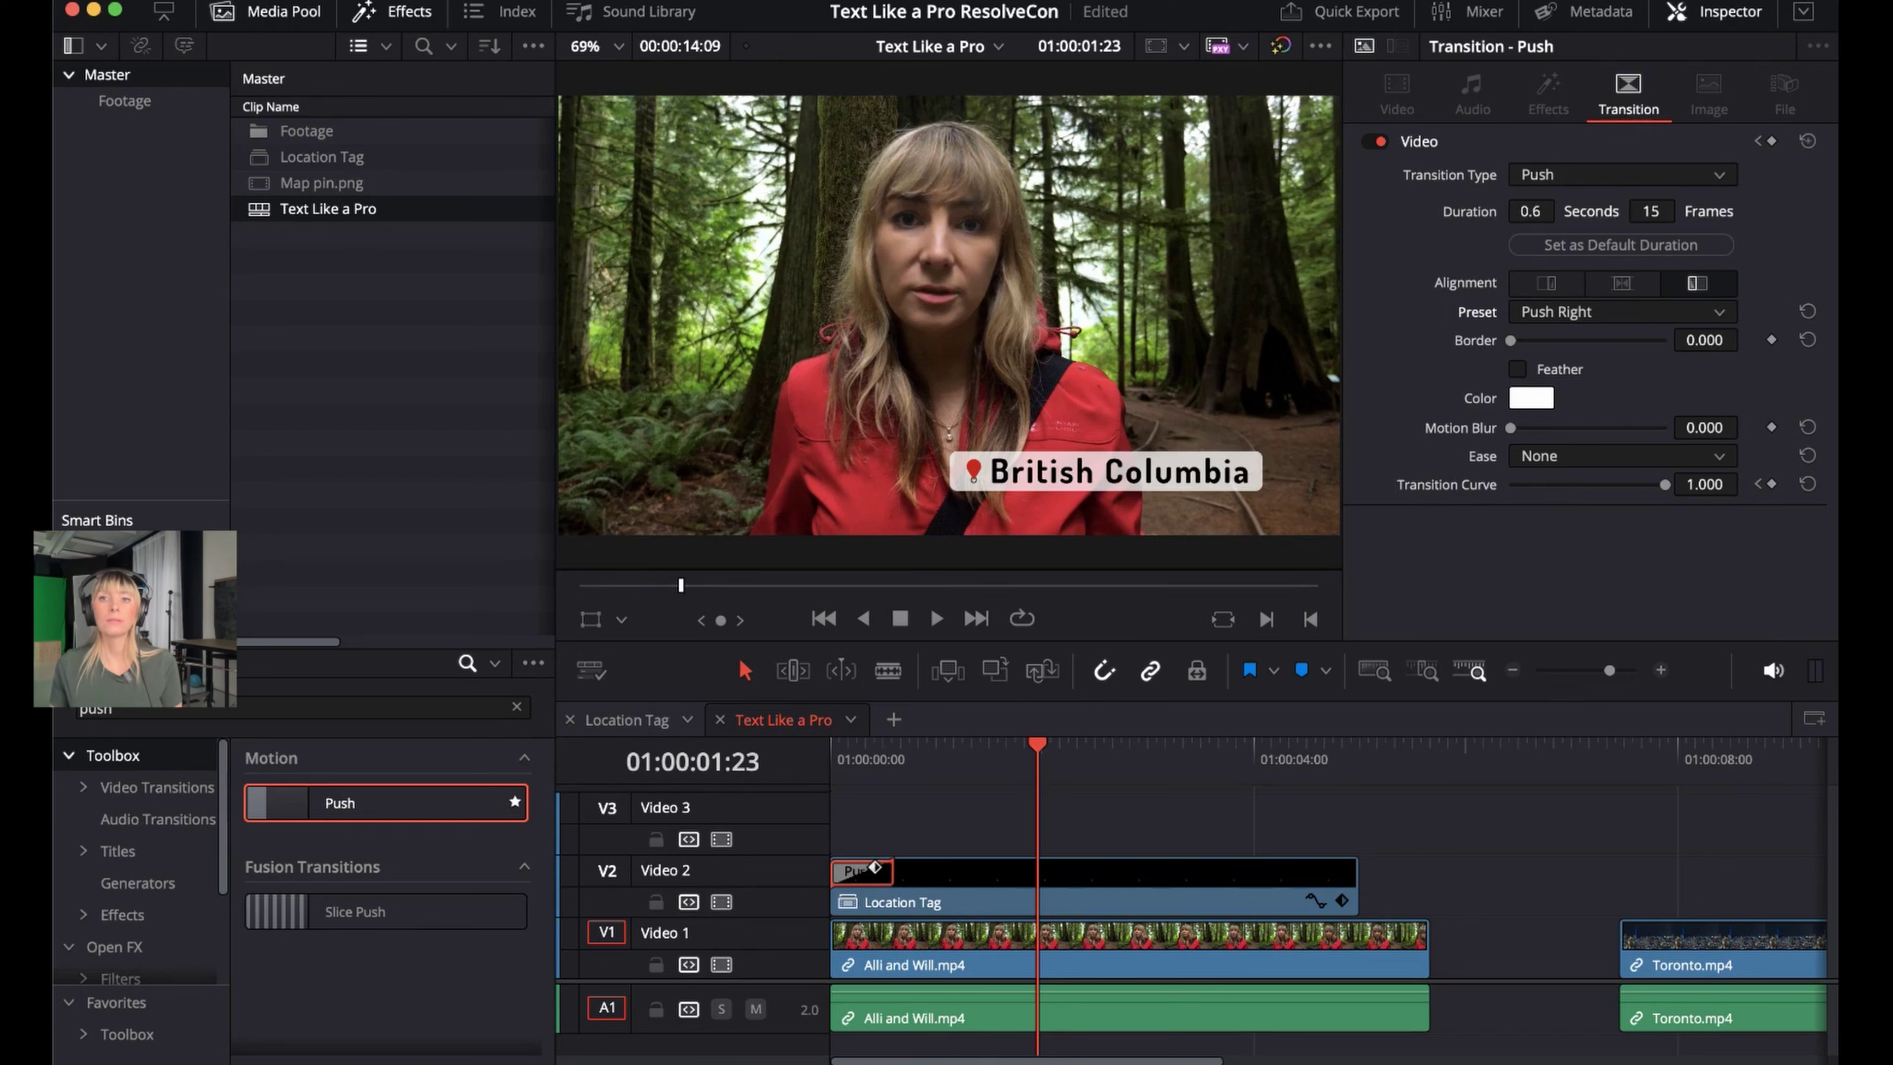
{"action": "left_click", "coordinate": [916, 752]}
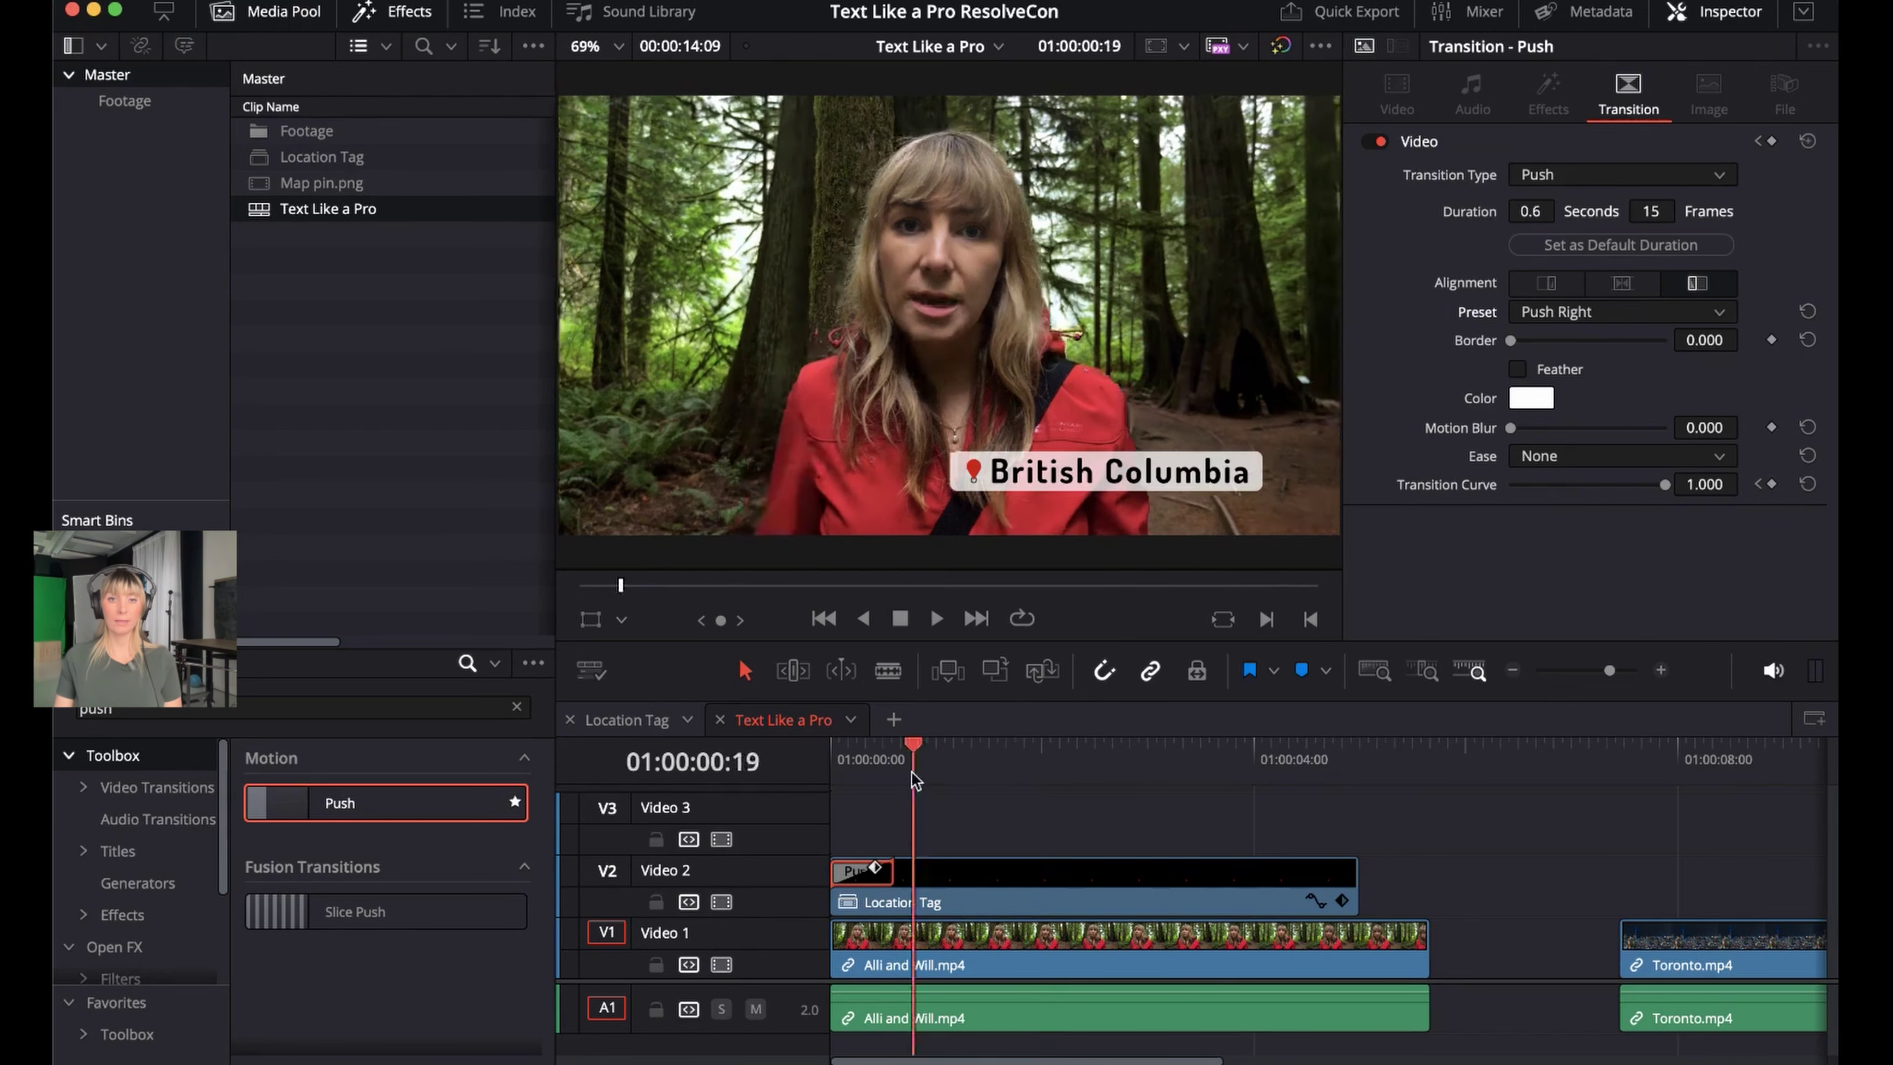
{"action": "key", "text": "Home"}
{"action": "key", "text": "space"}
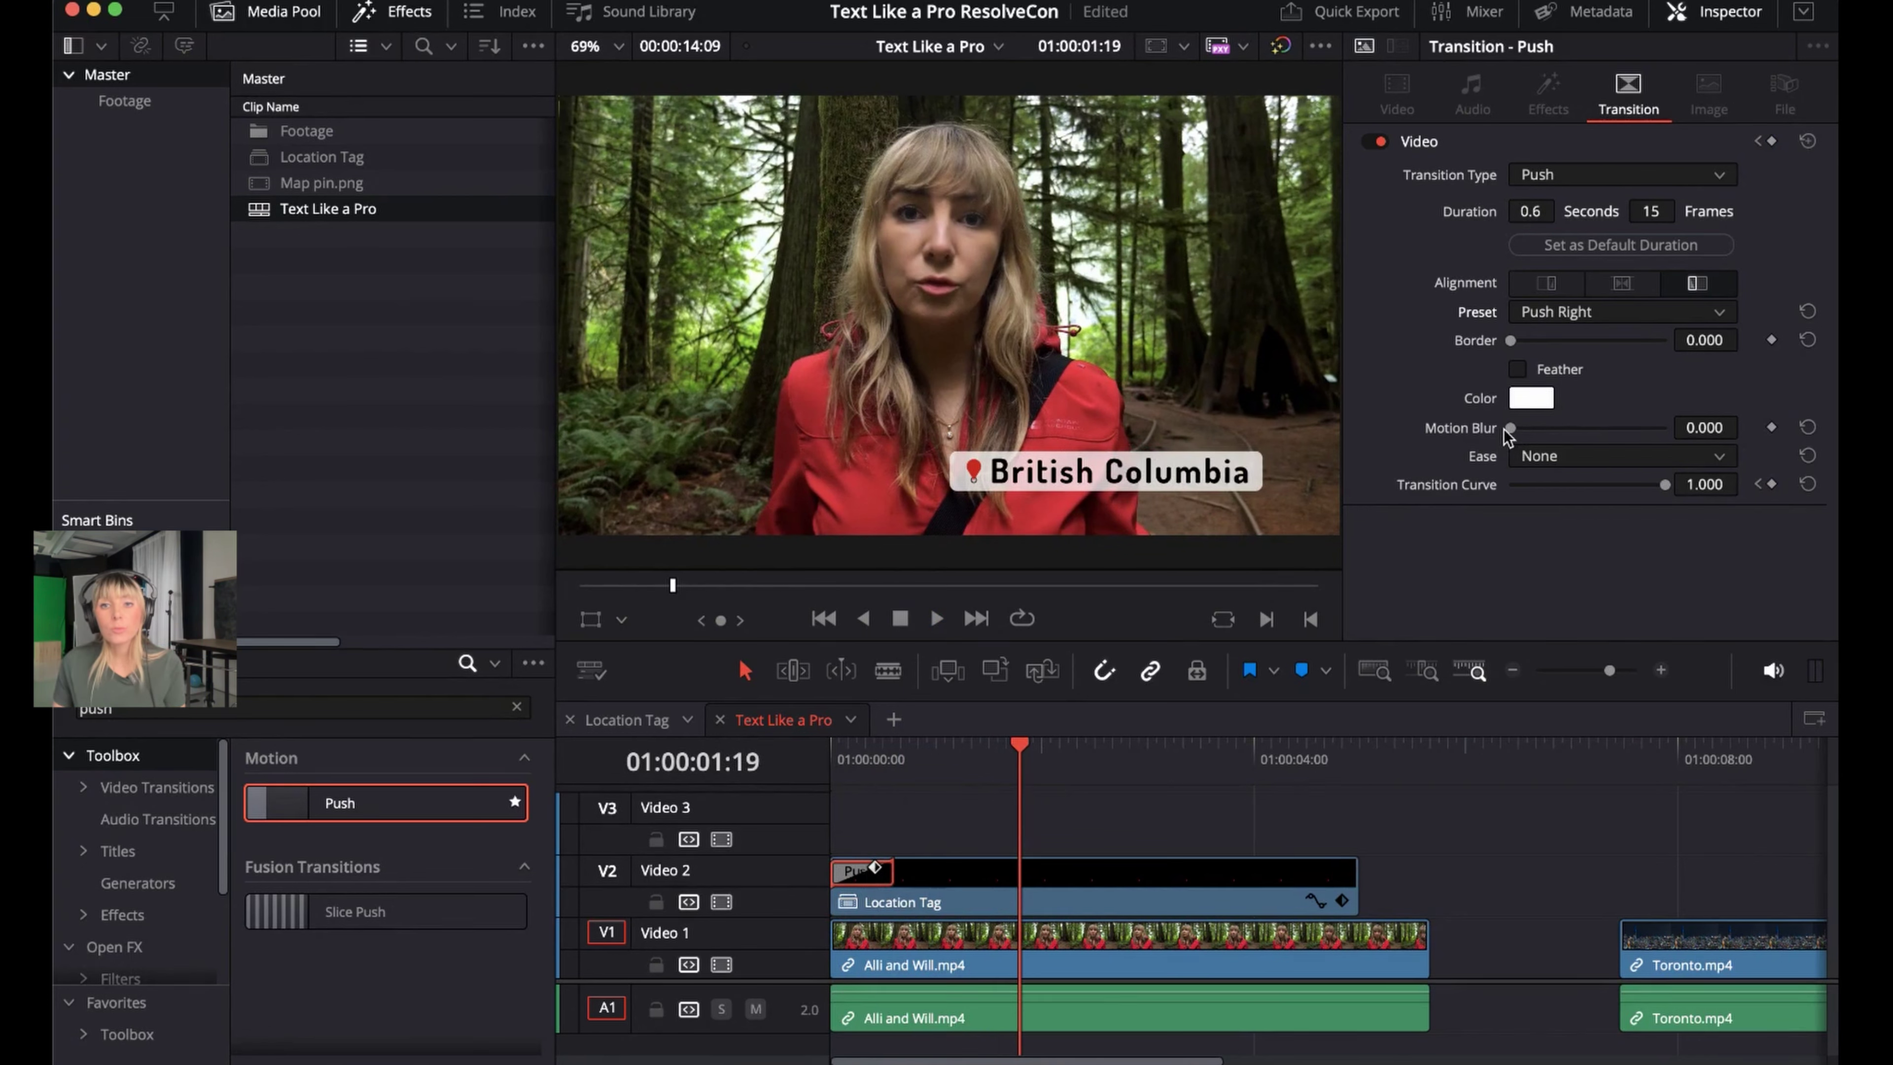
Set the opening Push transition's motion blur to 0.397 and scrub through the start of the Location Tag clip
{"action": "left_click_drag", "start_coordinate": [1504, 428], "coordinate": [1572, 435]}
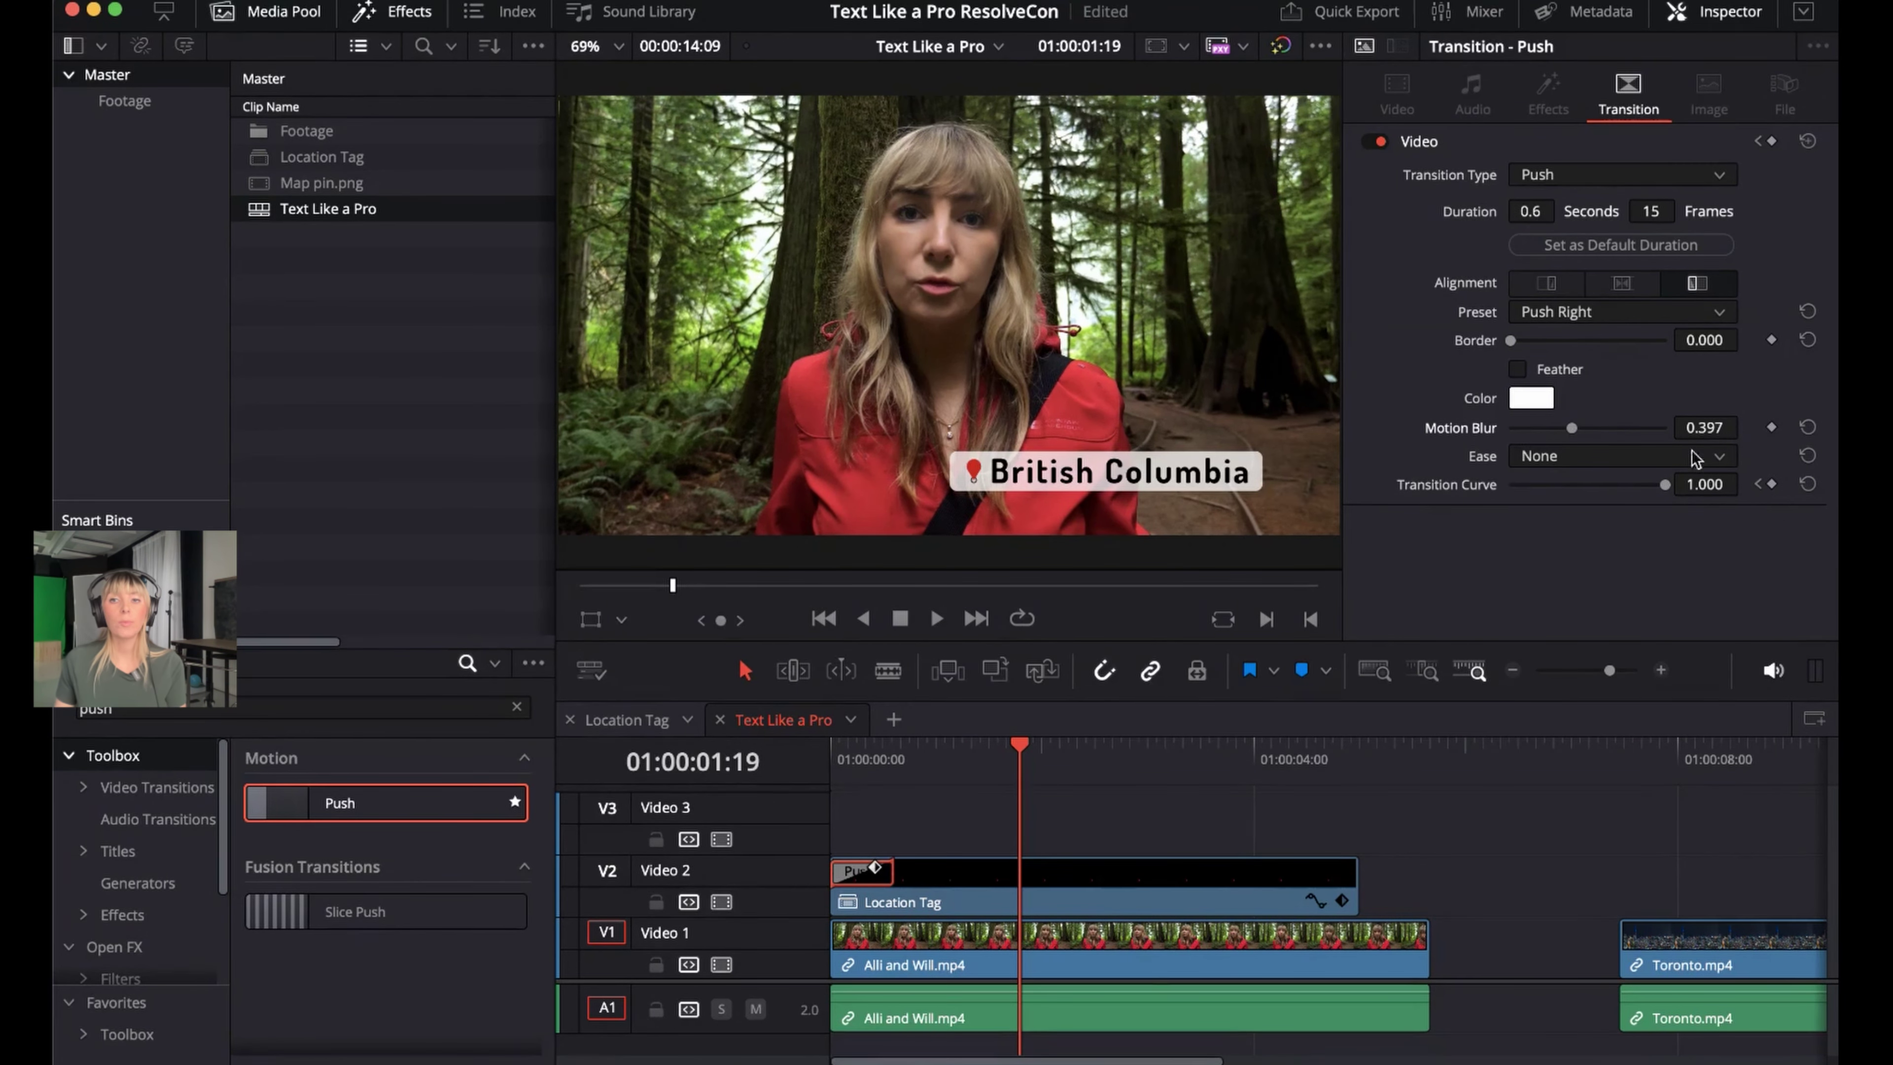
{"action": "left_click", "coordinate": [895, 768]}
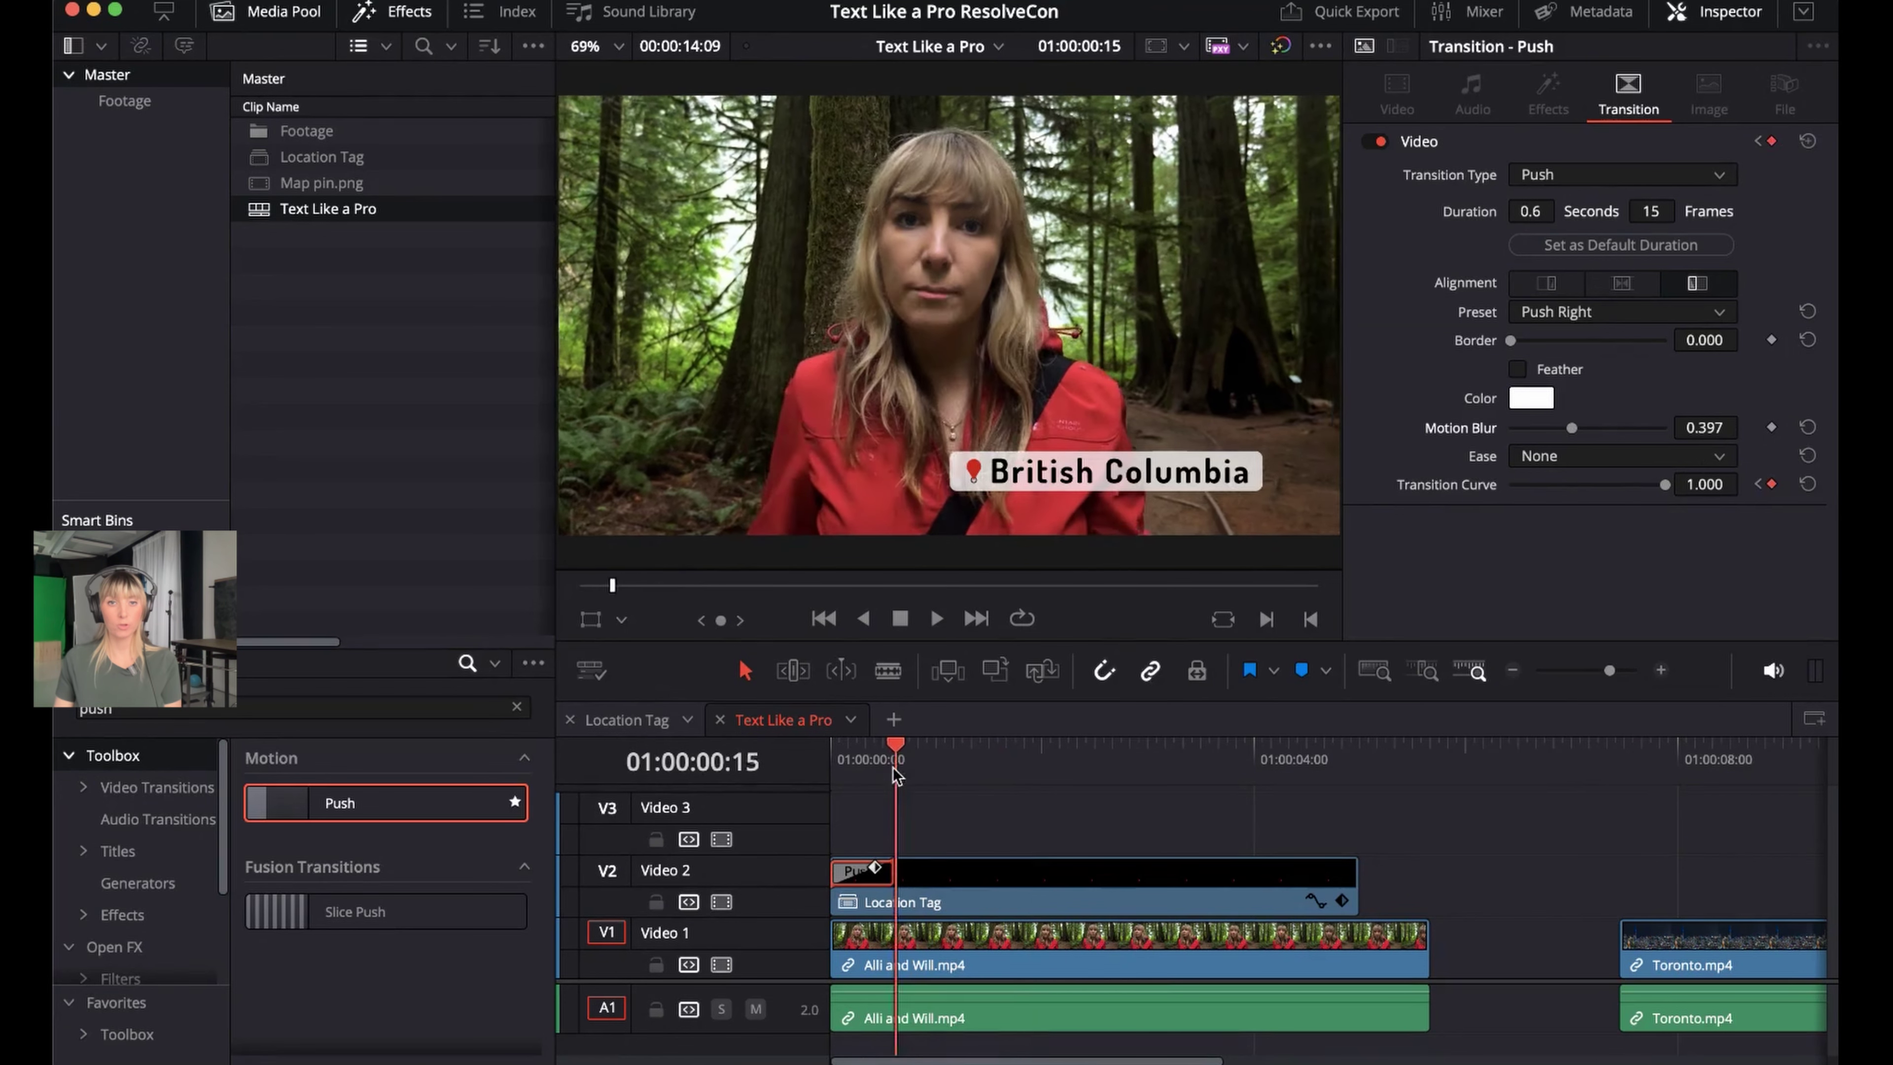
{"action": "left_click_drag", "start_coordinate": [893, 775], "coordinate": [857, 772]}
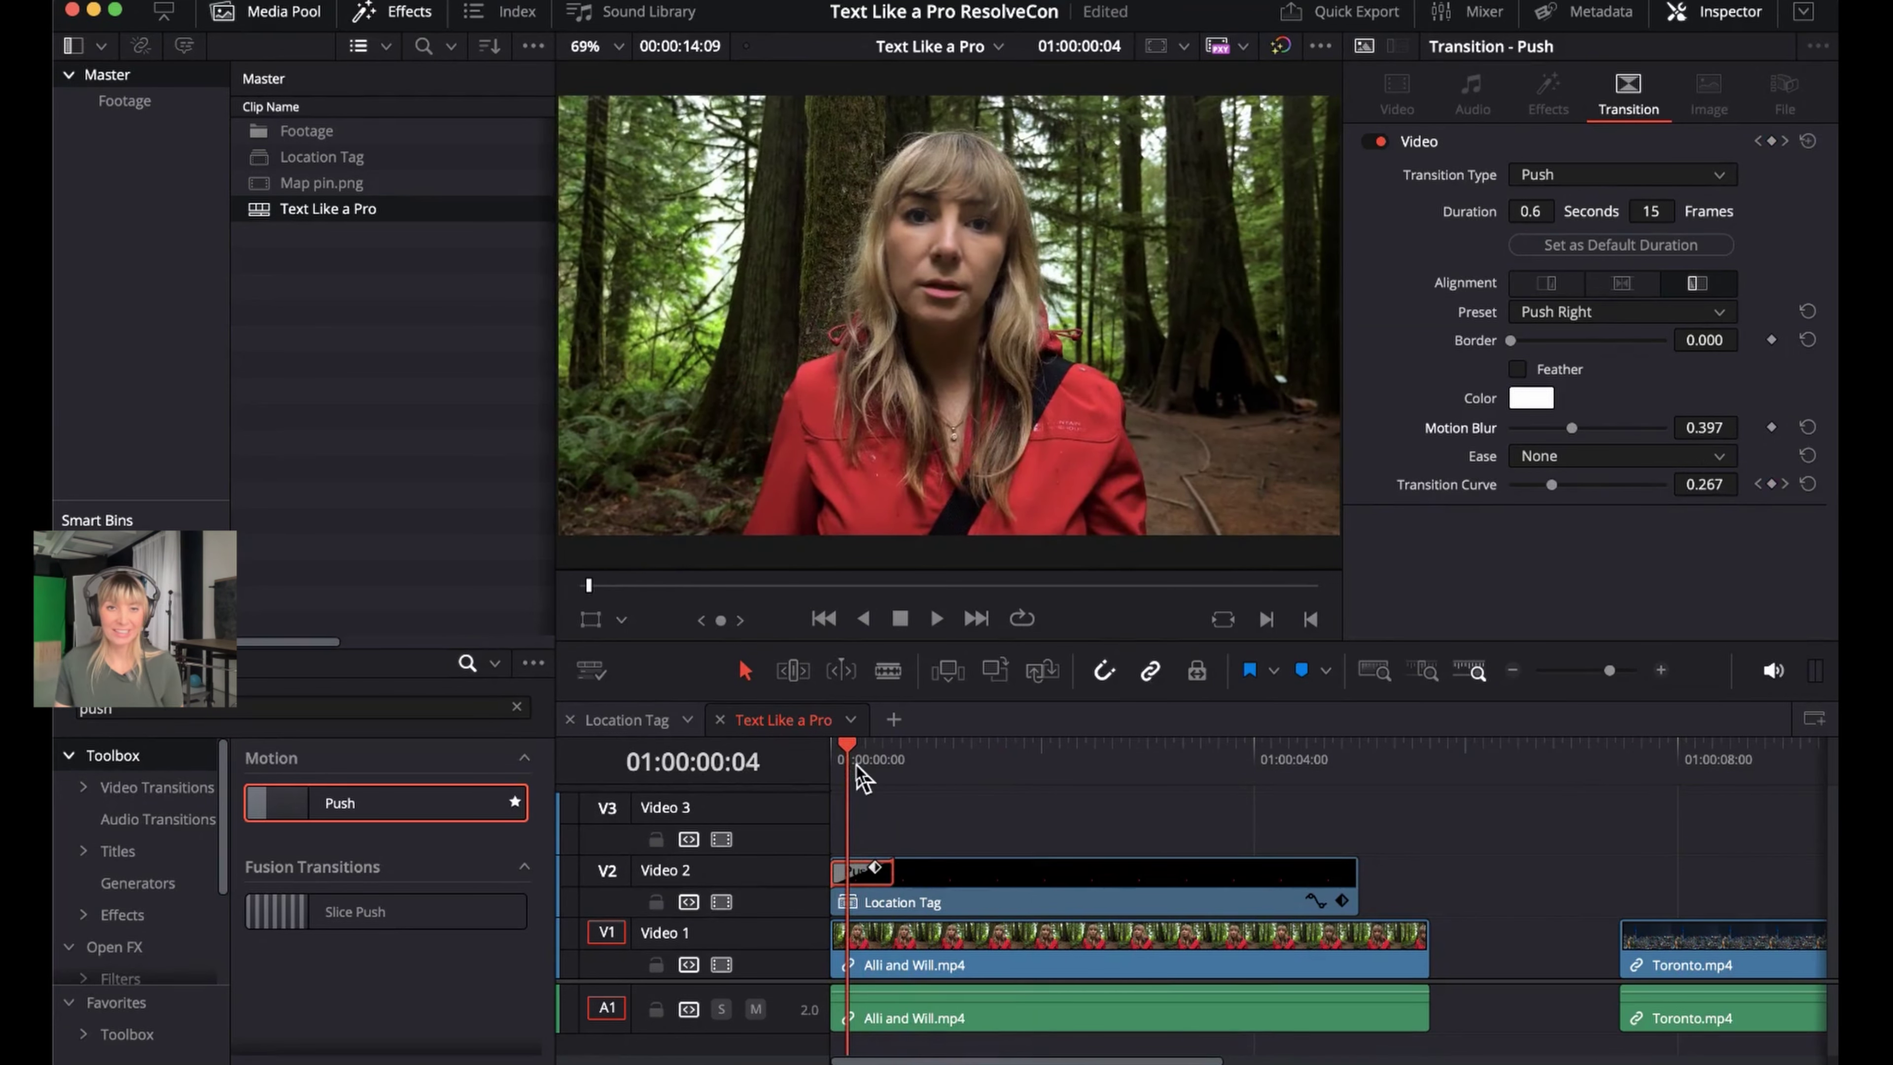
{"action": "key", "text": "space"}
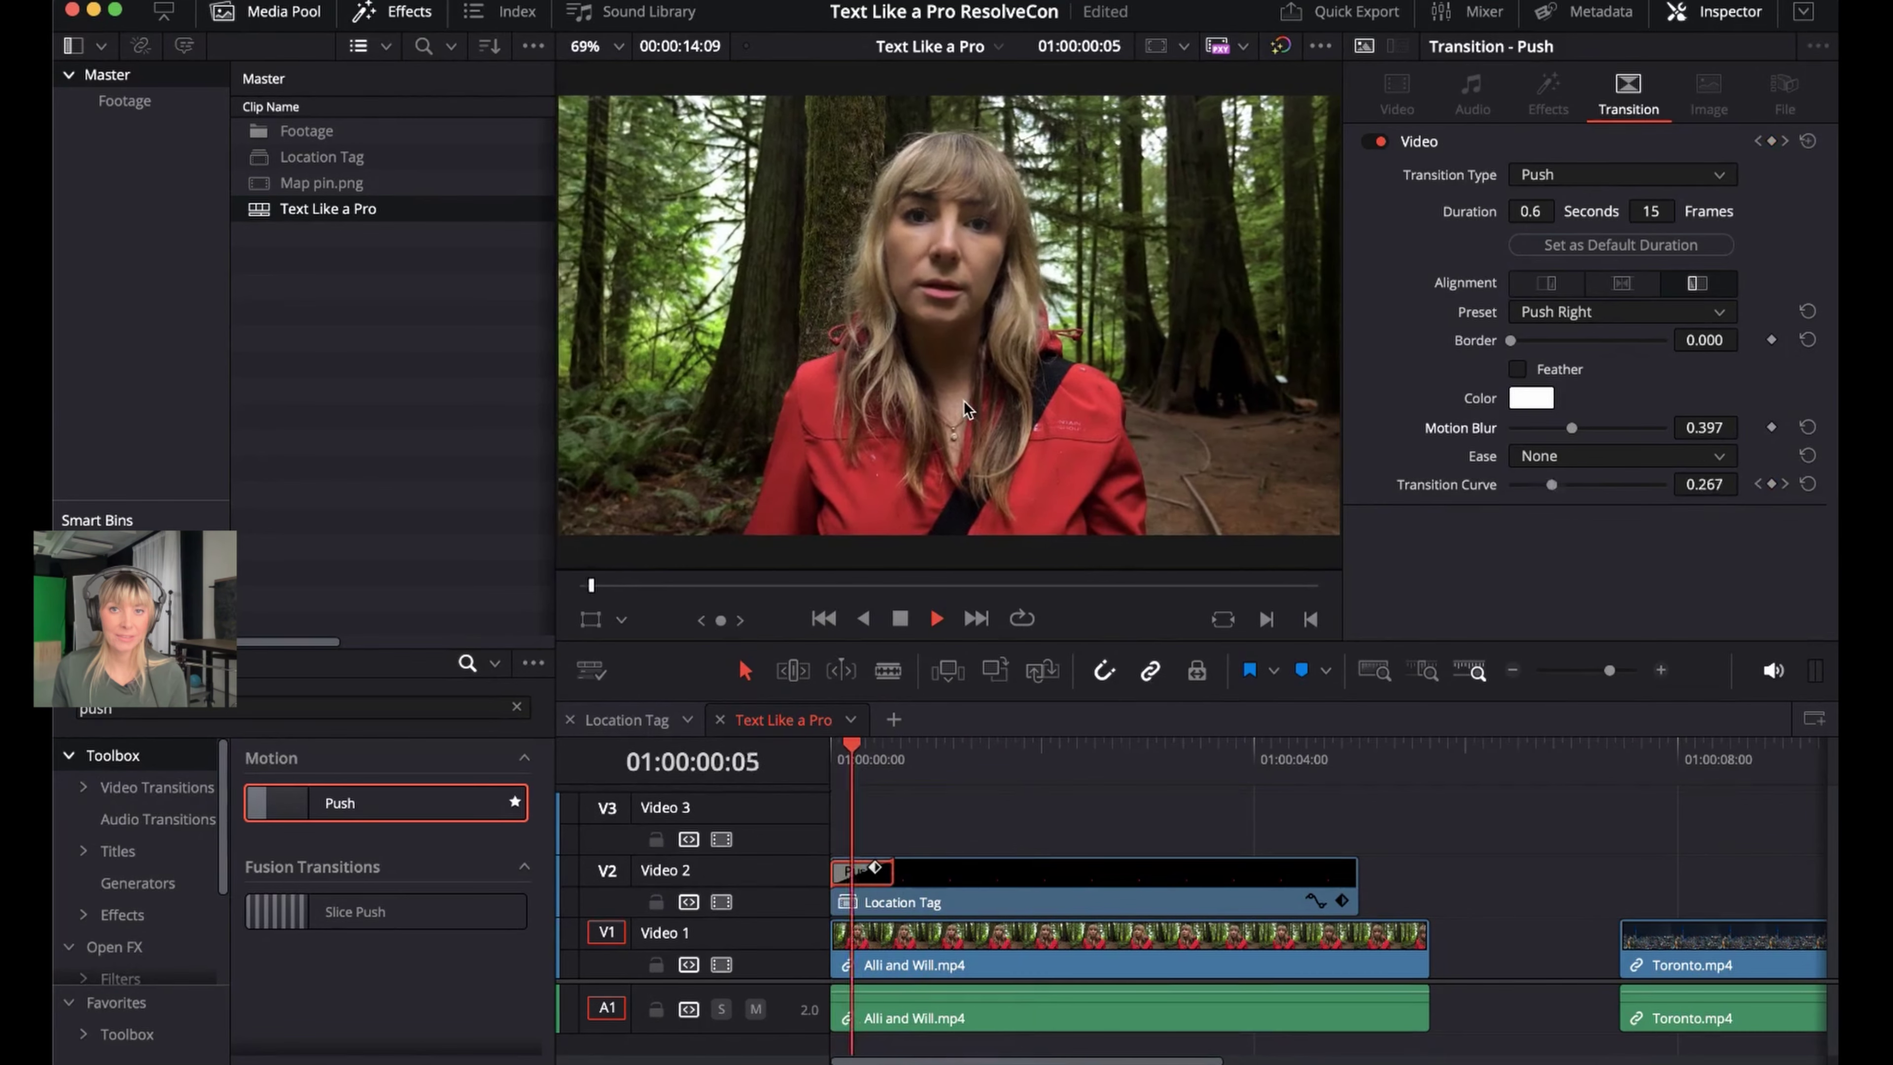
{"action": "key", "text": "space"}
{"action": "left_click", "coordinate": [860, 766]}
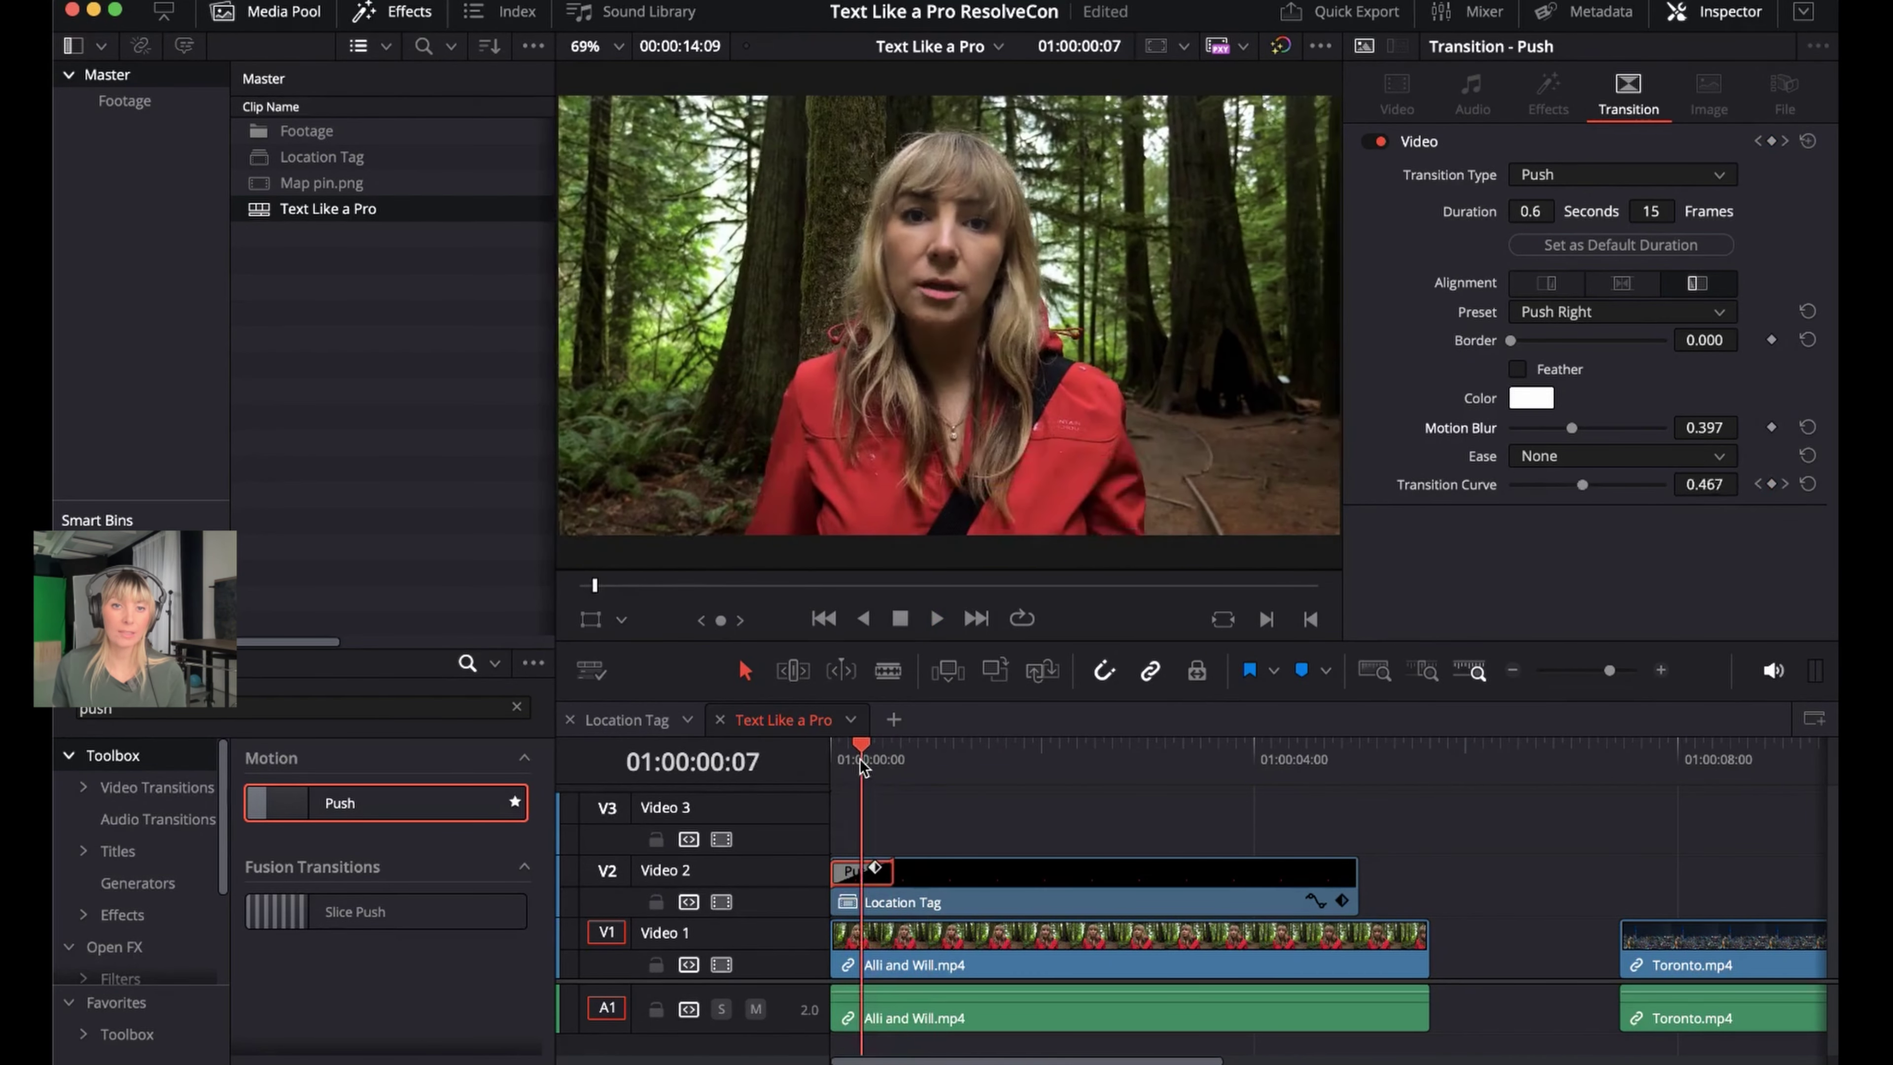
{"action": "mouse_move", "coordinate": [861, 765]}
{"action": "left_mouse_down"}
{"action": "mouse_move", "coordinate": [891, 767]}
{"action": "mouse_move", "coordinate": [830, 768]}
{"action": "left_mouse_up"}
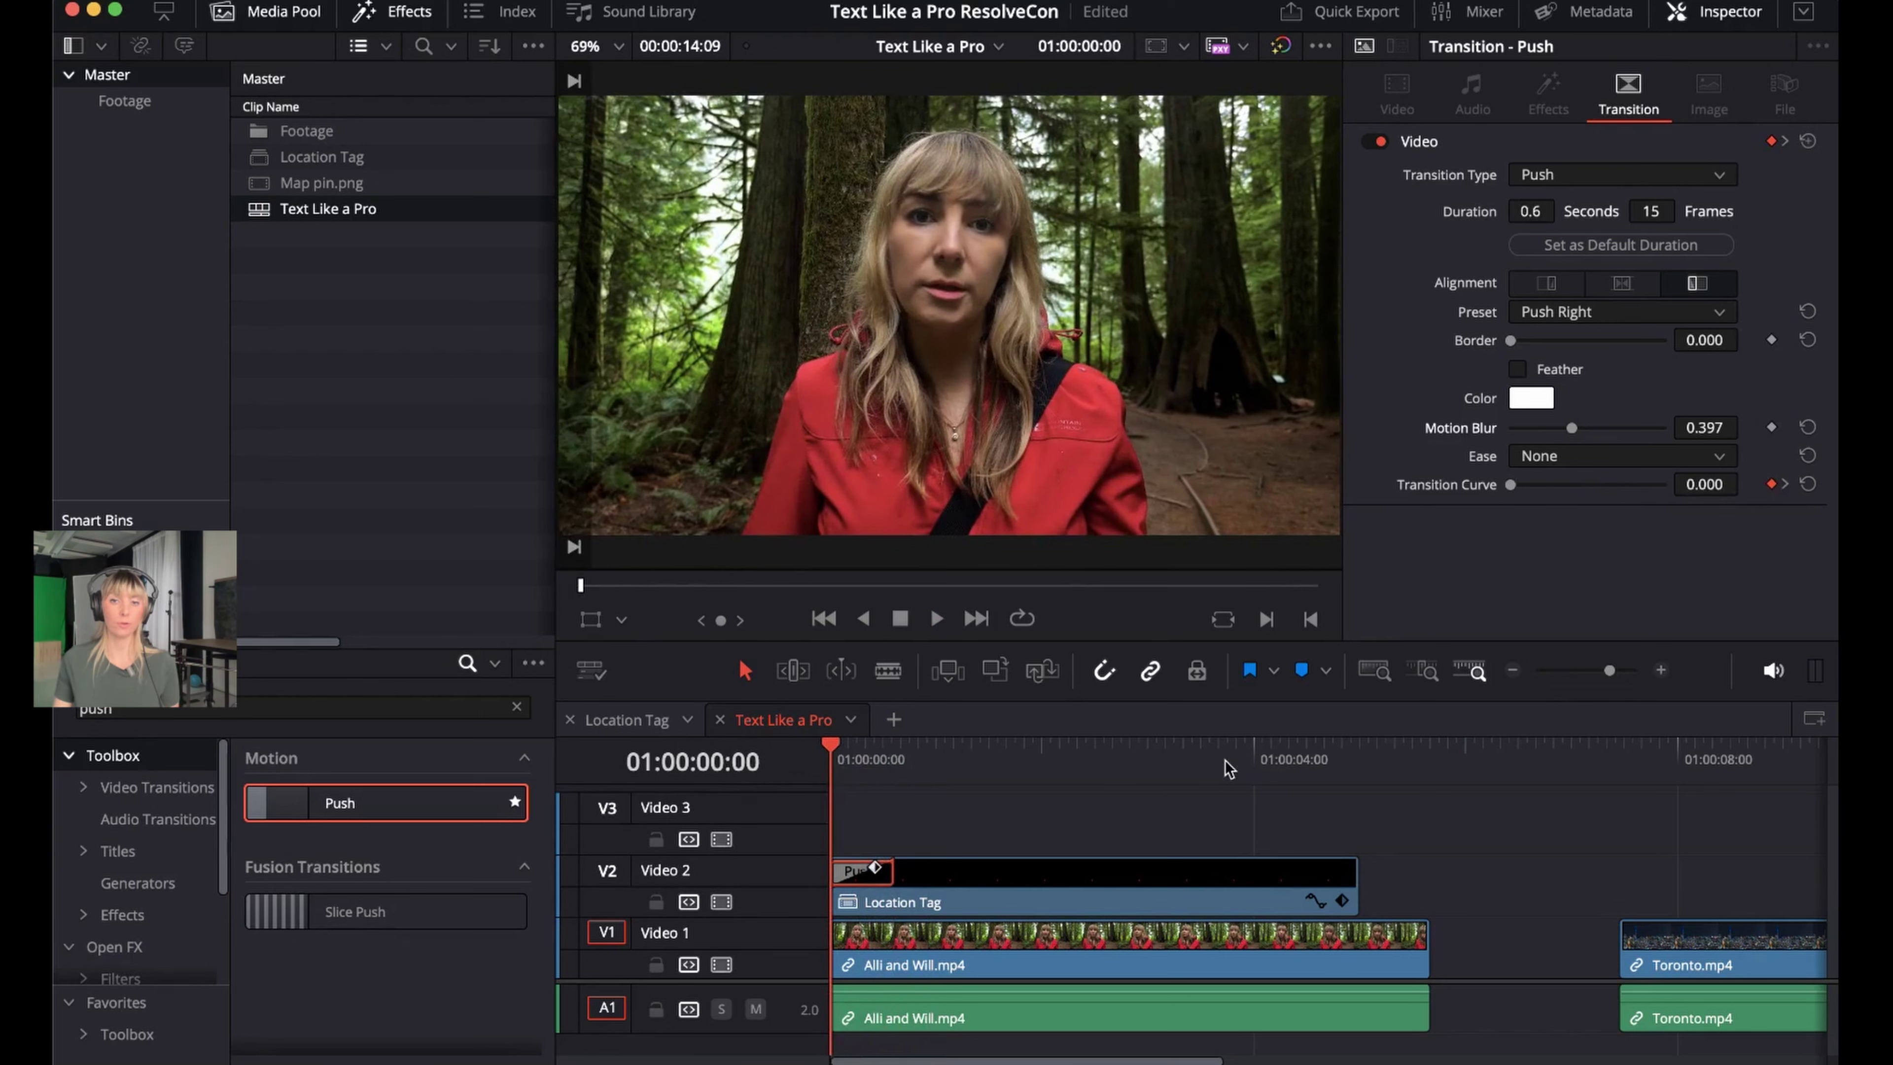
Add a Push transition to the end of the Location Tag clip
{"action": "left_click", "coordinate": [1286, 779]}
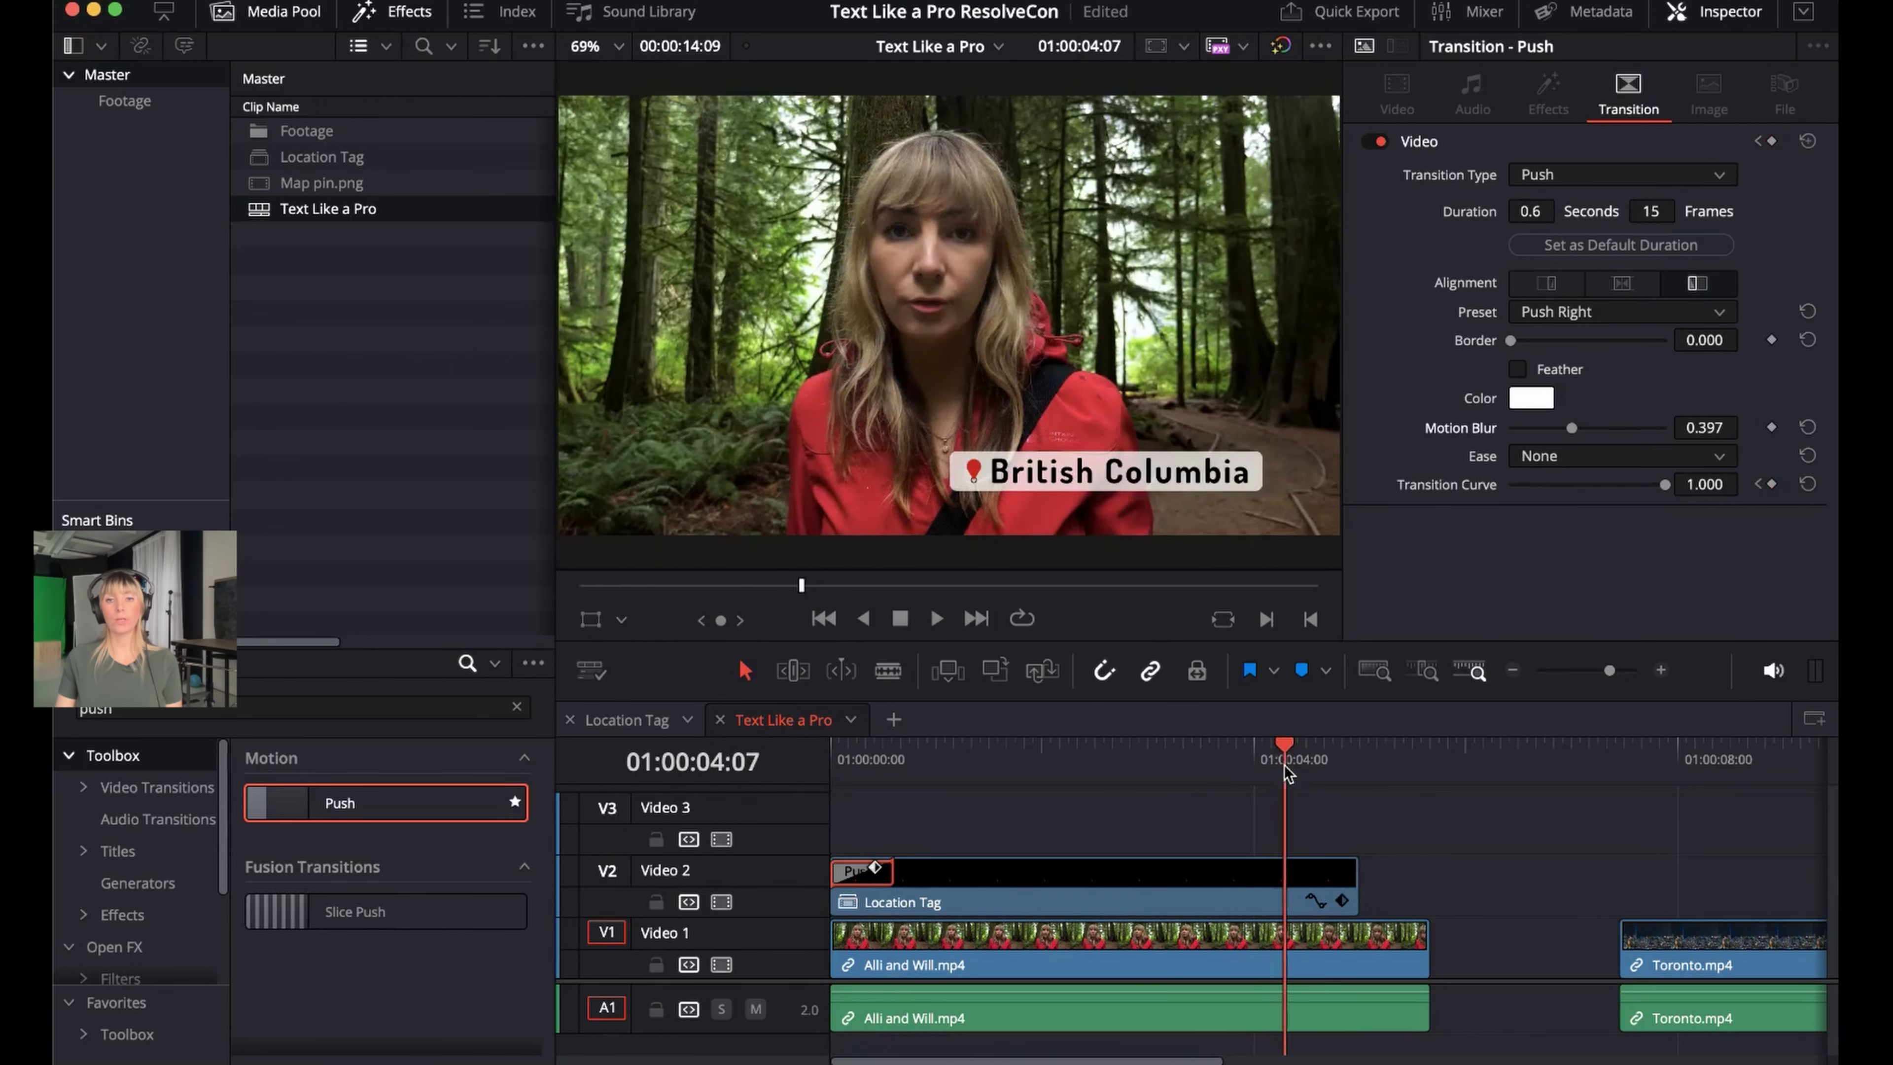
{"action": "key", "text": "space"}
{"action": "left_click", "coordinate": [1294, 770]}
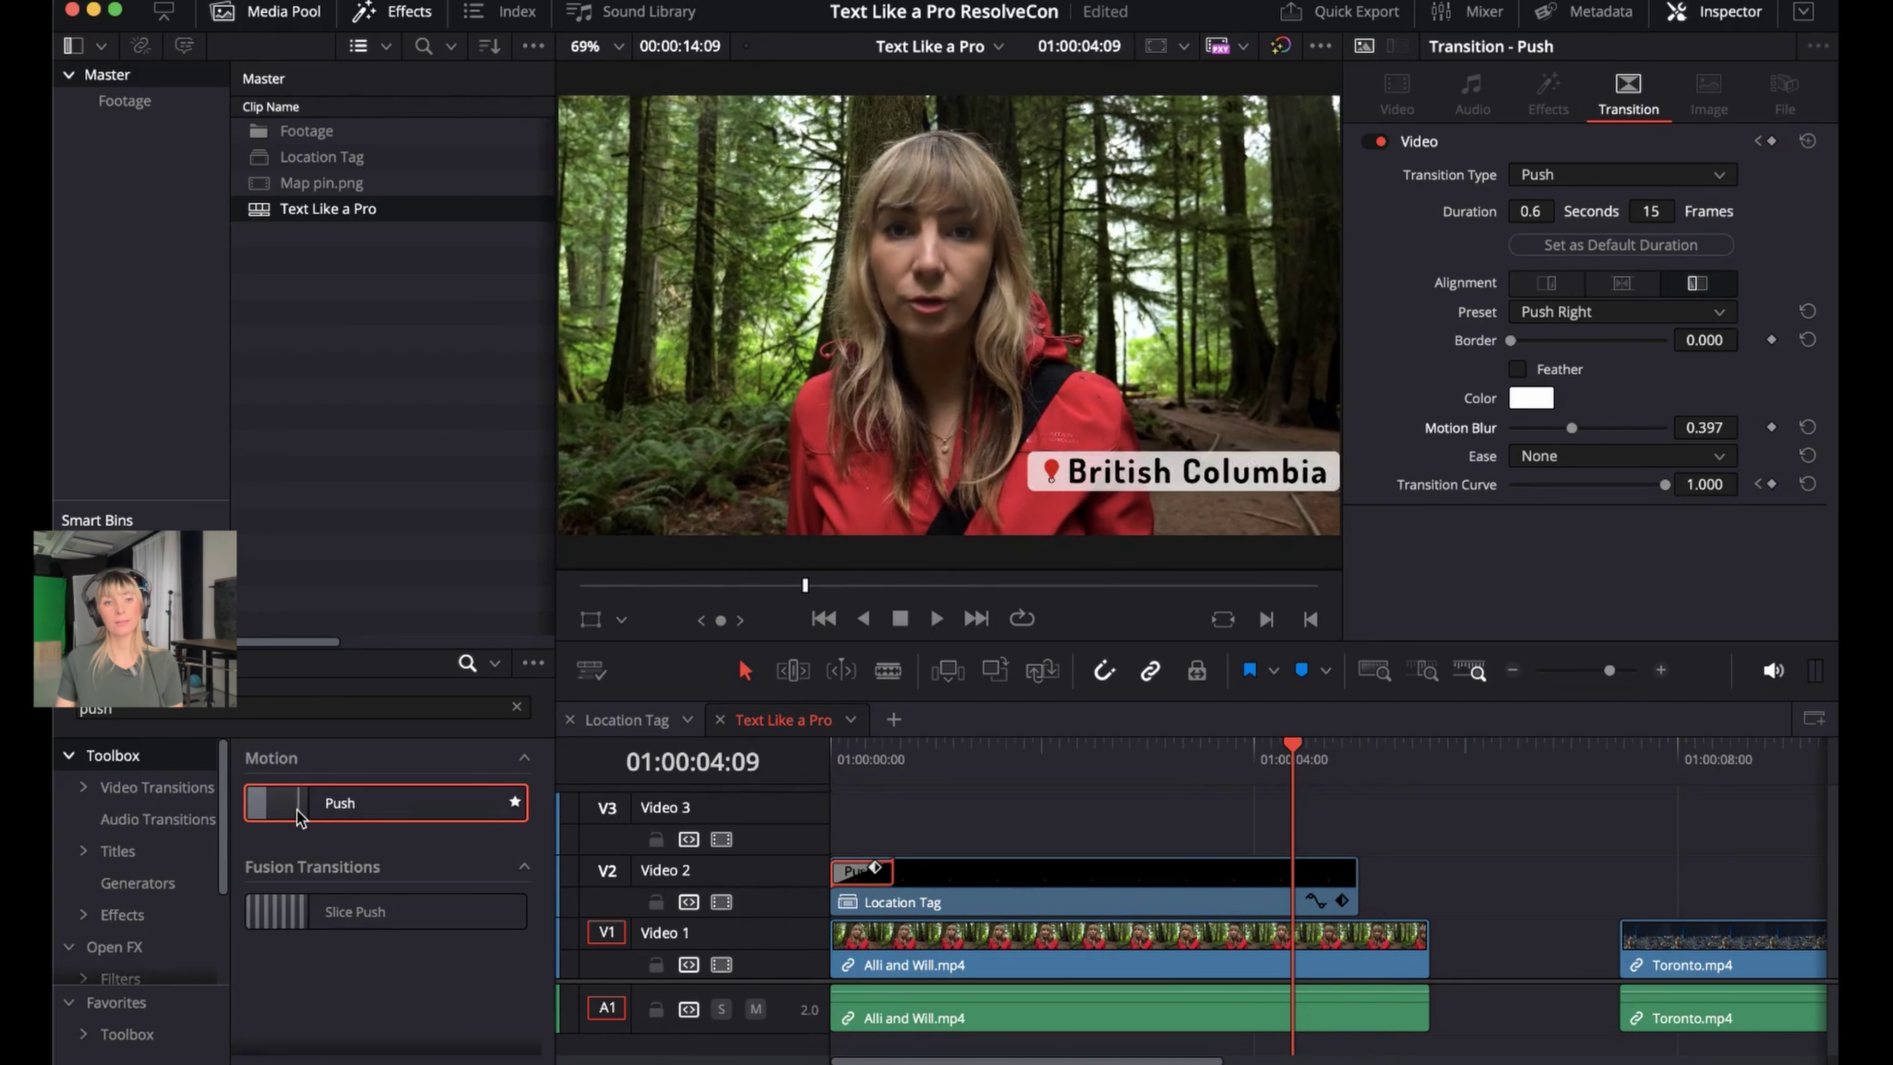
{"action": "left_click_drag", "start_coordinate": [300, 816], "coordinate": [1304, 872]}
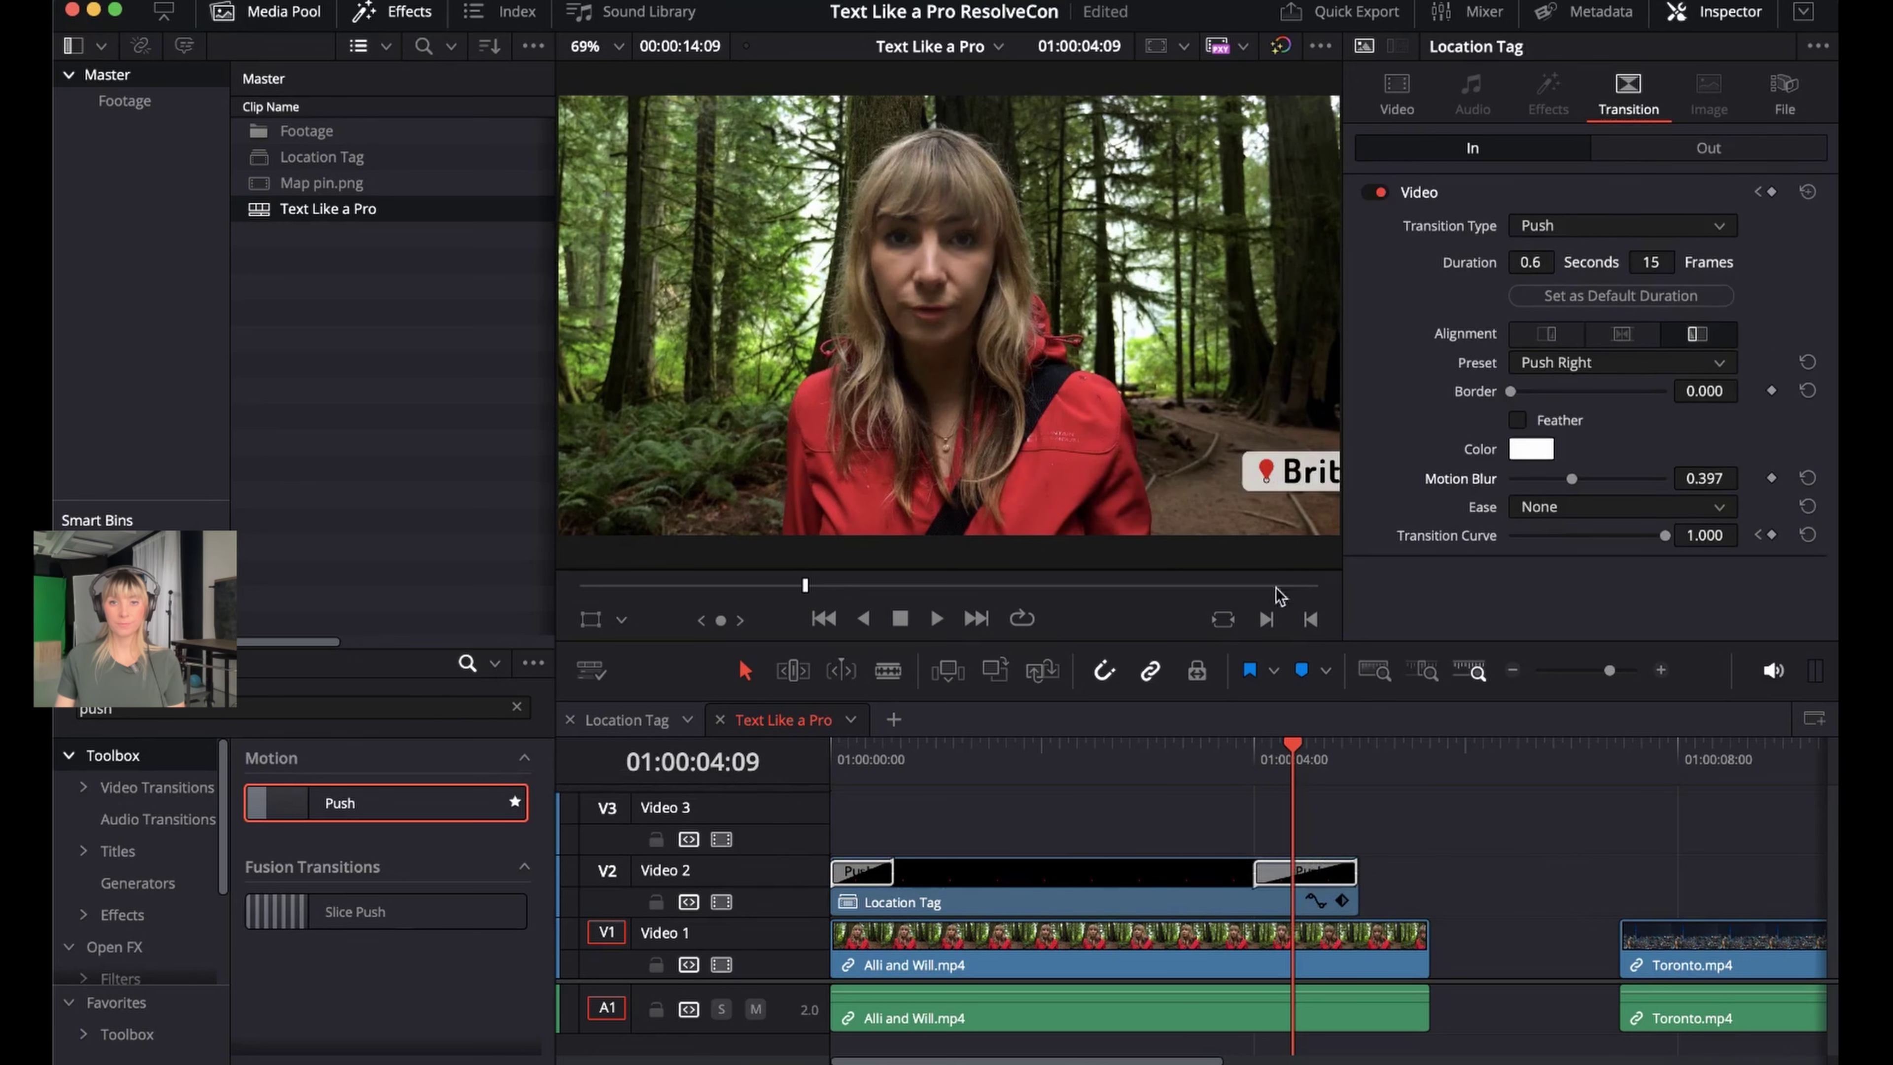
Change the closing Push transition's preset to Push Down and play the end of the Location Tag clip
{"action": "left_click", "coordinate": [1313, 874]}
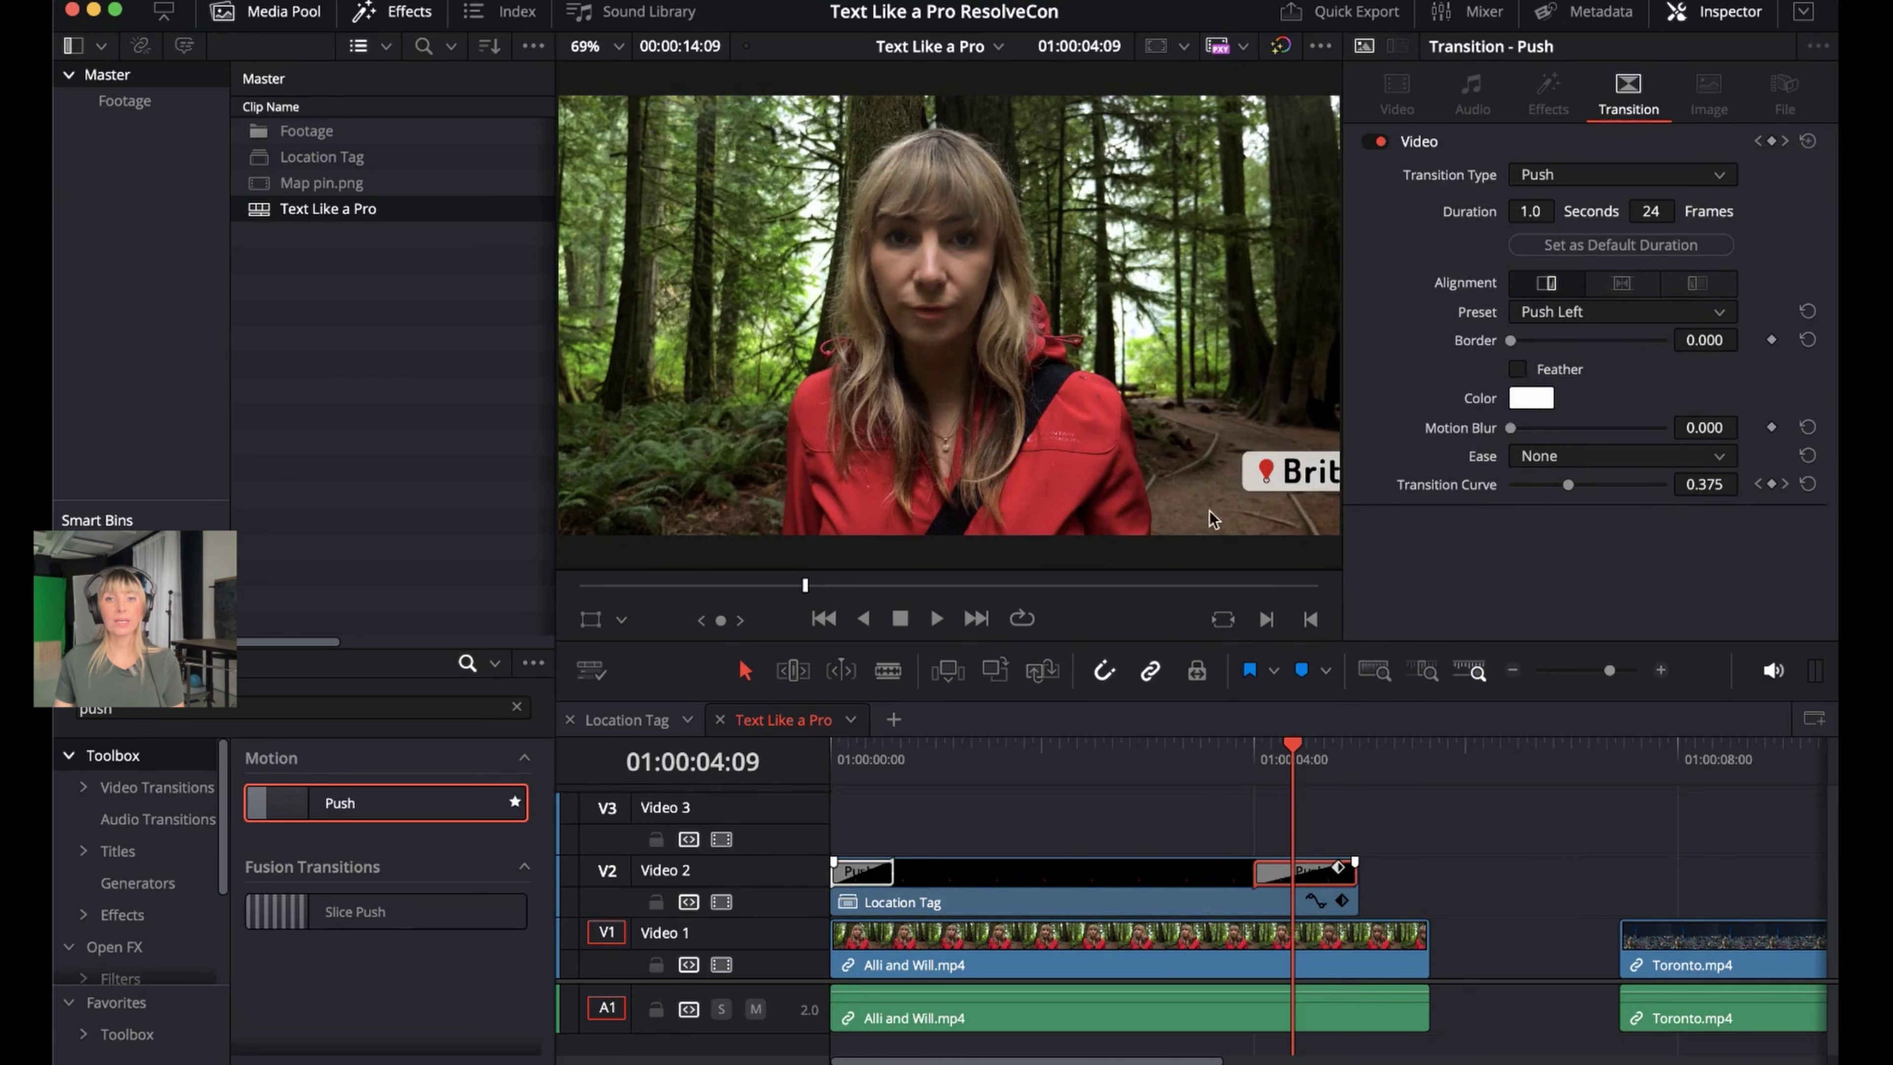
{"action": "left_click", "coordinate": [1608, 317]}
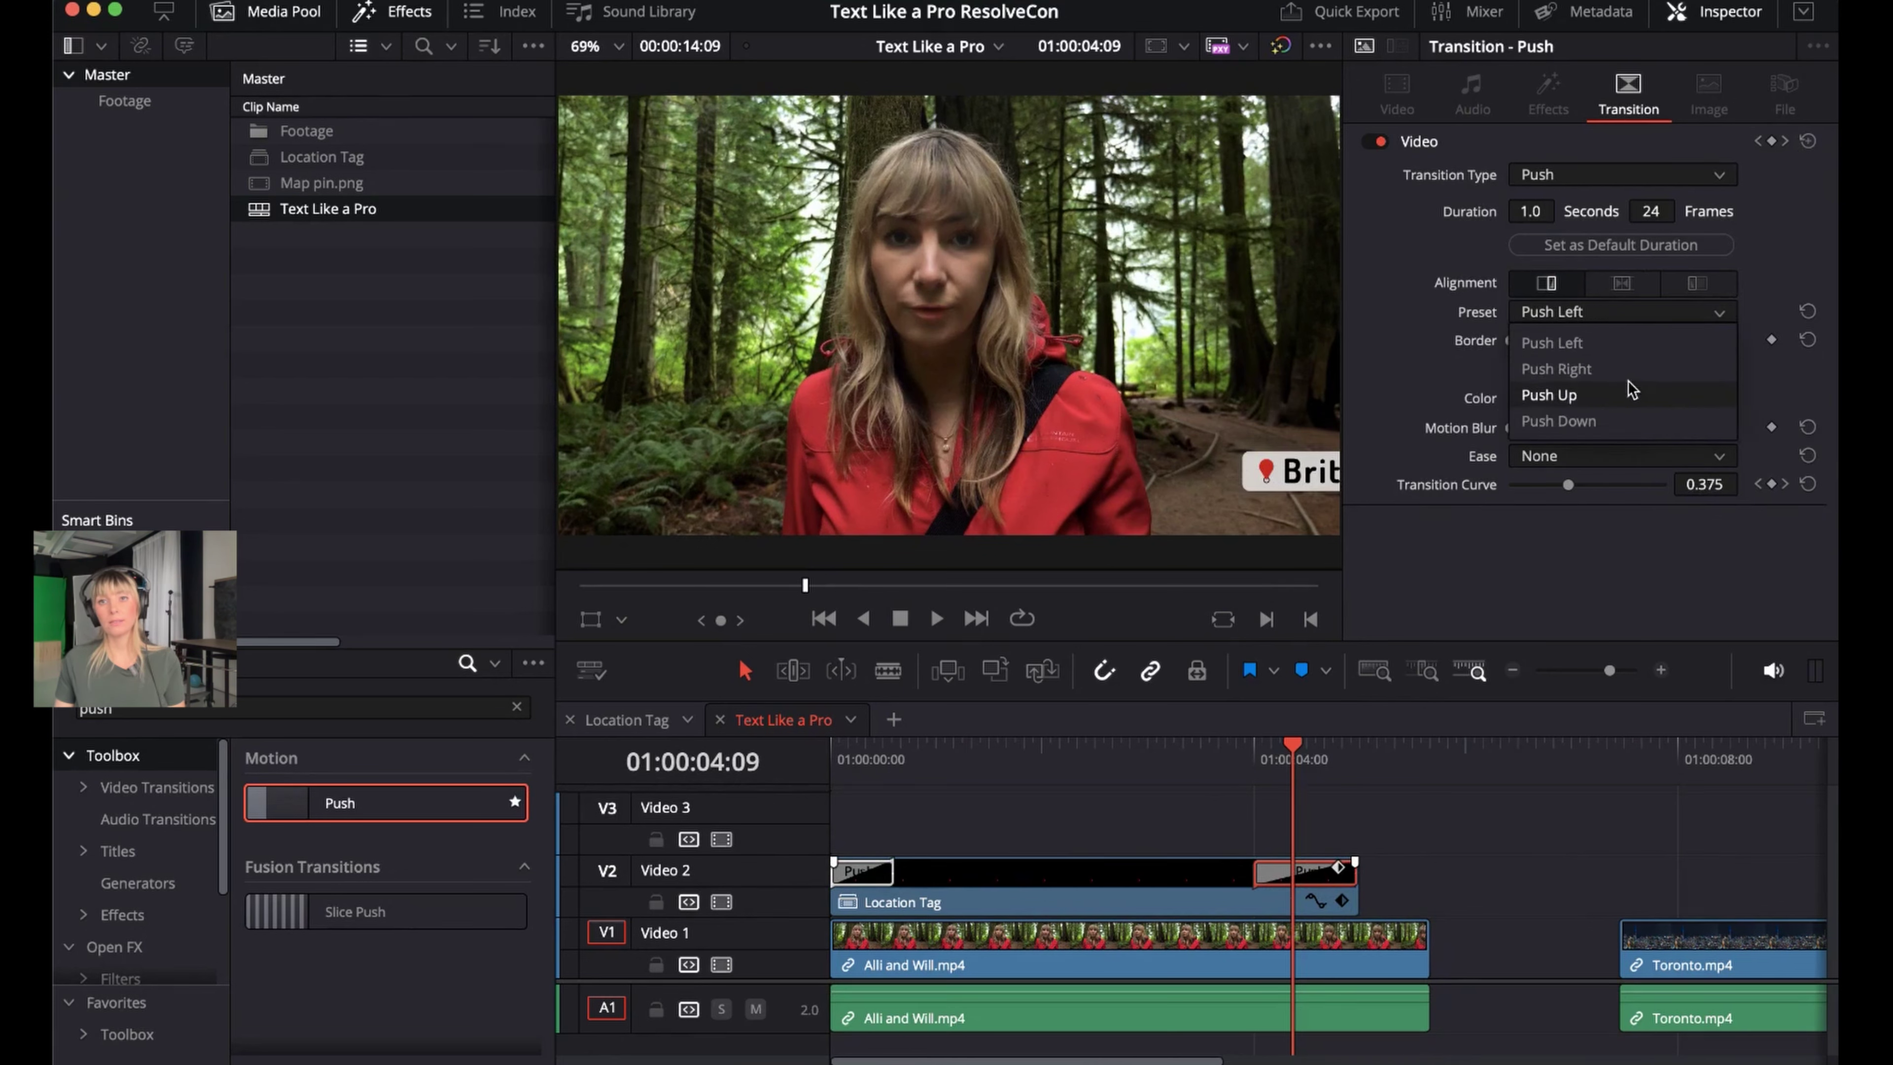
{"action": "left_click", "coordinate": [1636, 419]}
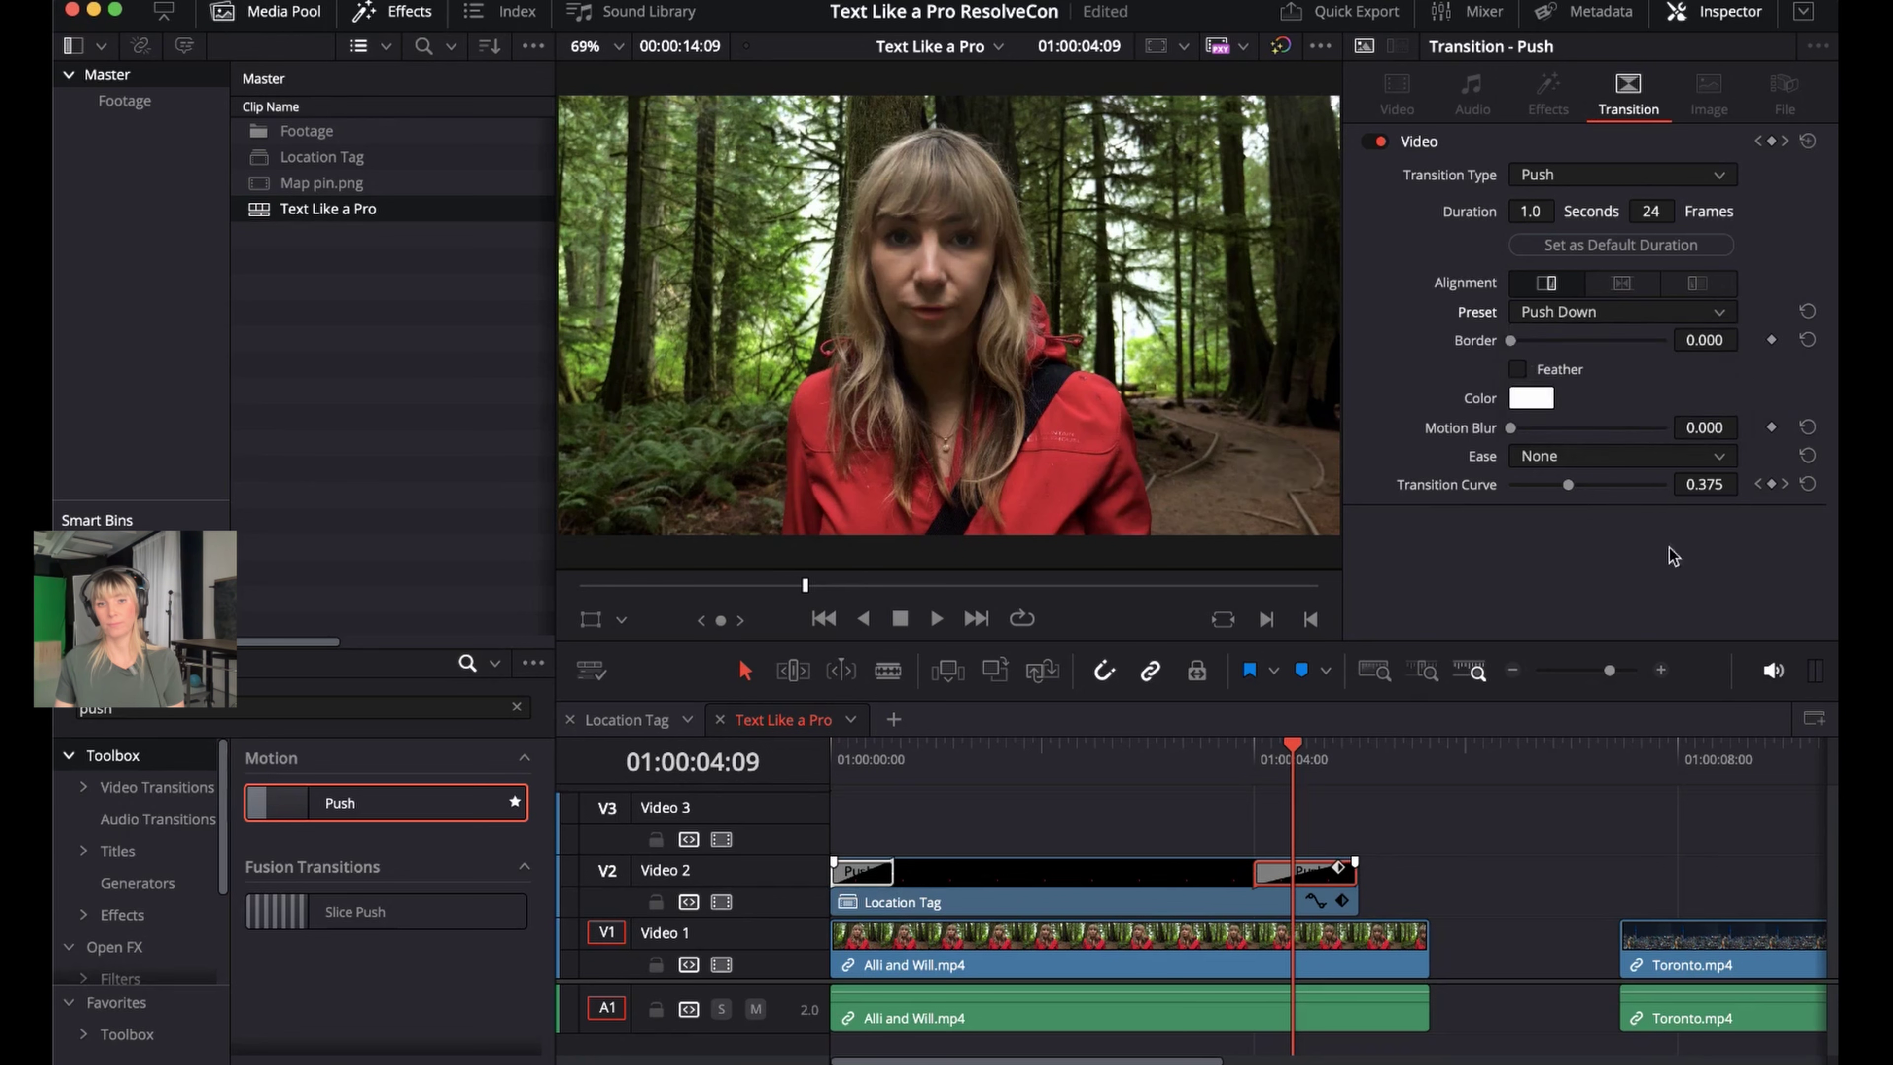
{"action": "left_click", "coordinate": [1225, 768]}
{"action": "key", "text": "space"}
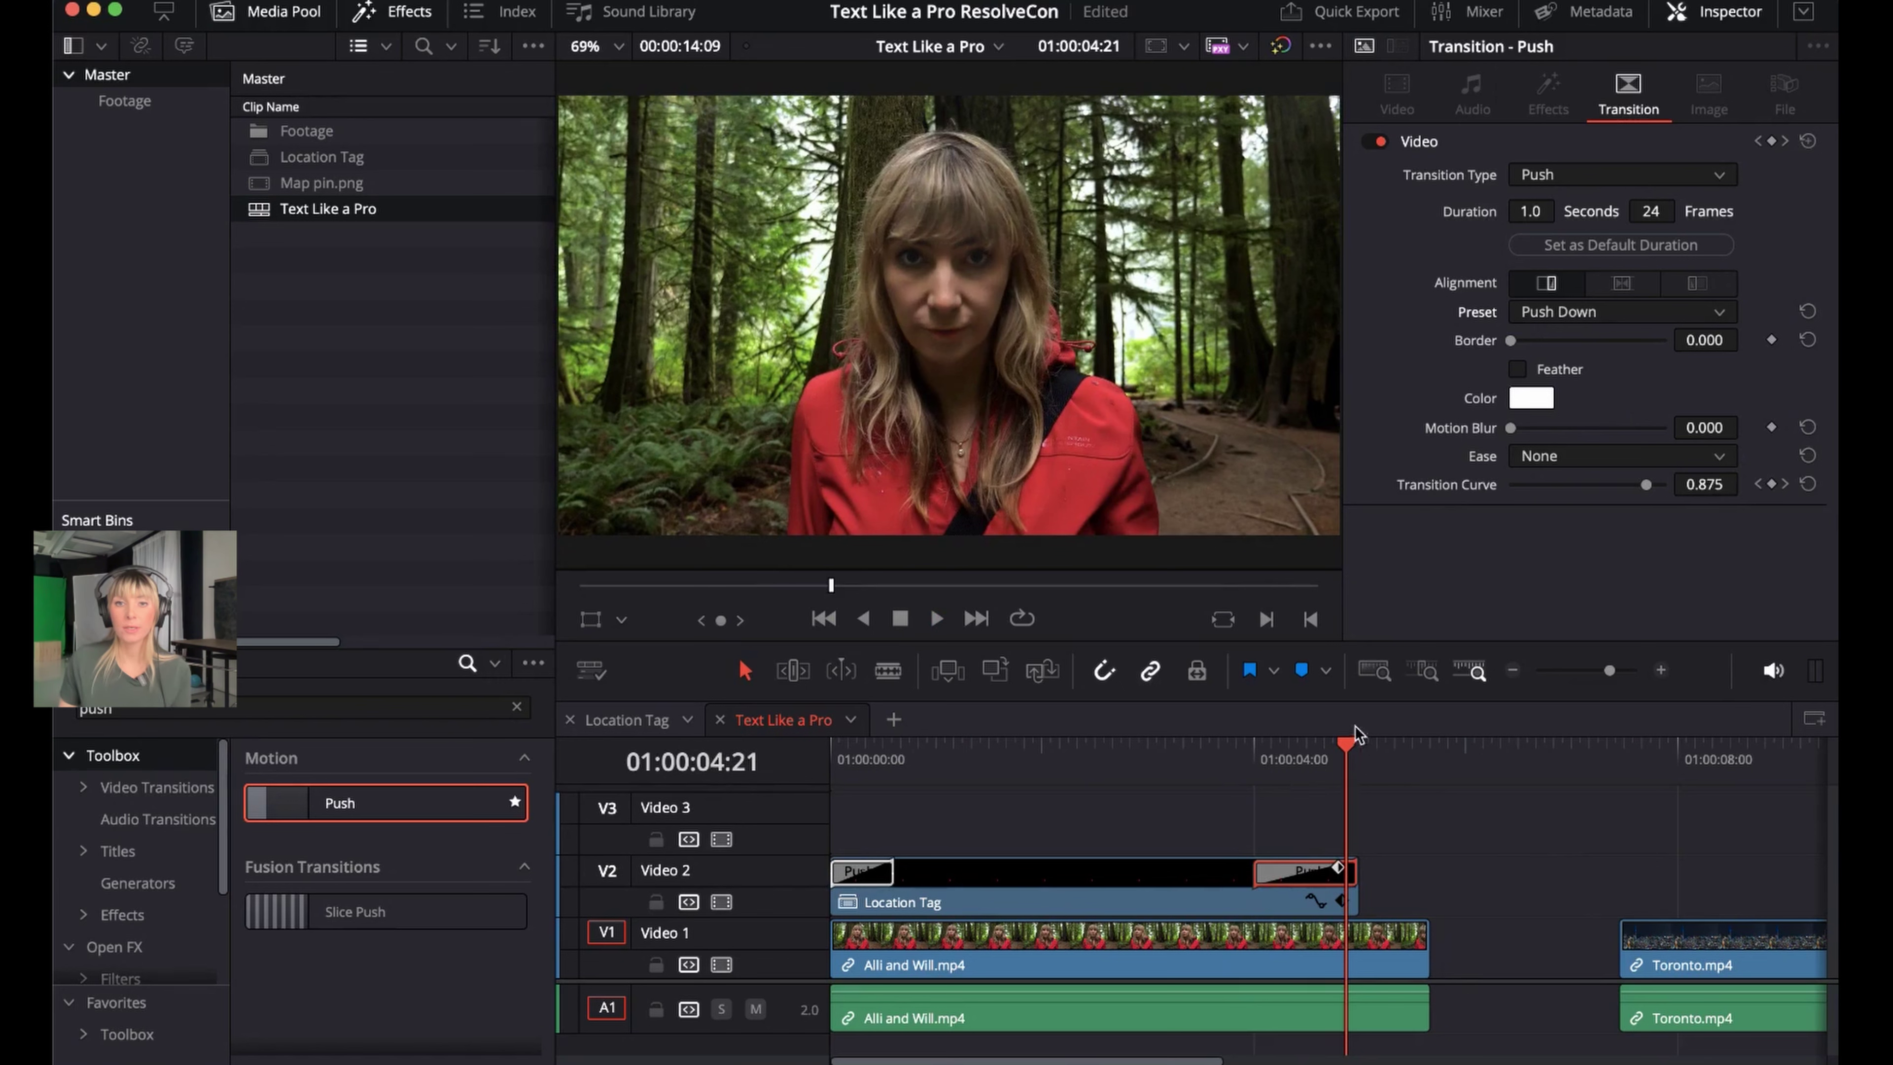
Set the closing Push transition's motion blur to 0.336 and shorten the transition to 19 frames
{"action": "left_click_drag", "start_coordinate": [1288, 776], "coordinate": [1299, 776]}
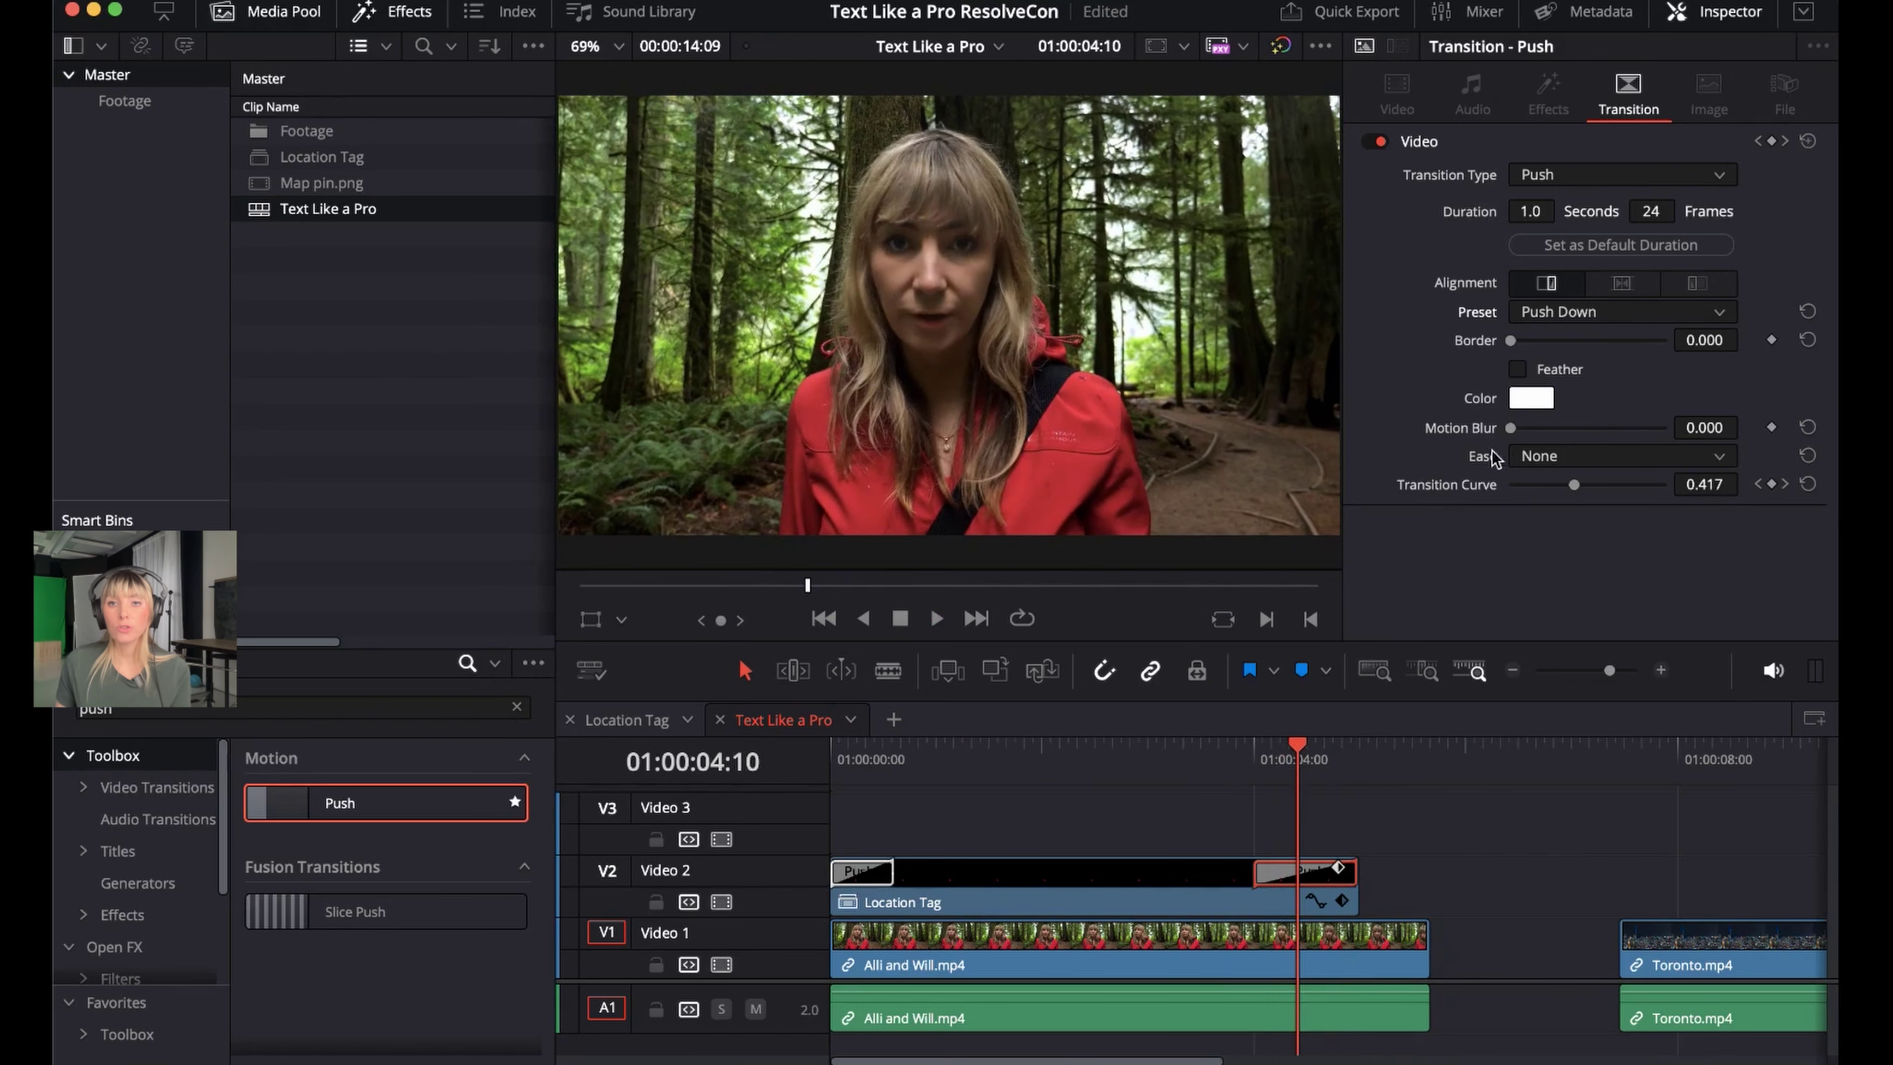
{"action": "left_click_drag", "start_coordinate": [1510, 431], "coordinate": [1561, 426]}
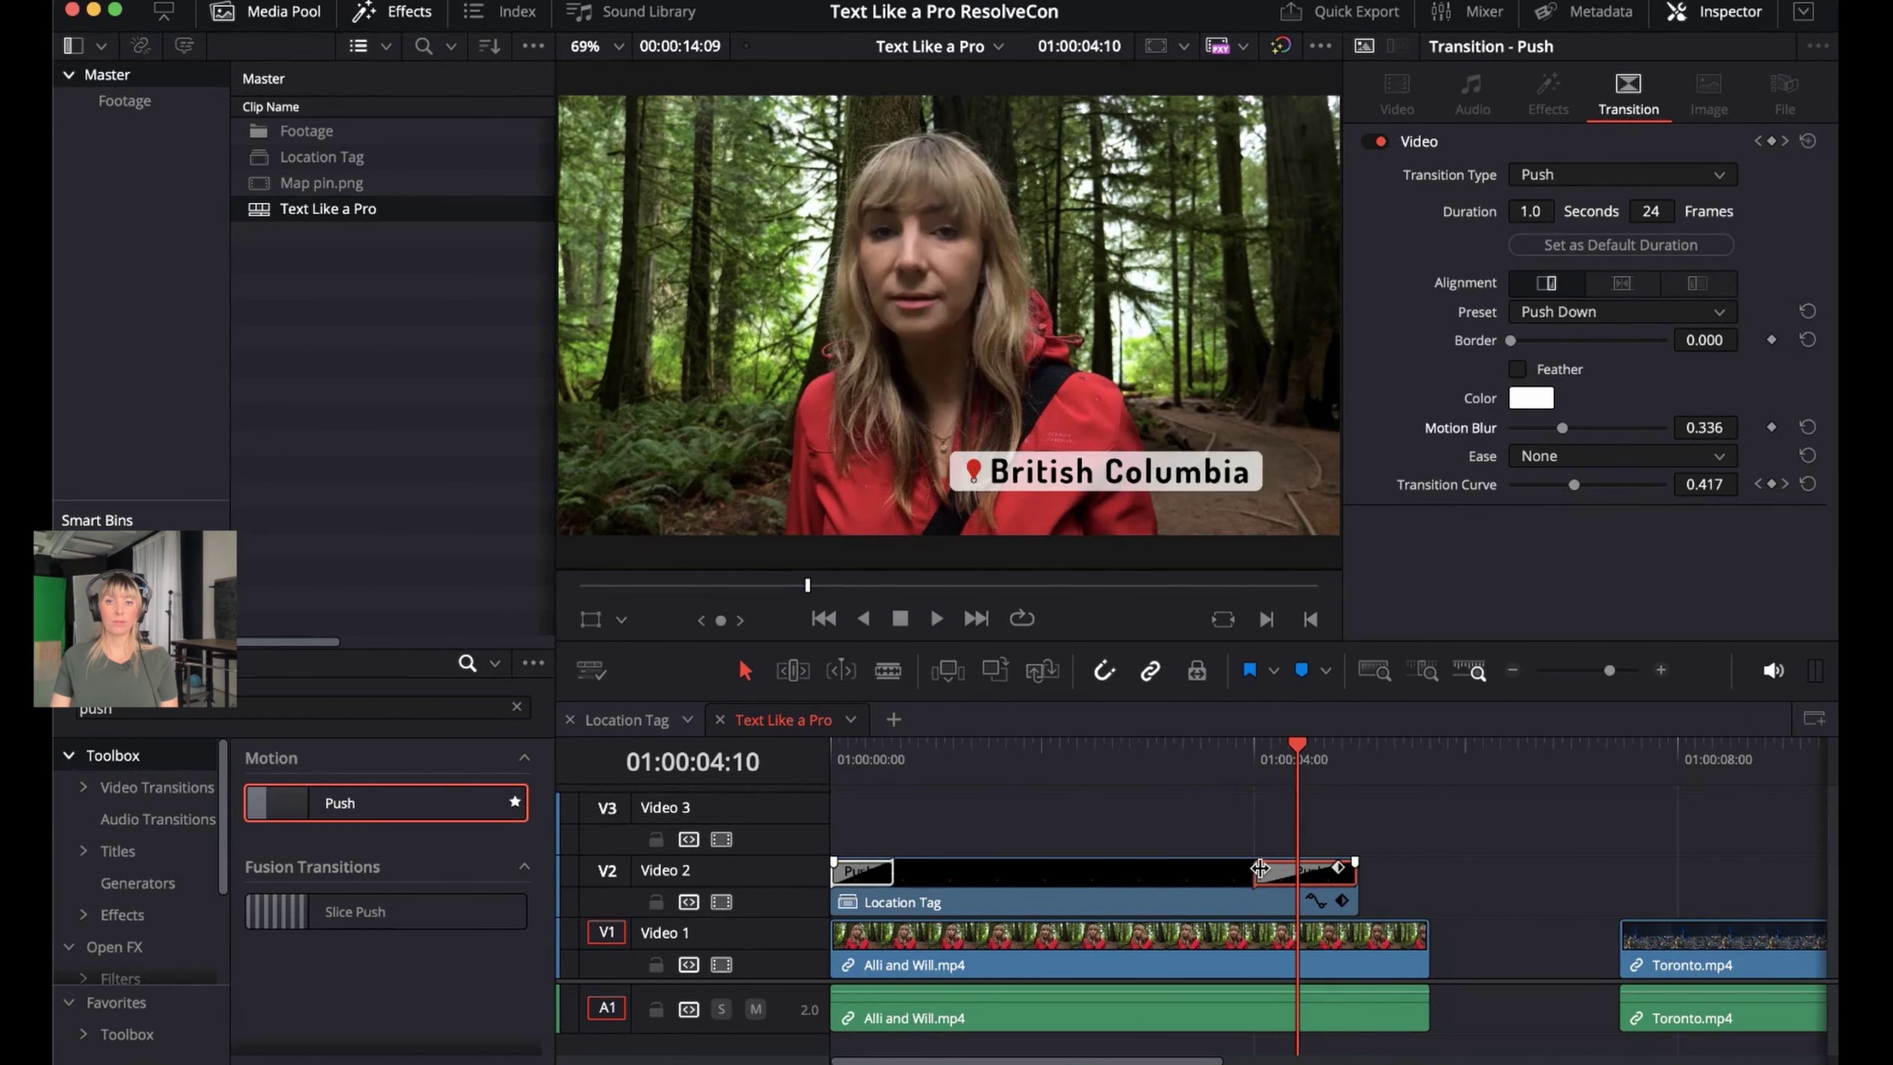
{"action": "left_click_drag", "start_coordinate": [1260, 867], "coordinate": [1280, 870]}
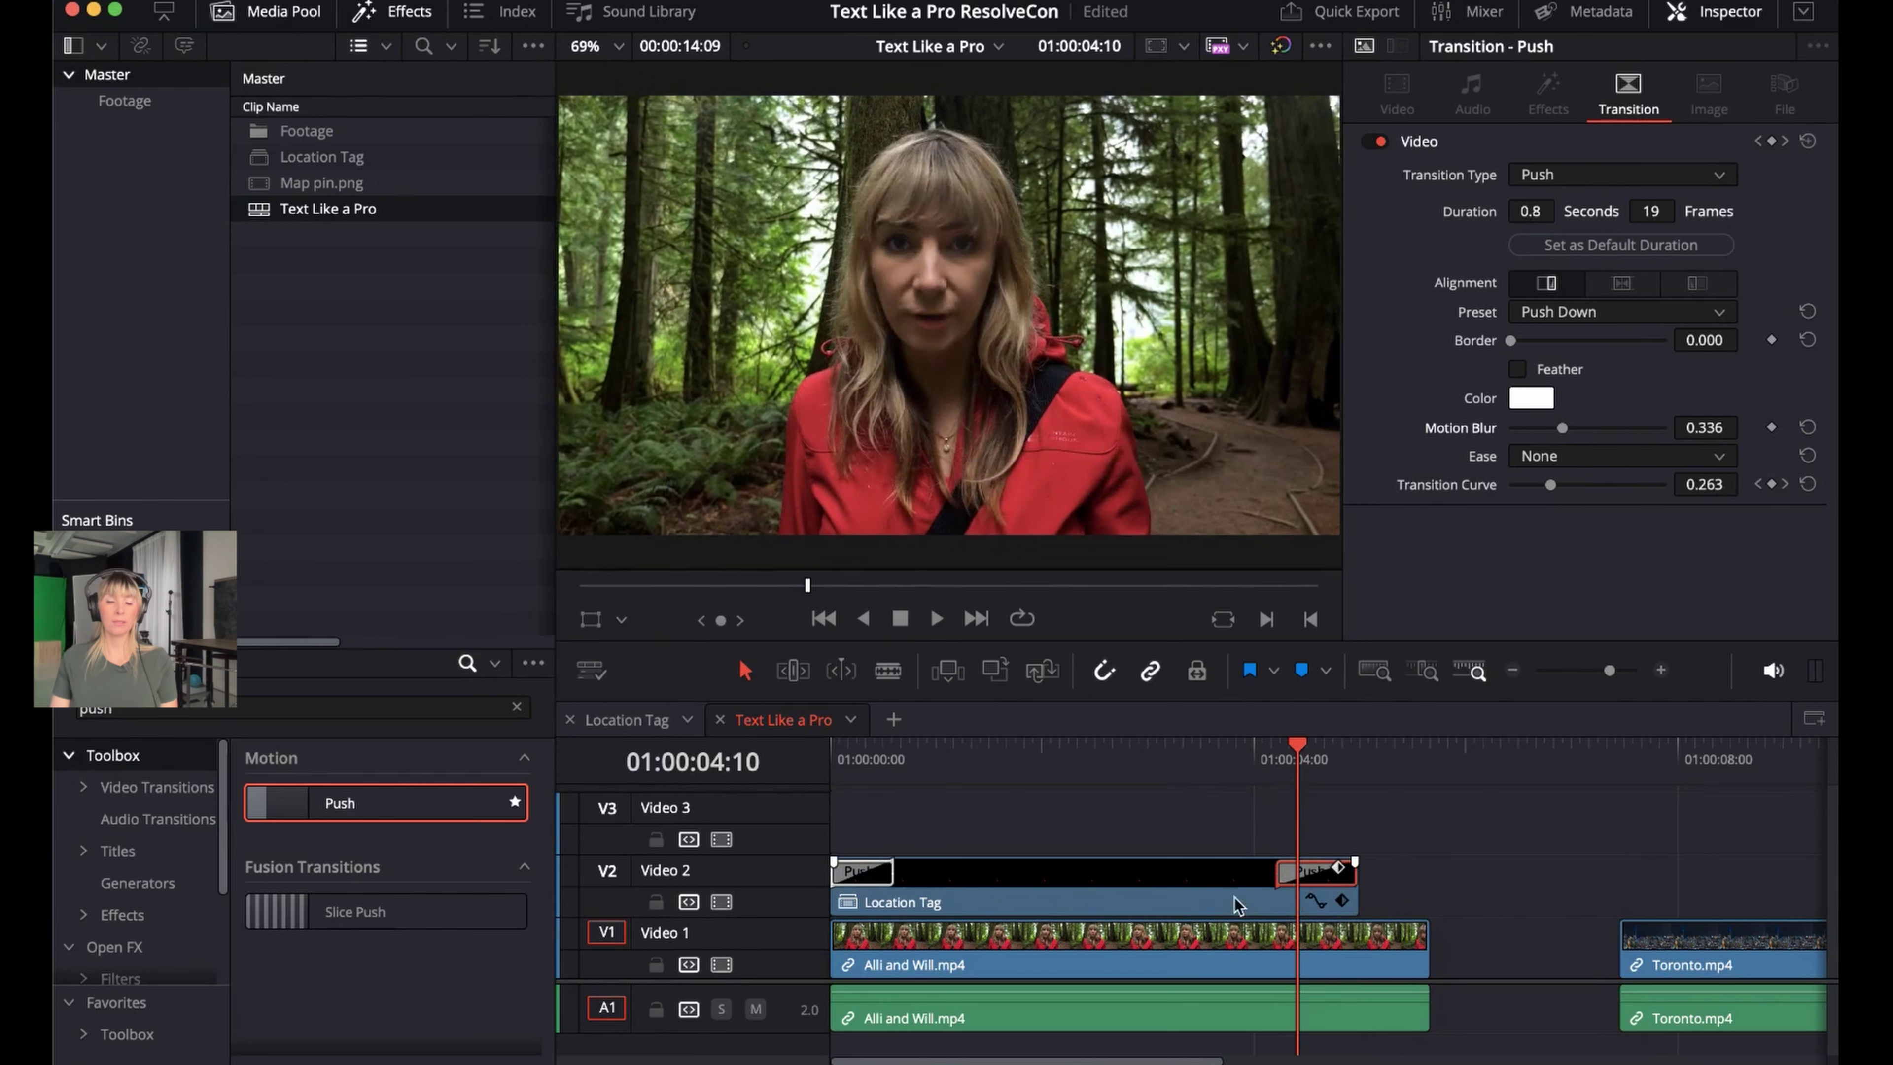
Select the Location Tag clip and review its animation from the timeline start
{"action": "left_click_drag", "start_coordinate": [1114, 768], "coordinate": [831, 768]}
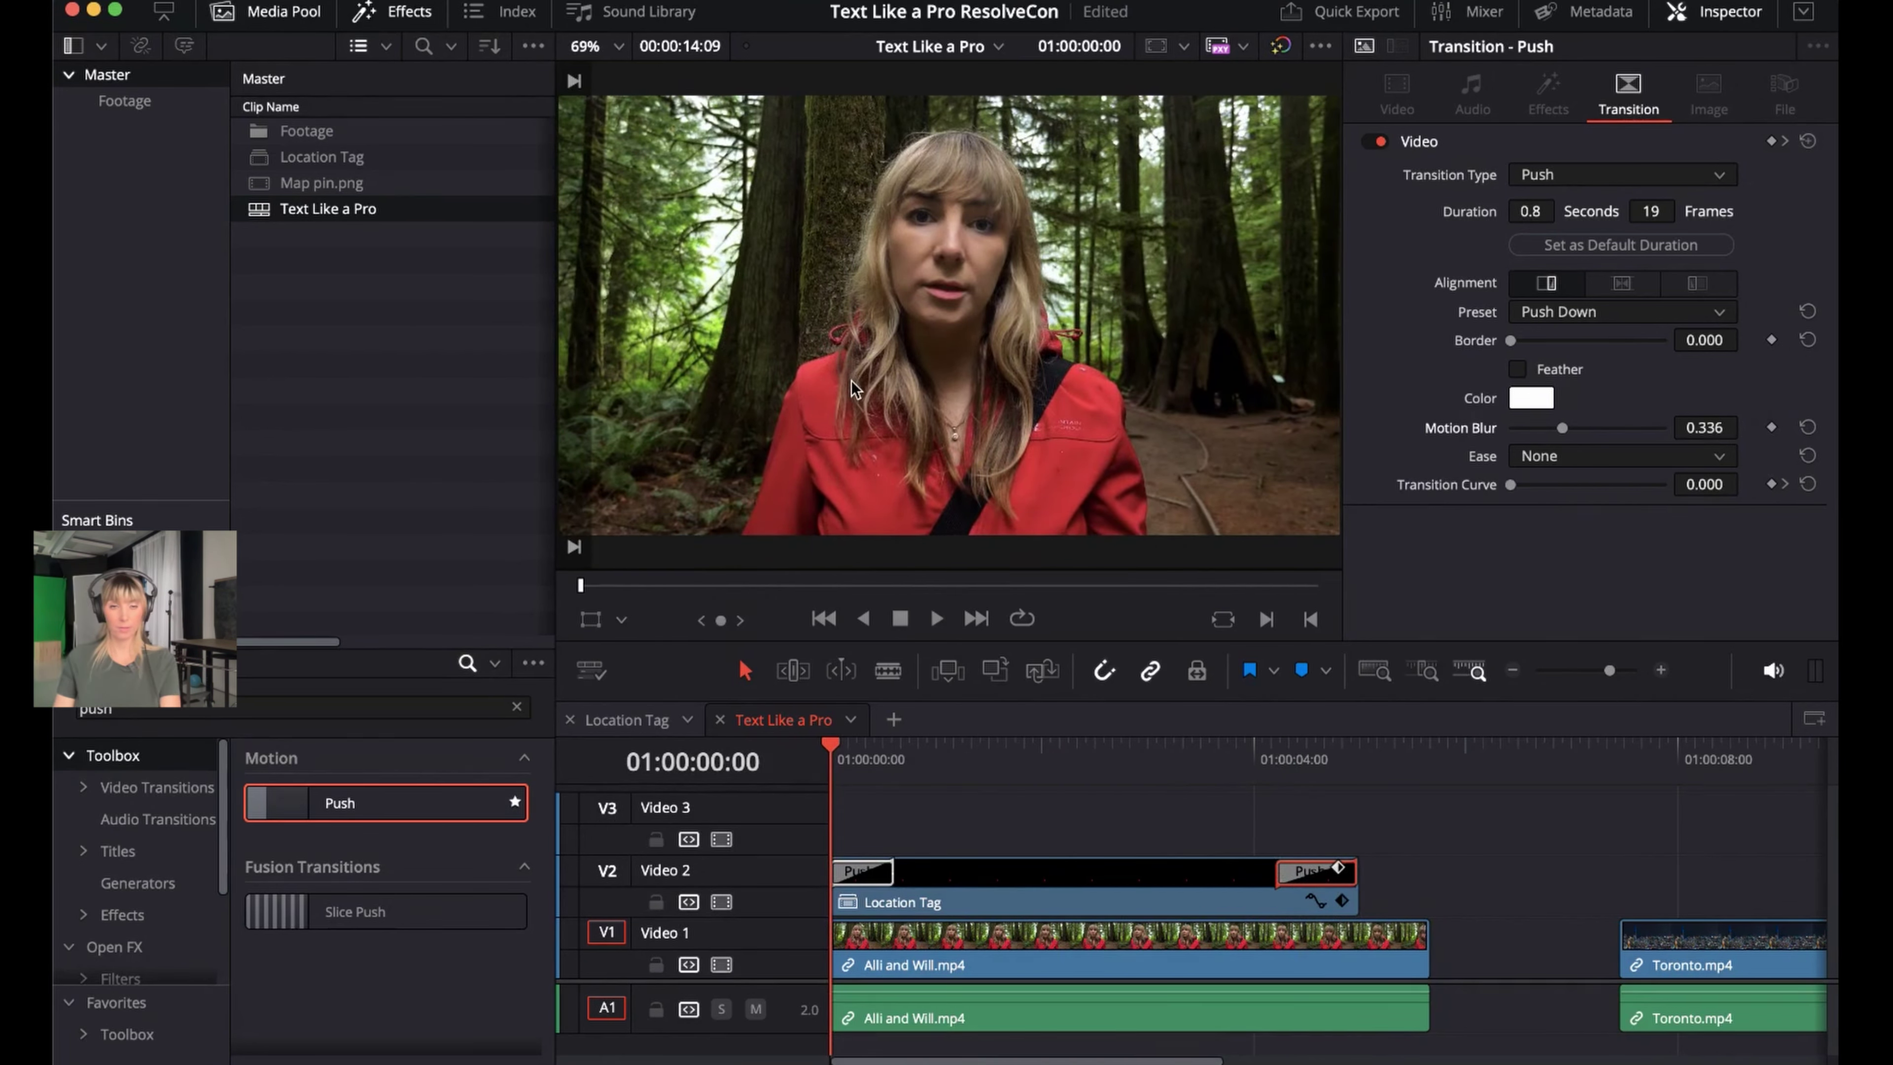
{"action": "left_click", "coordinate": [1017, 900]}
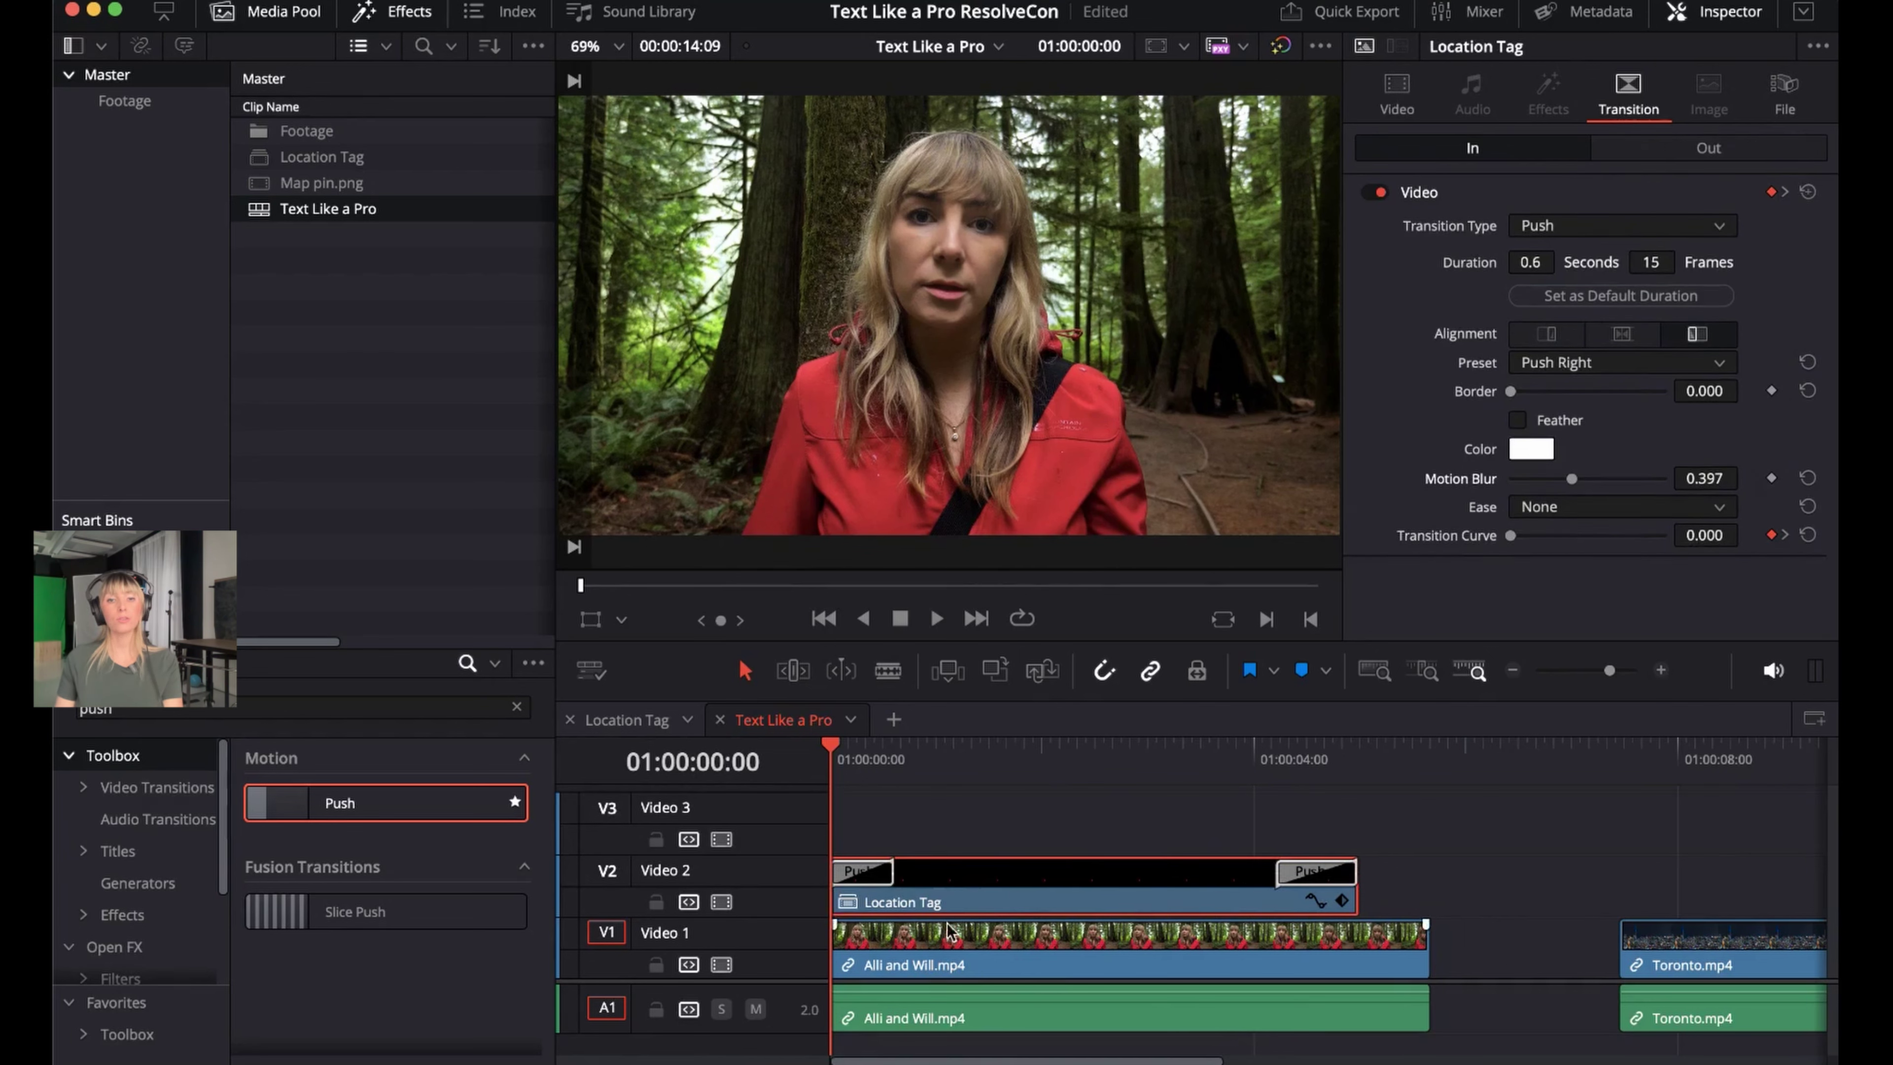
{"action": "left_click", "coordinate": [969, 803]}
{"action": "key", "text": "space"}
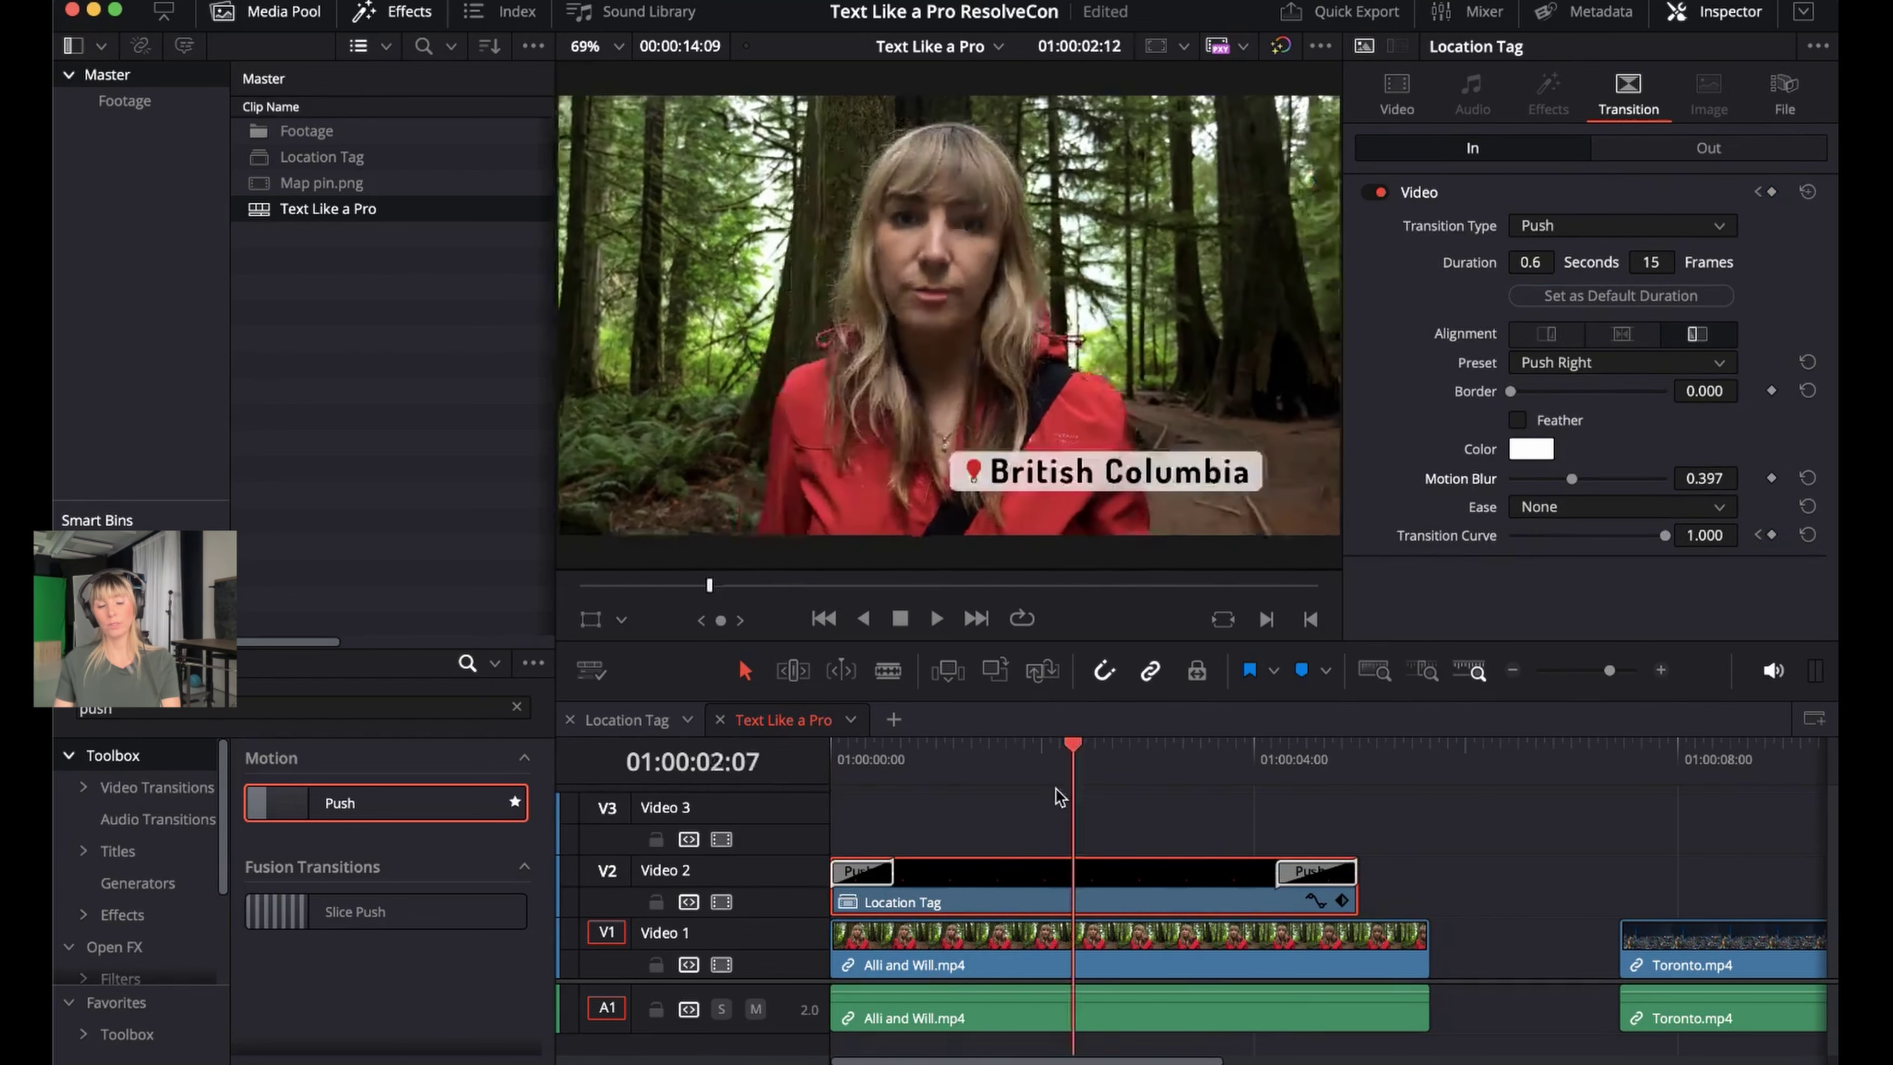
{"action": "key", "text": "space"}
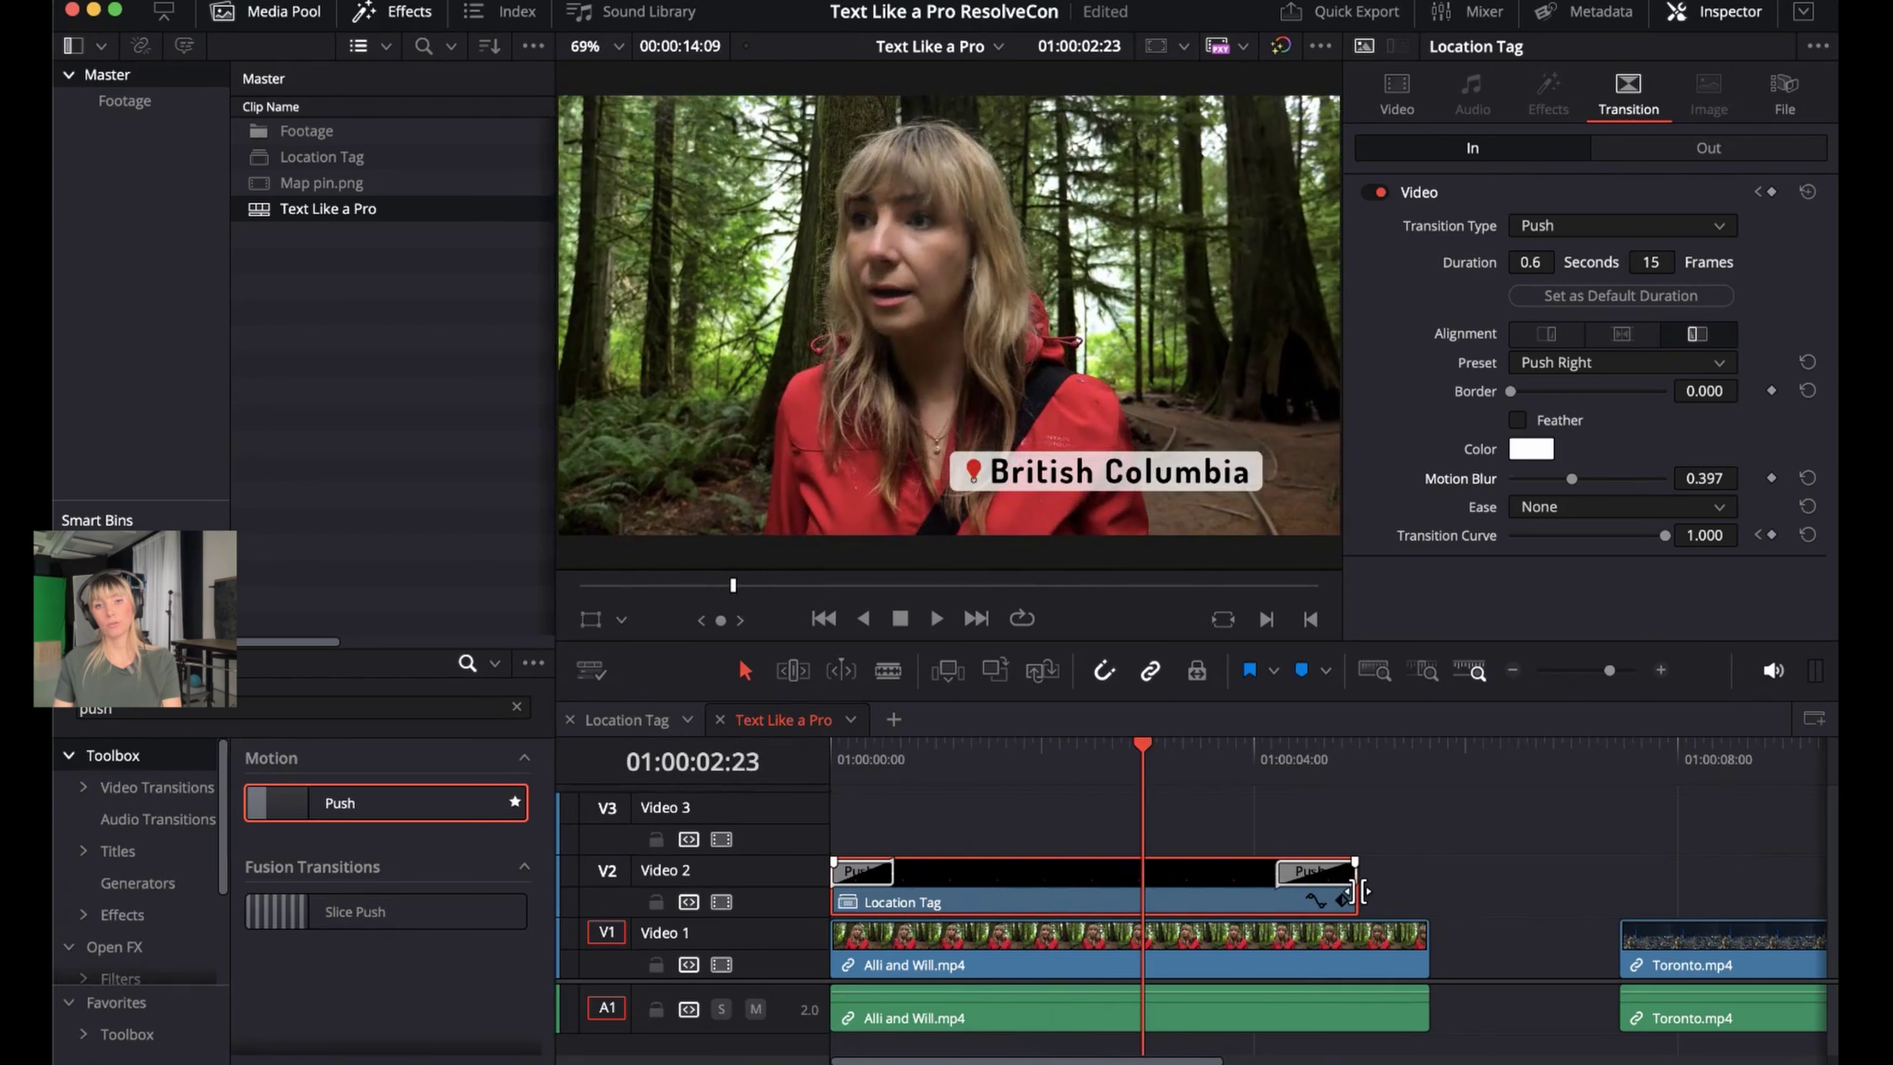
Trim the end of the Location Tag clip back to just after the 01:00:04:00 mark and review the sequence full screen from the start
{"action": "left_click_drag", "start_coordinate": [1361, 891], "coordinate": [1274, 889]}
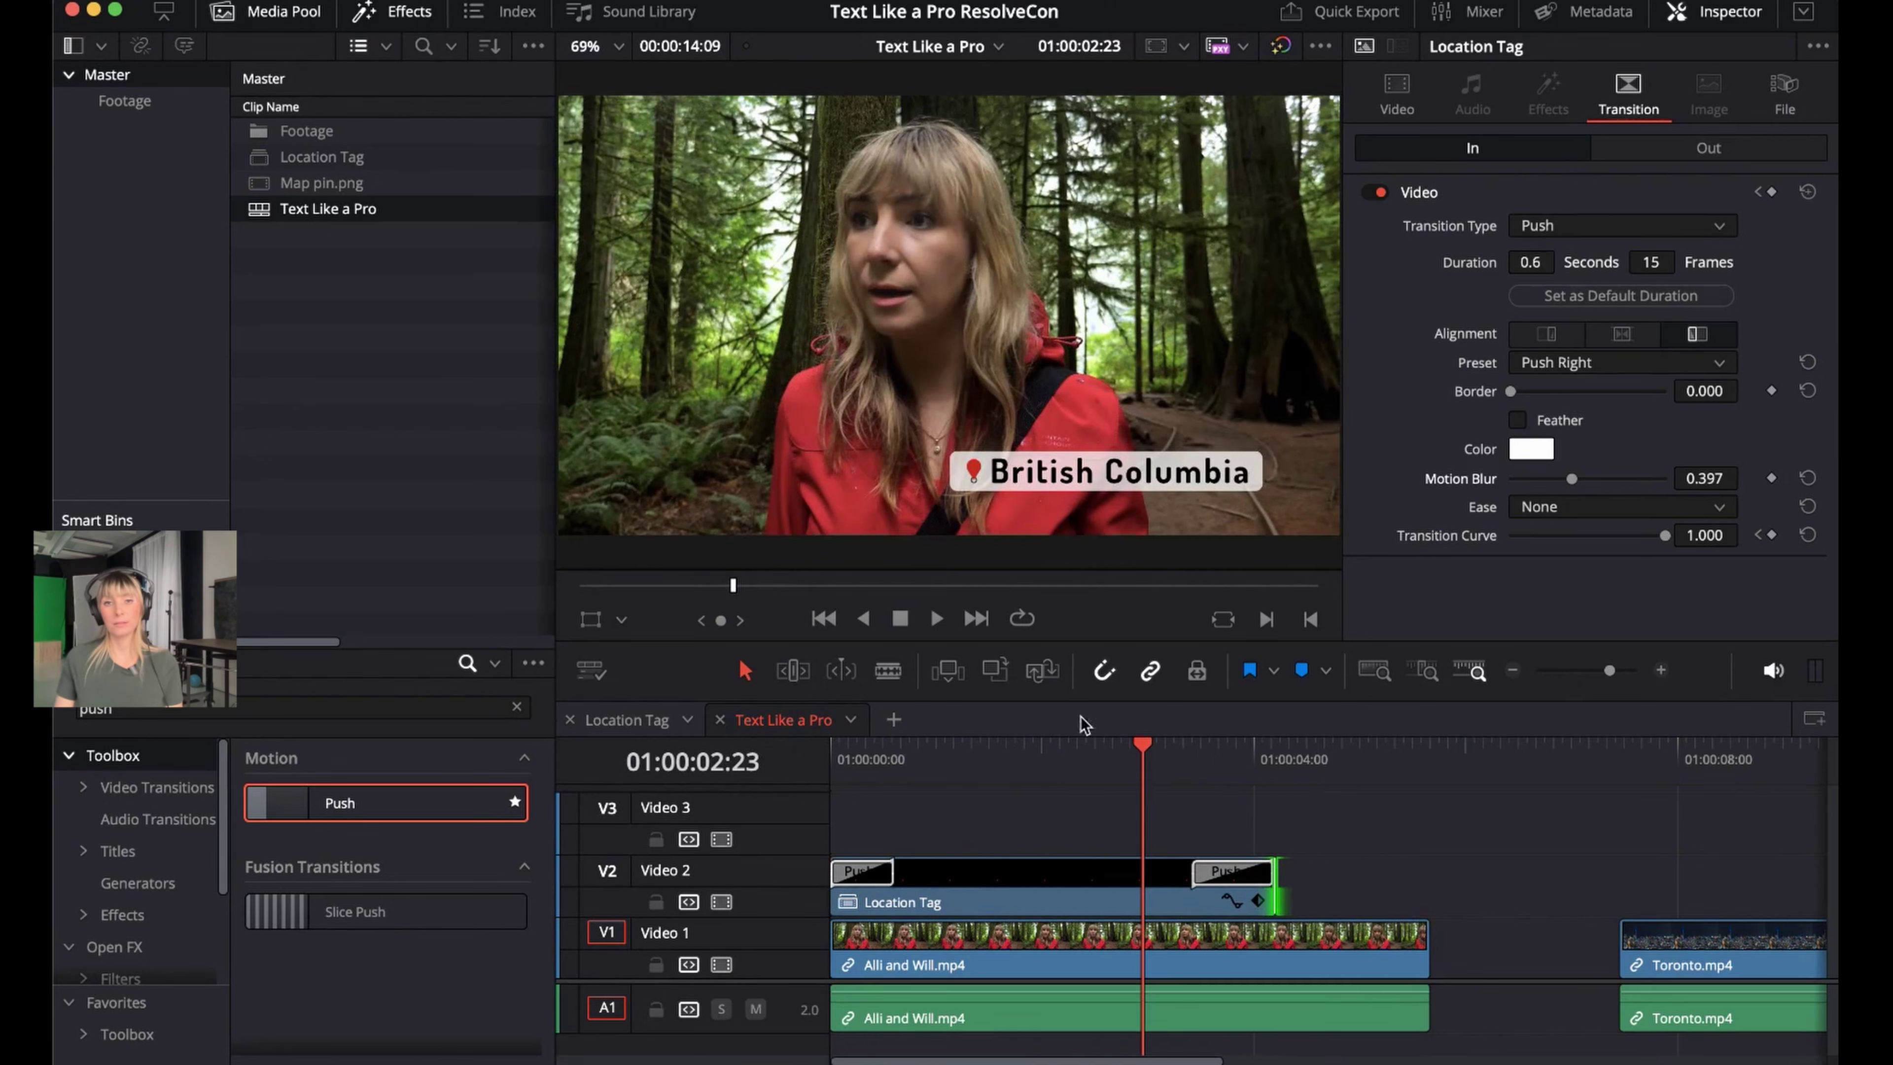
{"action": "key", "text": "Home"}
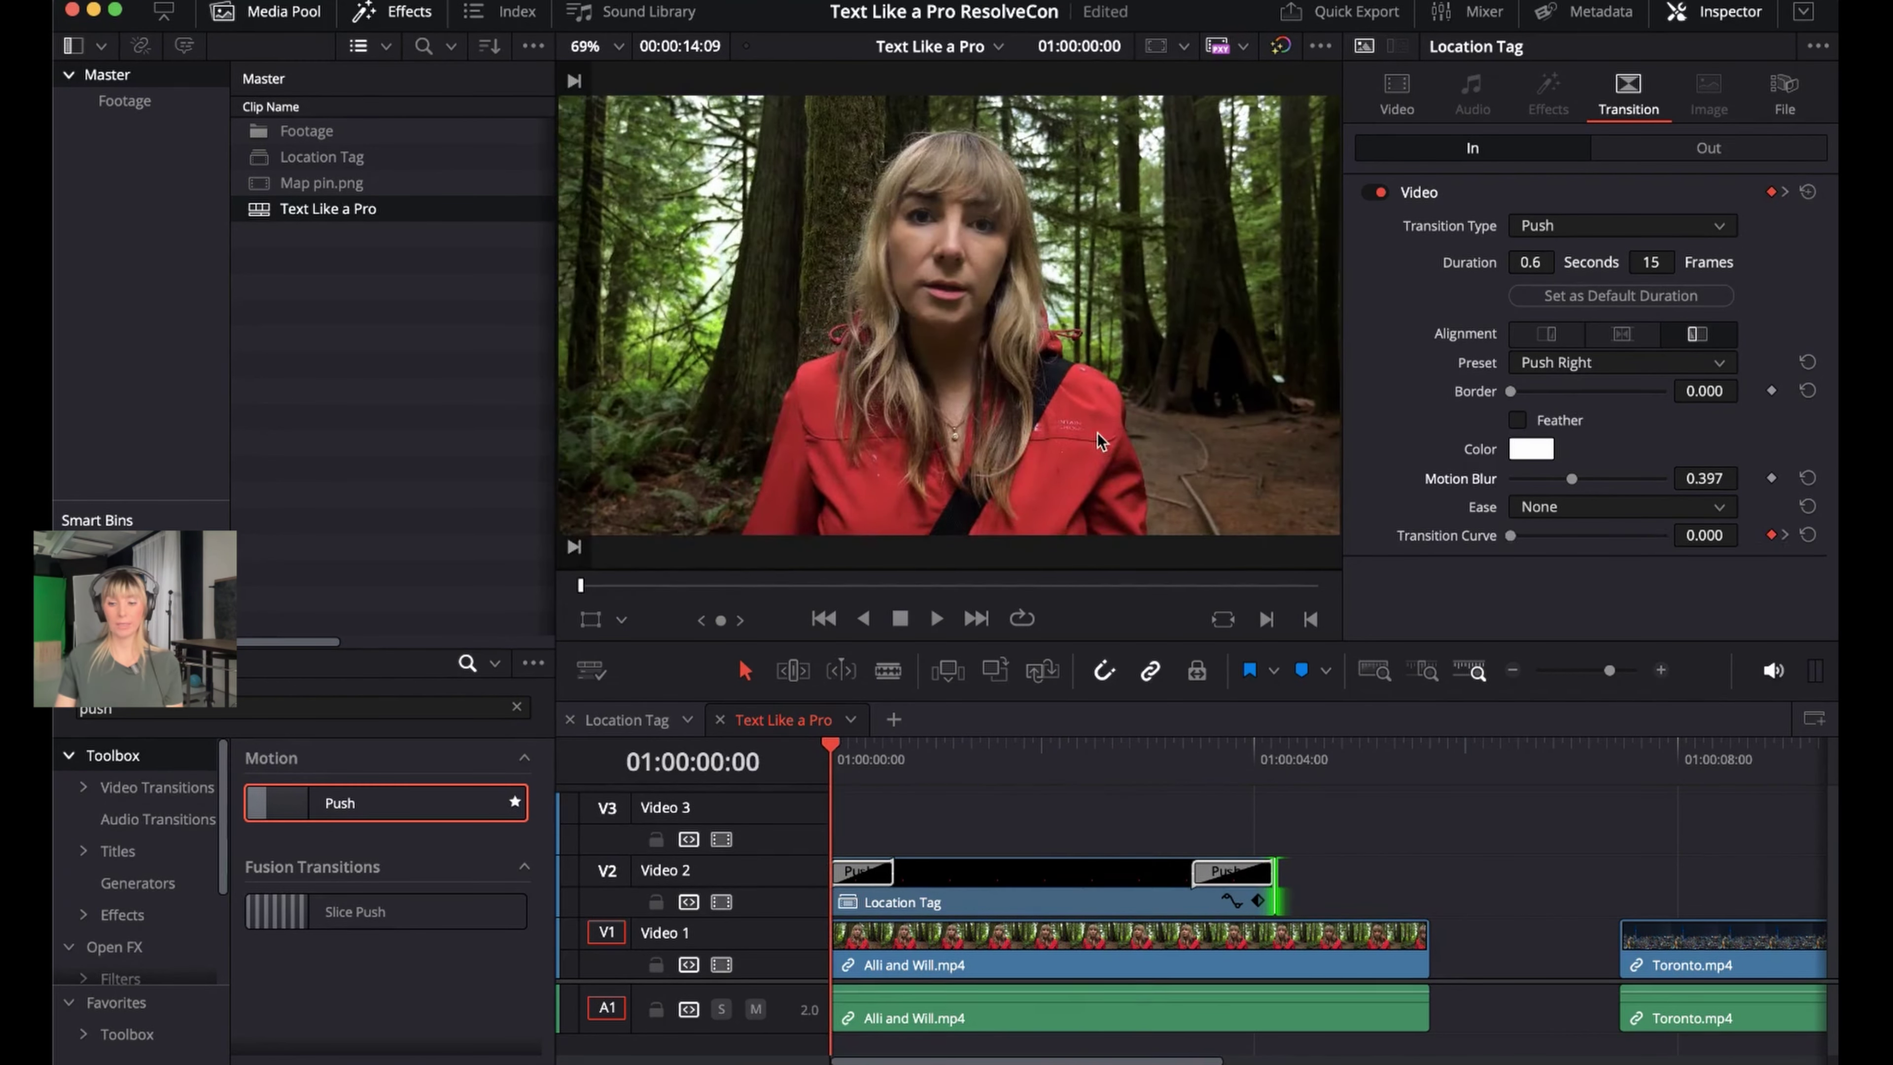
{"action": "key", "text": "super+f"}
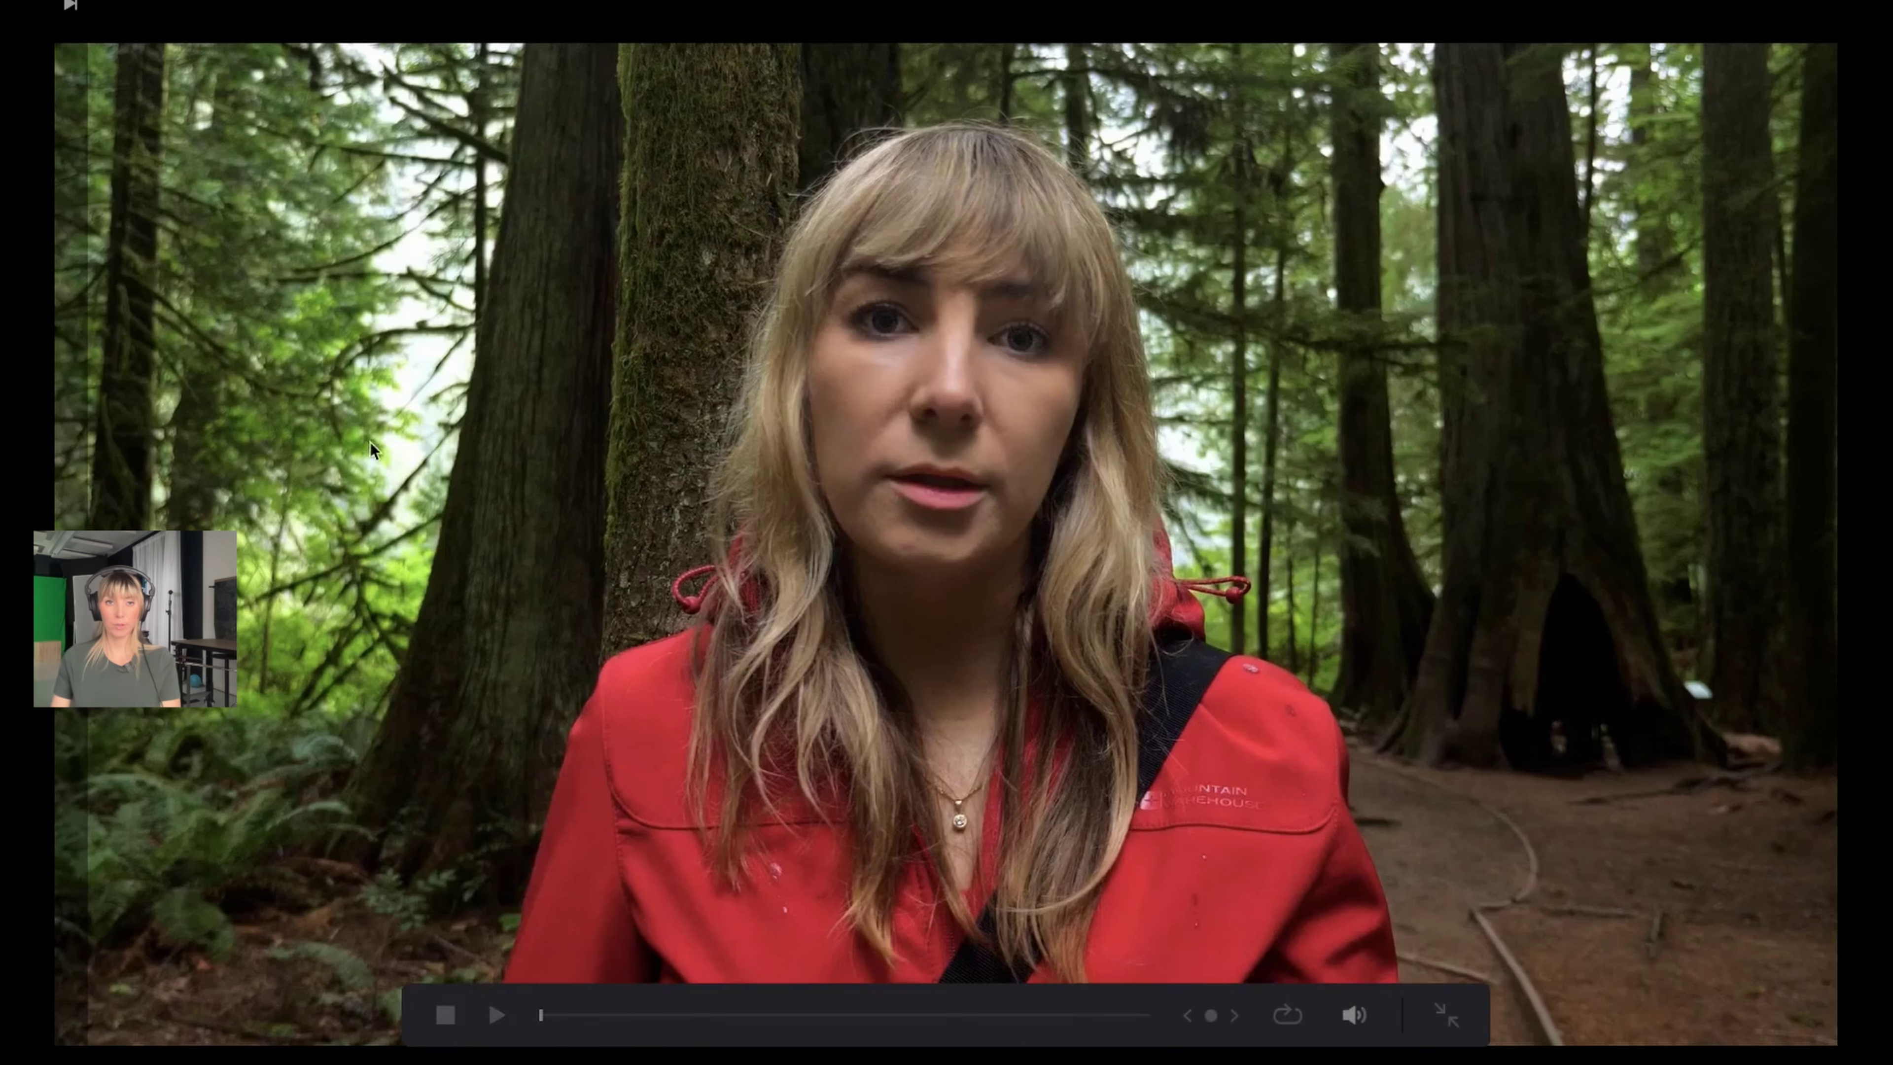
{"action": "key", "text": "space"}
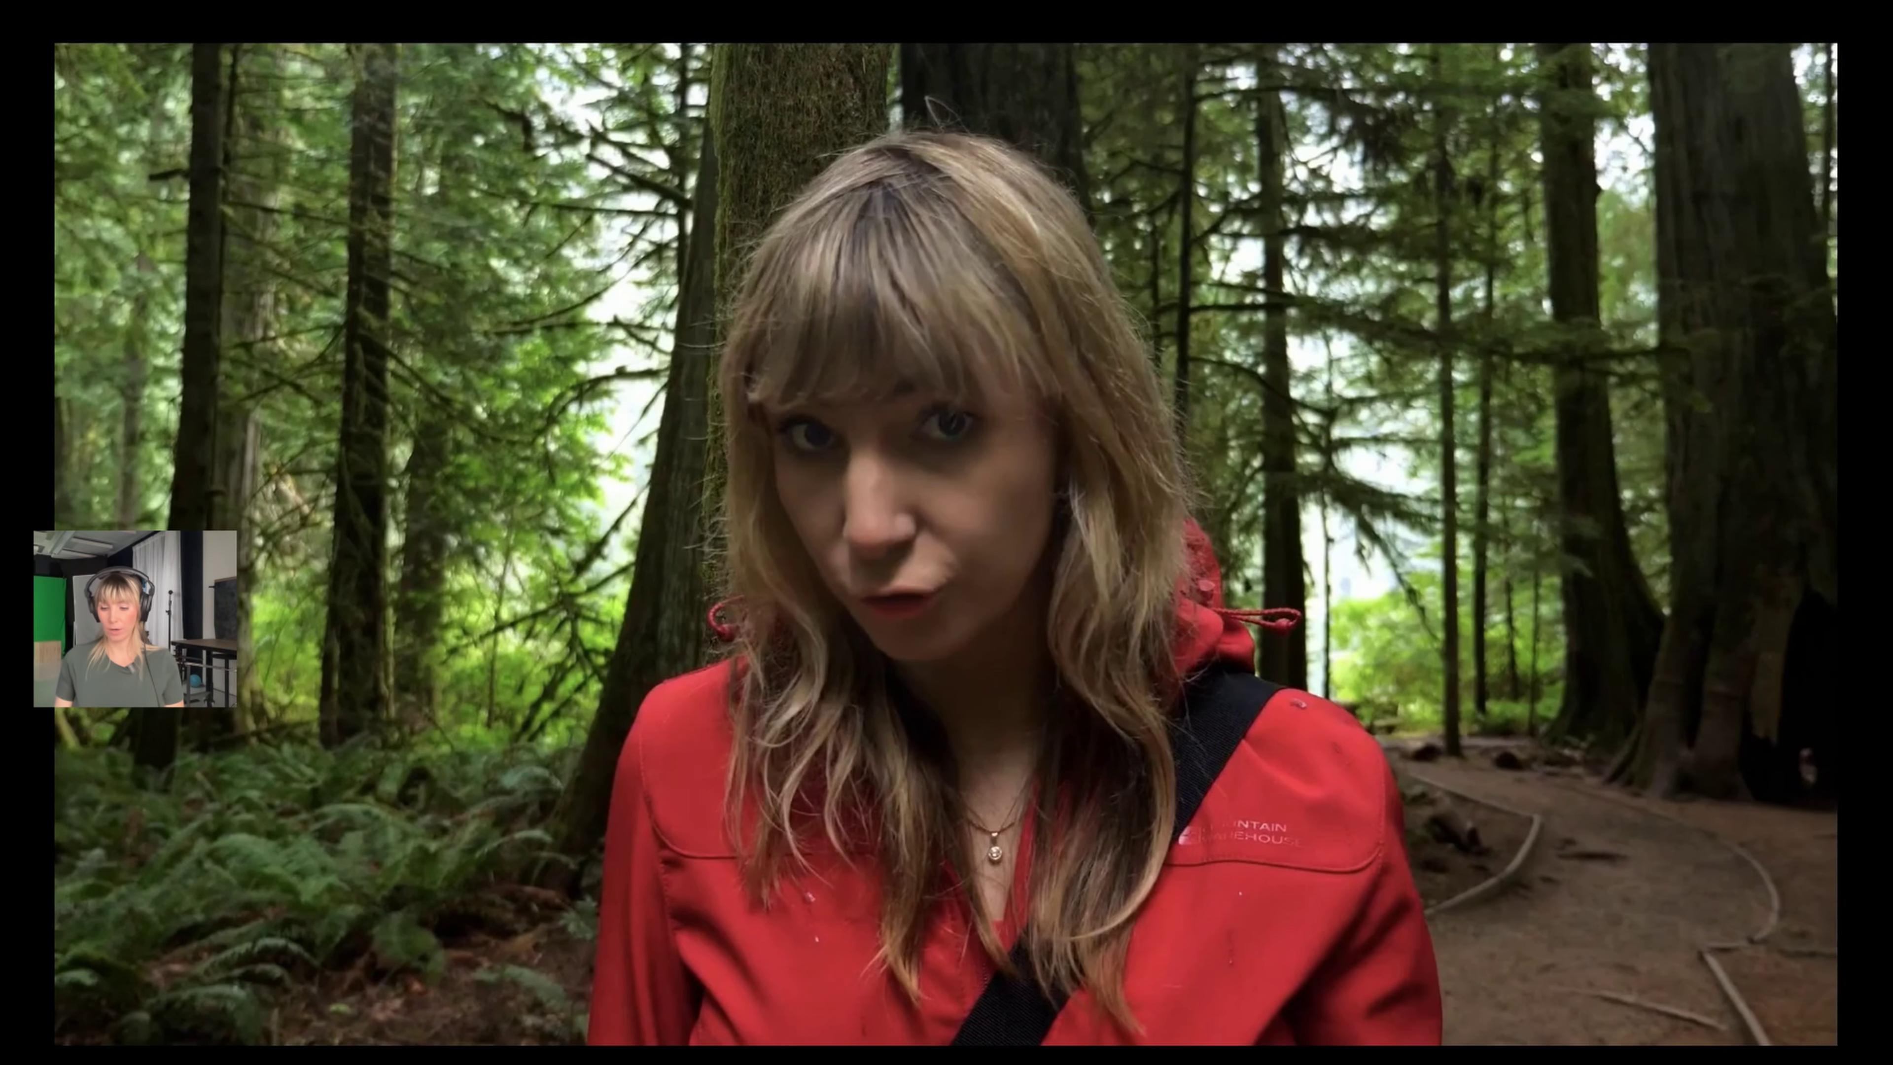
{"action": "key", "text": "space"}
{"action": "key", "text": "Escape"}
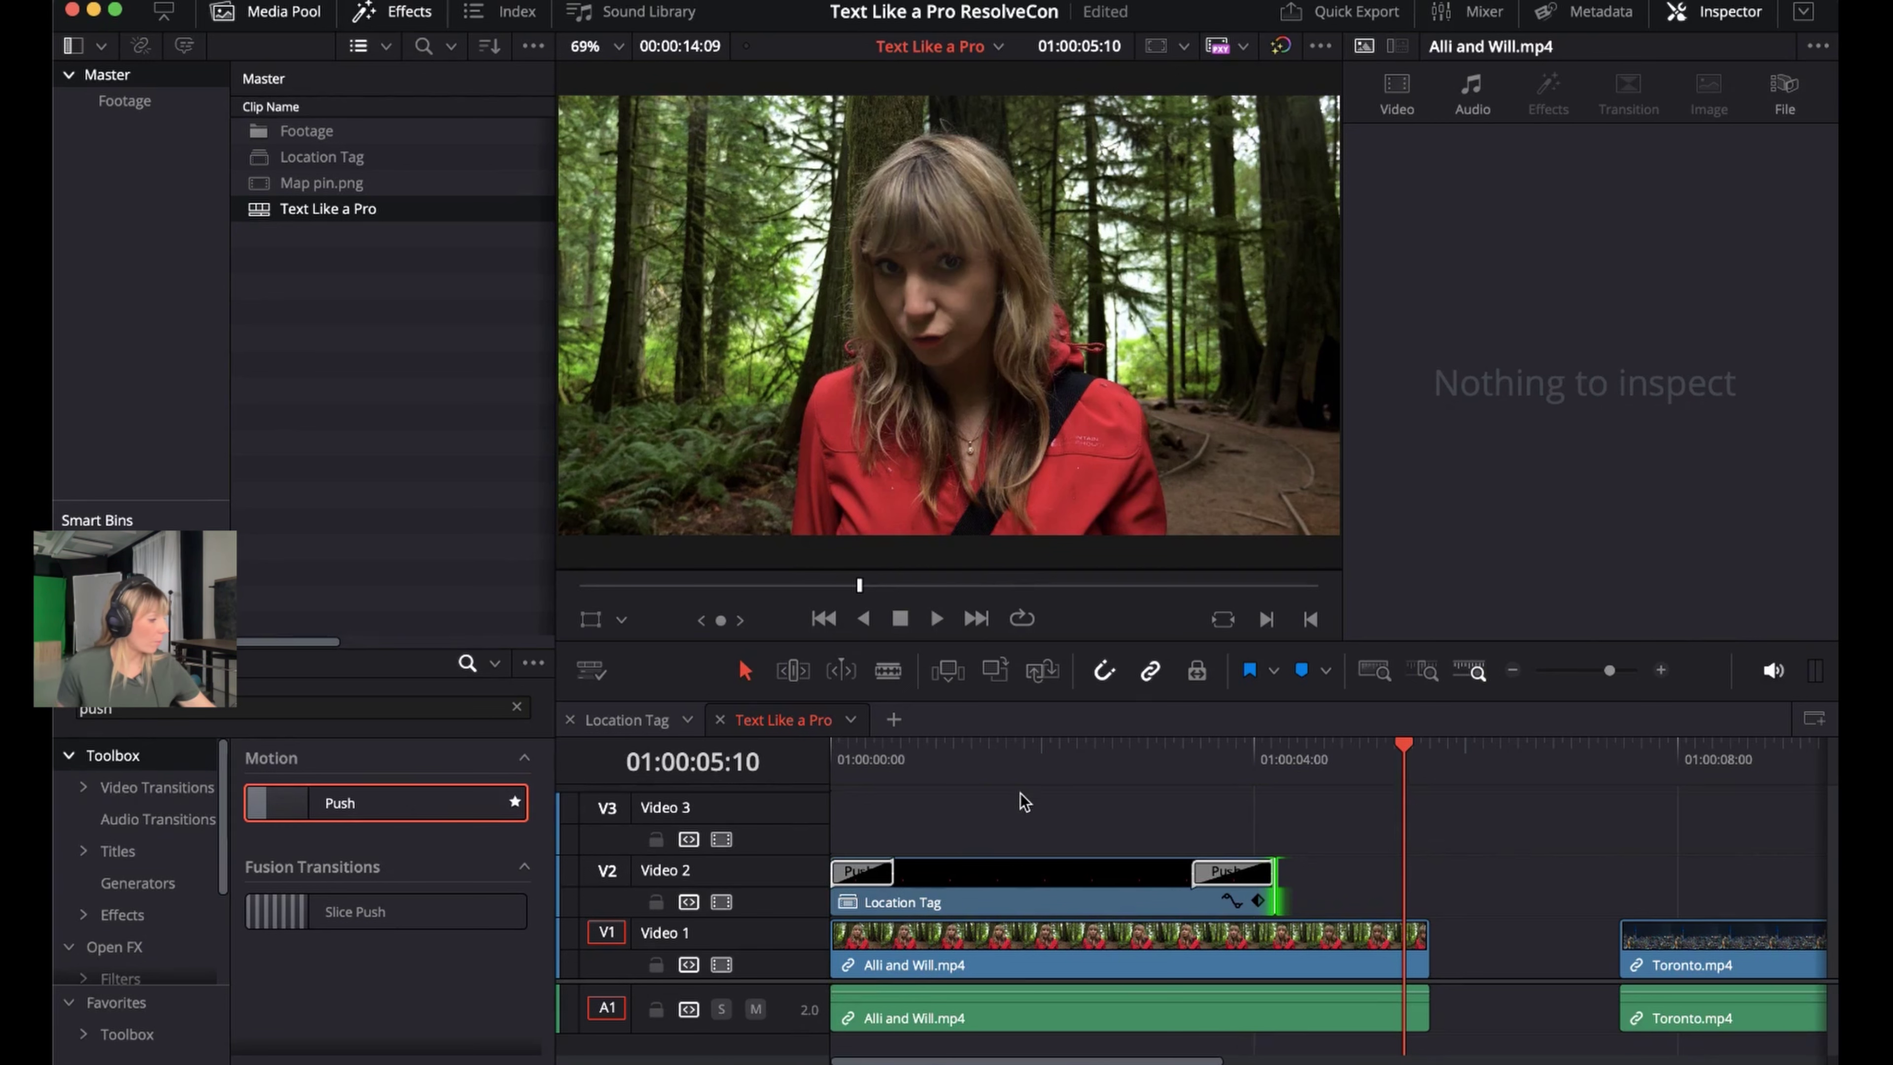
Look at the Location Tag mid-clip and move the playhead to 01:00:08:19 in the Toronto.mp4 clip
{"action": "left_click", "coordinate": [1032, 747]}
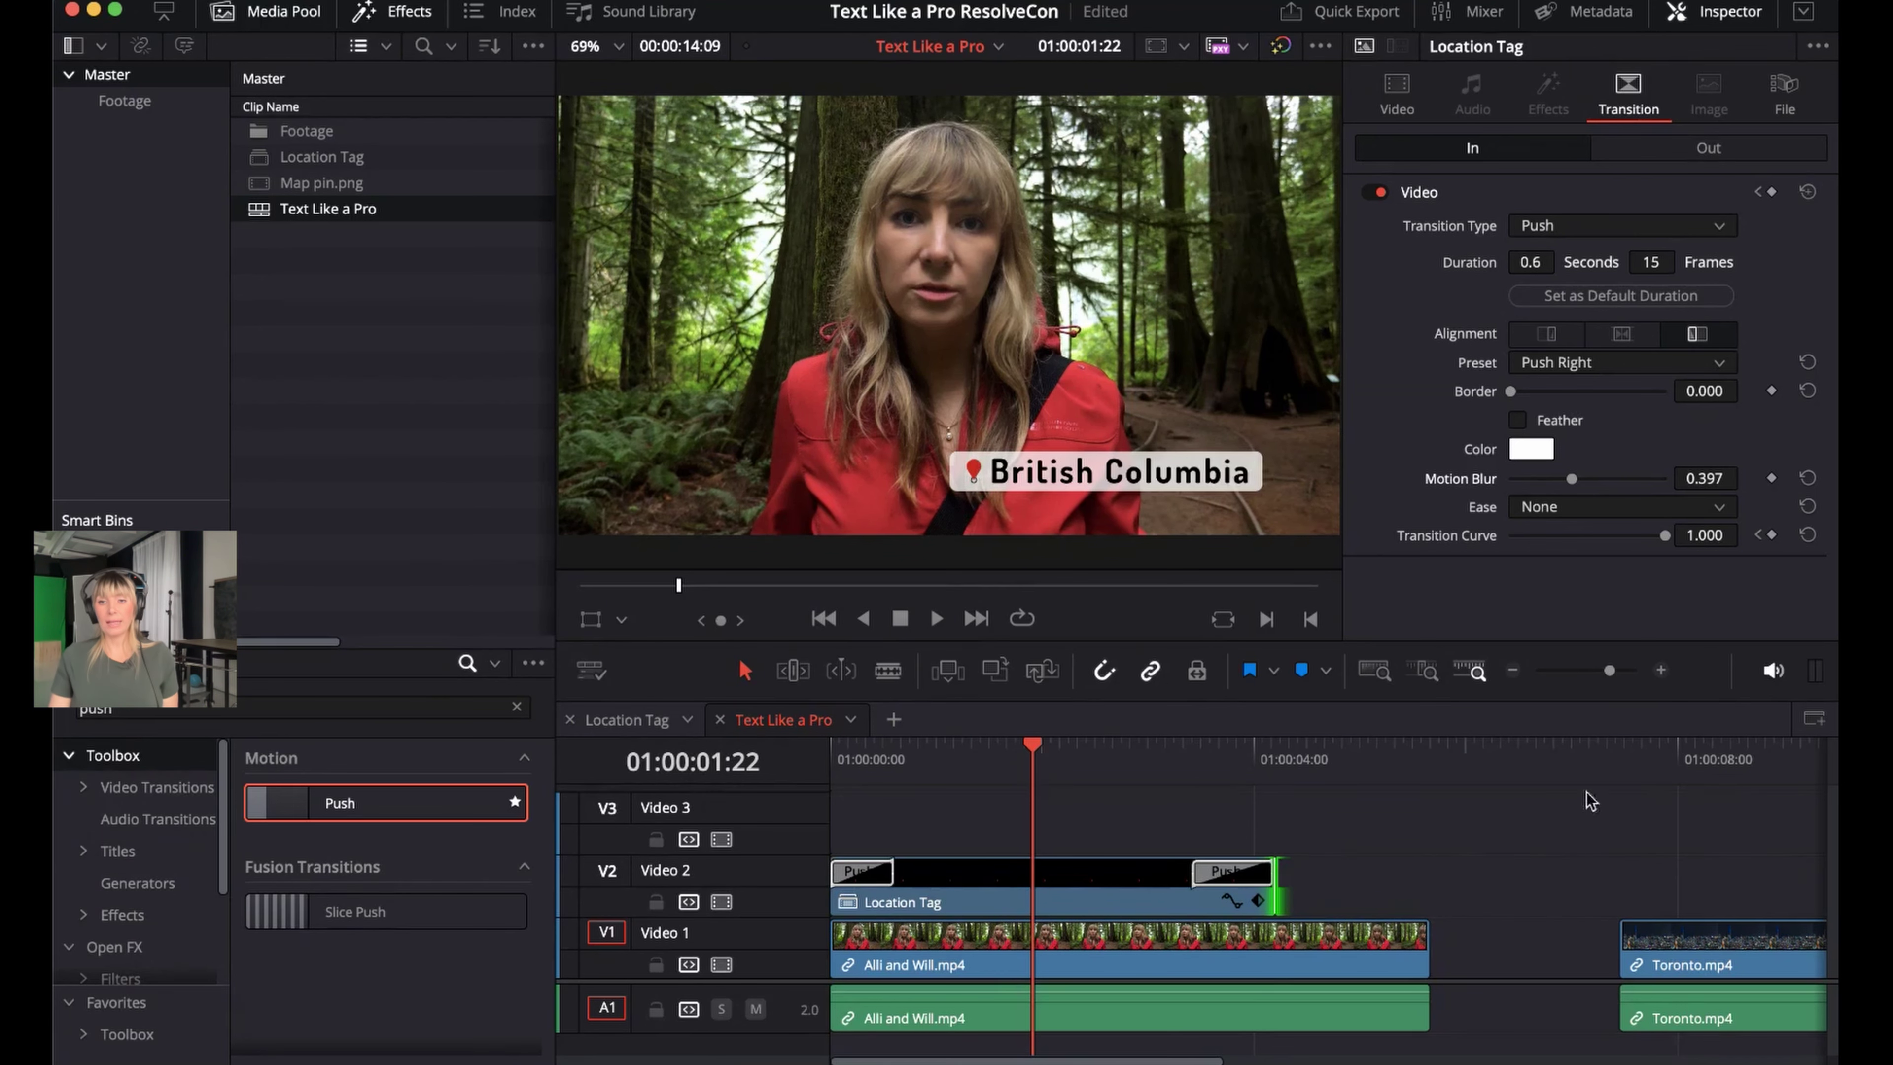
{"action": "left_click", "coordinate": [1606, 763]}
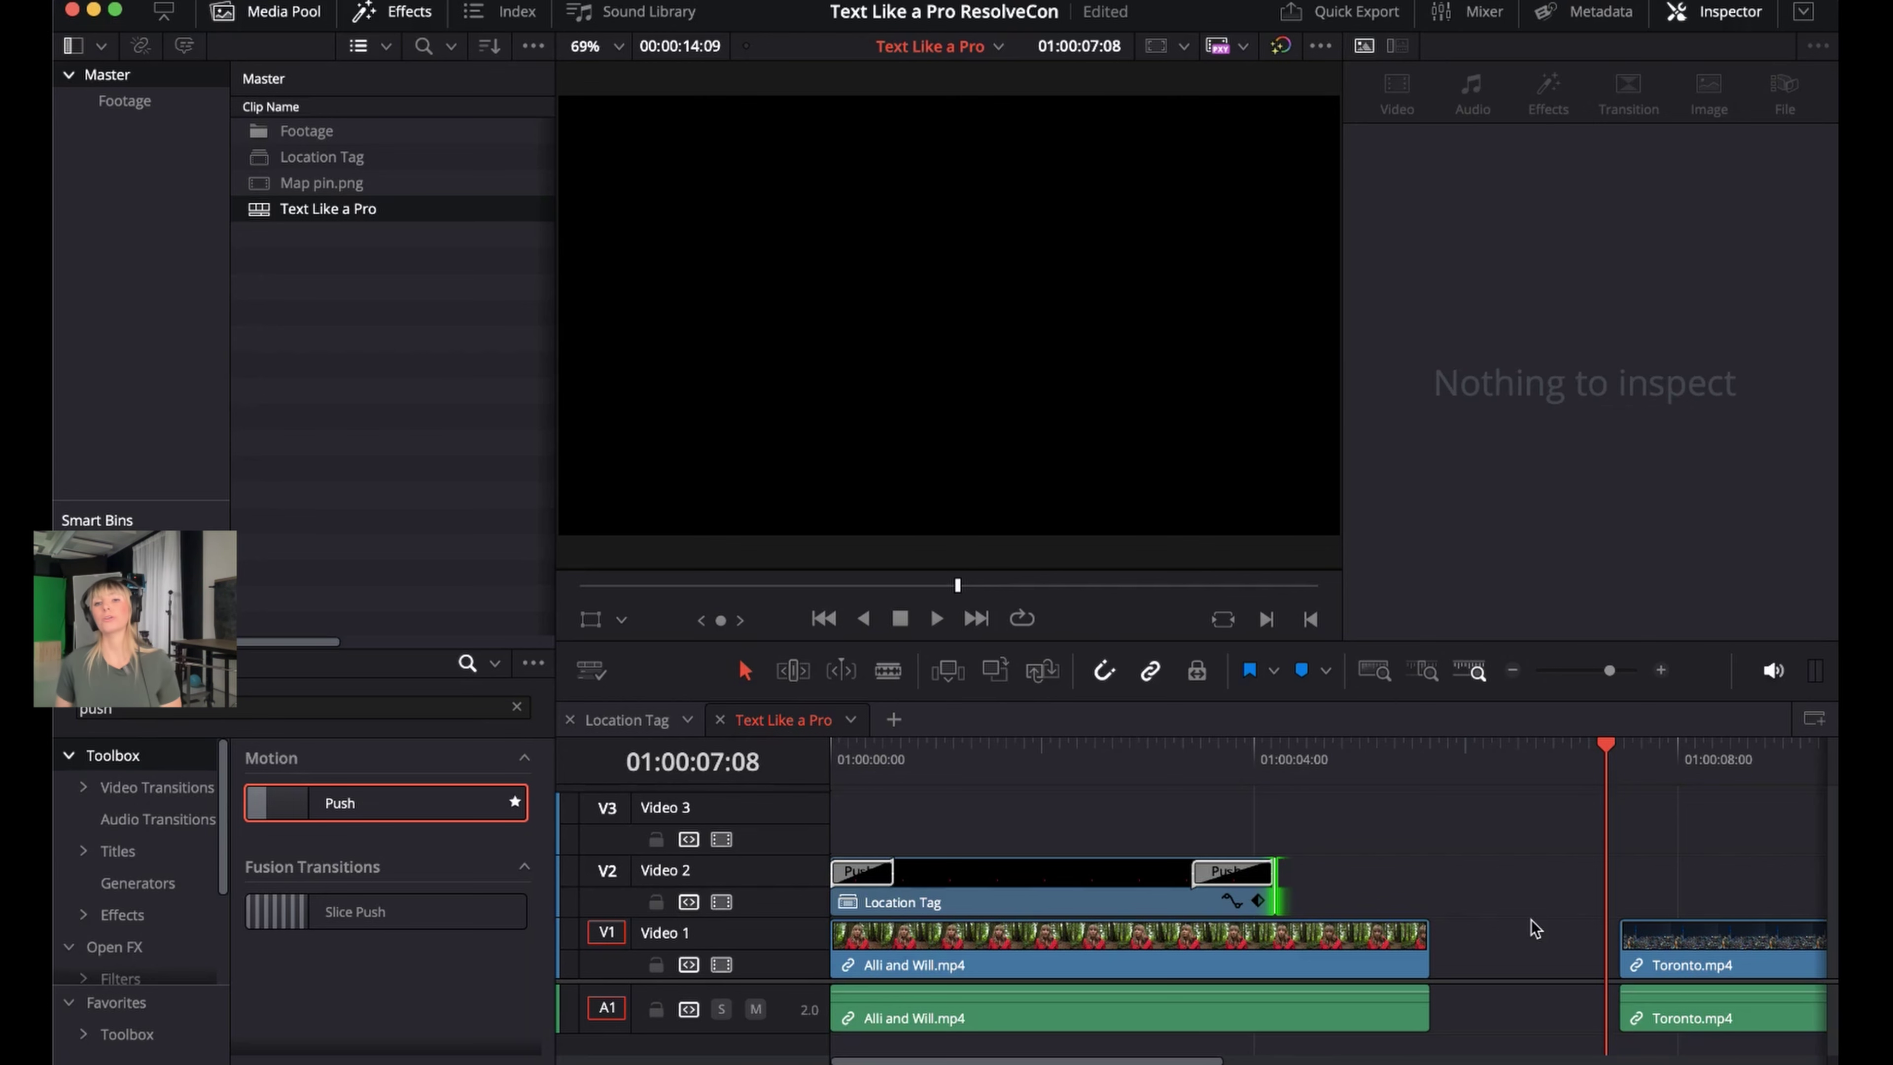
{"action": "left_click", "coordinate": [1738, 759]}
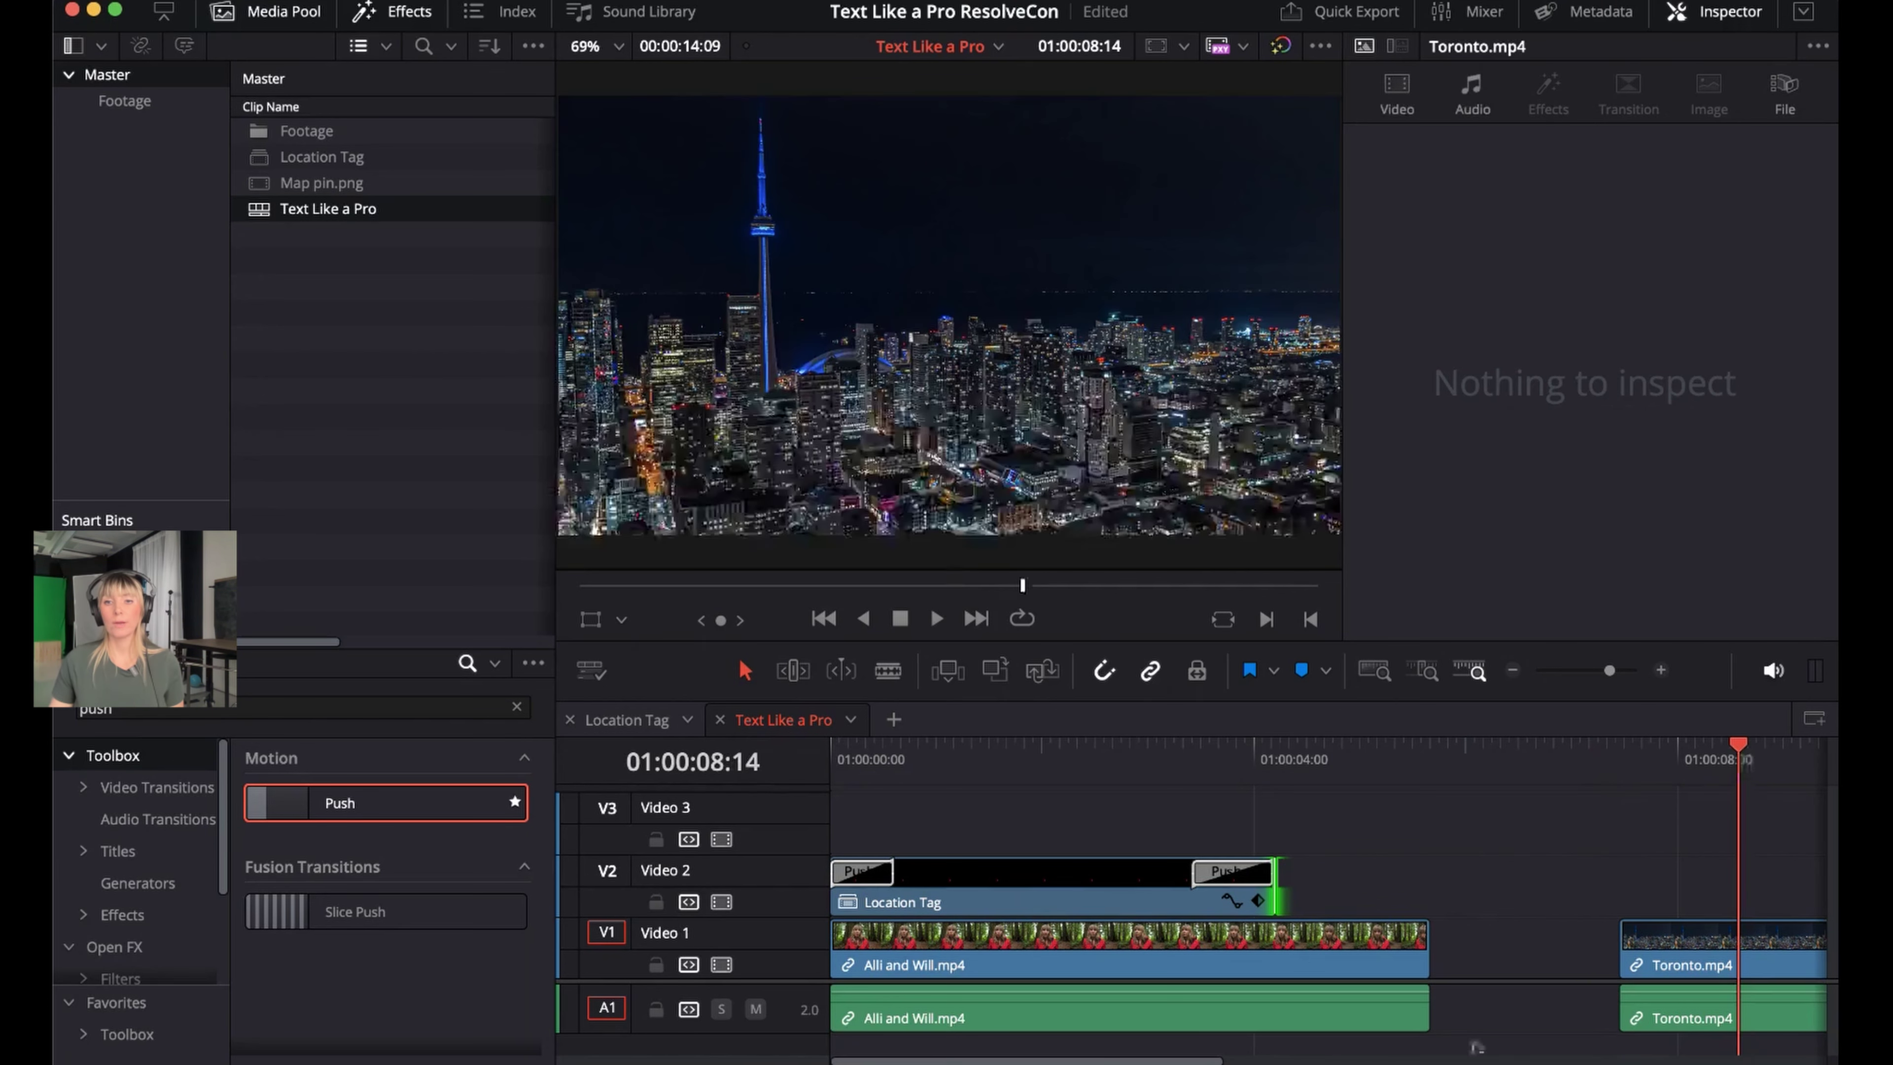
{"action": "scroll", "coordinate": [1445, 850], "scroll_direction": "right", "scroll_amount": 5}
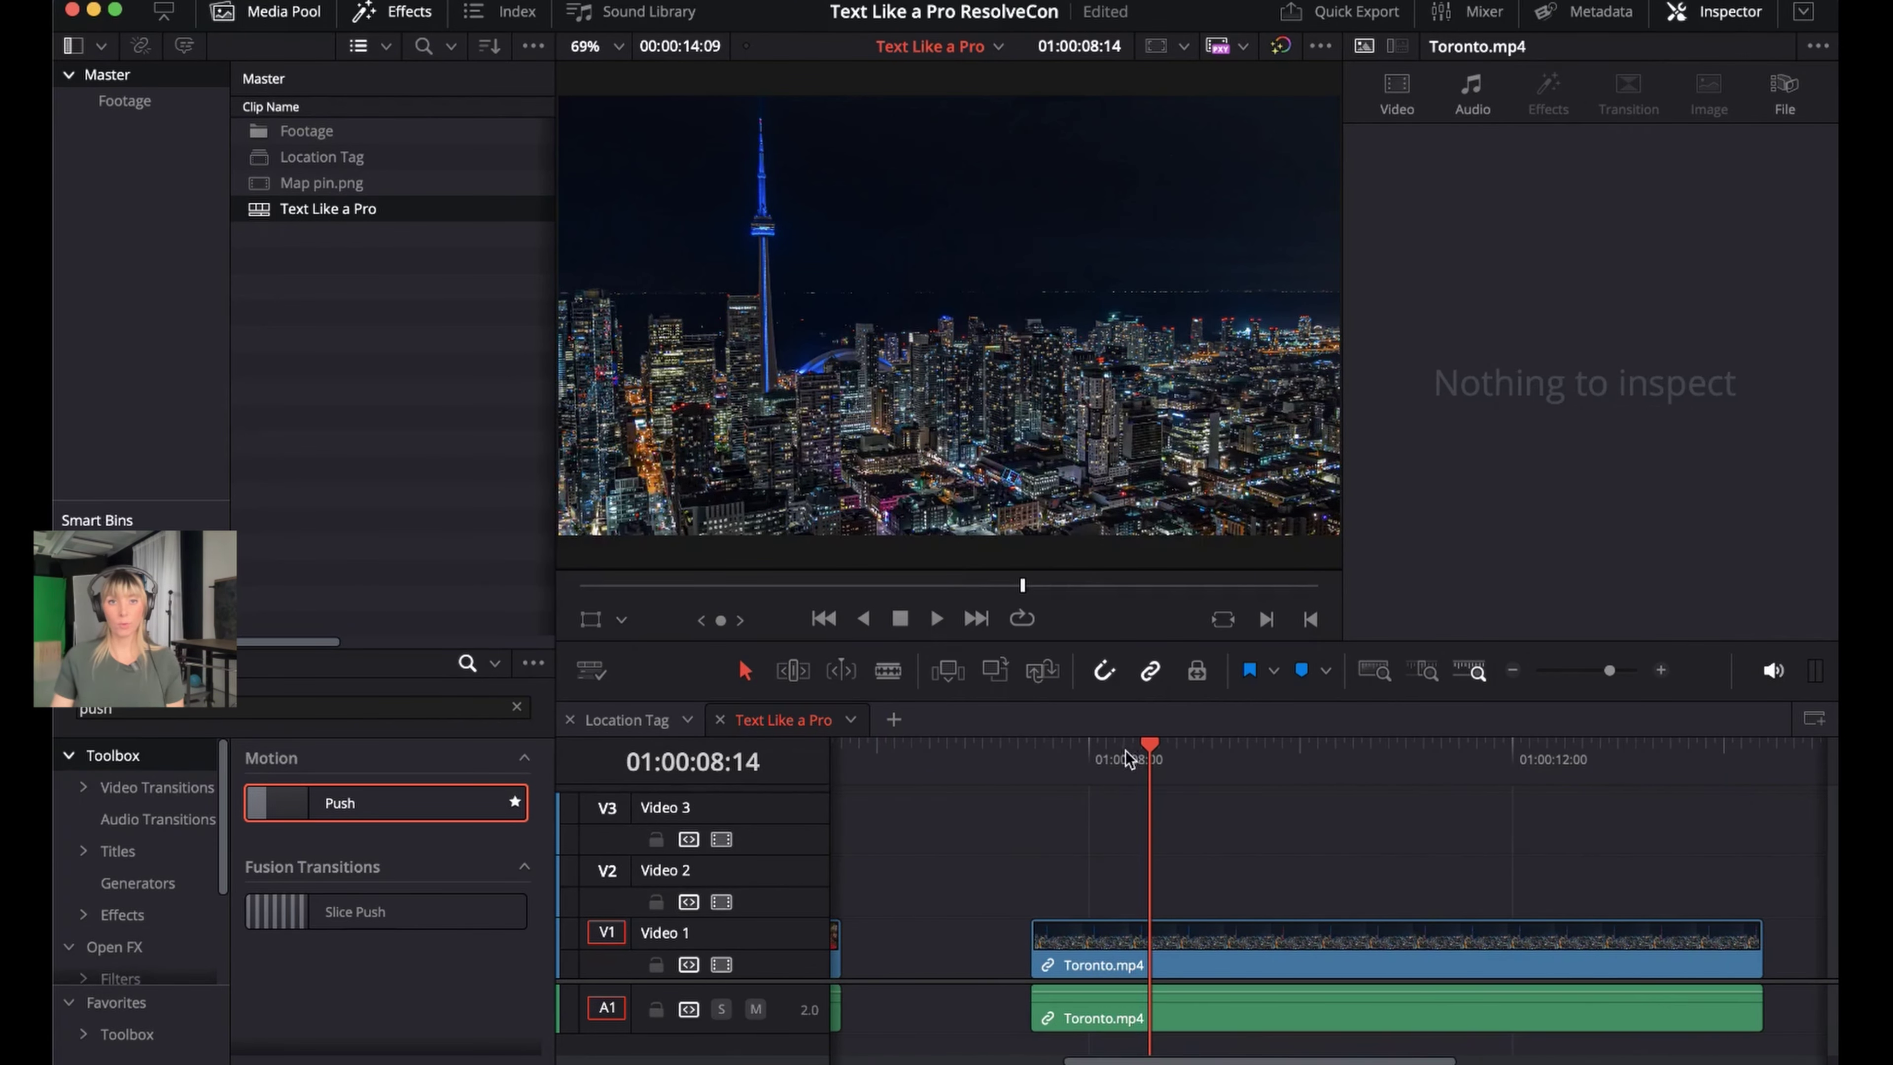
{"action": "left_click_drag", "start_coordinate": [1121, 749], "coordinate": [1172, 742]}
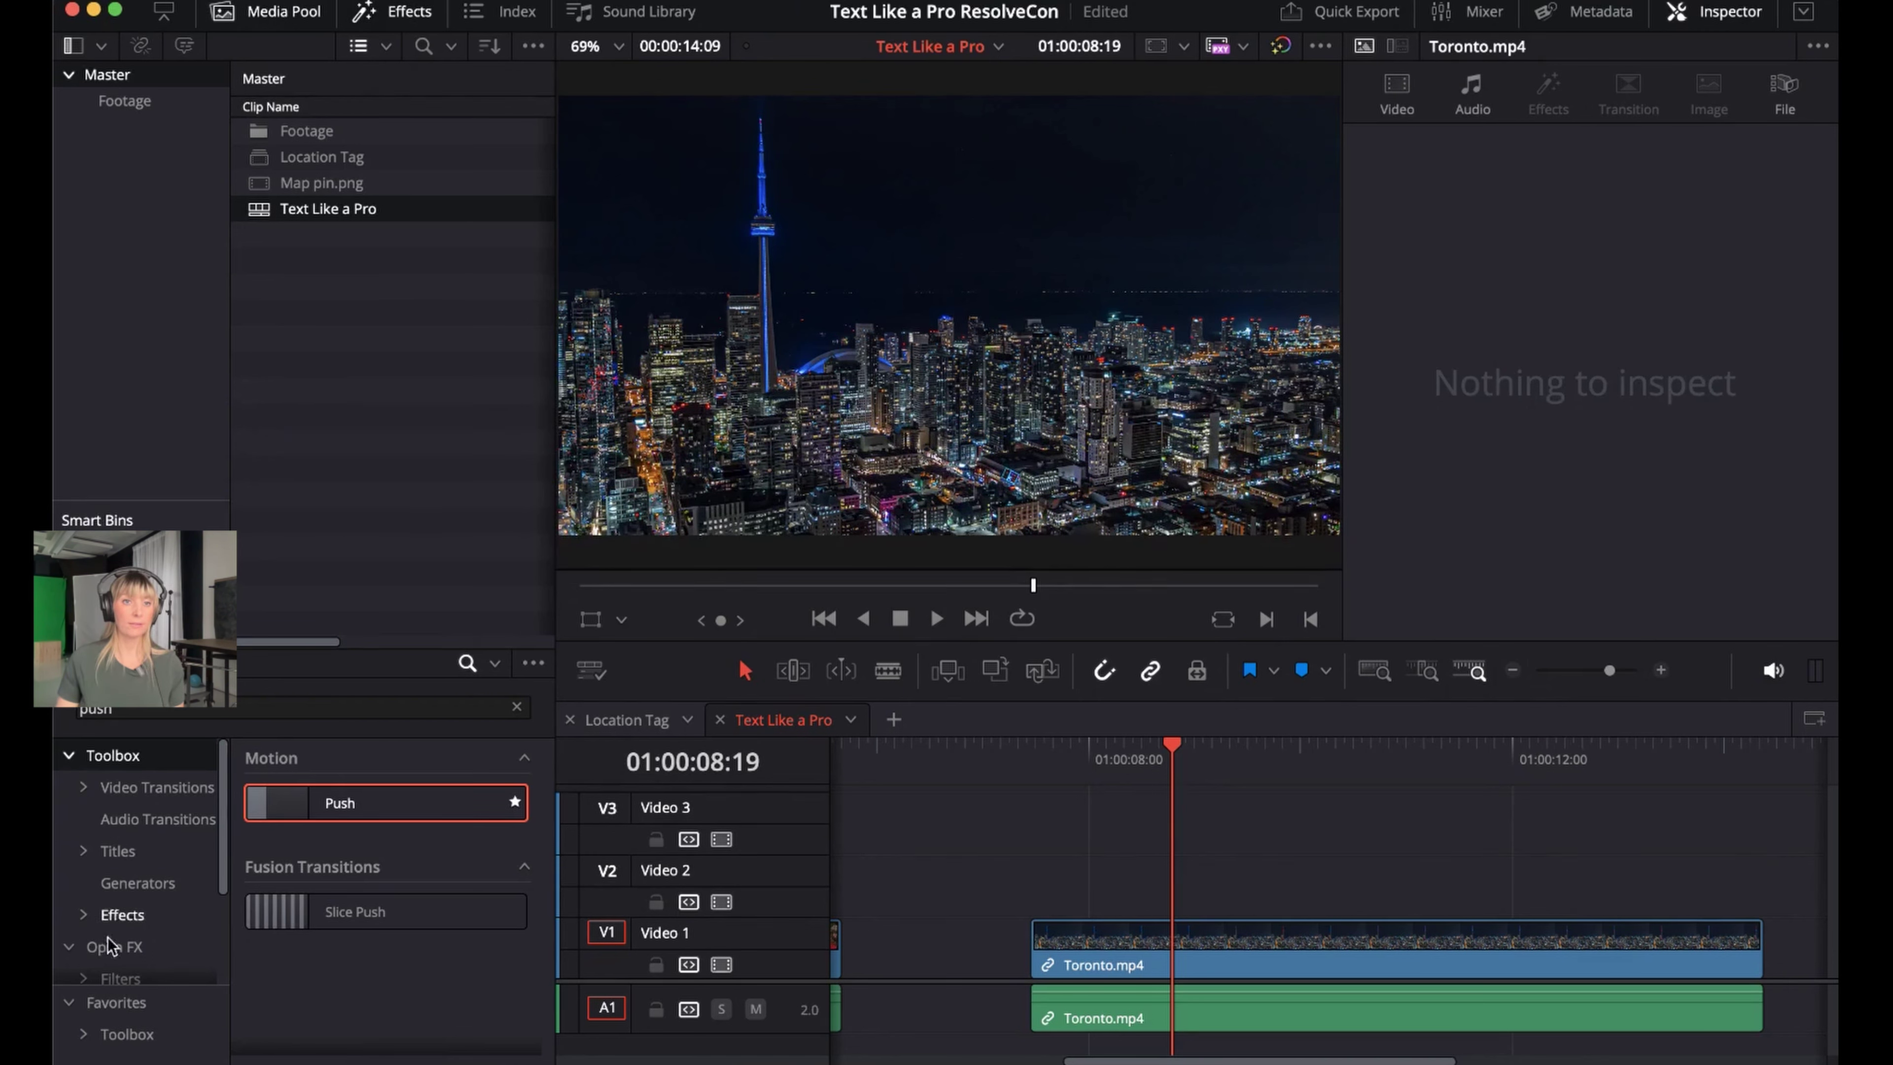
Search the effects for "adju", place an Adjustment Clip on Video 2 above the Toronto clip and select it
{"action": "left_click", "coordinate": [516, 707]}
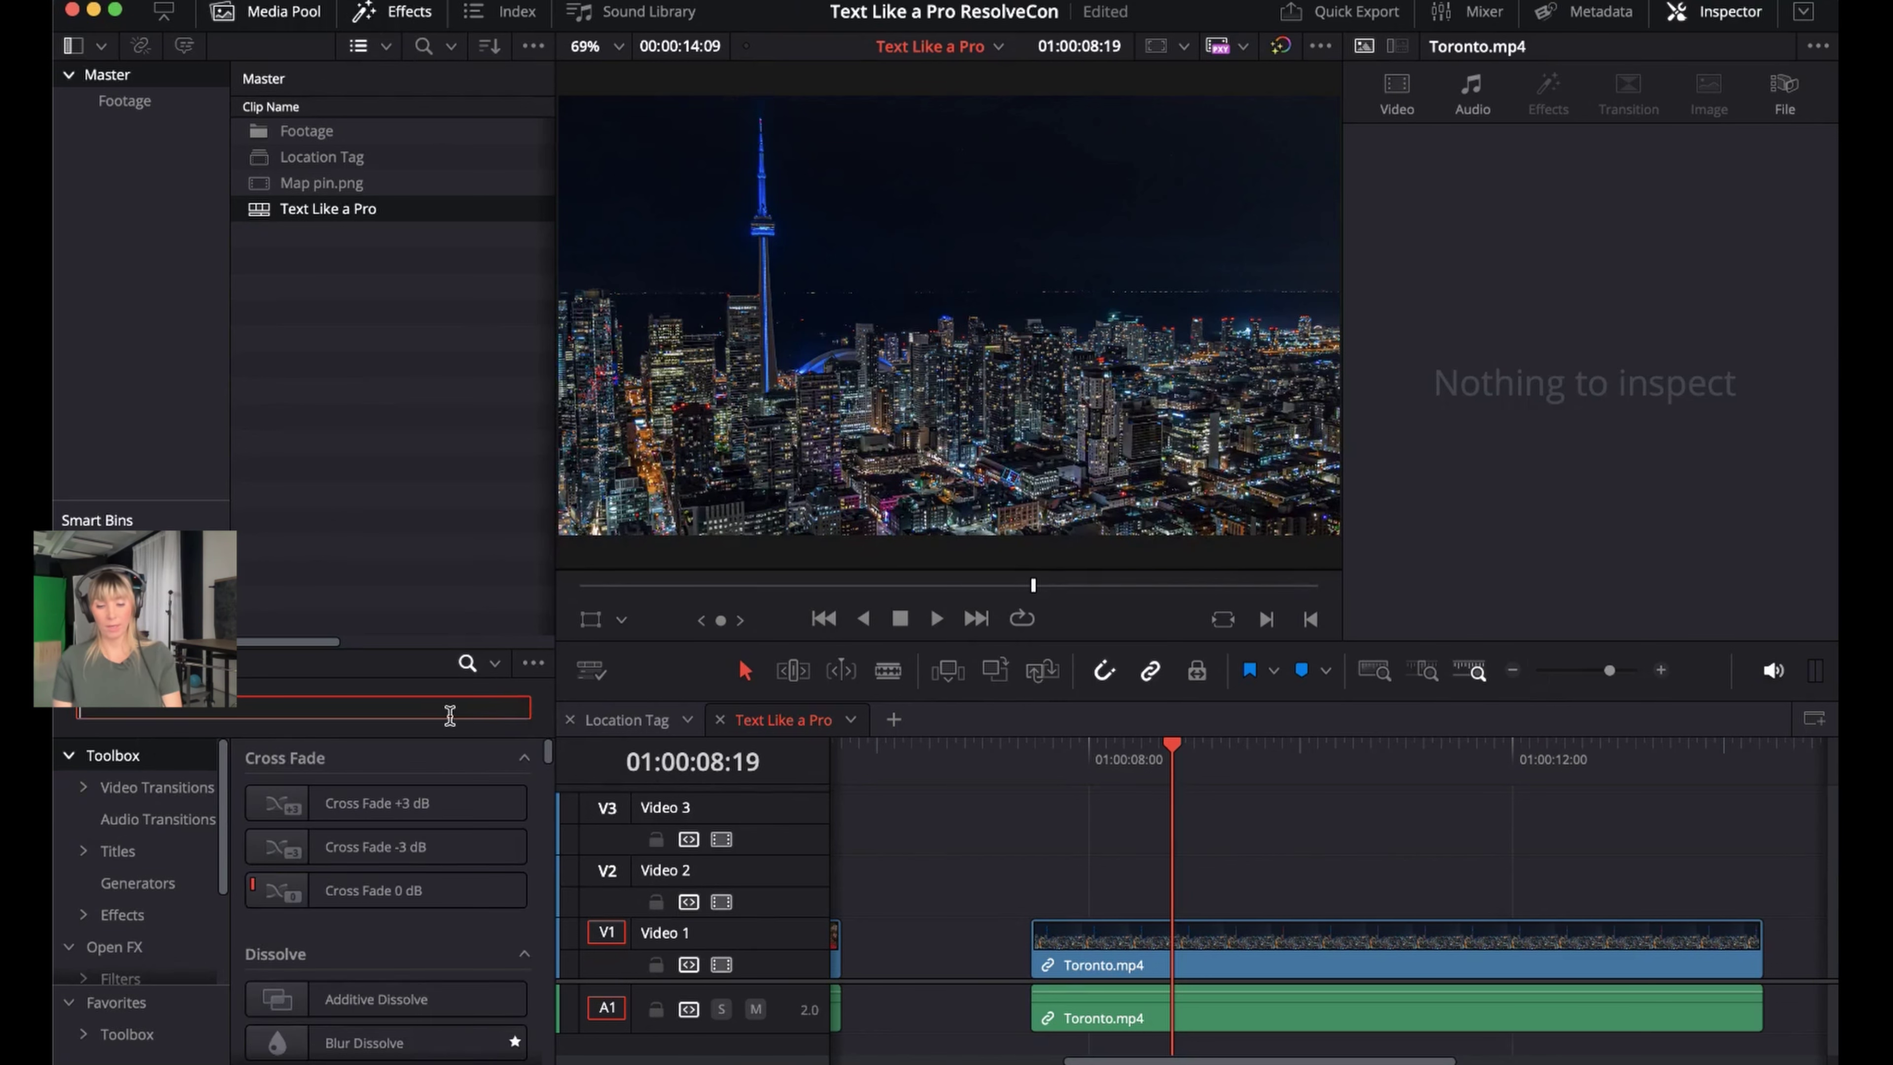
{"action": "type", "text": "adju"}
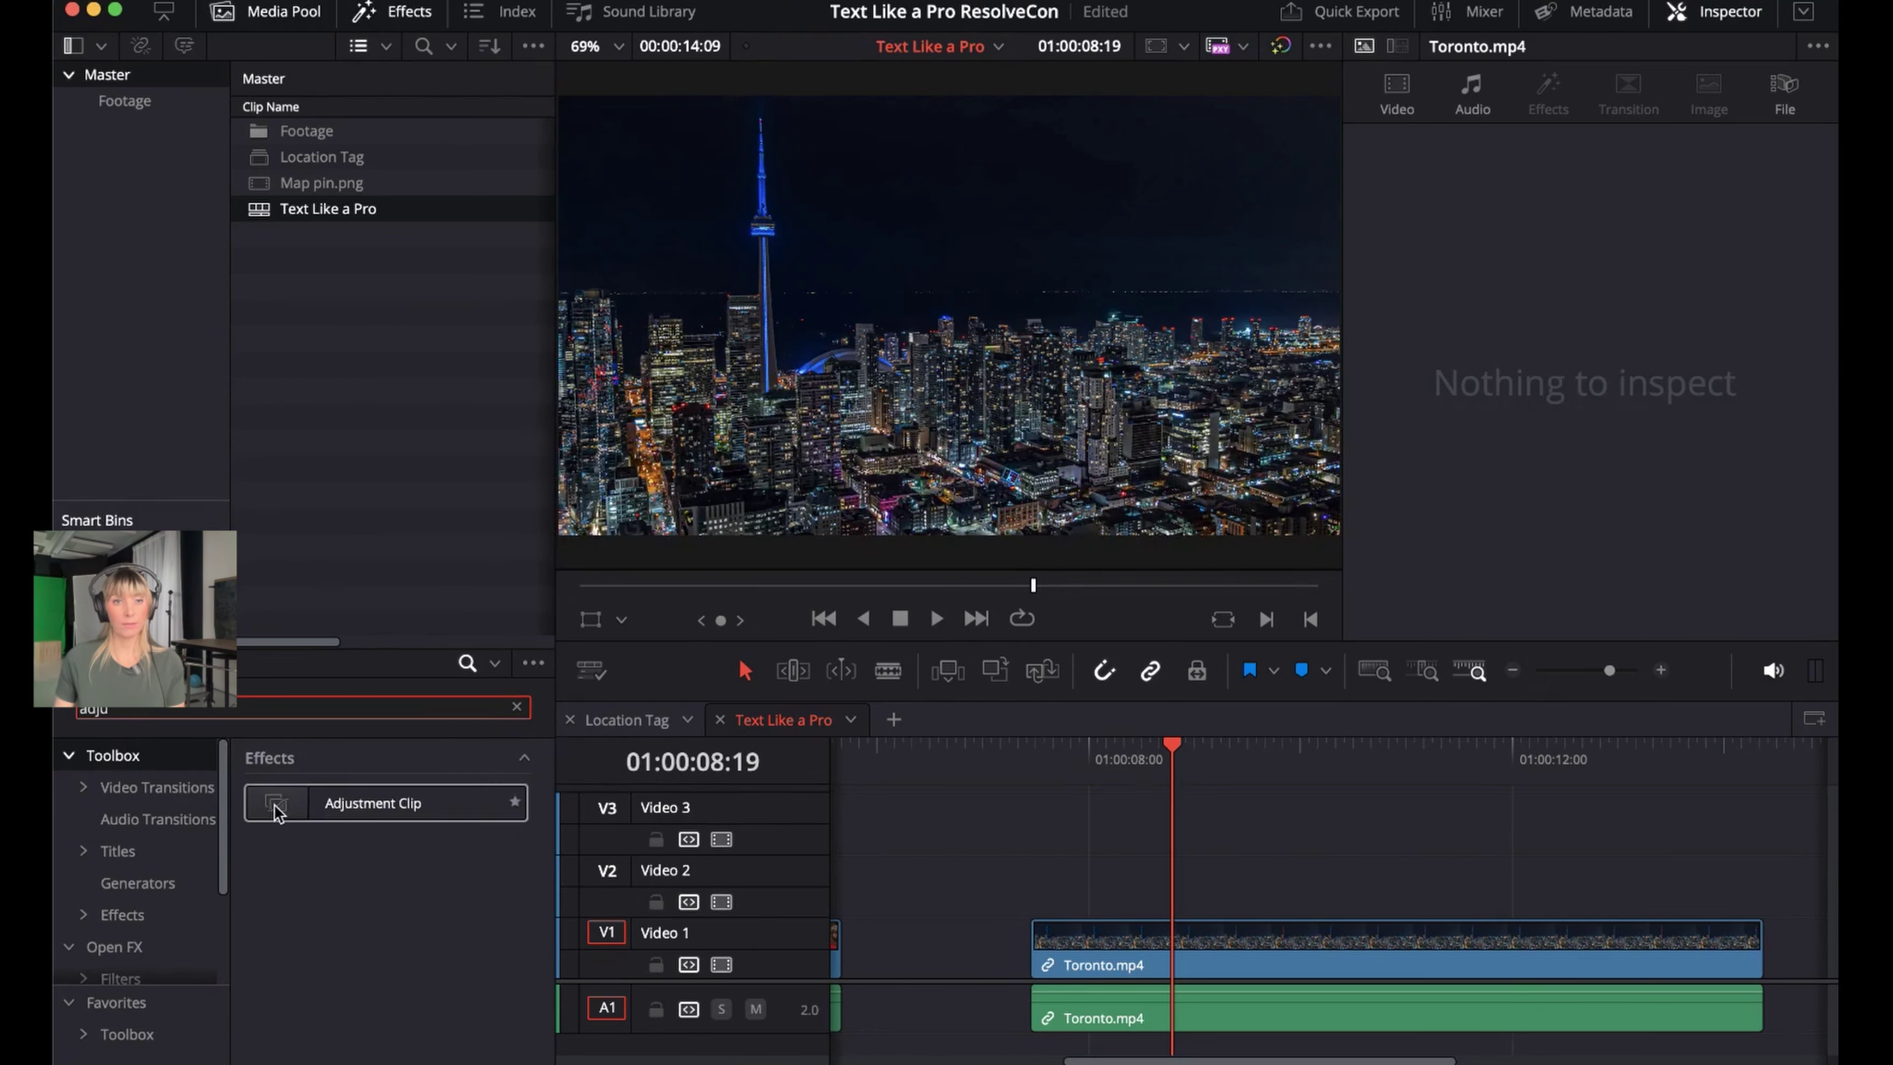
{"action": "left_click_drag", "start_coordinate": [262, 814], "coordinate": [1040, 924]}
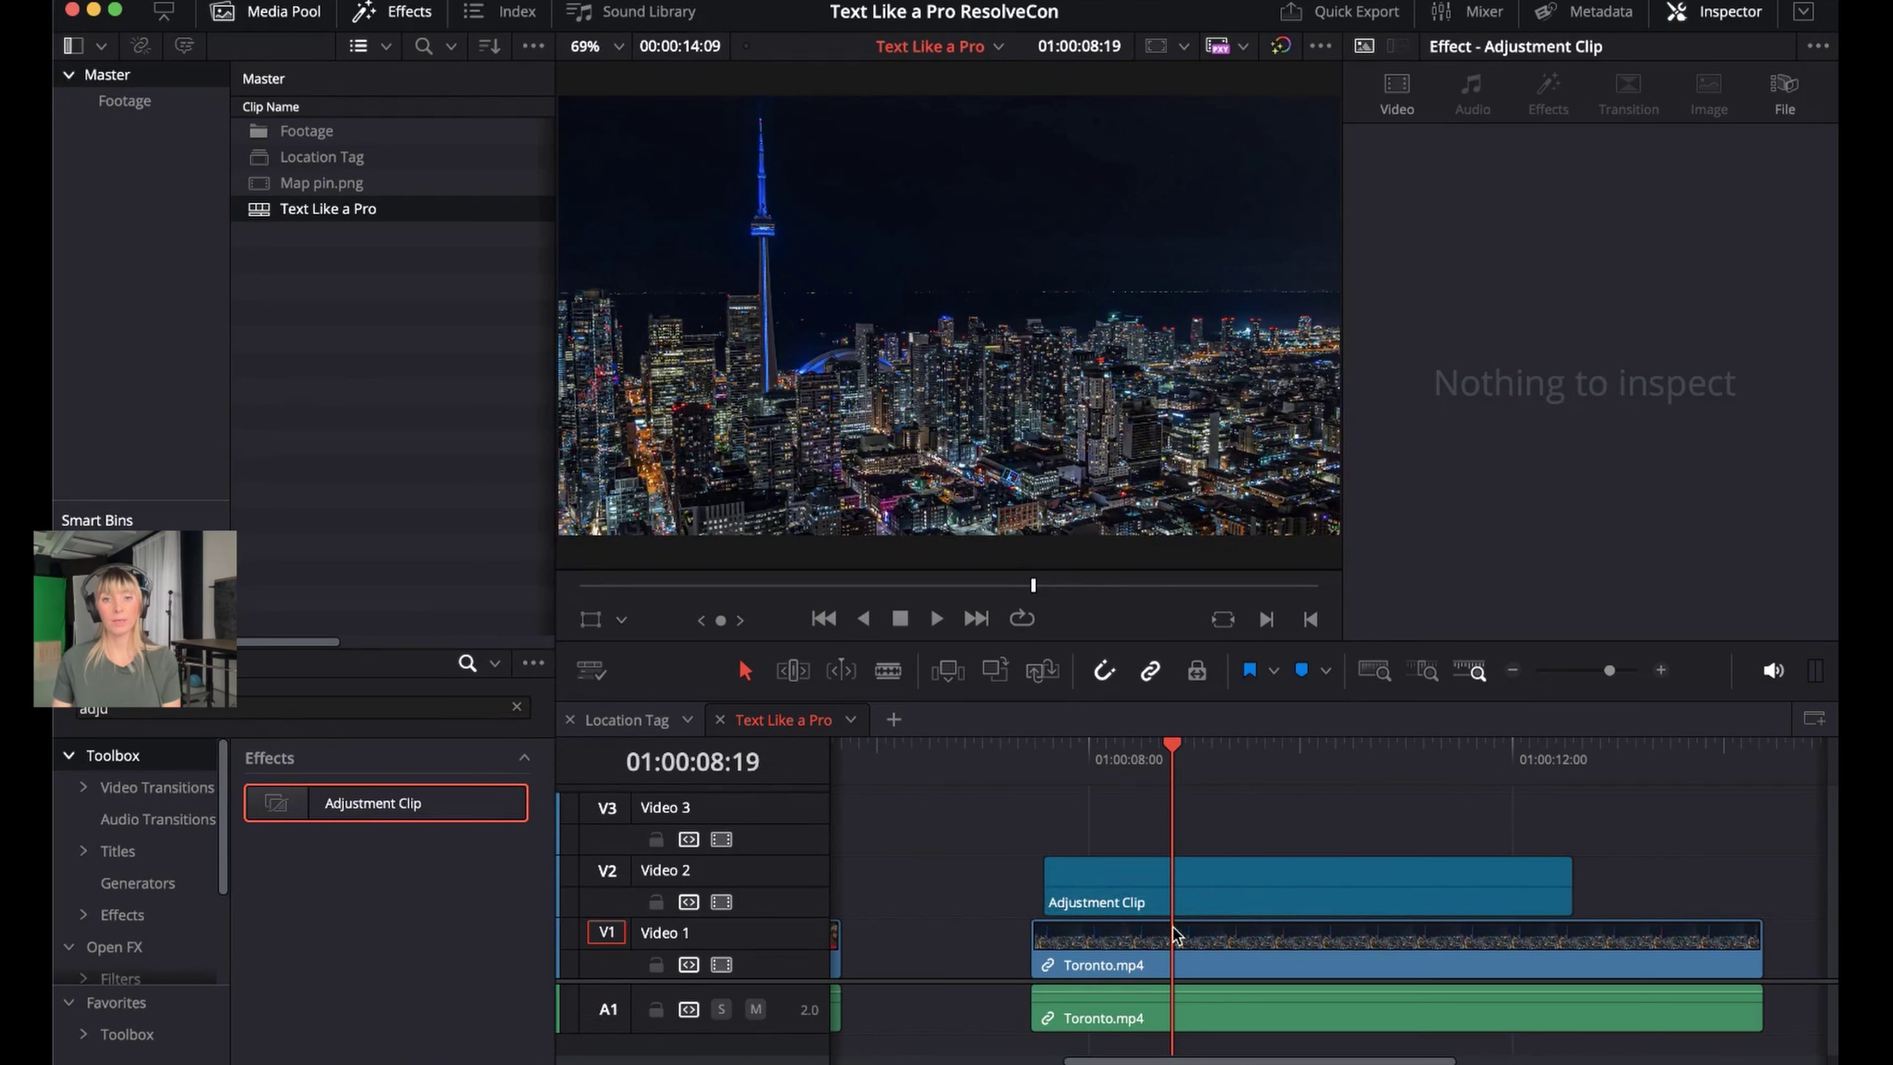
{"action": "left_click", "coordinate": [1183, 873]}
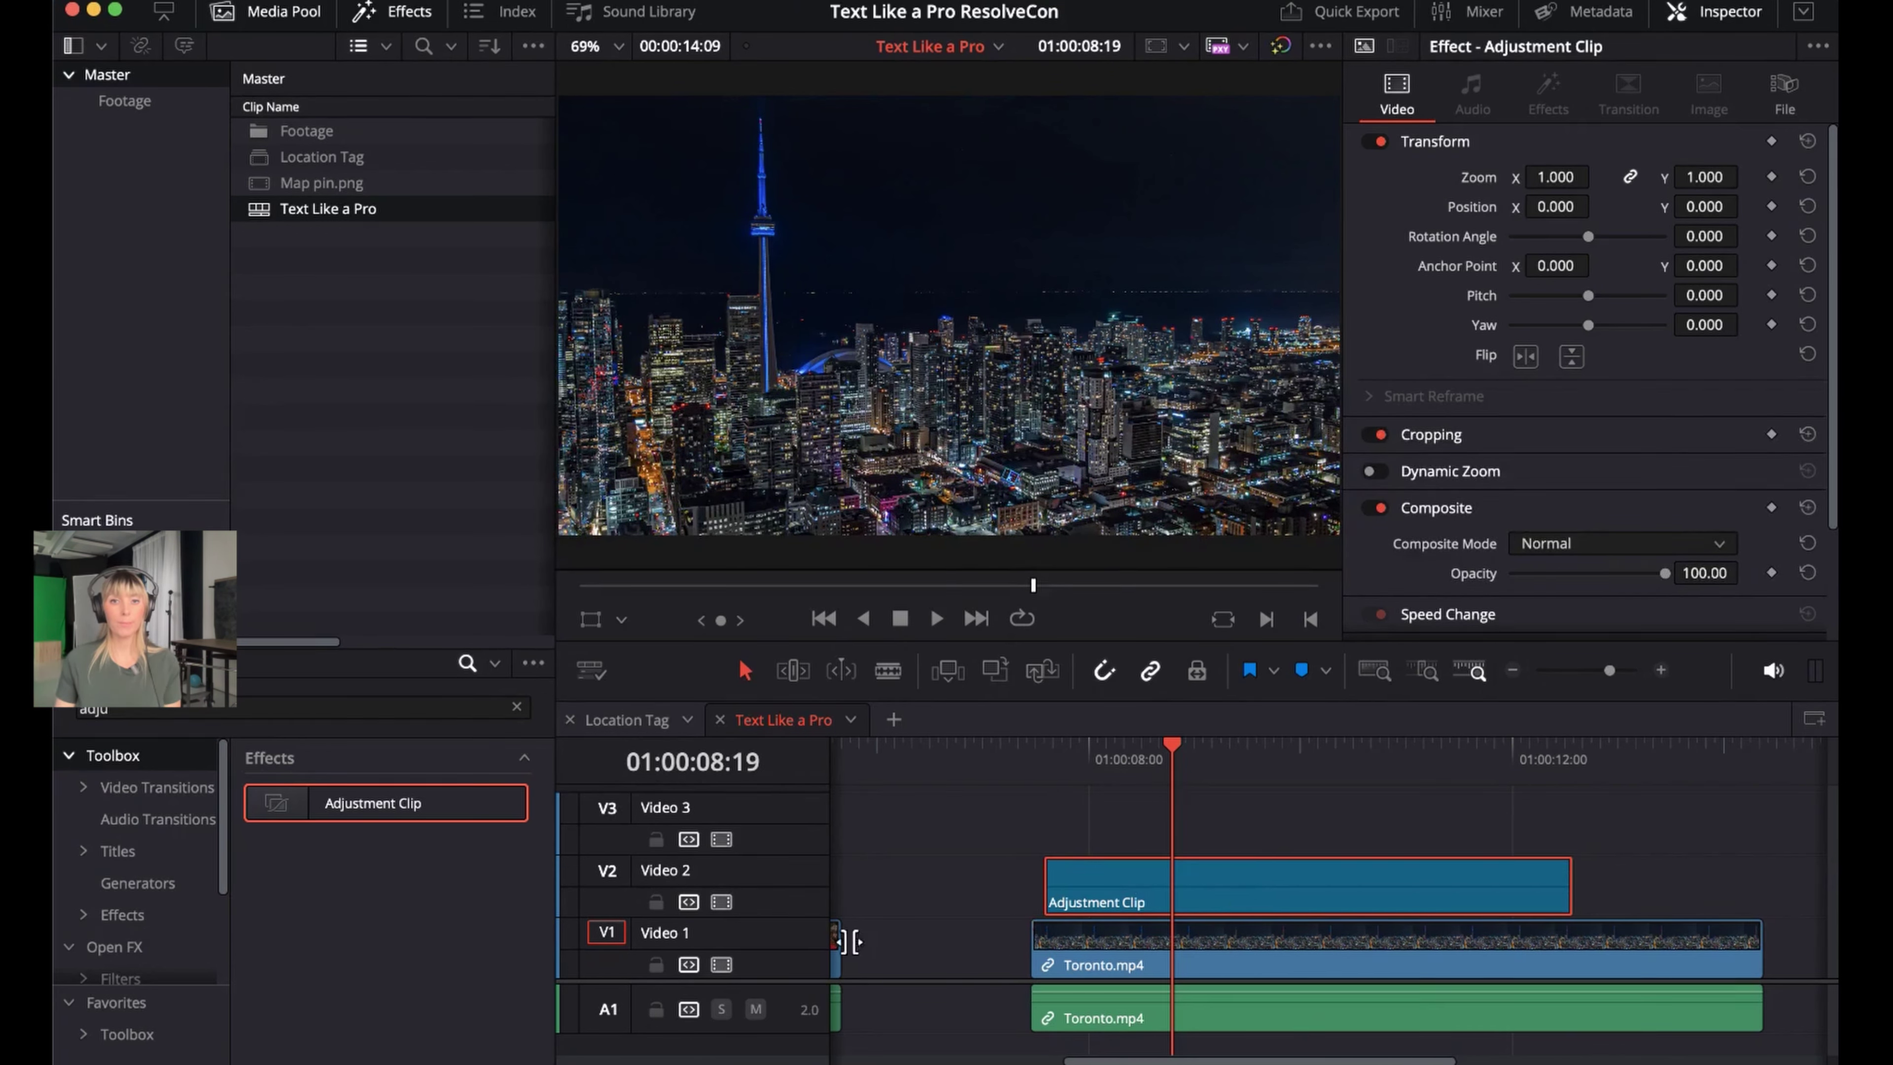
Lock the Video 1 track and shift the Adjustment Clip so it starts flush with the Toronto clip
{"action": "left_click_drag", "start_coordinate": [1207, 737], "coordinate": [1322, 746]}
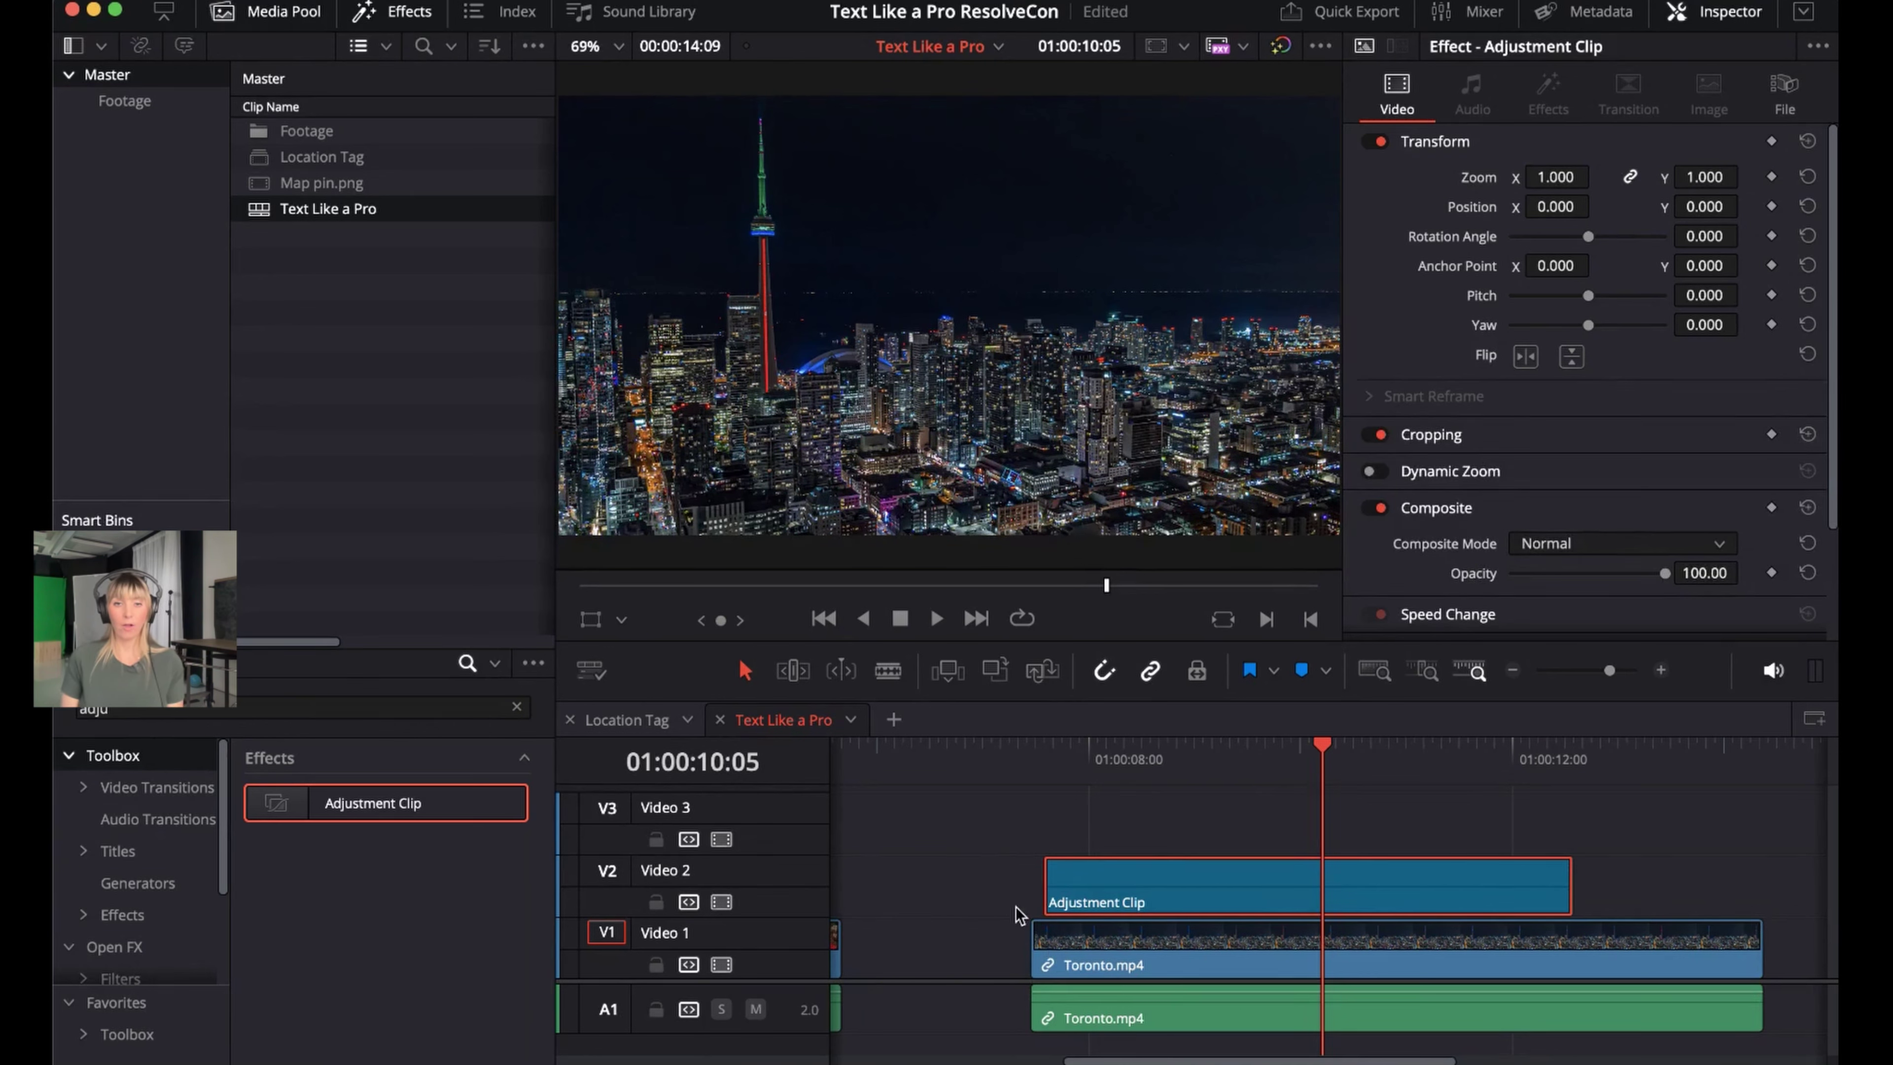
{"action": "left_click", "coordinate": [655, 966]}
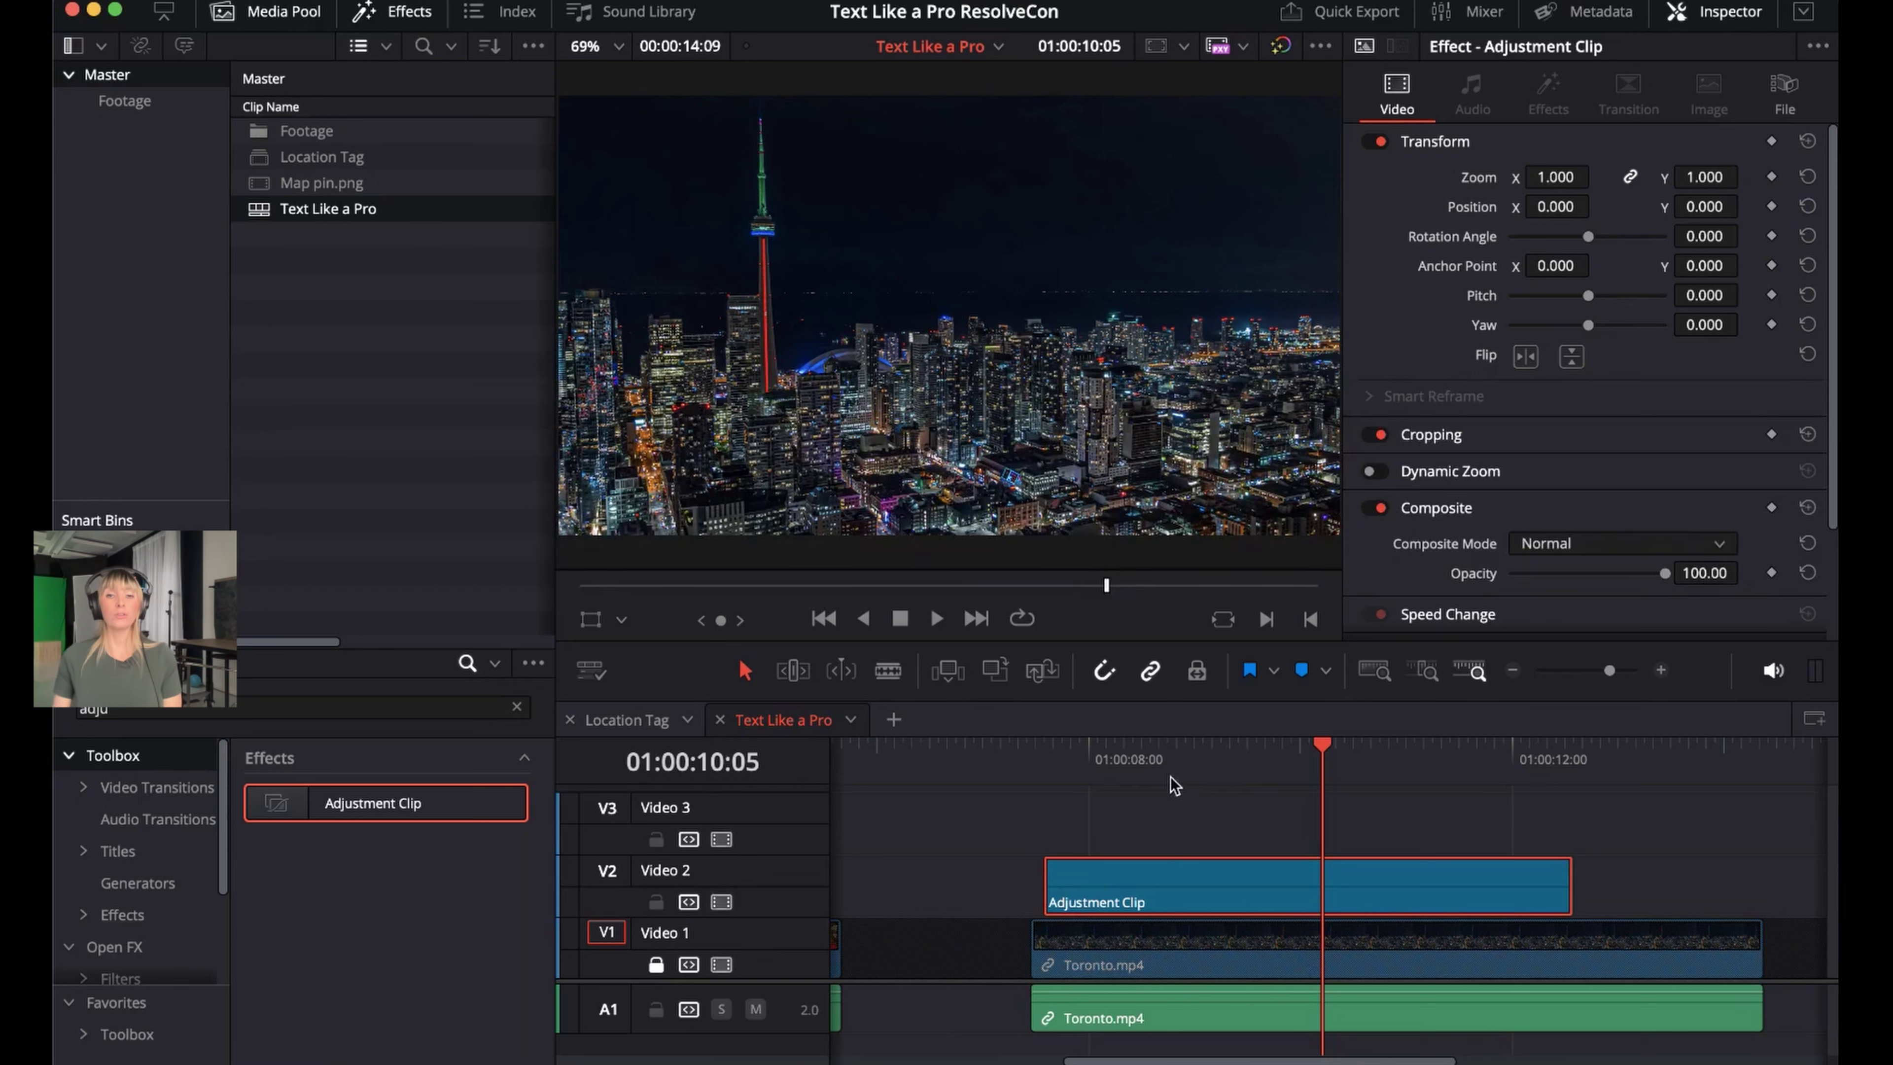
{"action": "left_click_drag", "start_coordinate": [1211, 753], "coordinate": [1216, 857]}
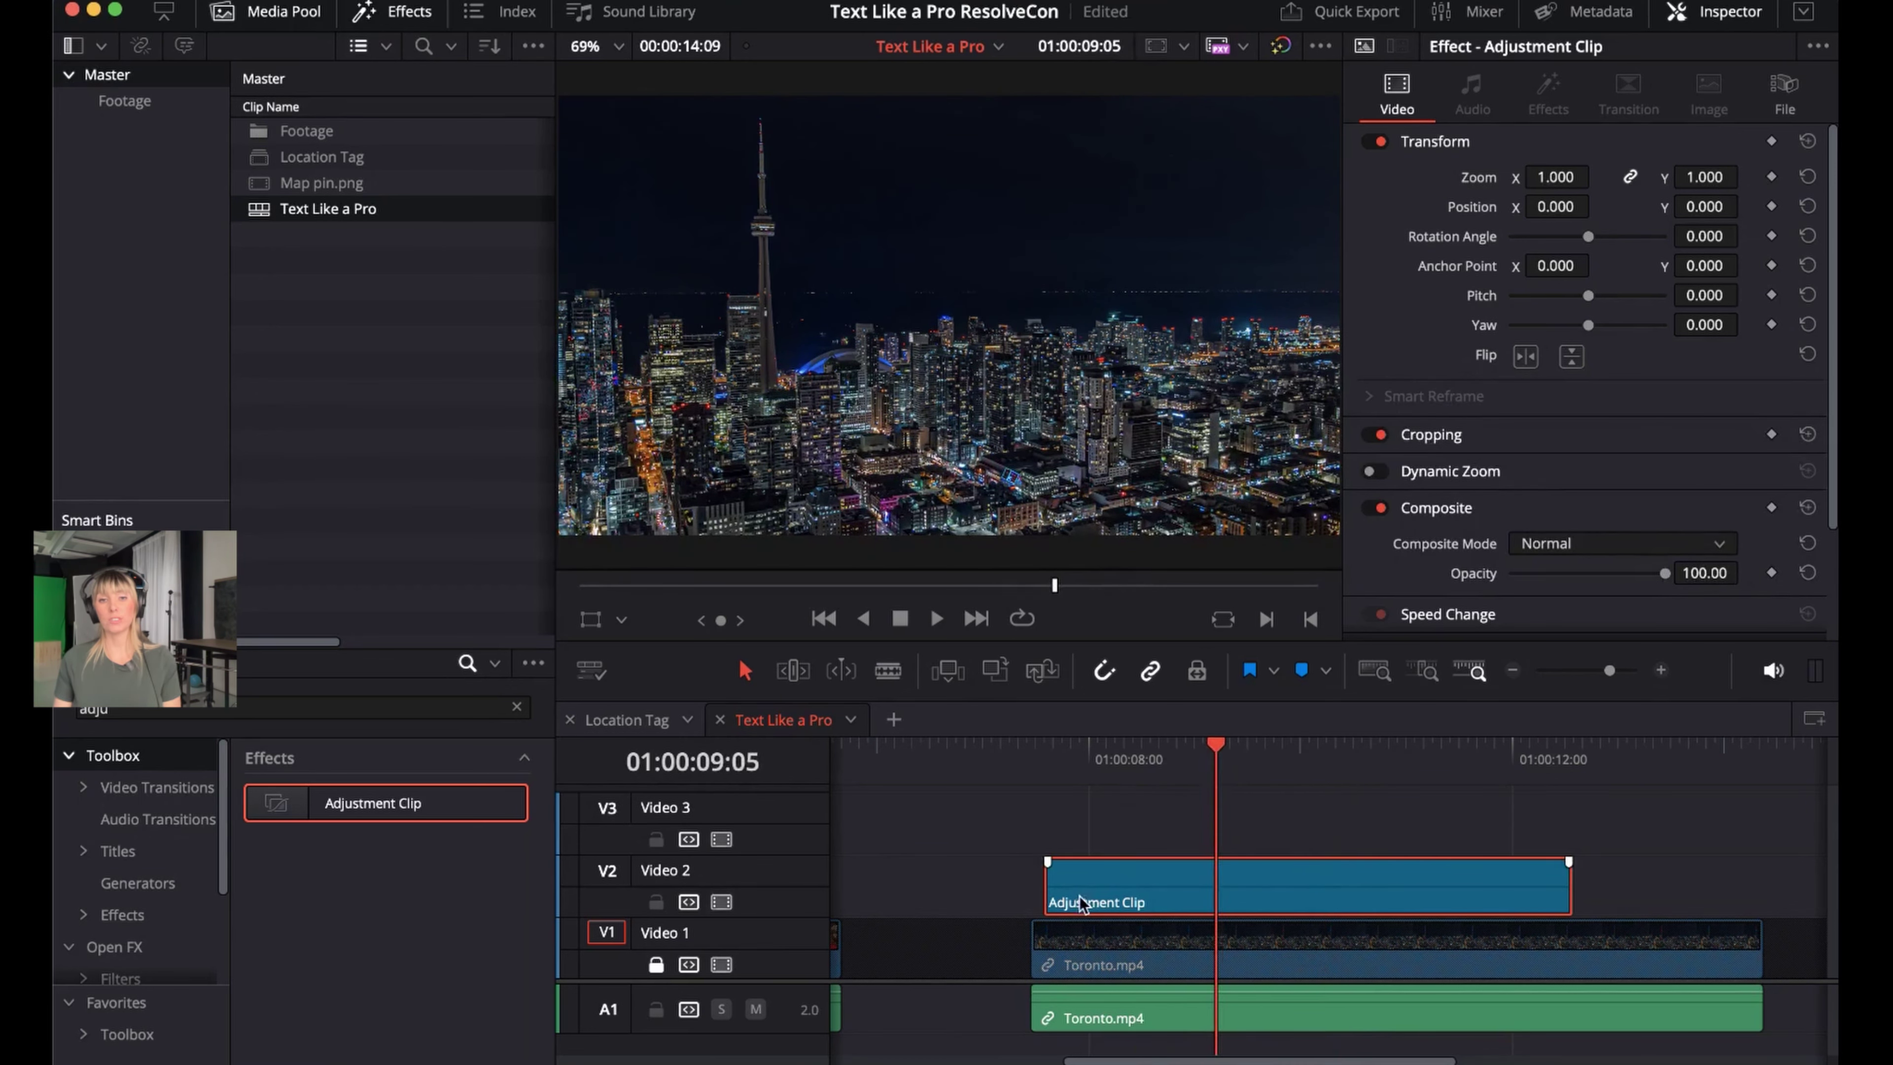
{"action": "left_click_drag", "start_coordinate": [1082, 903], "coordinate": [1067, 904]}
Open the Adjustment Clip in Fusion, switch to a single viewer and go to frame 0
{"action": "left_click_drag", "start_coordinate": [1005, 790], "coordinate": [1091, 835]}
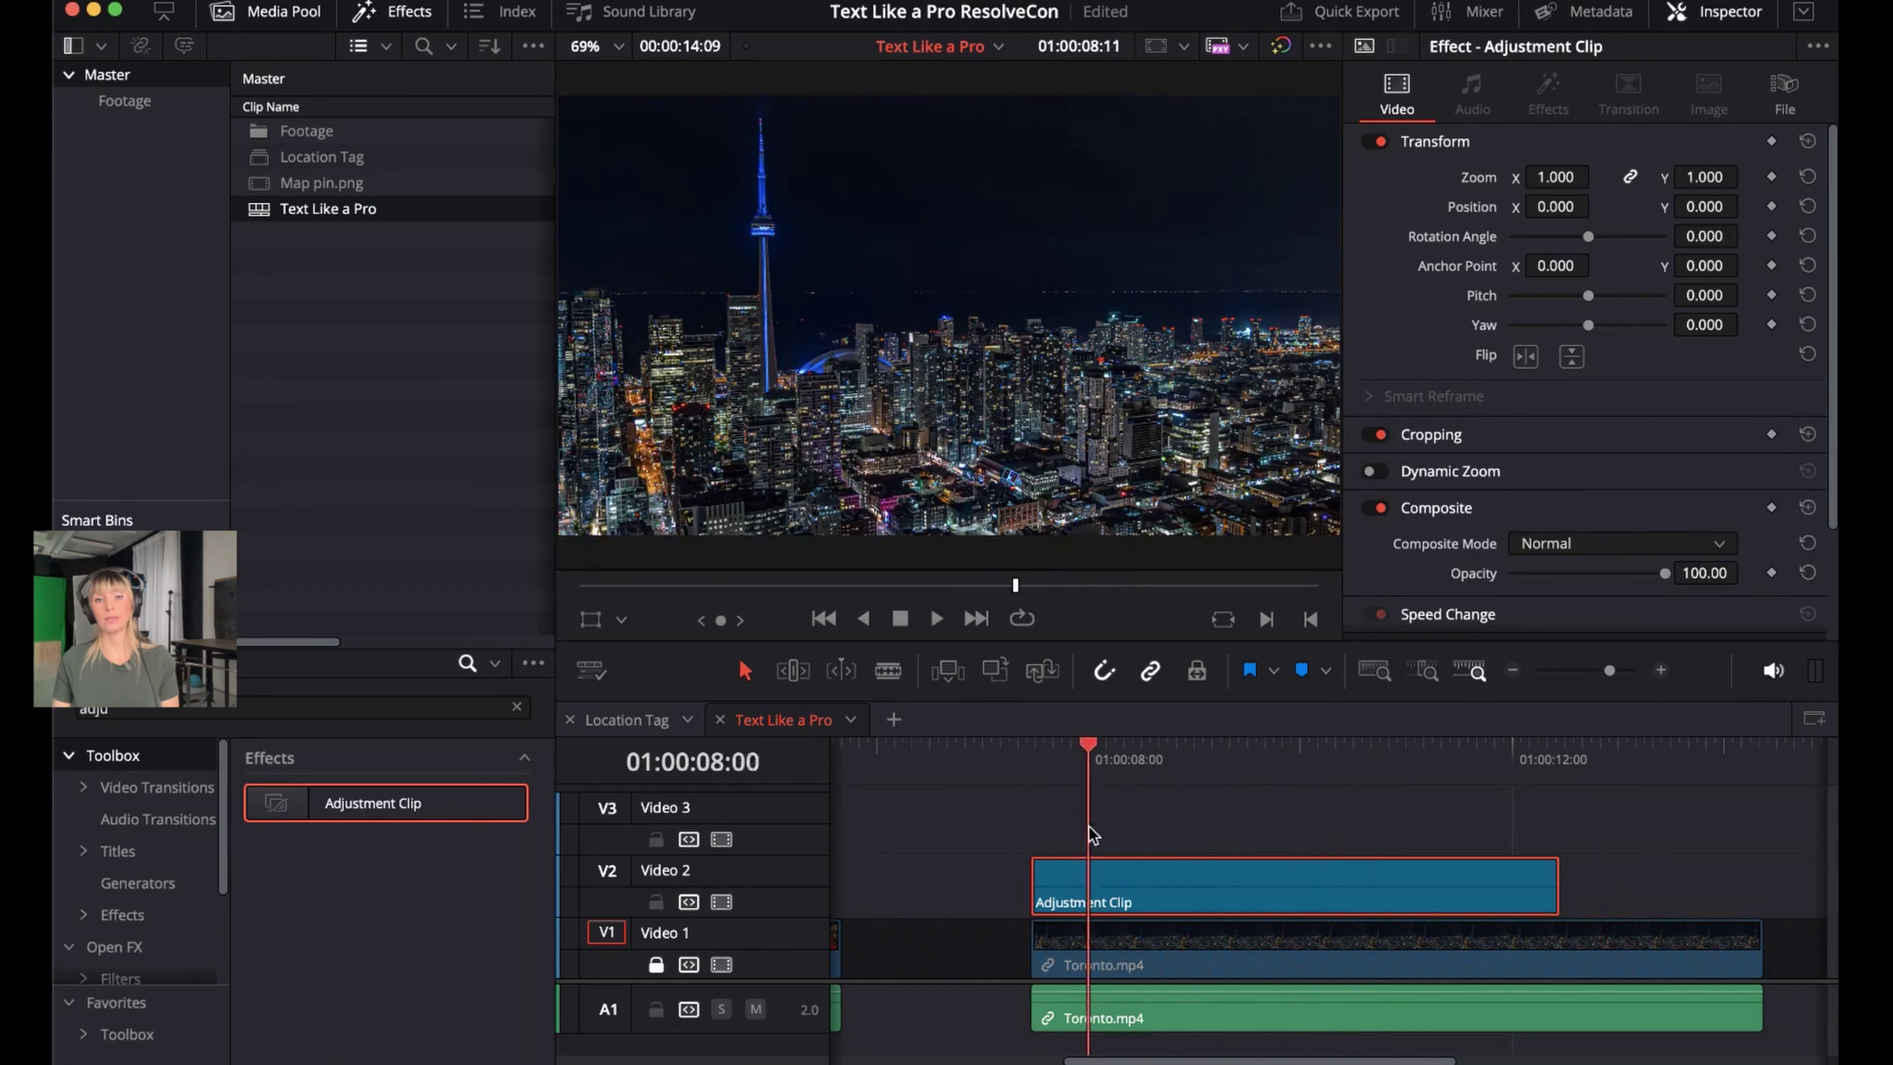
{"action": "left_click", "coordinate": [1194, 835]}
{"action": "left_click", "coordinate": [1106, 813]}
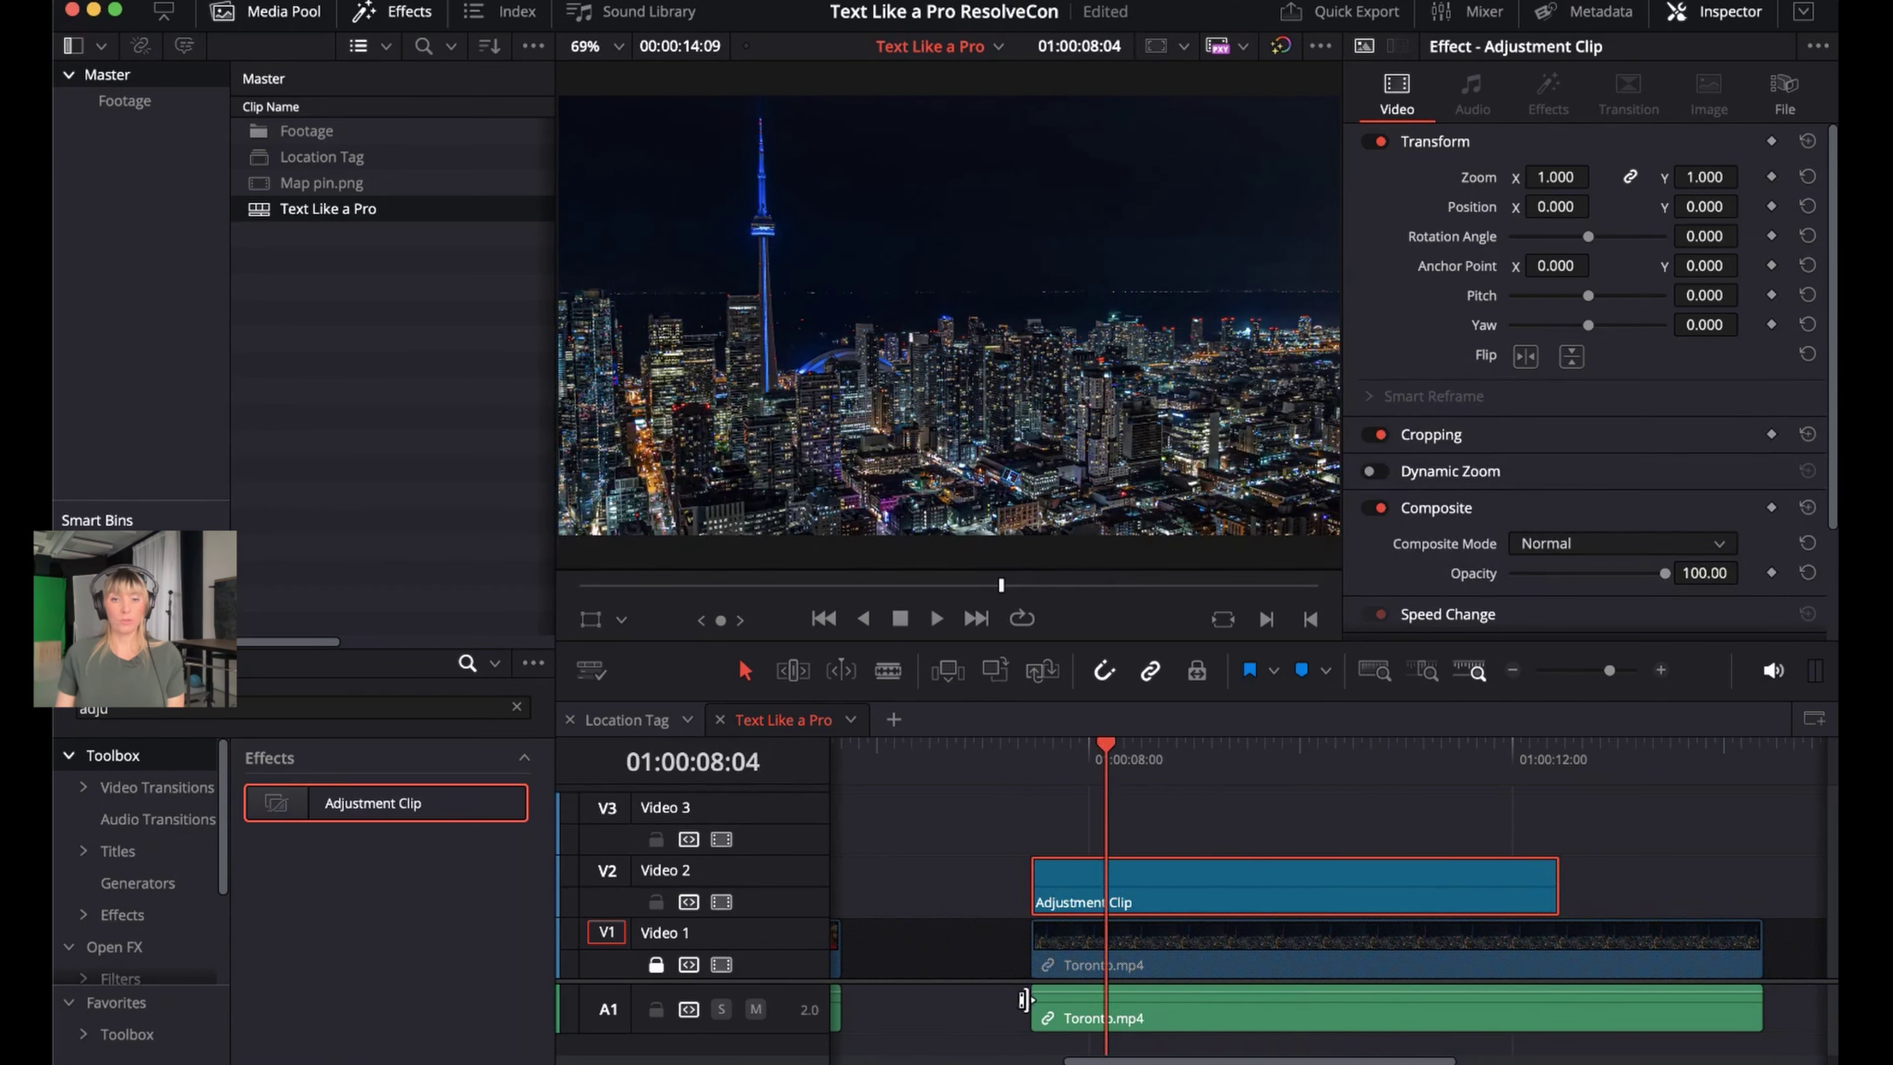
{"action": "key", "text": "shift+5"}
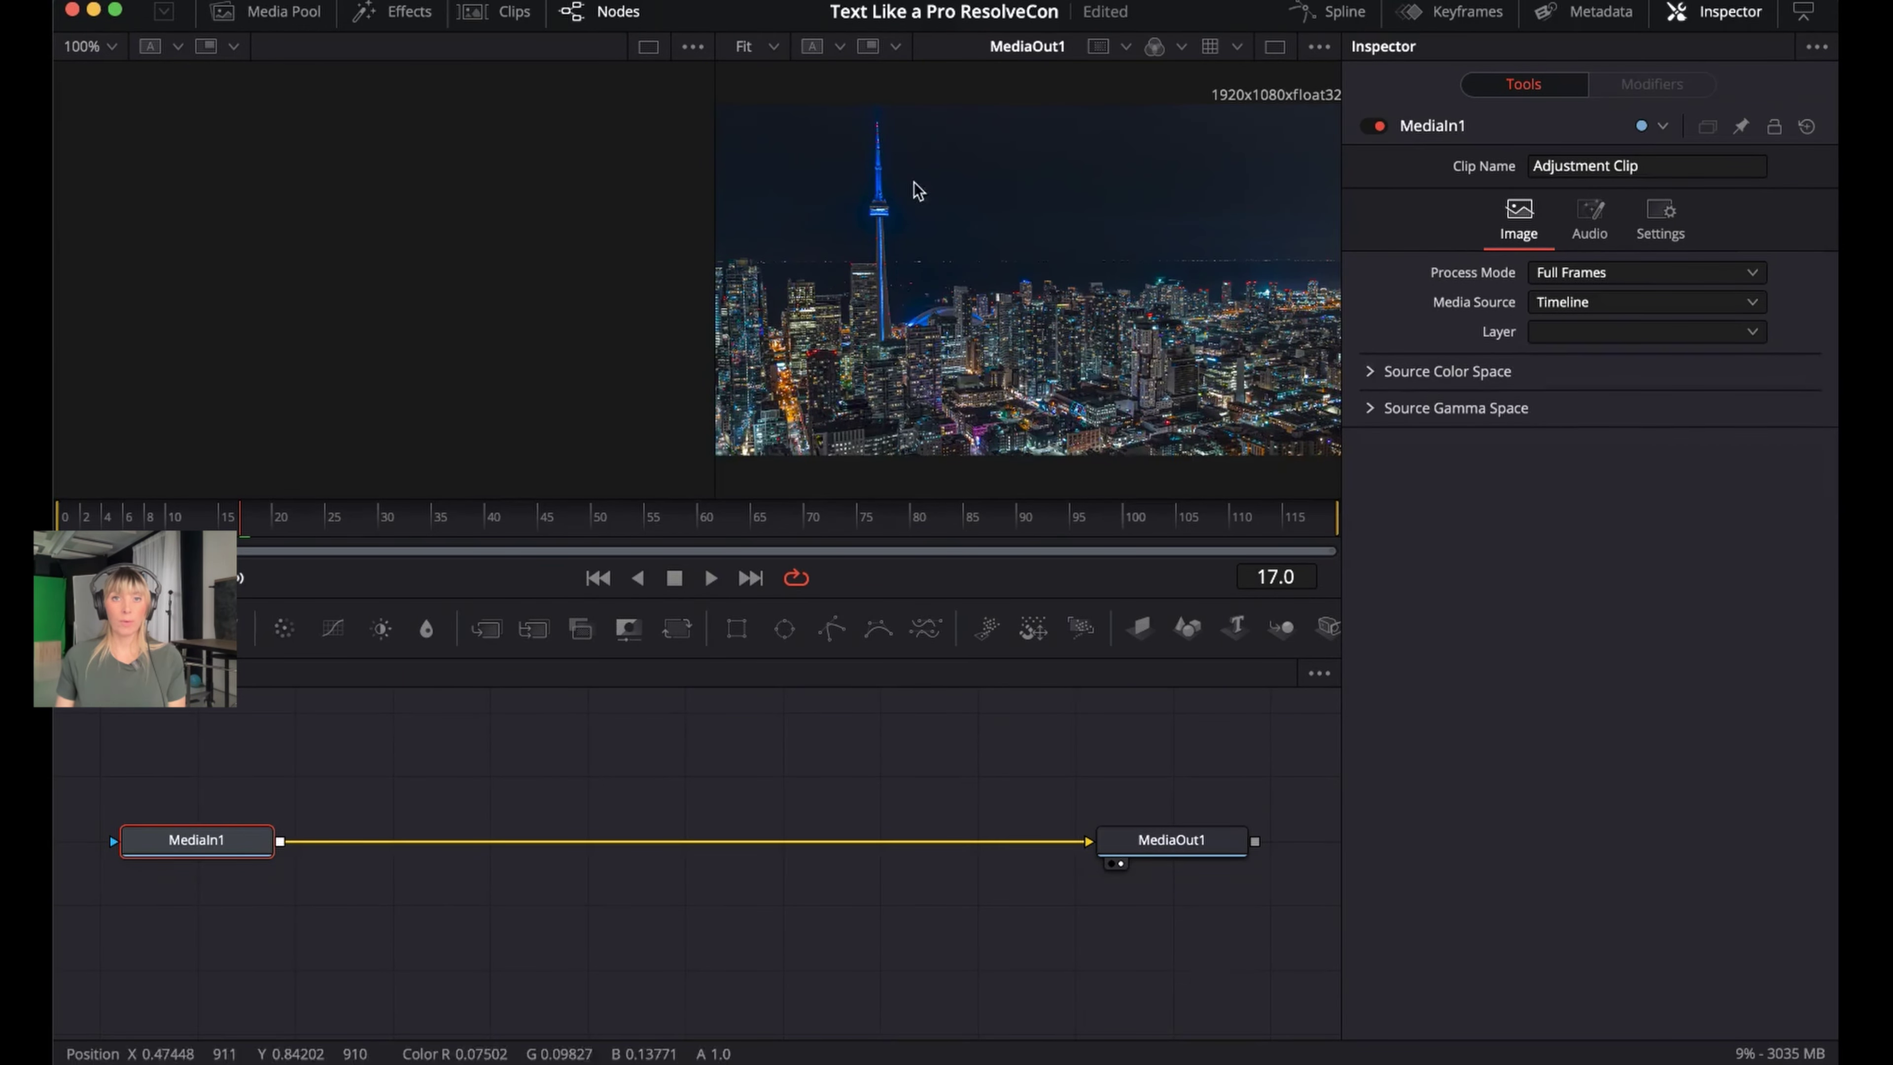
{"action": "left_click", "coordinate": [1279, 48]}
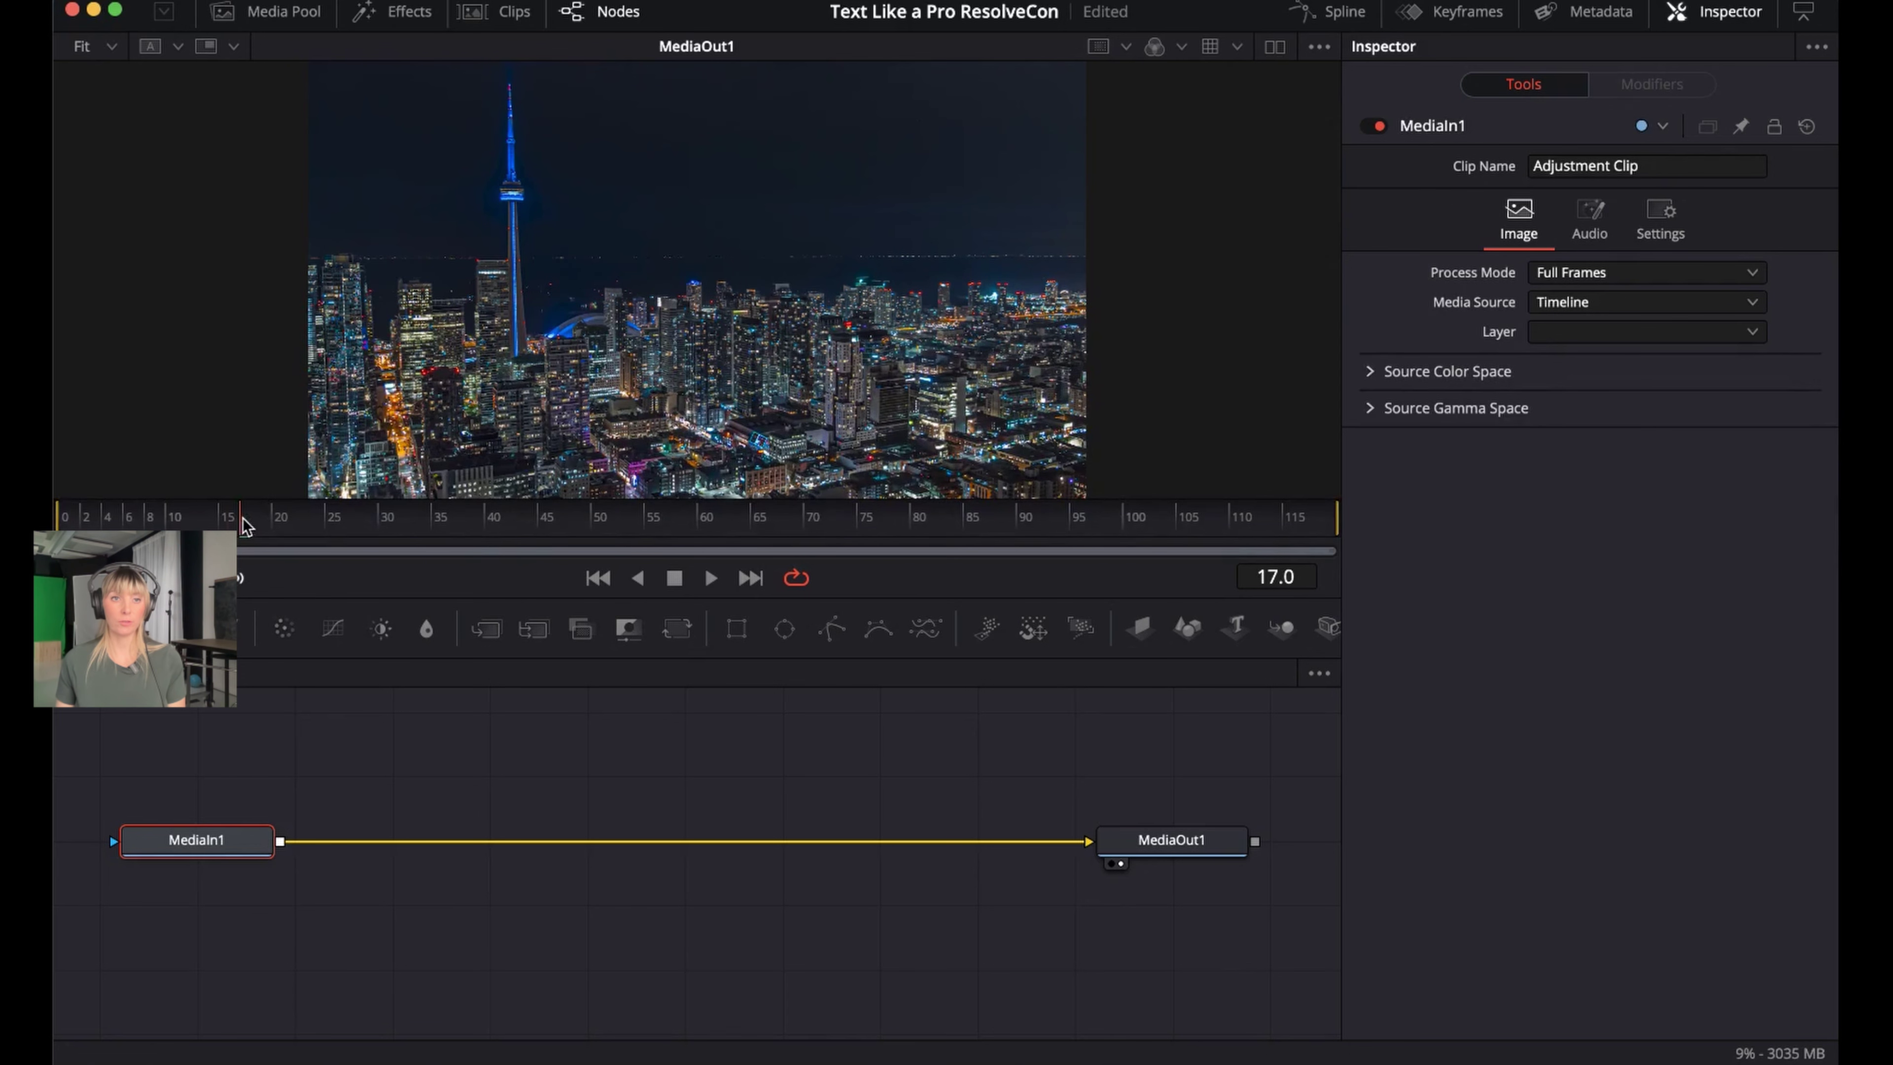
{"action": "left_click", "coordinate": [141, 522]}
{"action": "left_click_drag", "start_coordinate": [141, 522], "coordinate": [61, 522]}
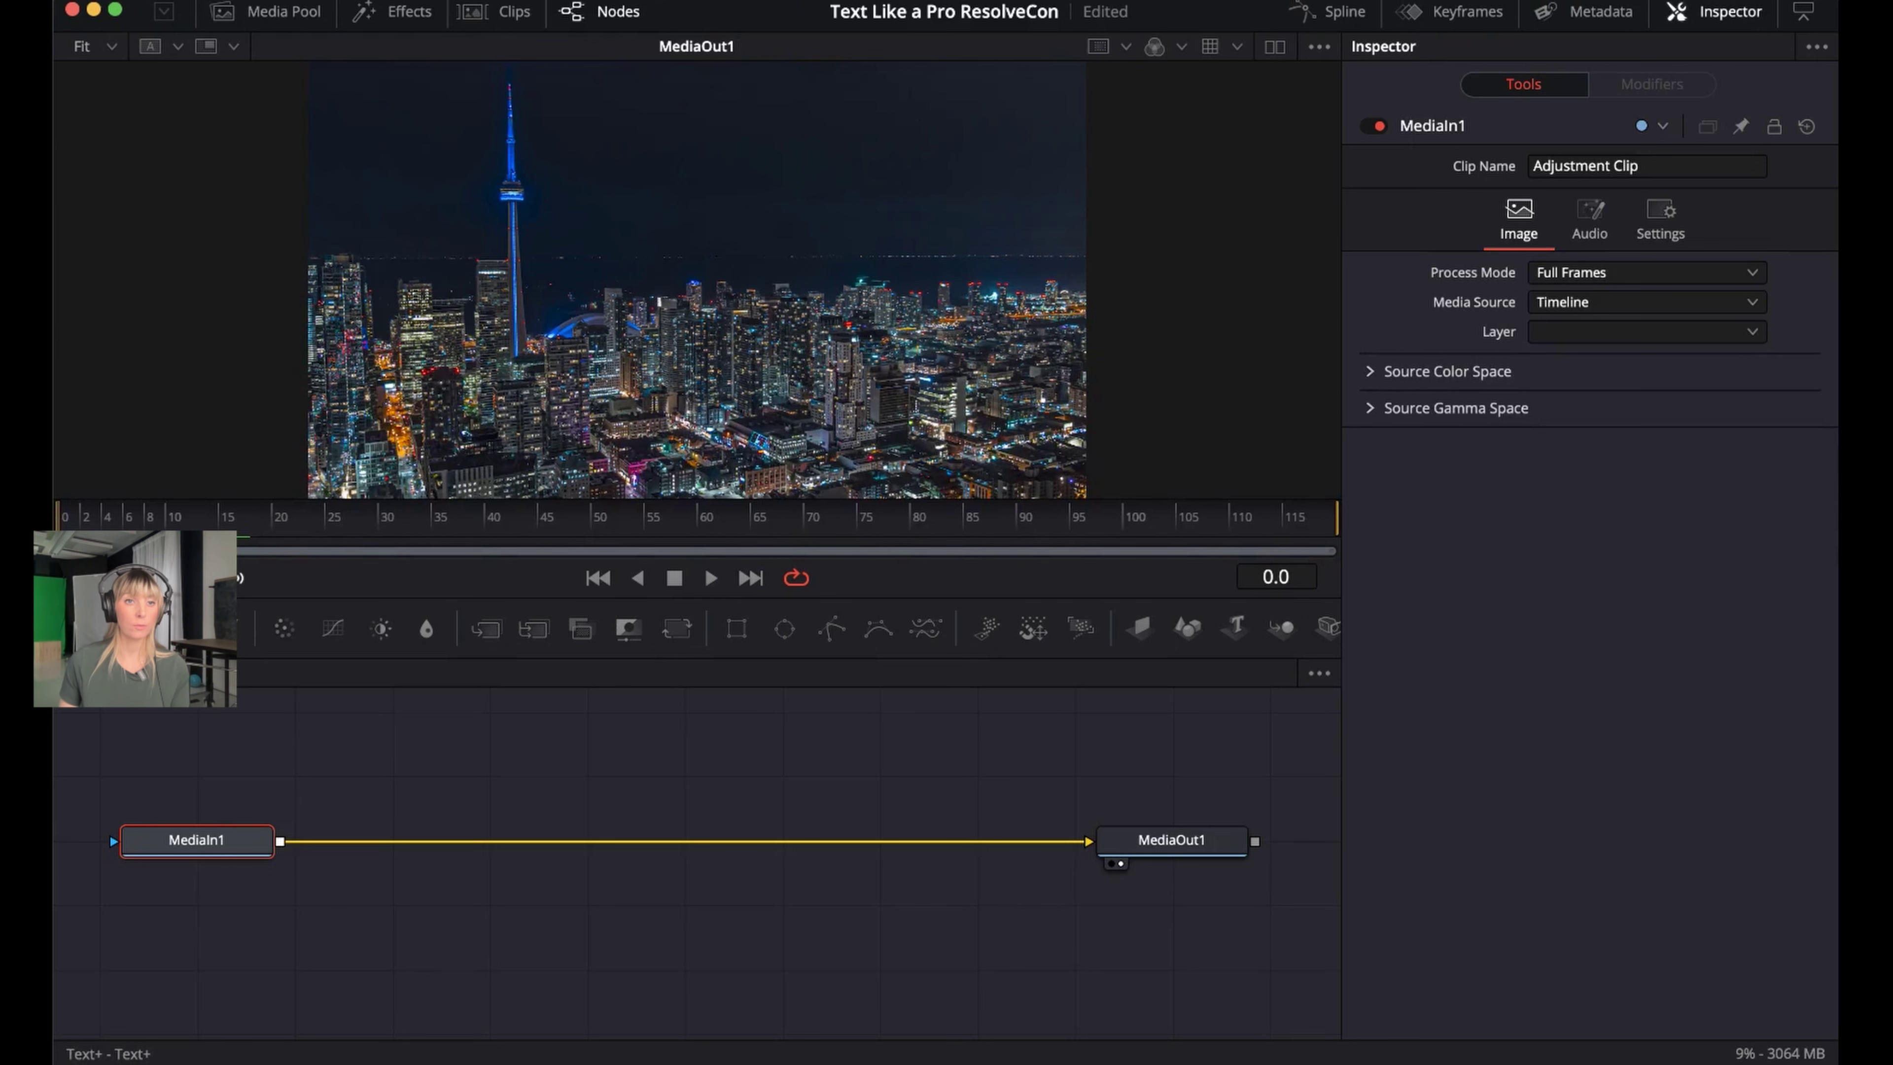
Add a Text+ node merged over MediaIn1, place it above the Merge node and enter the text "TORONTO"
{"action": "left_click", "coordinate": [216, 629]}
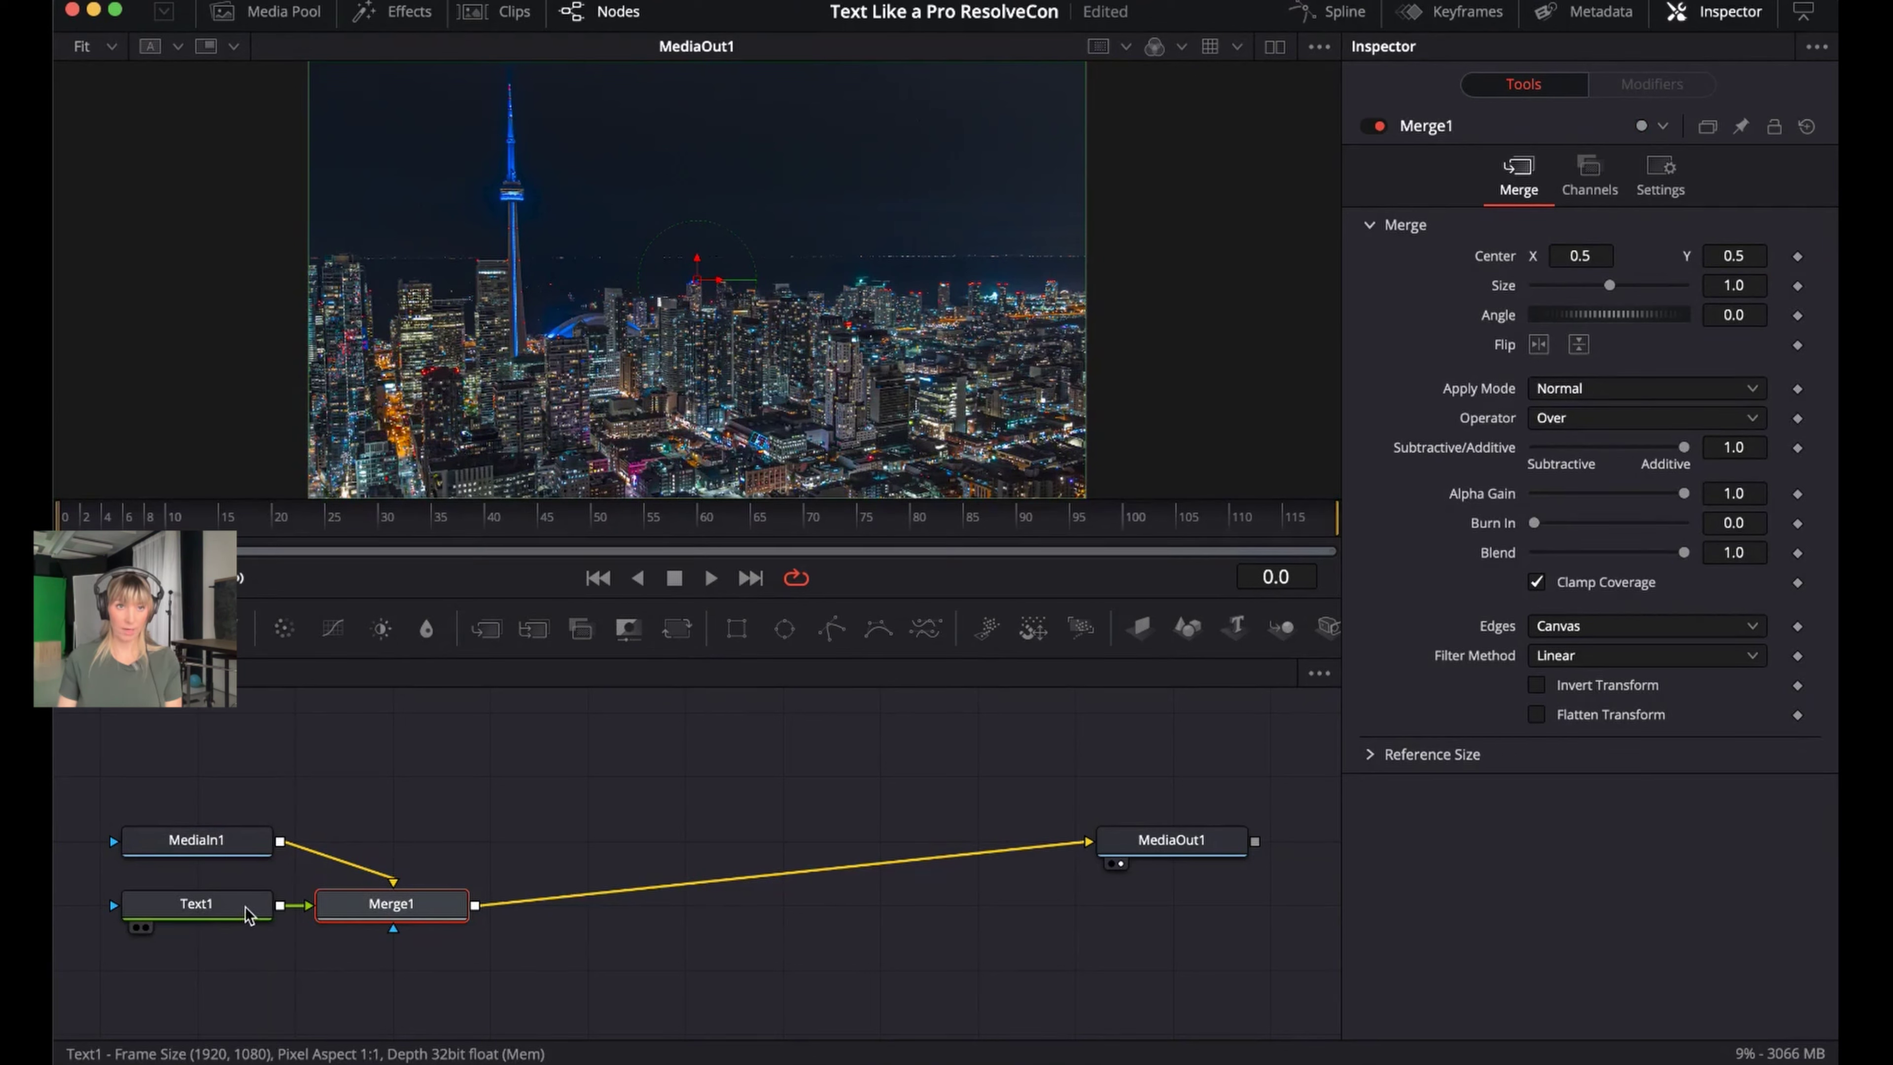
{"action": "left_click_drag", "start_coordinate": [245, 909], "coordinate": [453, 789]}
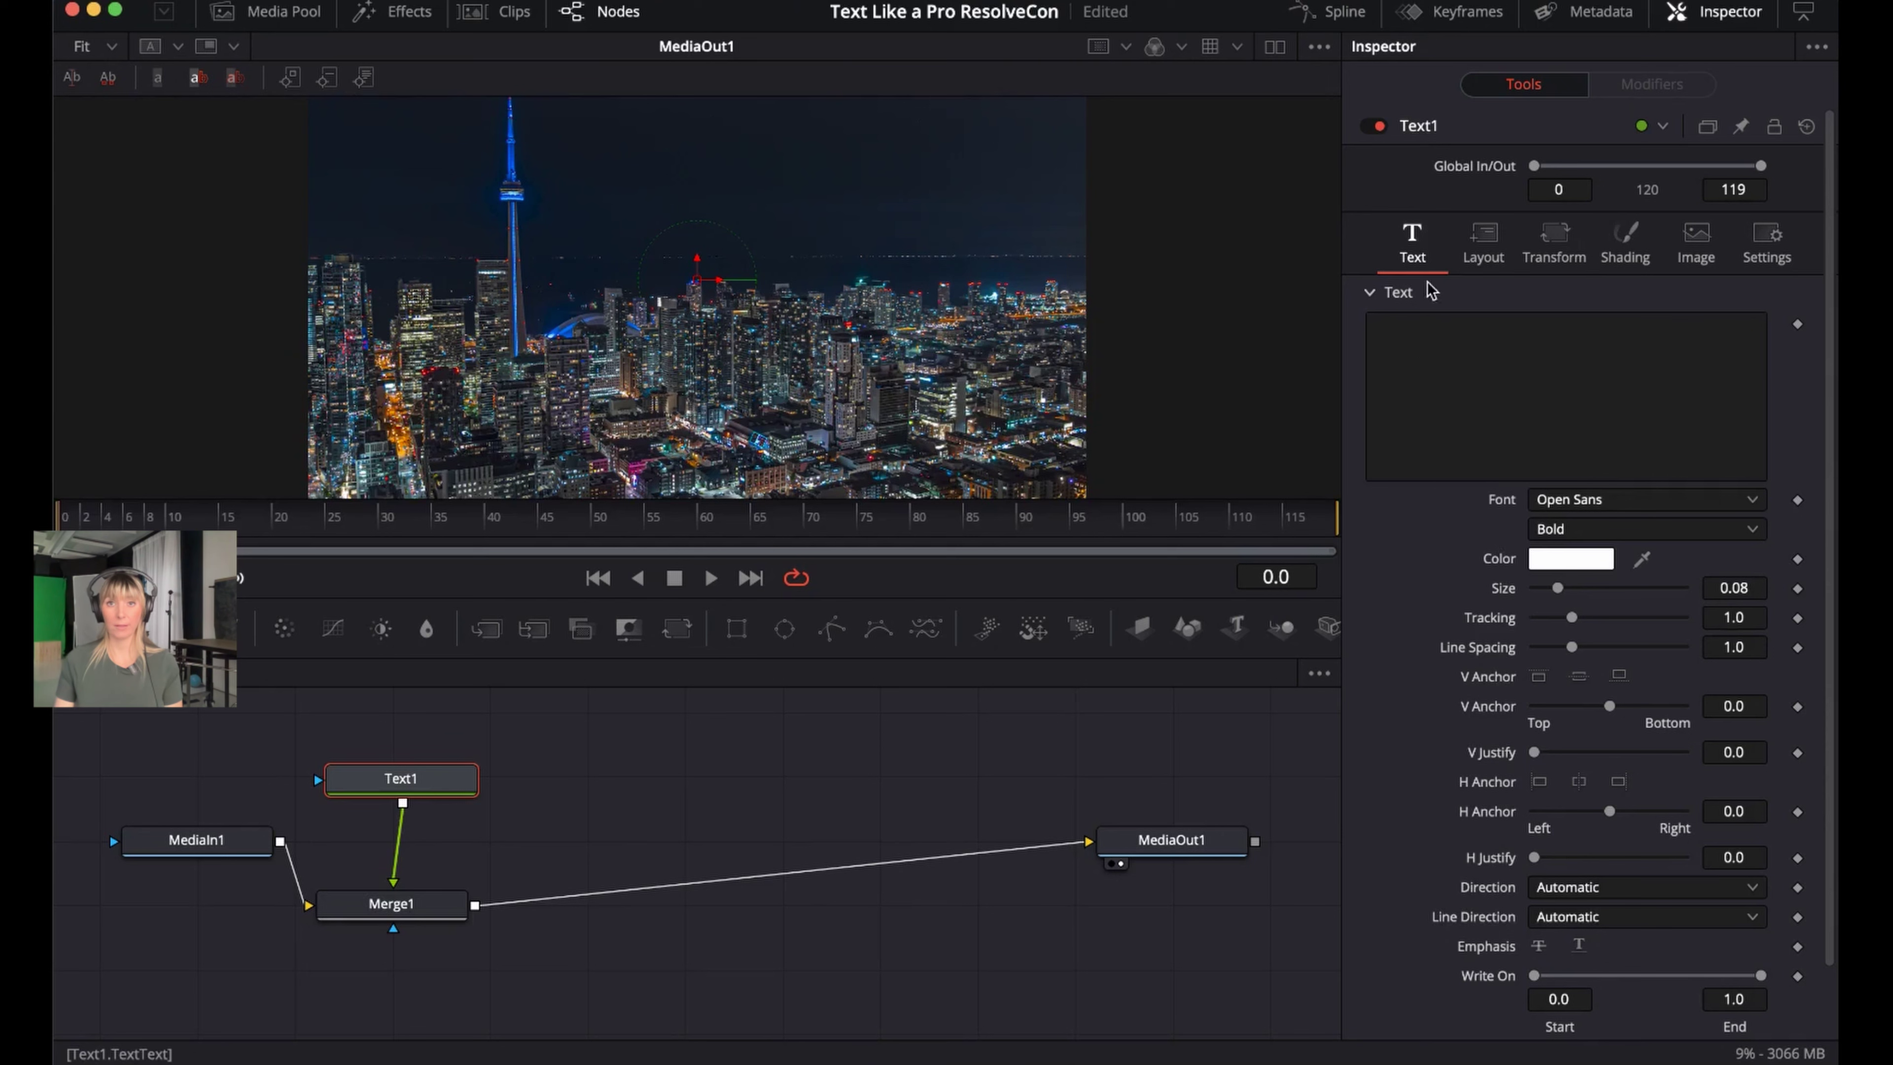
{"action": "left_click", "coordinate": [1426, 335]}
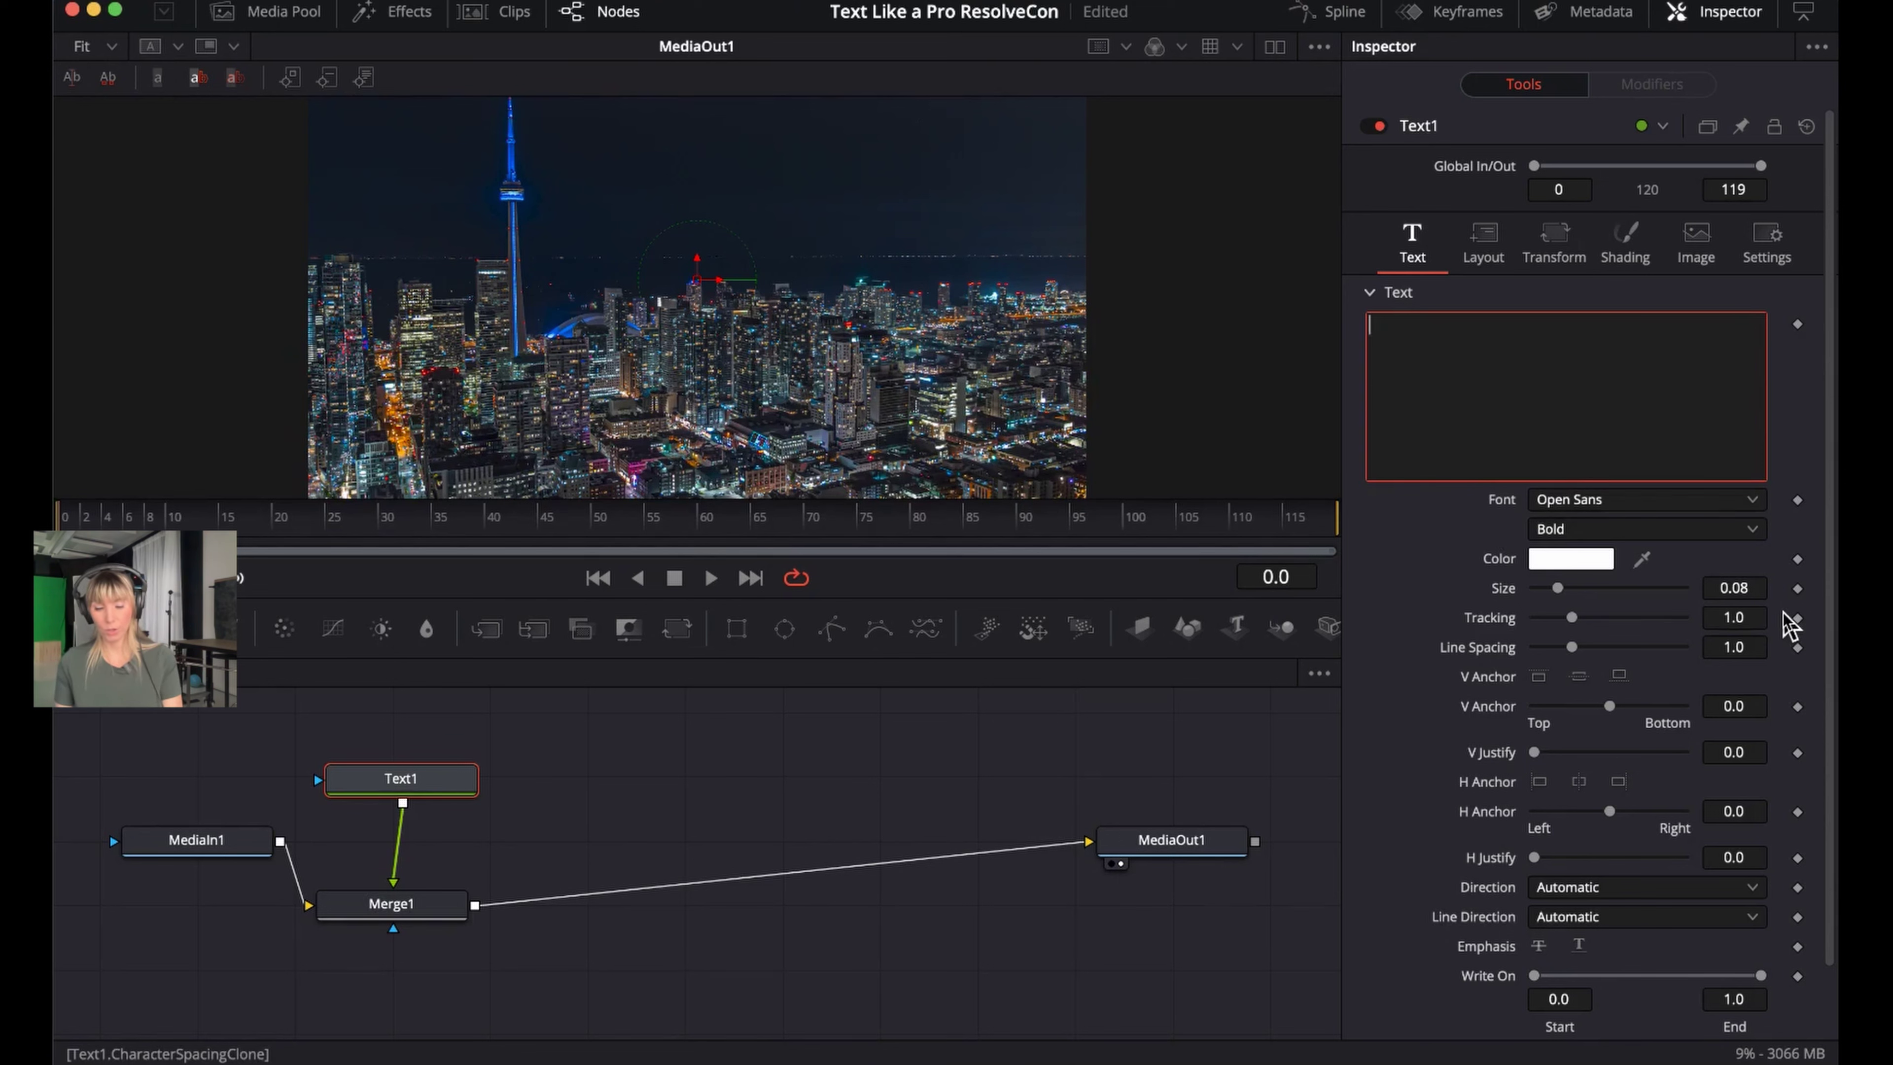
{"action": "type", "text": "TORONTO"}
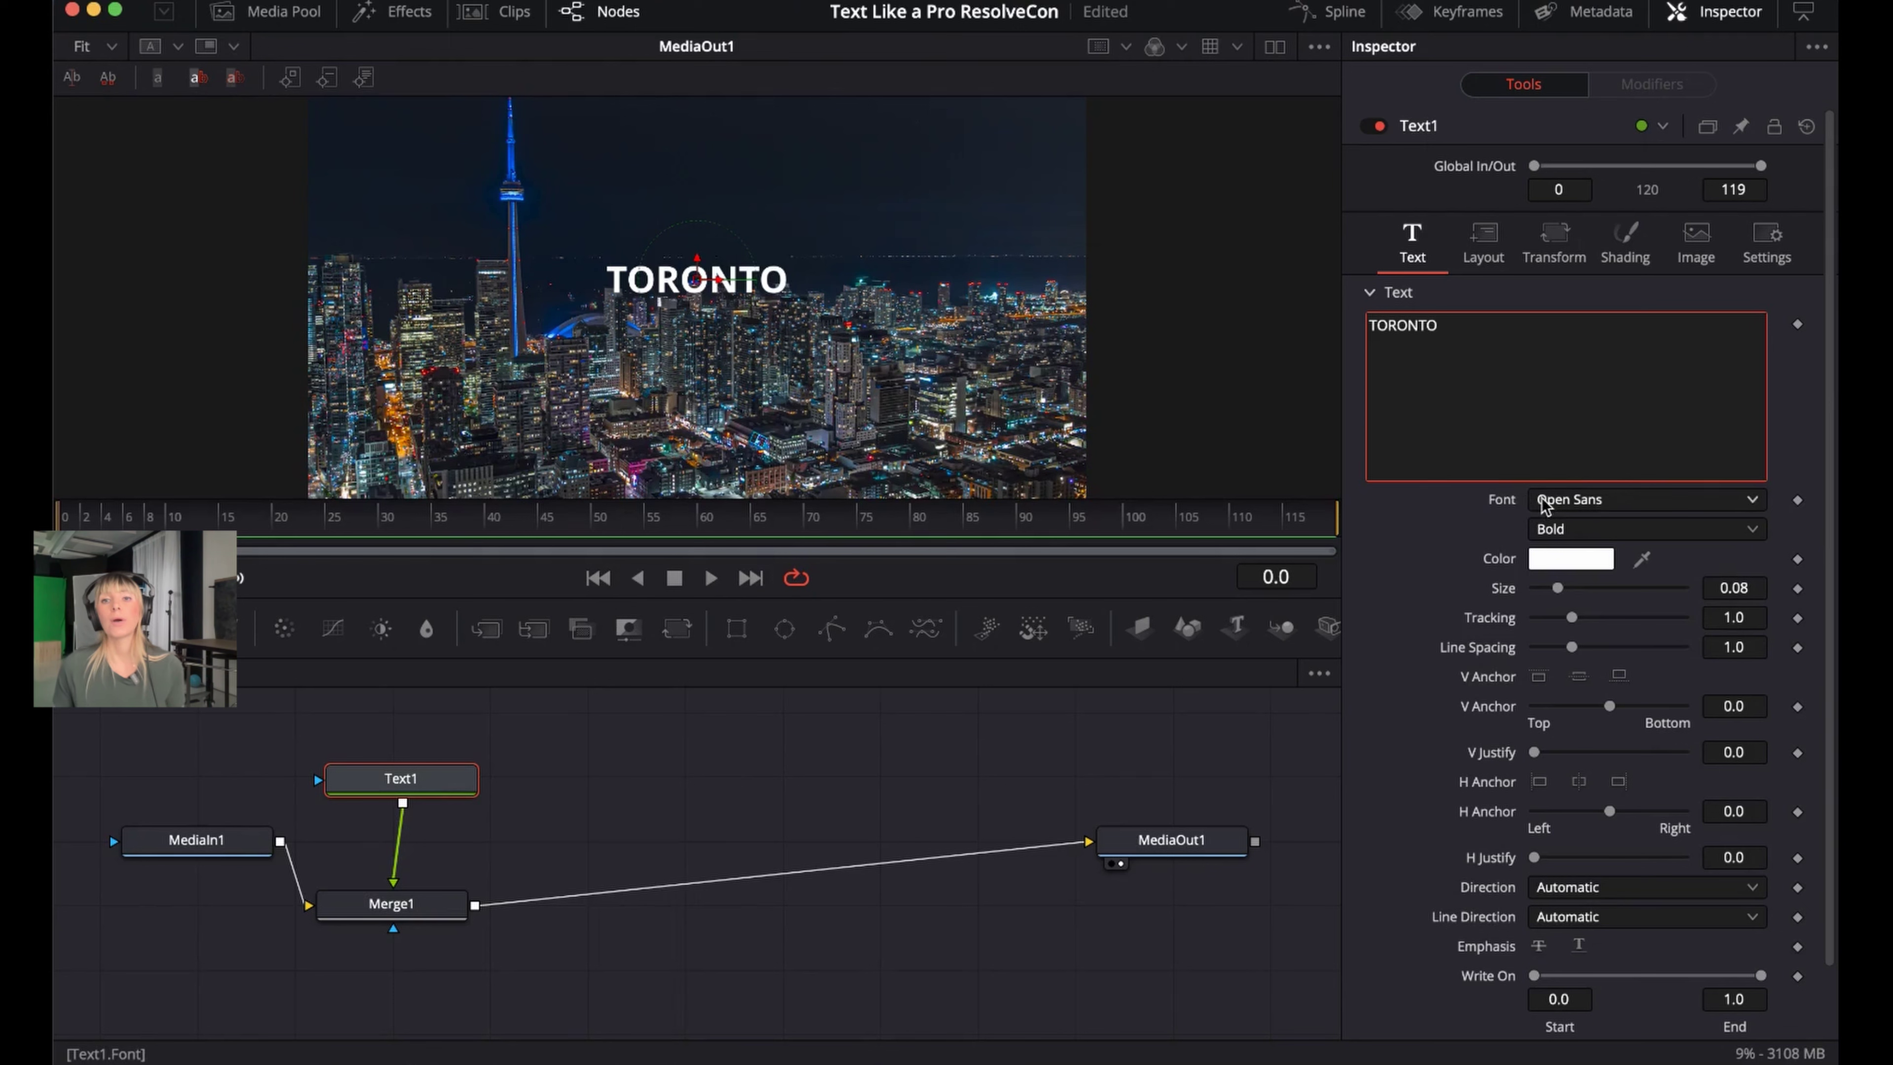
Set the TORONTO text's font to Dosis Bold and its size to about 0.19
{"action": "left_click", "coordinate": [1562, 501]}
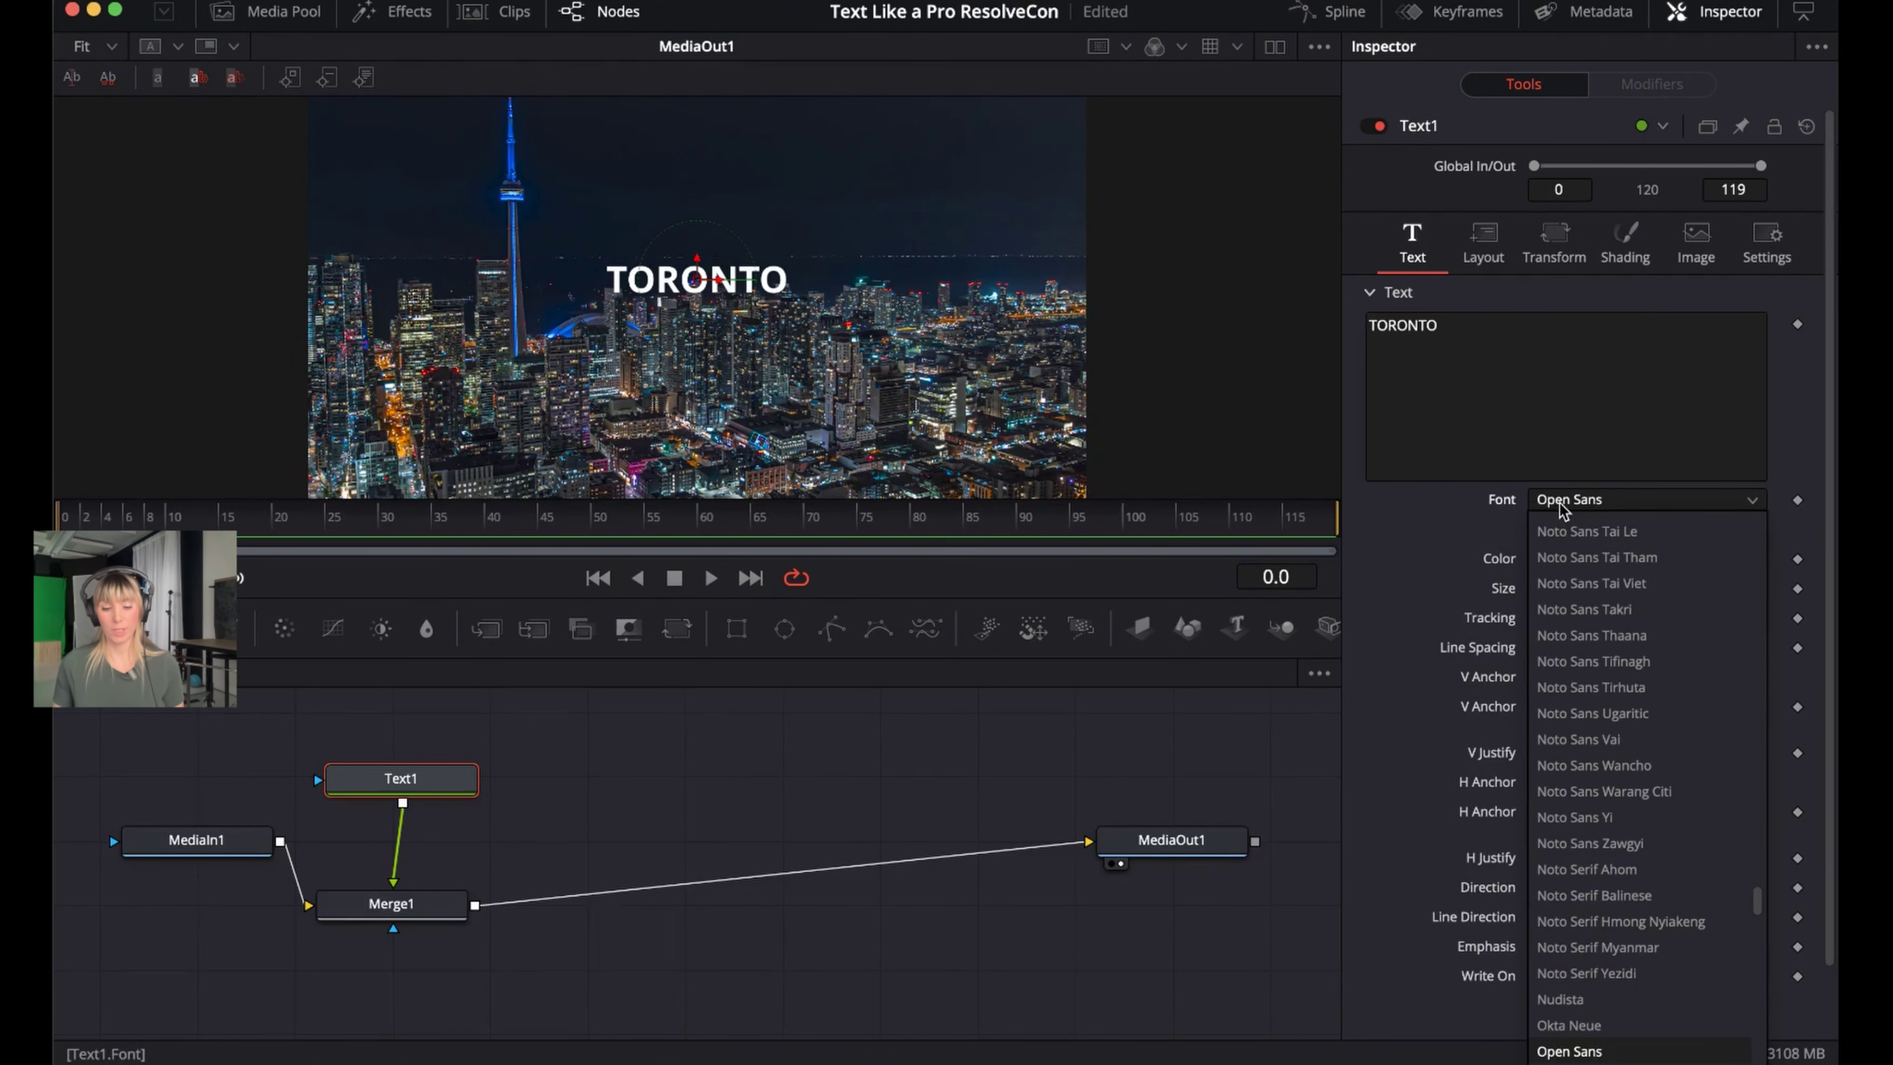
{"action": "type", "text": "do"}
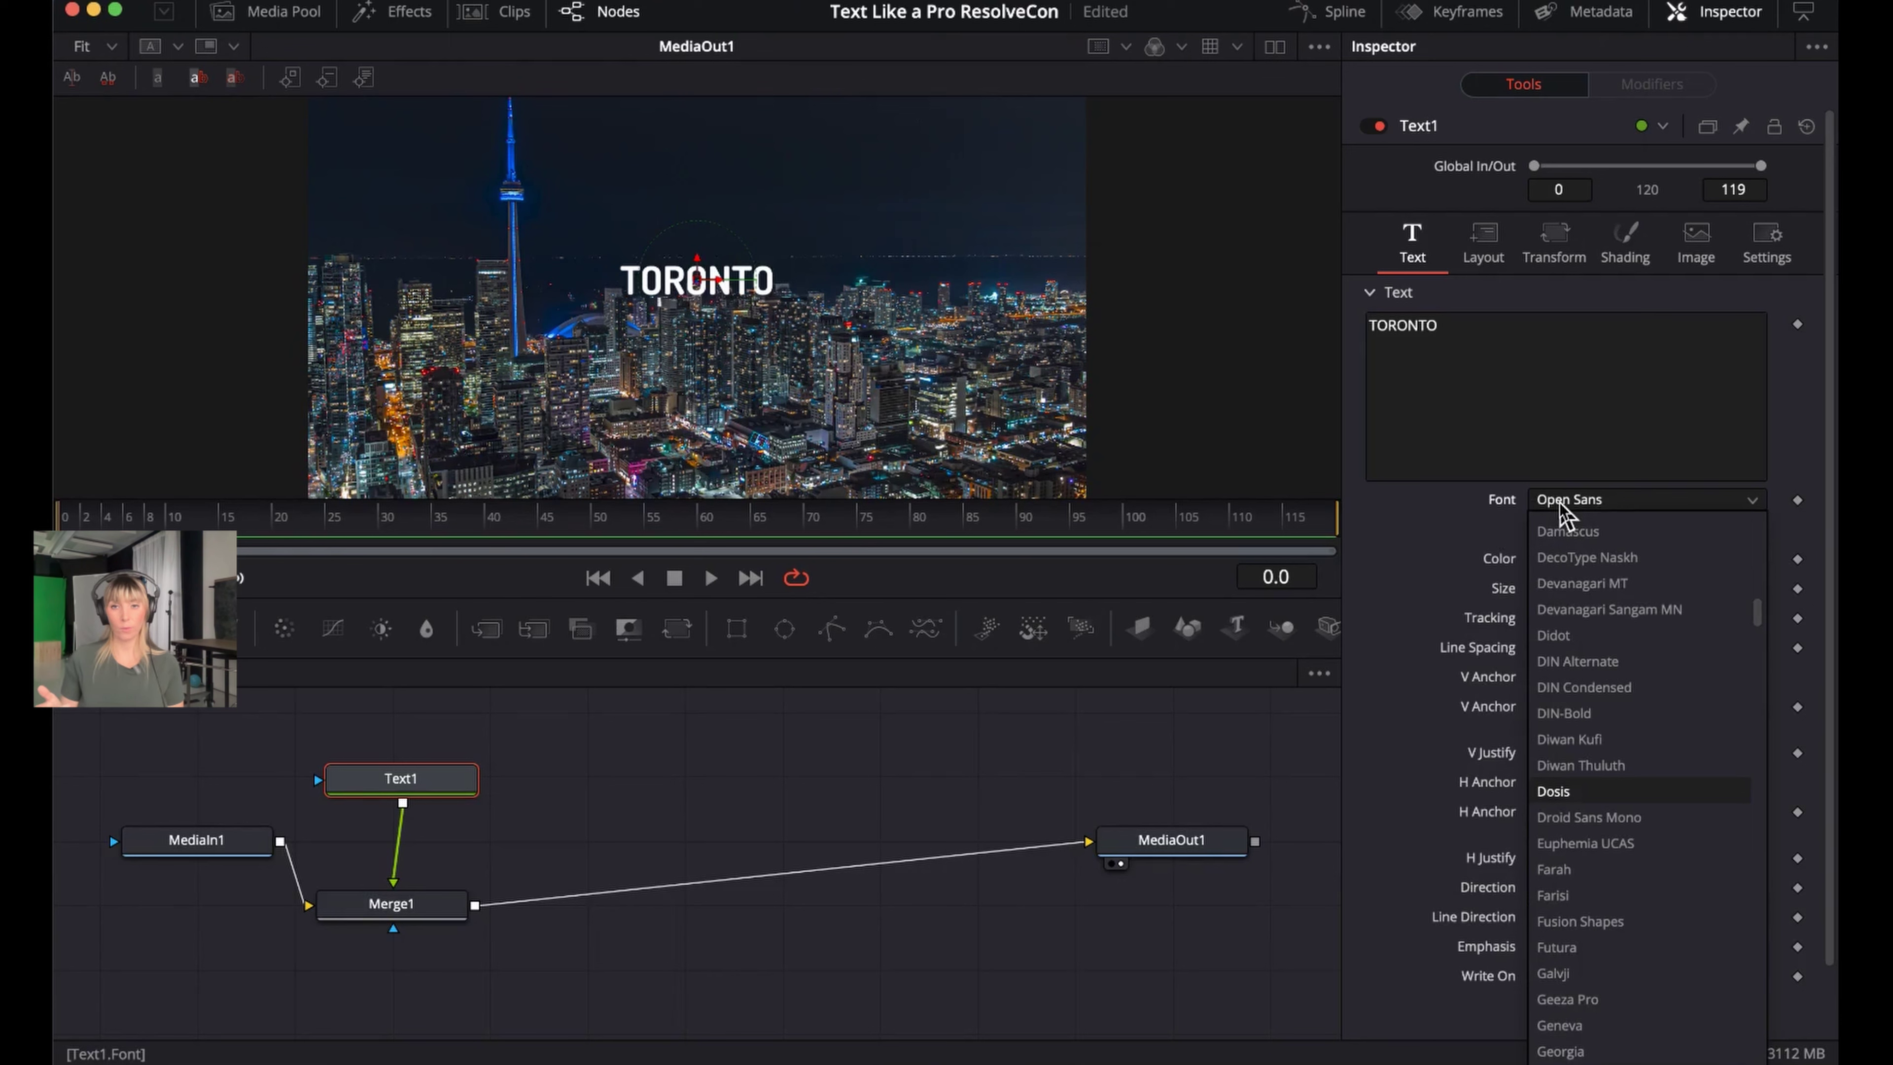
{"action": "key", "text": "Return"}
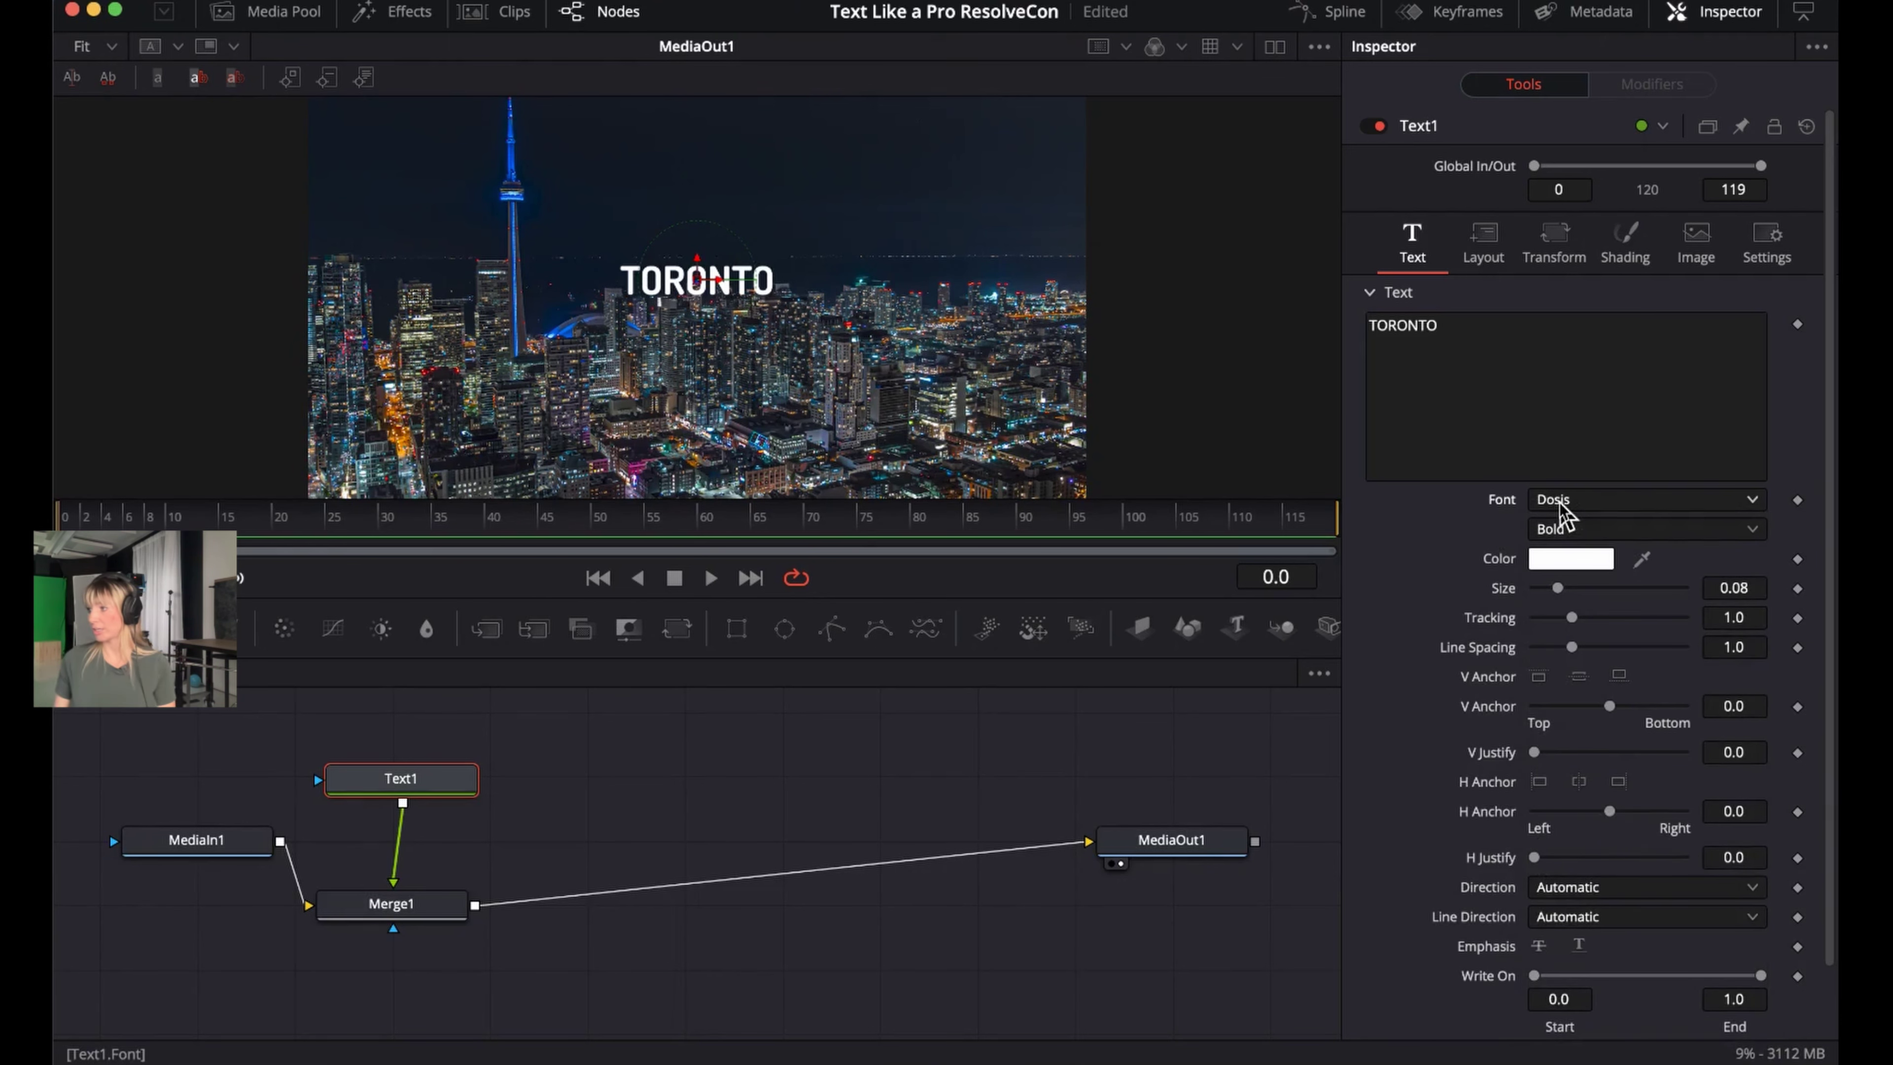
{"action": "left_click", "coordinate": [1585, 528]}
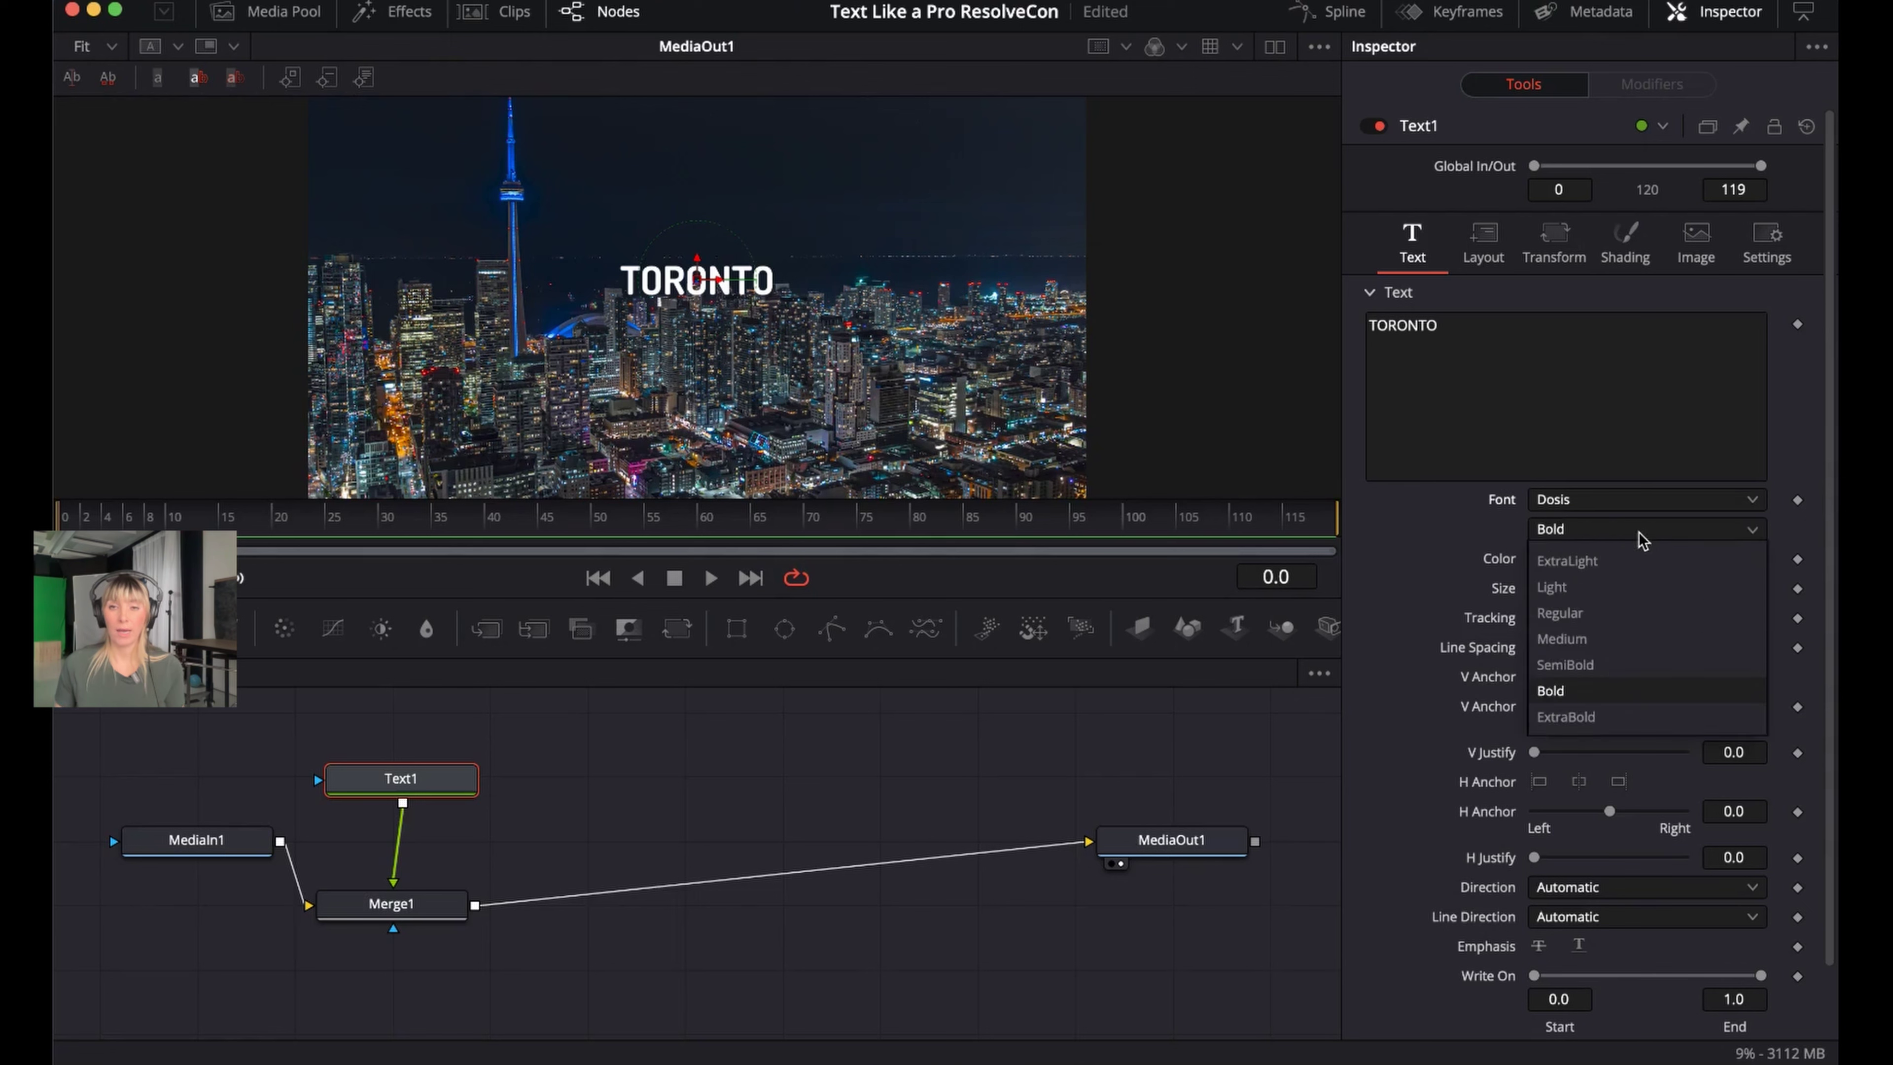
{"action": "left_click", "coordinate": [1617, 693]}
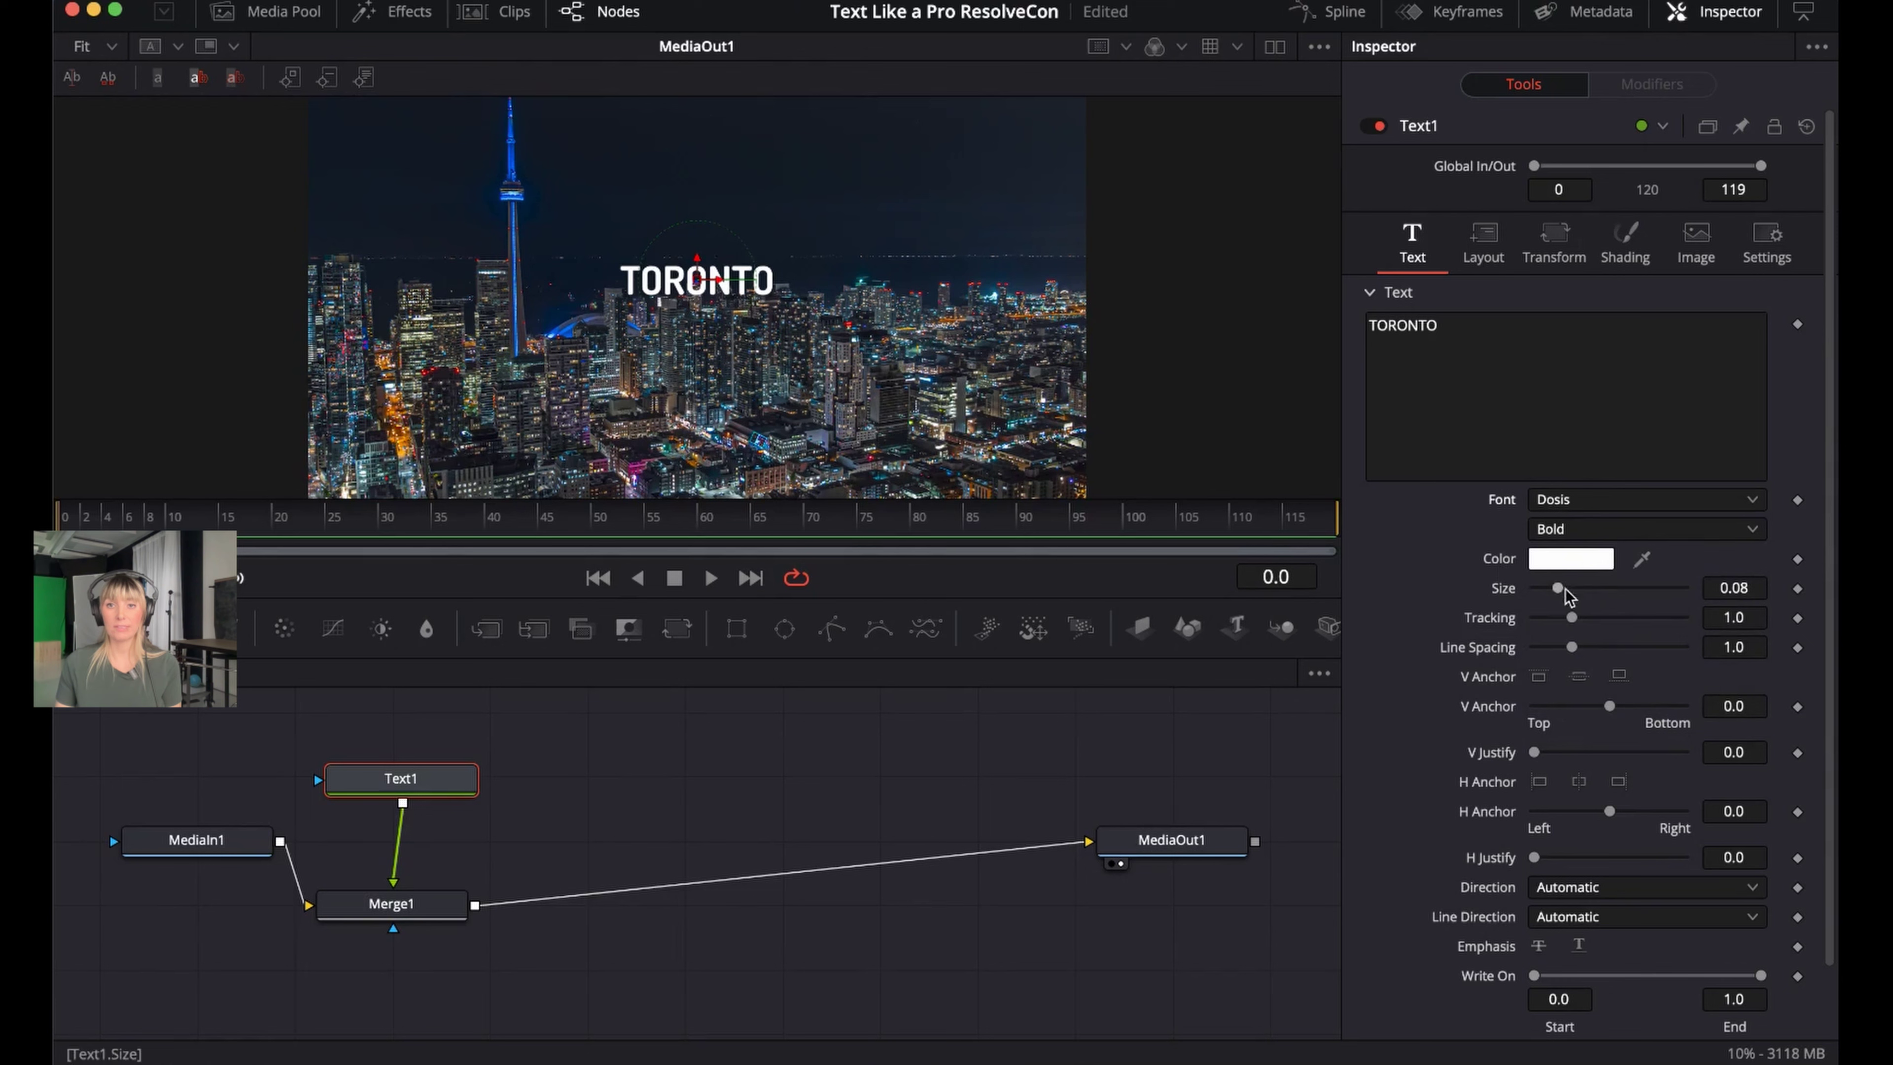
{"action": "left_click_drag", "start_coordinate": [1559, 591], "coordinate": [1592, 577]}
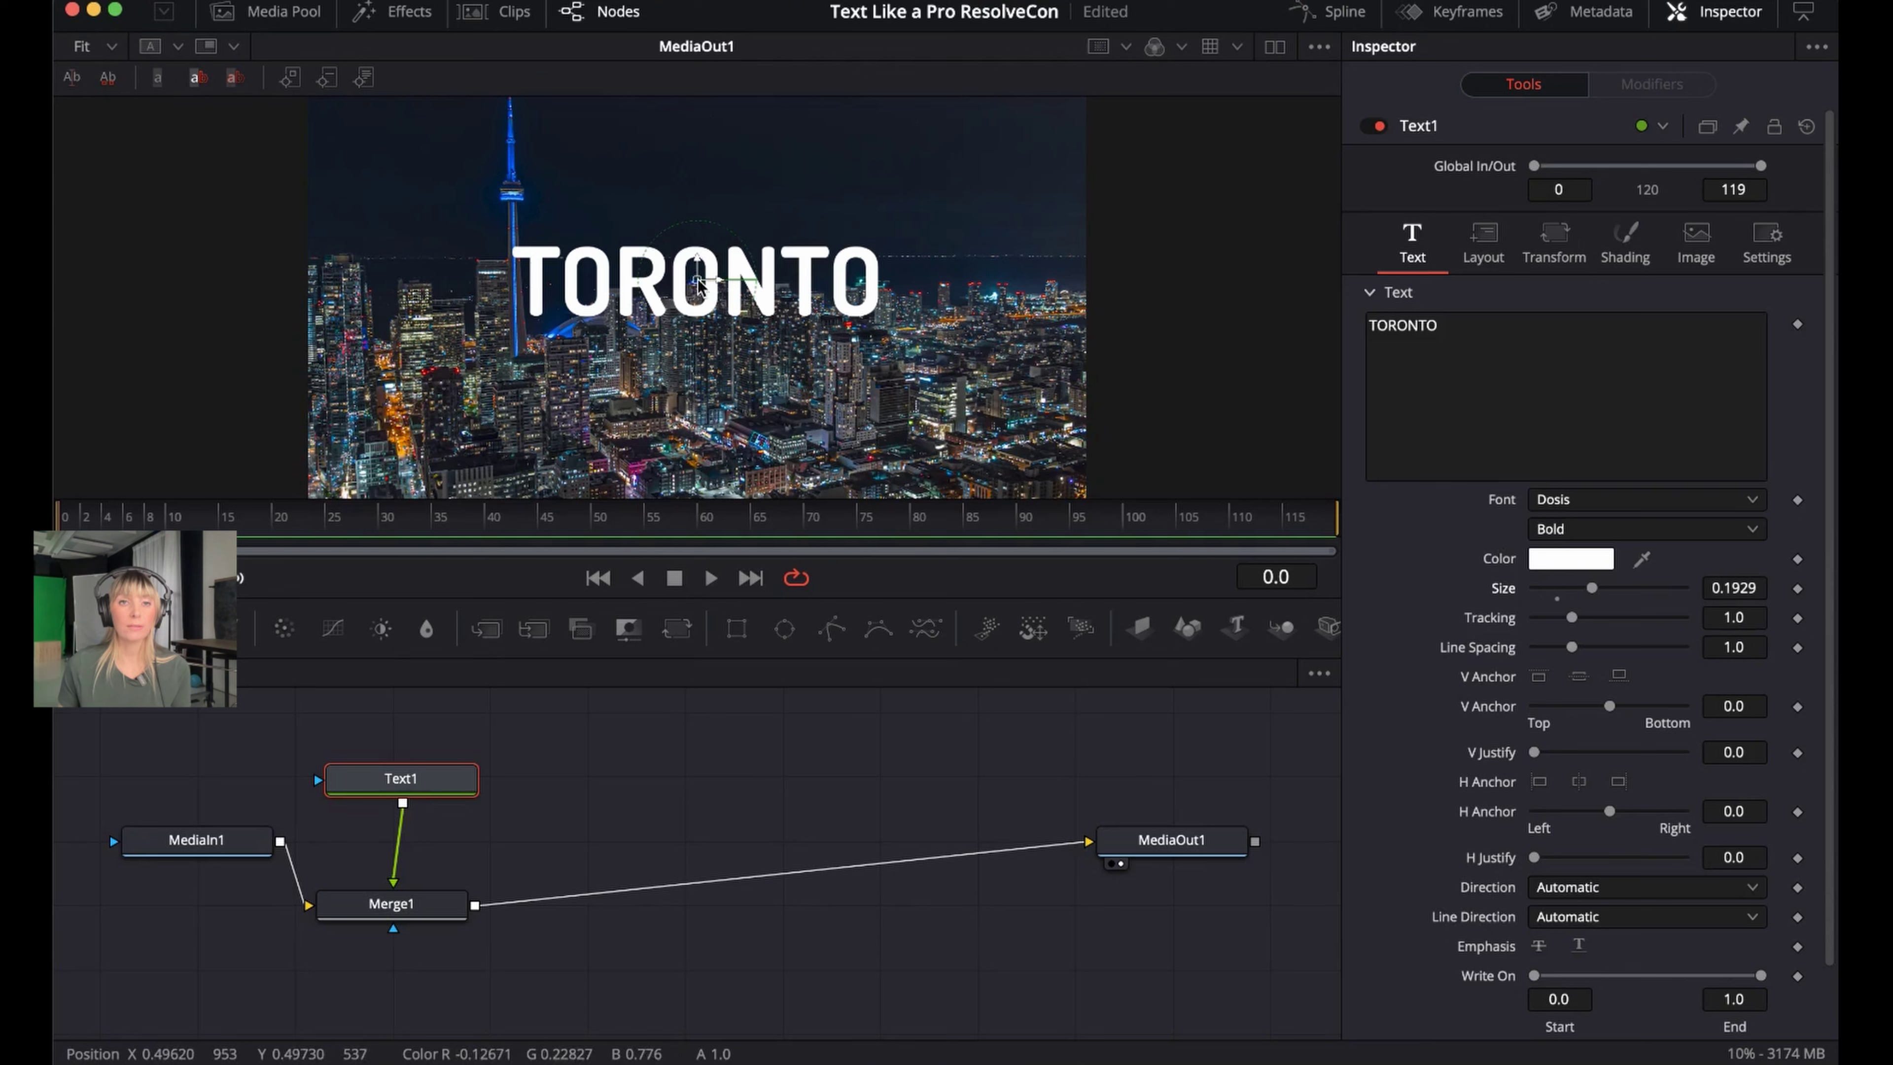
Position the TORONTO text in the night sky to the right of the CN Tower, above the skyline
{"action": "left_click_drag", "start_coordinate": [697, 286], "coordinate": [786, 186]}
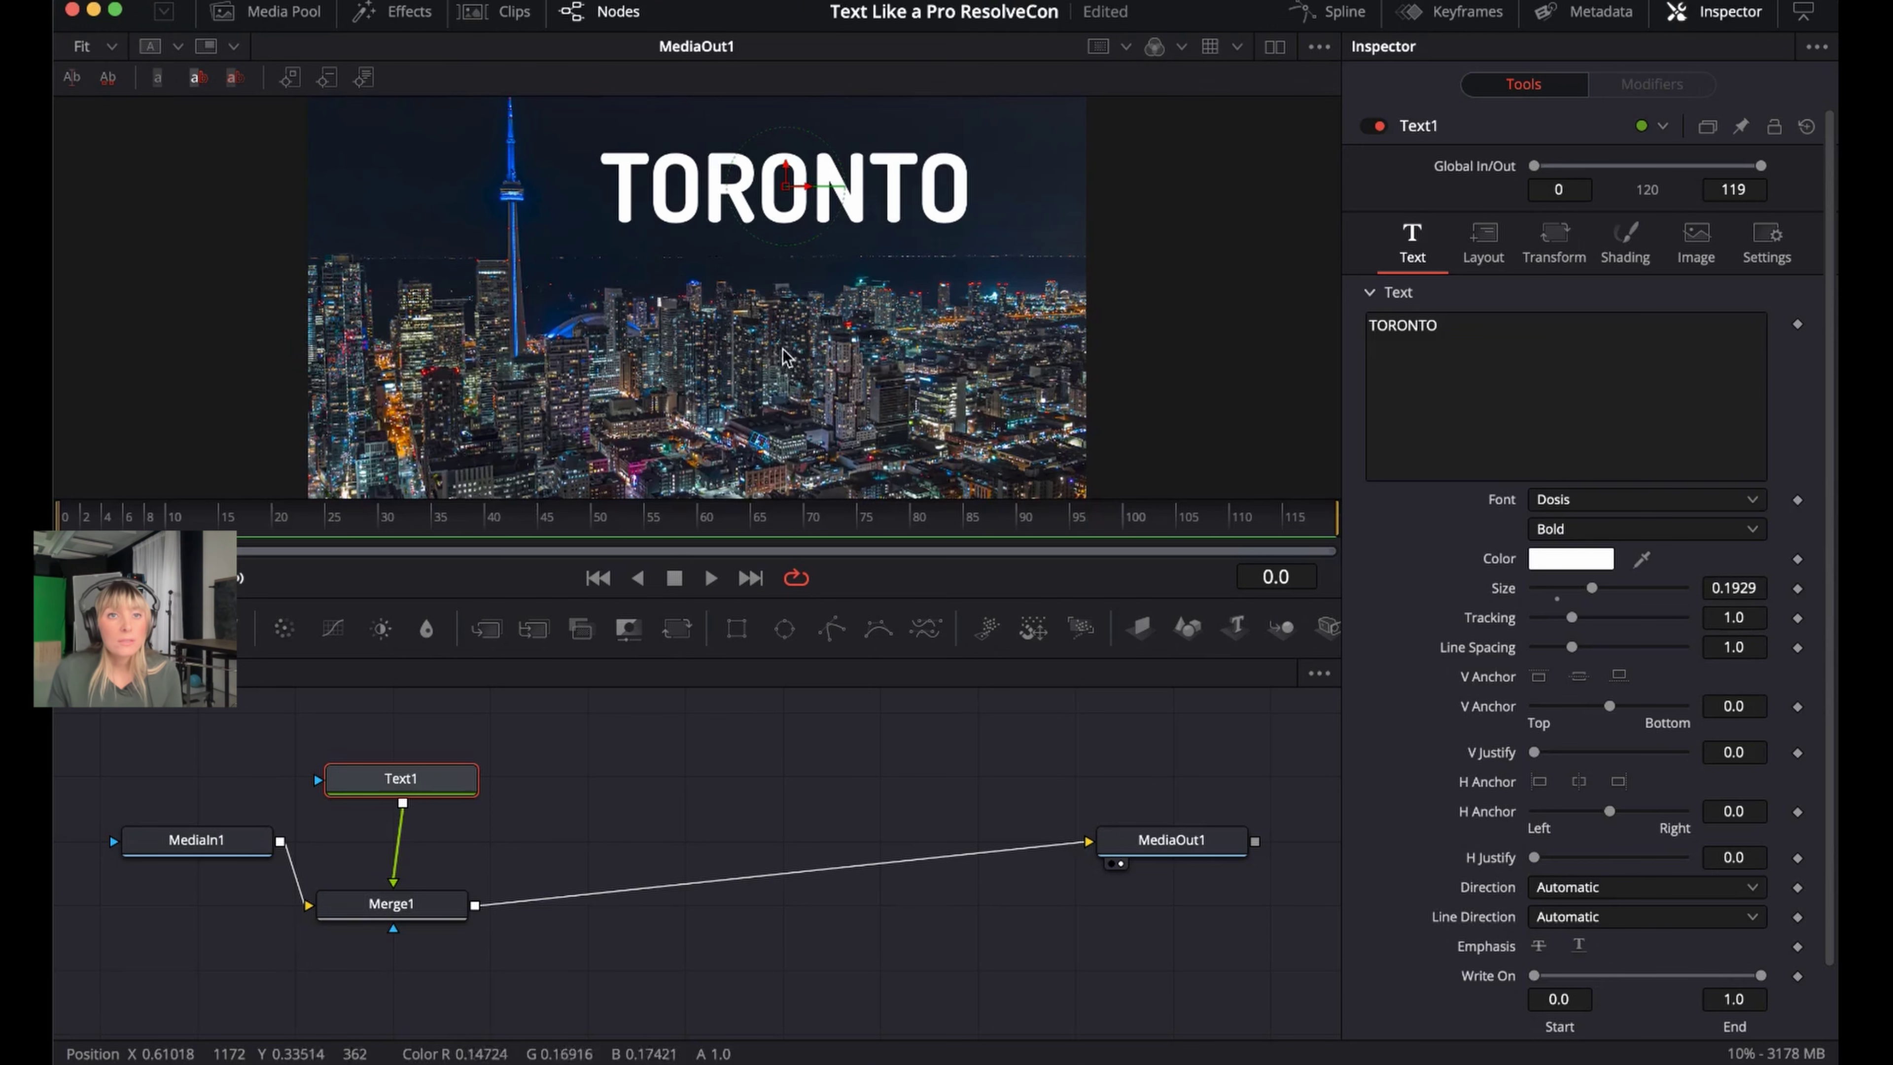
{"action": "scroll", "coordinate": [787, 362], "scroll_direction": "up", "scroll_amount": 4}
{"action": "scroll", "coordinate": [790, 361], "scroll_direction": "up", "scroll_amount": 1}
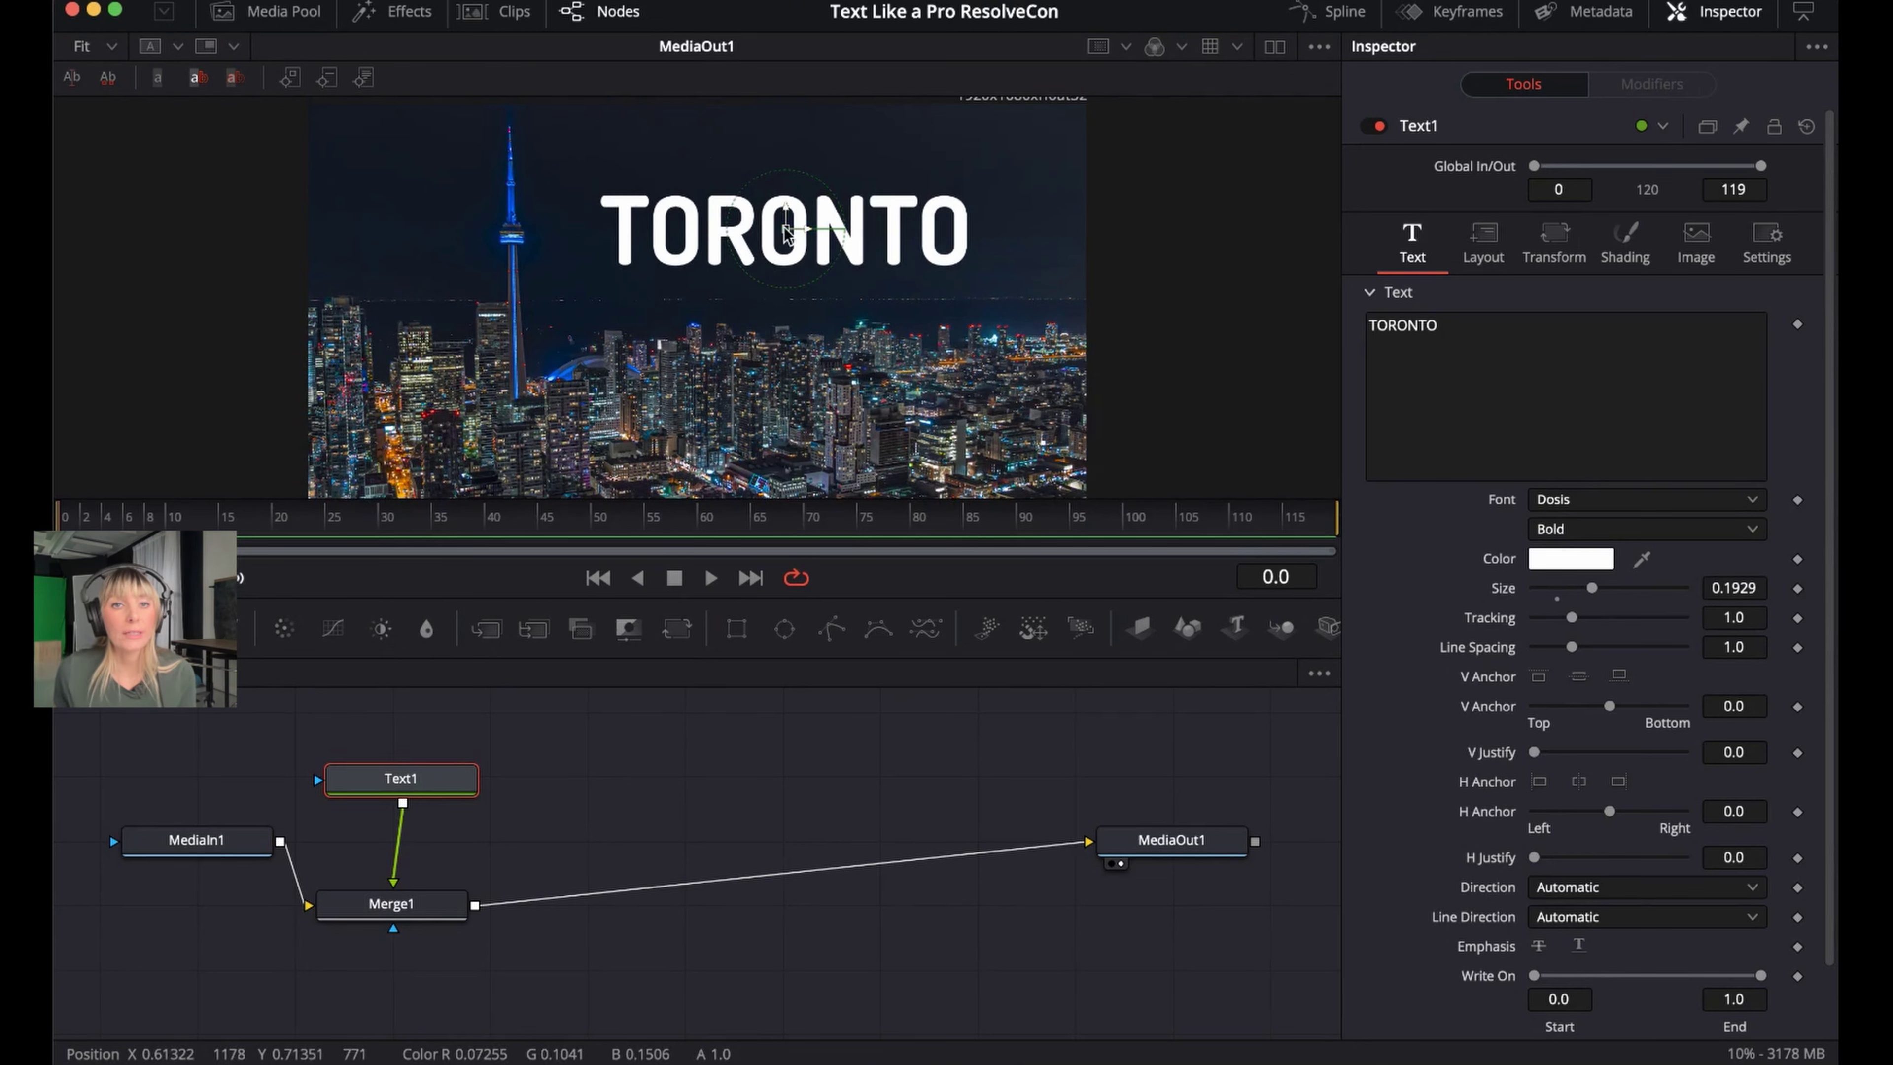
{"action": "left_click_drag", "start_coordinate": [786, 233], "coordinate": [816, 237]}
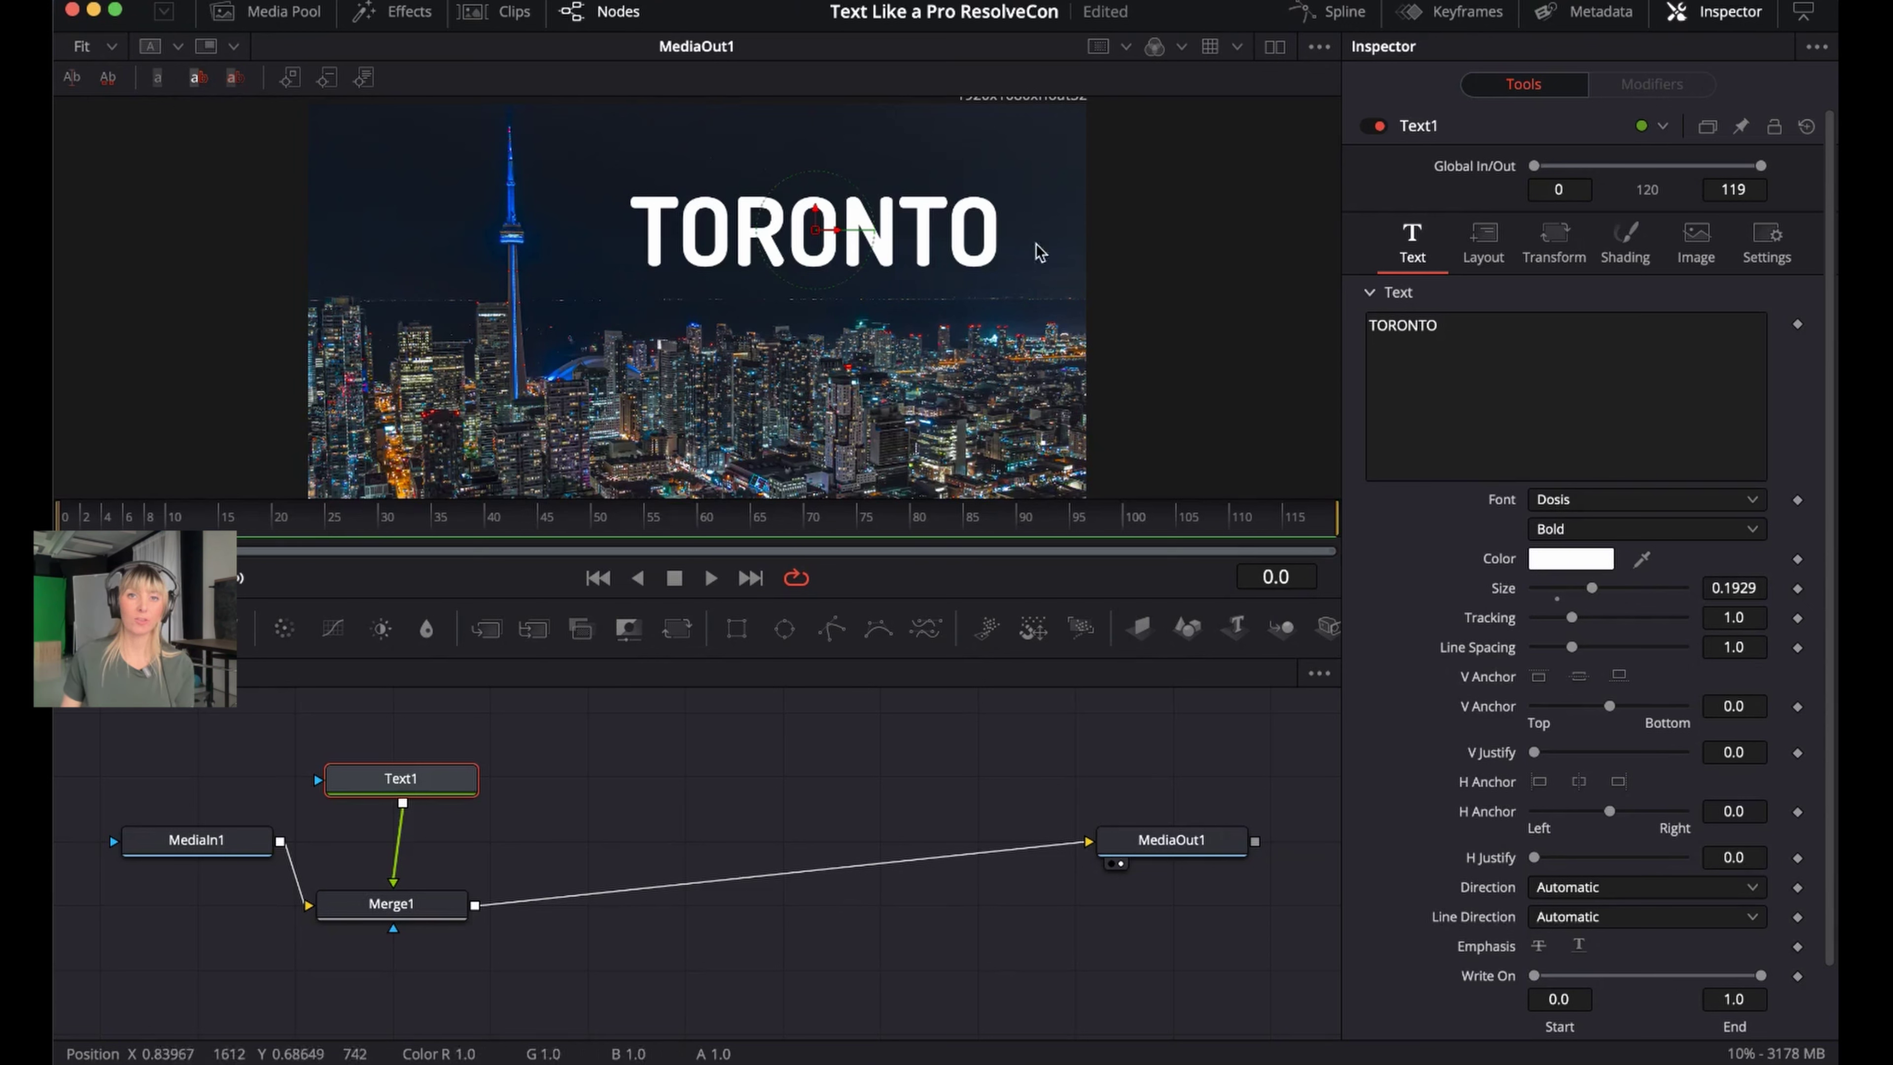
{"action": "left_click_drag", "start_coordinate": [814, 225], "coordinate": [801, 224]}
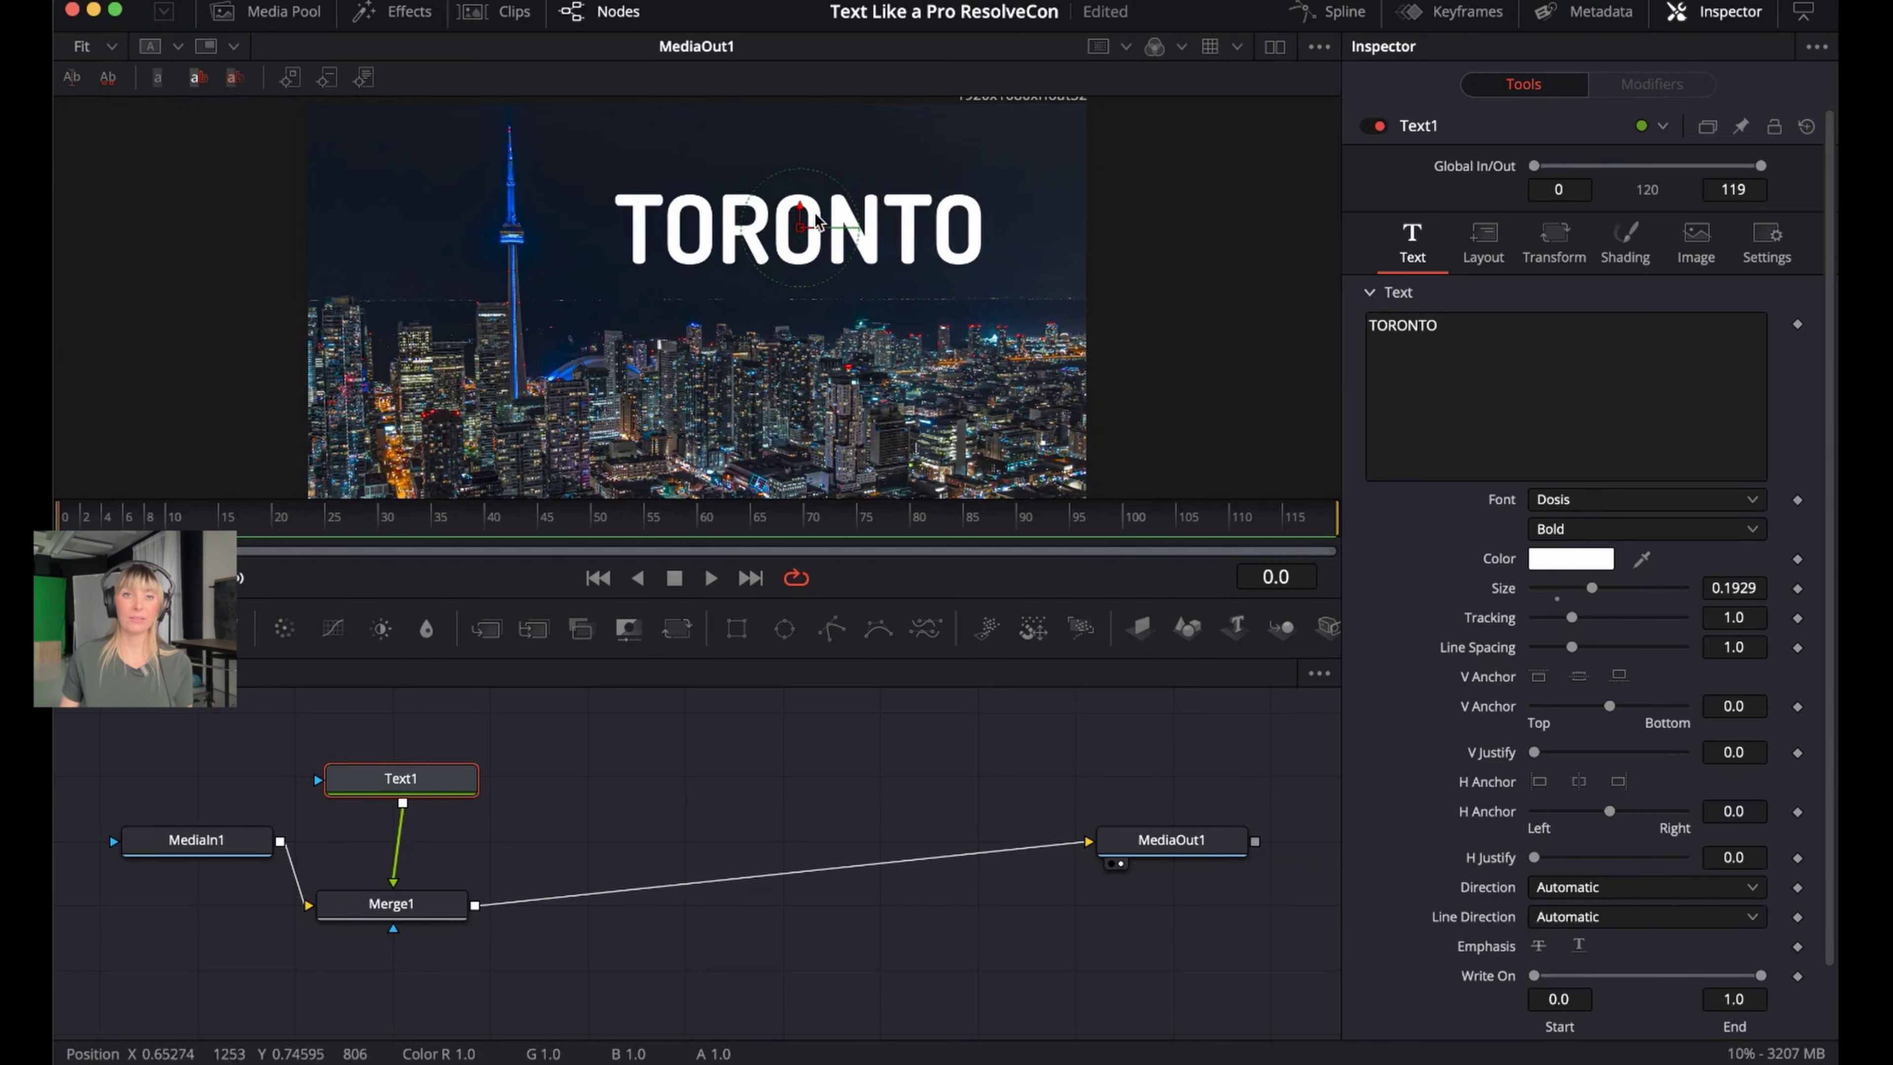
{"action": "left_click_drag", "start_coordinate": [801, 228], "coordinate": [803, 227]}
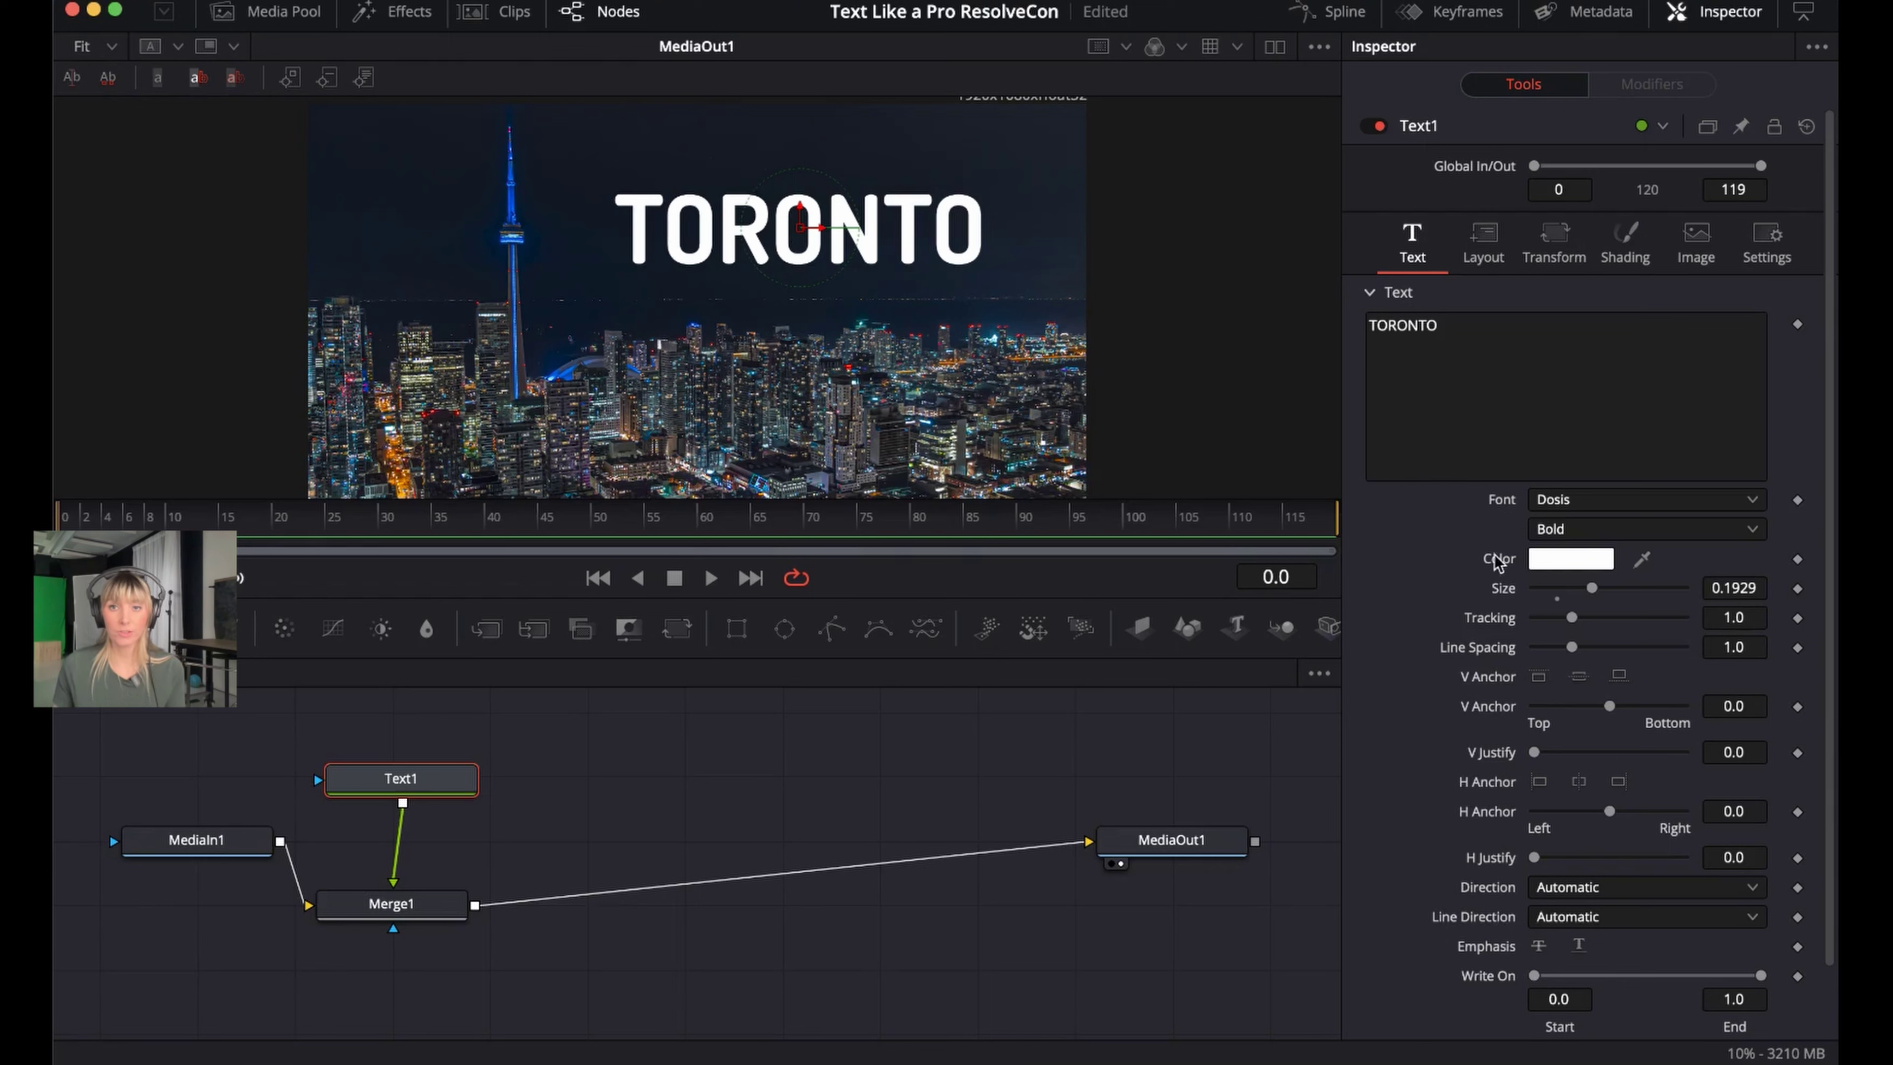
Change the TORONTO text's fill color to a blue sampled from the lit CN Tower in the footage
{"action": "left_click", "coordinate": [1560, 561]}
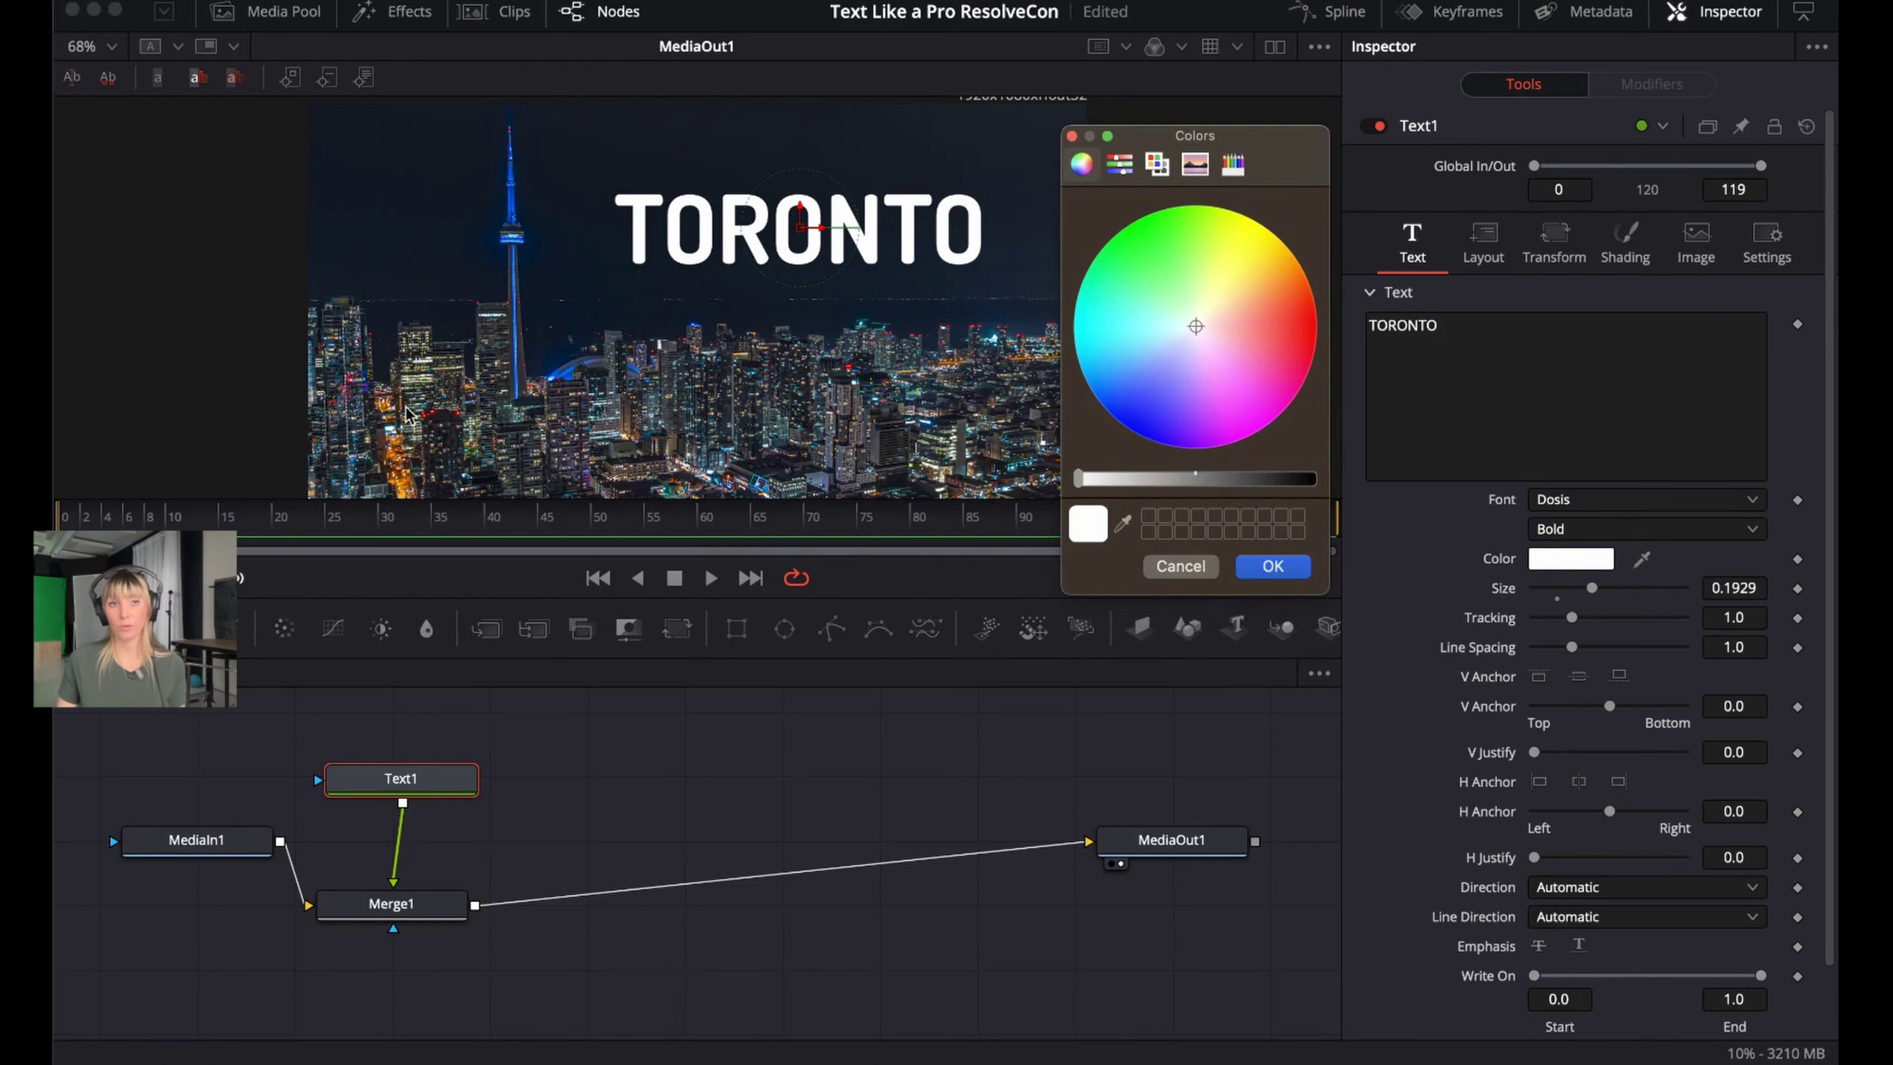
{"action": "left_click", "coordinate": [1123, 525]}
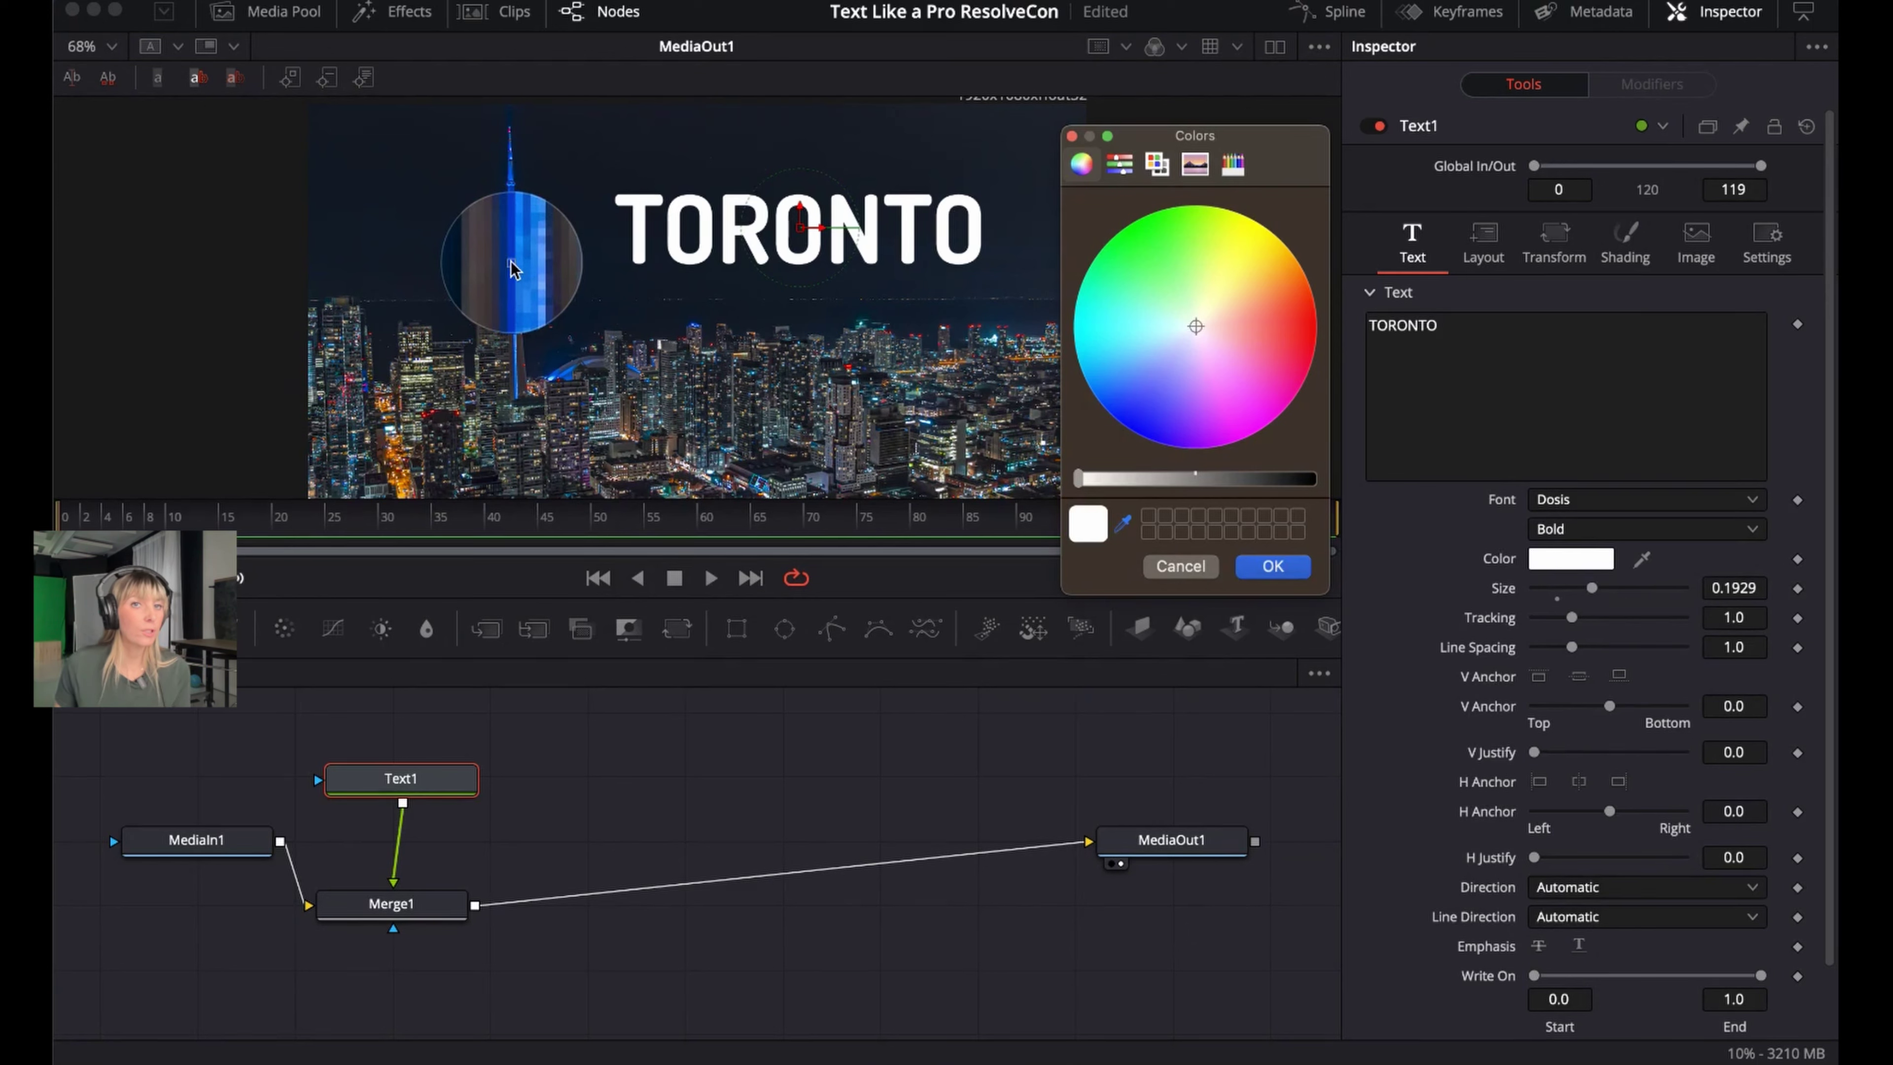
{"action": "left_click", "coordinate": [511, 268]}
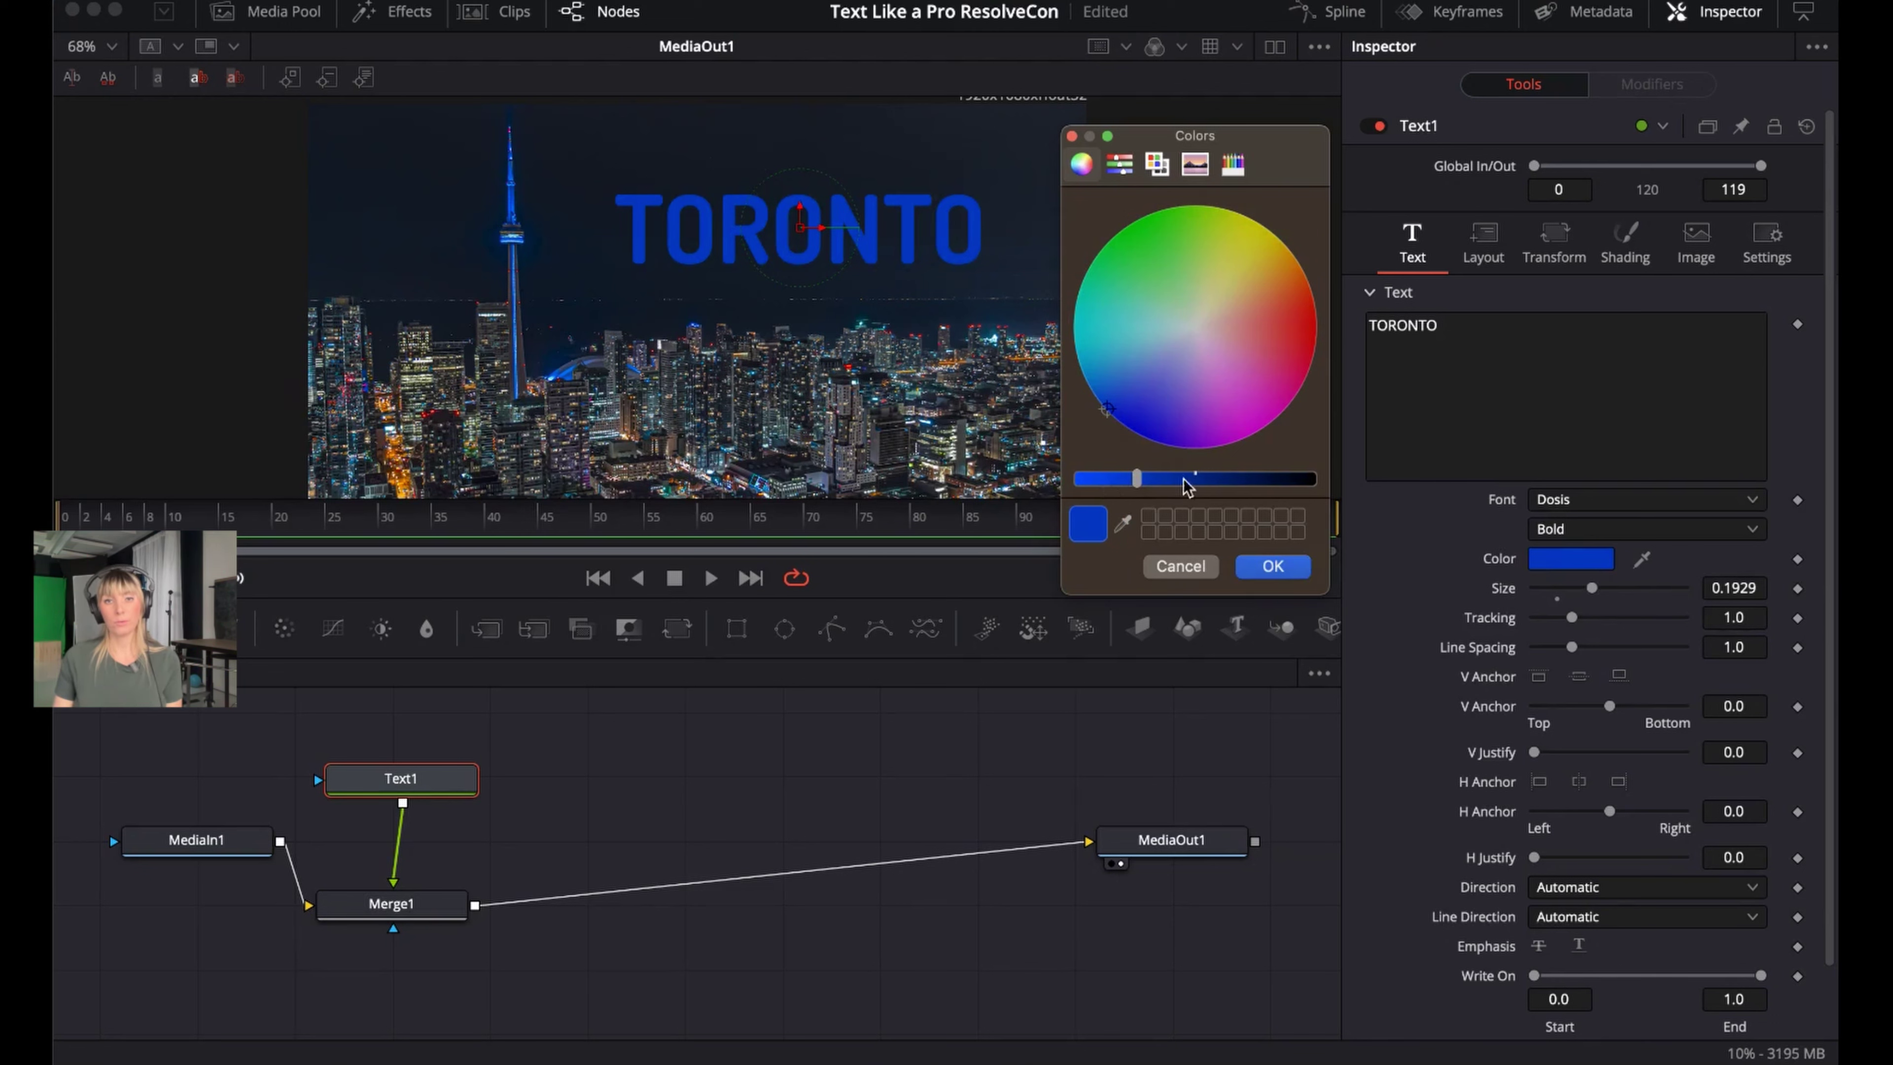
{"action": "left_click", "coordinate": [1271, 566]}
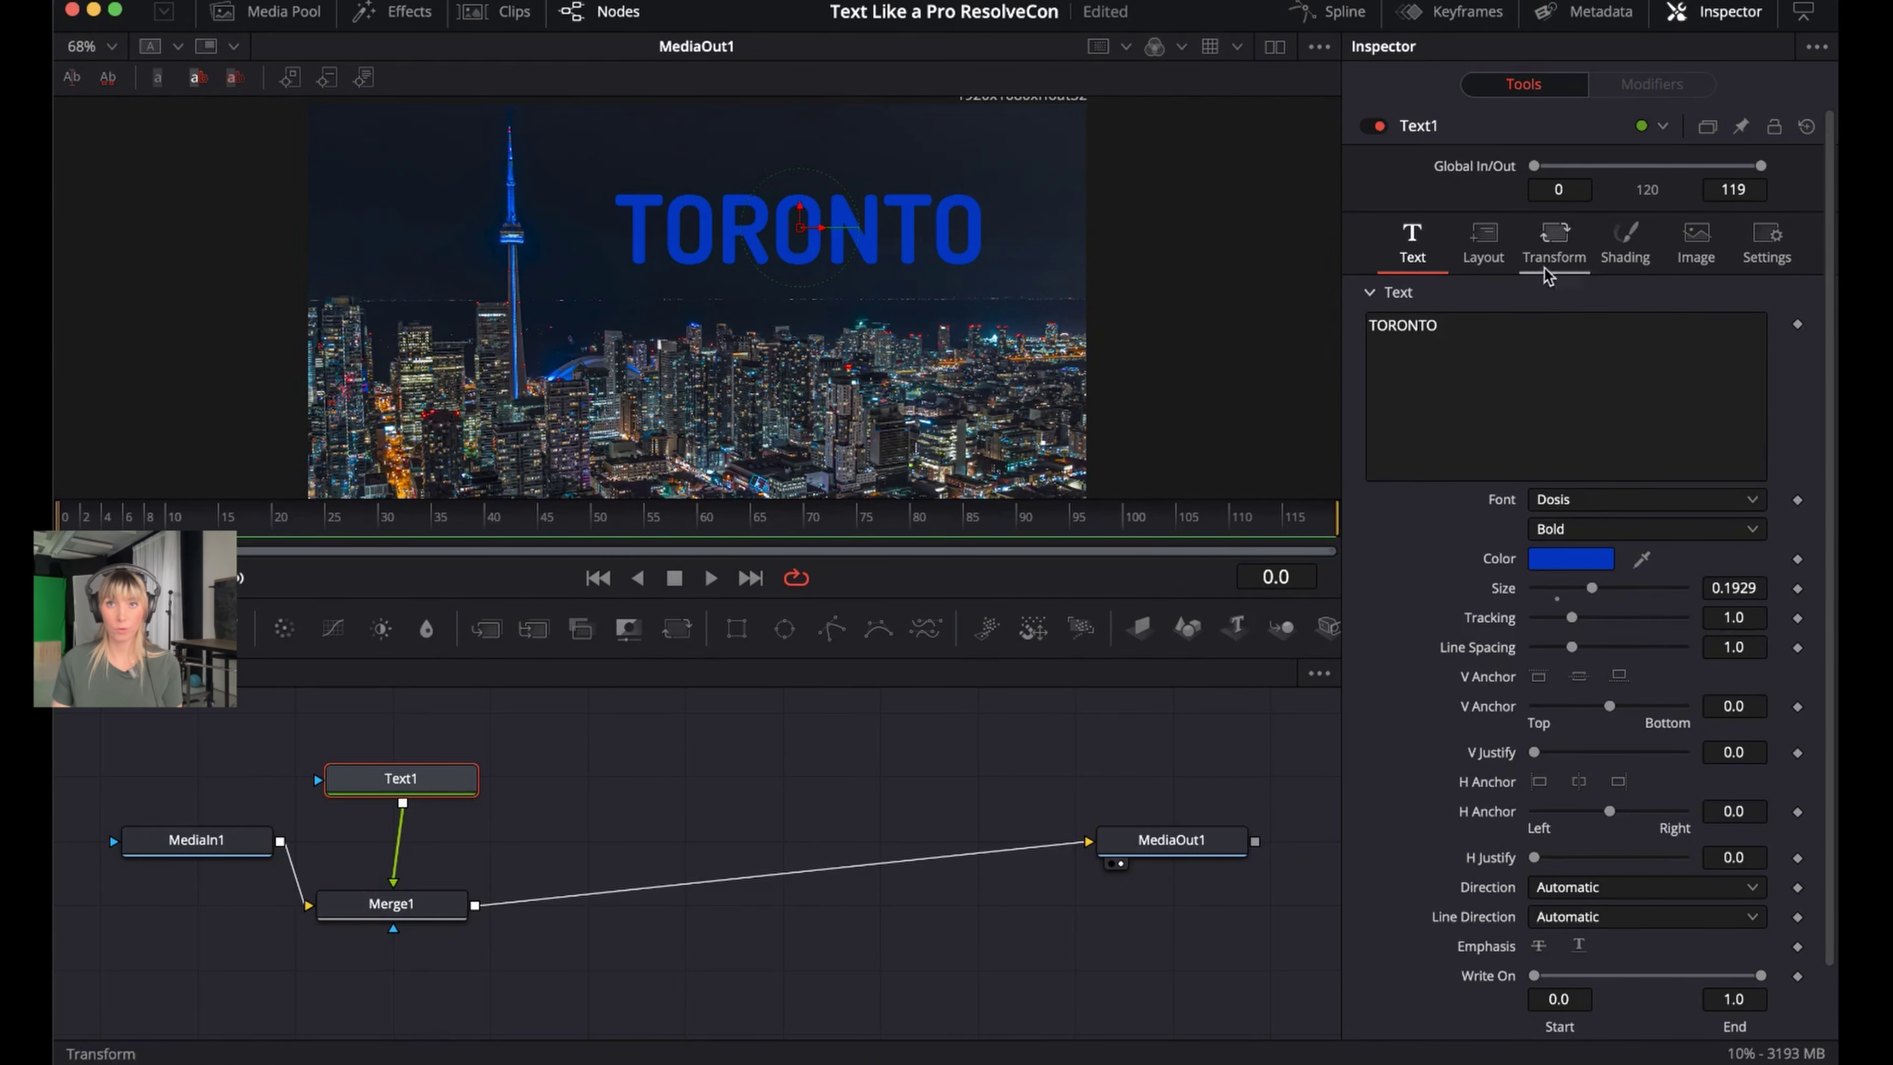
In the text's shading, rename element 1 to "1" and element 2 (Red Outline) to "2", and enable element 2
{"action": "left_click", "coordinate": [1611, 253]}
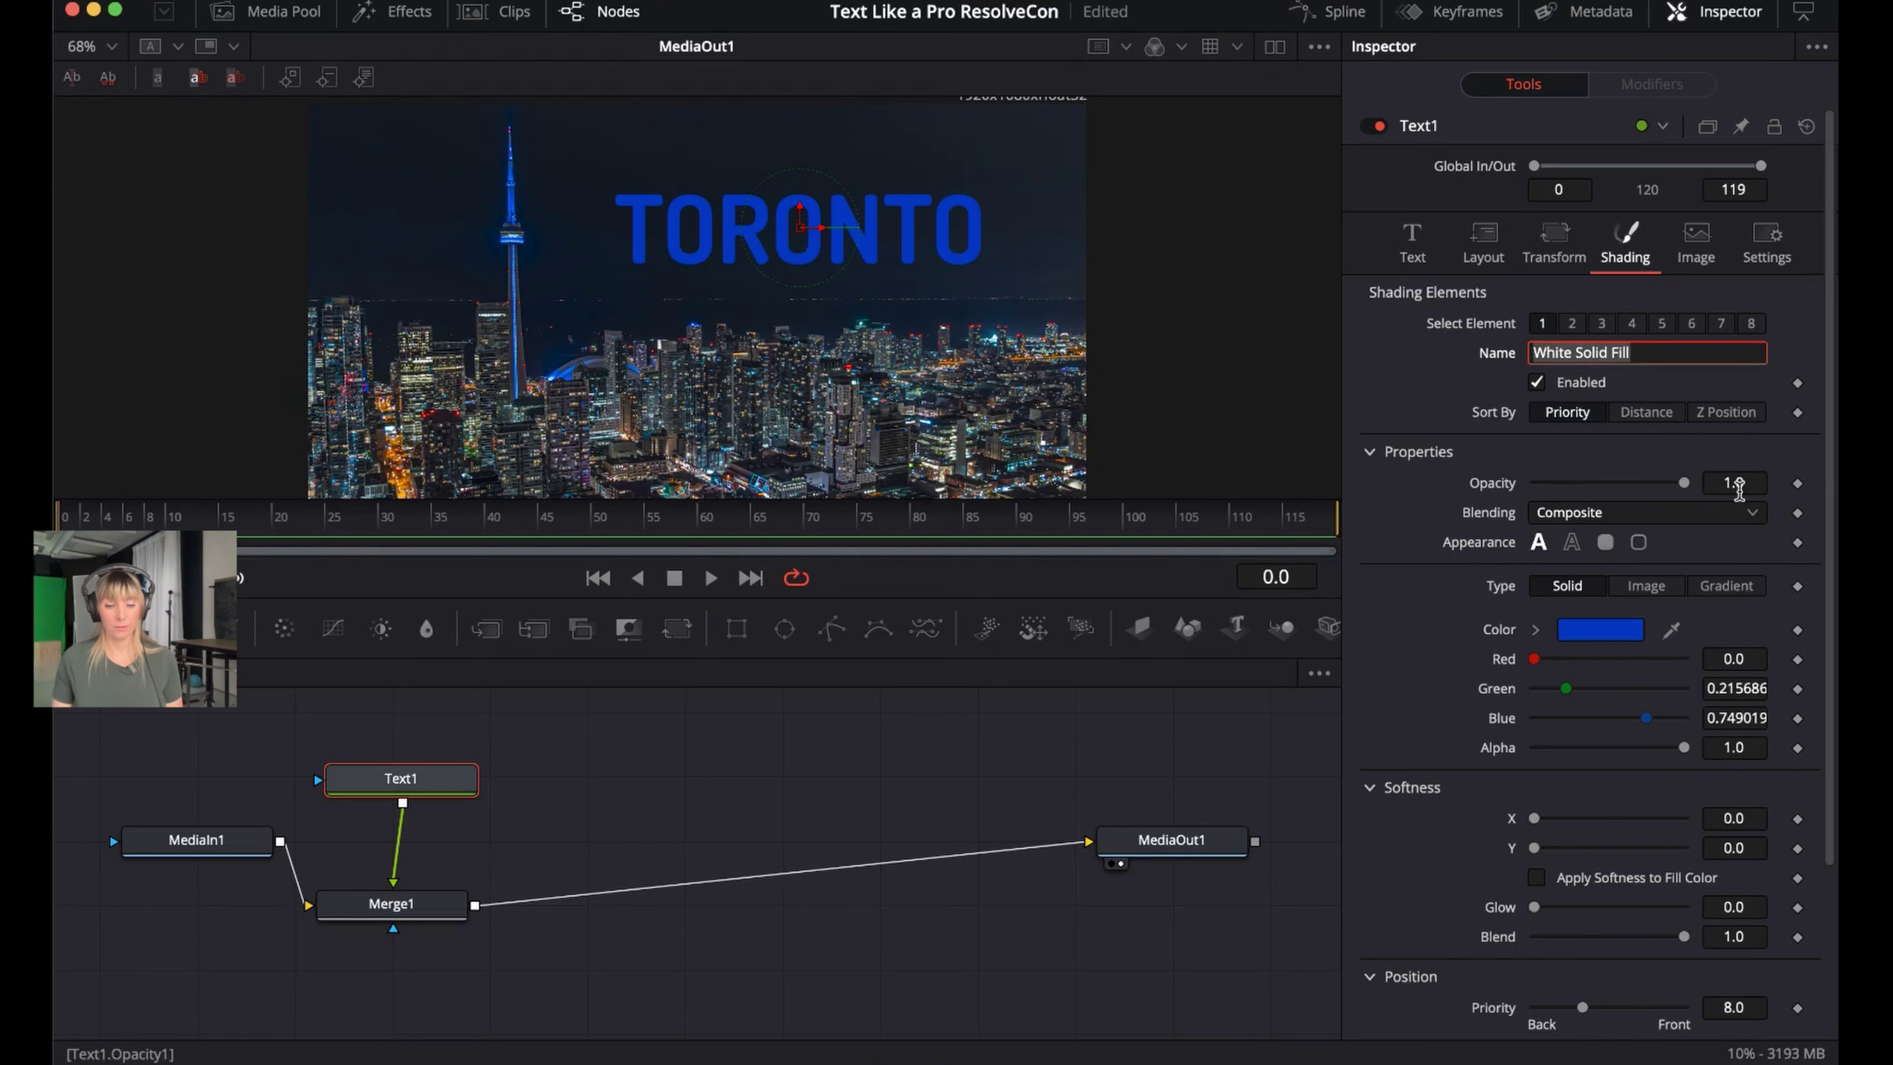
{"action": "type", "text": "1"}
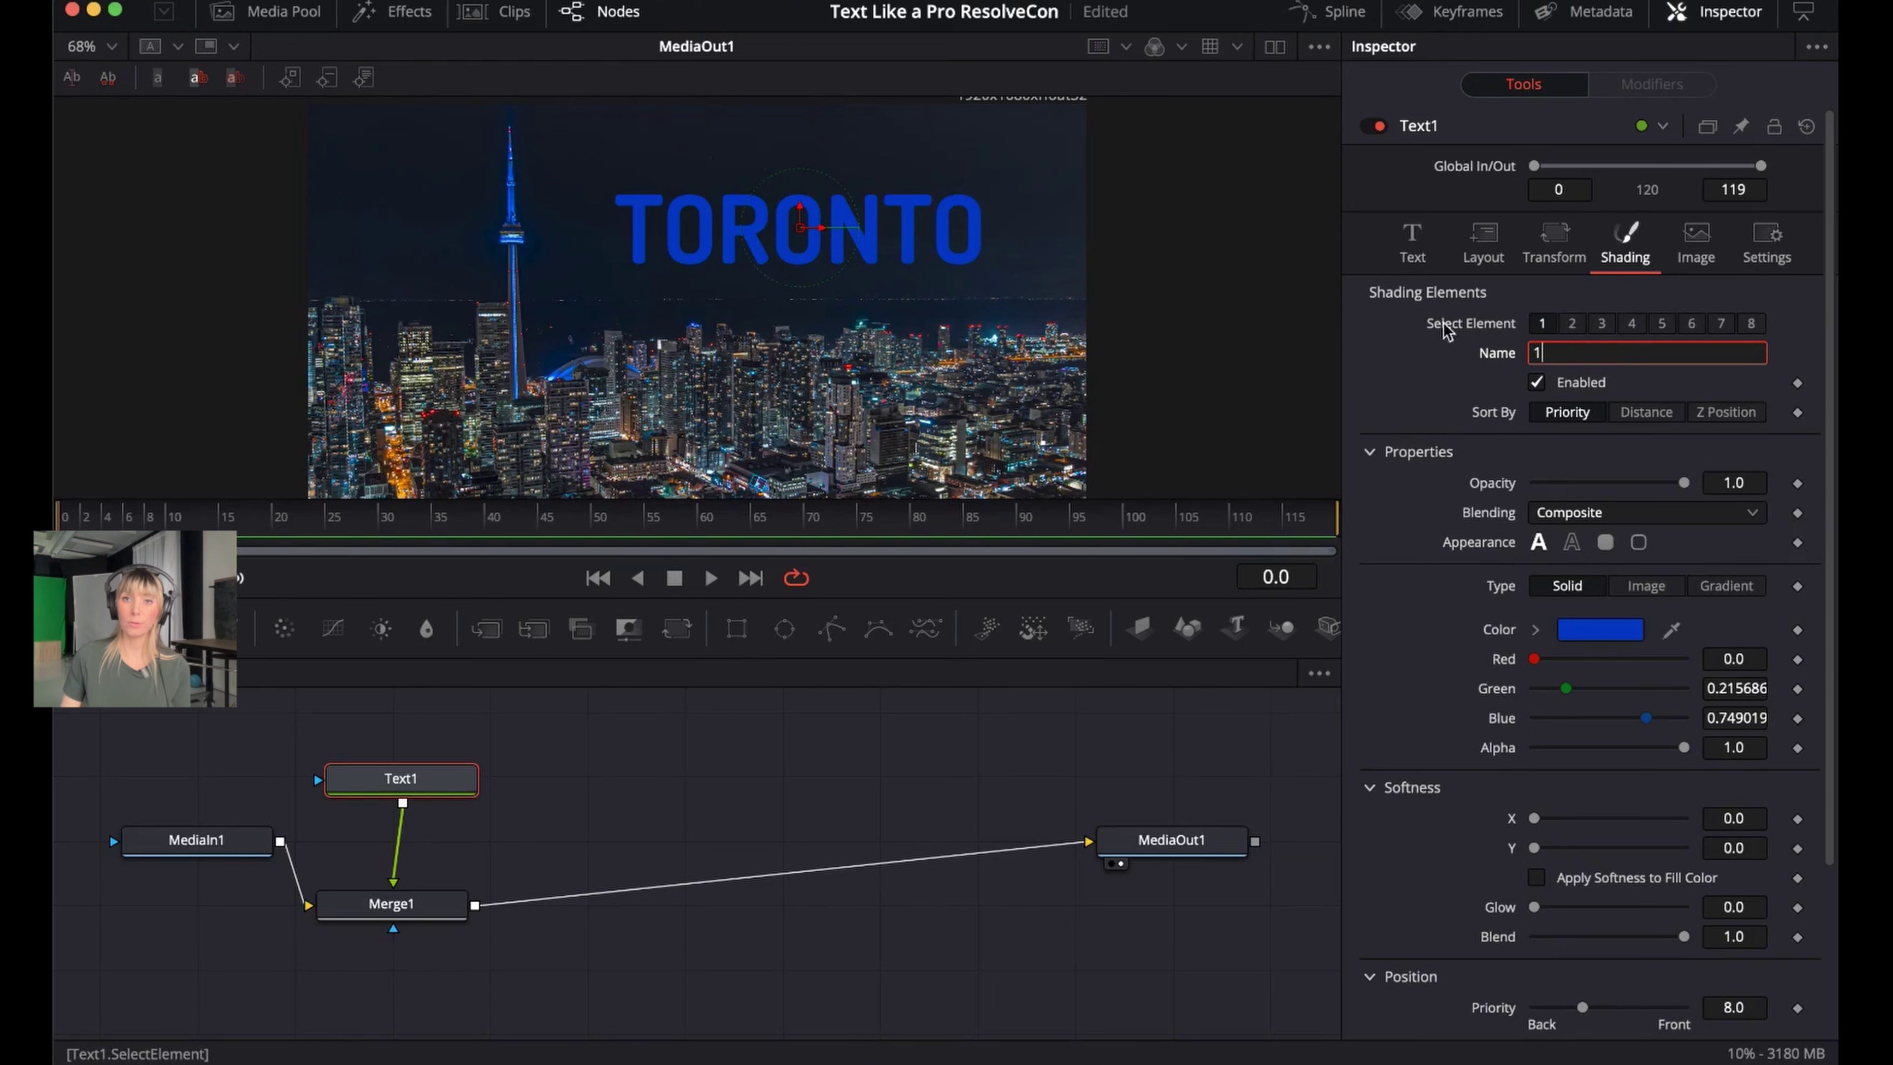
{"action": "left_click", "coordinate": [1572, 325]}
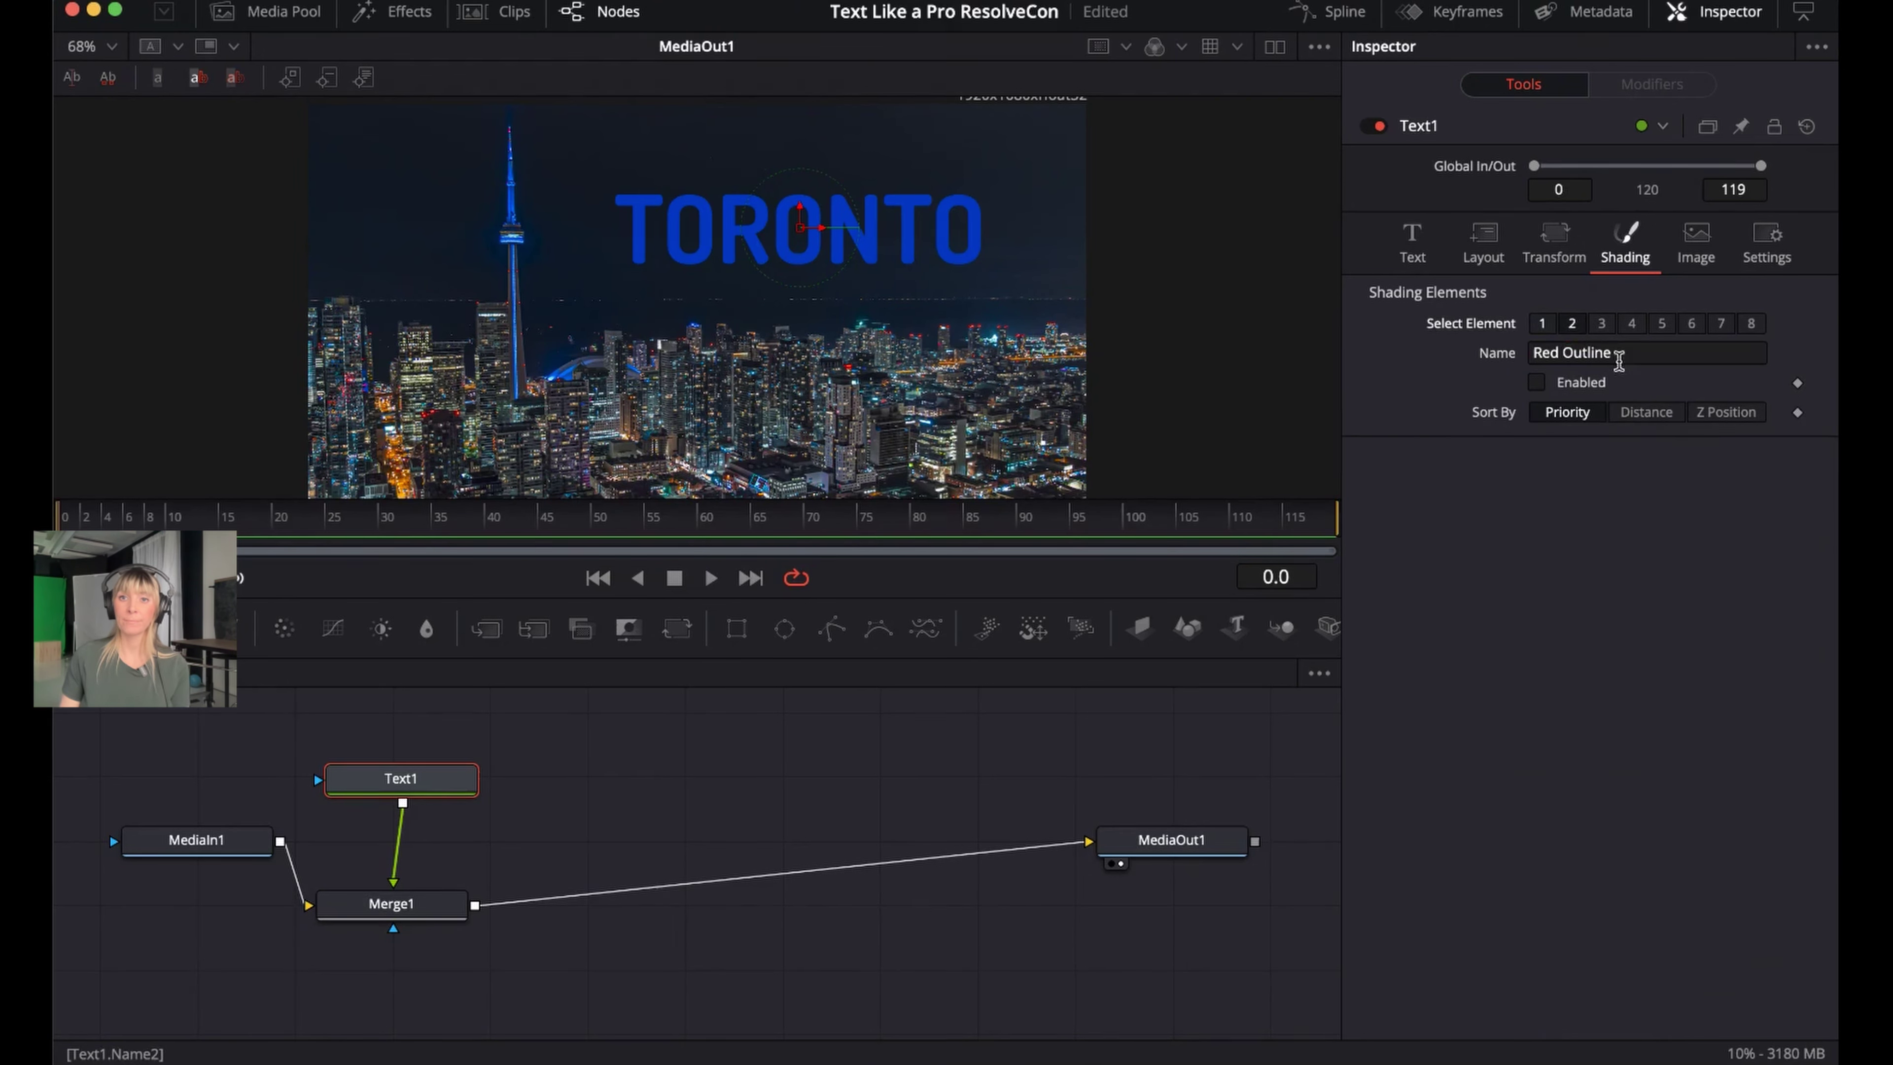
{"action": "left_click_drag", "start_coordinate": [1621, 352], "coordinate": [1496, 349]}
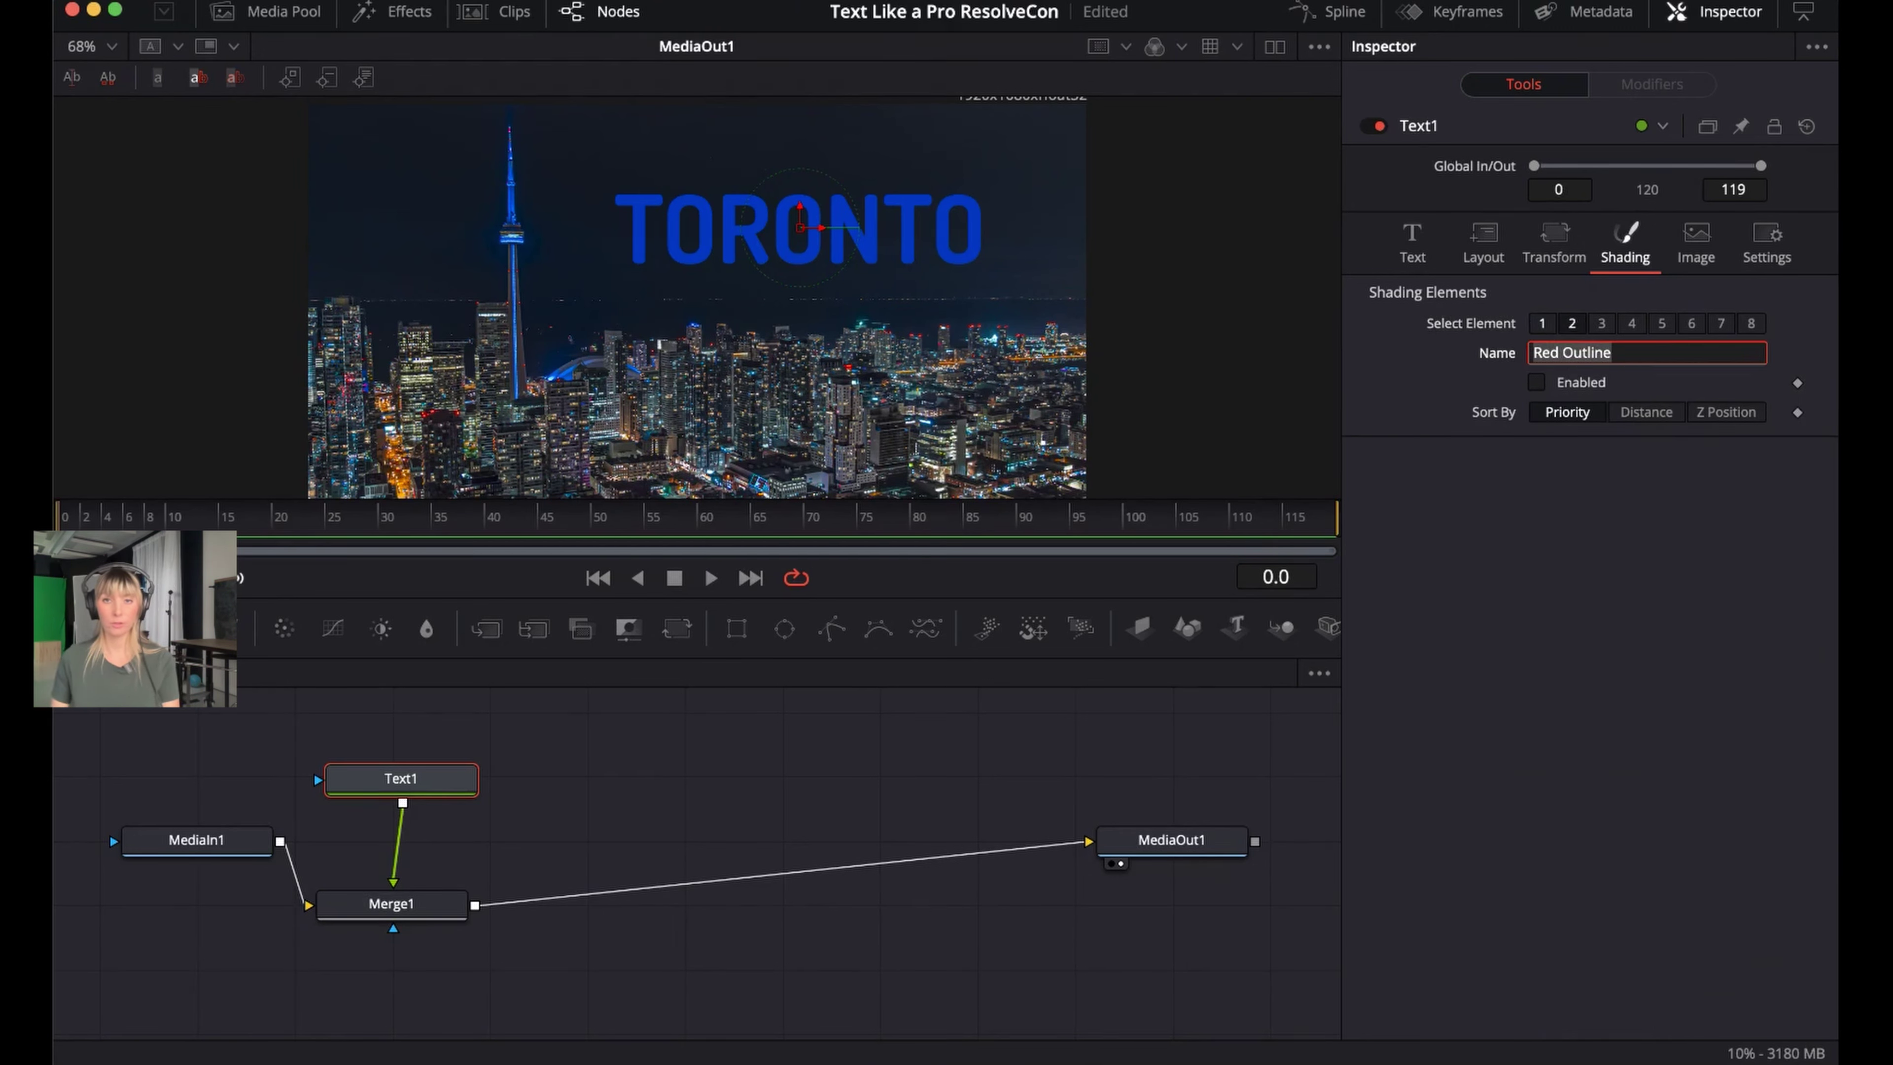
{"action": "type", "text": "2"}
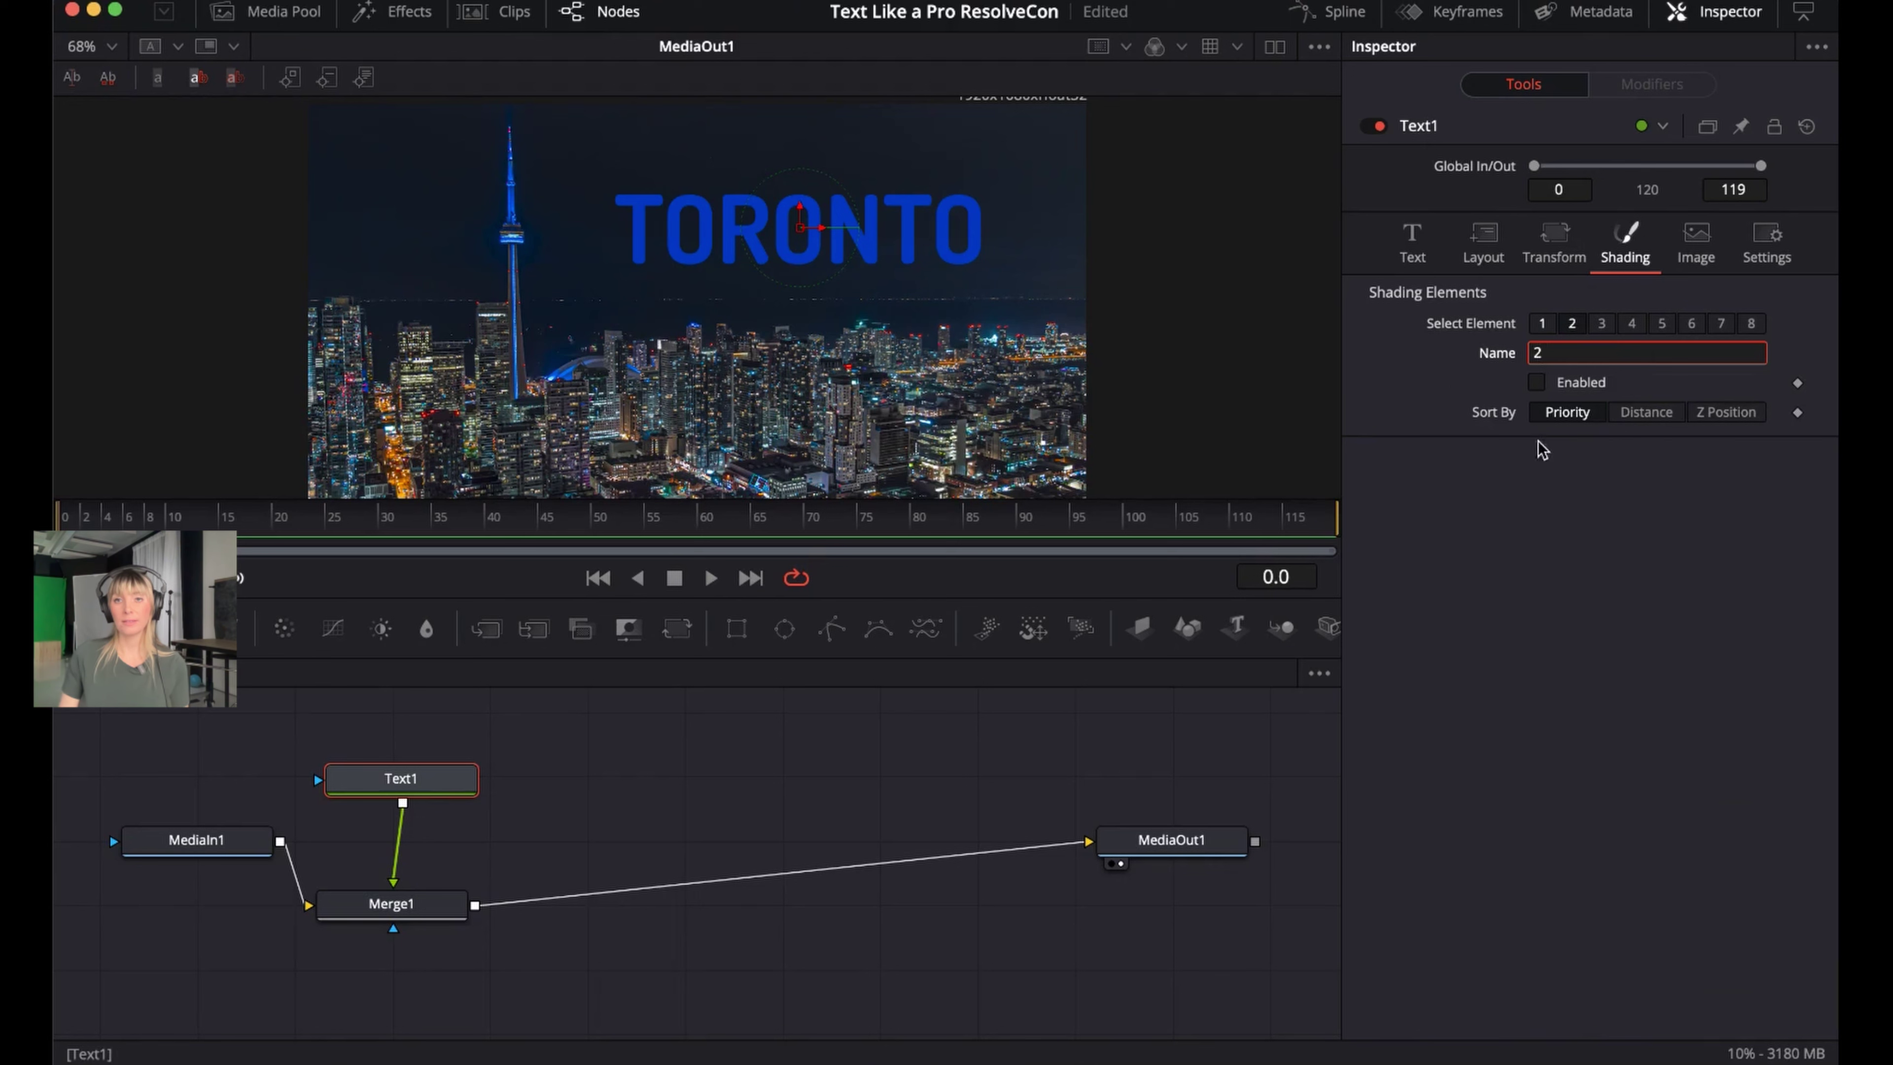
{"action": "left_click", "coordinate": [1537, 383]}
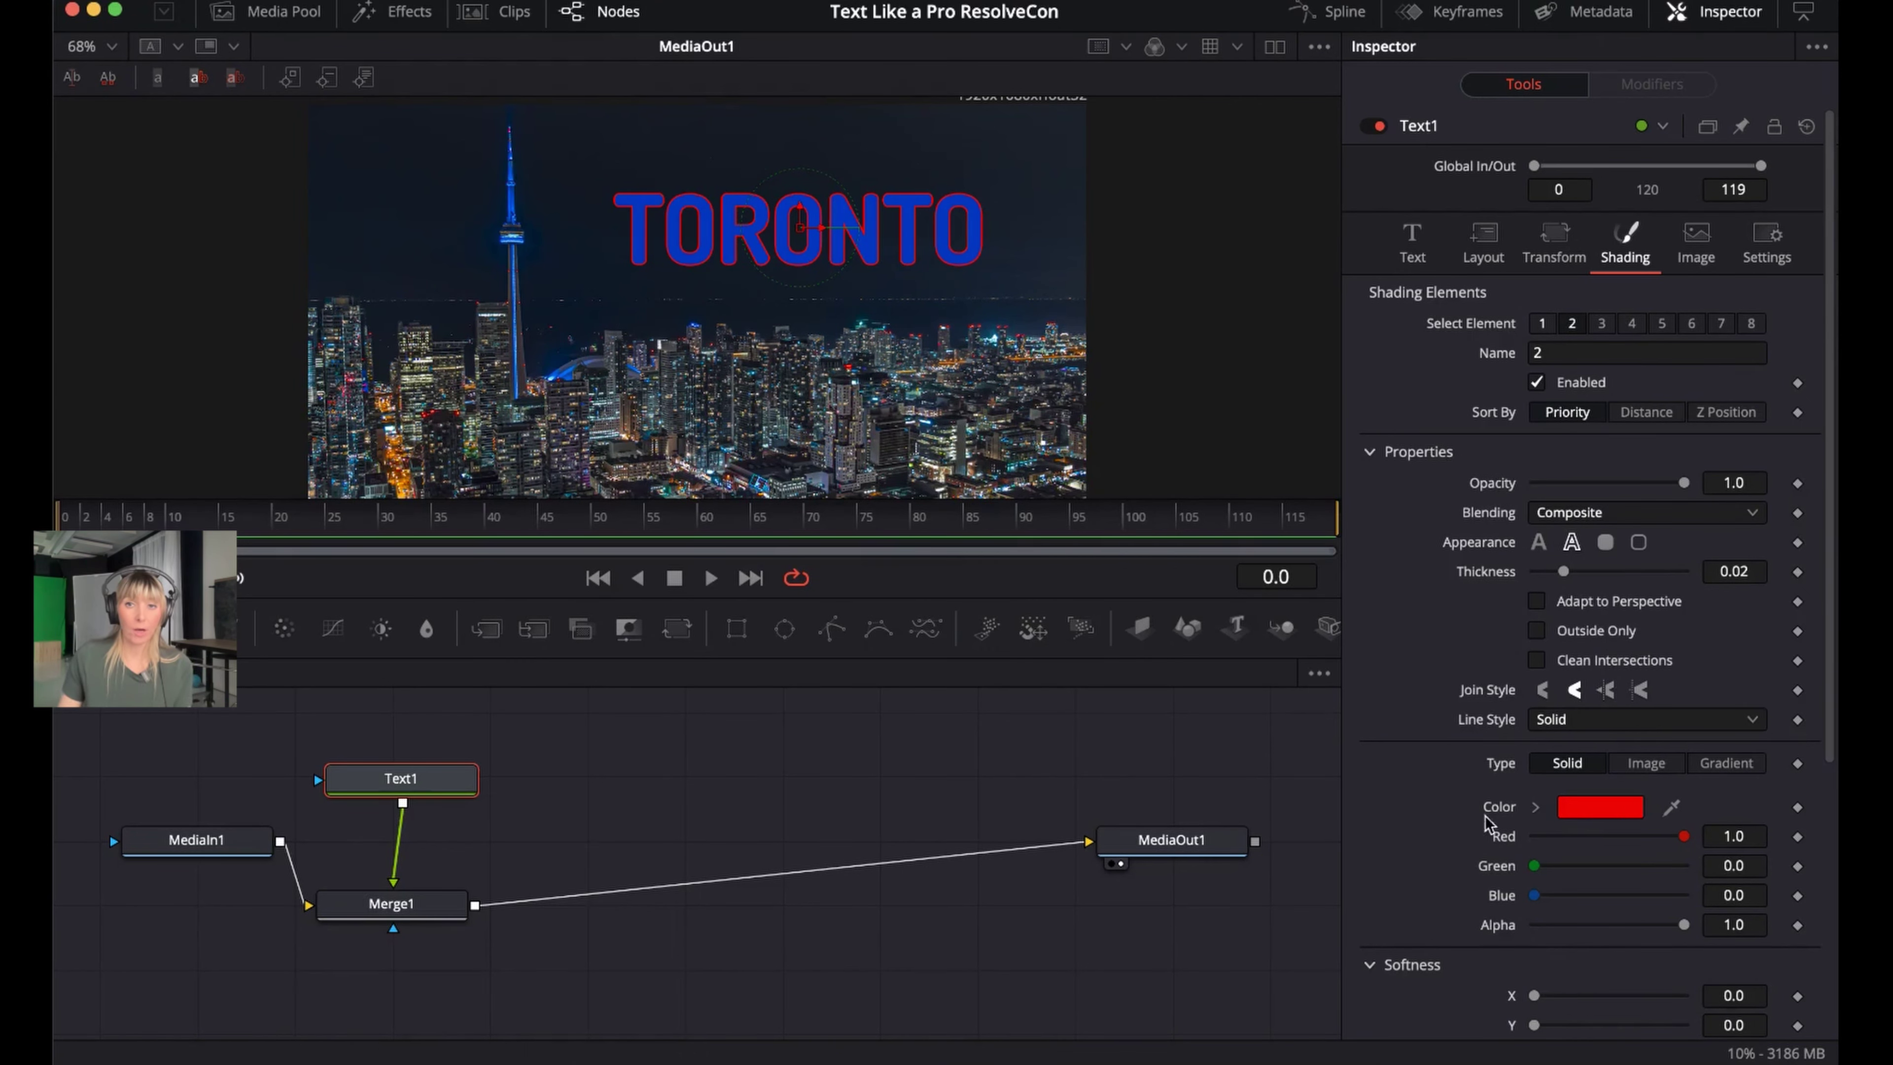
Recolor the outline of shading element 2 with a brighter blue sampled from the upper CN Tower
{"action": "left_click", "coordinate": [1585, 813]}
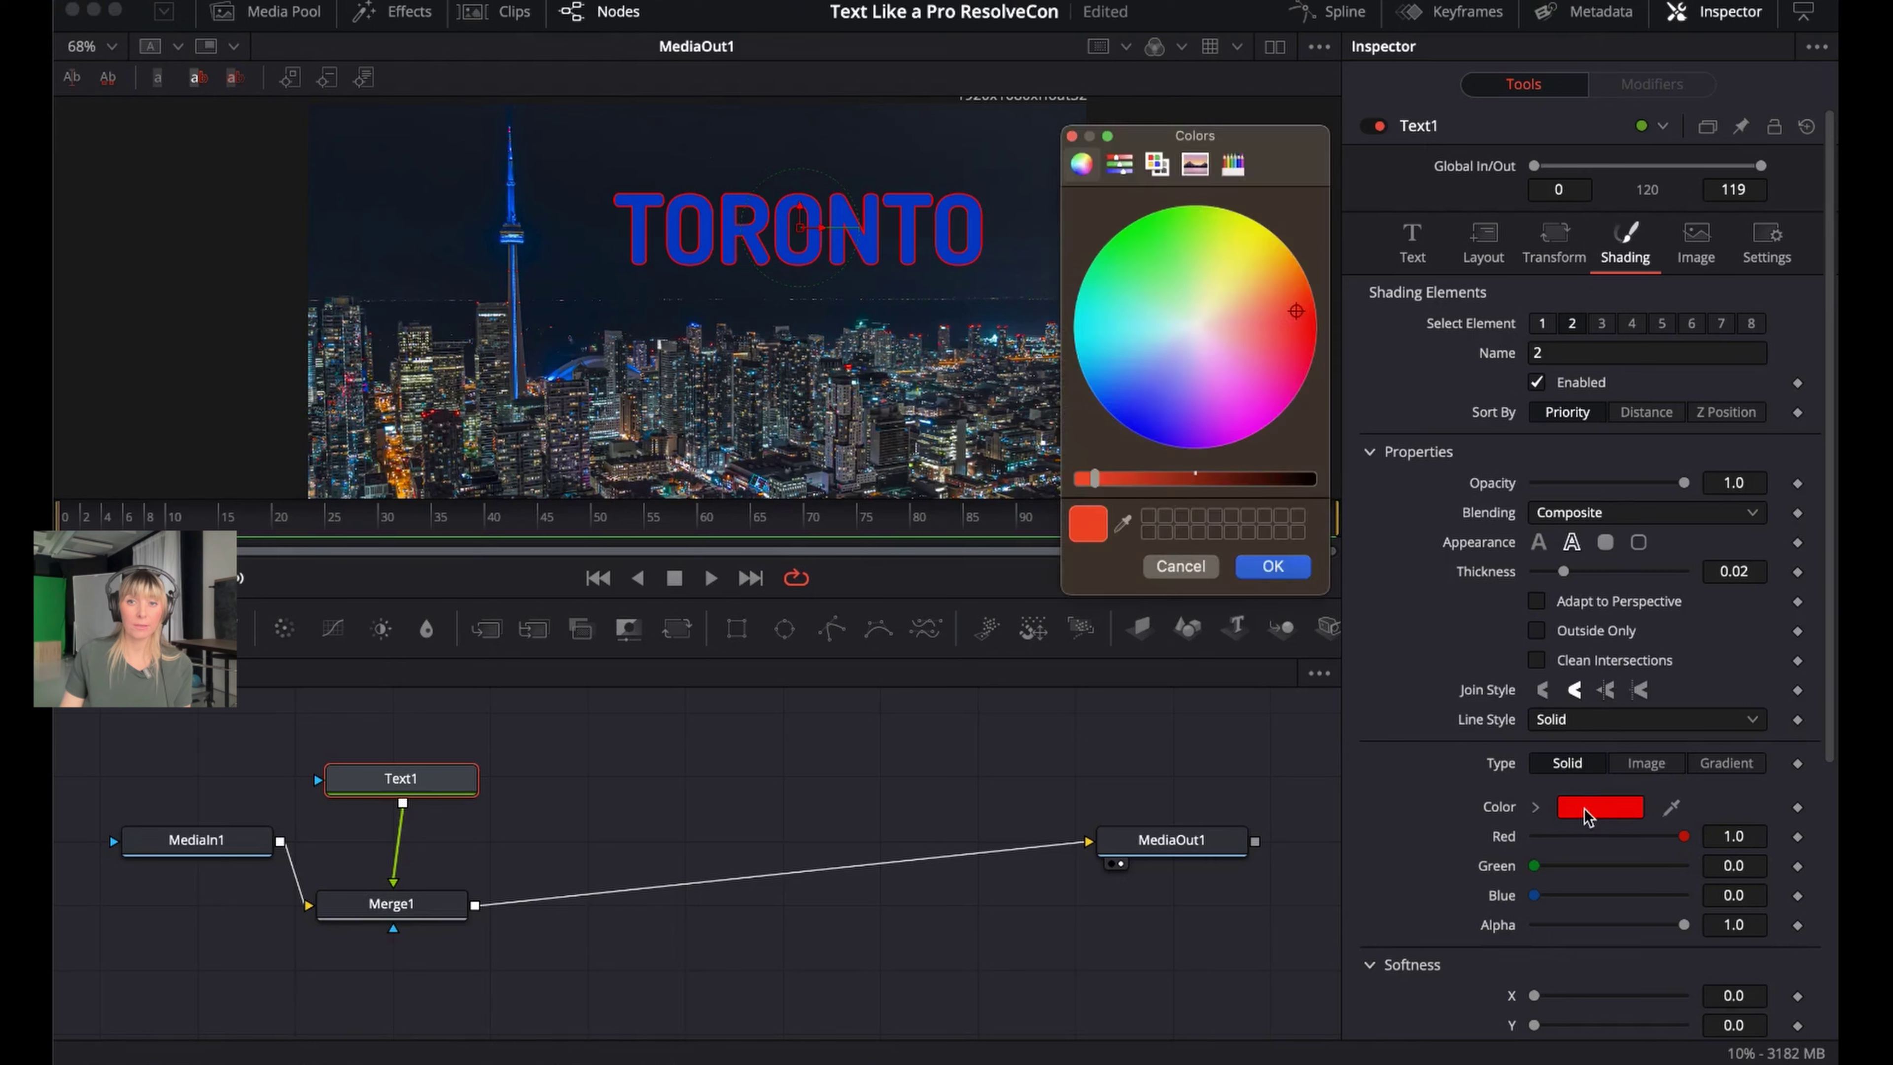
{"action": "left_click", "coordinate": [1125, 526]}
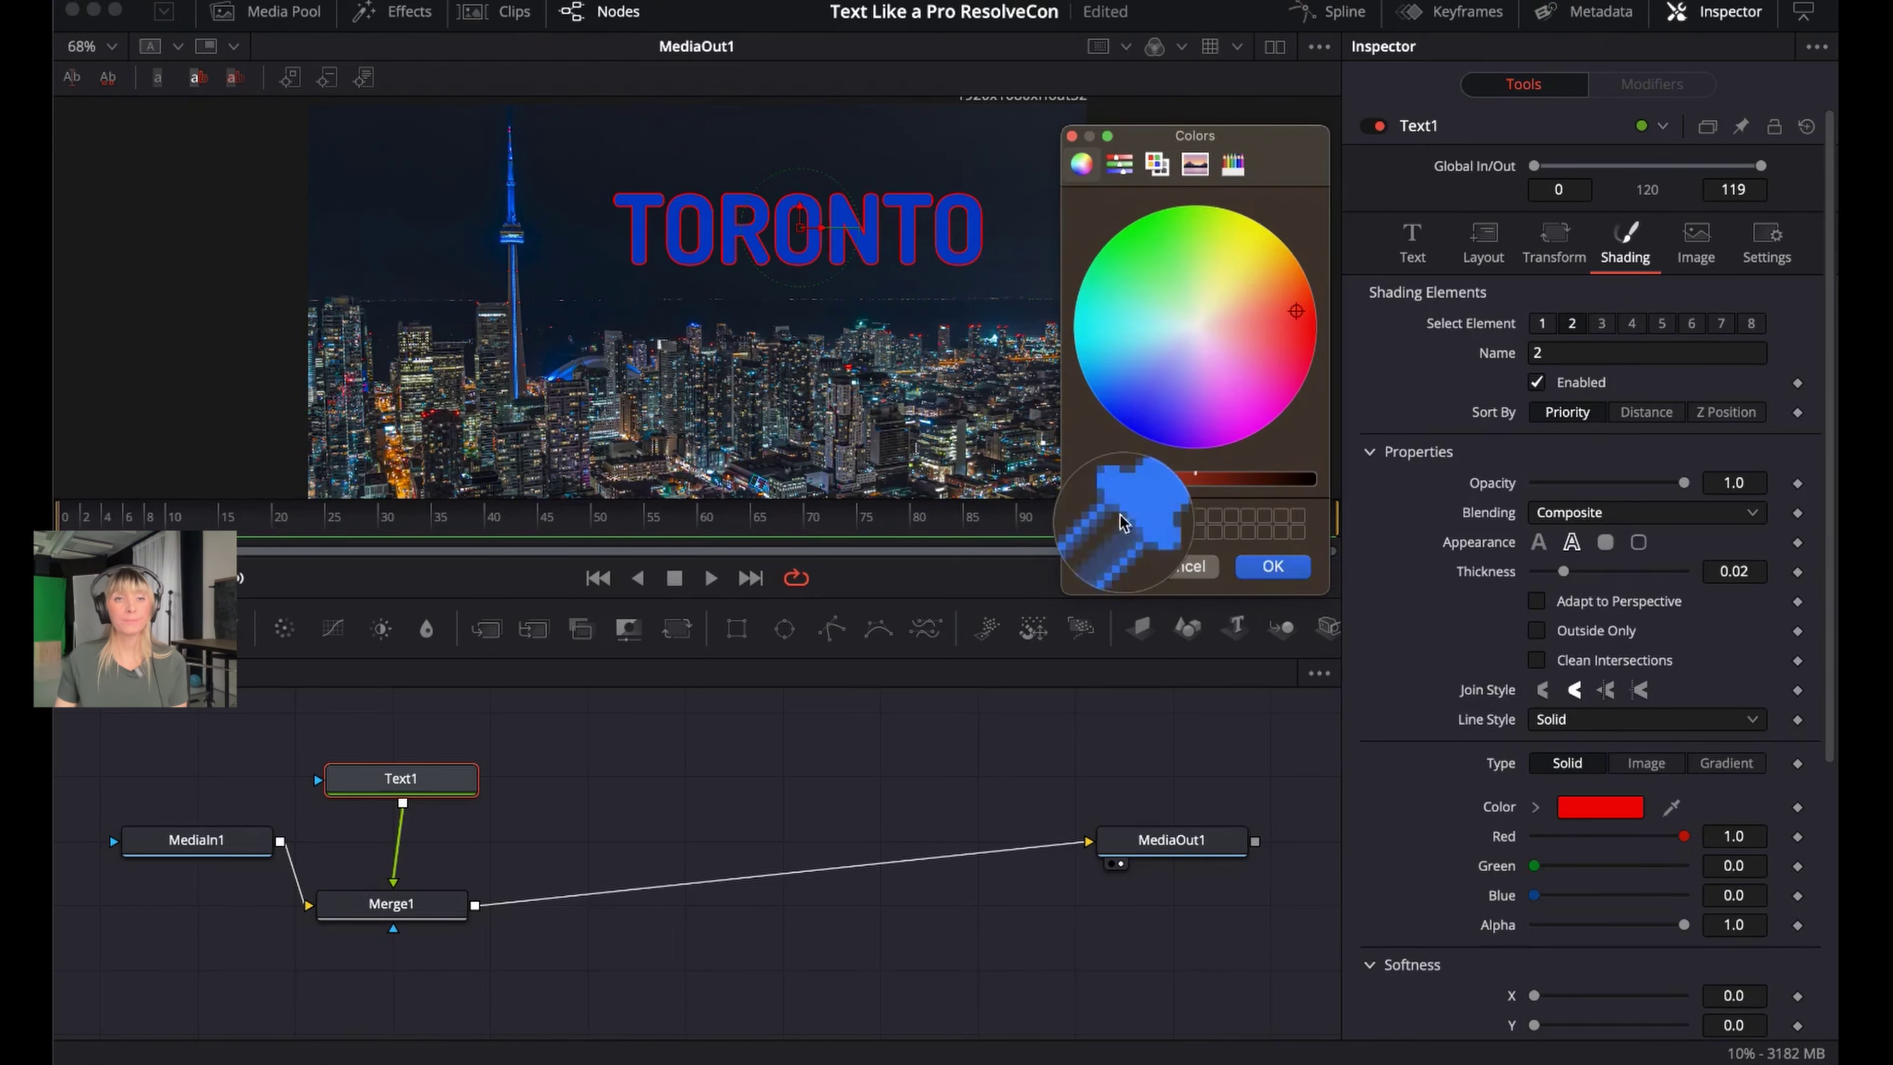
{"action": "left_click", "coordinate": [510, 176]}
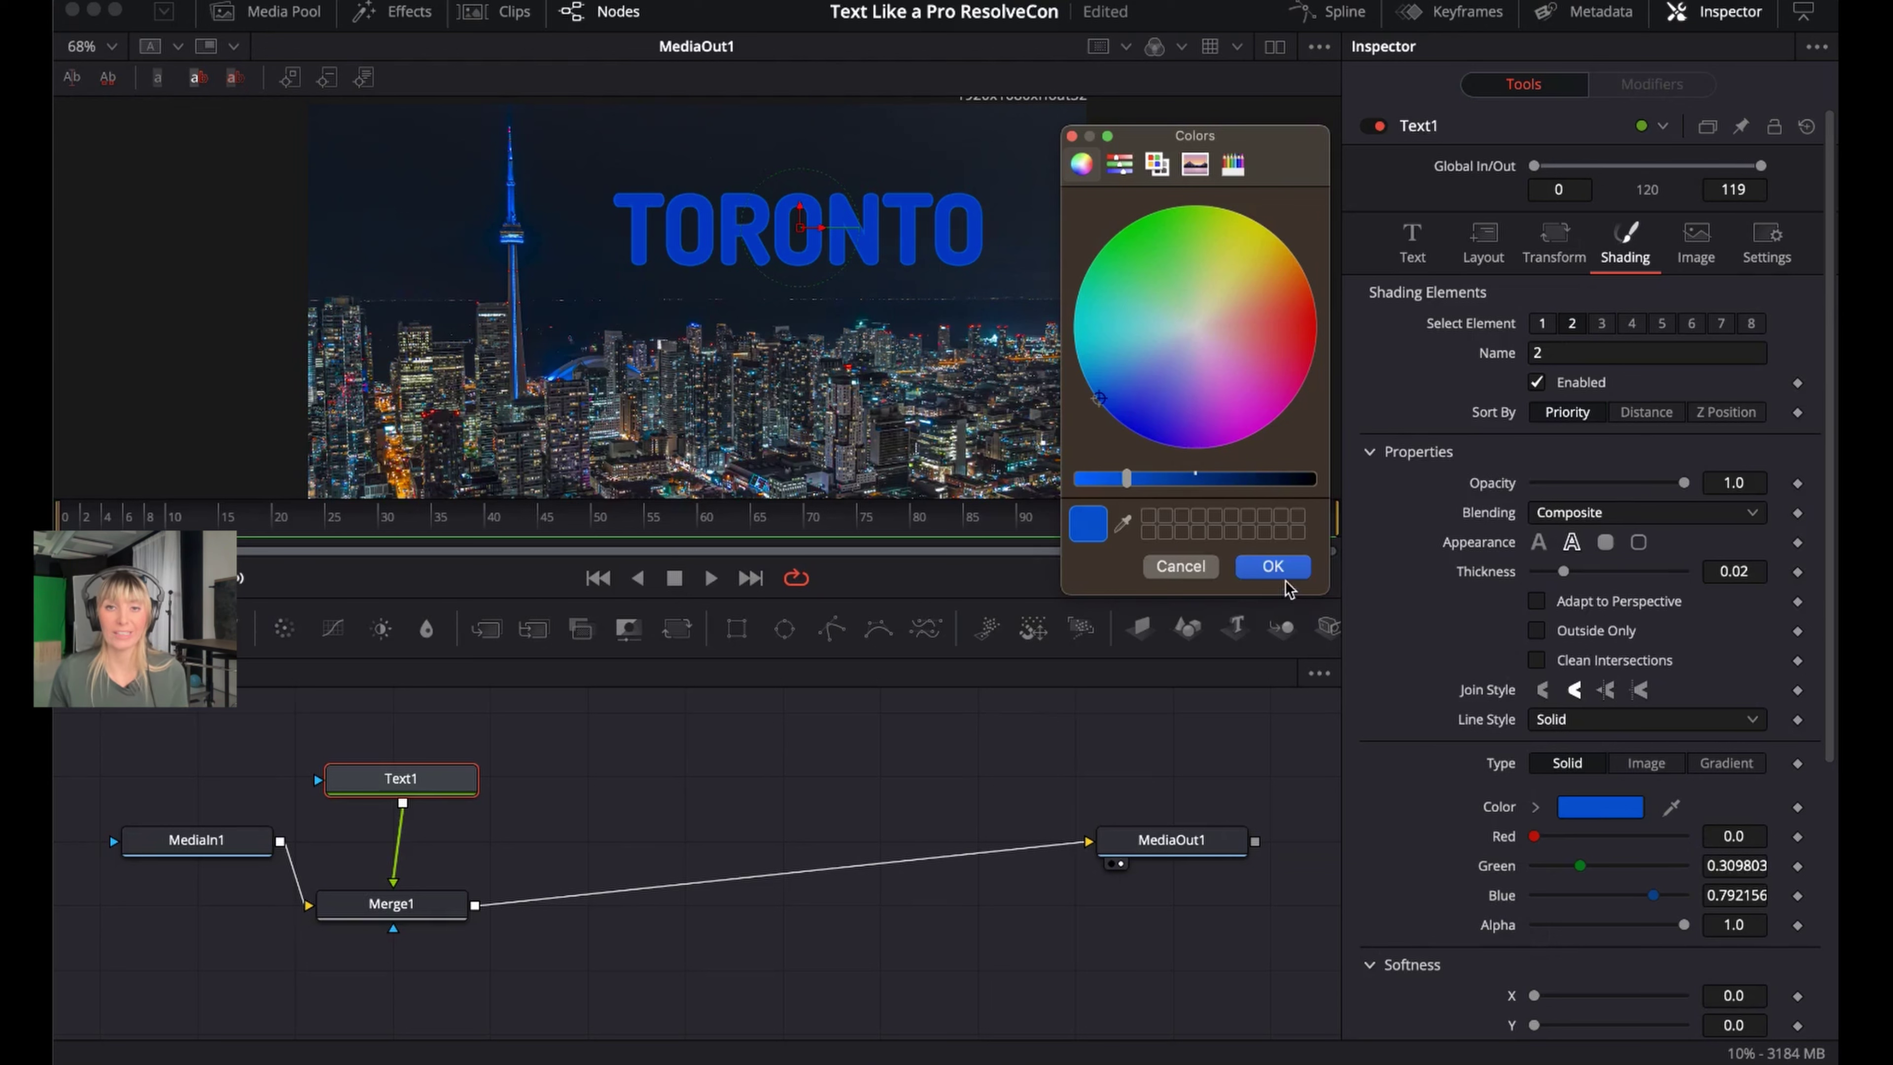
{"action": "left_click", "coordinate": [1270, 565]}
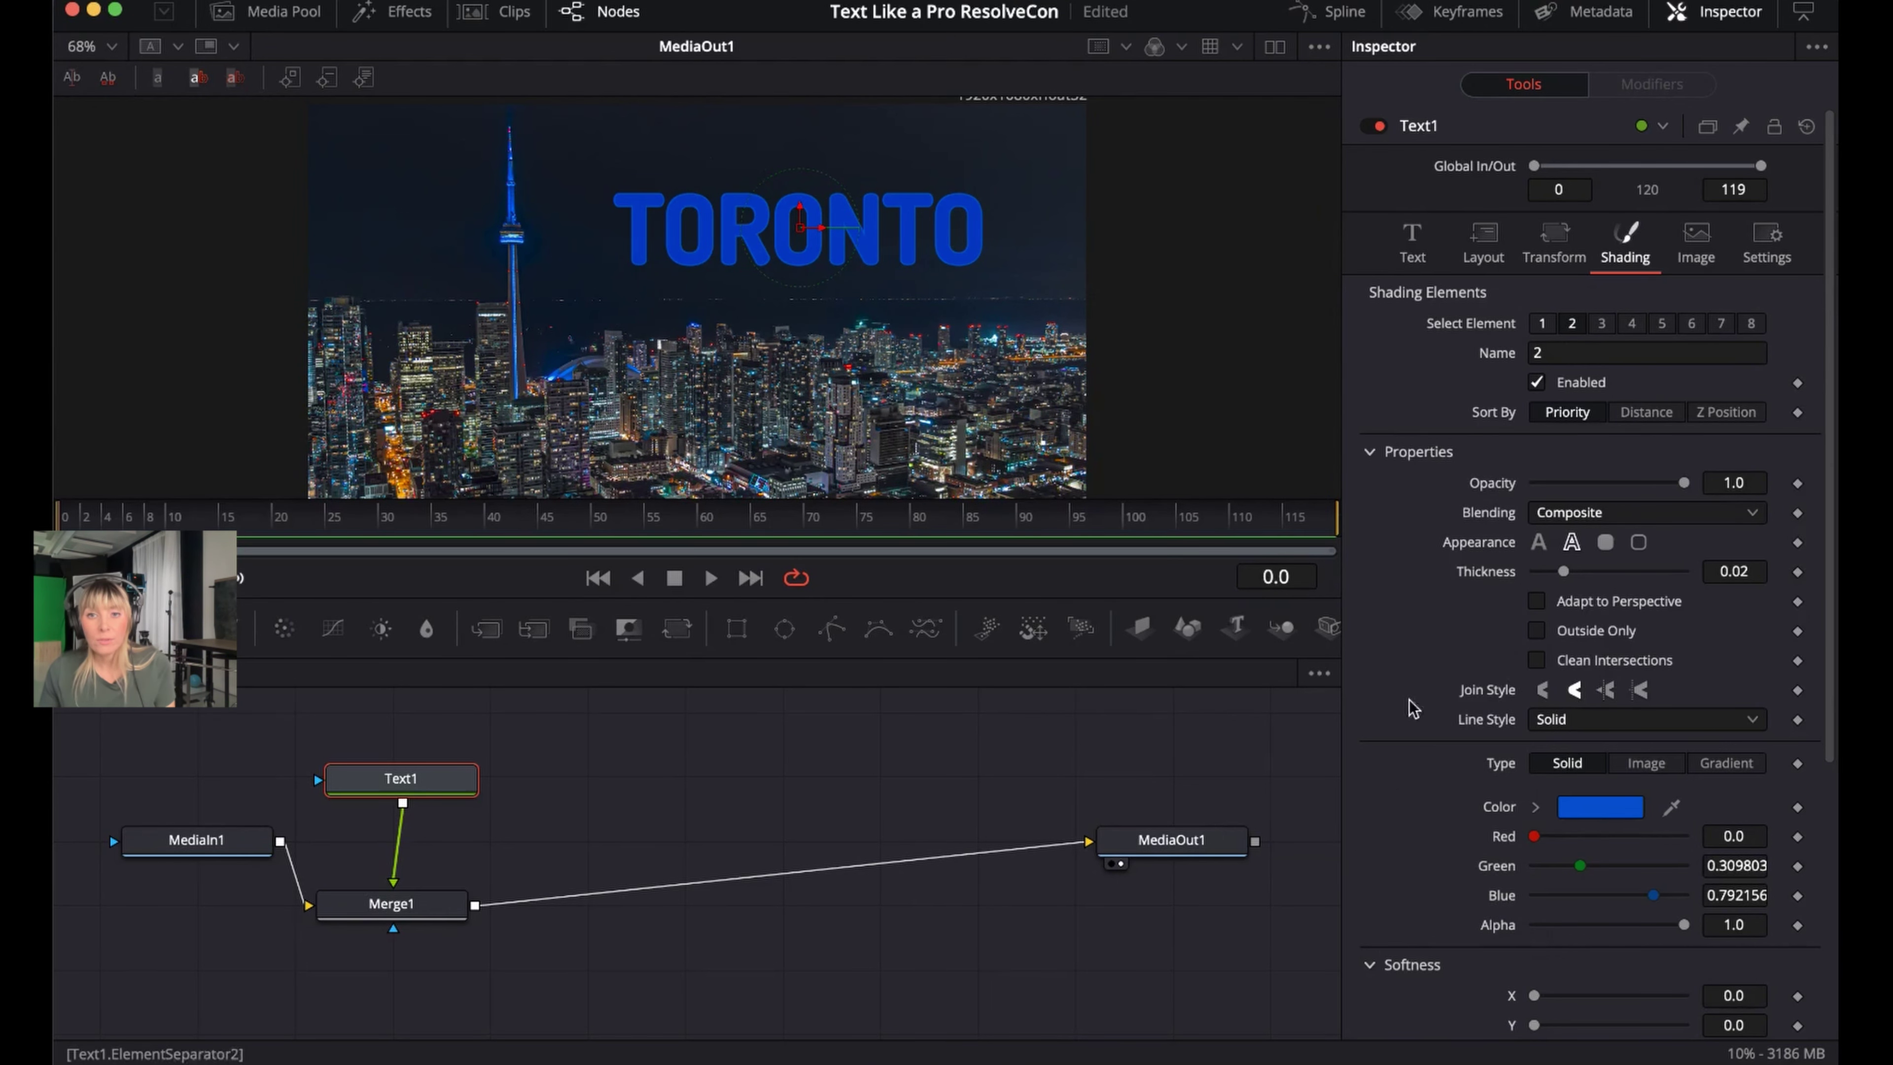
Soften the outline of shading element 2 with softness X about 12 and Y about 13.2
{"action": "scroll", "coordinate": [1426, 917], "scroll_direction": "down", "scroll_amount": 1}
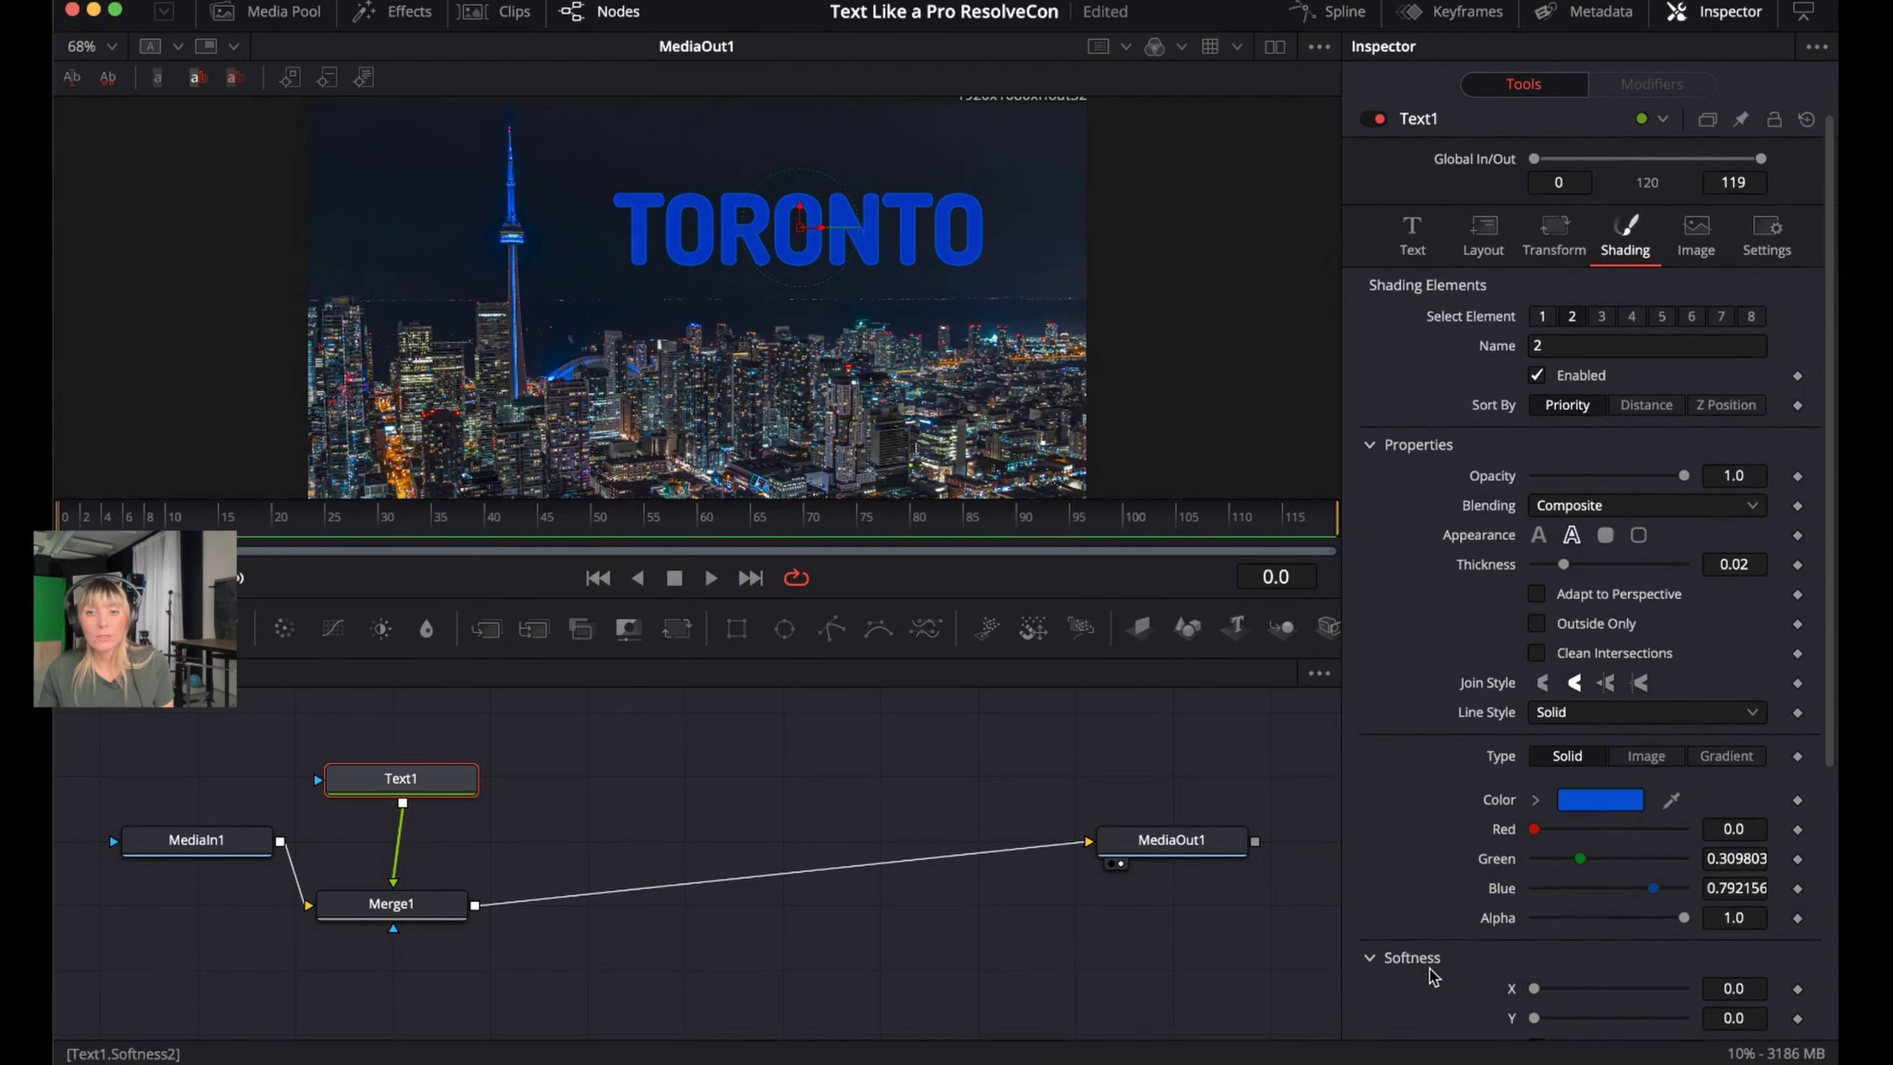
{"action": "scroll", "coordinate": [1430, 977], "scroll_direction": "down", "scroll_amount": 5}
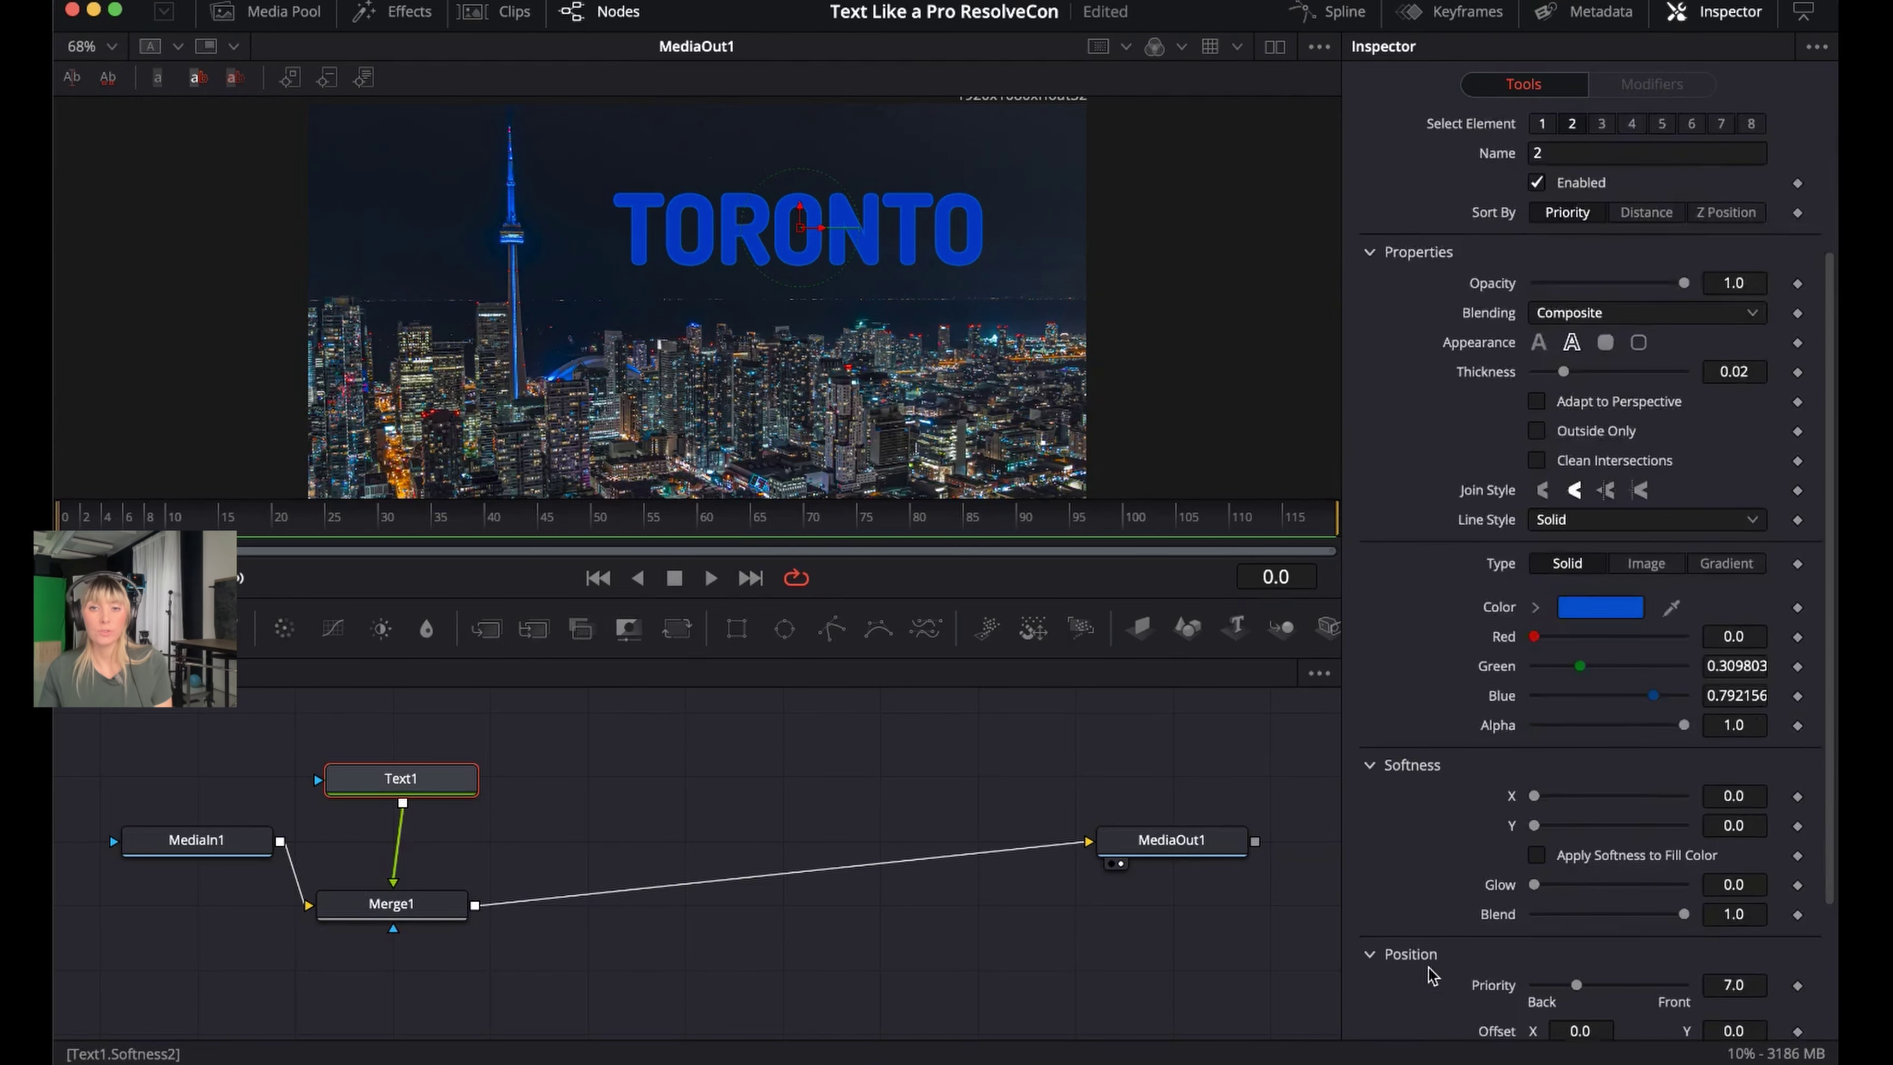
{"action": "scroll", "coordinate": [1431, 973], "scroll_direction": "down", "scroll_amount": 3}
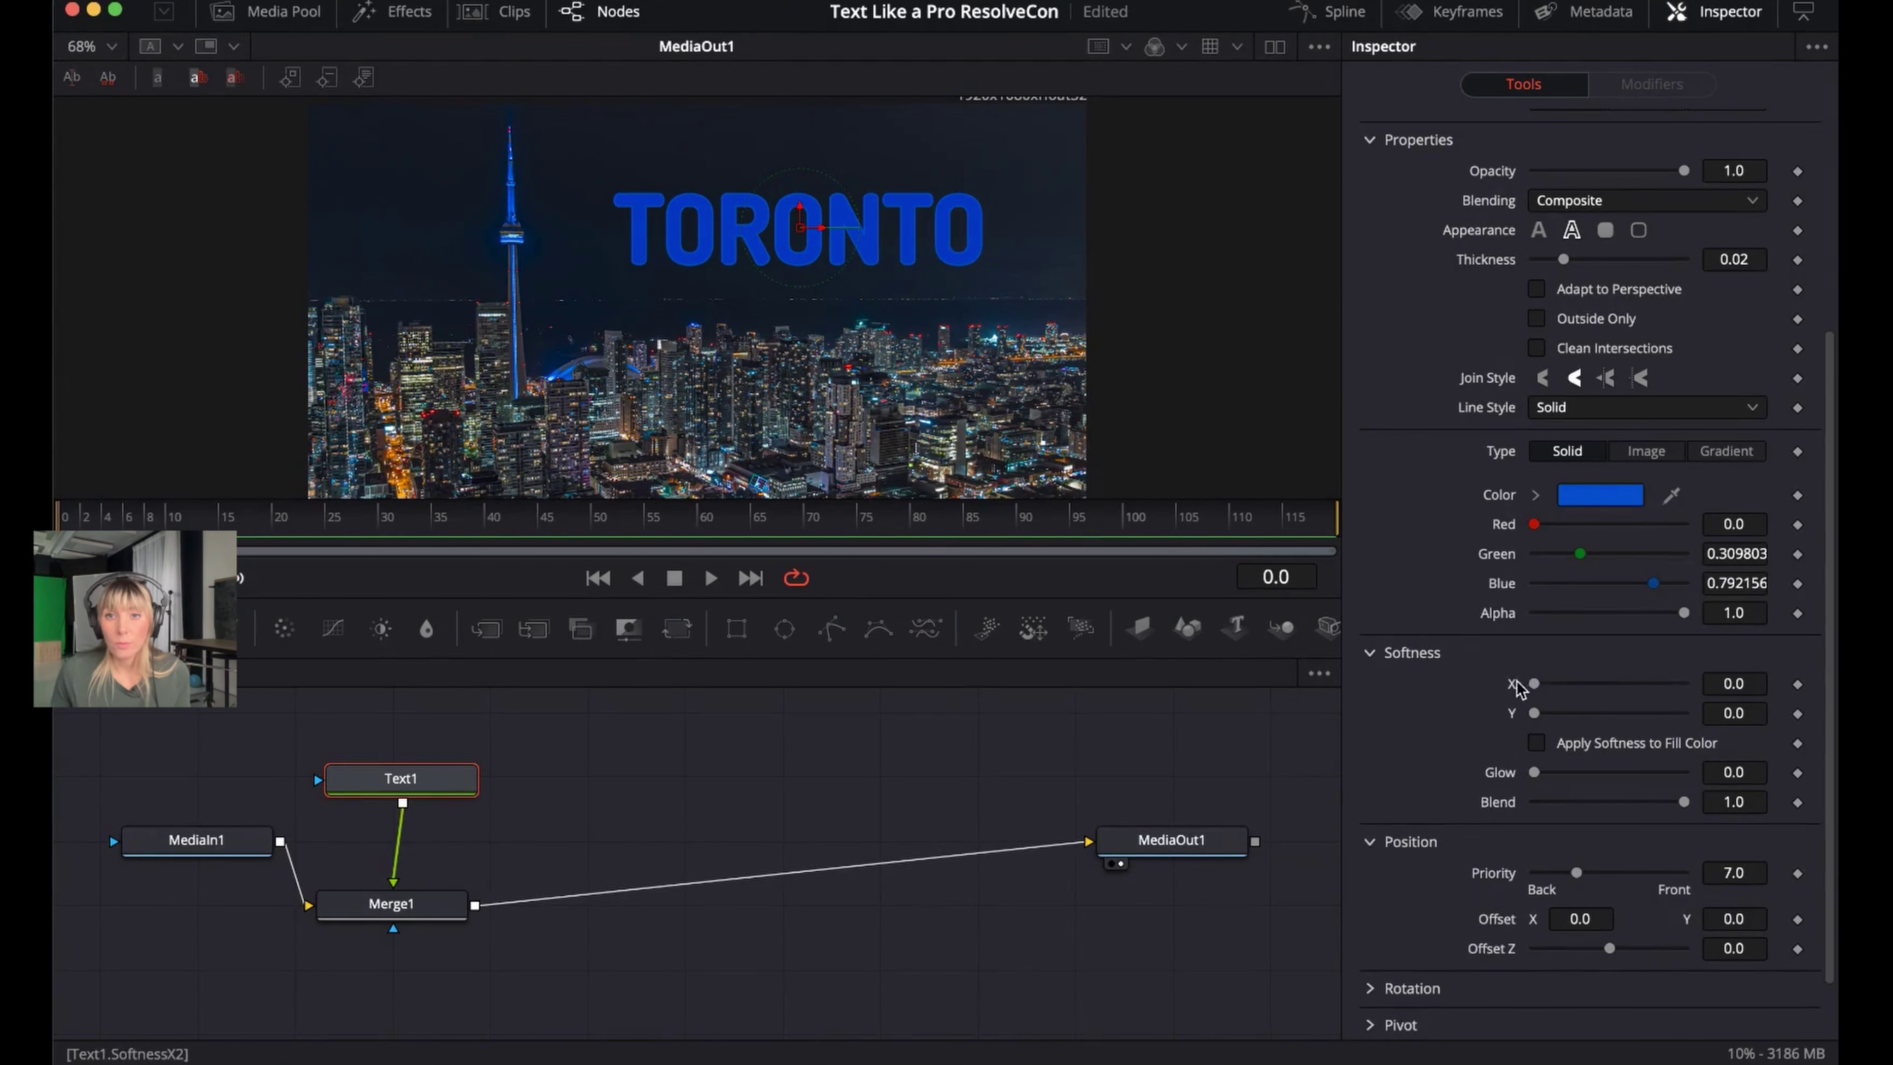
{"action": "left_click_drag", "start_coordinate": [1535, 685], "coordinate": [1625, 685]}
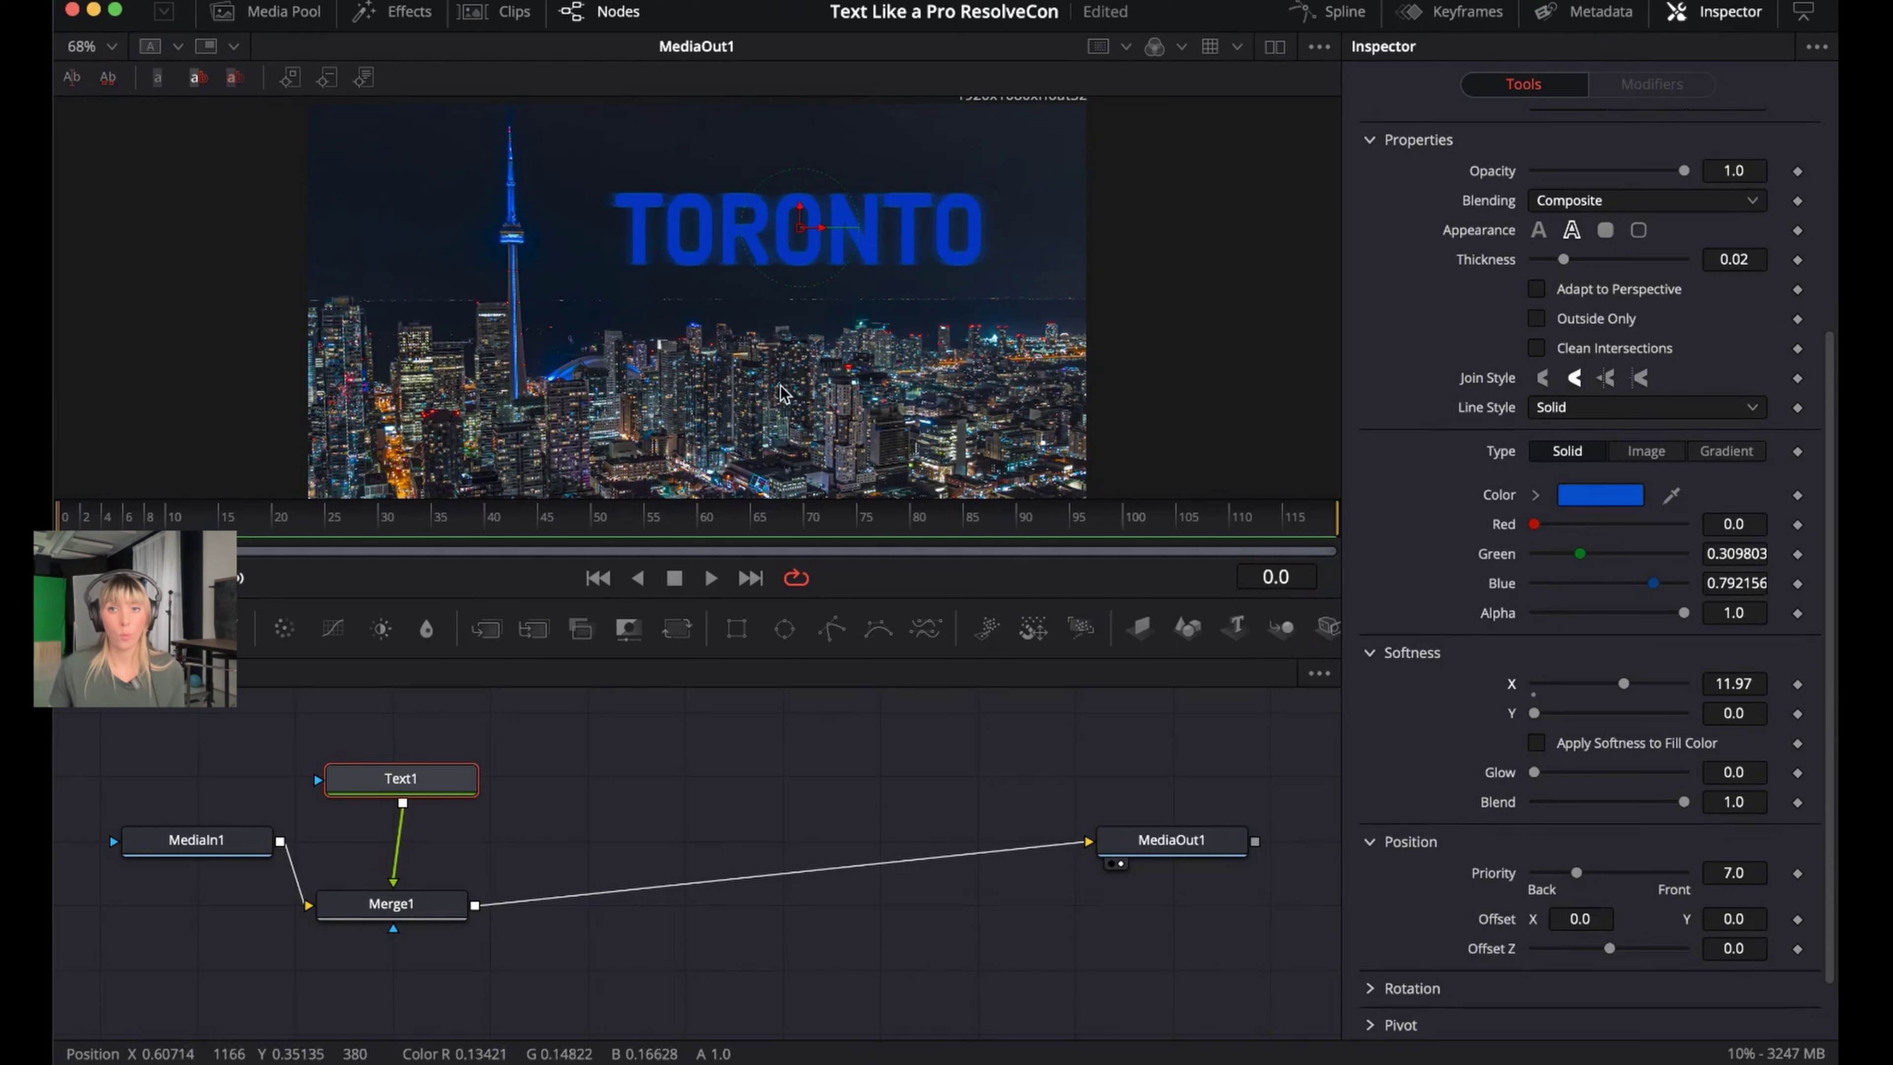
{"action": "left_click_drag", "start_coordinate": [1535, 713], "coordinate": [1640, 709]}
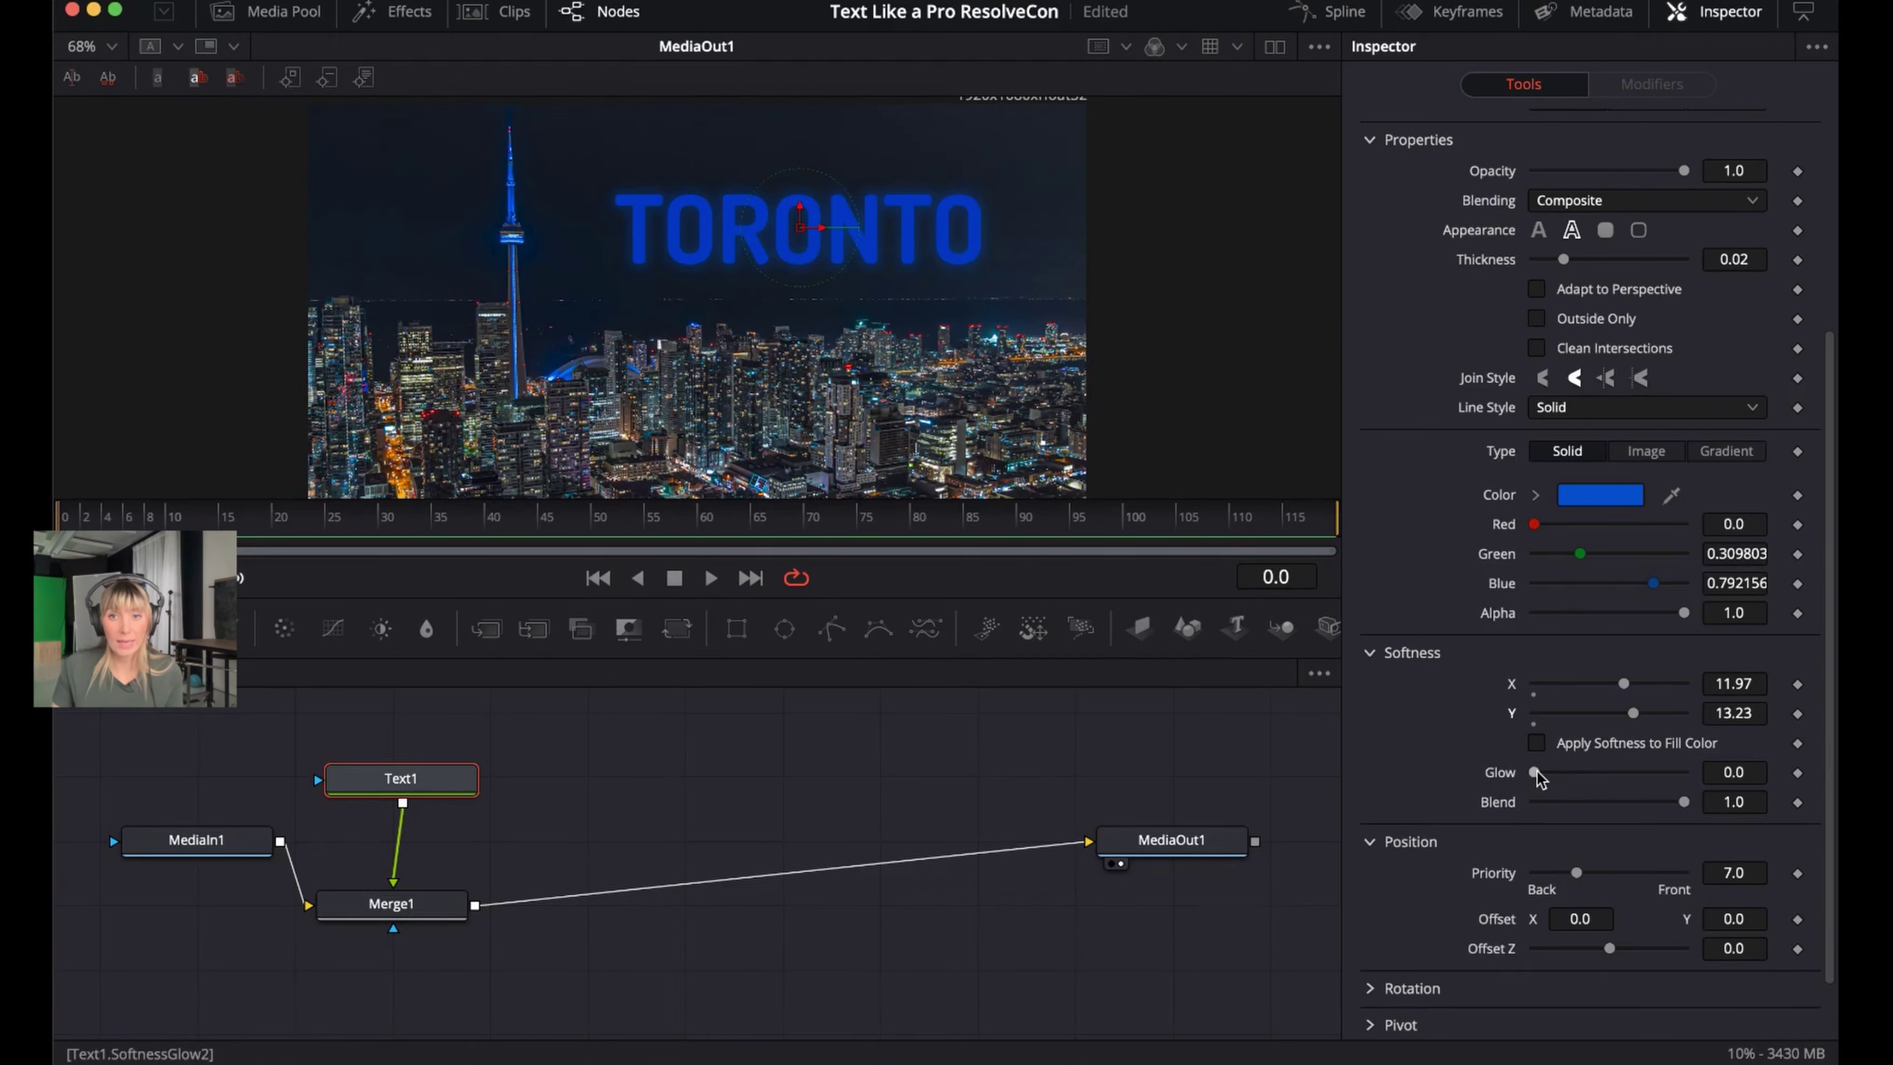
Set the outline's glow to about 0.52 and its softness blend to about 0.8
{"action": "left_click_drag", "start_coordinate": [1536, 772], "coordinate": [1612, 772]}
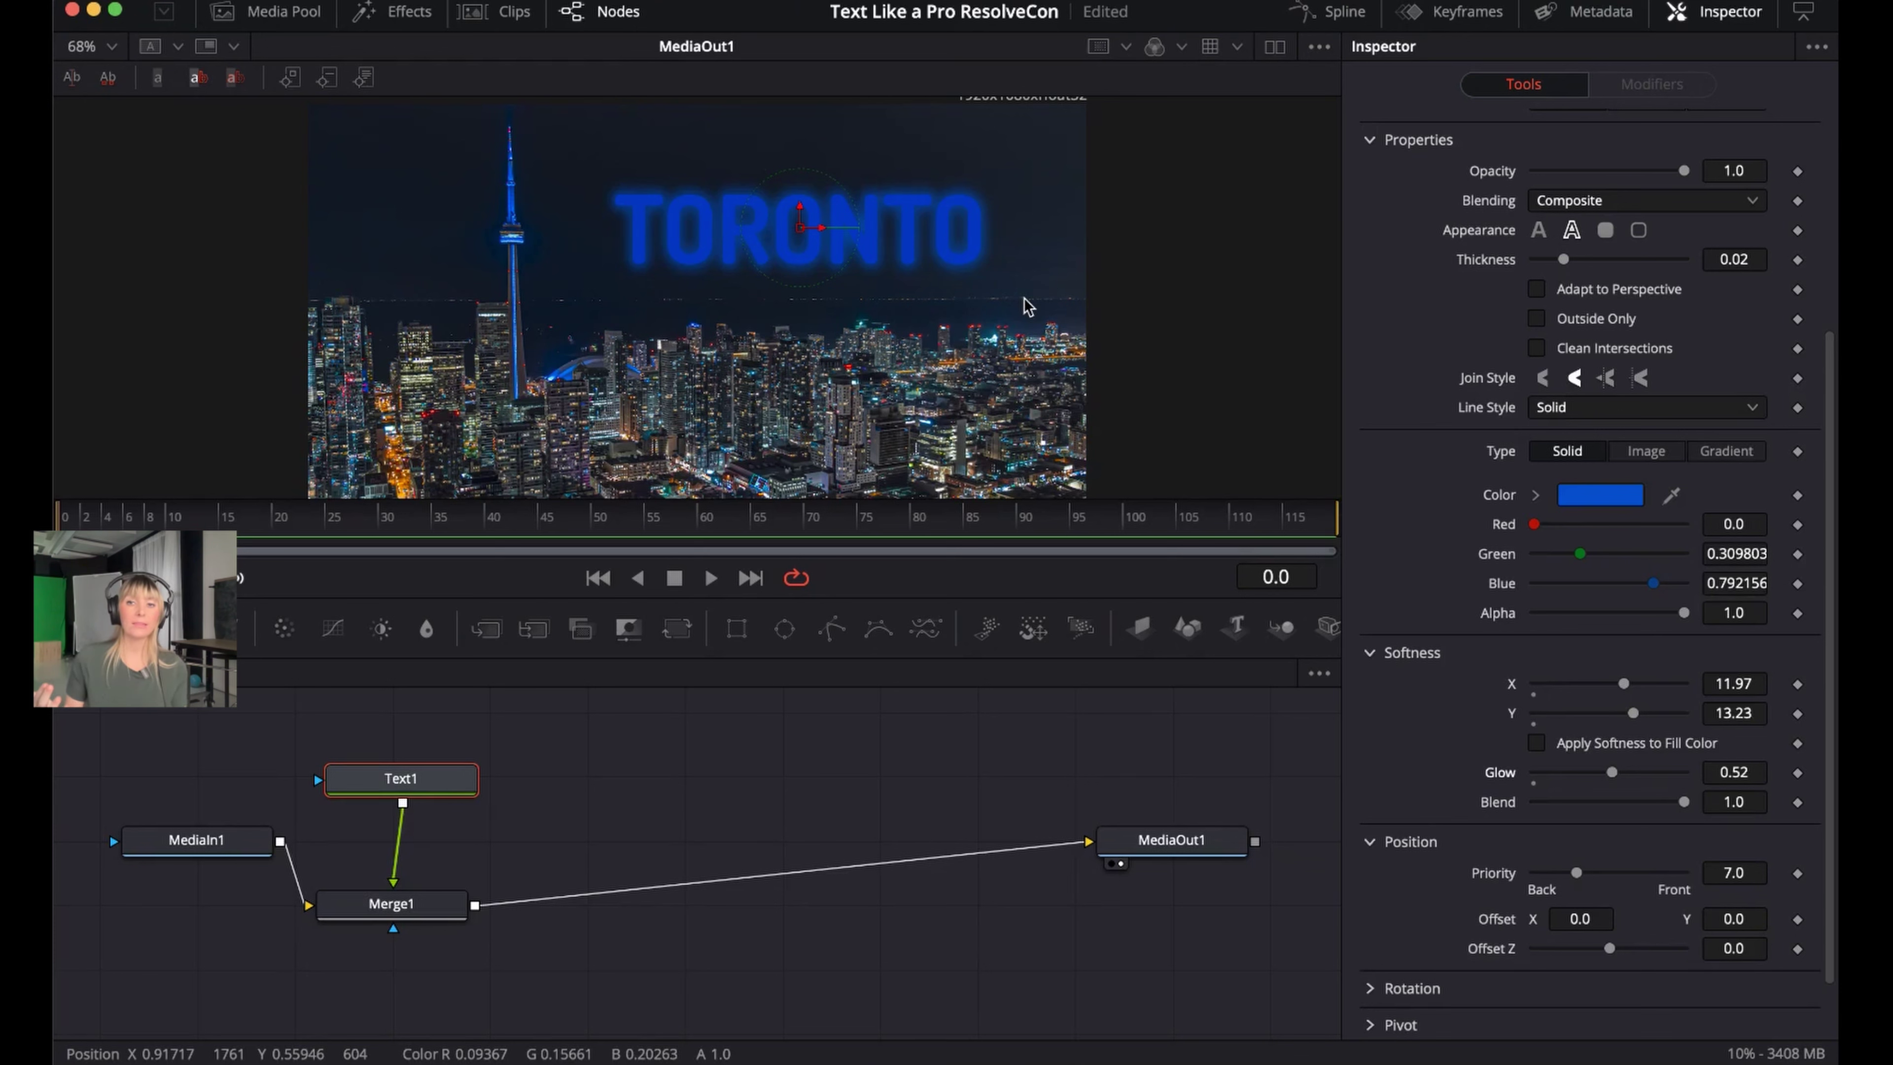
{"action": "key", "text": "super+s"}
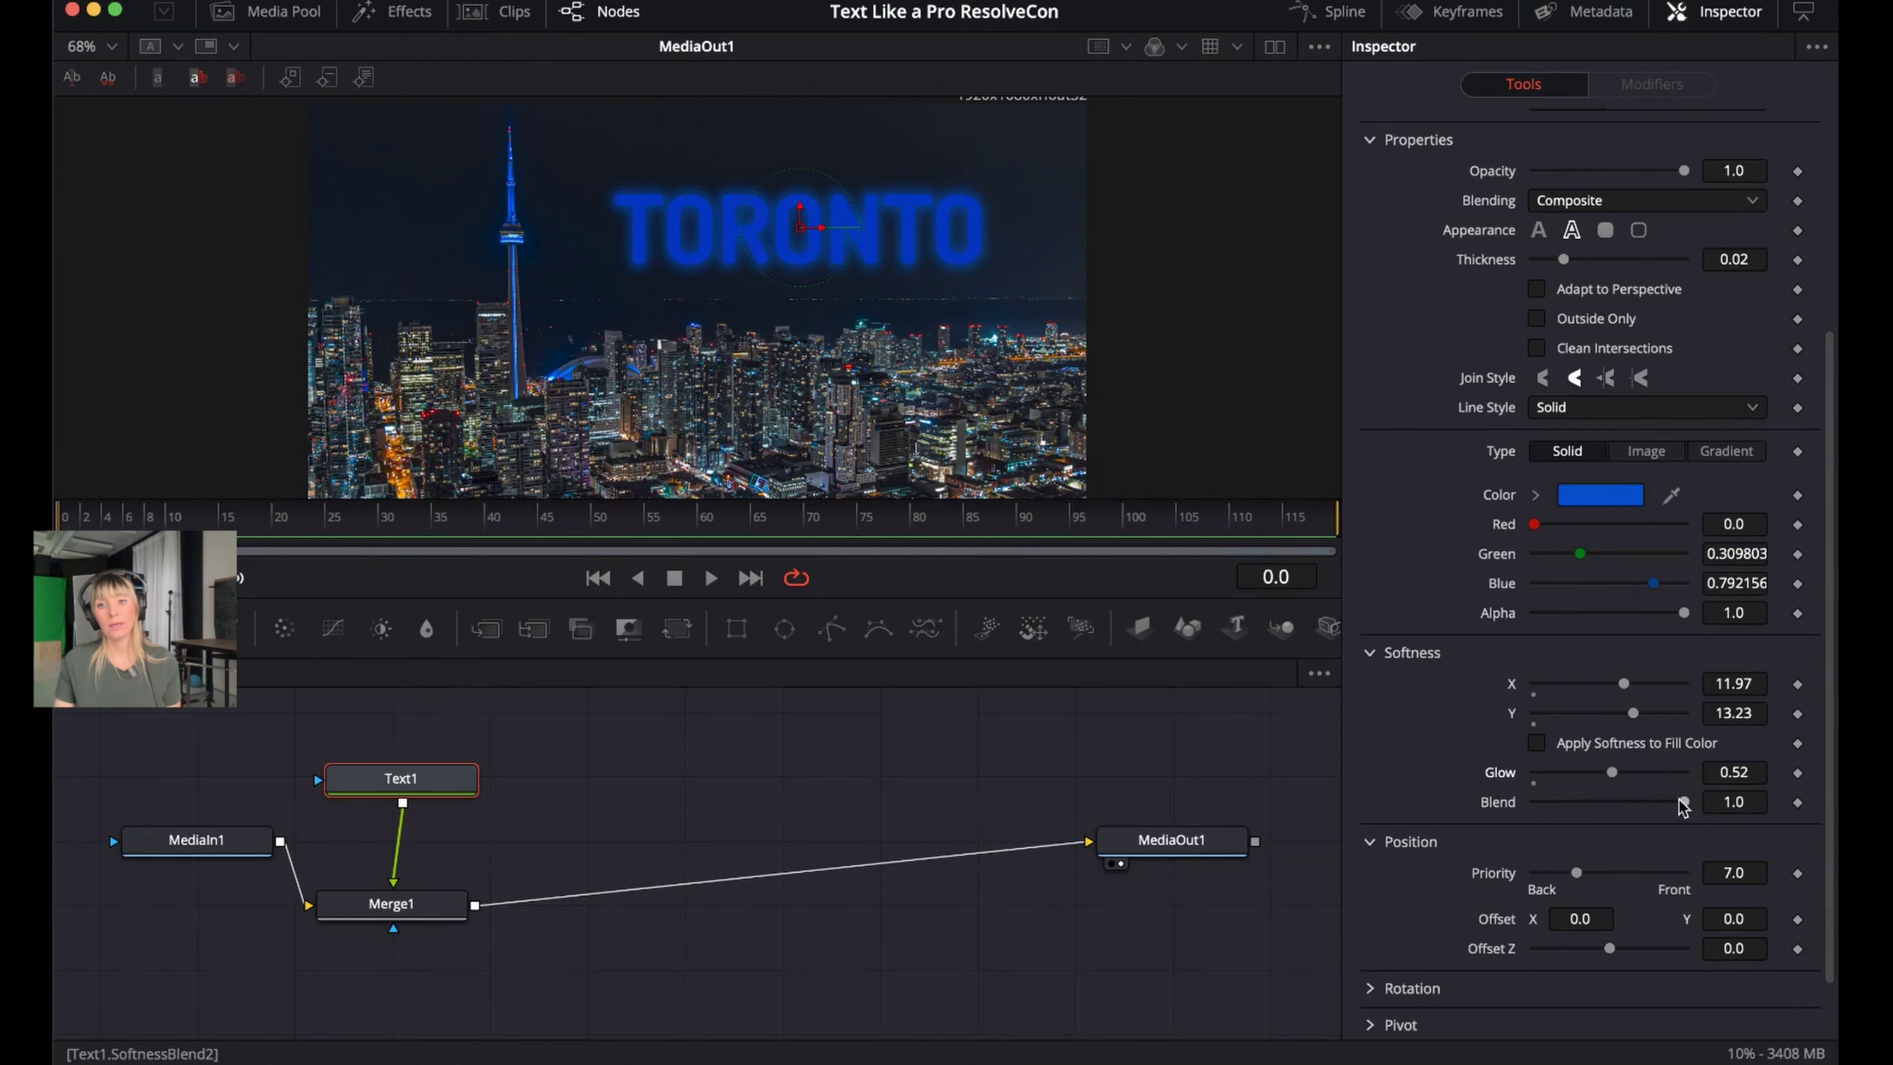
{"action": "left_click_drag", "start_coordinate": [1683, 802], "coordinate": [1529, 803]}
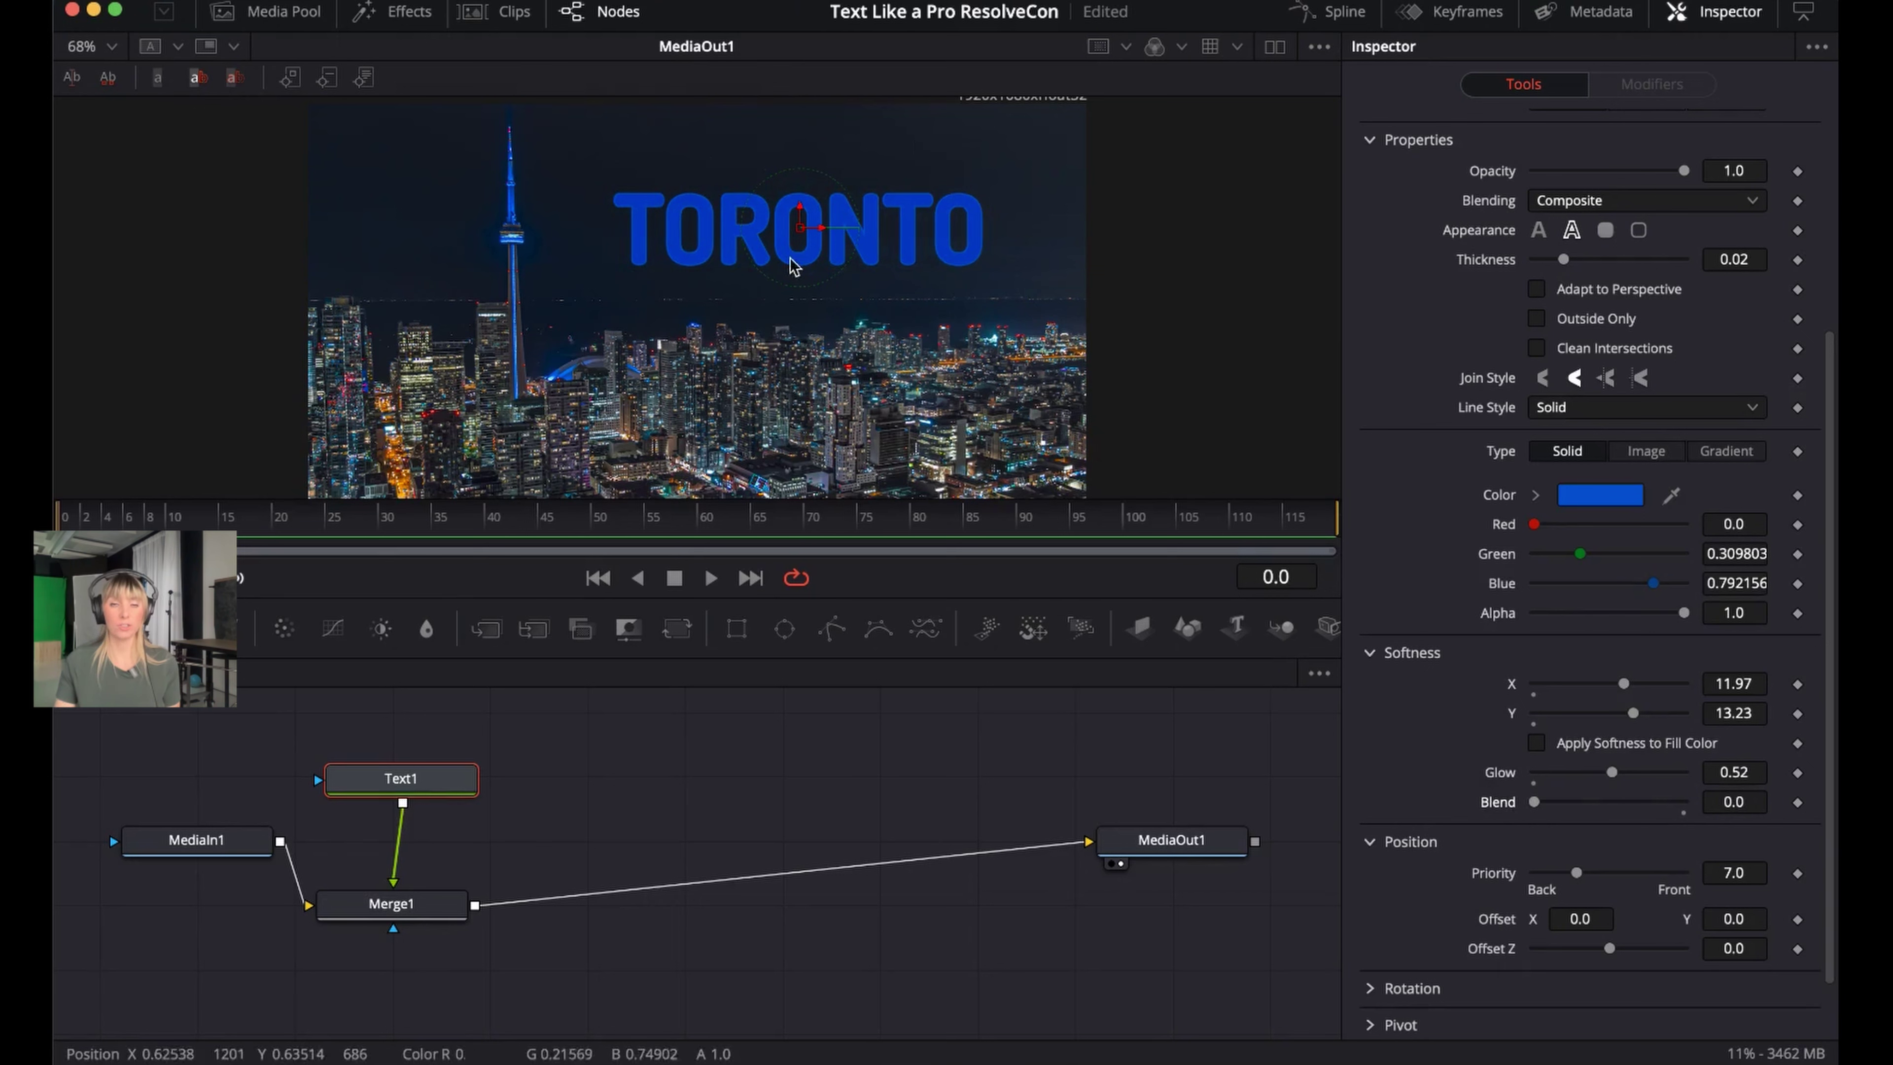
{"action": "left_click_drag", "start_coordinate": [1534, 801], "coordinate": [1655, 793]}
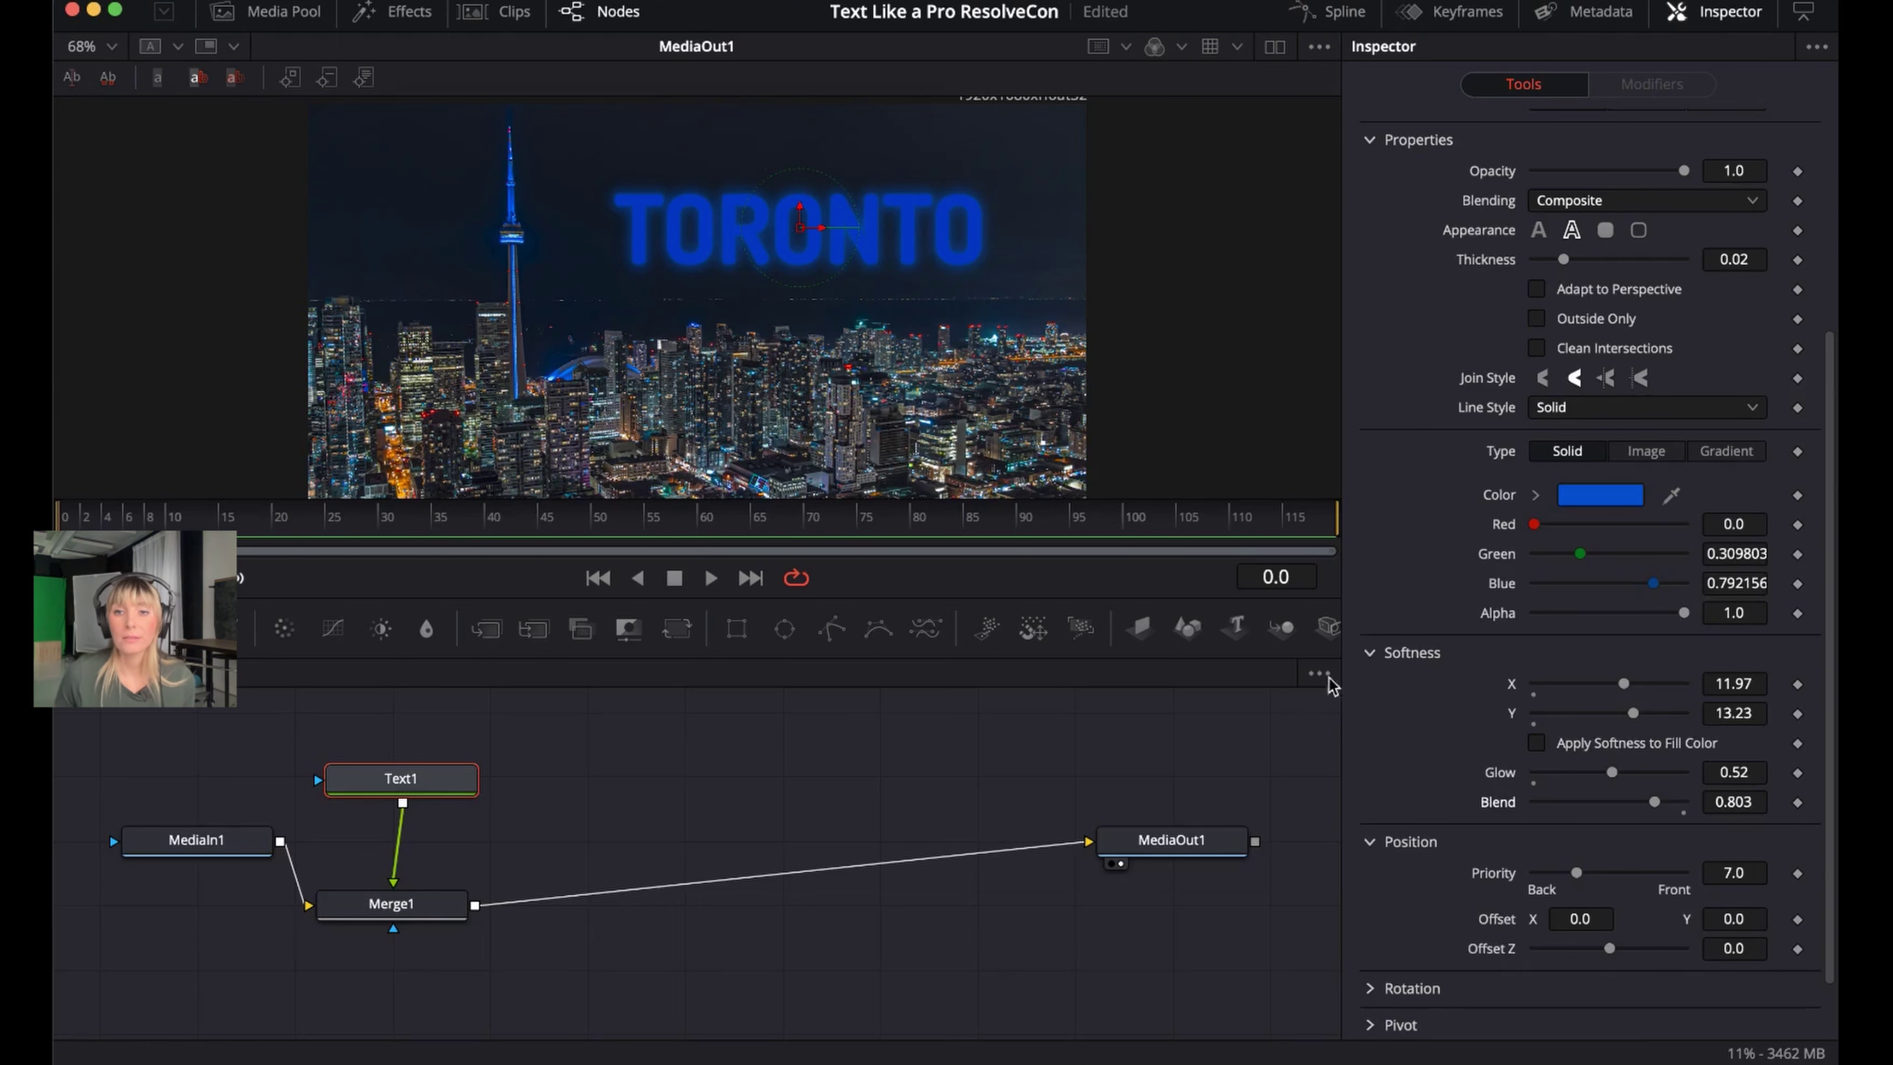
Add a Shake modifier to the opacity of shading element 2 and open the modifier's settings
{"action": "scroll", "coordinate": [1358, 858], "scroll_direction": "up", "scroll_amount": 2}
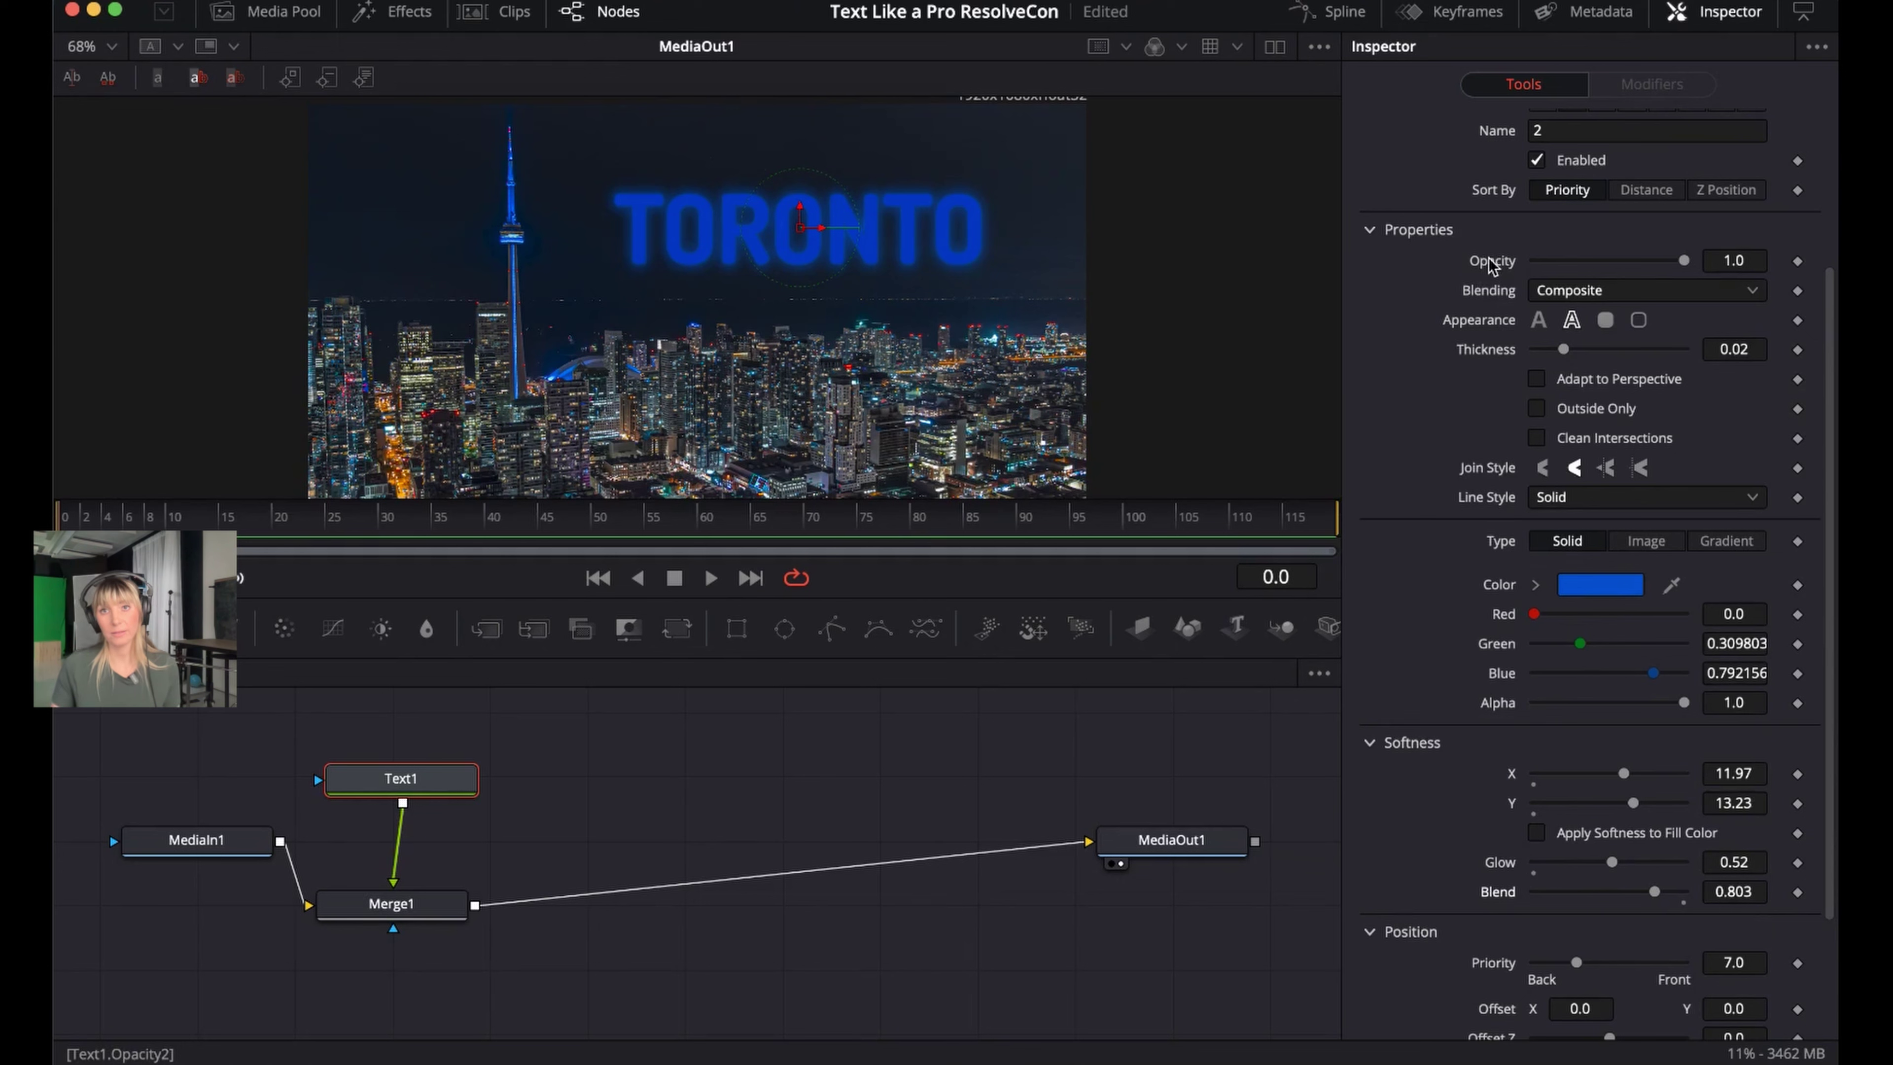
{"action": "right_click", "coordinate": [1491, 265]}
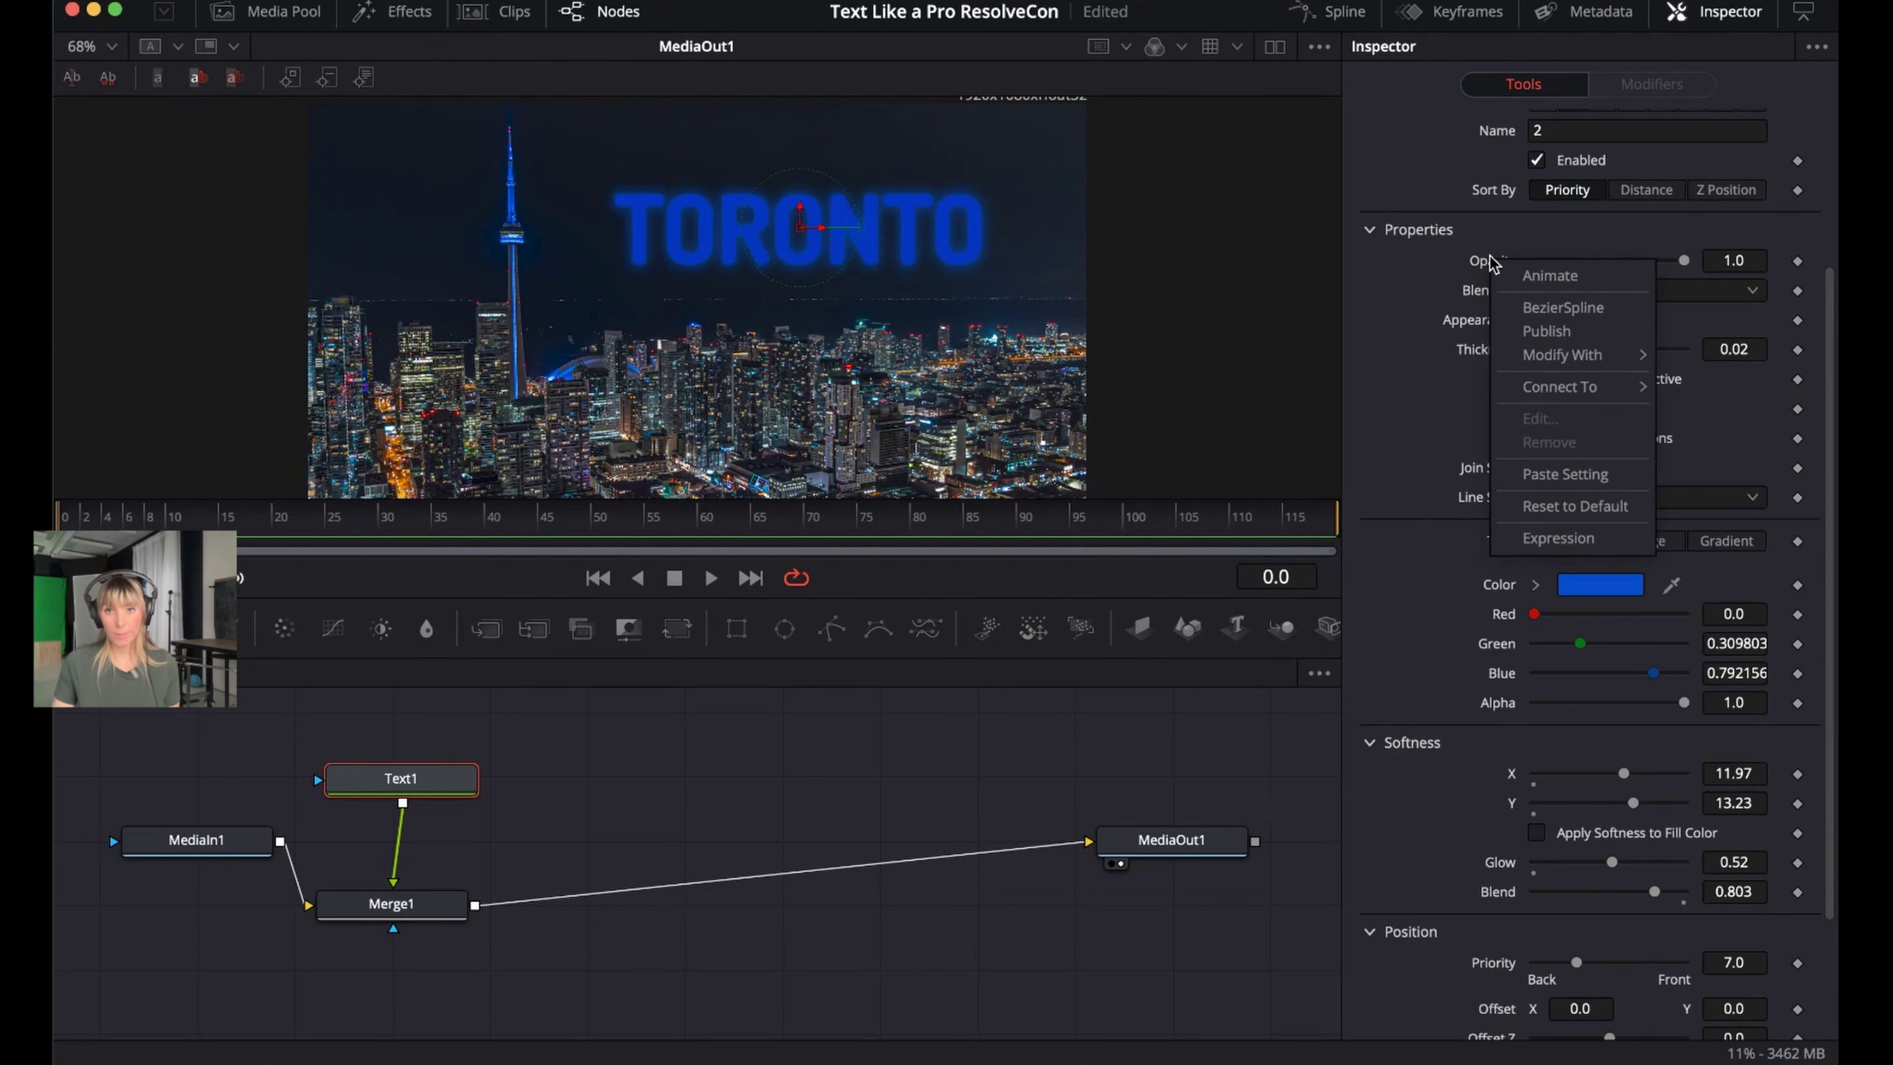
{"action": "mouse_move", "coordinate": [1507, 367]}
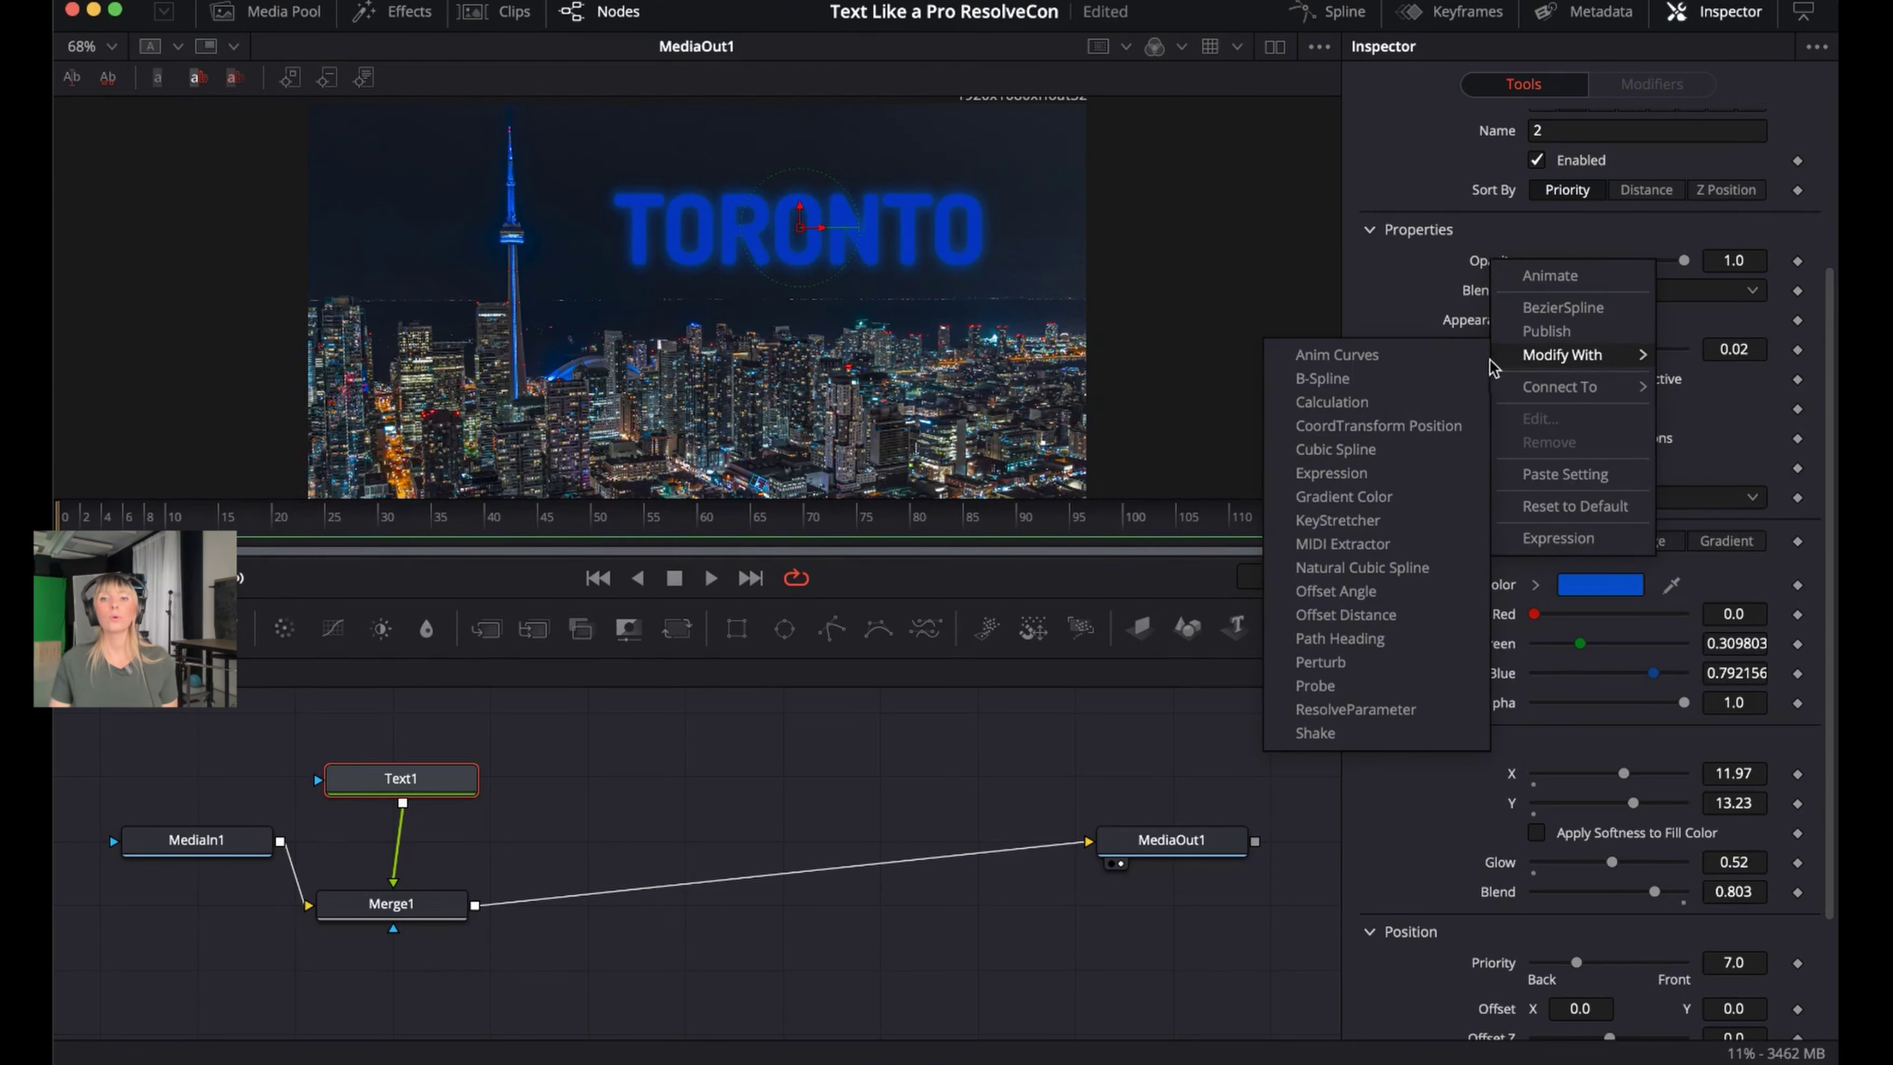
{"action": "left_click", "coordinate": [1340, 735]}
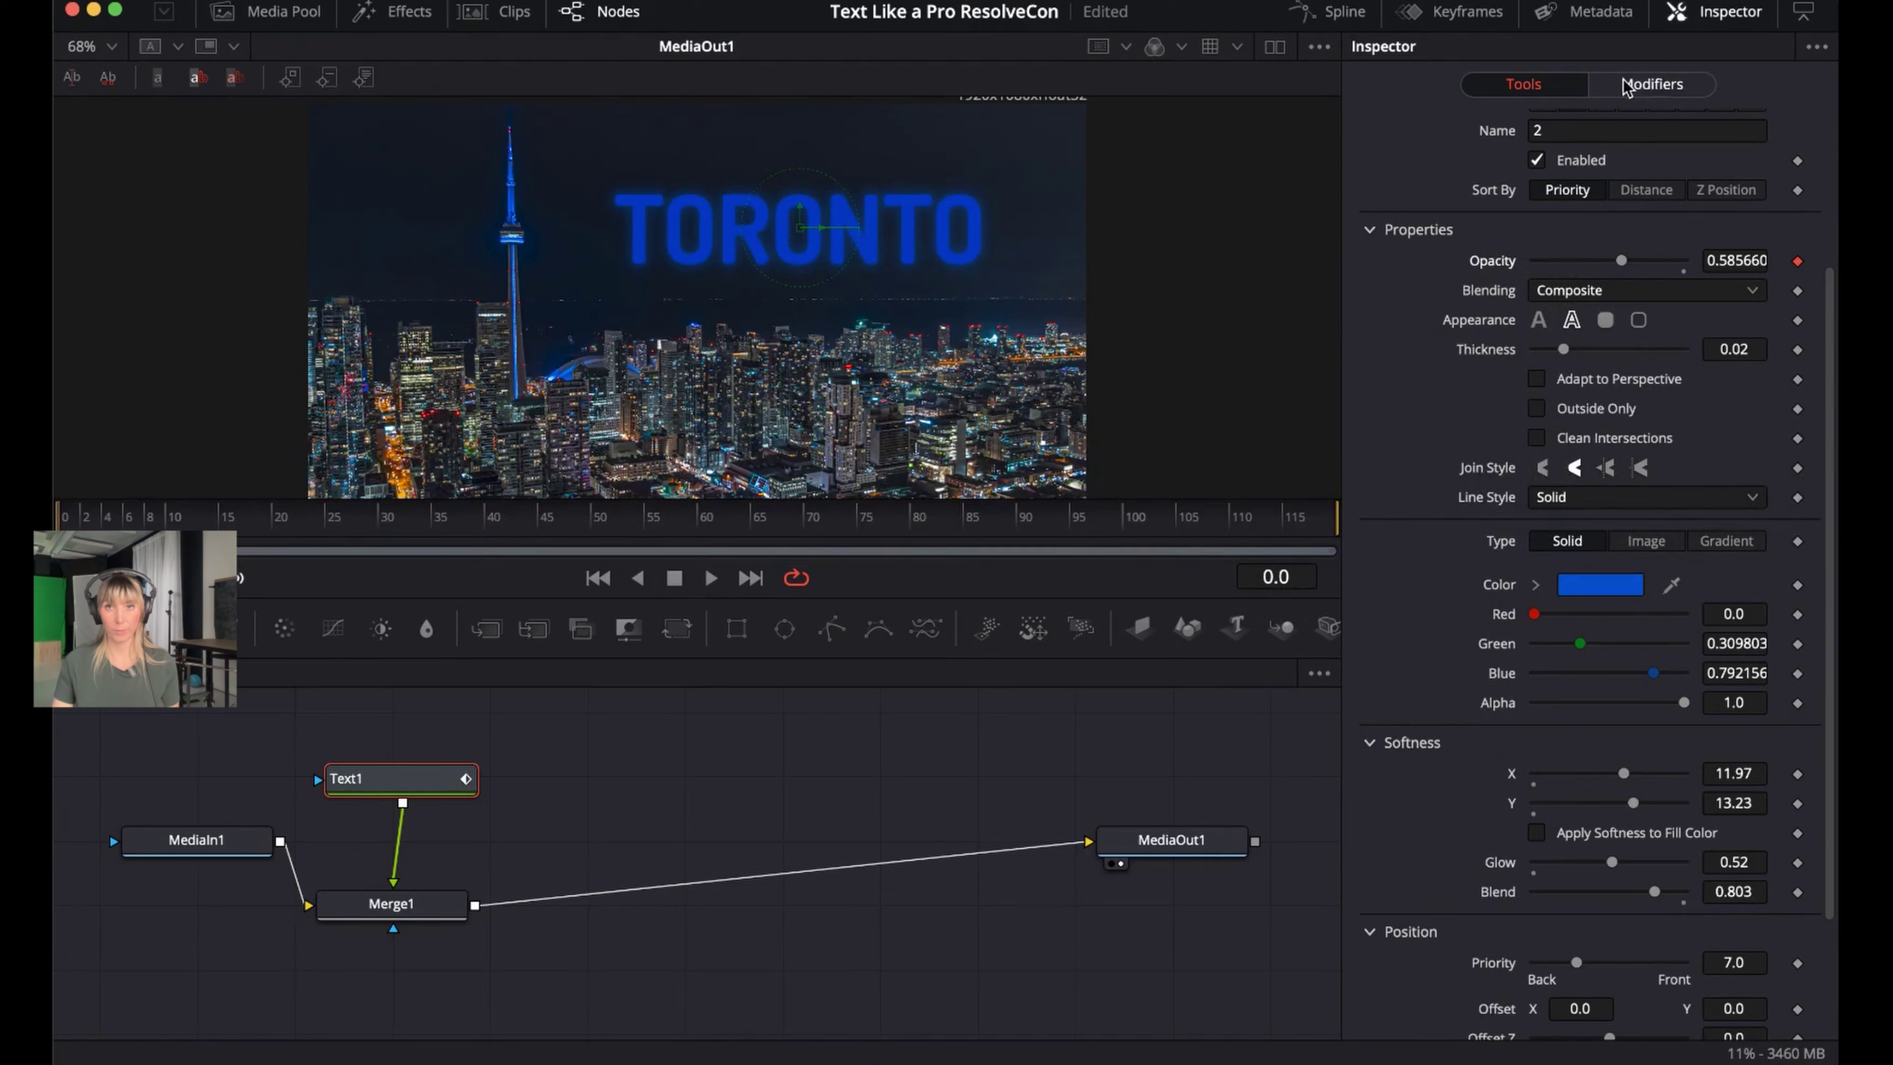
{"action": "left_click", "coordinate": [1695, 86]}
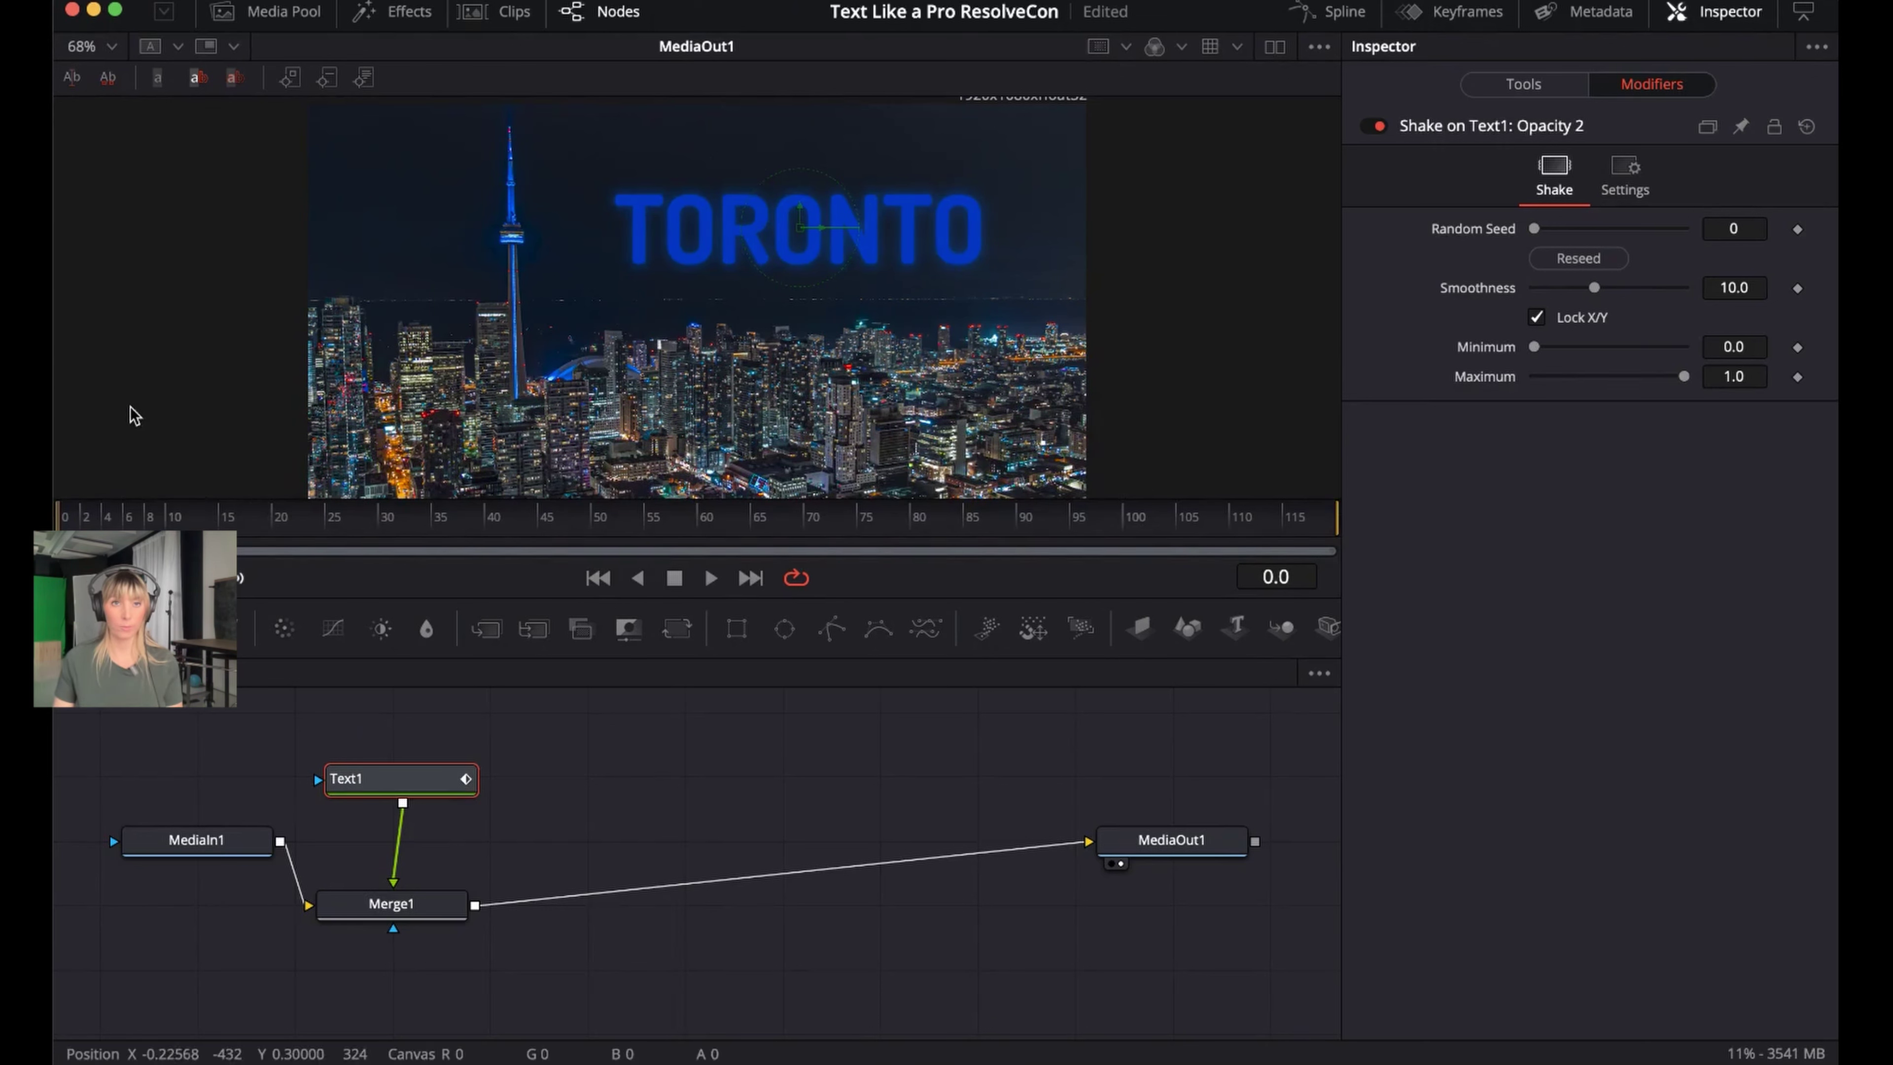
Play back the composition to check the glow's opacity flicker, and return to frame 0
{"action": "key", "text": "space"}
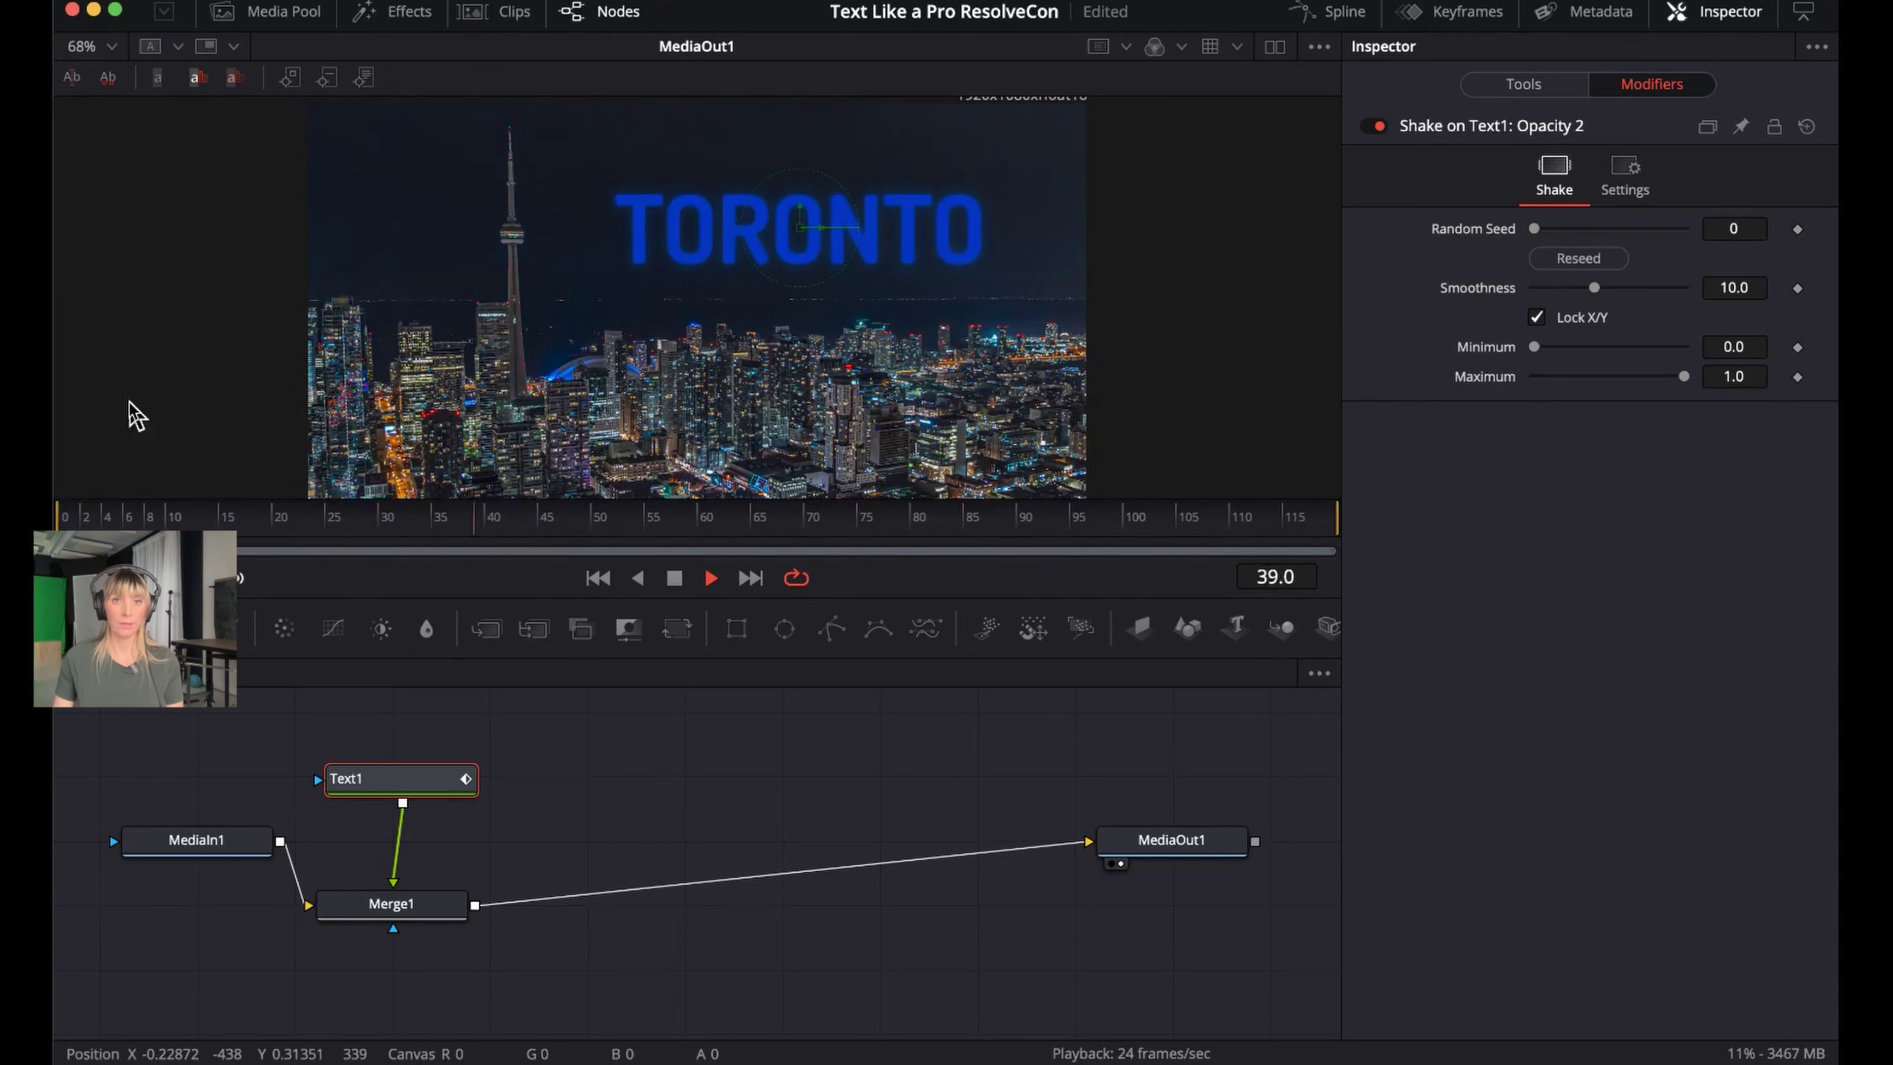
{"action": "key", "text": "space"}
{"action": "left_click", "coordinate": [273, 812]}
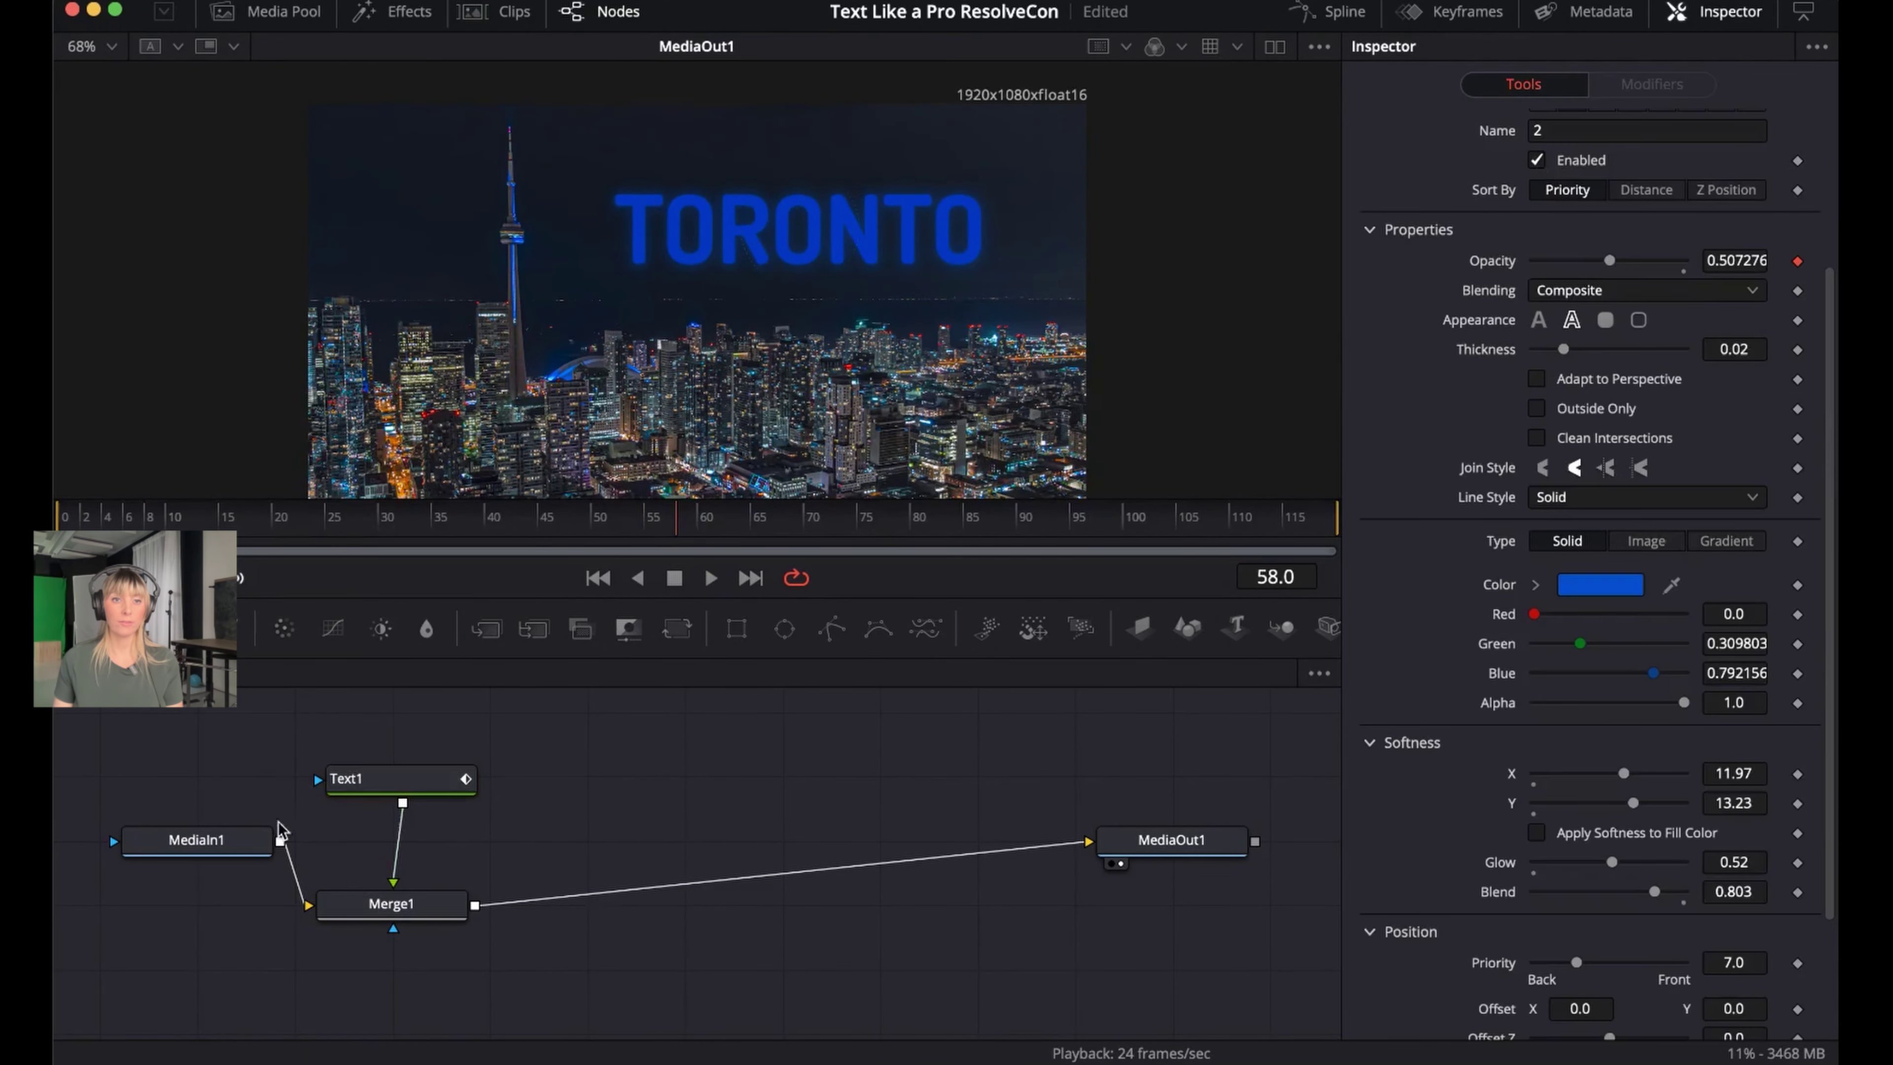
{"action": "left_click", "coordinate": [80, 520]}
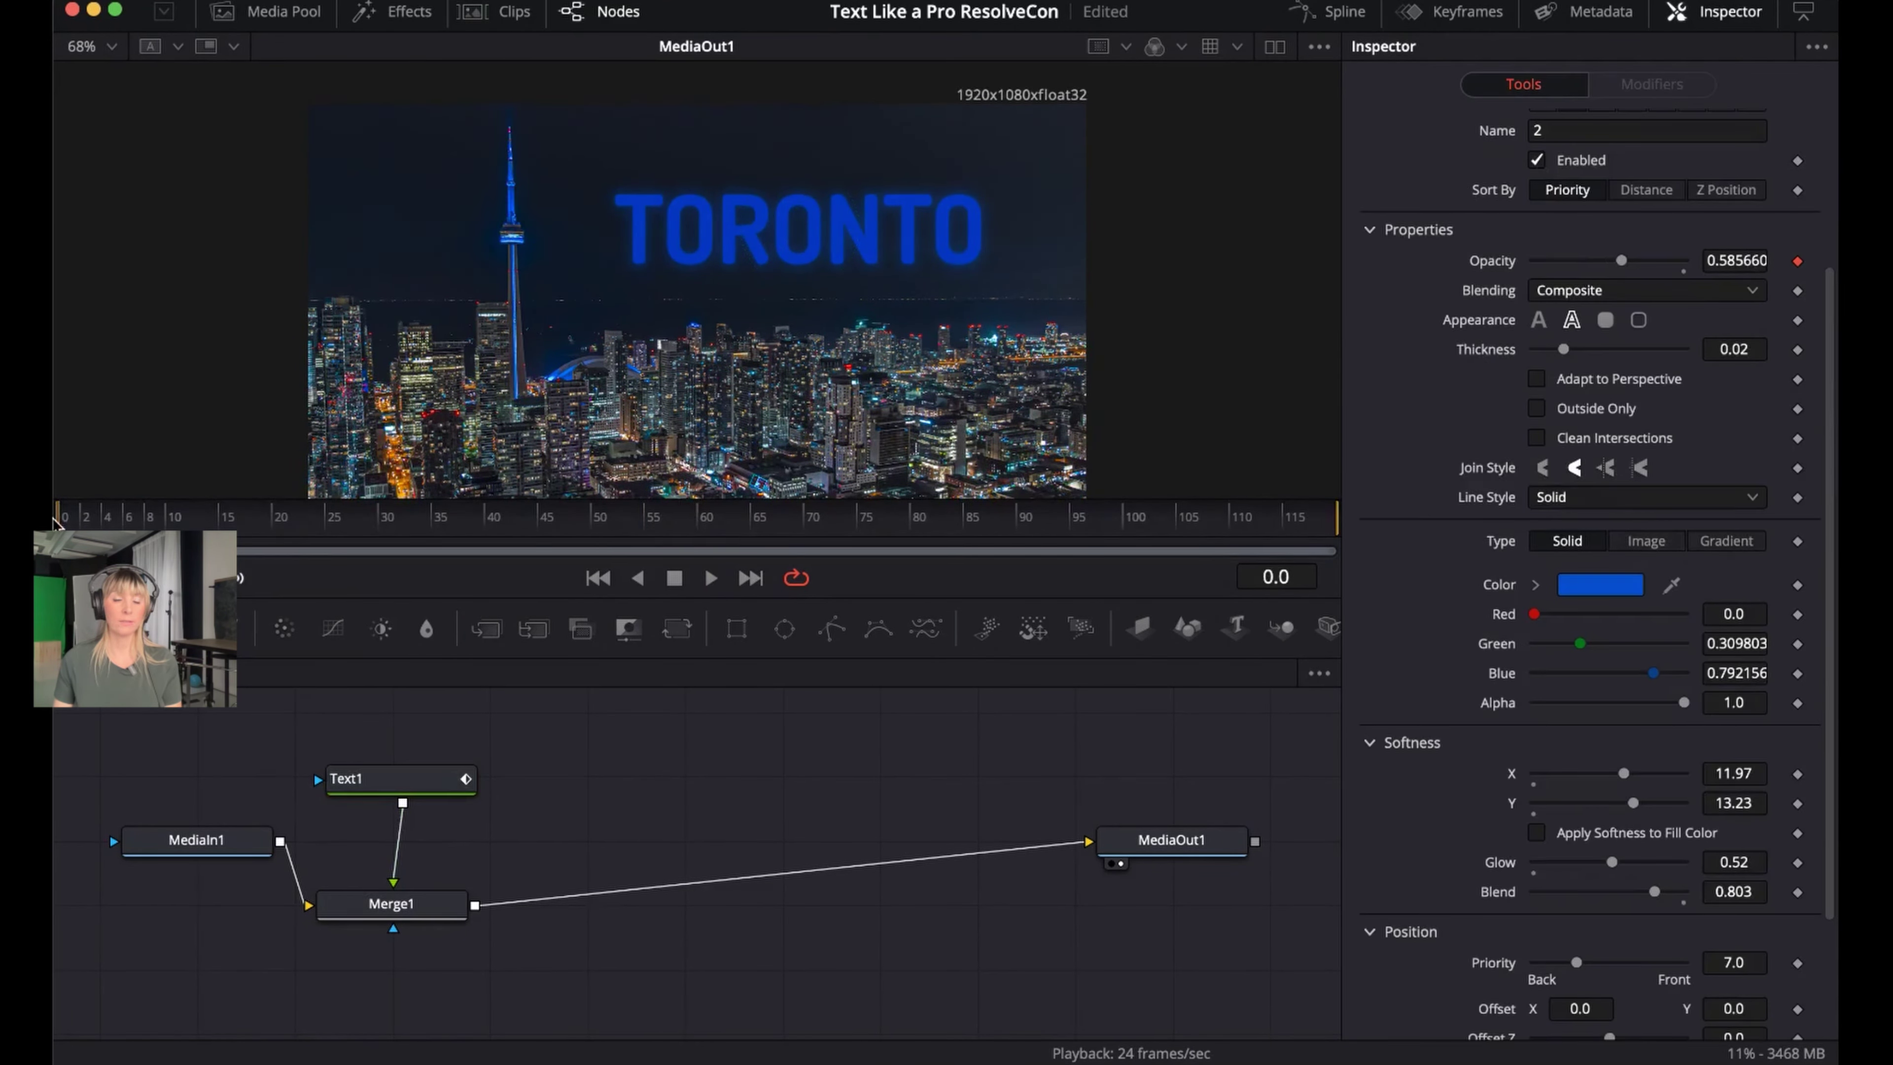
{"action": "key", "text": "space"}
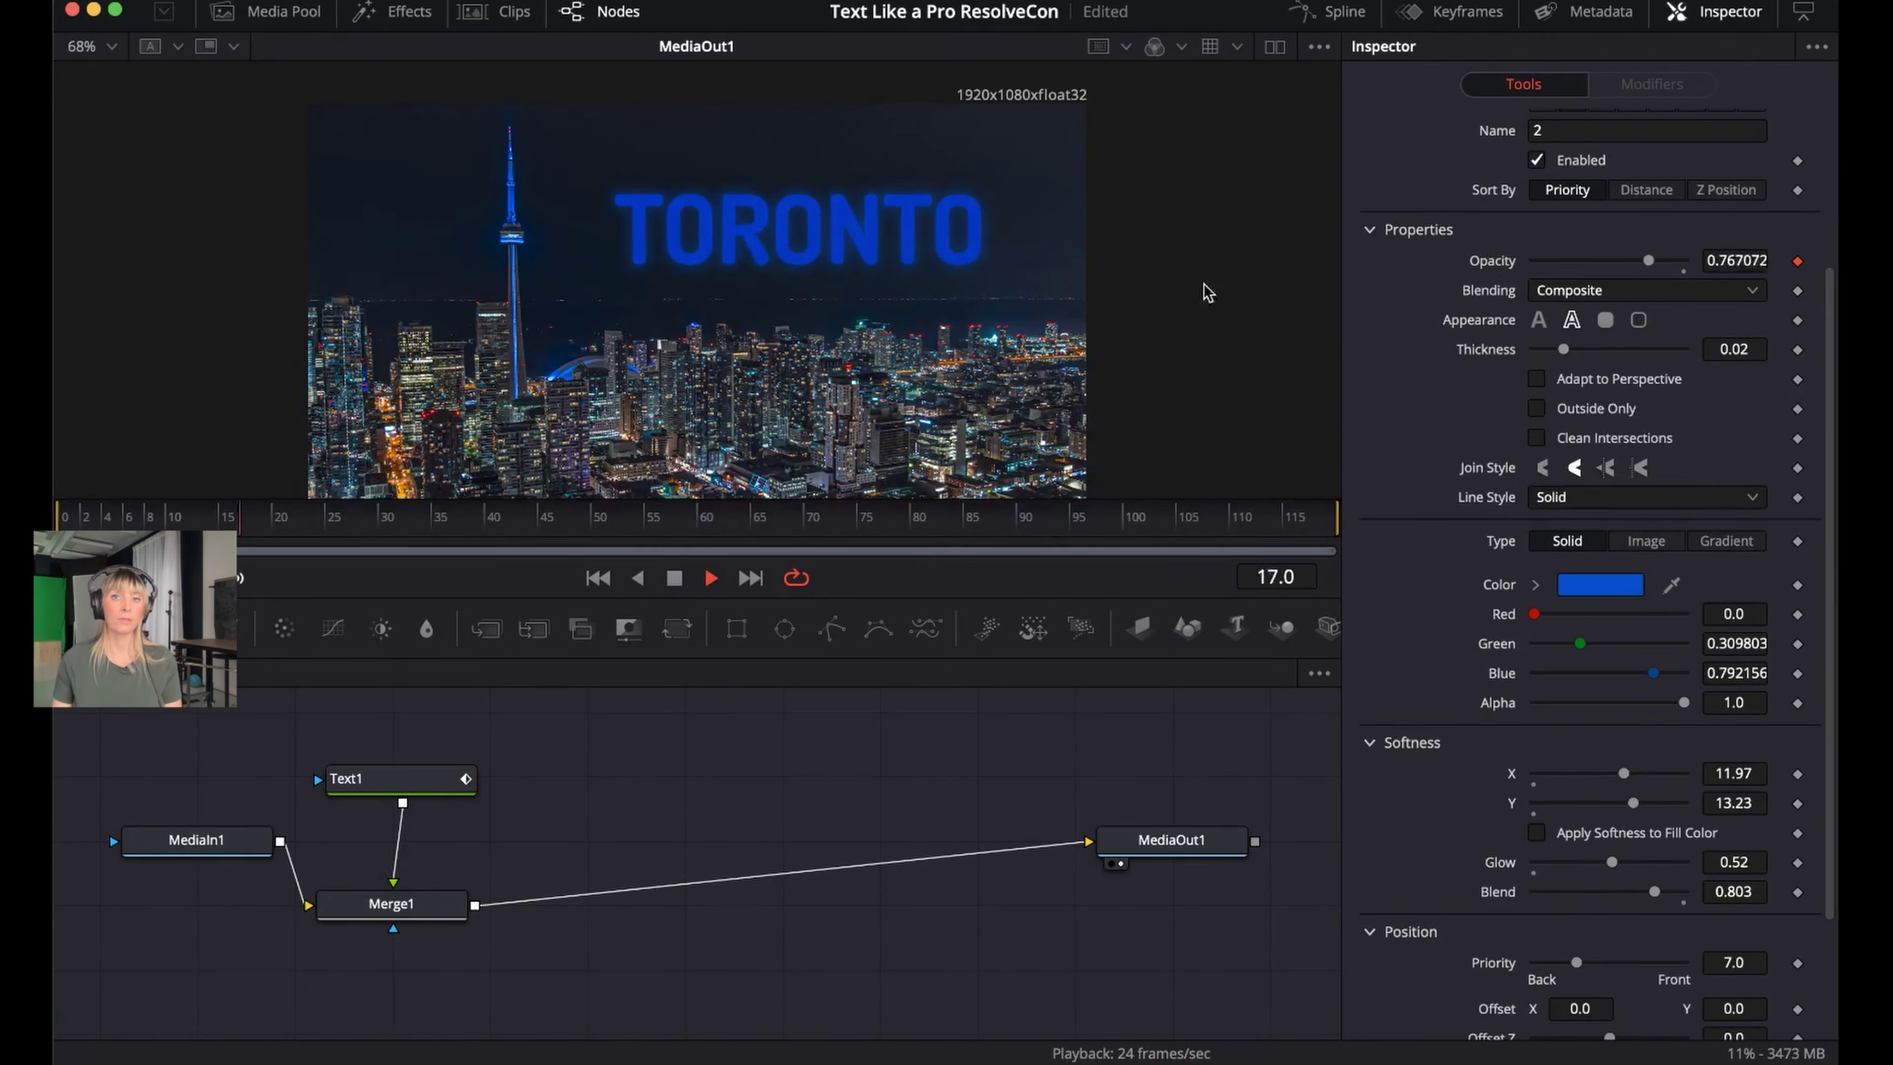
{"action": "key", "text": "space"}
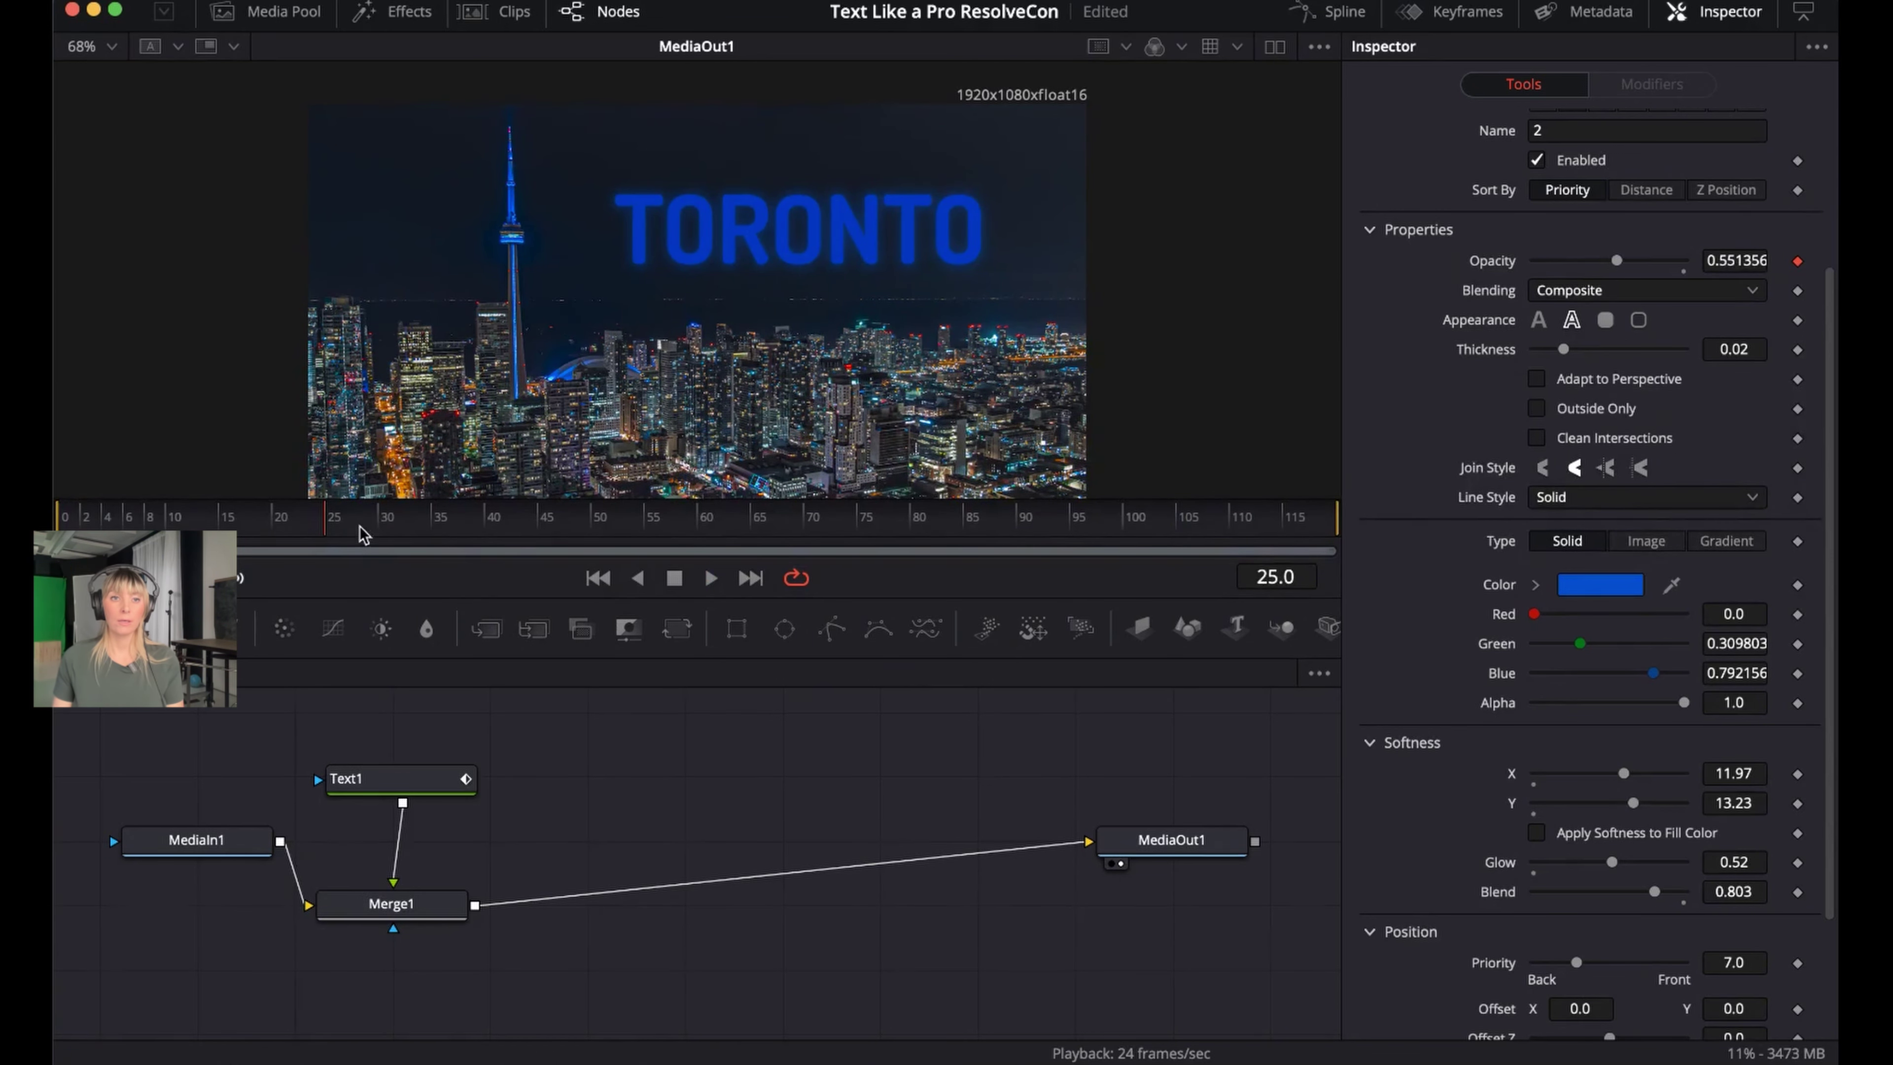
{"action": "left_click_drag", "start_coordinate": [332, 522], "coordinate": [64, 520]}
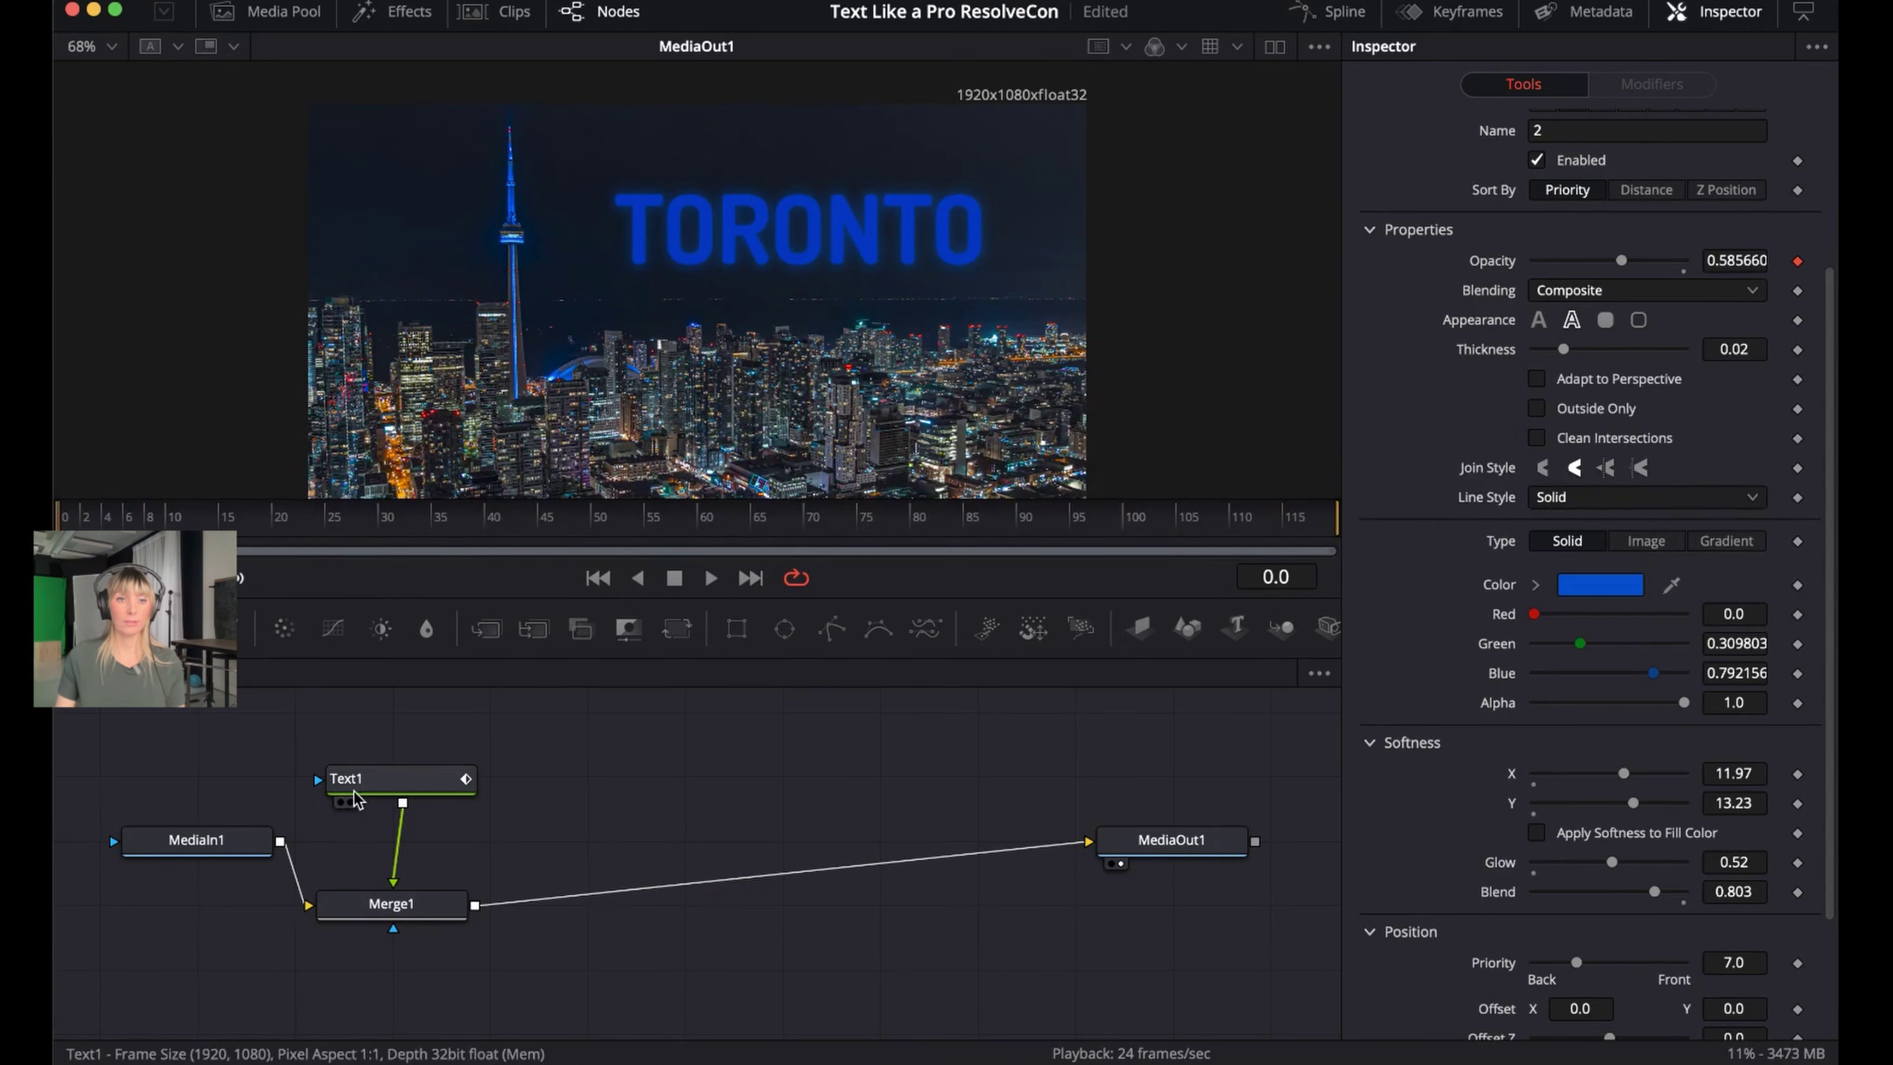
Set the Text1 opacity Shake modifier's smoothness to about 2.56 and its minimum to about 0.3
{"action": "left_click", "coordinate": [381, 783]}
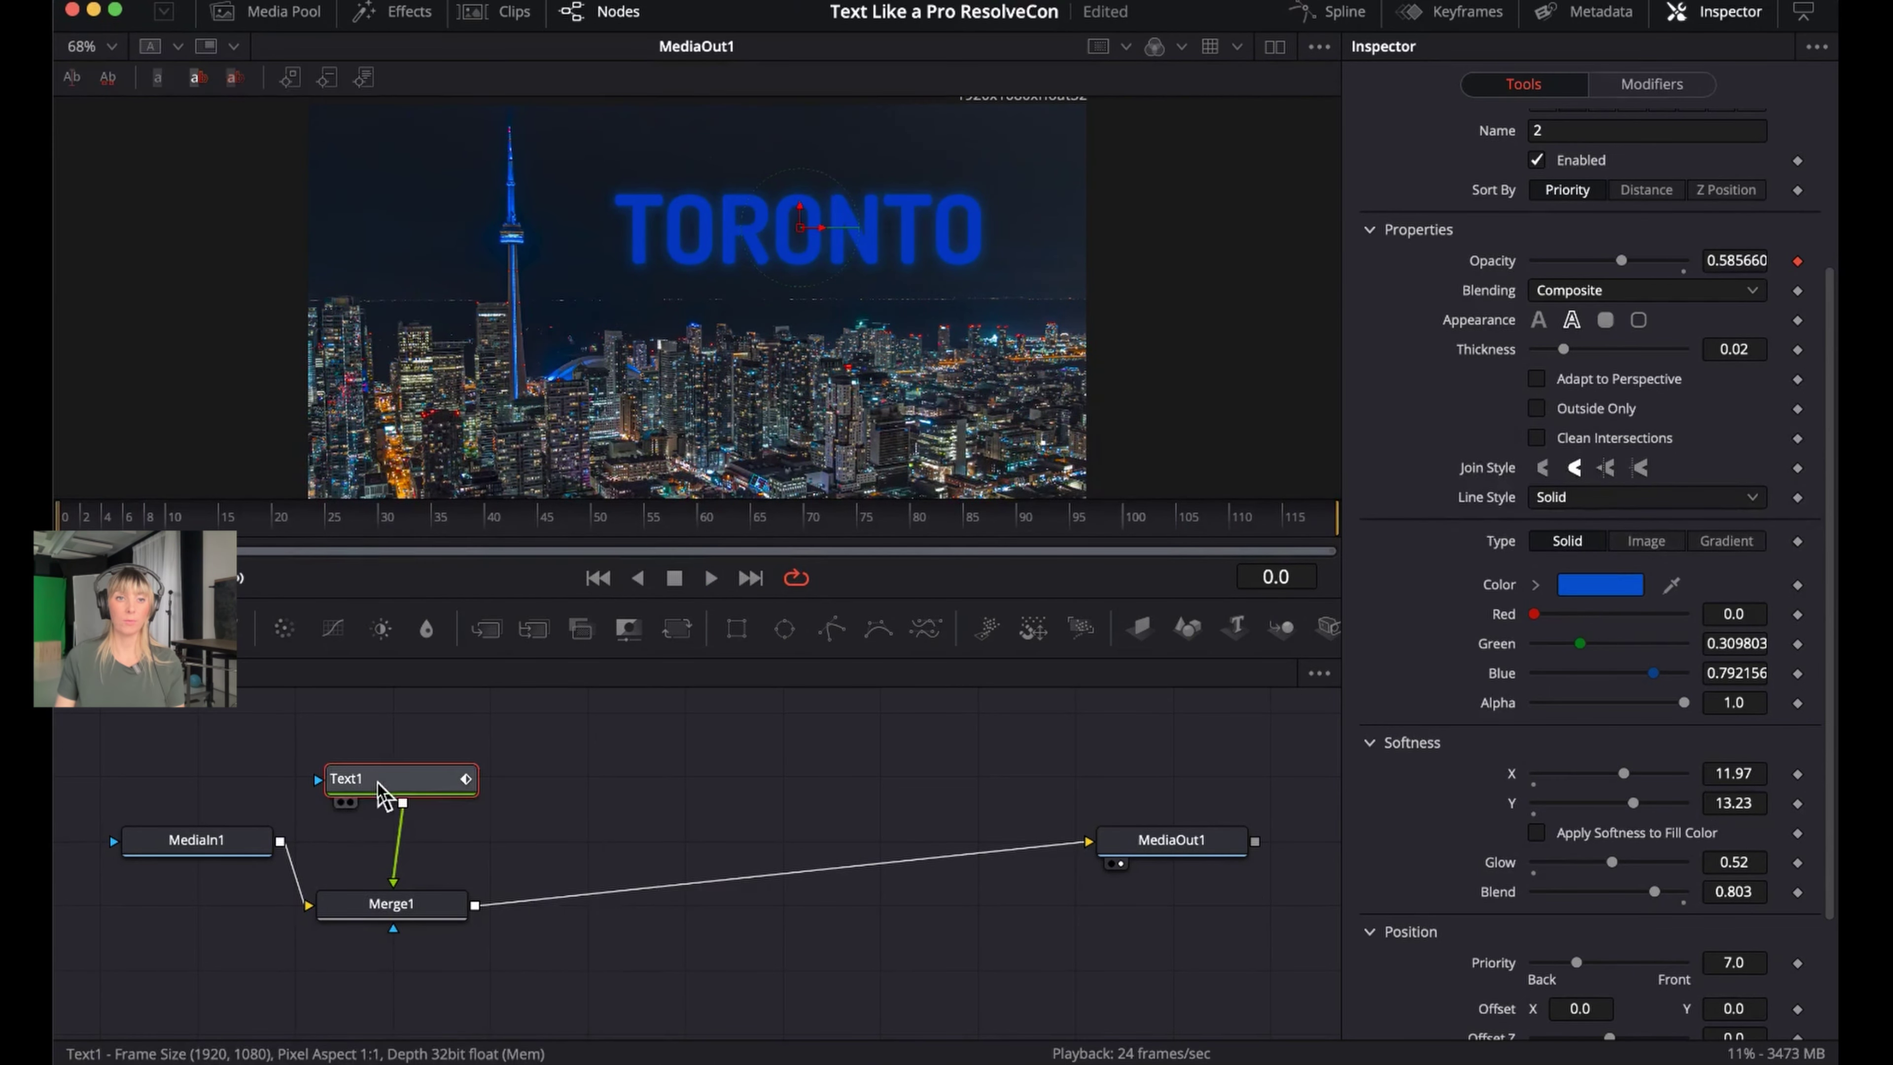
{"action": "left_click", "coordinate": [1680, 90]}
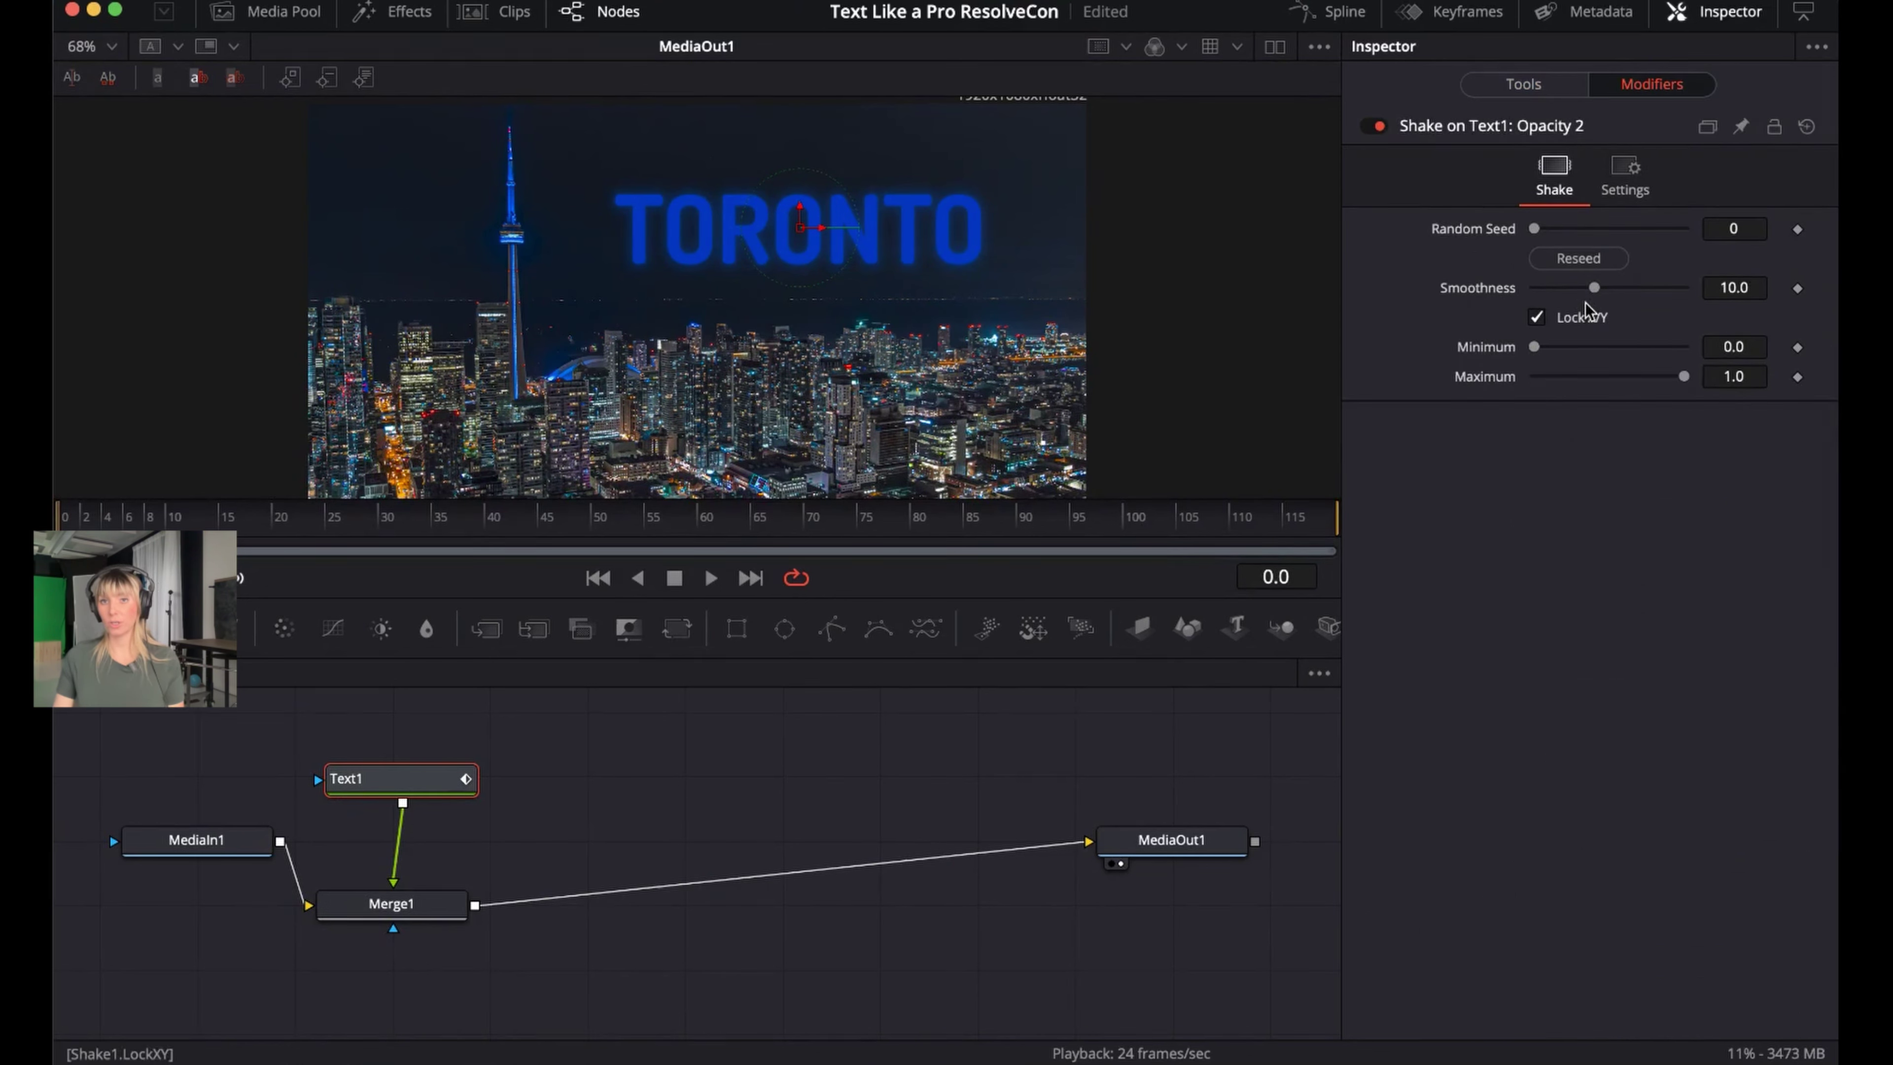
{"action": "left_click_drag", "start_coordinate": [1588, 291], "coordinate": [1545, 294]}
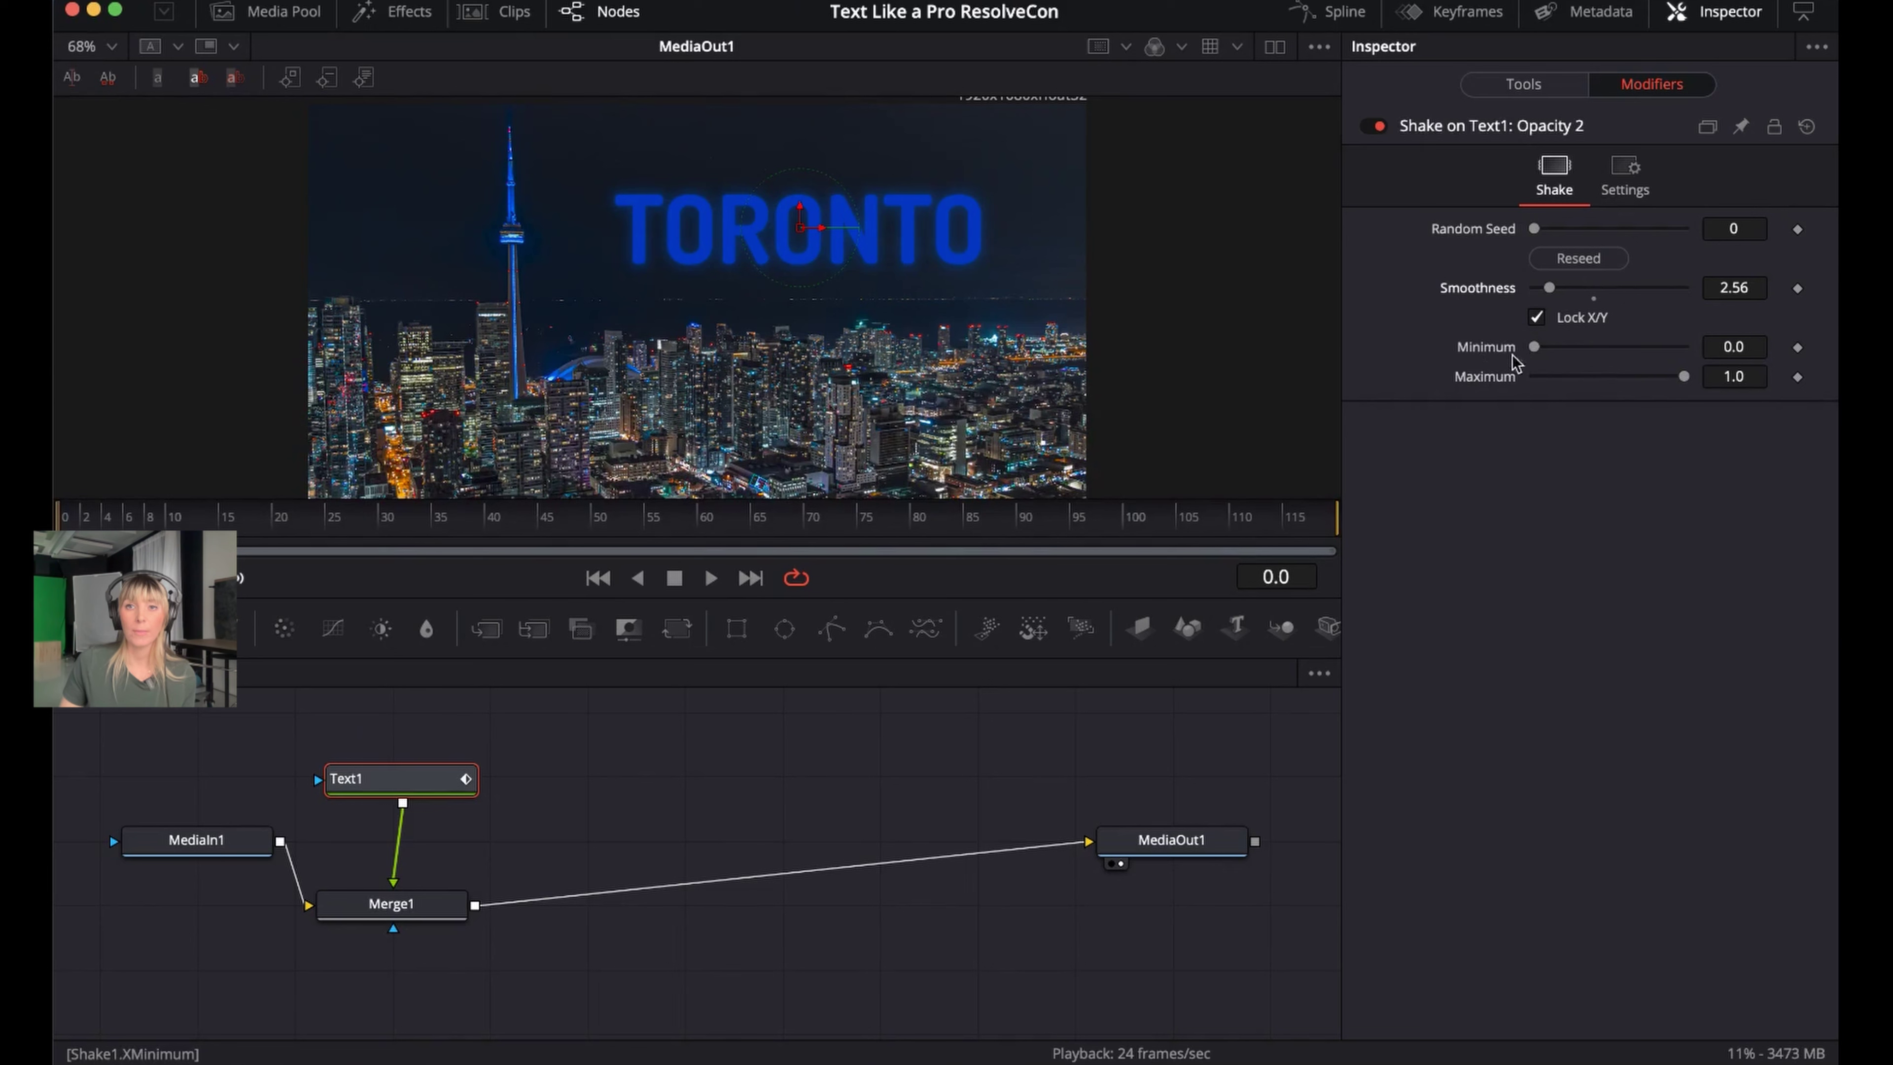
{"action": "left_click_drag", "start_coordinate": [1535, 346], "coordinate": [1580, 368]}
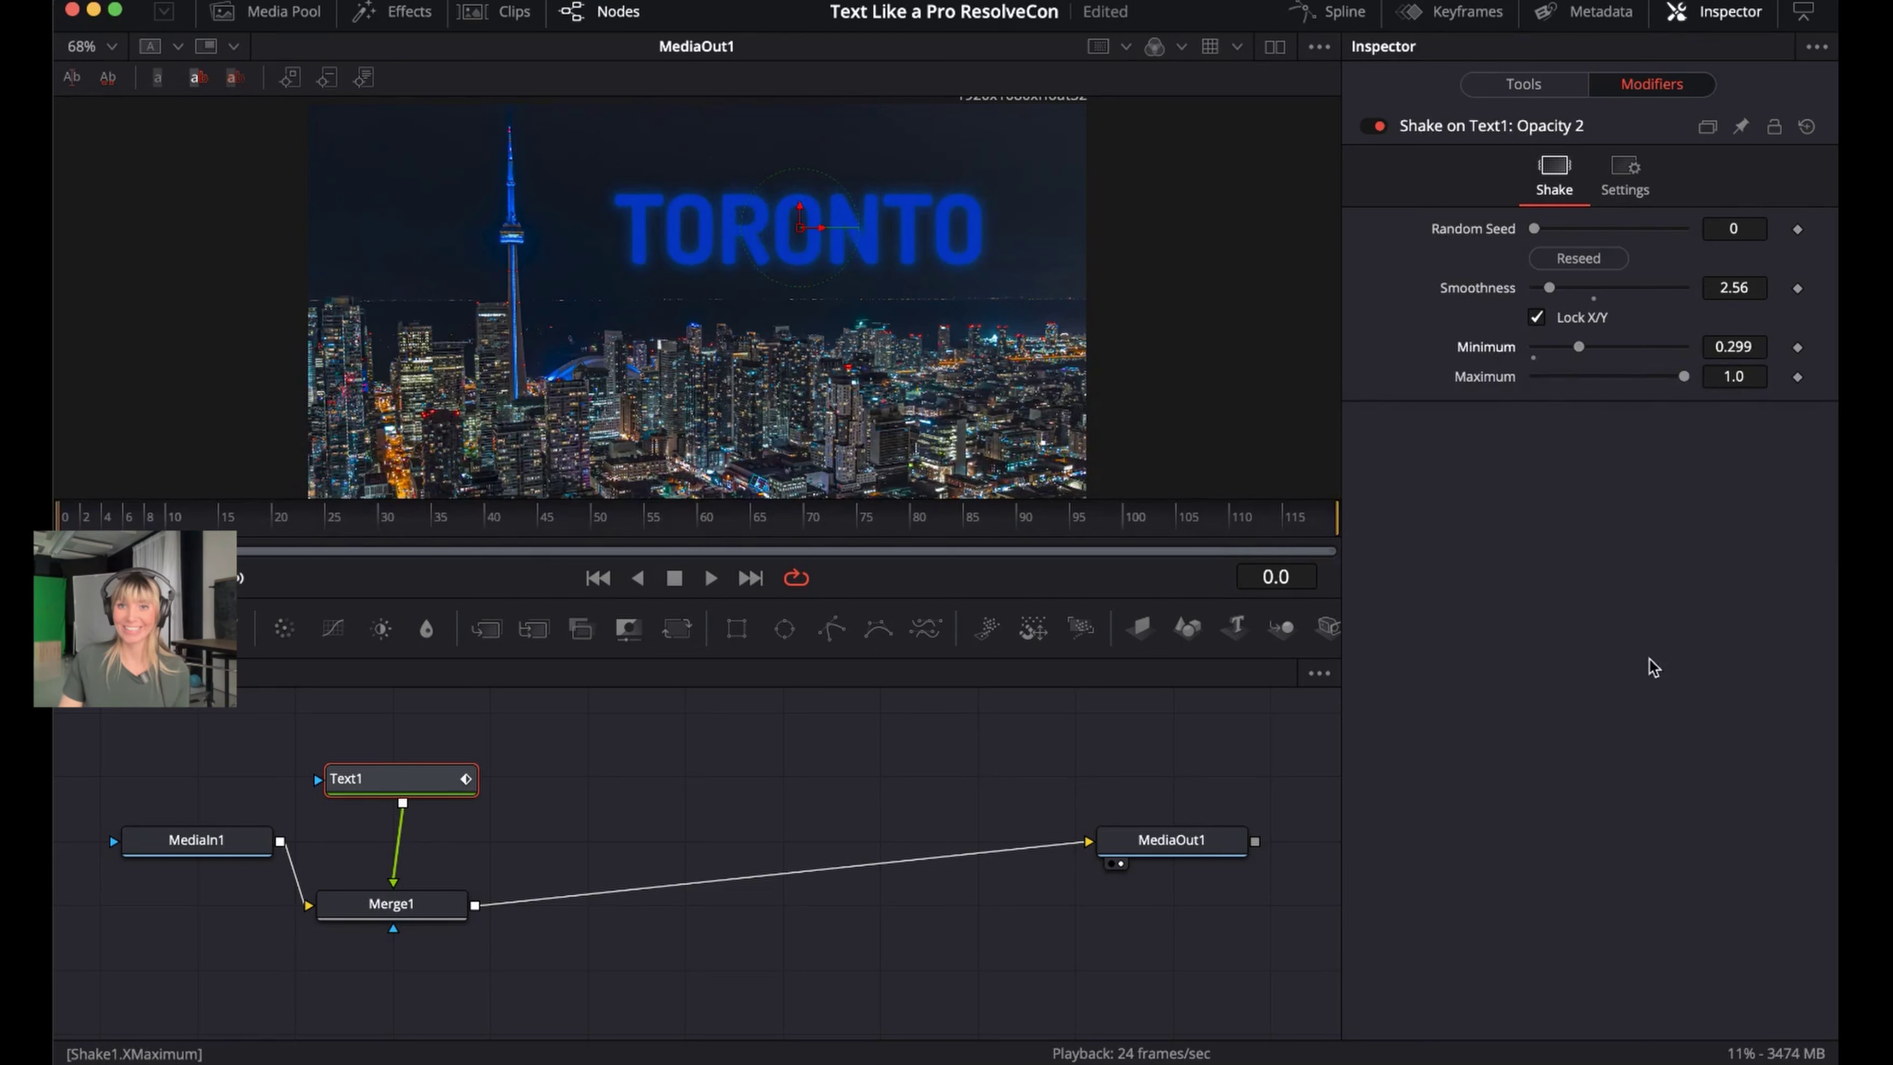